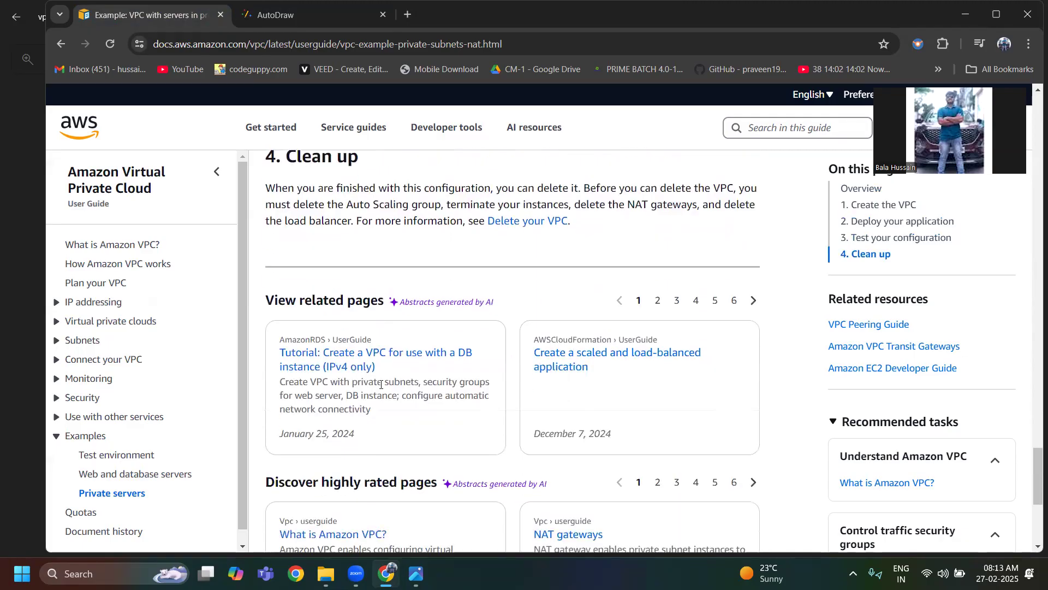
Step: Switch to the AutoDraw canvas and write the text "1.AutoScaling" near its upper-left corner
scroll(380, 384, up, 20)
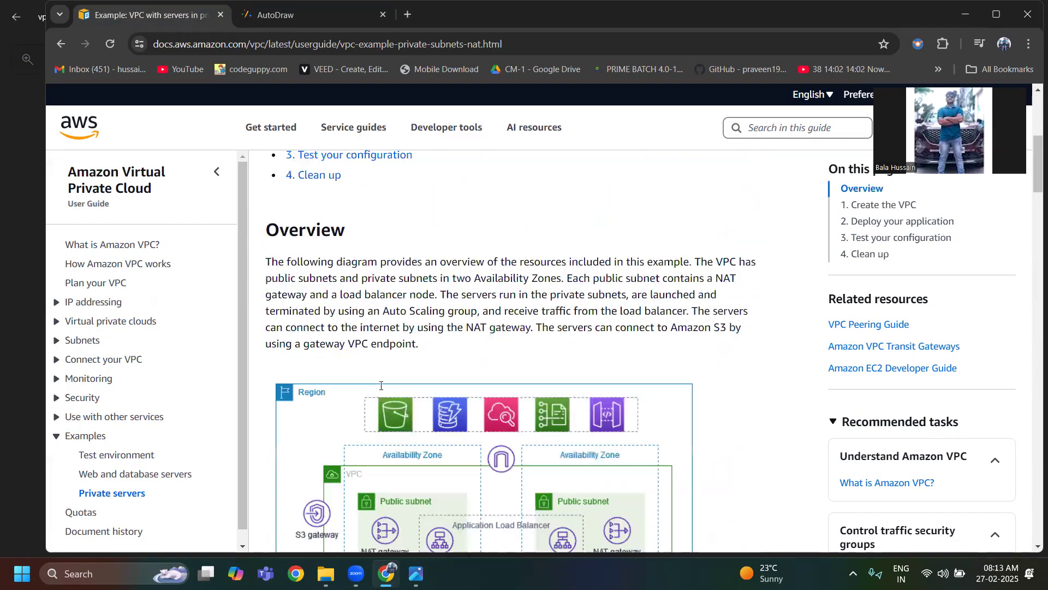
scroll(380, 390, up, 4)
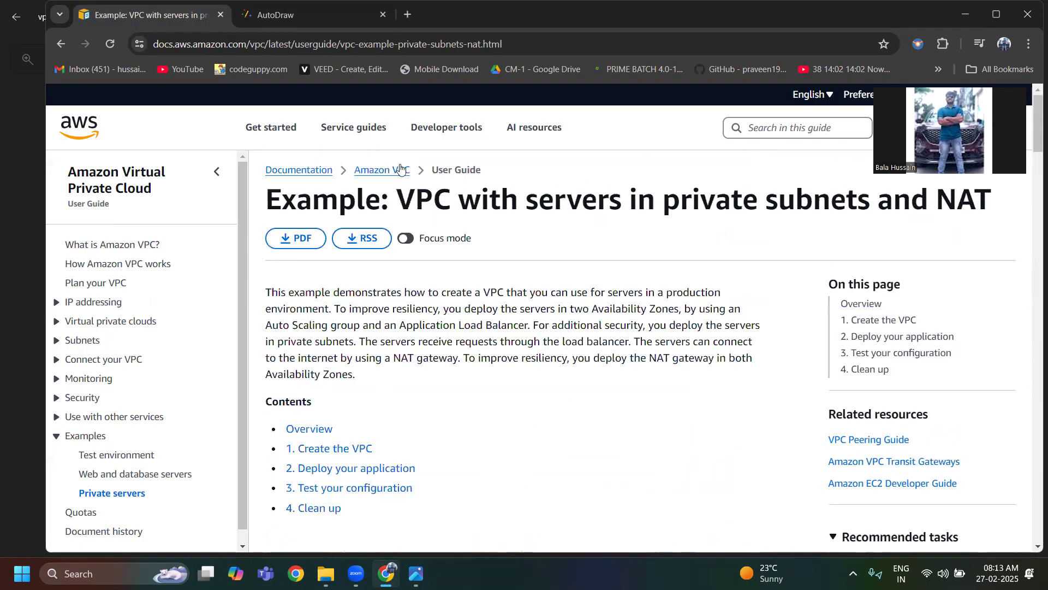
click(289, 17)
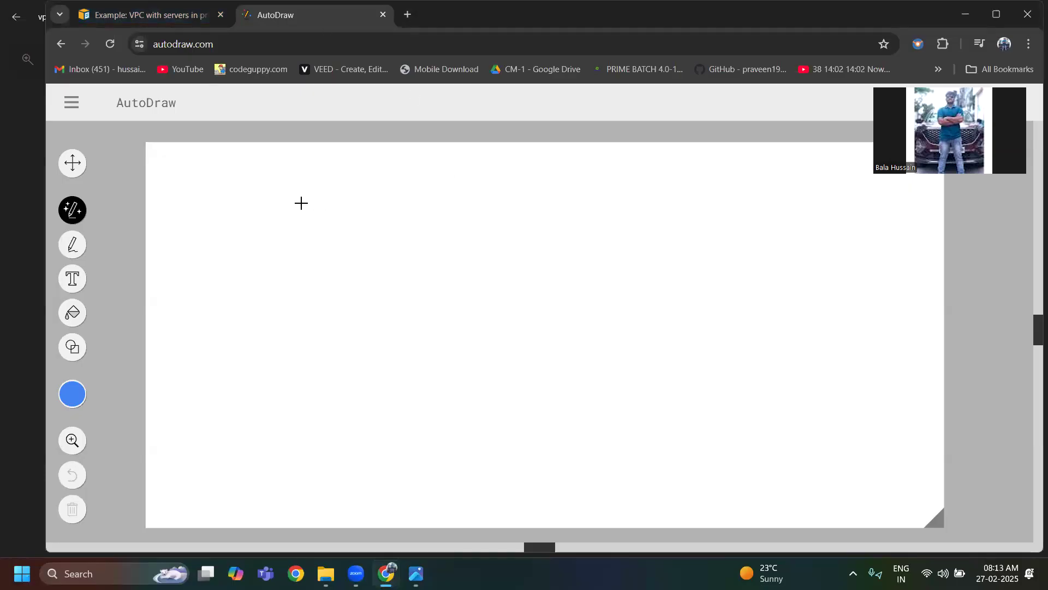
click(75, 245)
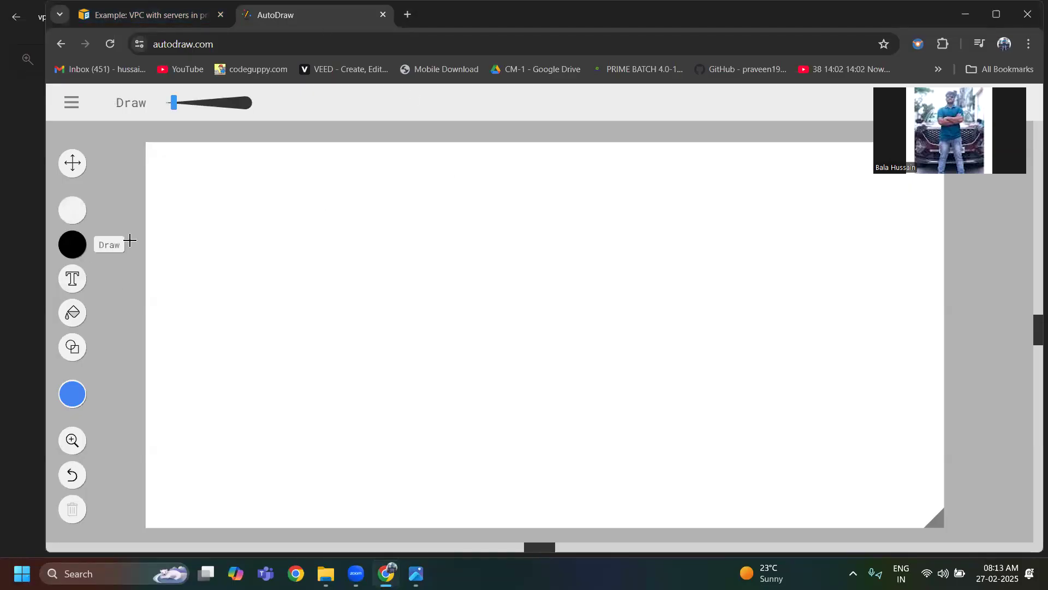
click(72, 279)
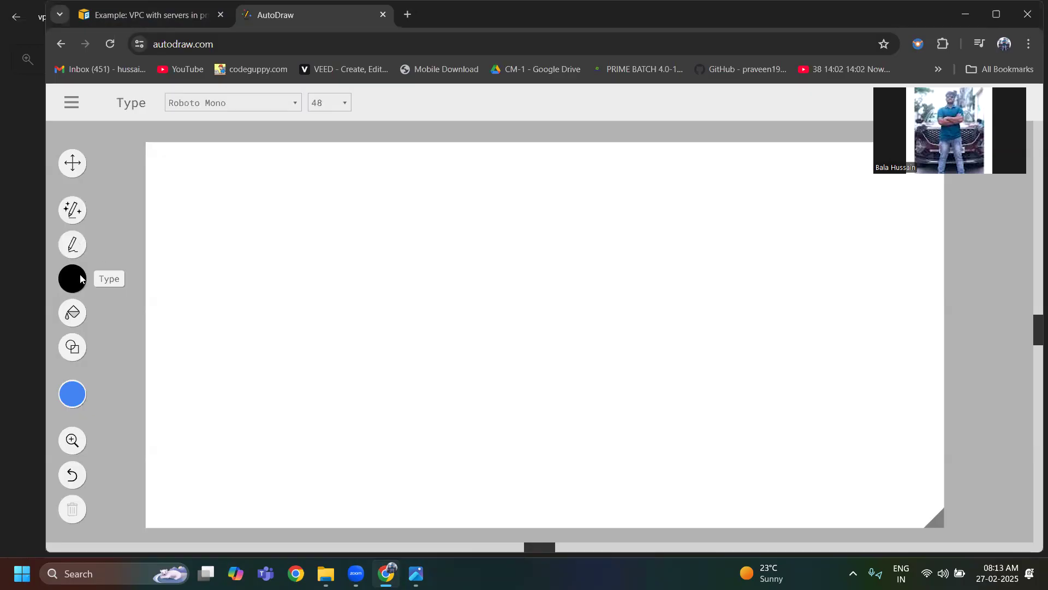
click(198, 233)
text(1)
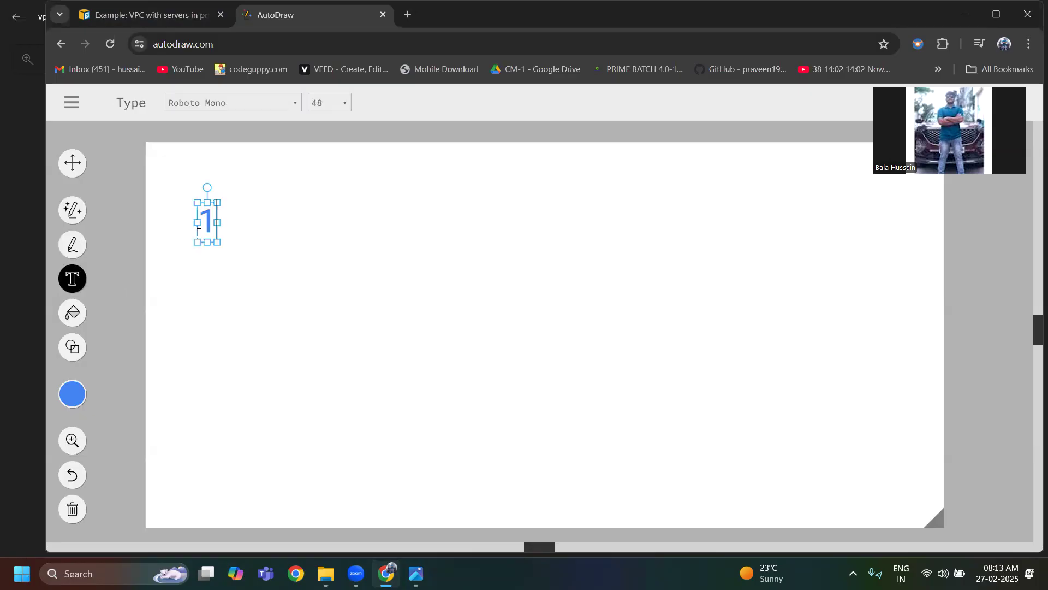
text(.Auto)
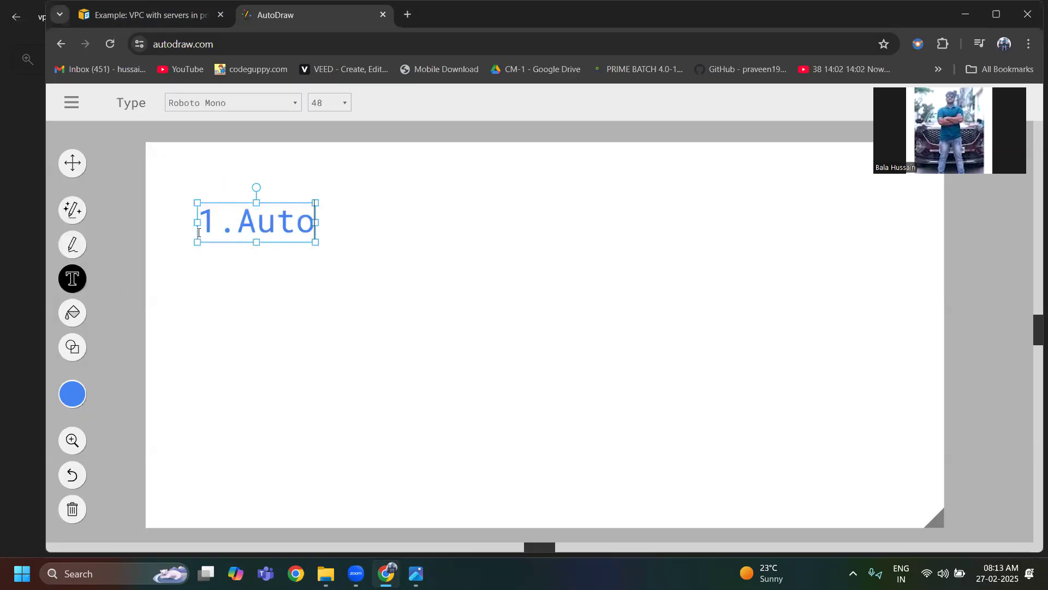
text(Scaling)
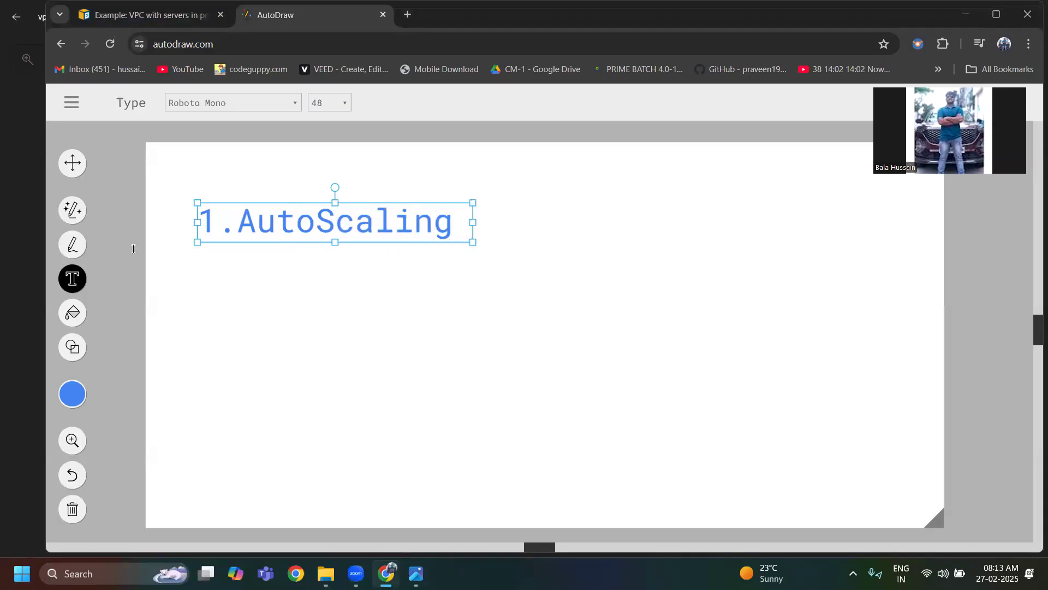
Step: Draw a freehand check mark after "1.AutoScaling", a bucket-like shape beside it, and a curved arrow leading to that shape
click(72, 244)
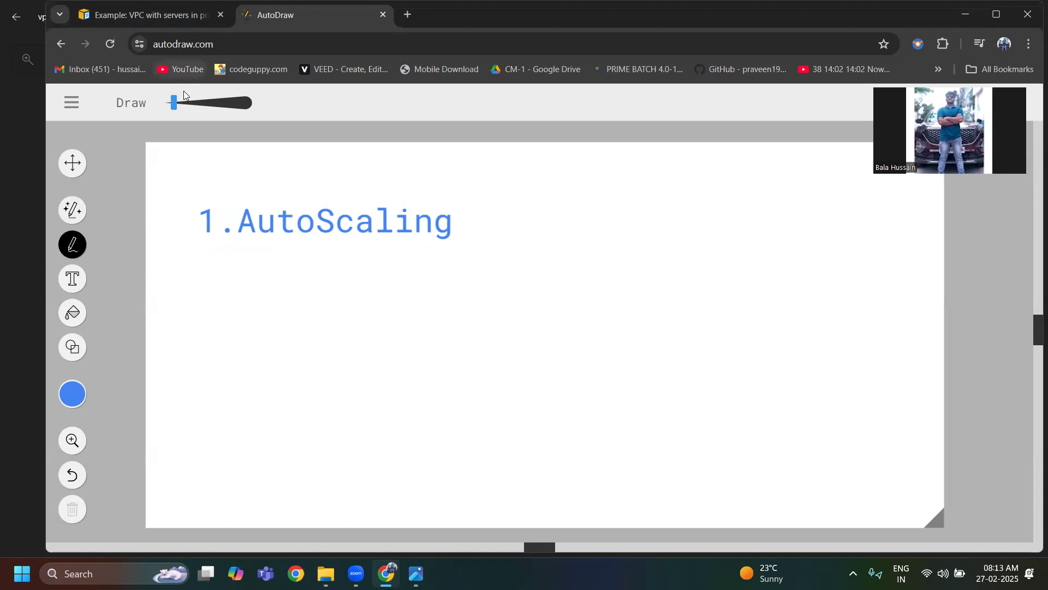
mouse_move(454, 223)
mouse_down()
mouse_move(457, 232)
mouse_move(500, 195)
mouse_up()
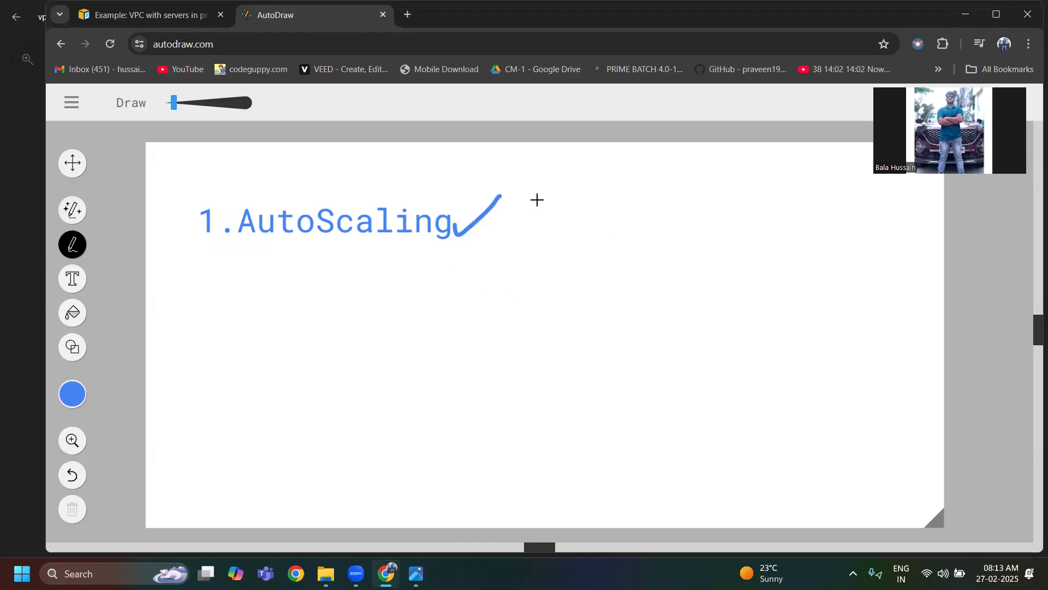
mouse_move(538, 200)
mouse_down()
mouse_move(585, 195)
mouse_move(615, 232)
mouse_move(594, 251)
mouse_move(533, 212)
mouse_move(547, 197)
mouse_move(604, 183)
mouse_up()
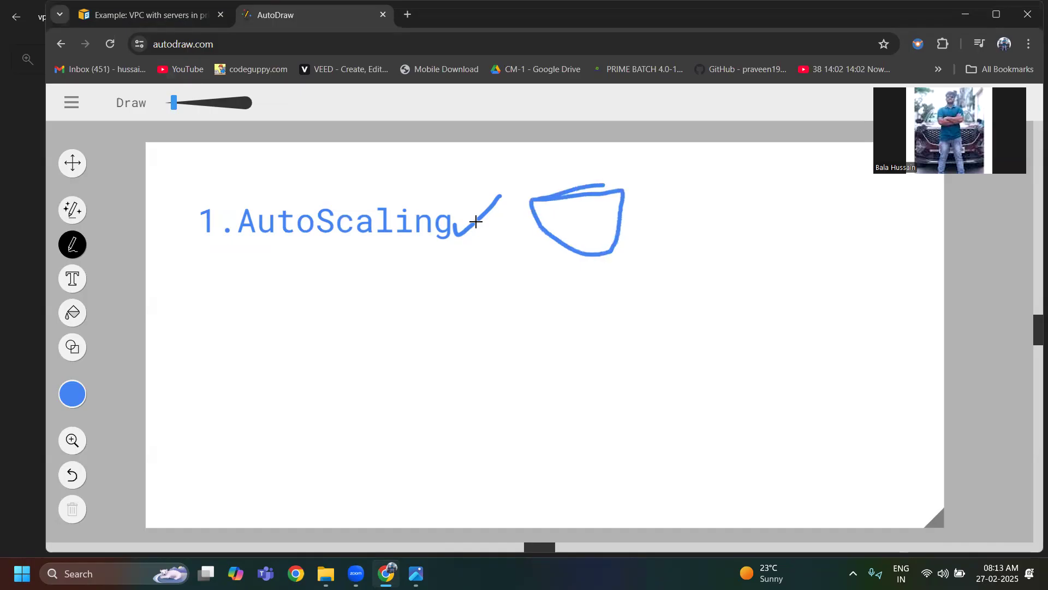
mouse_move(466, 238)
mouse_down()
mouse_move(547, 239)
mouse_move(534, 274)
mouse_up()
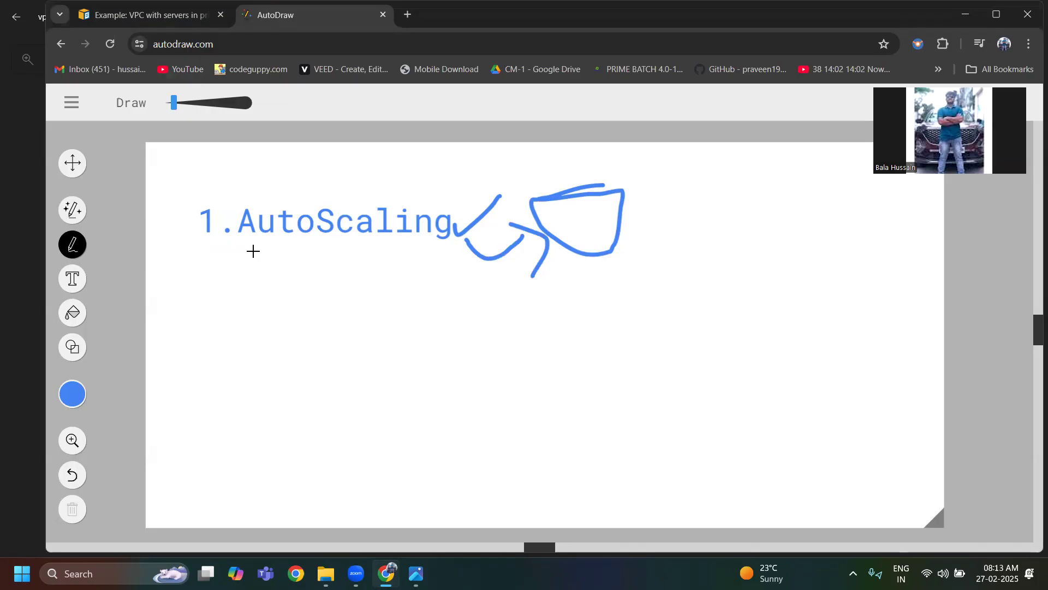
Step: Add the text "2.Bastion Host" directly below the AutoScaling line
click(72, 278)
click(207, 268)
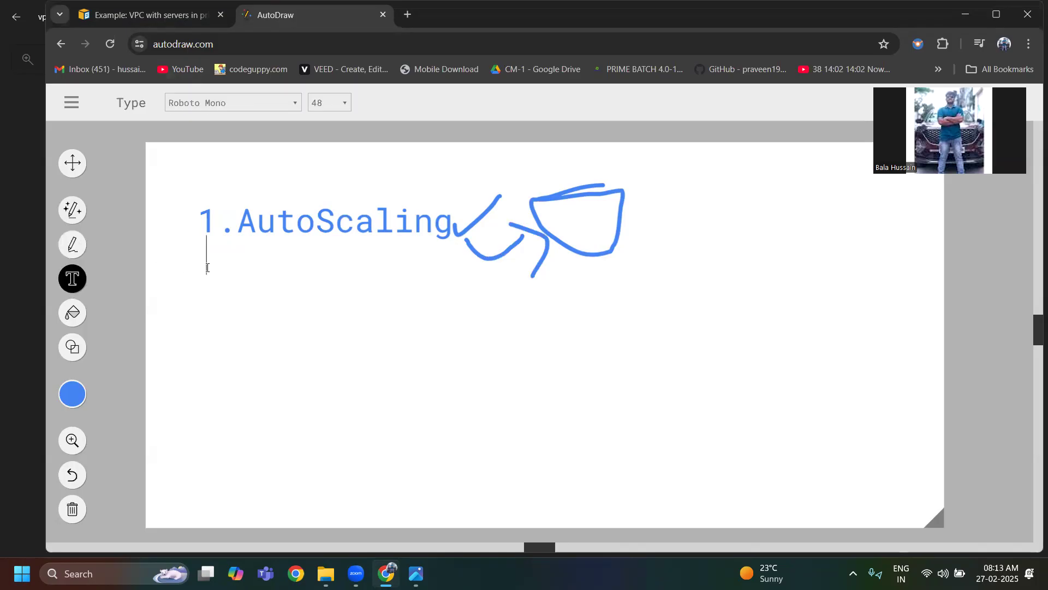
text(2.B)
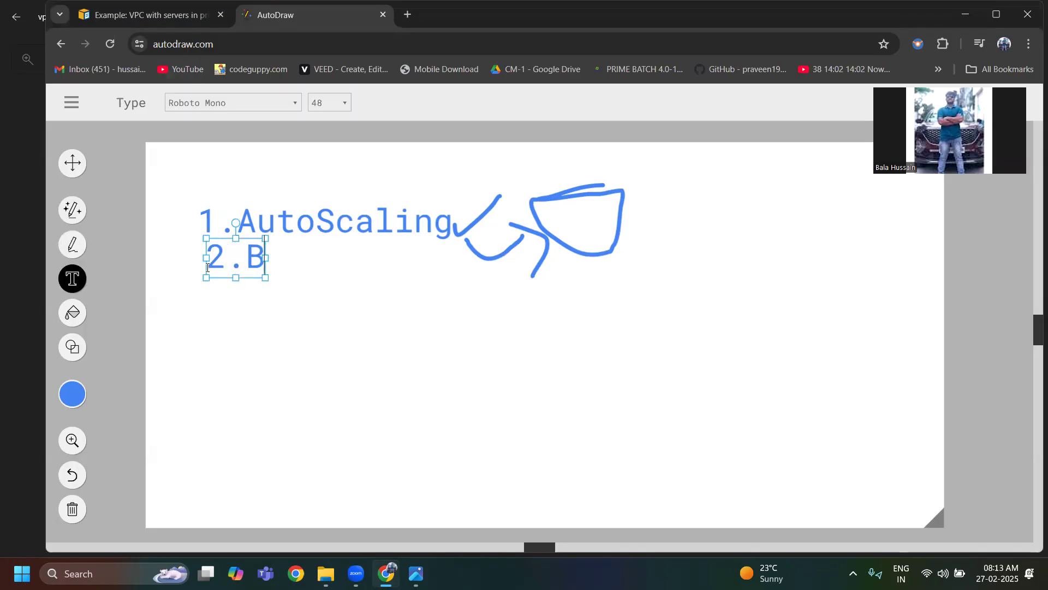
text(astion Host)
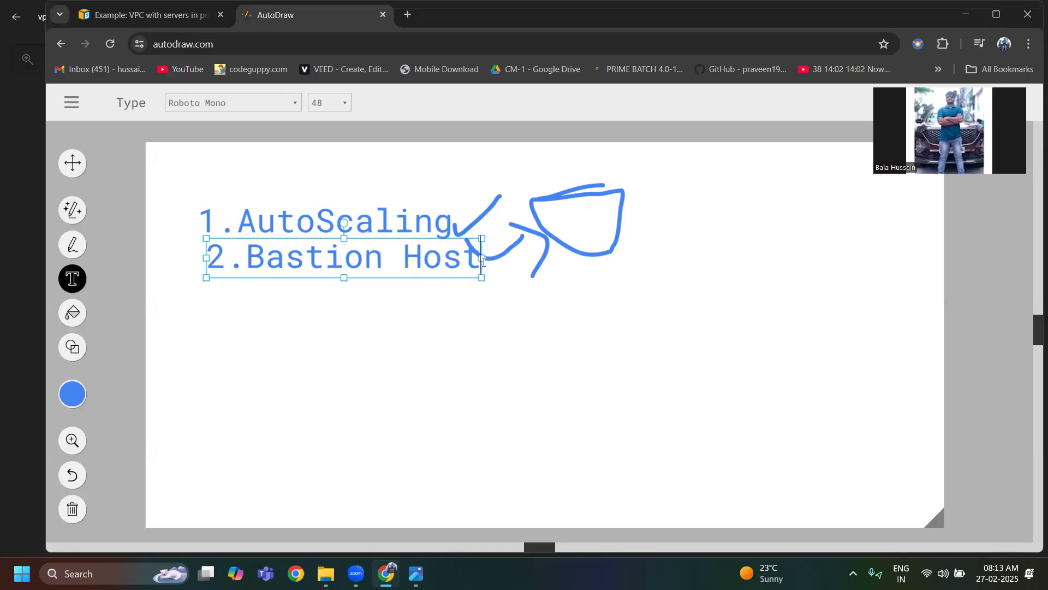
click(433, 271)
Step: Draw a freehand curve below "2.Bastion Host" and a large rounded outline to its right containing two small ovals
click(73, 244)
mouse_move(453, 259)
mouse_down()
mouse_move(545, 365)
mouse_move(599, 330)
mouse_up()
mouse_move(697, 236)
mouse_down()
mouse_move(836, 213)
mouse_move(687, 250)
mouse_move(710, 257)
mouse_move(727, 234)
mouse_move(715, 232)
mouse_up()
mouse_move(770, 208)
mouse_down()
mouse_move(789, 220)
mouse_move(770, 206)
mouse_up()
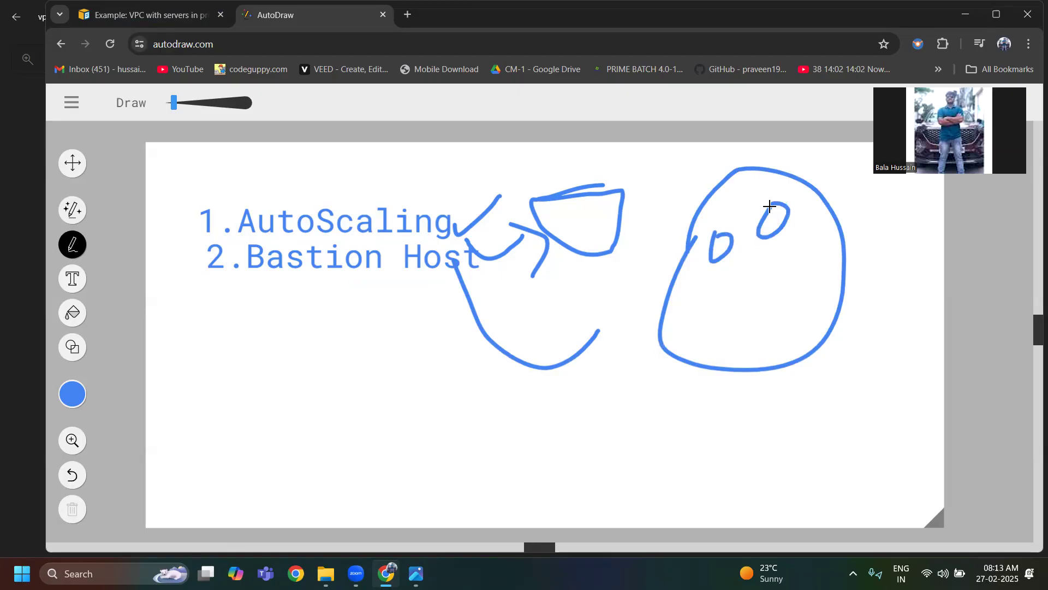
Step: Draw an arrow out of the outline from its left oval, and a lower ellipse with arrows leading into it and to both ovals
mouse_move(715, 250)
mouse_down()
mouse_move(654, 206)
mouse_move(669, 200)
mouse_up()
mouse_move(757, 310)
mouse_down()
mouse_move(719, 321)
mouse_move(775, 342)
mouse_move(733, 317)
mouse_up()
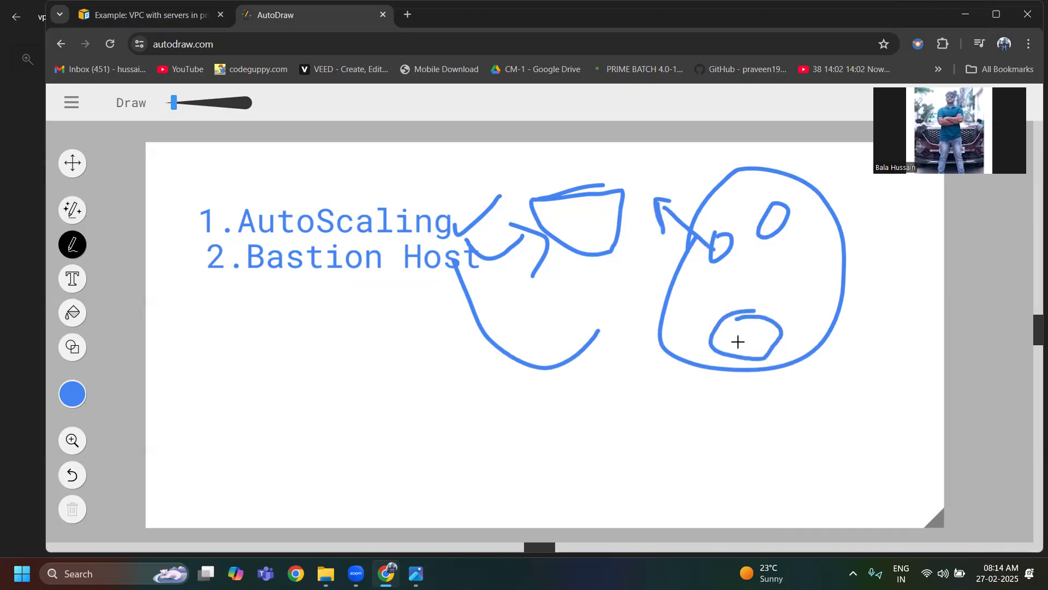
mouse_move(735, 374)
mouse_down()
mouse_move(736, 333)
mouse_move(747, 331)
mouse_move(758, 296)
mouse_move(790, 290)
mouse_move(791, 302)
mouse_move(749, 249)
mouse_move(731, 261)
mouse_move(795, 232)
mouse_up()
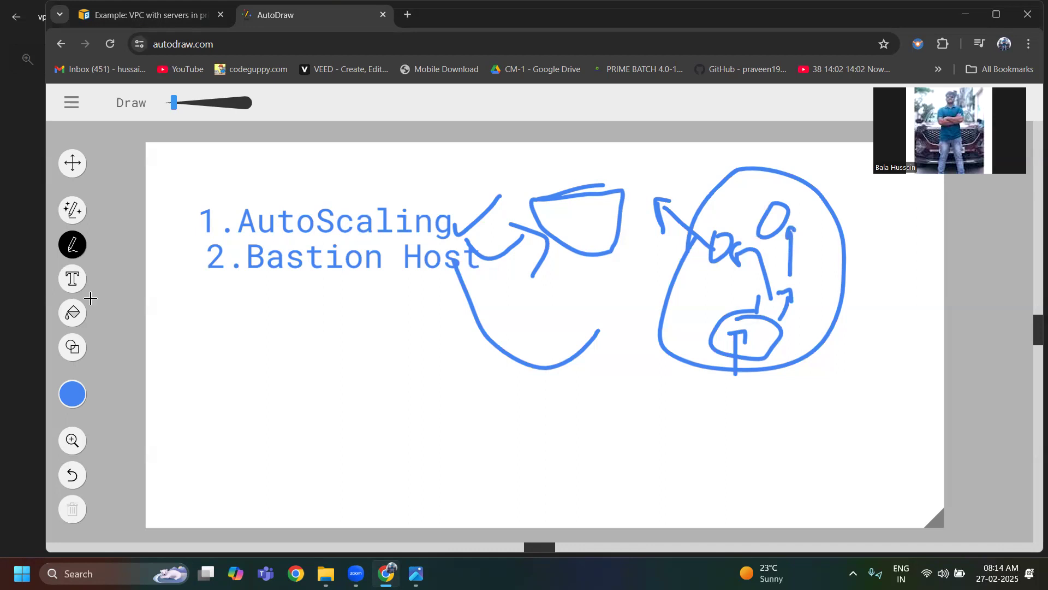
Step: Add the text "3.load balancer" below the "2.Bastion Host" line
click(72, 279)
click(206, 299)
text(3.load b)
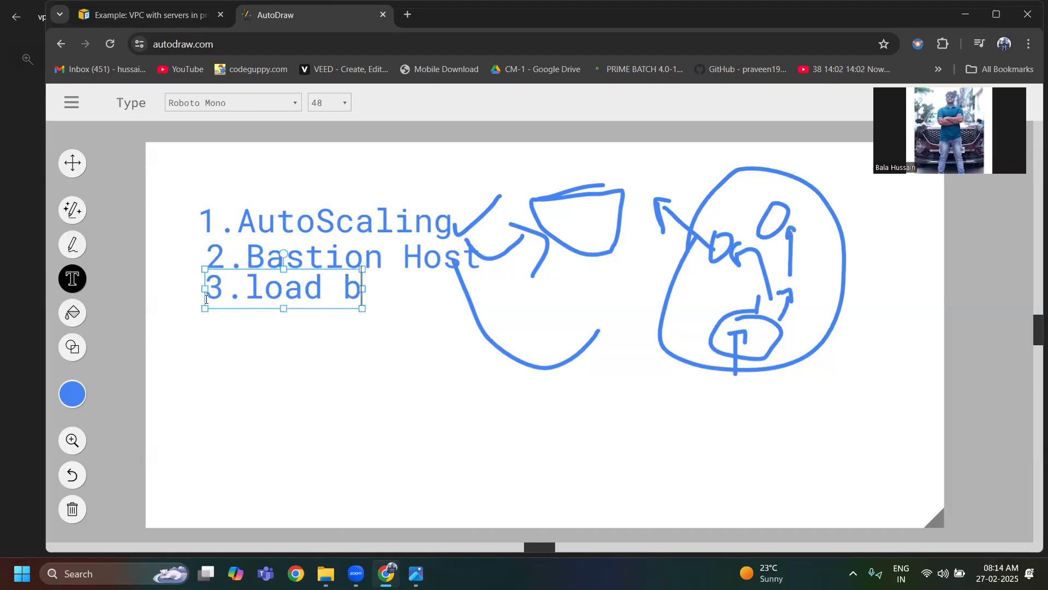
text(alancer)
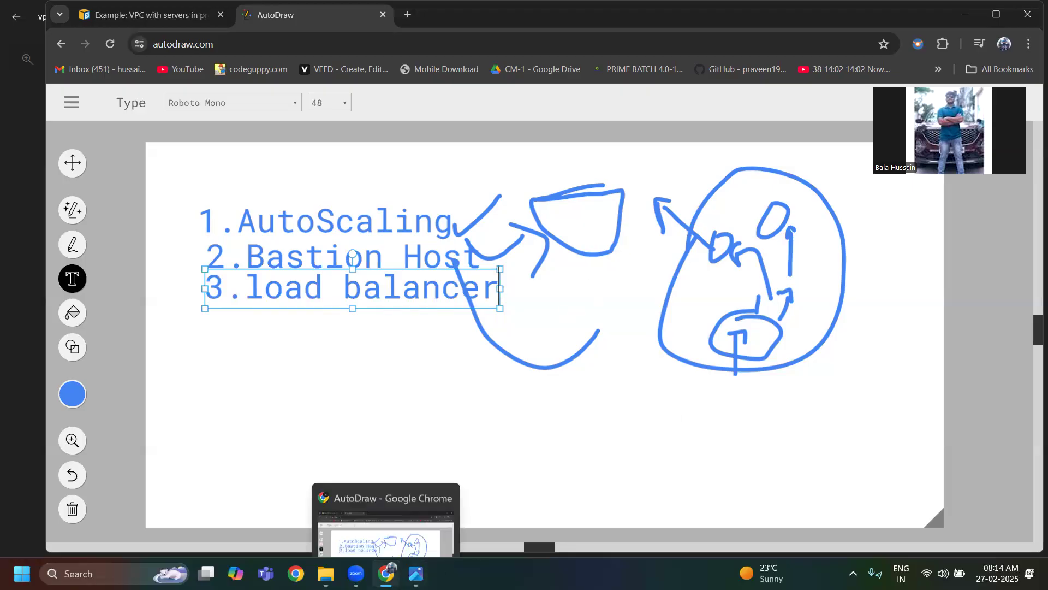
Step: Return to the AWS VPC documentation page and examine its architecture diagram with the public and private subnets
click(157, 20)
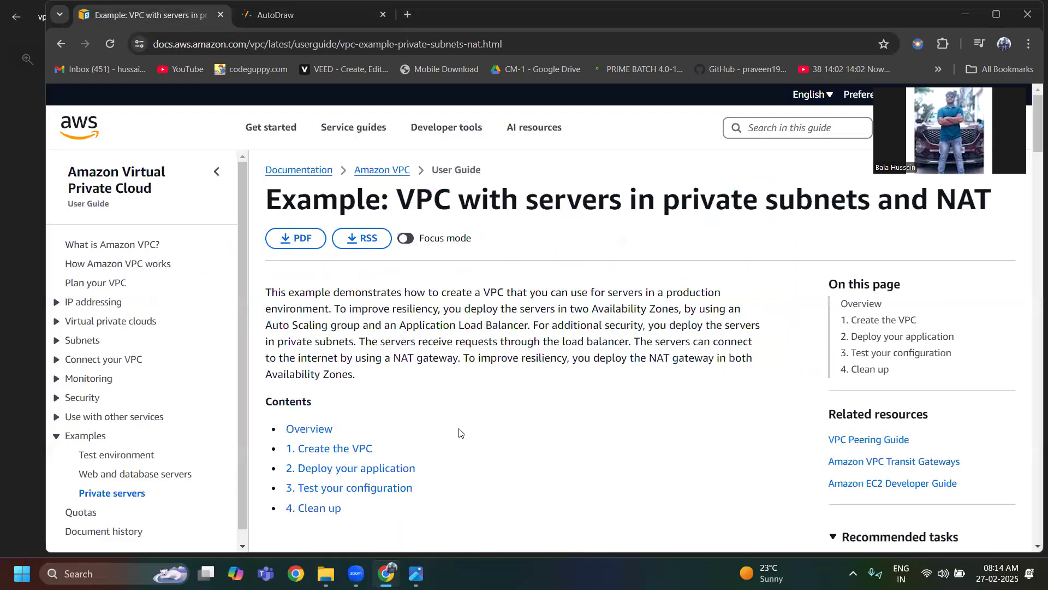
scroll(458, 428, down, 6)
scroll(459, 428, down, 5)
scroll(459, 428, up, 1)
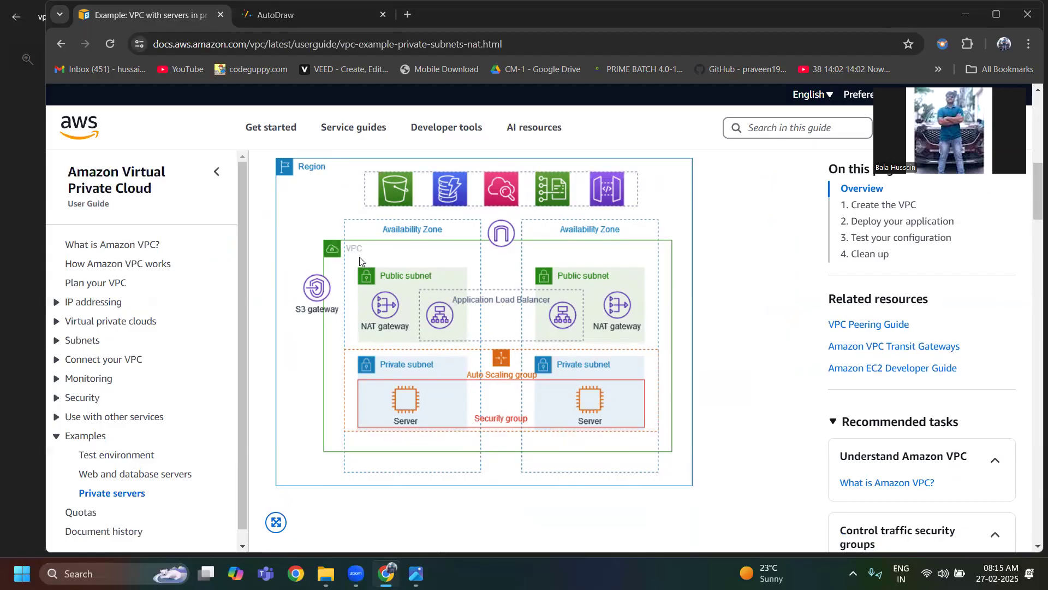
Step: Search the web for "aws console login" in a new browser tab and sign in to the AWS Management Console
click(408, 14)
text(aws)
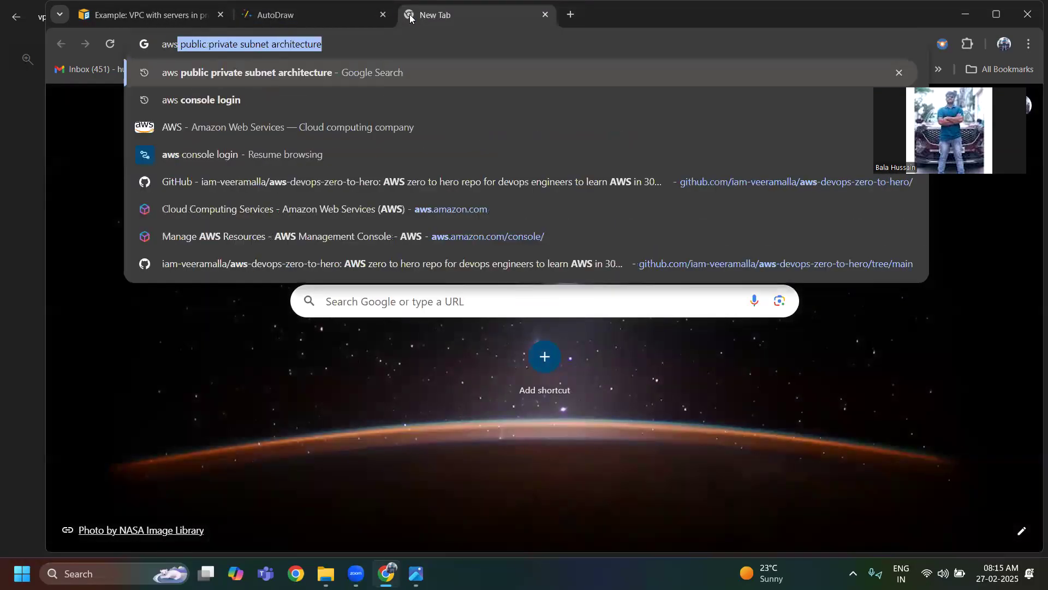
key(BackSpace)
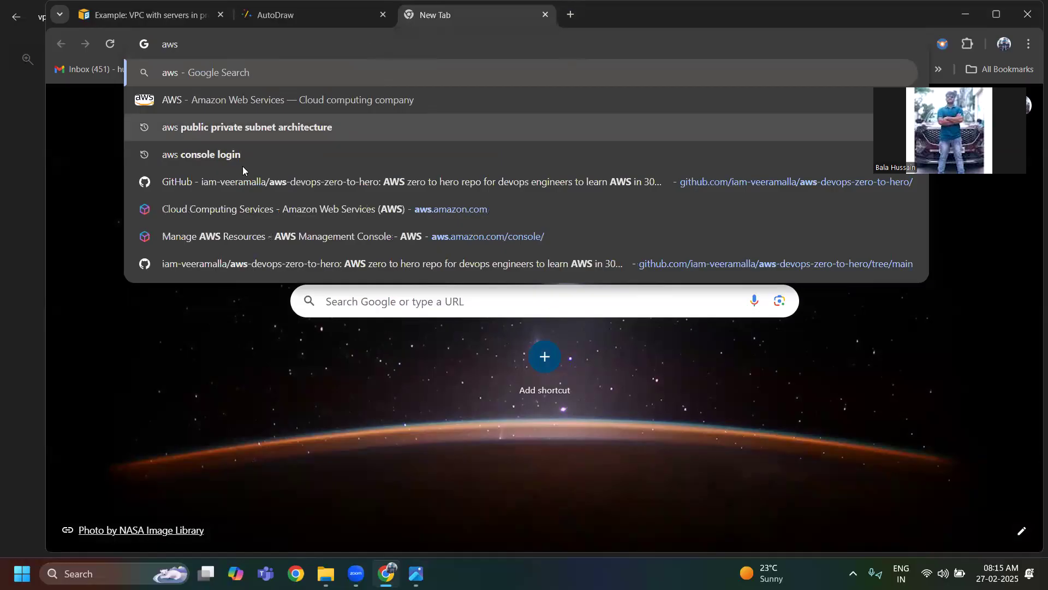
click(207, 153)
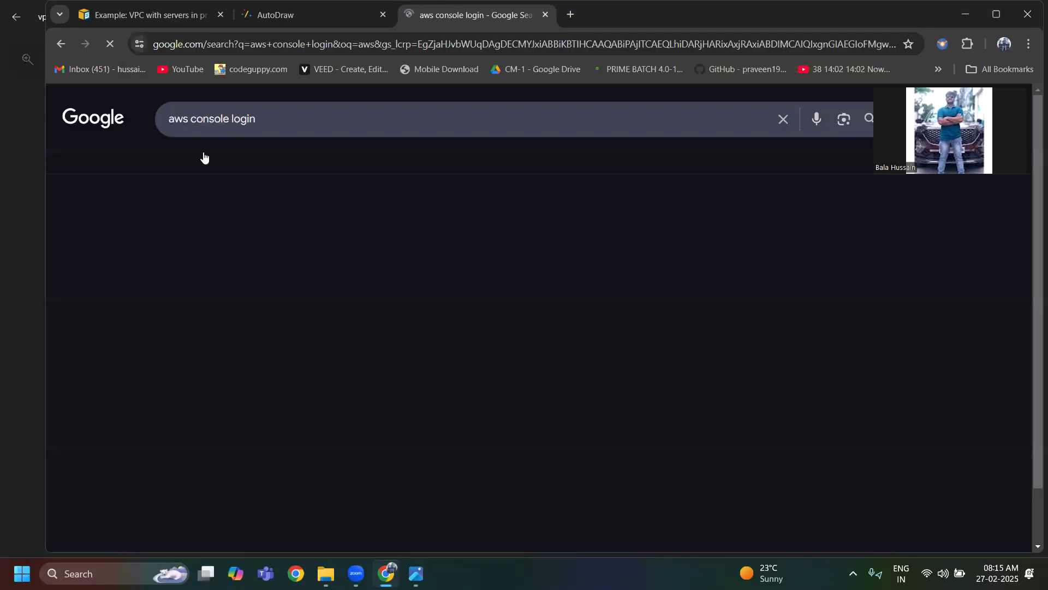
click(218, 238)
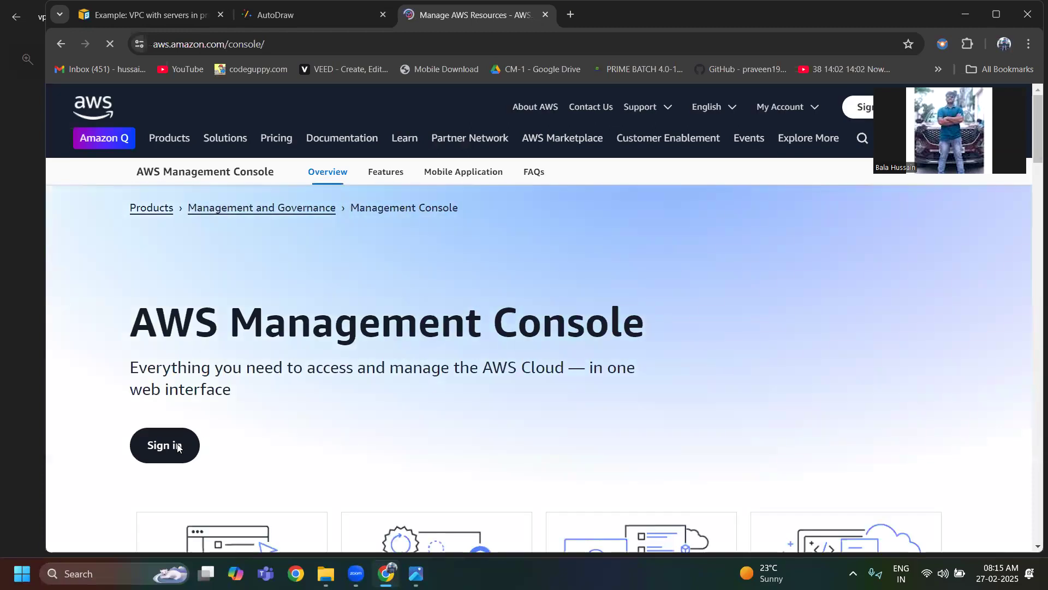
click(177, 447)
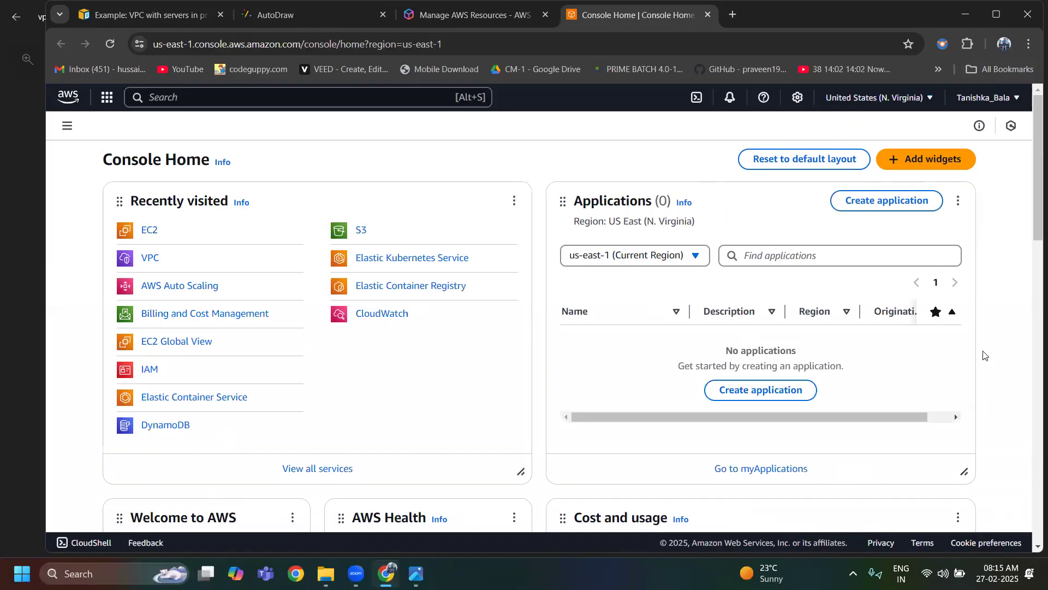
Step: Search the console's services for "vpc" and open the VPC service
click(152, 96)
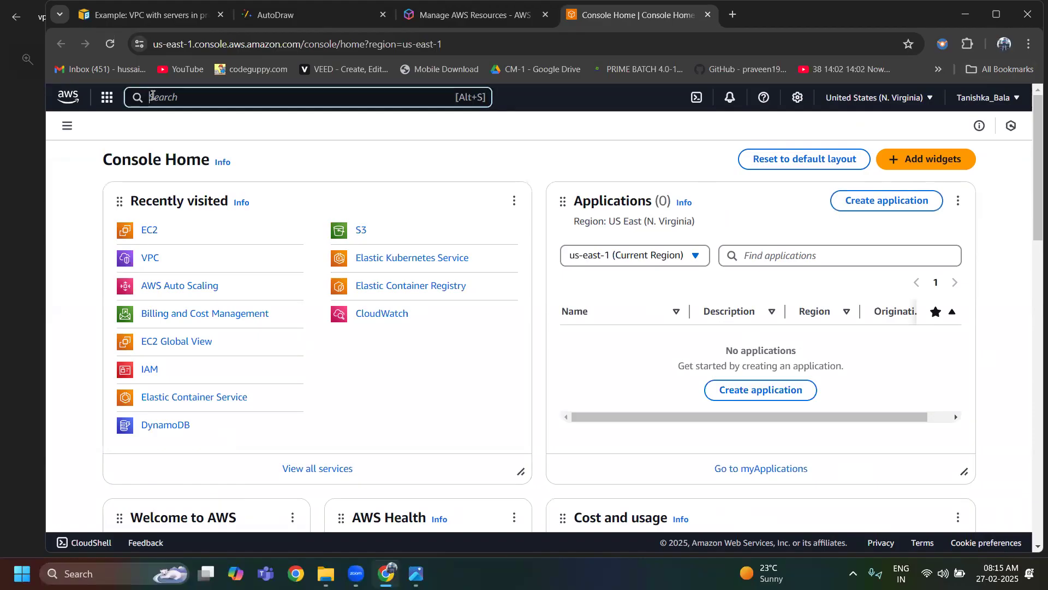
text(vpc)
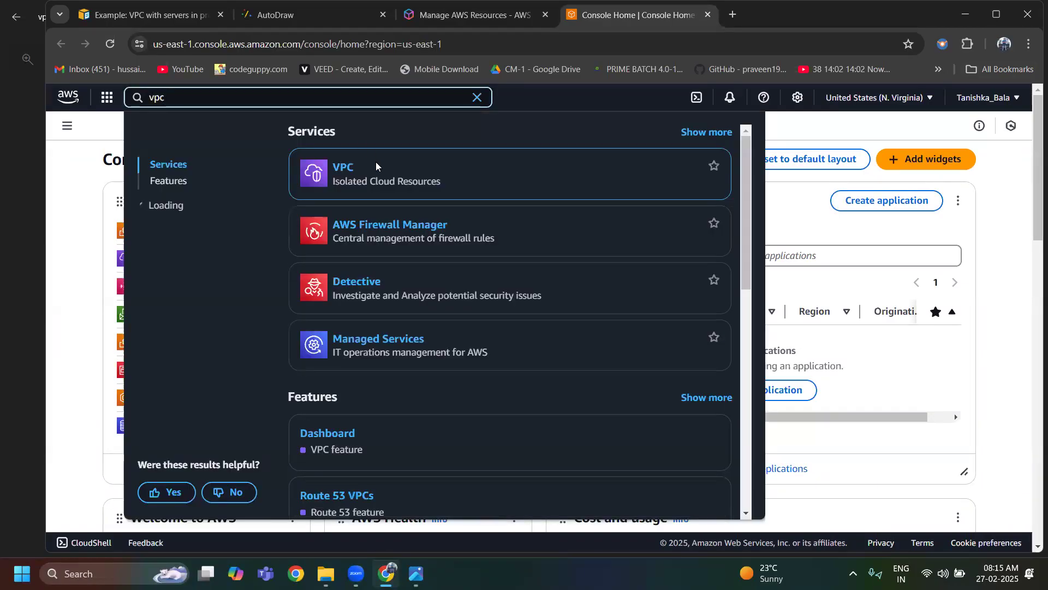
click(345, 170)
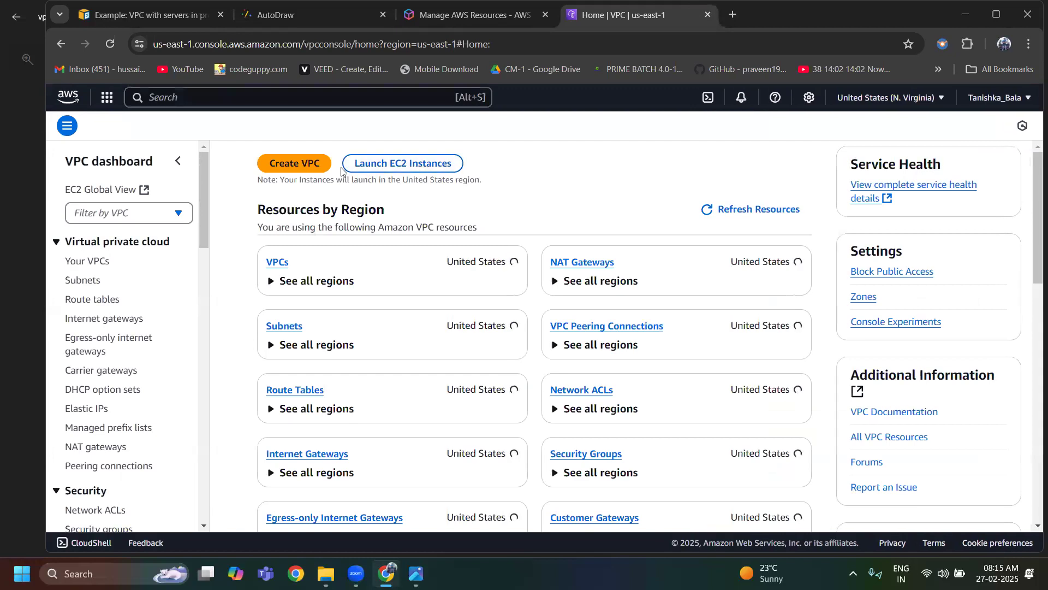
Step: Start creating a VPC, set the resources to create to "VPC only", and look over the form's settings
click(295, 164)
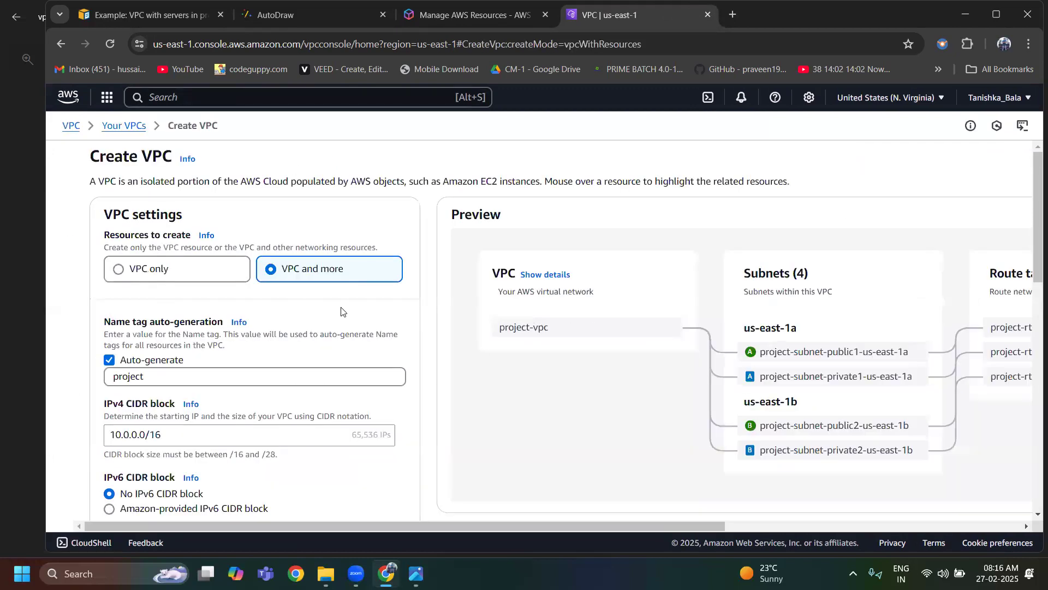
scroll(371, 319, down, 2)
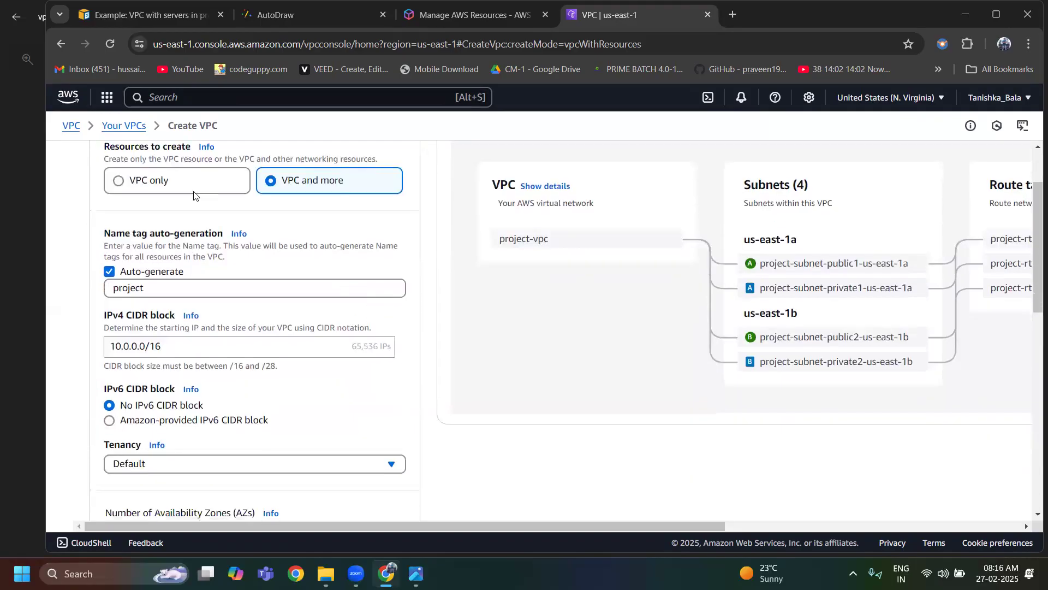
click(117, 183)
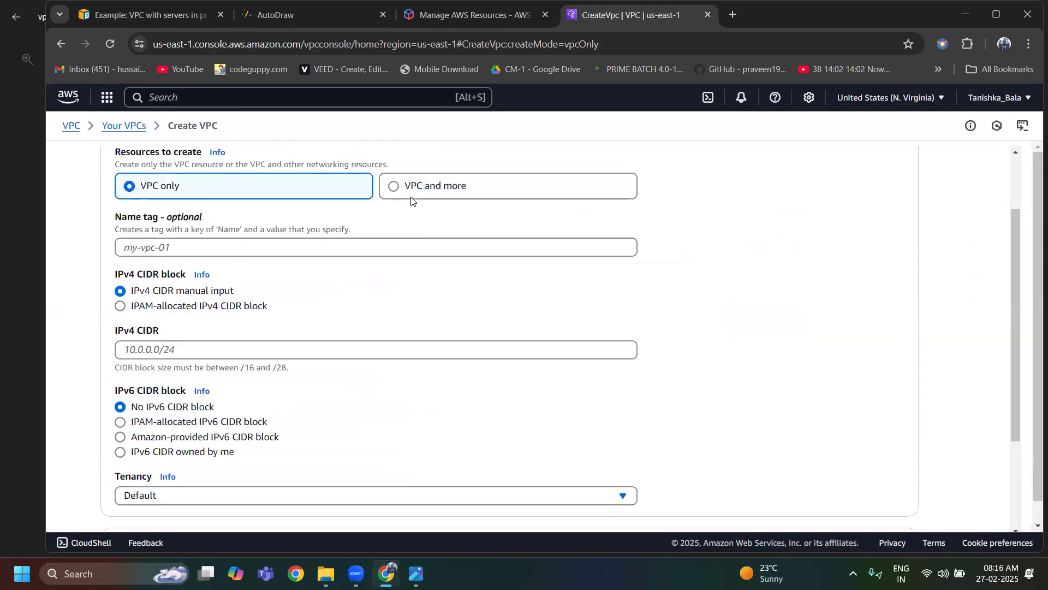
scroll(381, 293, down, 3)
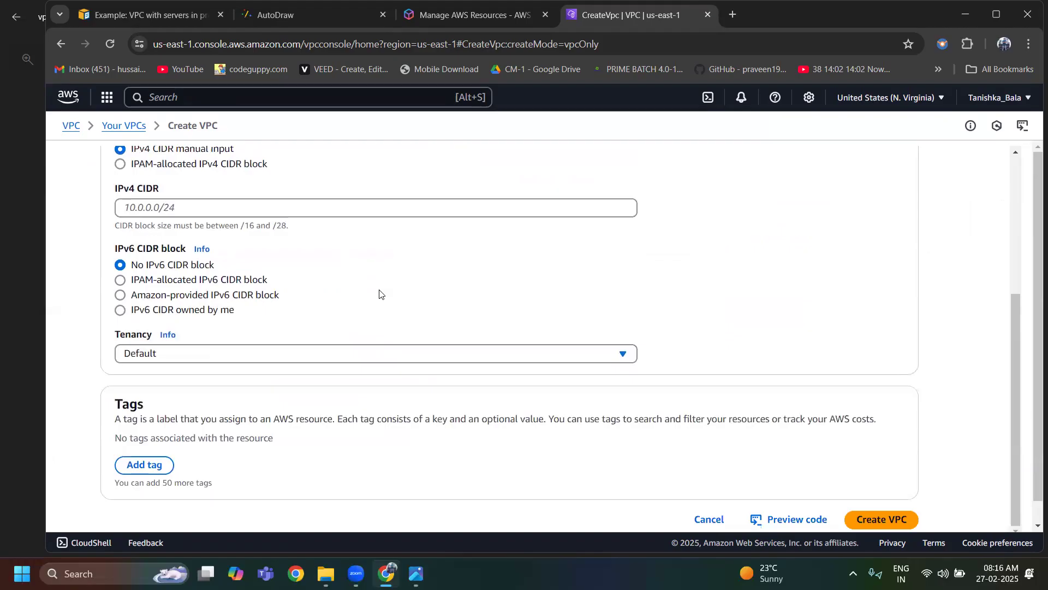
scroll(380, 293, up, 5)
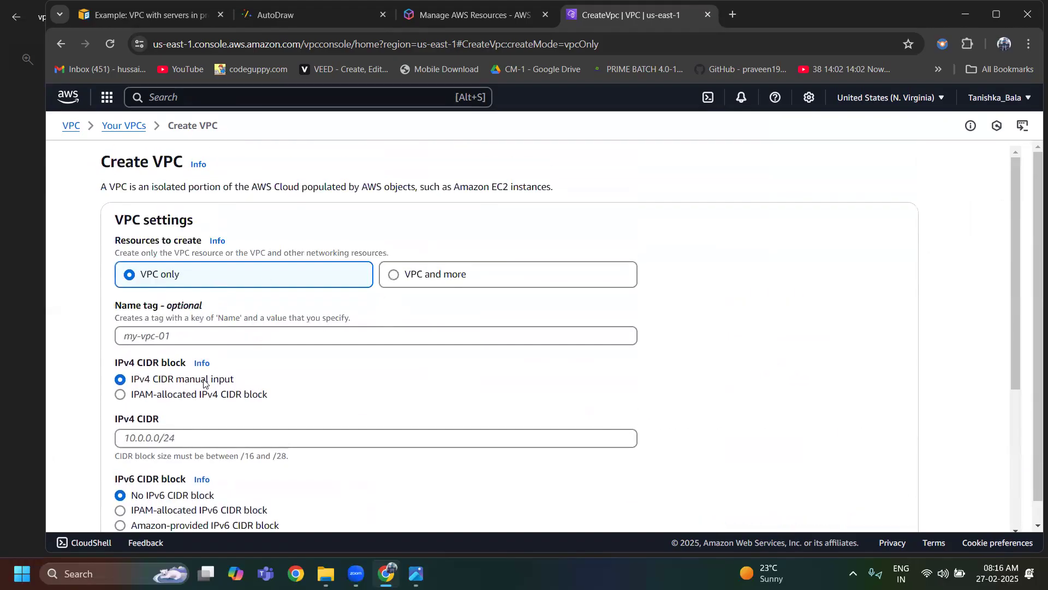
Step: Change the resources to create from the VPC alone to "VPC and more"
scroll(204, 498, down, 5)
scroll(257, 392, up, 5)
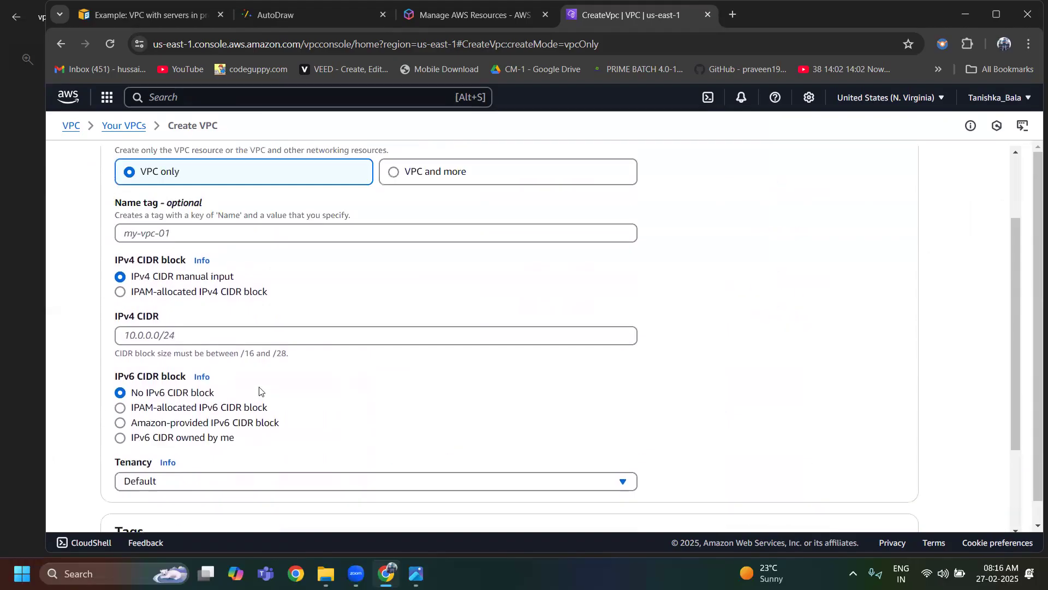
click(390, 279)
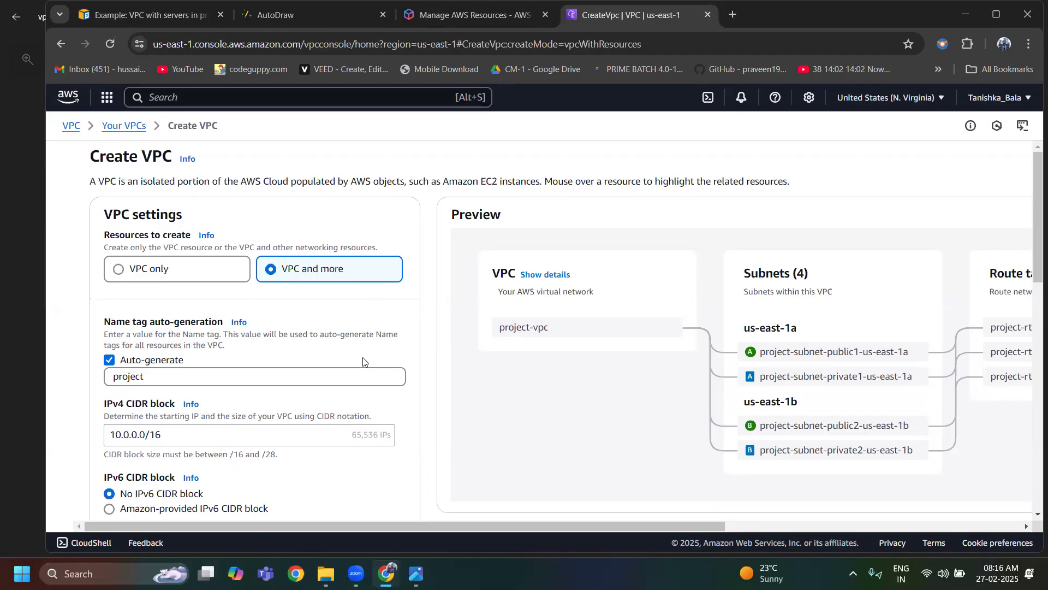
Step: Replace the auto-generated name tag prefix with "Sample-vpc-entire-demo"
scroll(363, 361, down, 3)
click(202, 237)
key(BackSpace)
key(BackSpace)
key(BackSpace)
key(BackSpace)
key(BackSpace)
key(BackSpace)
key(BackSpace)
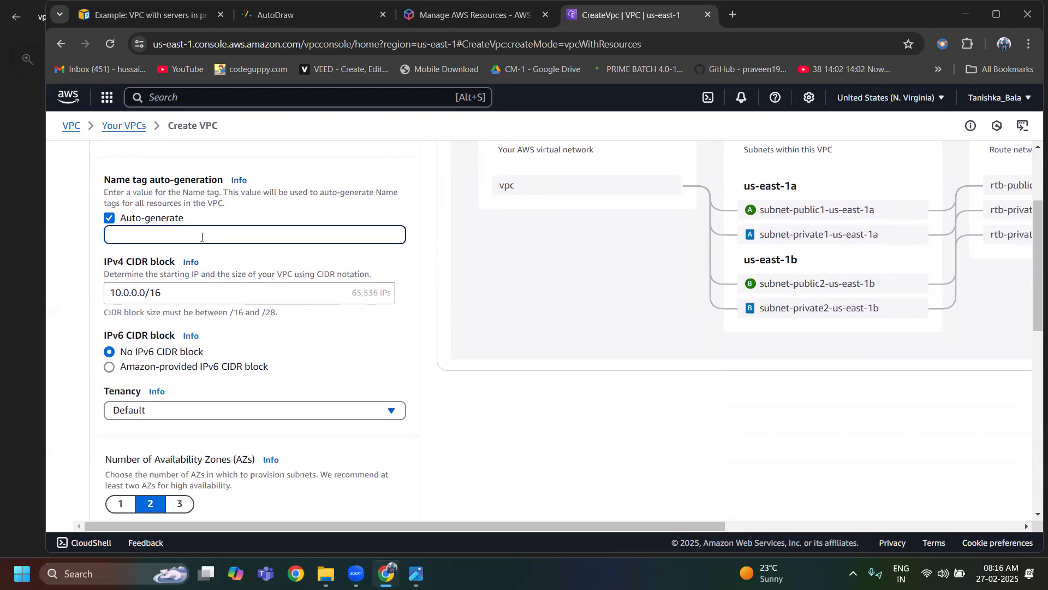
text(Sample-vpc-)
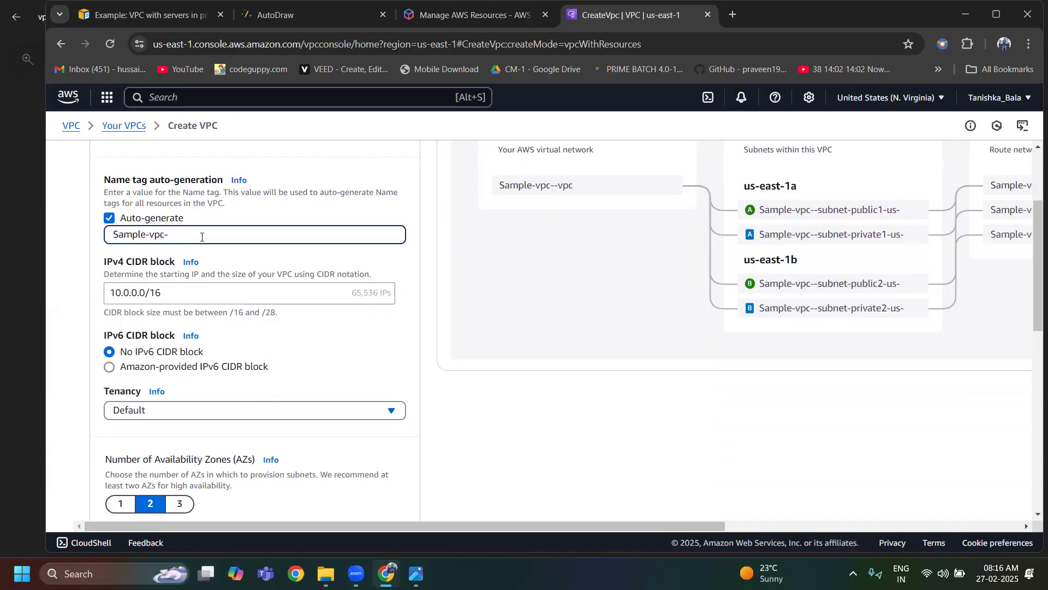
text(demo)
key(BackSpace)
key(BackSpace)
key(BackSpace)
key(BackSpace)
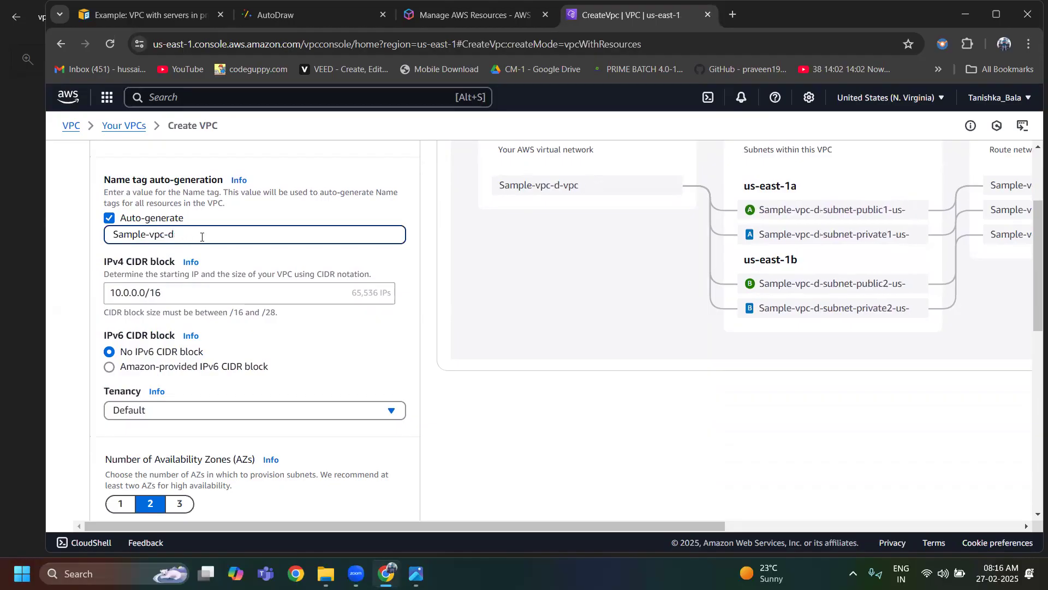
text(entire)
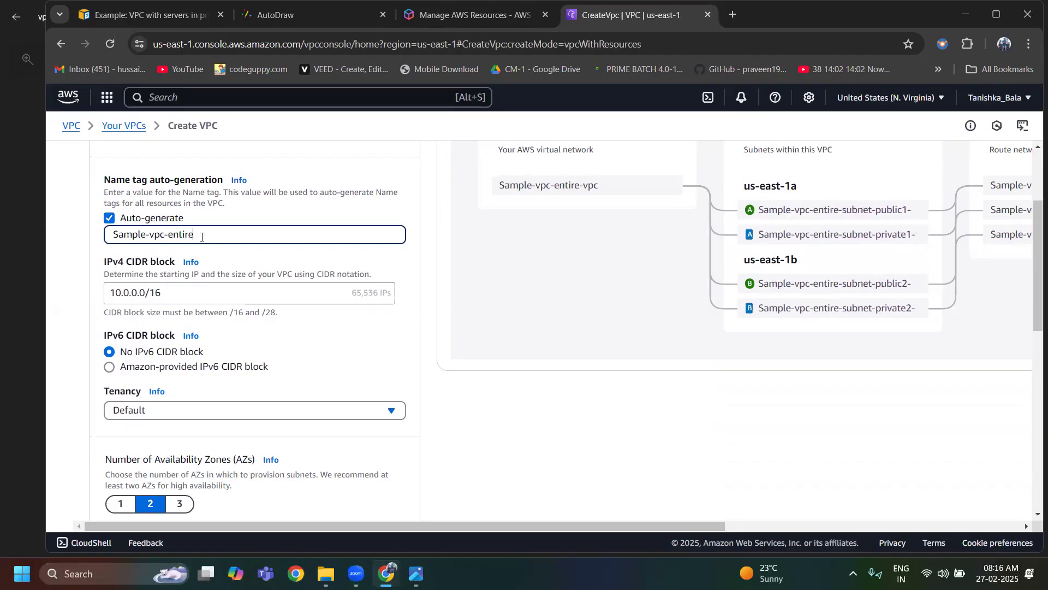
text(_)
key(BackSpace)
text(-demo)
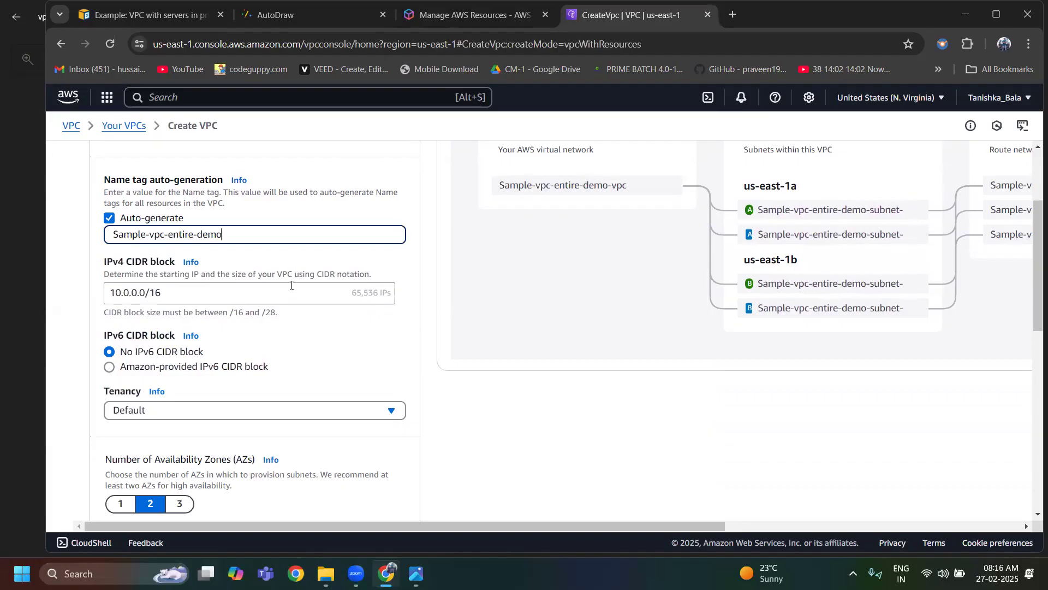
Step: Review the IPv4 CIDR block, Availability Zone and subnet settings, and compare them with the annotated architecture diagram in the image editor
scroll(315, 297, down, 1)
drag(162, 253, 111, 253)
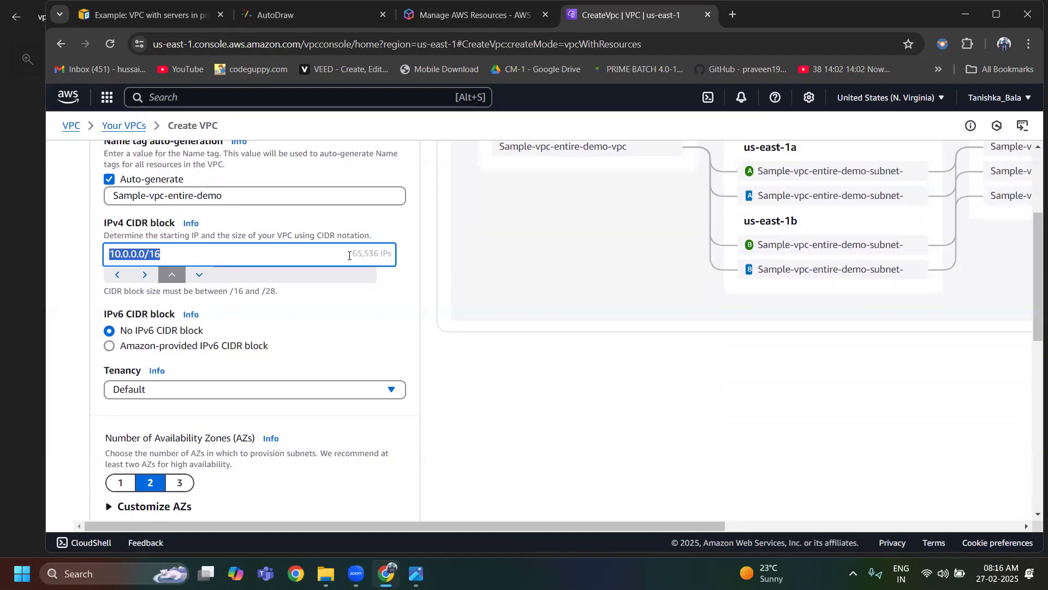
click(377, 262)
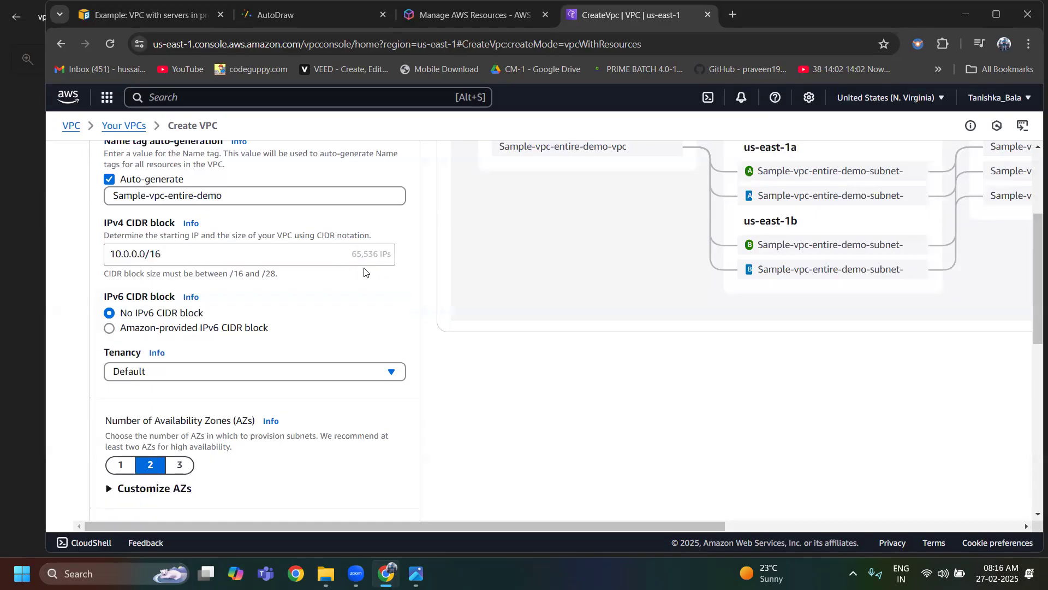
scroll(340, 330, down, 3)
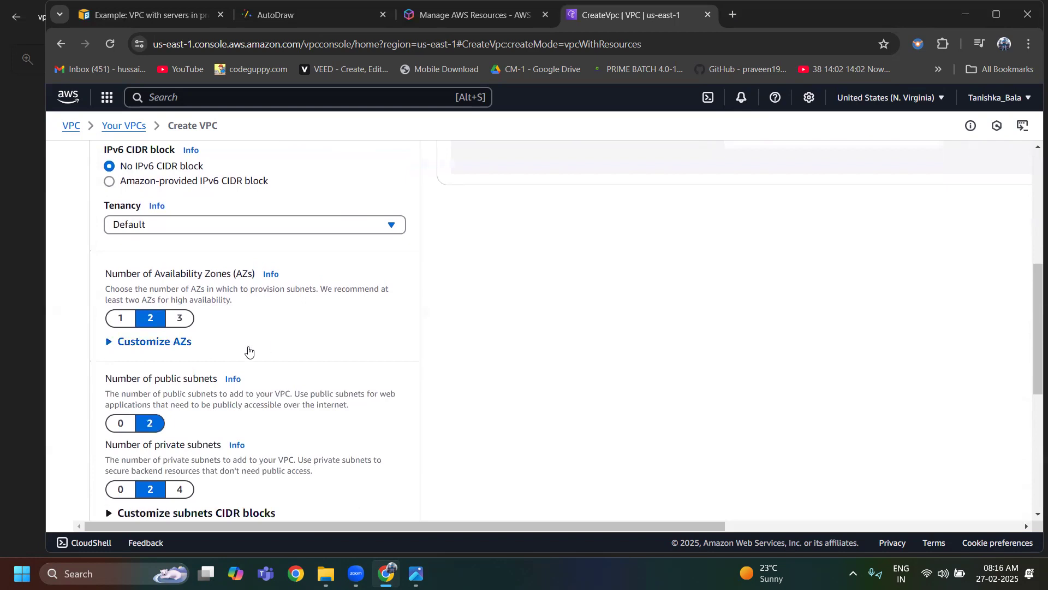
scroll(213, 341, down, 1)
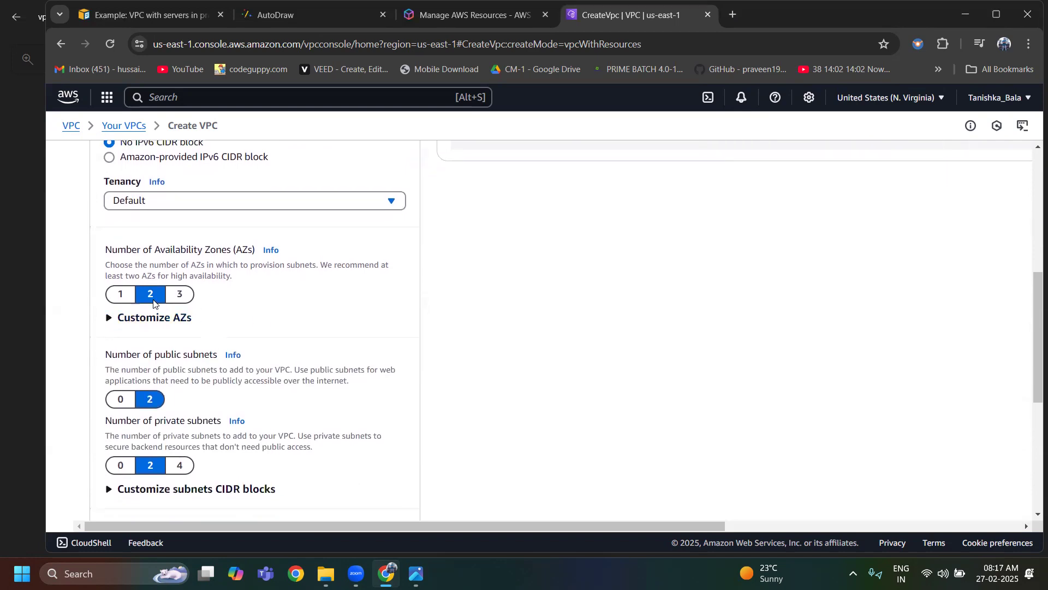
mouse_move(377, 569)
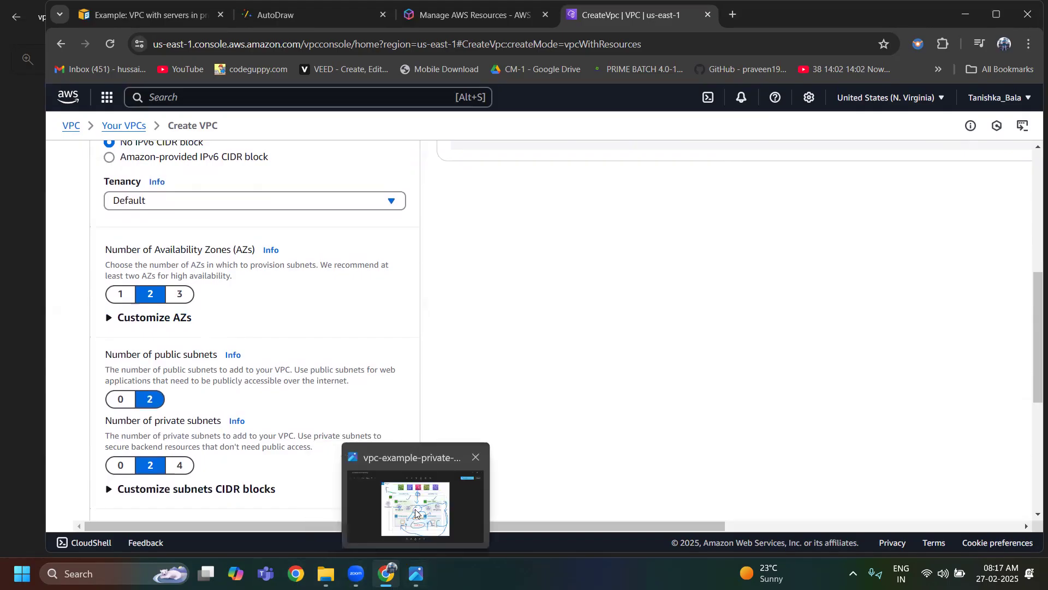
click(415, 505)
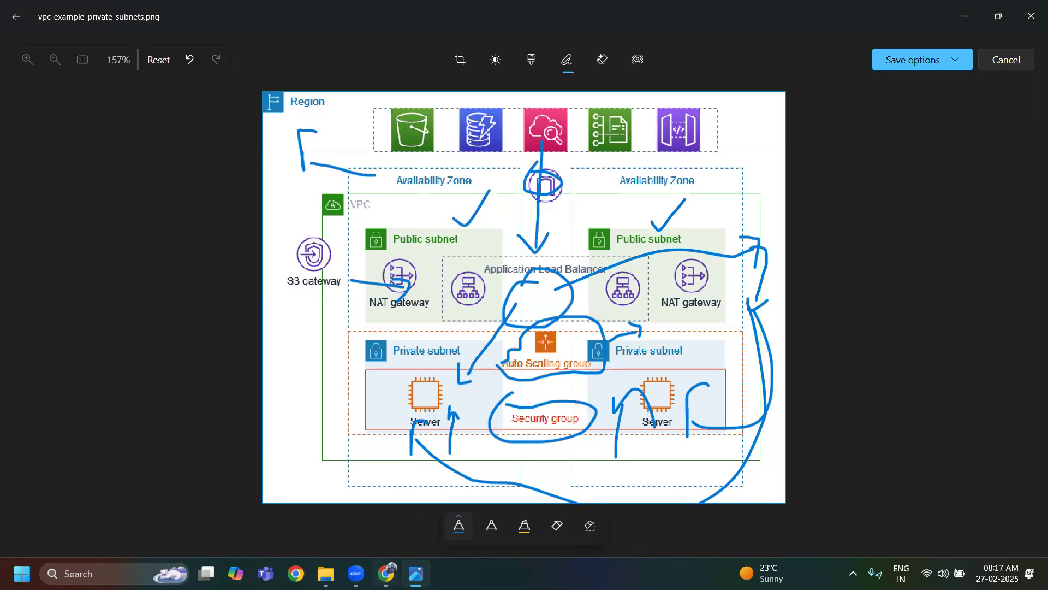
mouse_move(386, 574)
click(382, 518)
Step: Set the NAT gateways option to "1 per AZ"
scroll(258, 433, down, 1)
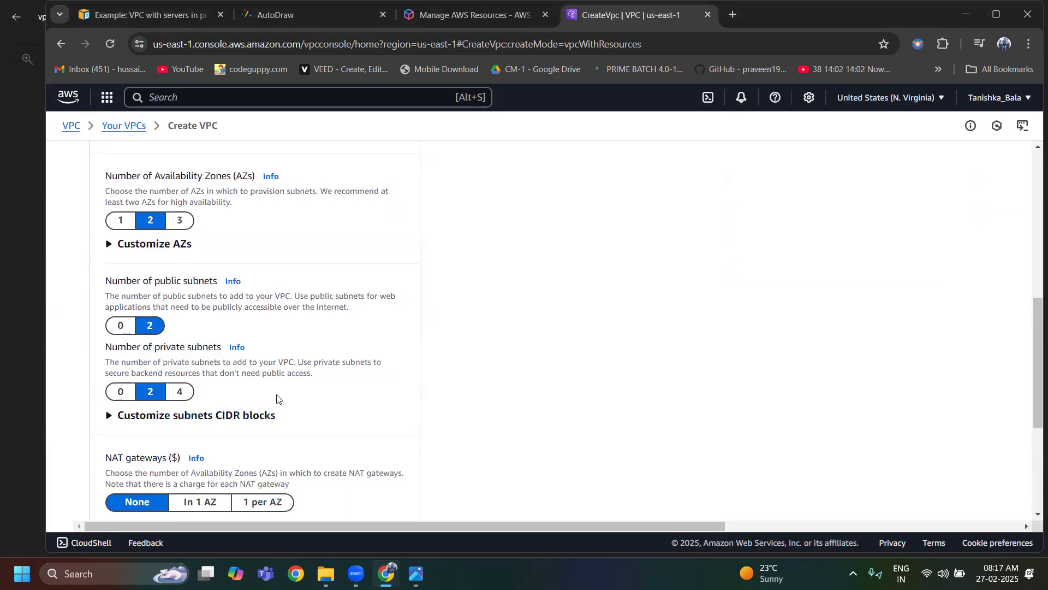
scroll(276, 398, down, 3)
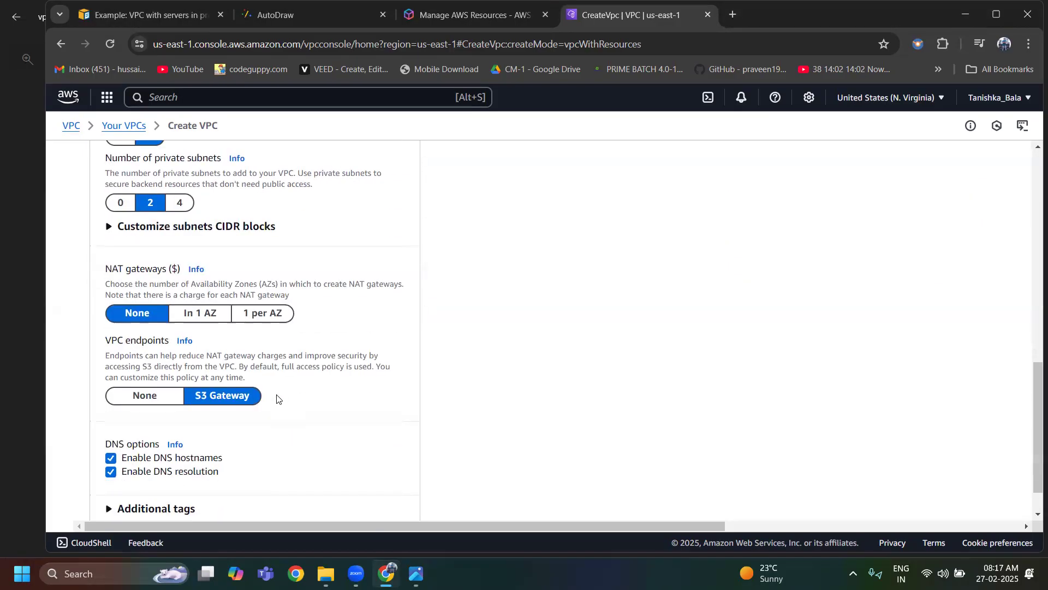
click(265, 315)
scroll(322, 393, down, 1)
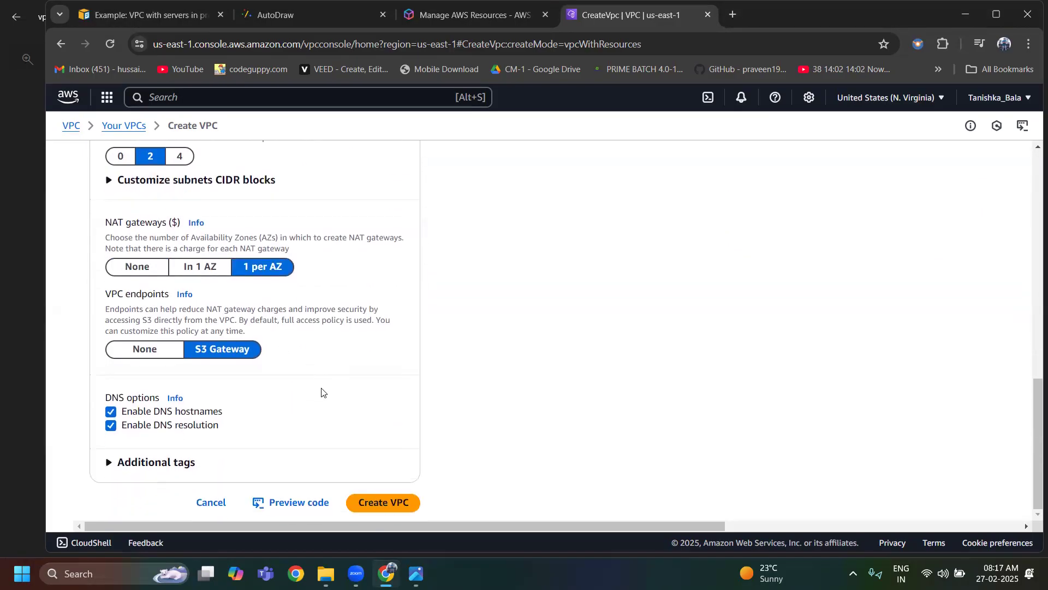
Step: Check the resource connections in the preview map, and set the VPC endpoints to None
scroll(323, 393, up, 8)
scroll(321, 391, up, 2)
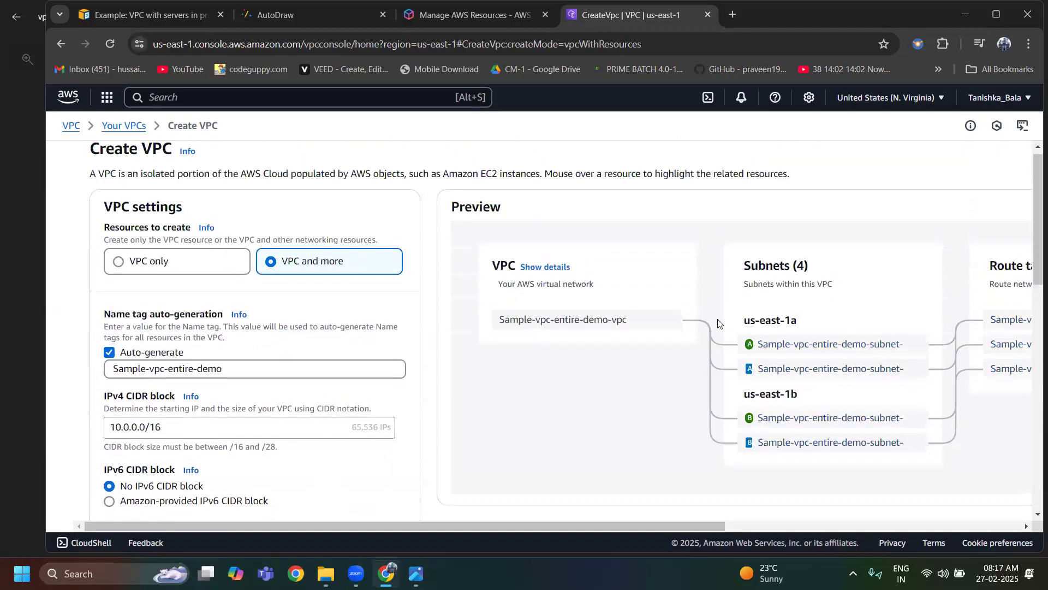
scroll(718, 322, right, 4)
scroll(718, 322, right, 4)
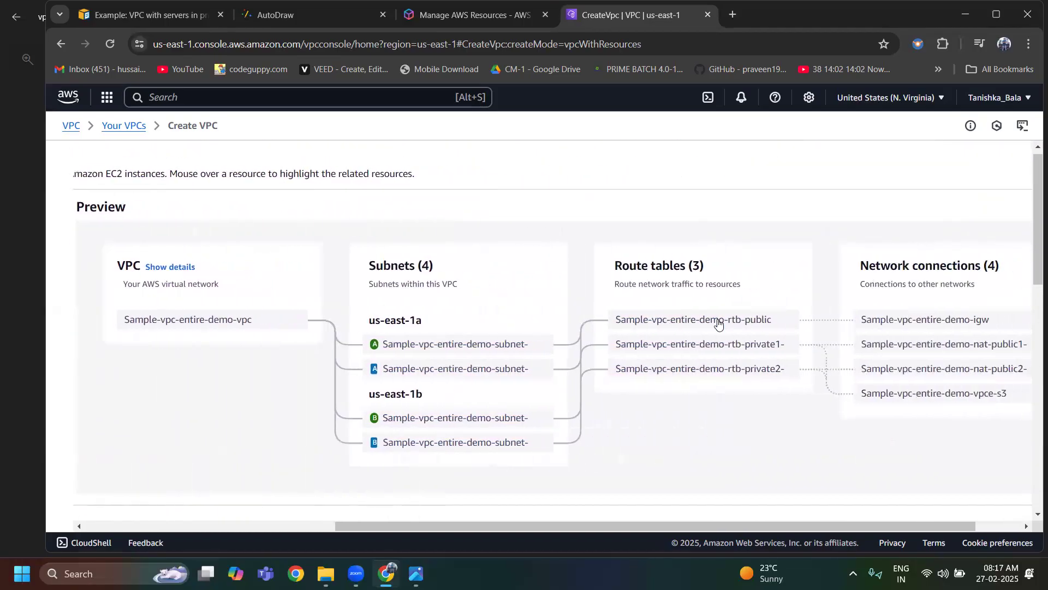
scroll(629, 350, left, 8)
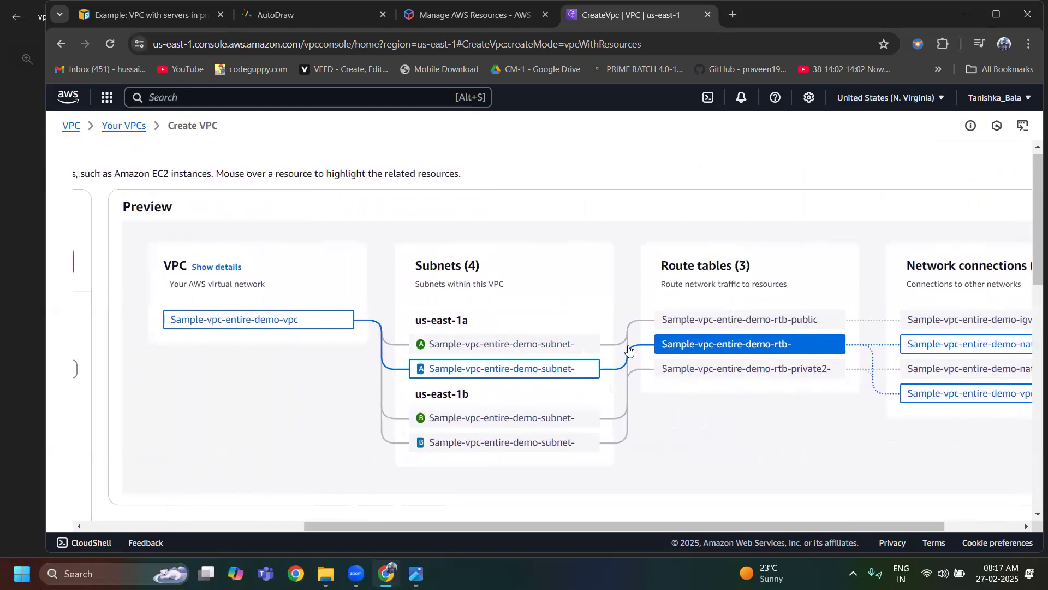
scroll(629, 350, down, 15)
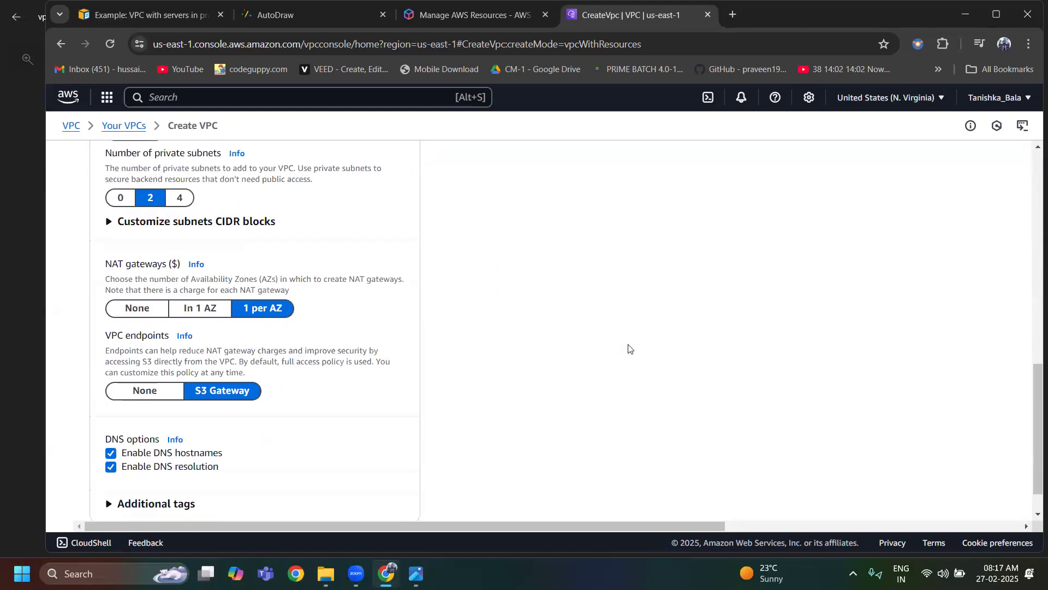
click(131, 350)
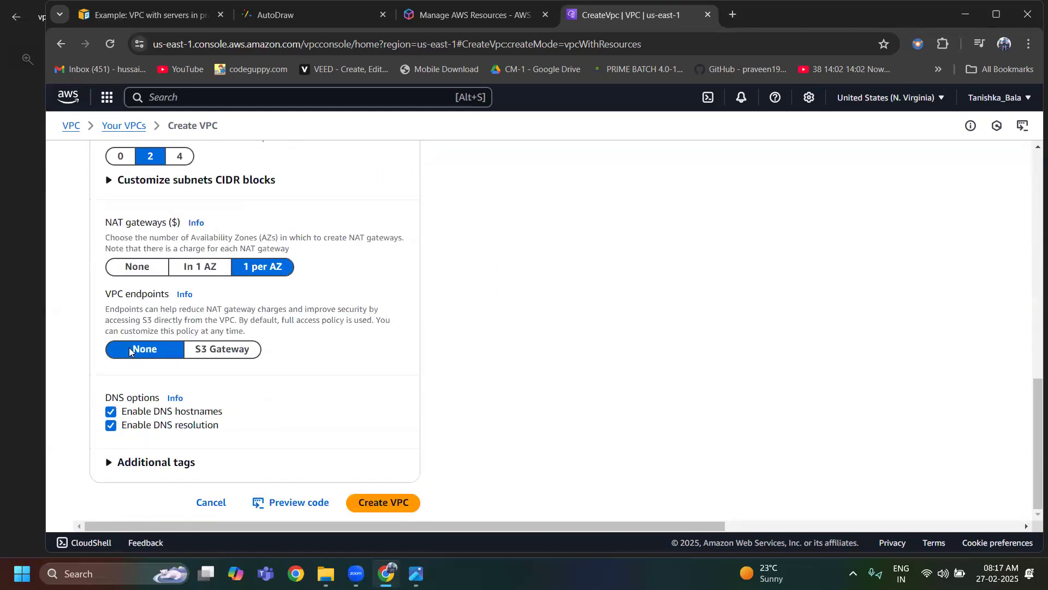
Step: Trace how the subnets, route tables and network connections link together in the VPC preview
scroll(386, 347, up, 12)
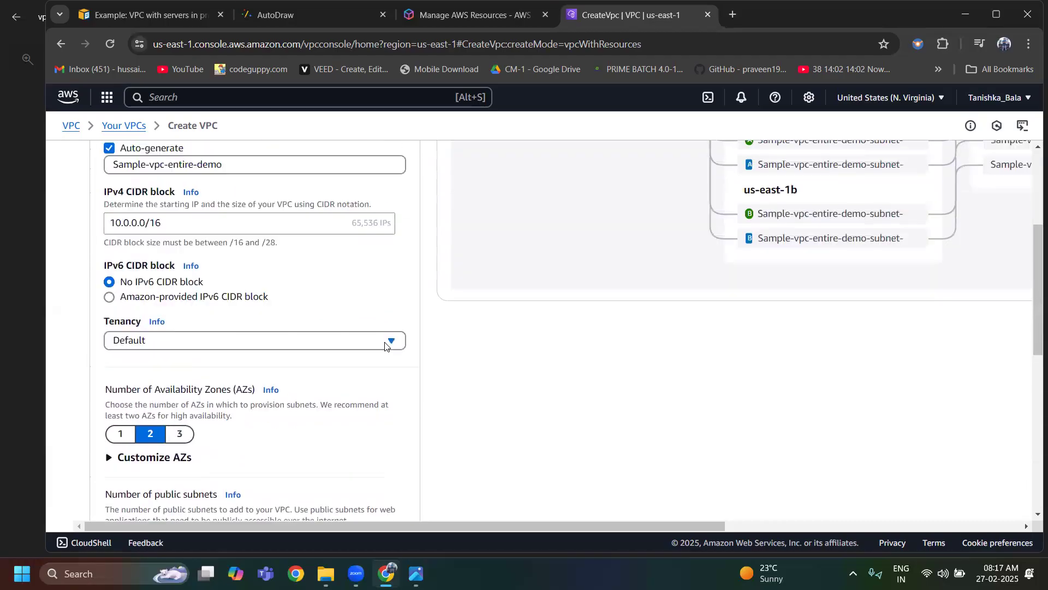
scroll(631, 338, right, 6)
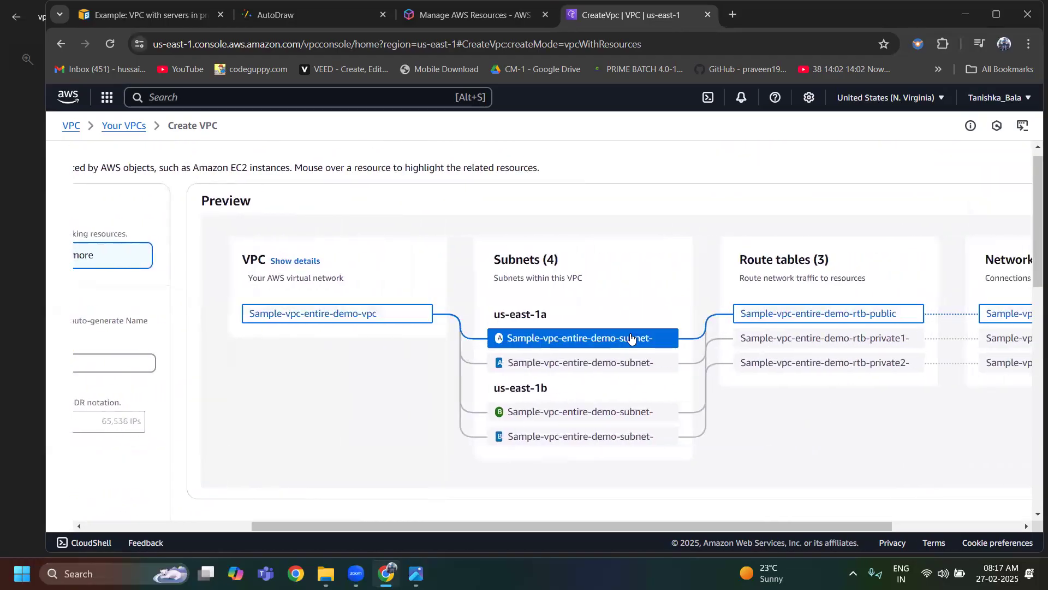
scroll(631, 337, right, 1)
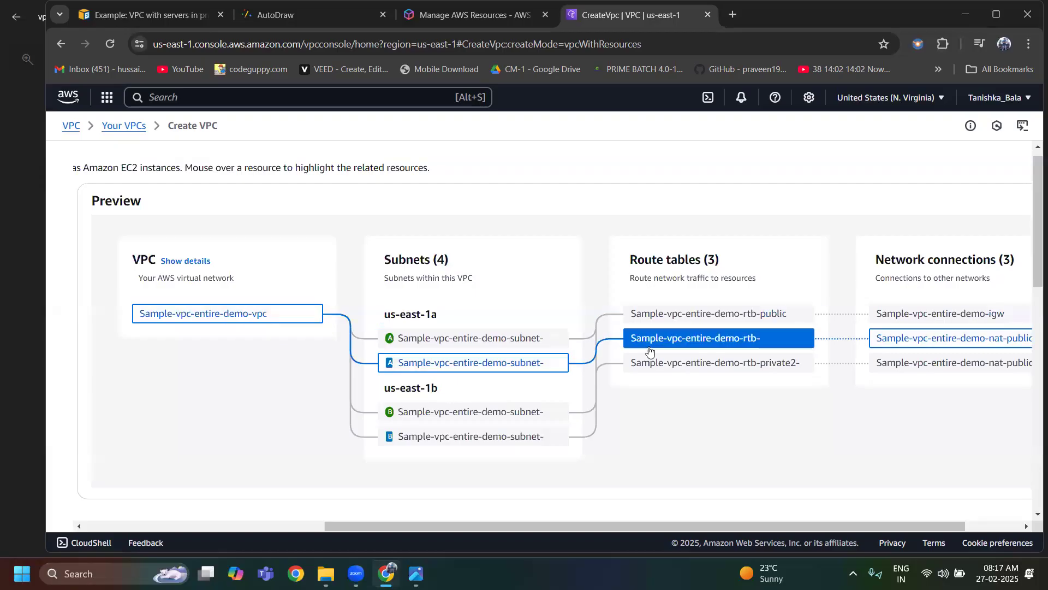
scroll(611, 325, right, 3)
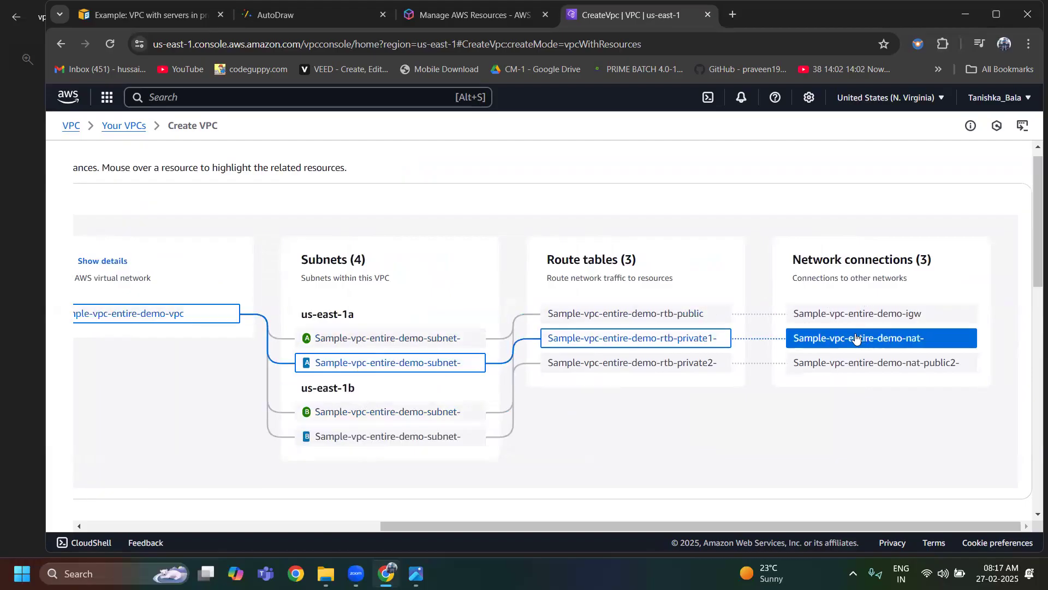
scroll(568, 422, left, 2)
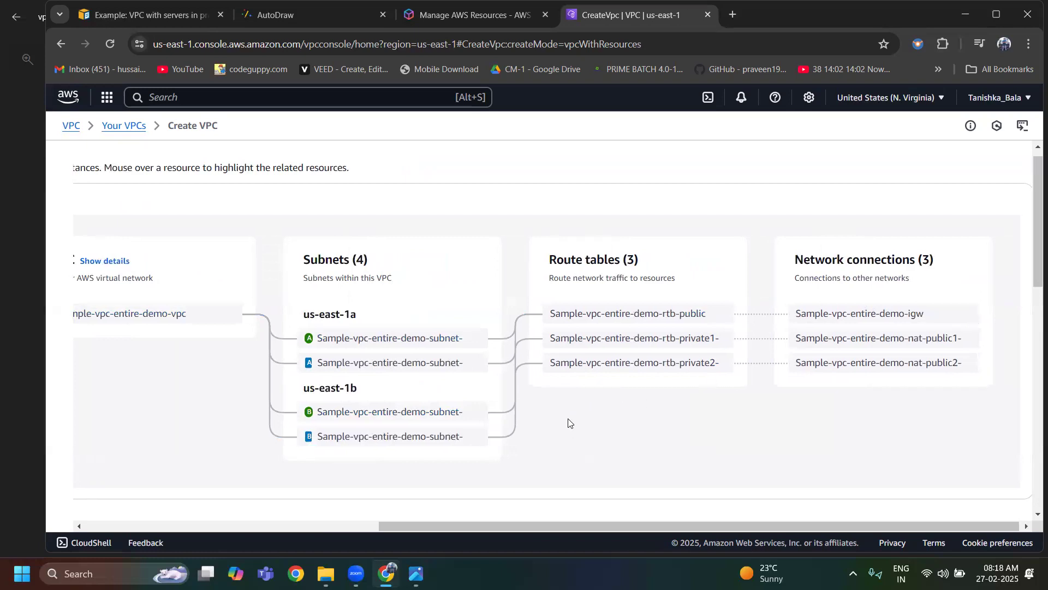
scroll(568, 421, left, 4)
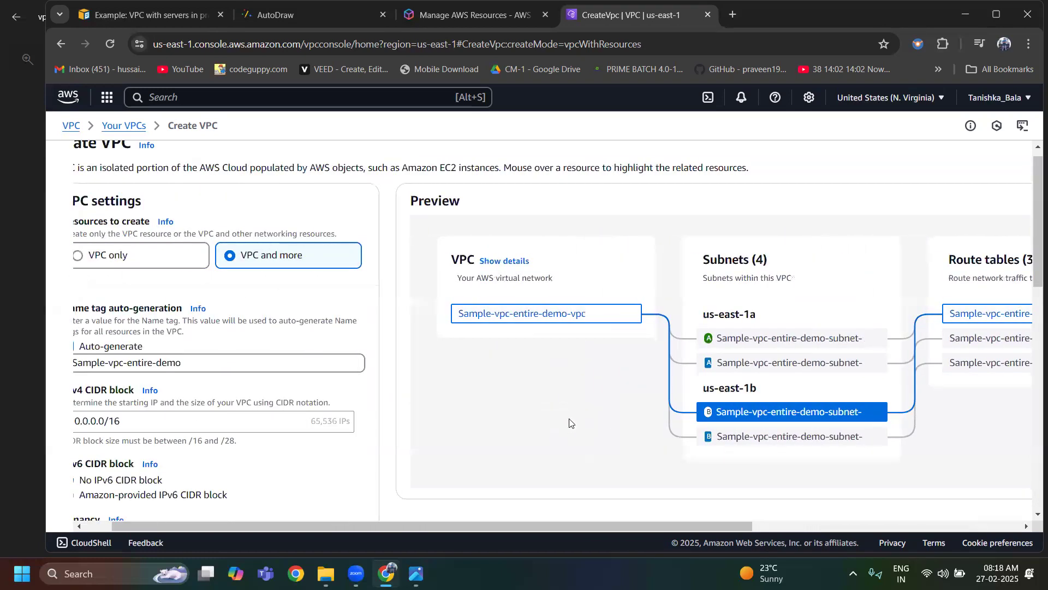
Step: Create the VPC with the configured settings
scroll(570, 423, down, 5)
scroll(569, 423, down, 6)
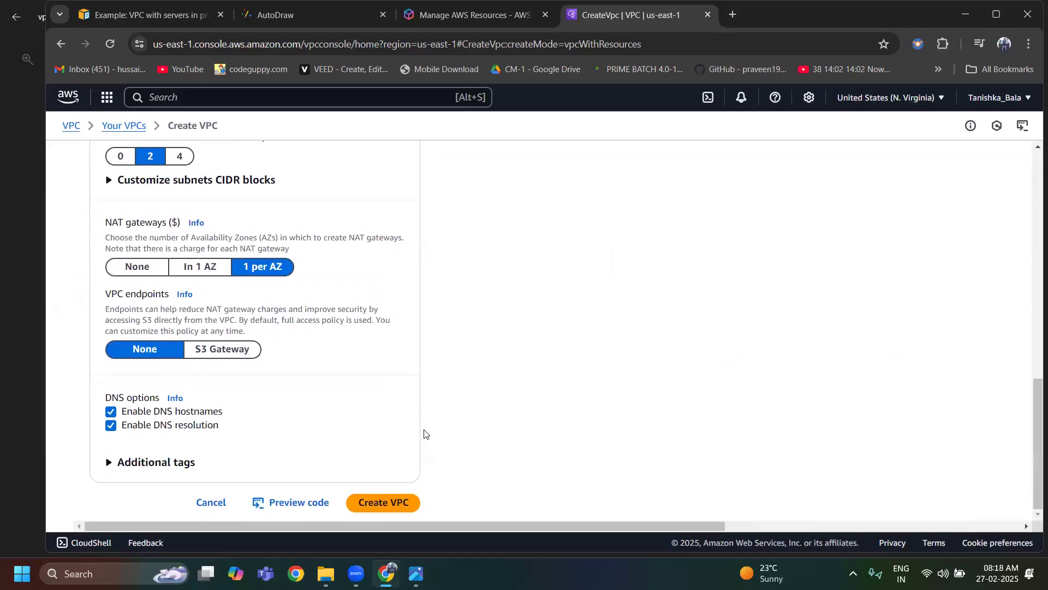
click(381, 503)
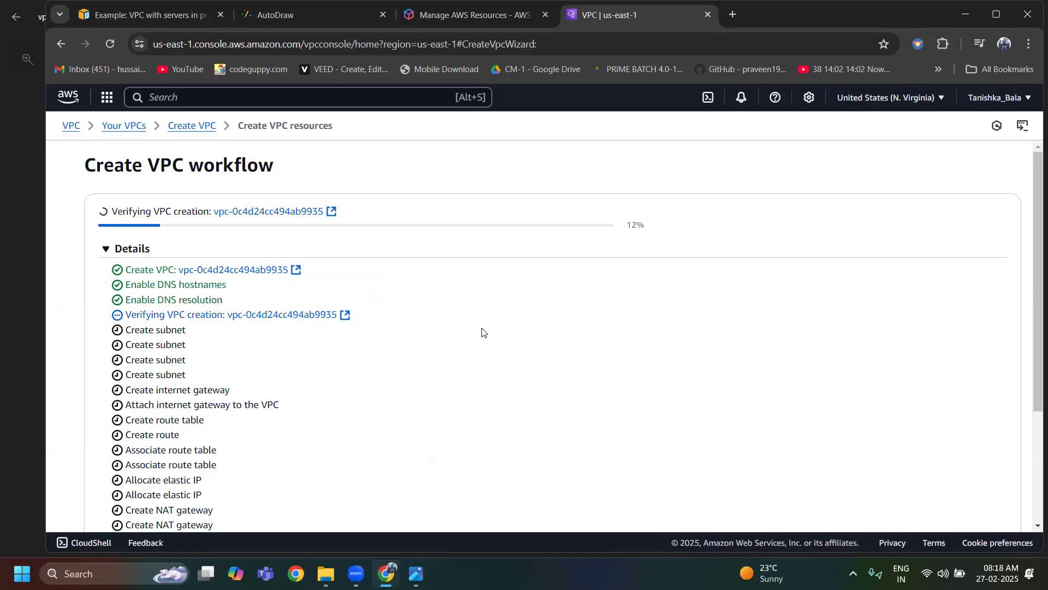
Step: Follow the Create VPC workflow and examine the subnet, internet gateway, route table, elastic IP and NAT gateway entries
scroll(478, 337, down, 3)
scroll(479, 337, up, 2)
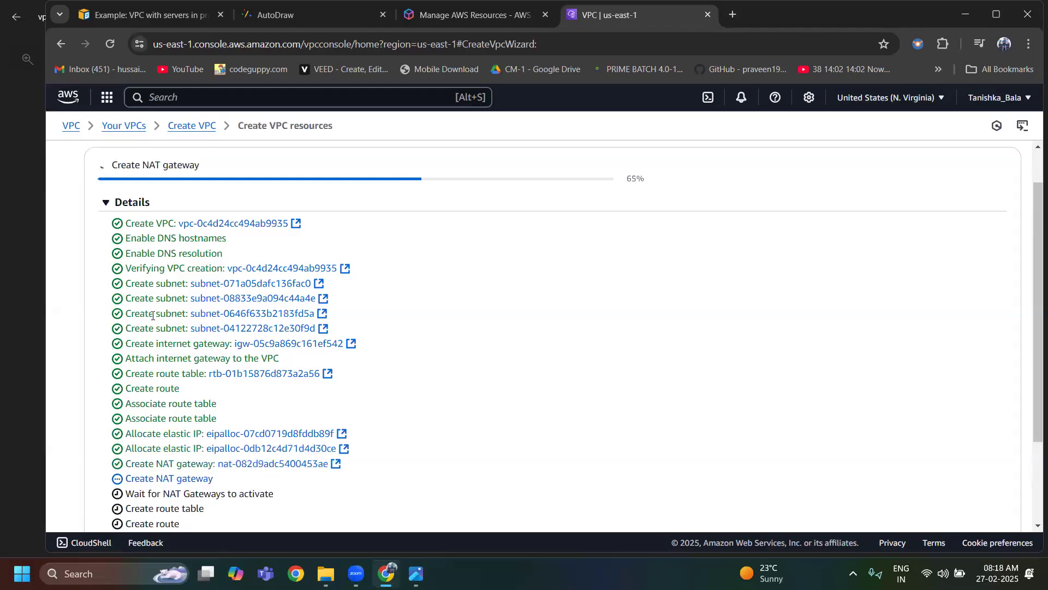
scroll(184, 327, down, 1)
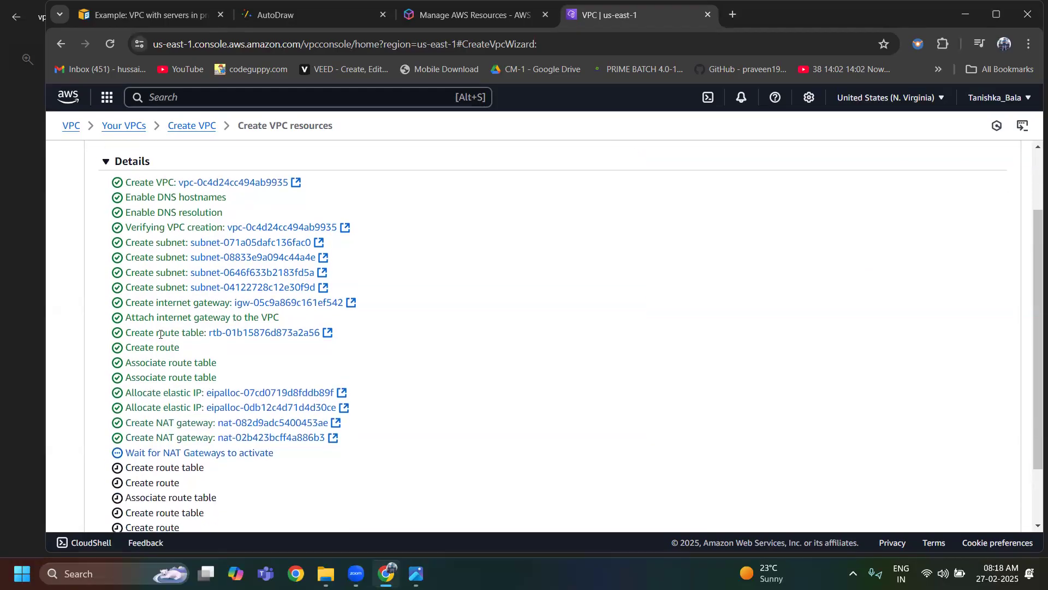
scroll(160, 334, down, 1)
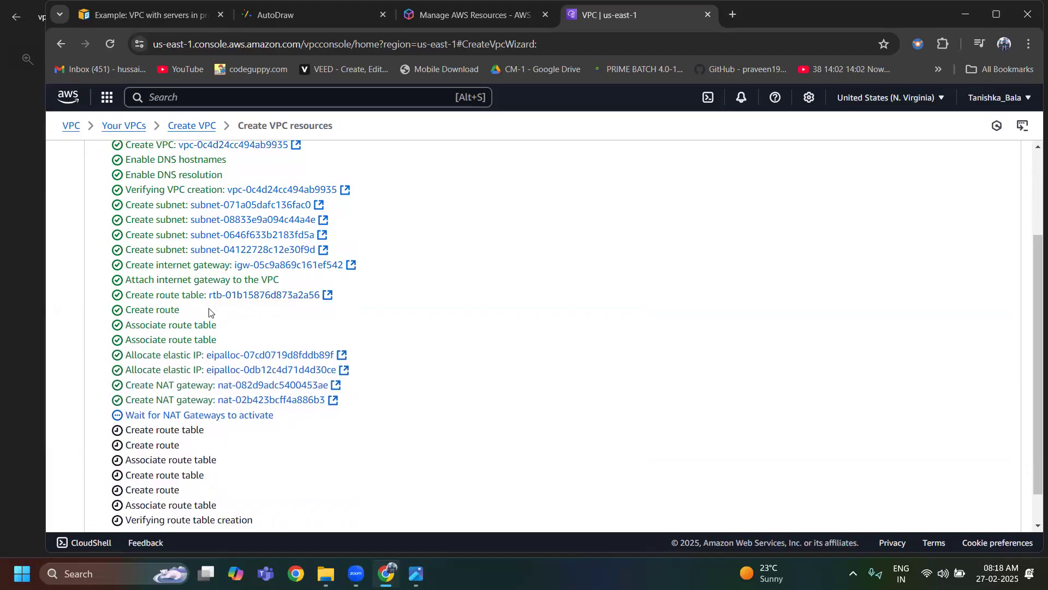
scroll(198, 329, down, 1)
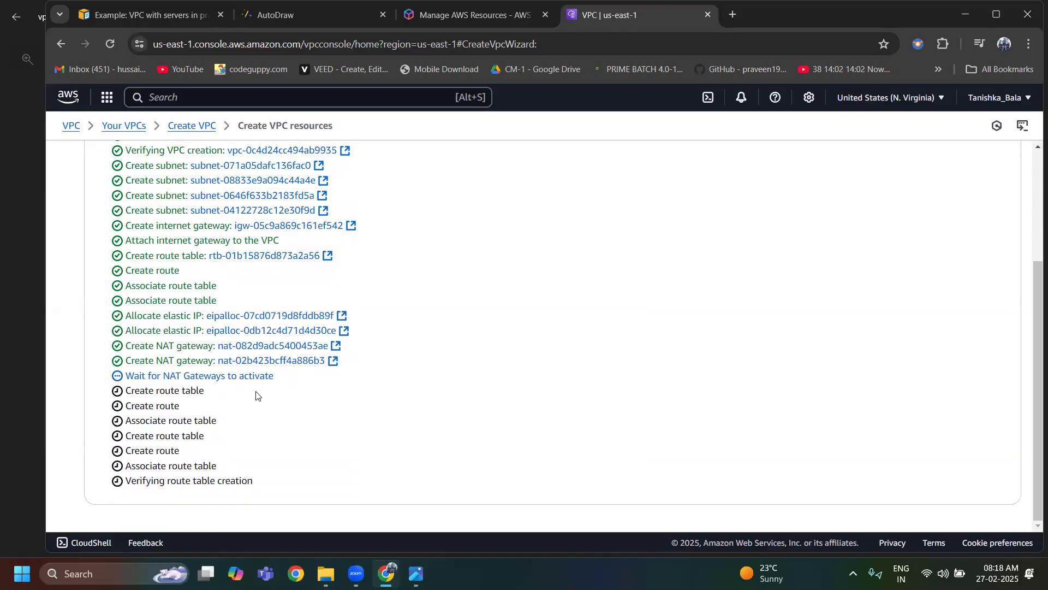
scroll(257, 403, up, 3)
scroll(257, 404, down, 3)
scroll(276, 389, up, 3)
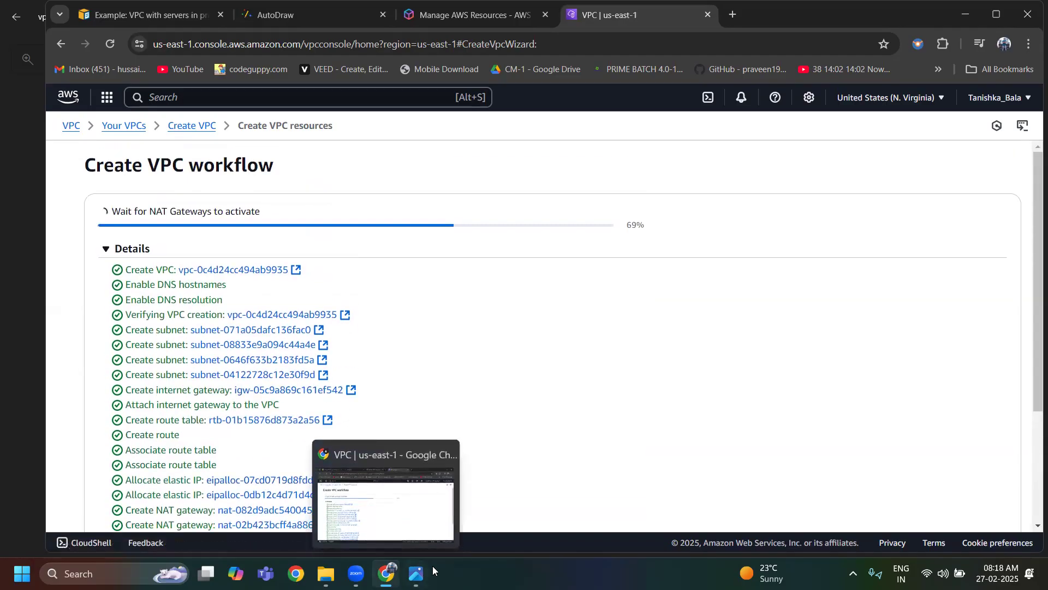
Step: Switch to the vpc-example-private-subnets.png diagram and mark a pen dot on the Auto Scaling group
mouse_move(431, 571)
click(435, 492)
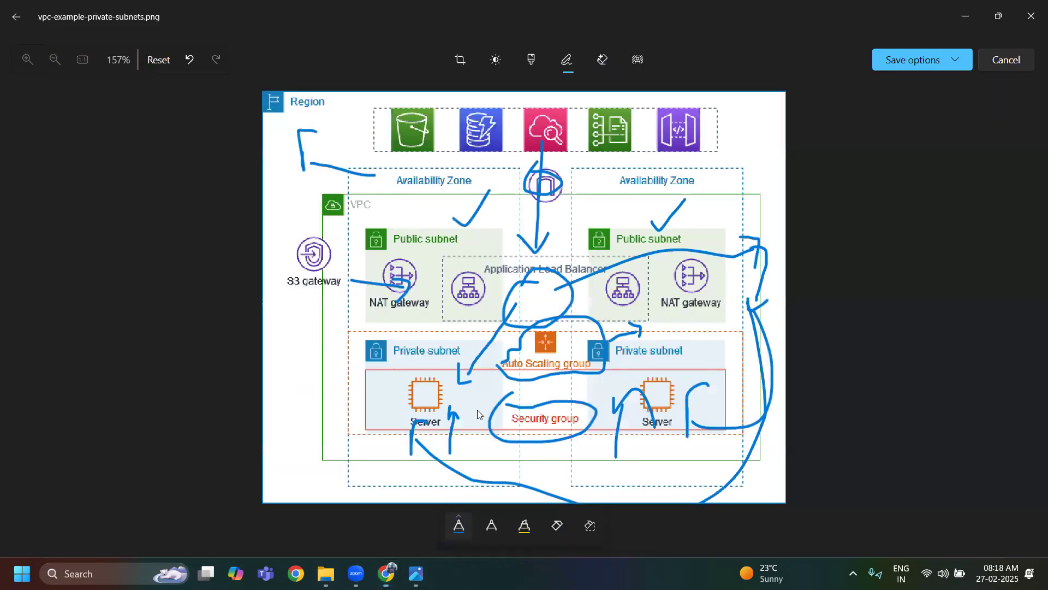
click(550, 356)
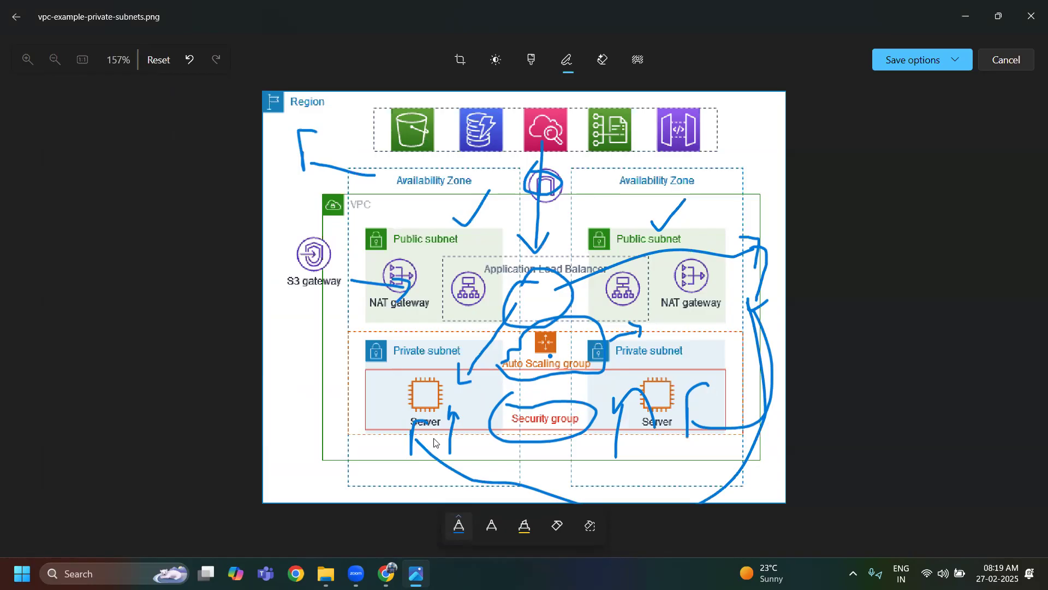
Step: Switch back to Chrome and review the Create VPC workflow's NAT gateway activation and remaining route table entries
mouse_move(386, 573)
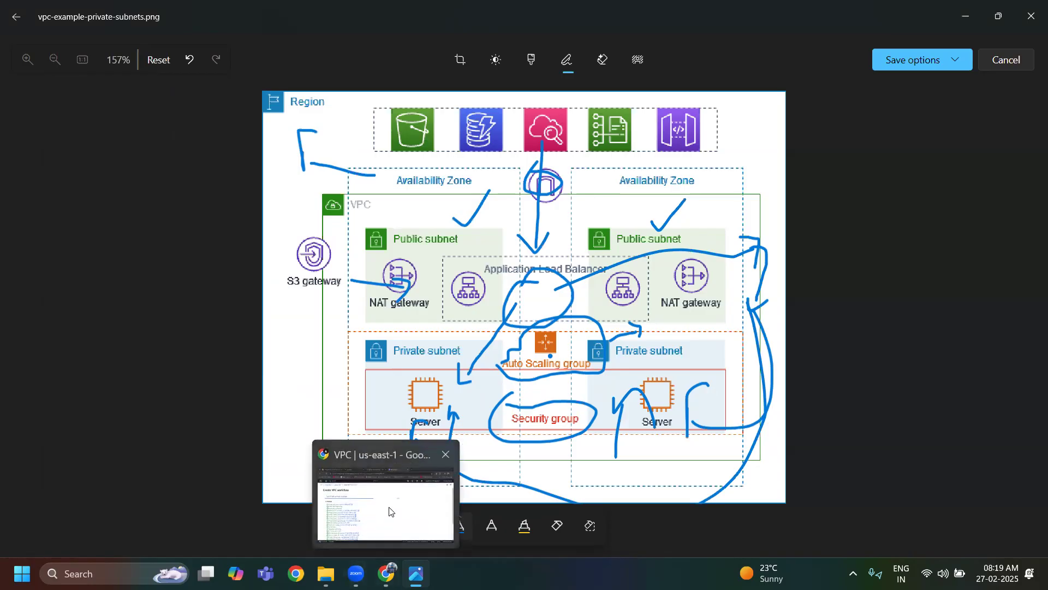
click(325, 448)
scroll(369, 414, down, 4)
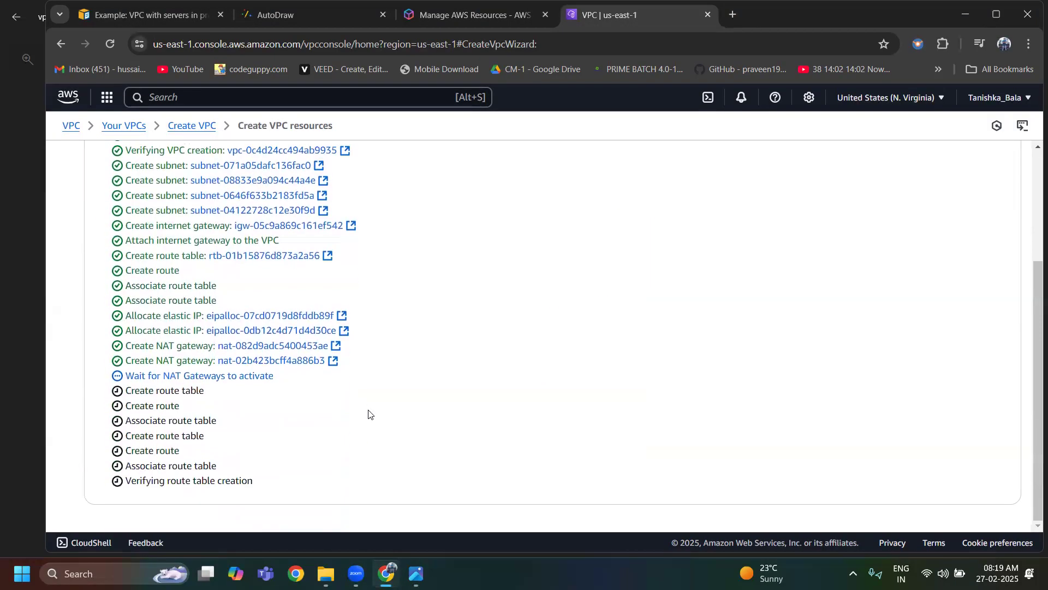
scroll(369, 413, up, 3)
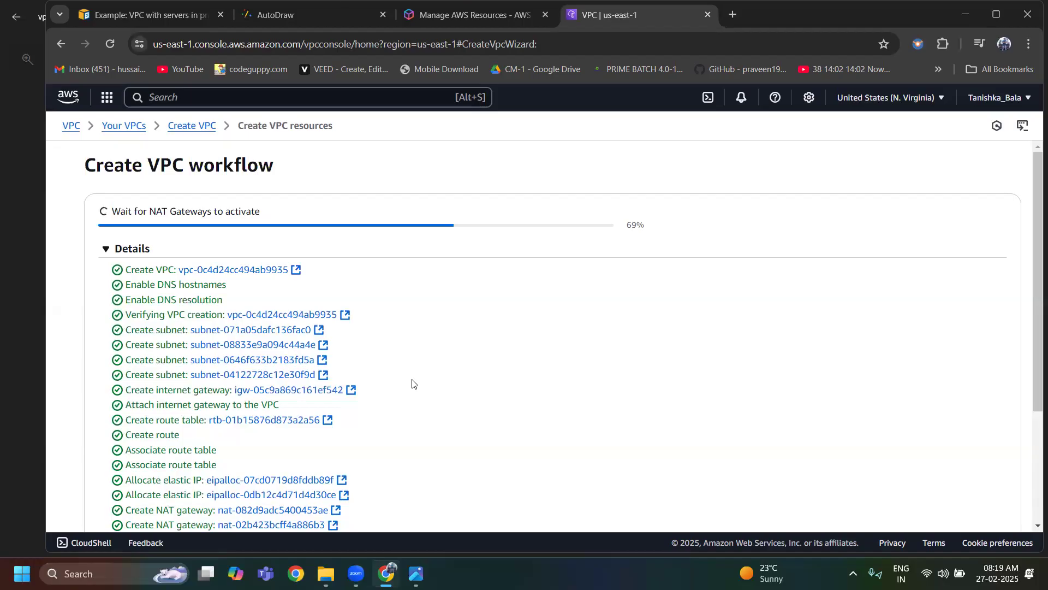
scroll(442, 363, down, 3)
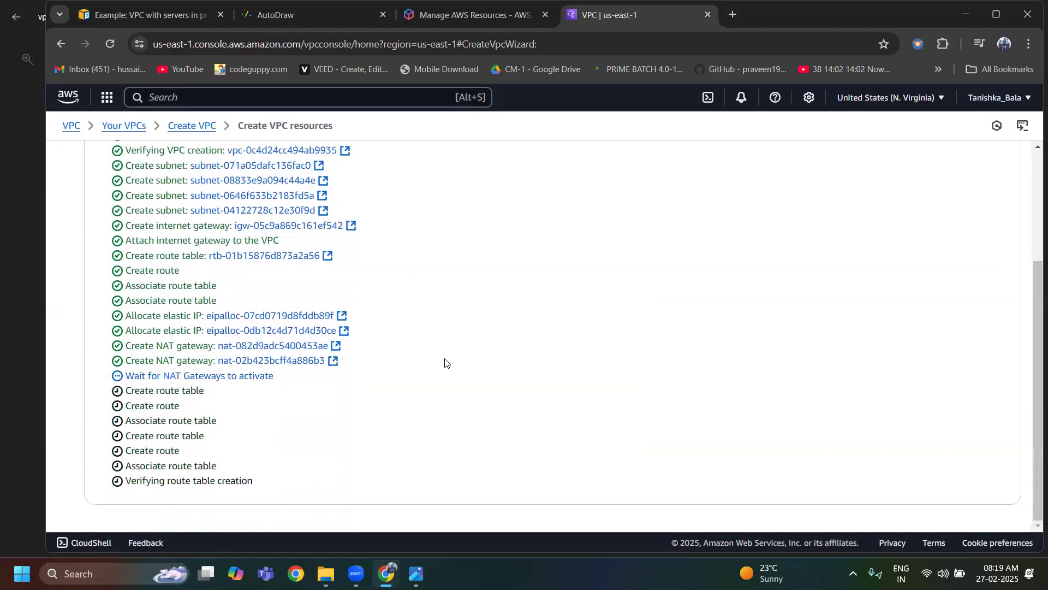
scroll(445, 363, up, 2)
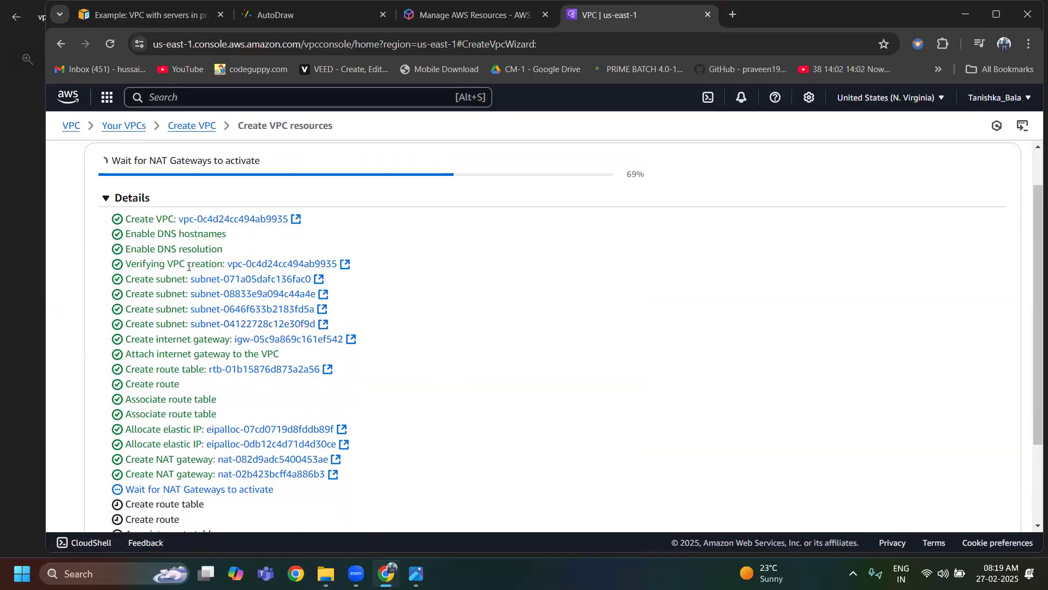
scroll(188, 266, down, 1)
scroll(188, 266, down, 2)
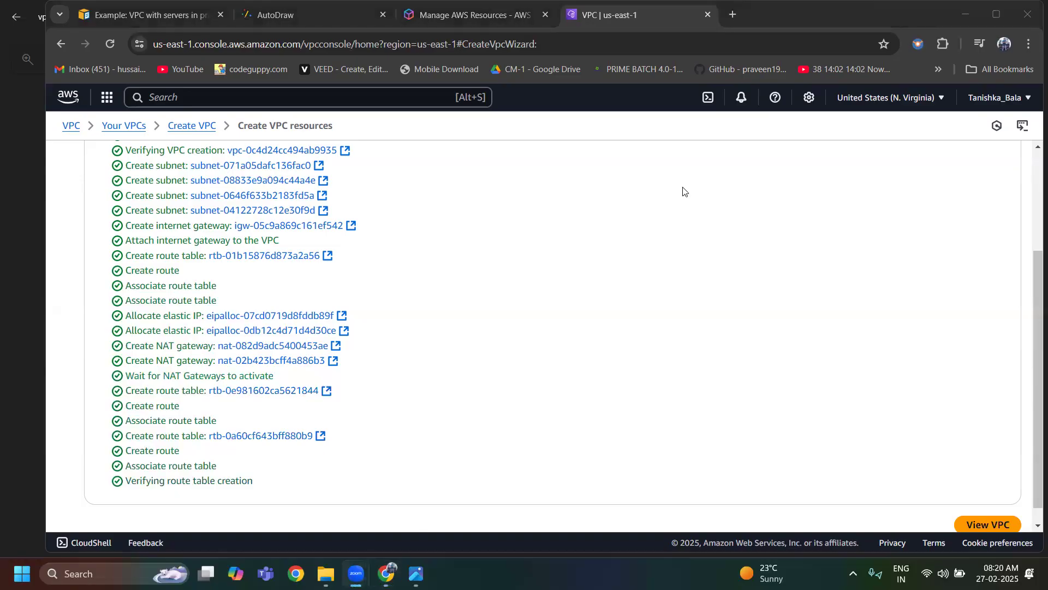
Step: View the new VPC's details and trace its subnets, route tables and network connections in the resource map
click(974, 527)
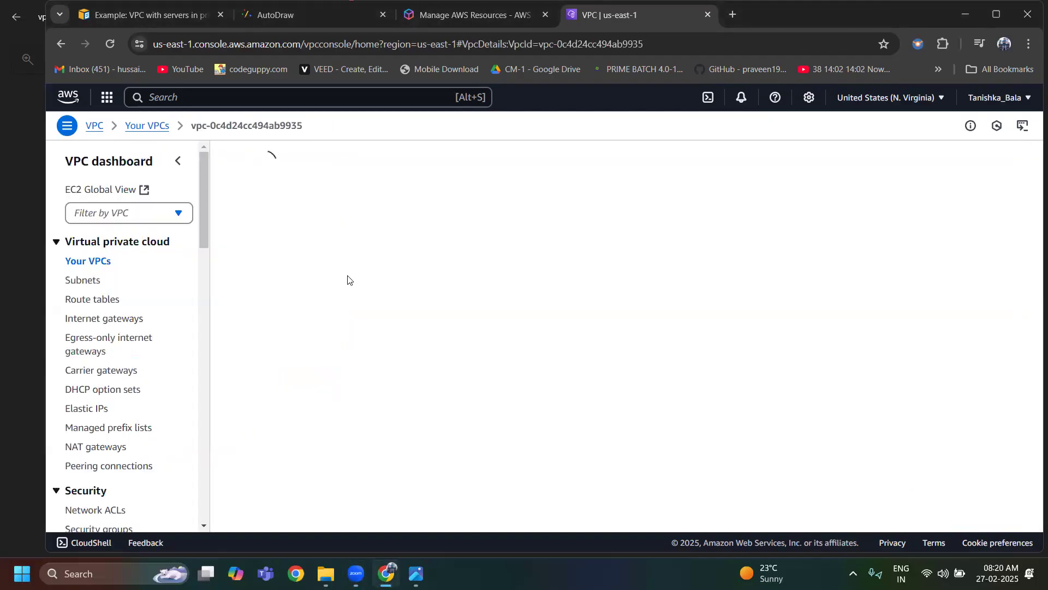
scroll(524, 342, down, 1)
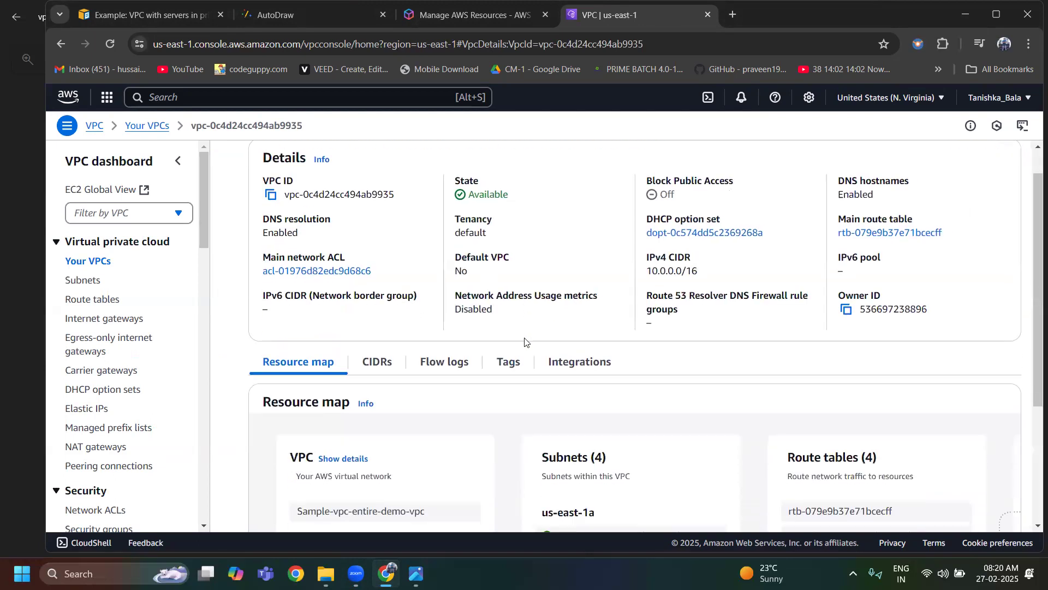
scroll(524, 342, down, 4)
scroll(664, 362, right, 2)
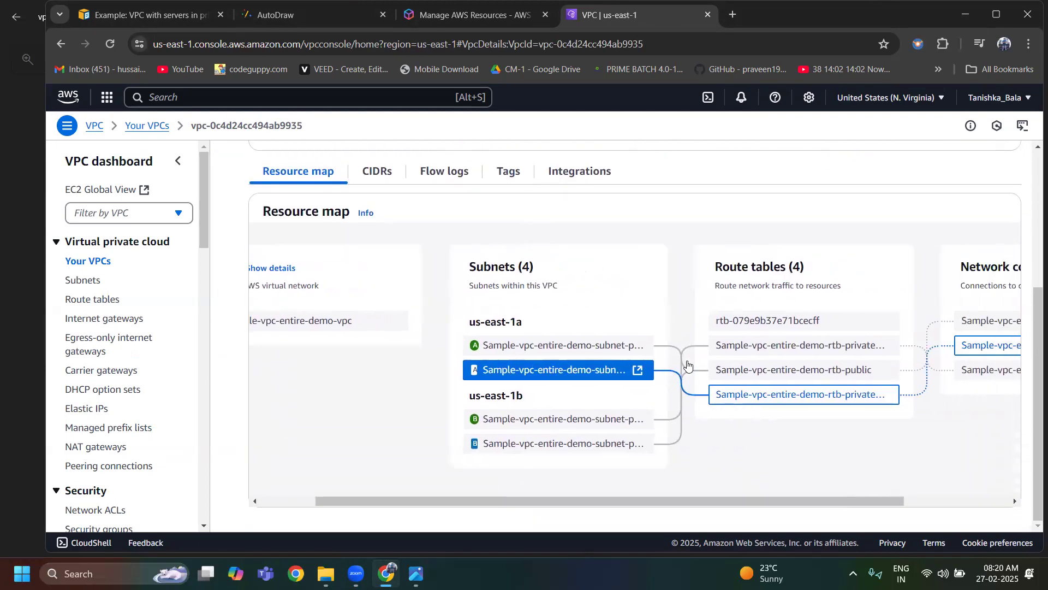
scroll(688, 365, right, 2)
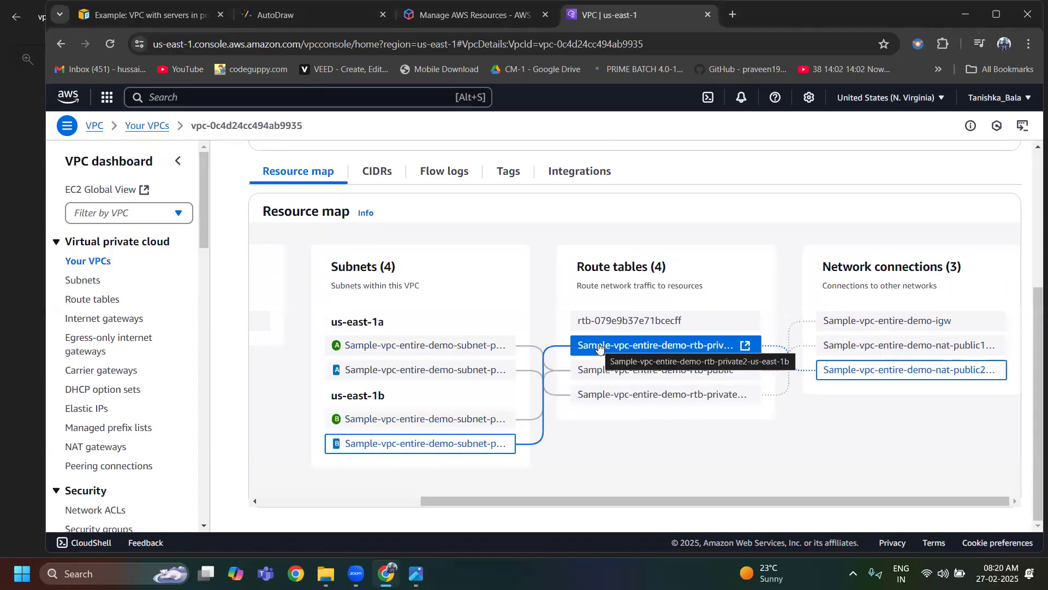
scroll(1014, 497, left, 4)
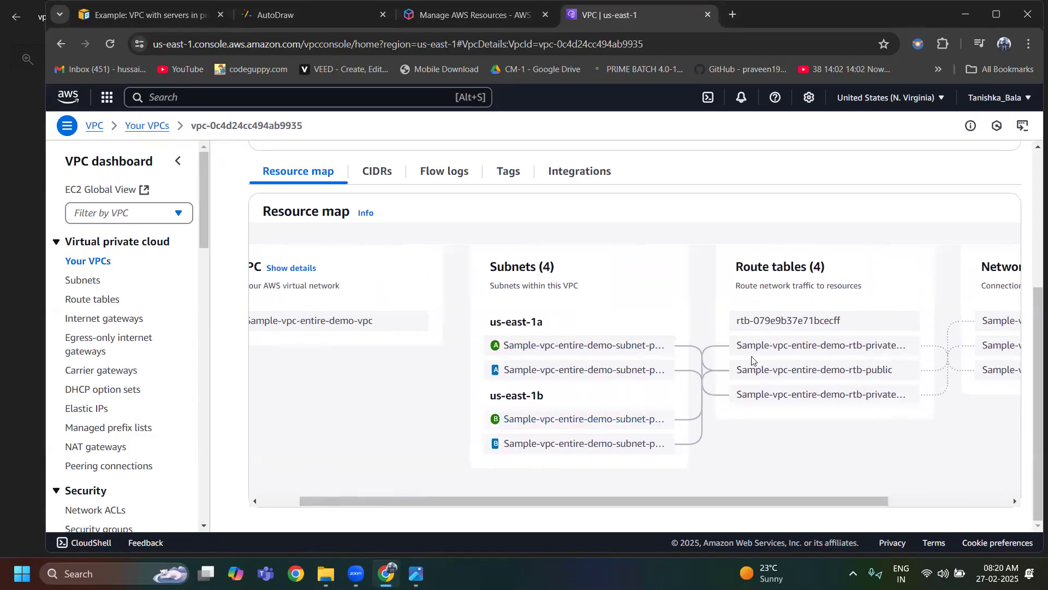
scroll(574, 316, up, 4)
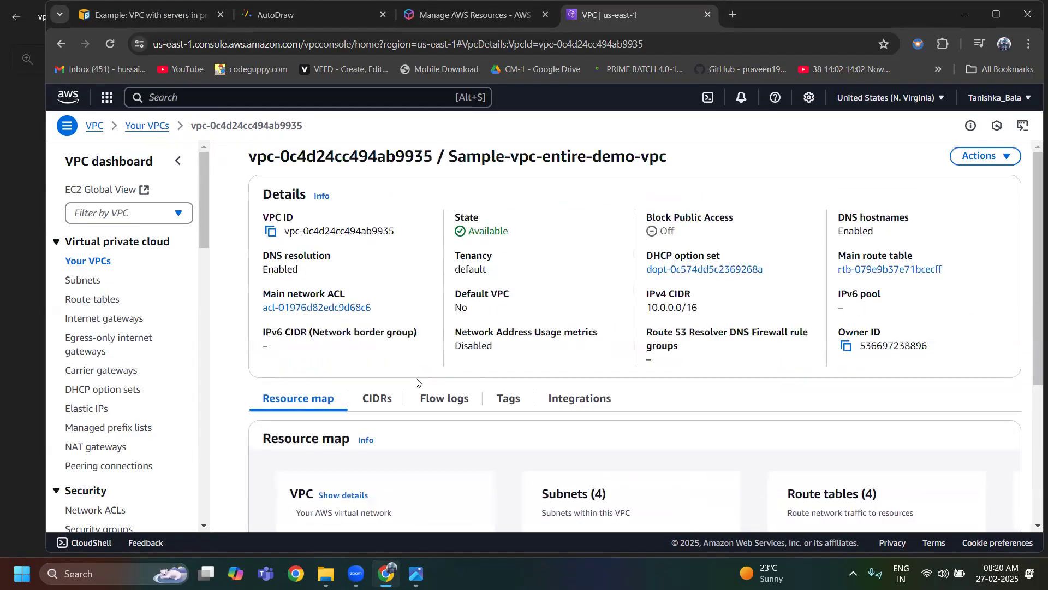
scroll(415, 387, down, 4)
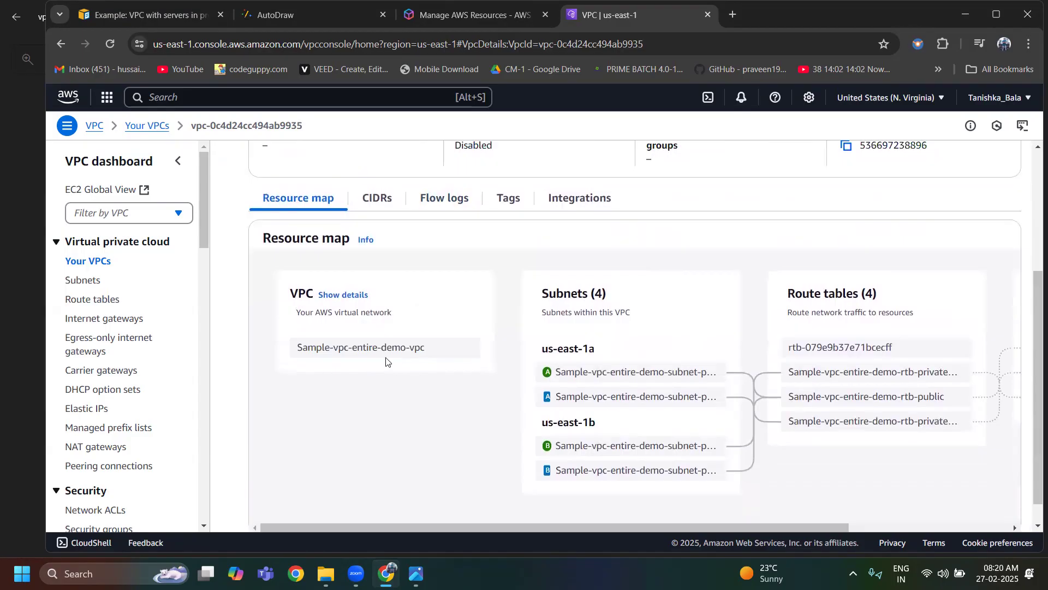
scroll(386, 365, up, 4)
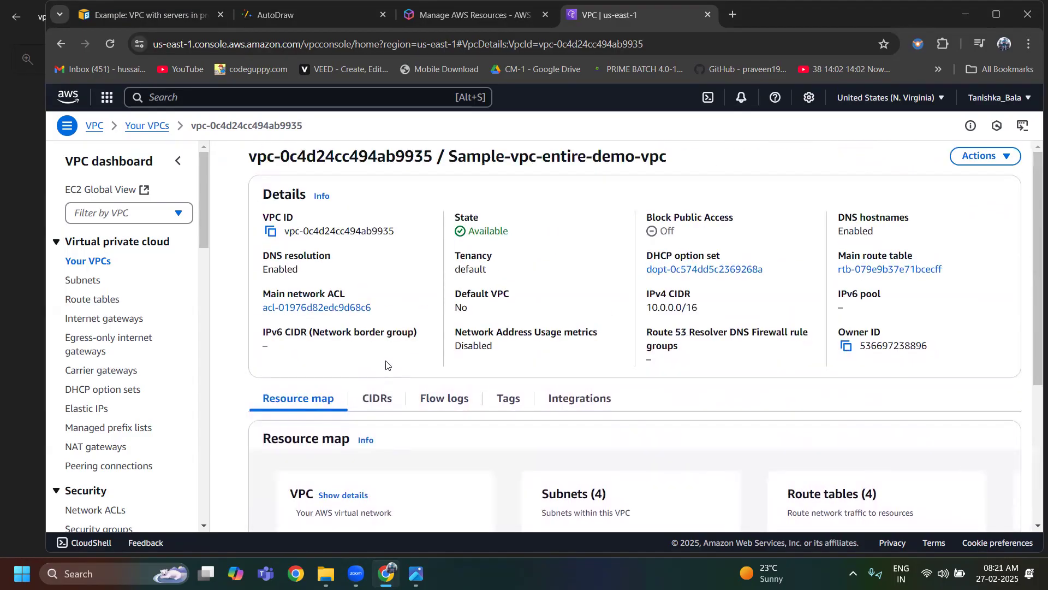
Step: Search the AWS services for EC2 and open its console in a new browser tab
click(186, 99)
text(EC2)
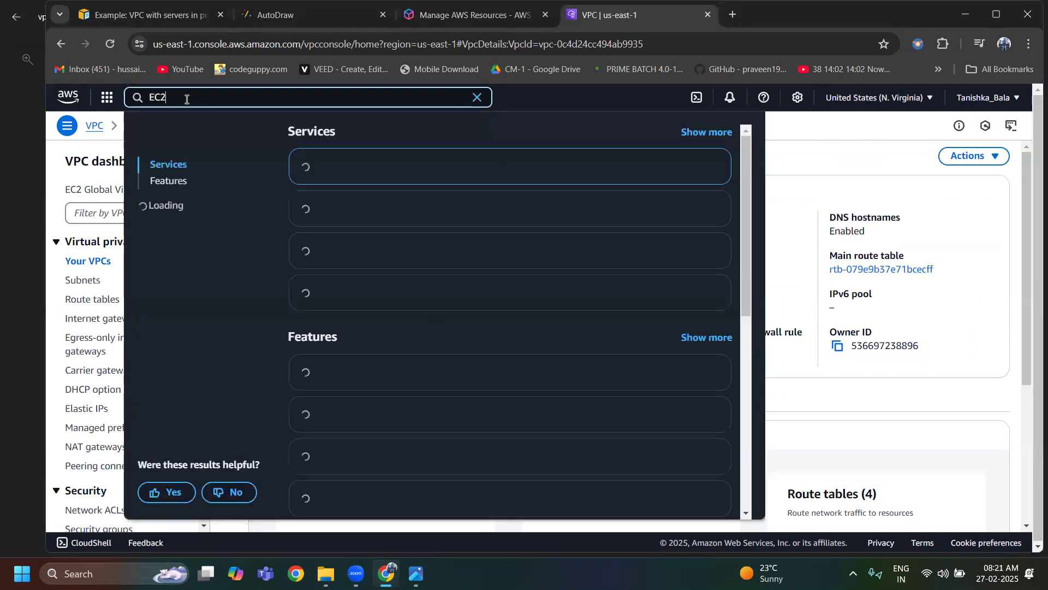
right_click(344, 174)
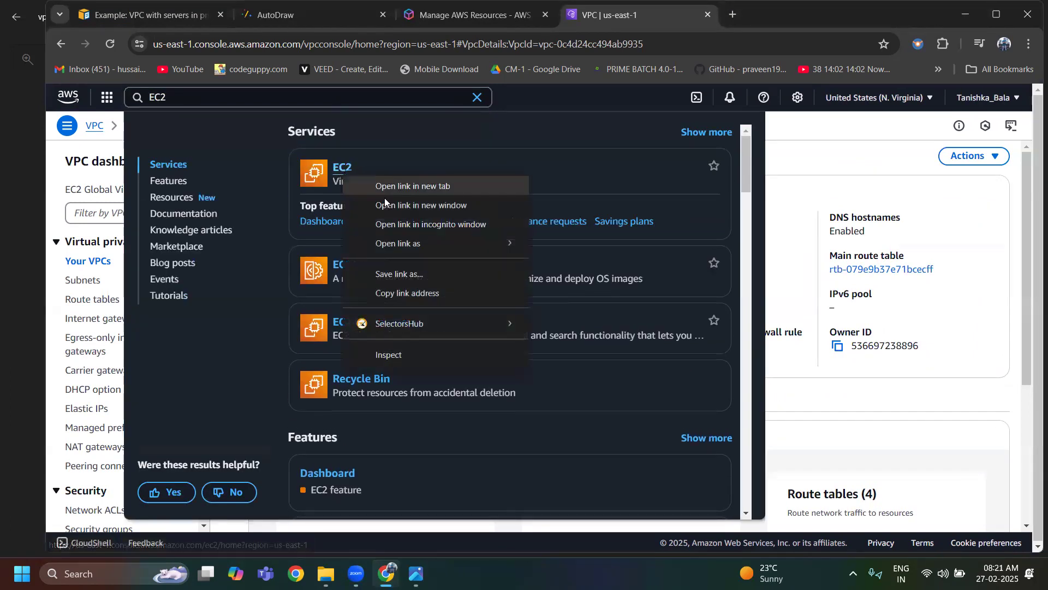
click(413, 186)
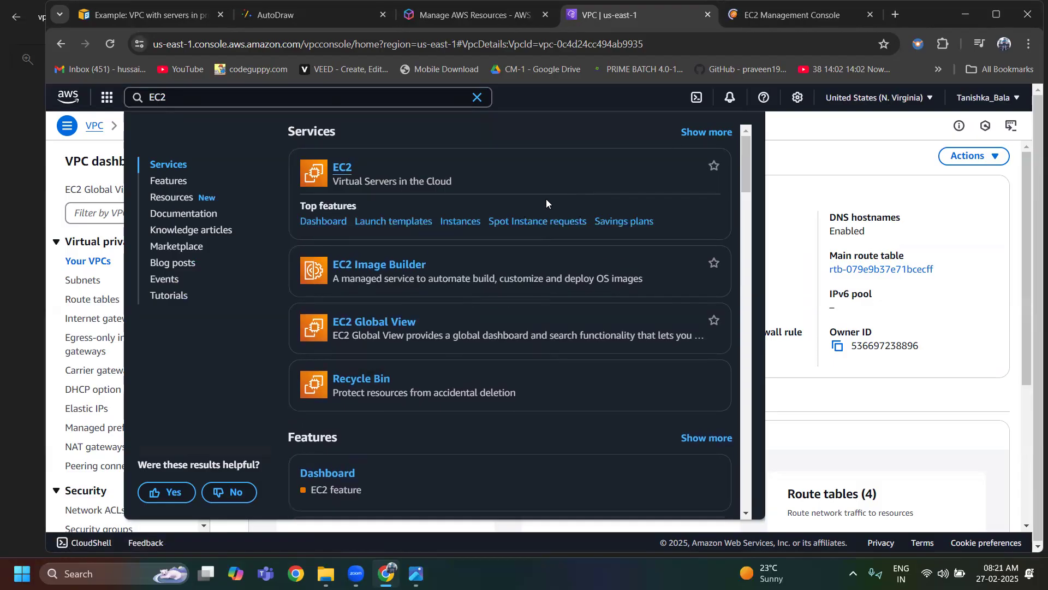
click(775, 15)
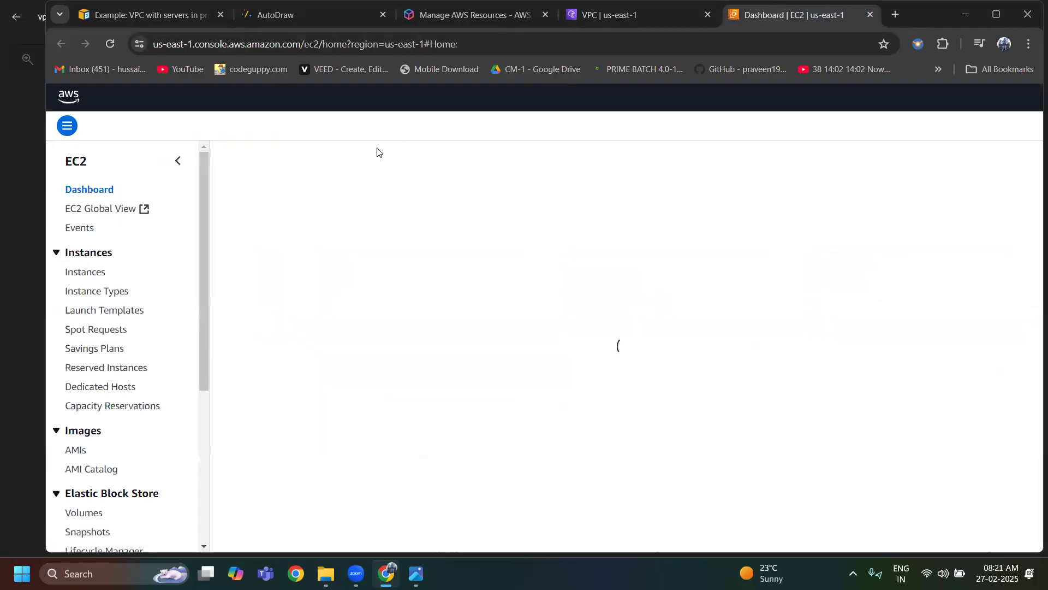
Step: Go to the EC2 Auto Scaling Groups page and start creating an Auto Scaling group
scroll(191, 376, down, 5)
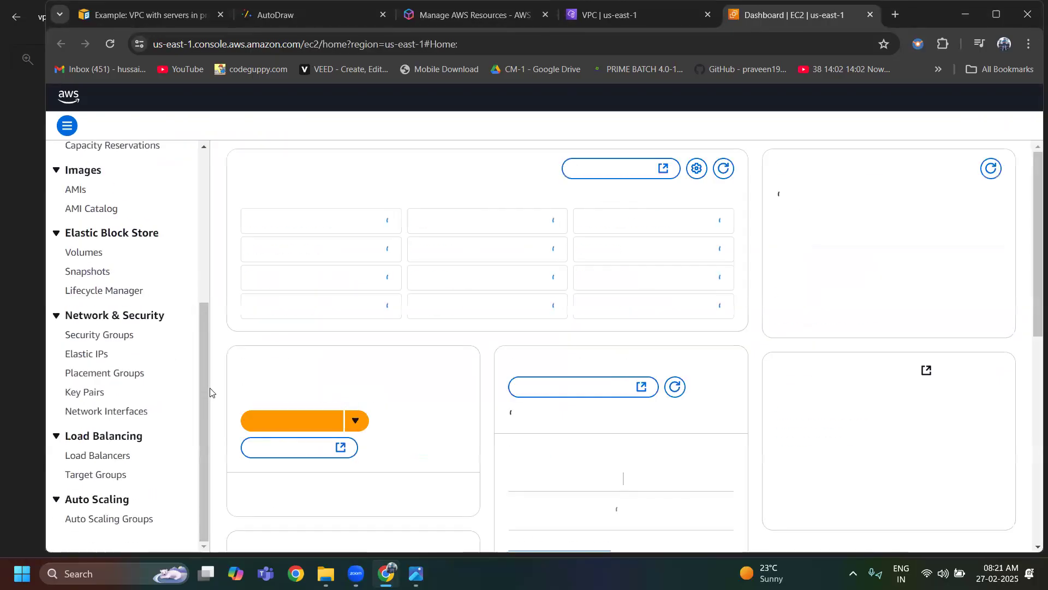
scroll(196, 491, down, 2)
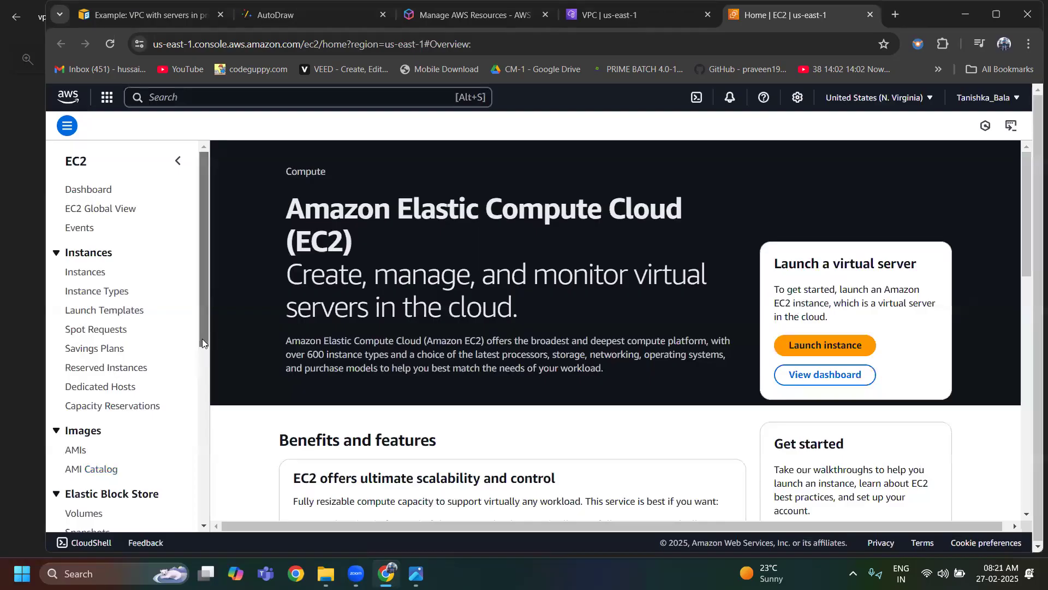
scroll(202, 339, down, 3)
drag(181, 559, 173, 562)
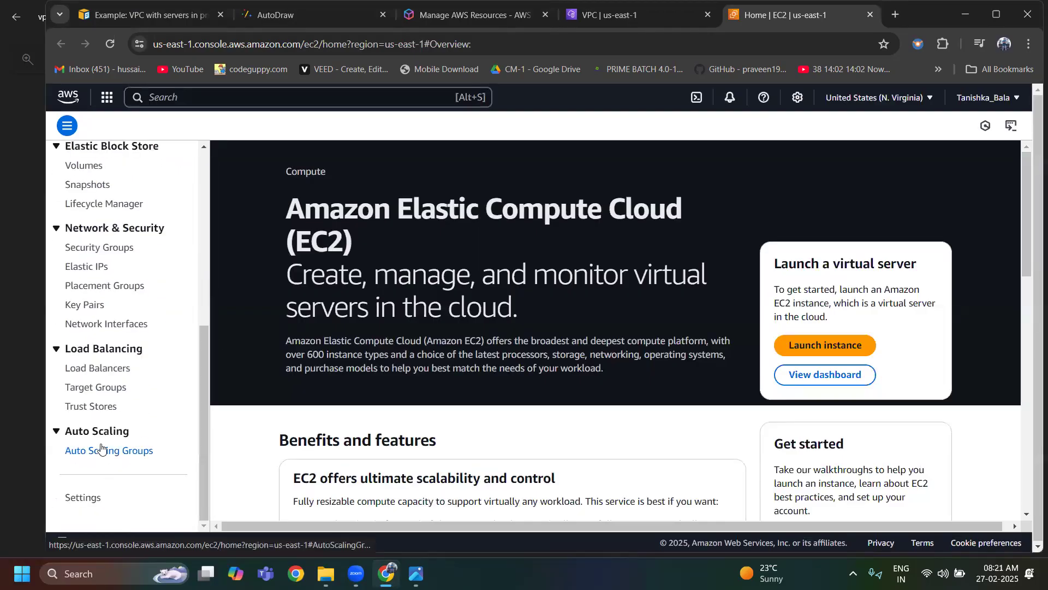
click(94, 433)
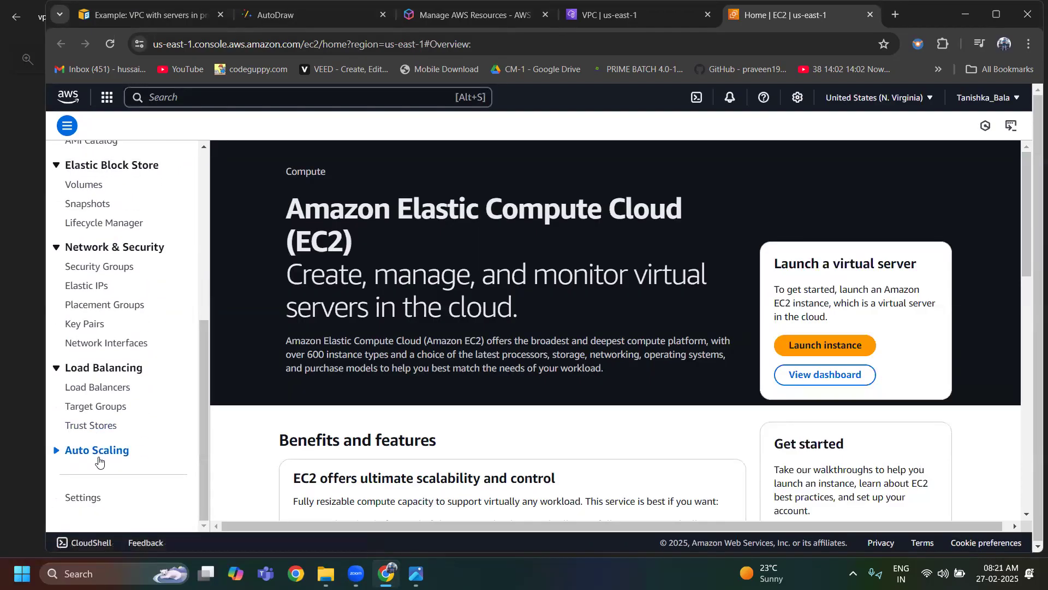
click(97, 453)
click(111, 457)
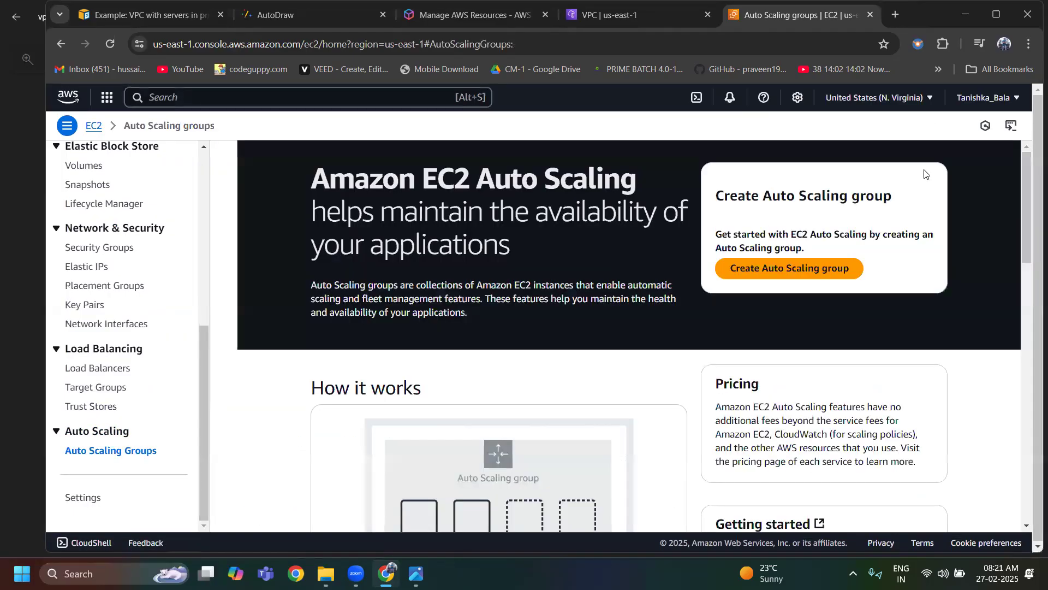
click(796, 270)
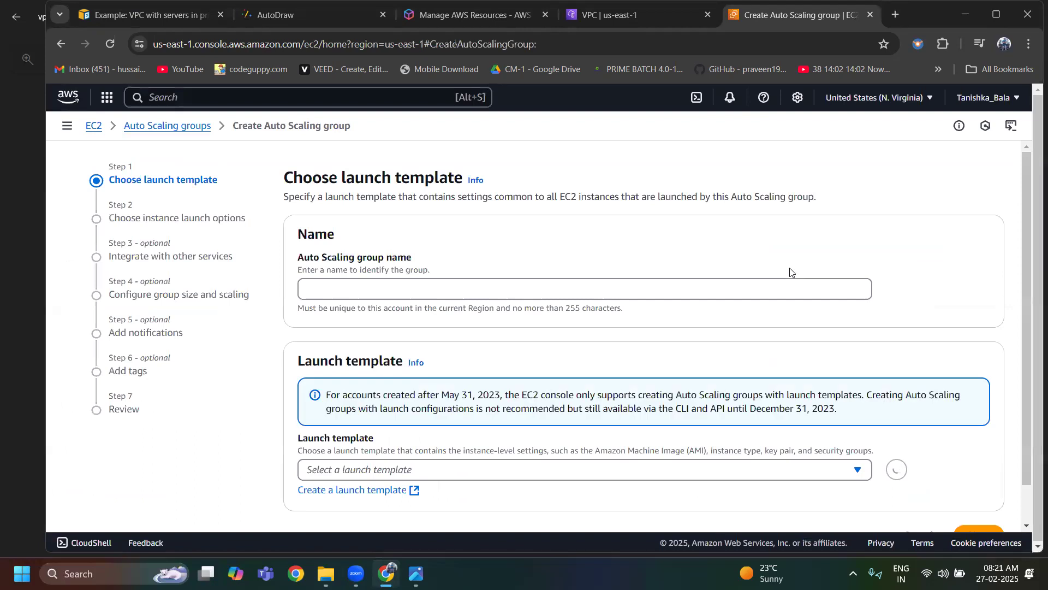
Step: Review the Choose launch template page and open the launch template creation form in a new browser tab
scroll(561, 363, down, 2)
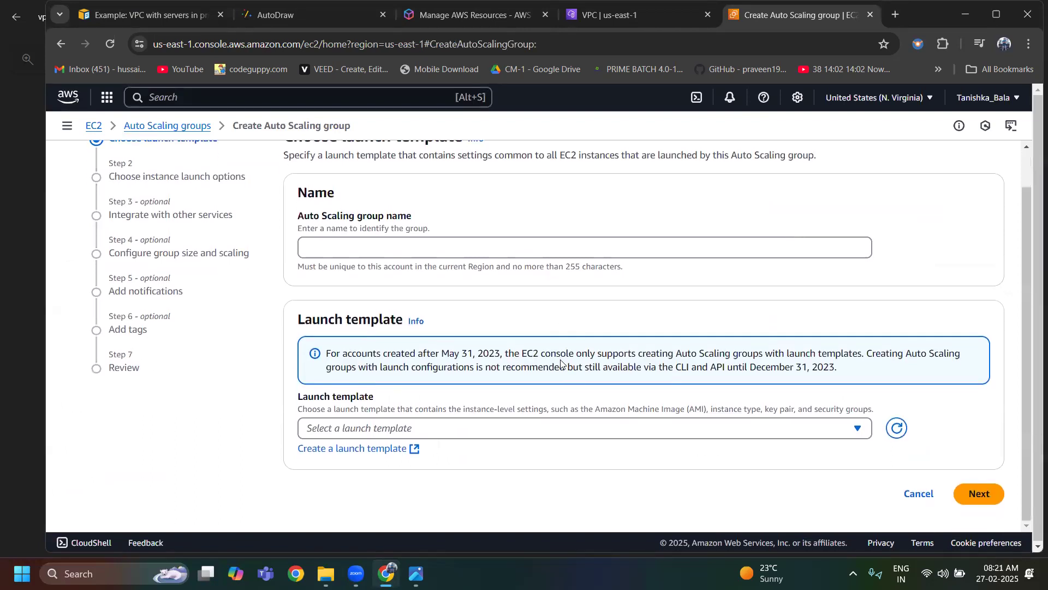
scroll(561, 363, up, 2)
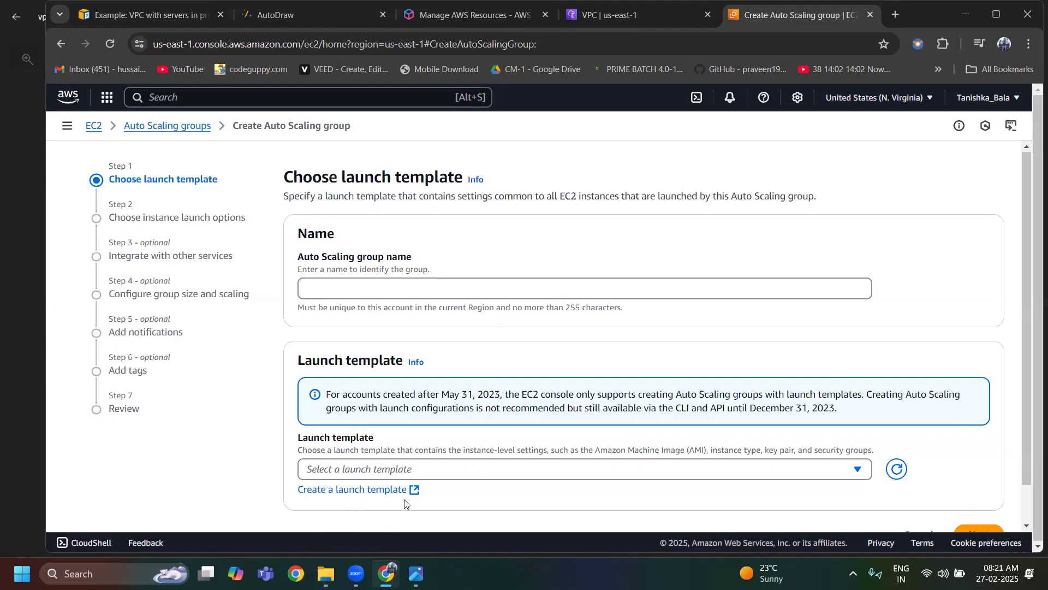
right_click(361, 495)
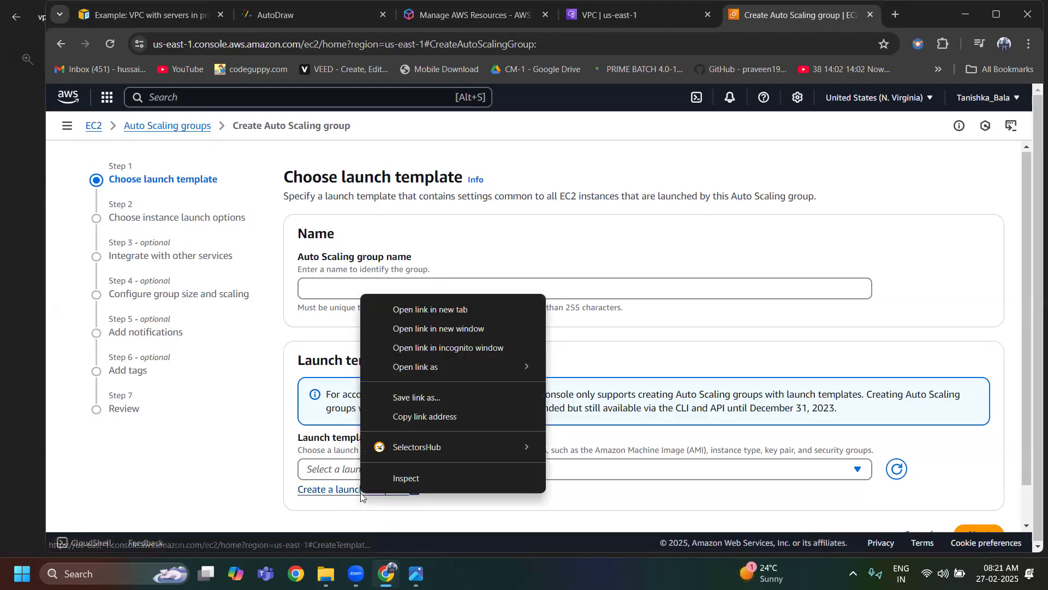
click(426, 310)
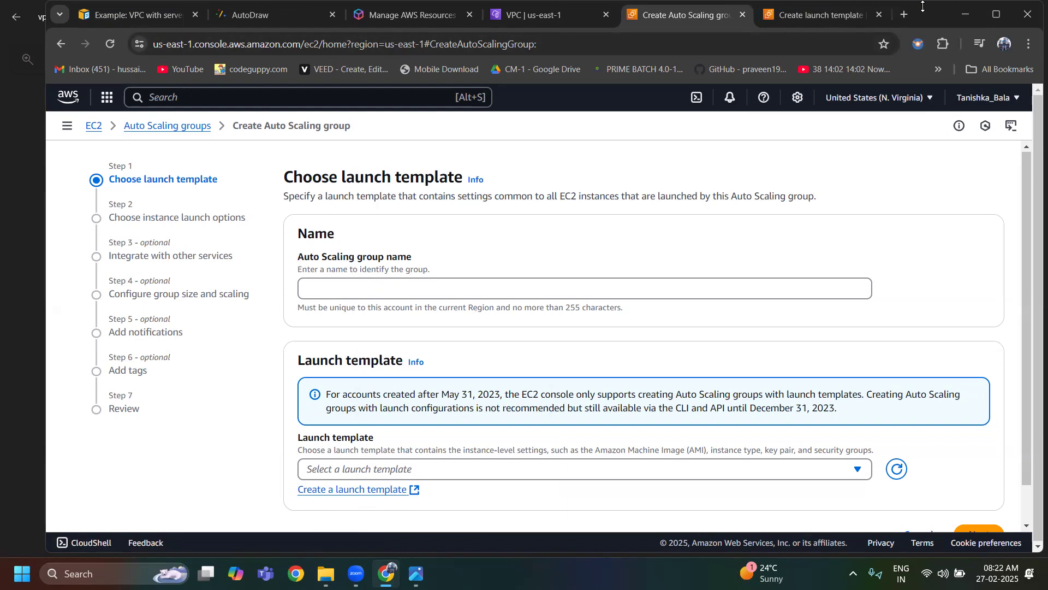
click(815, 22)
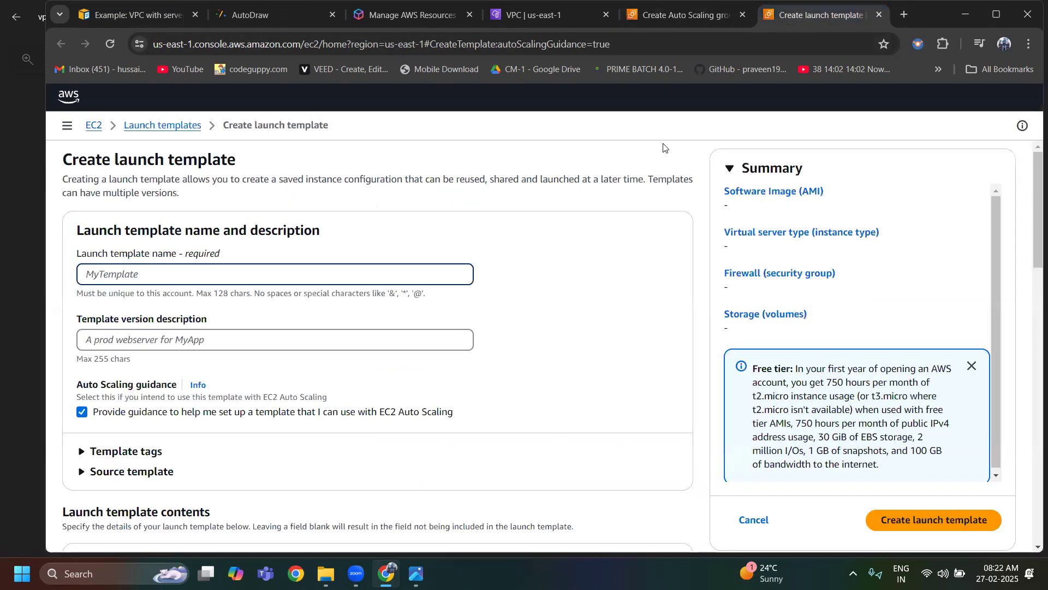
Step: Name the launch template sample-vpc-entire-demo
scroll(360, 307, down, 1)
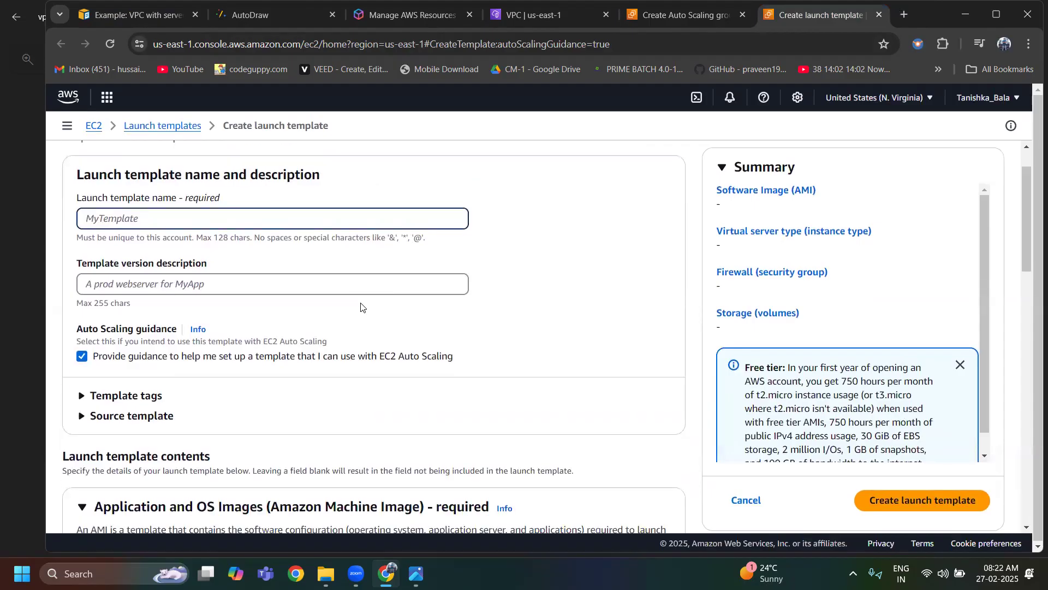
scroll(360, 307, up, 1)
click(135, 271)
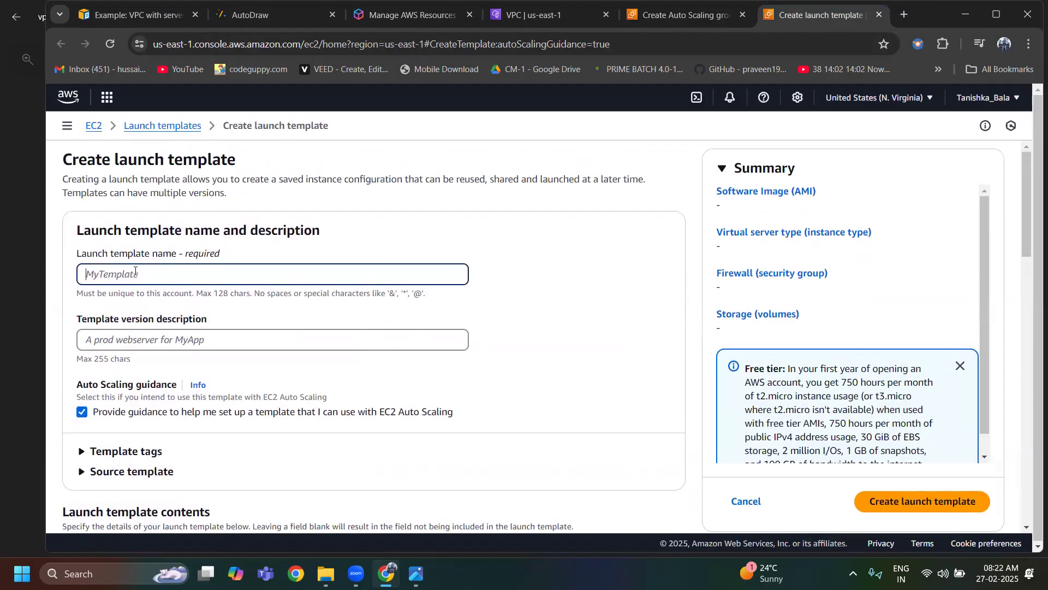
text(Sd)
key(BackSpace)
key(BackSpace)
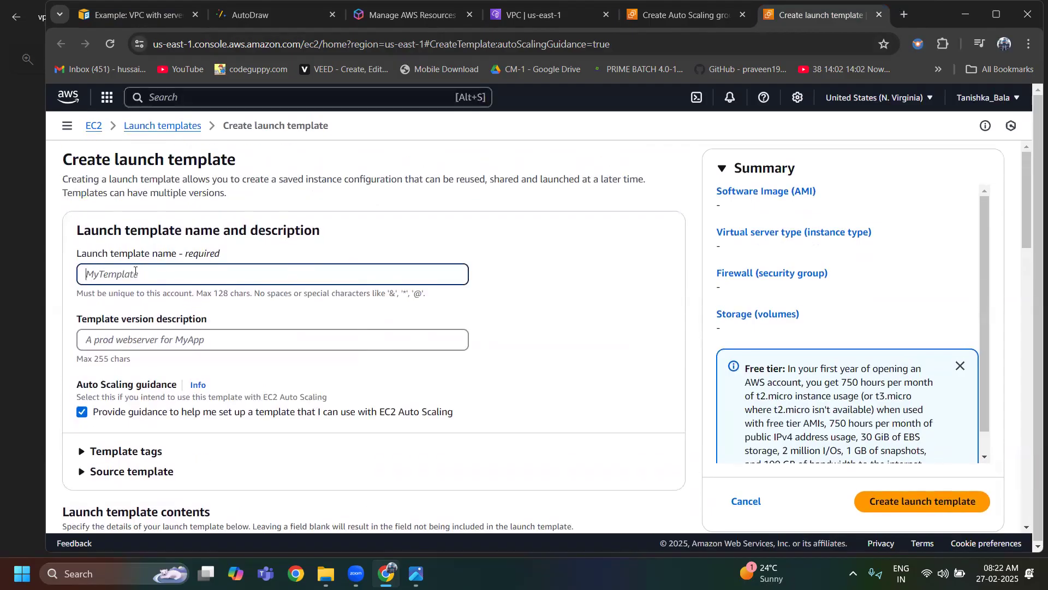
text(sam)
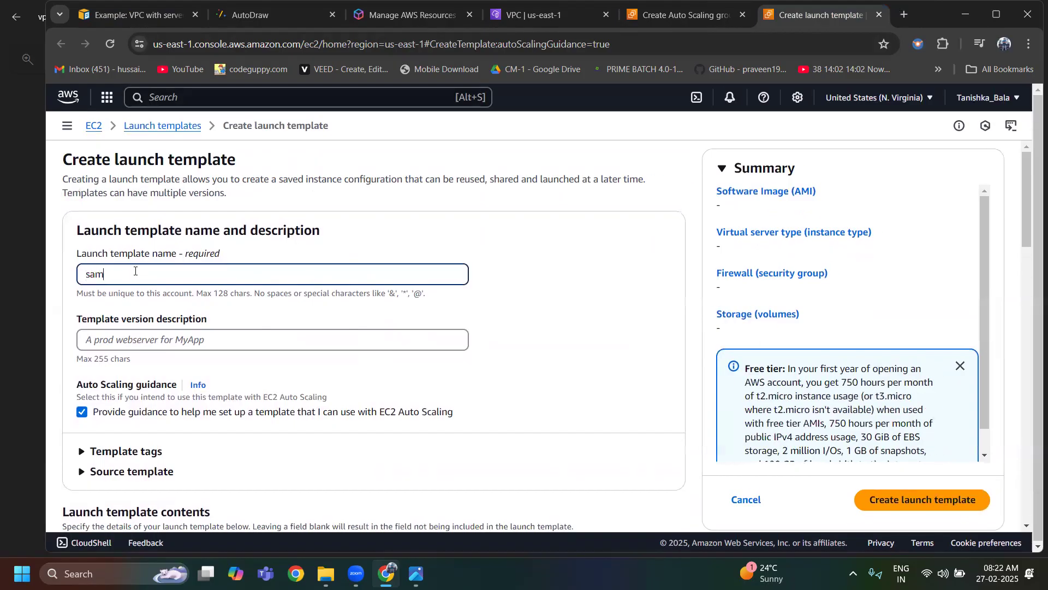
text(ple-vpc)
text(-enitr)
key(BackSpace)
key(BackSpace)
text(tire-demo)
Step: Enter "this is vpc end to end project" as the template version description
click(93, 341)
text(thos)
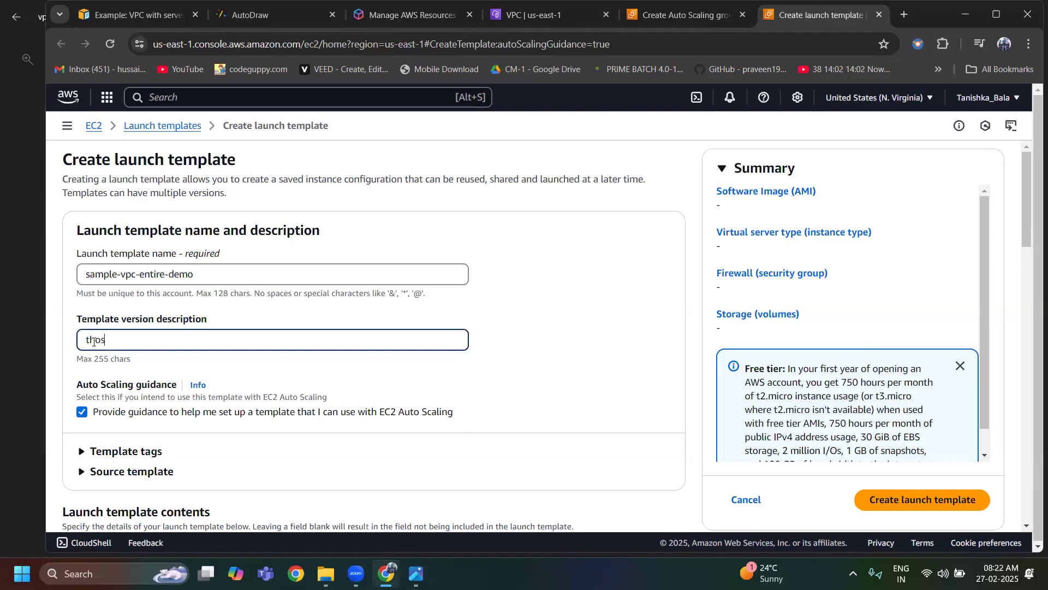
text( is )
text(vpc )
text(end )
text(to end pro)
text(jre)
text(ect)
Step: Choose Ubuntu as the quick-start operating system image for the launch template
scroll(101, 380, down, 1)
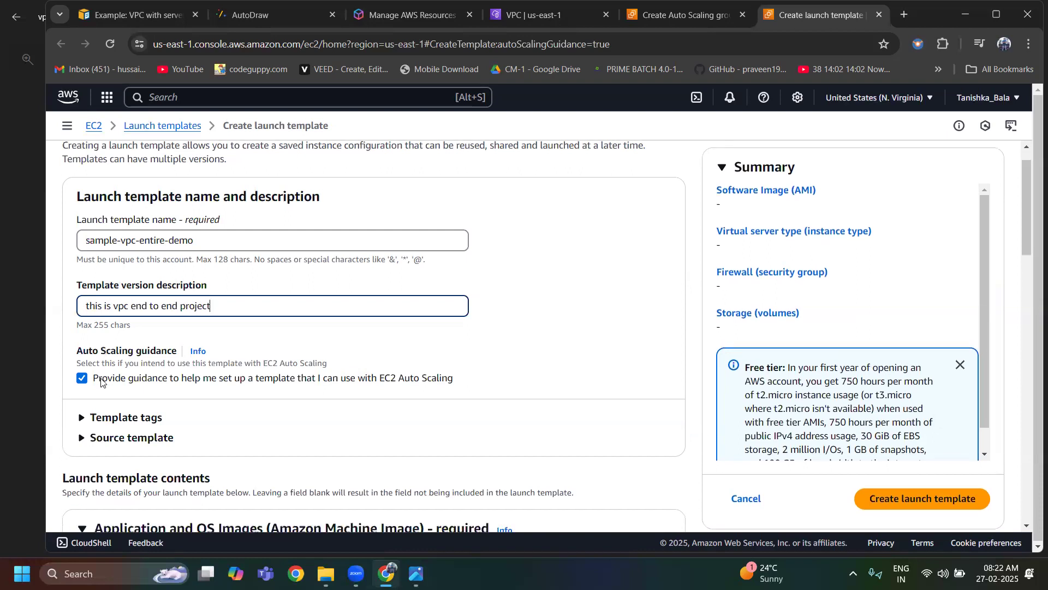
scroll(101, 380, down, 4)
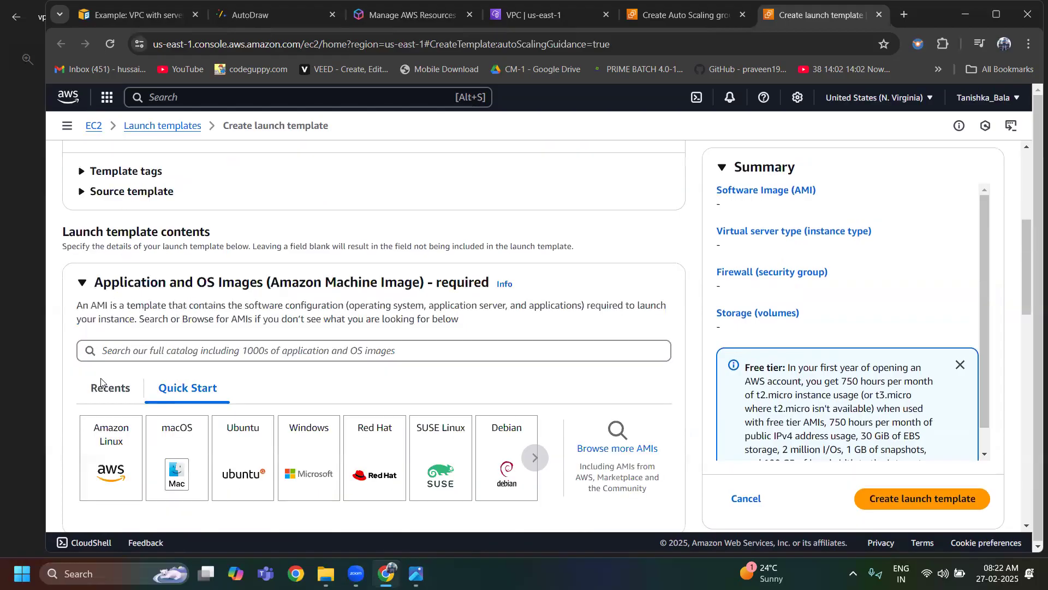
click(244, 459)
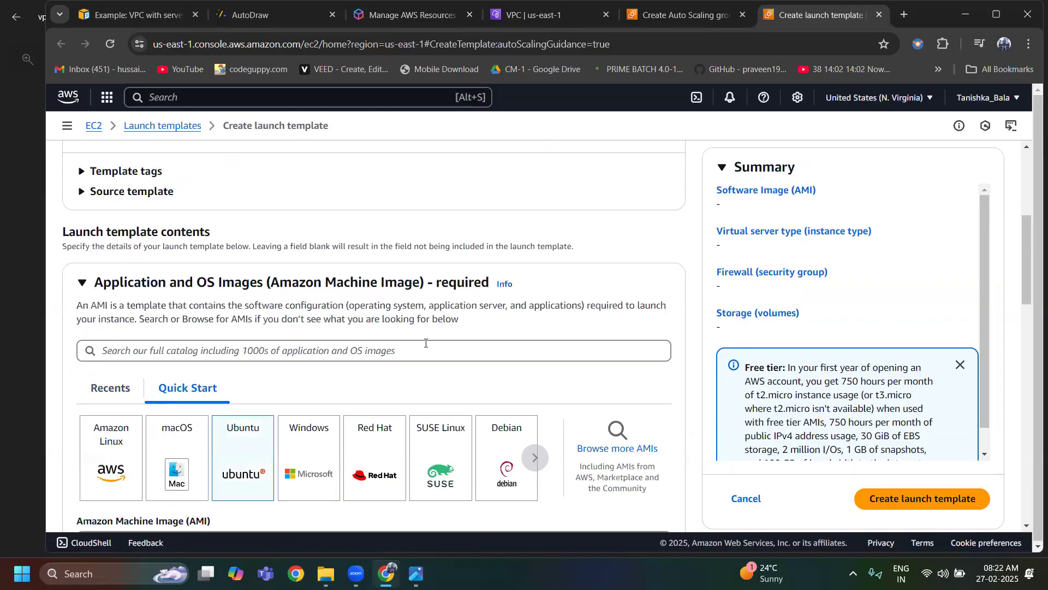
Step: Set the launch template's instance type to the free-tier-eligible t2.micro
scroll(344, 371, down, 2)
scroll(341, 372, down, 2)
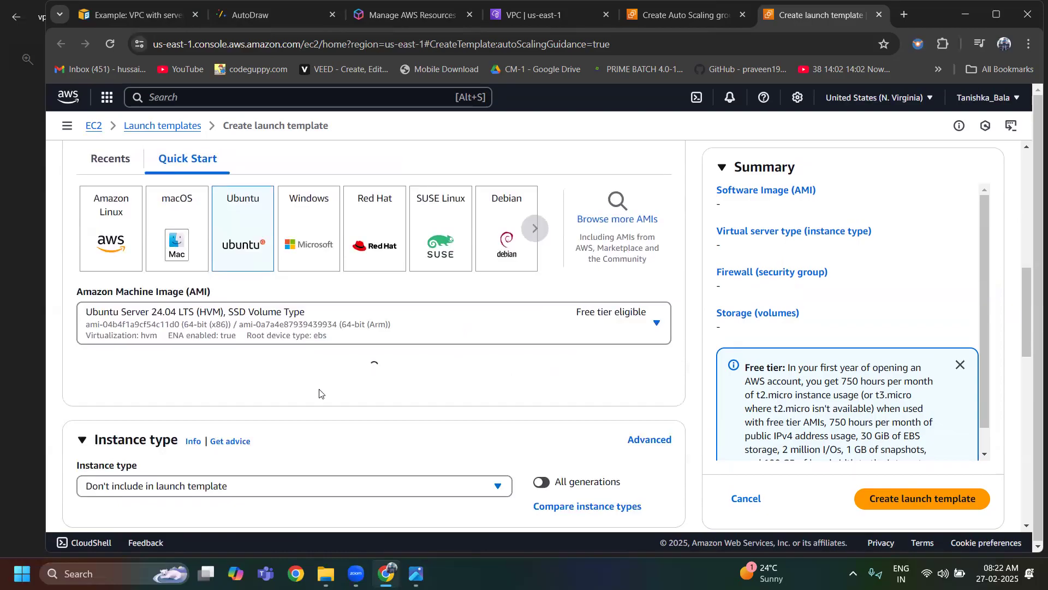
scroll(321, 392, down, 2)
scroll(330, 381, down, 5)
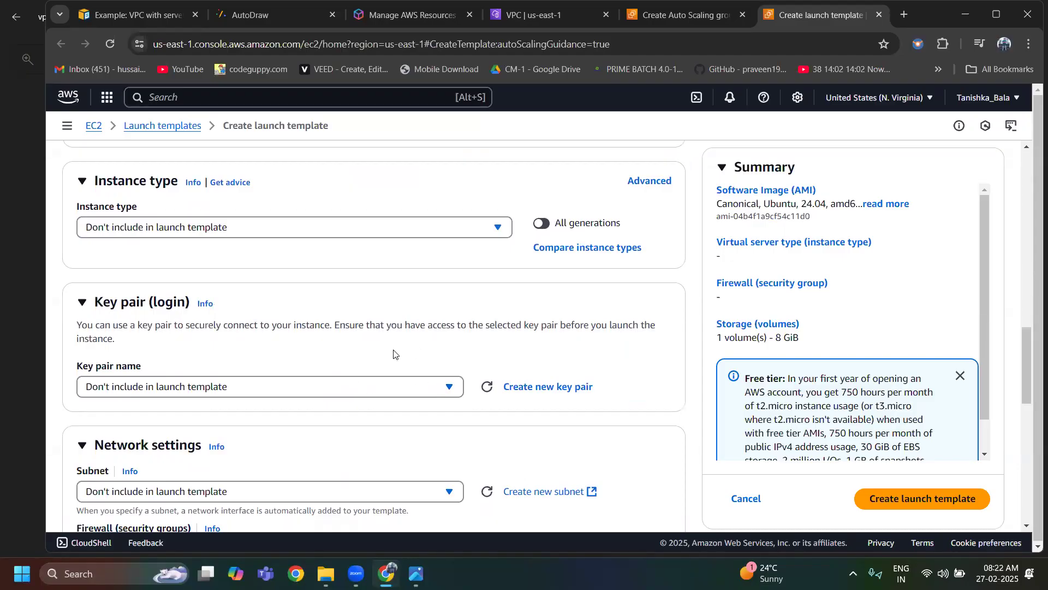
click(473, 232)
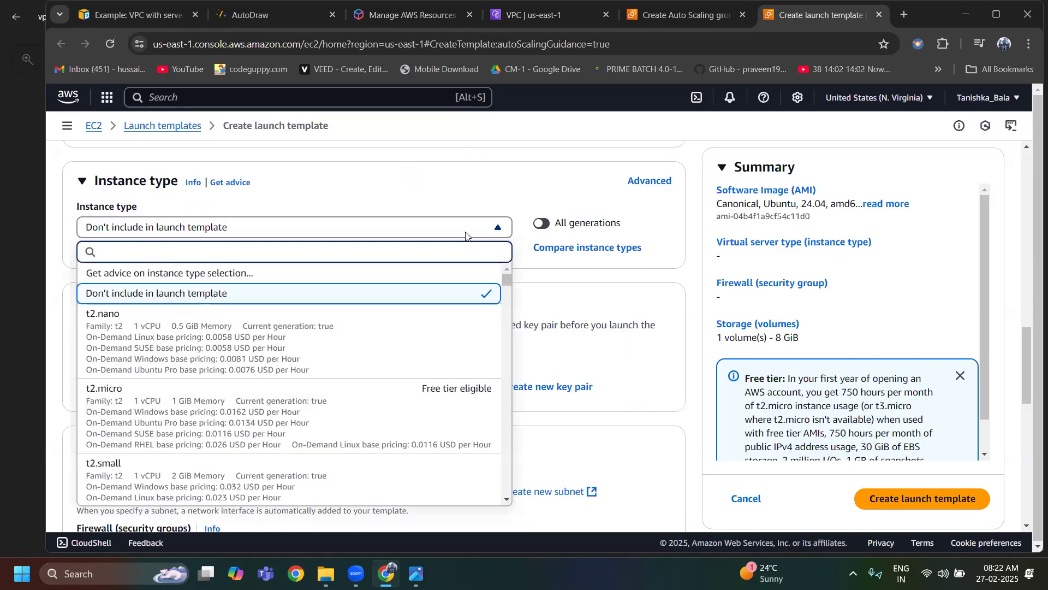
click(355, 426)
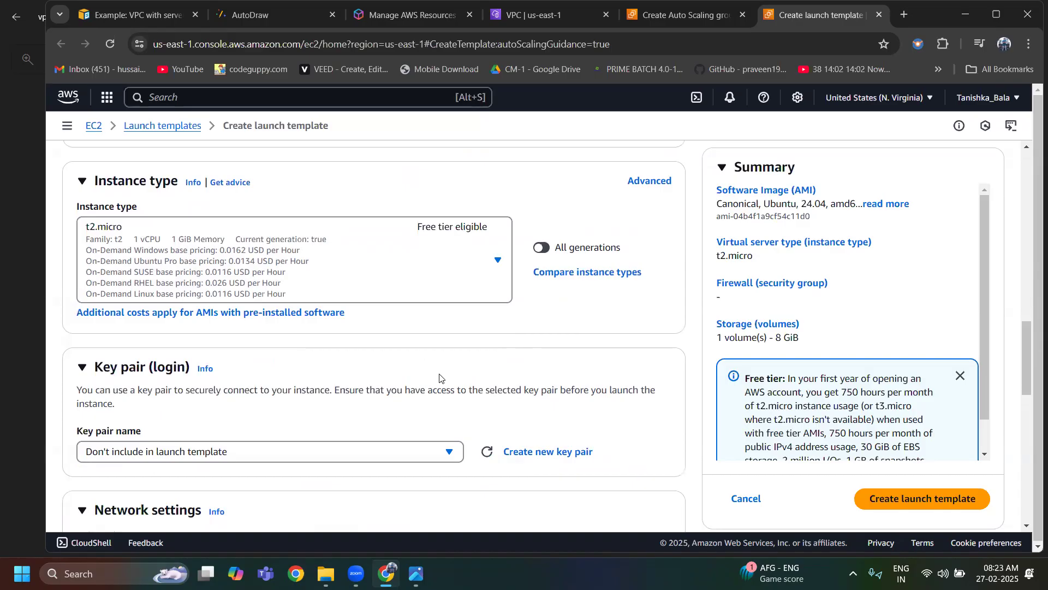
Step: Select the existing vpc_demo key pair for logging in to the template's instances
scroll(440, 377, down, 1)
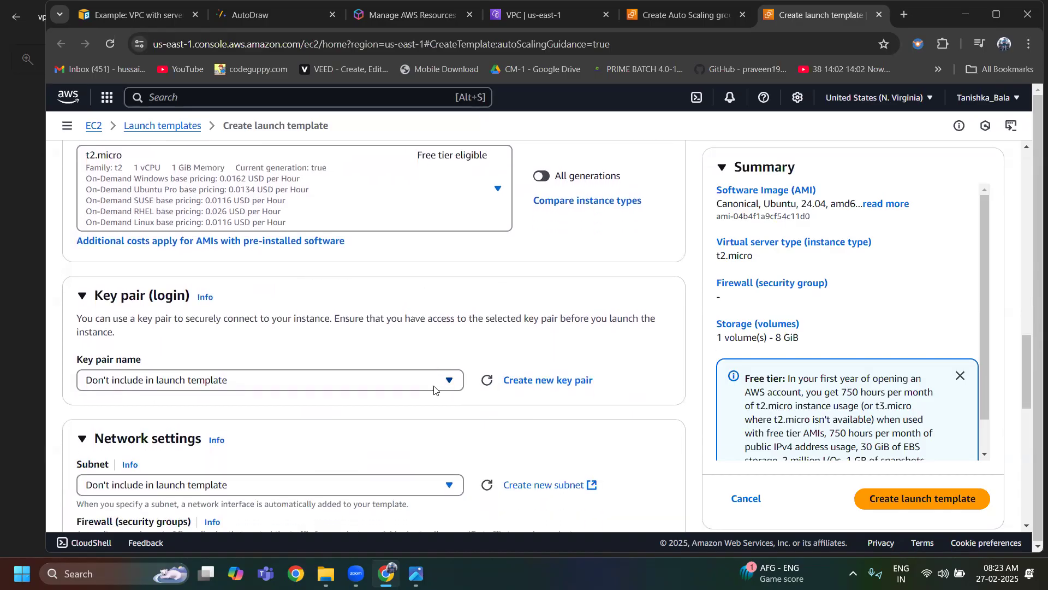
click(435, 385)
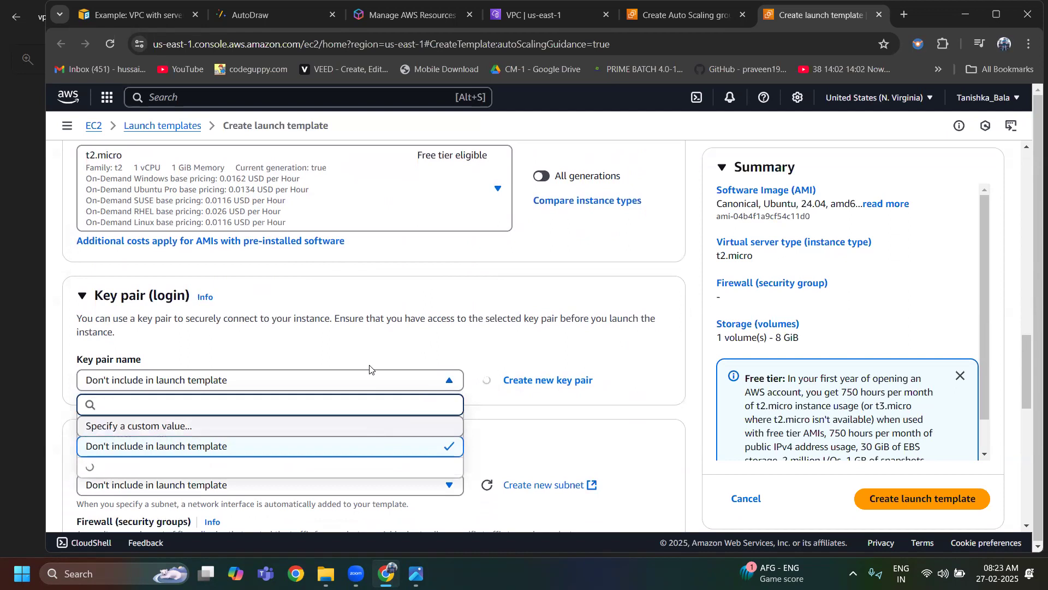
scroll(371, 434, down, 3)
scroll(306, 299, down, 2)
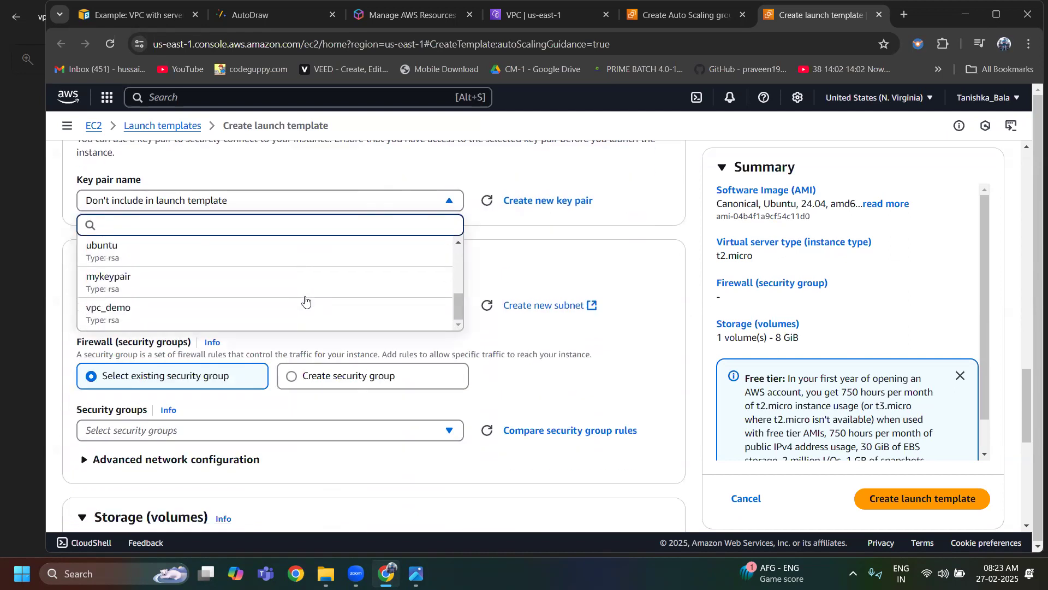
click(198, 322)
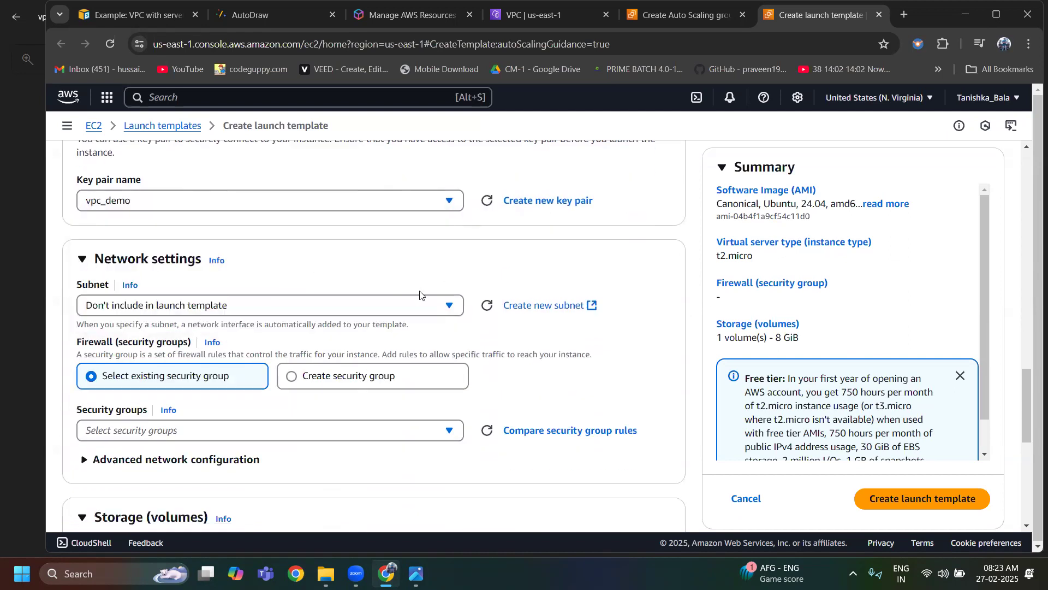
Step: Choose to create a new security group in the launch template's network settings
scroll(416, 377, down, 2)
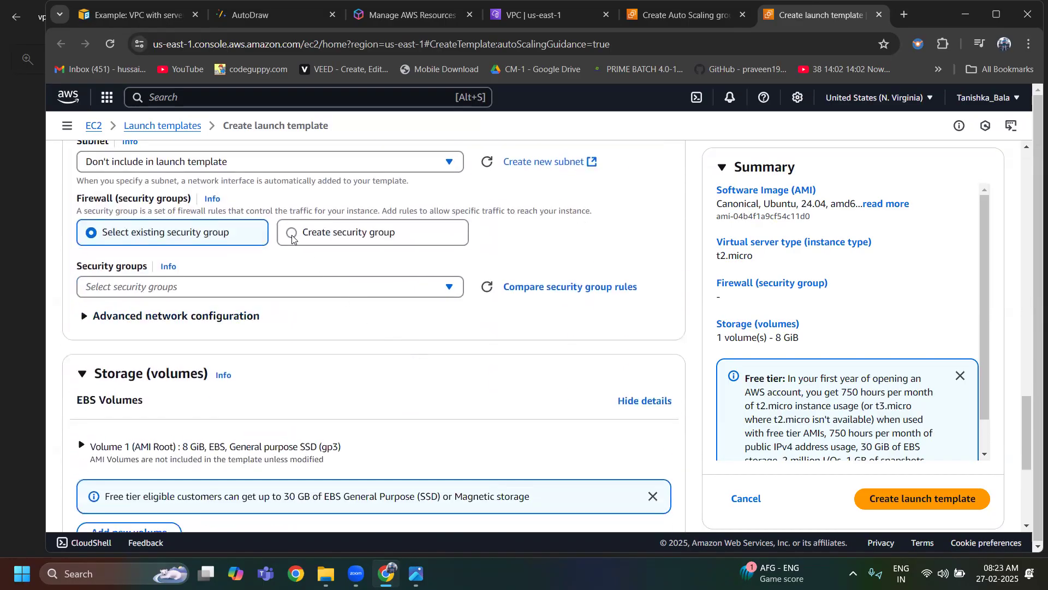
scroll(292, 240, up, 3)
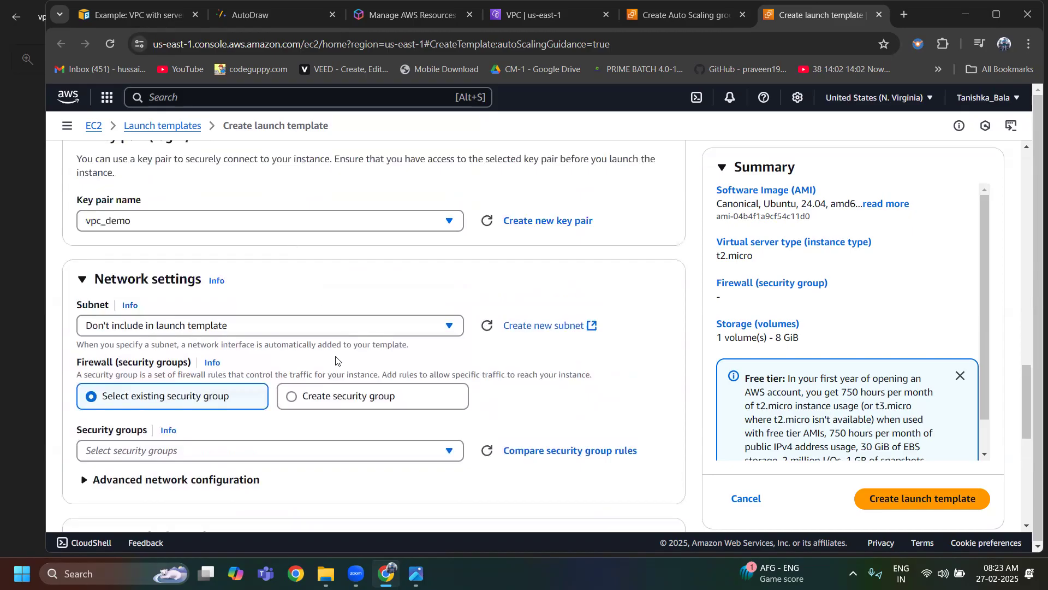
scroll(333, 348, down, 2)
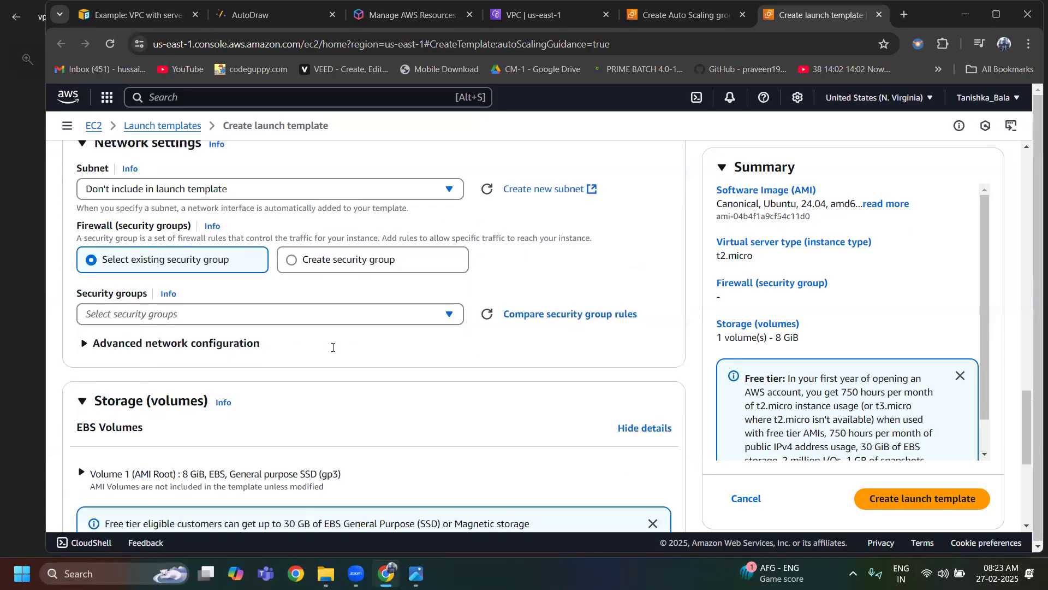
click(296, 262)
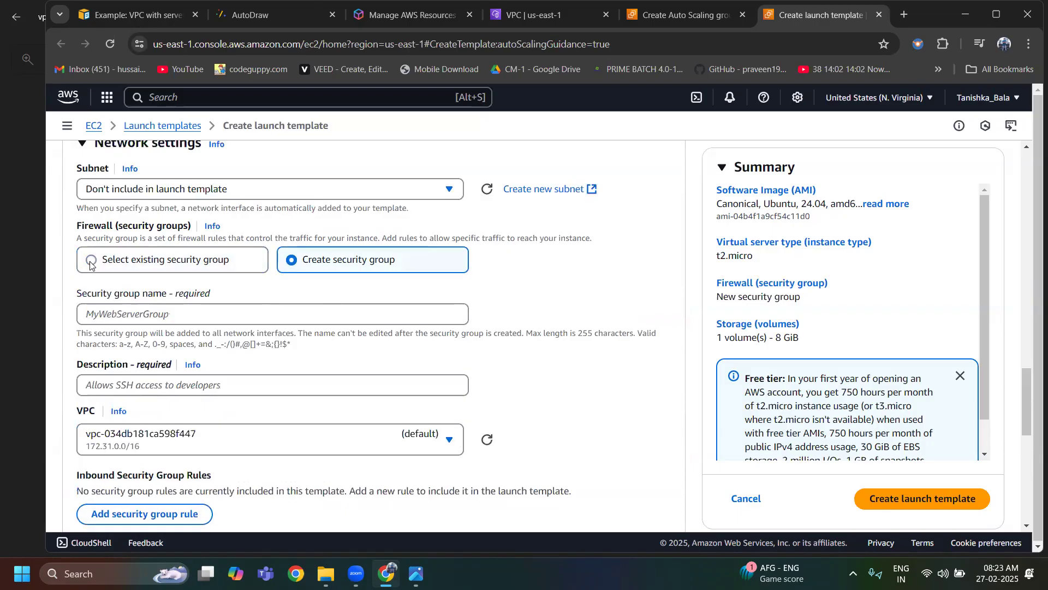
Step: Name the new security group vpc-entire-demo-project
scroll(246, 331, down, 1)
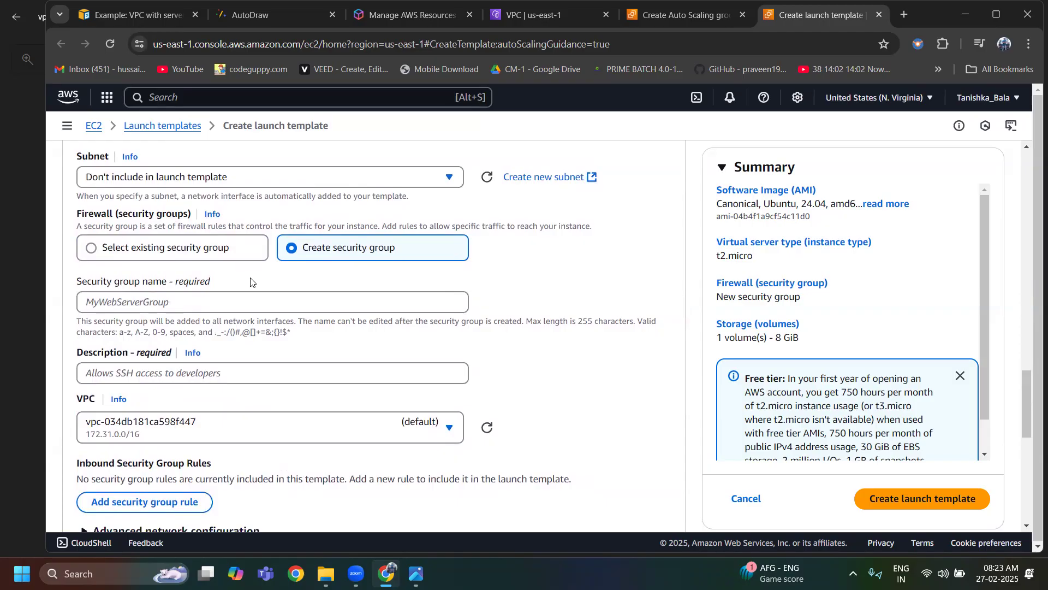
click(161, 303)
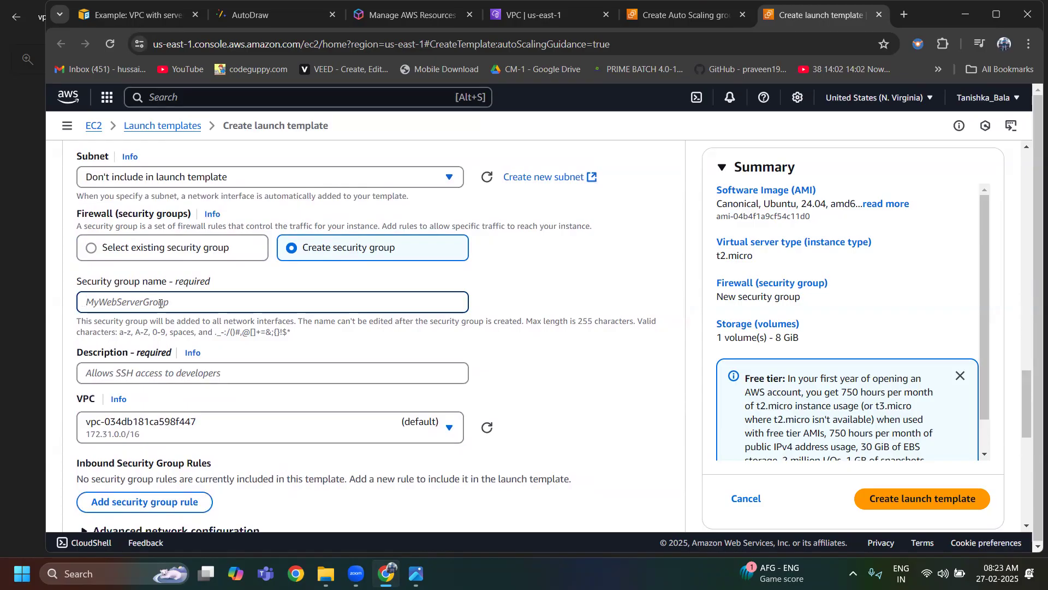
text(vpd)
text(x)
text(-entire)
text(-demo-)
text(p)
text(roject)
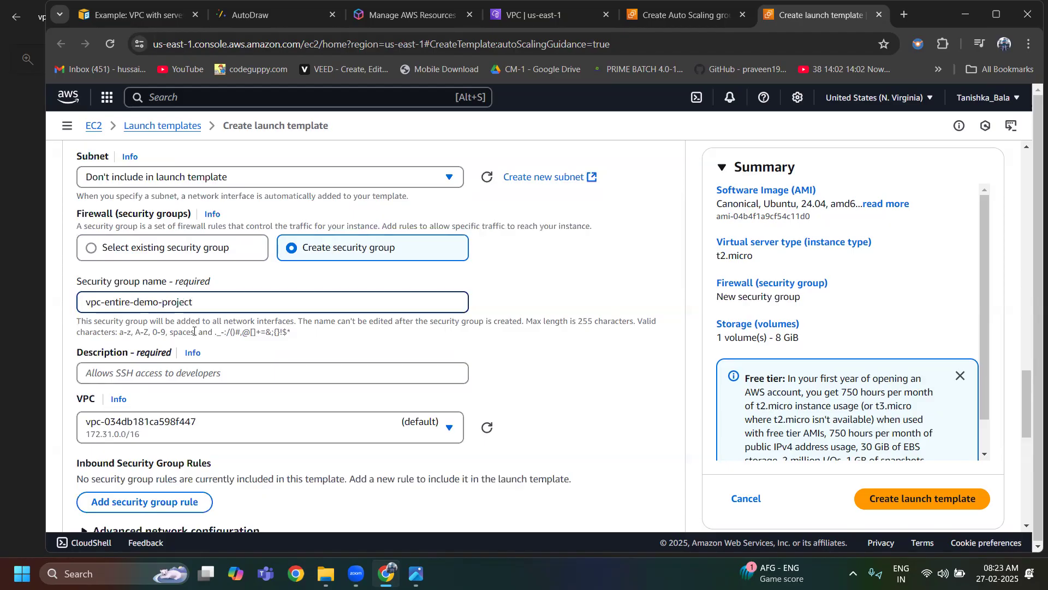
Step: Enter "allow ssh" as the security group's description
click(138, 376)
text(allow ss)
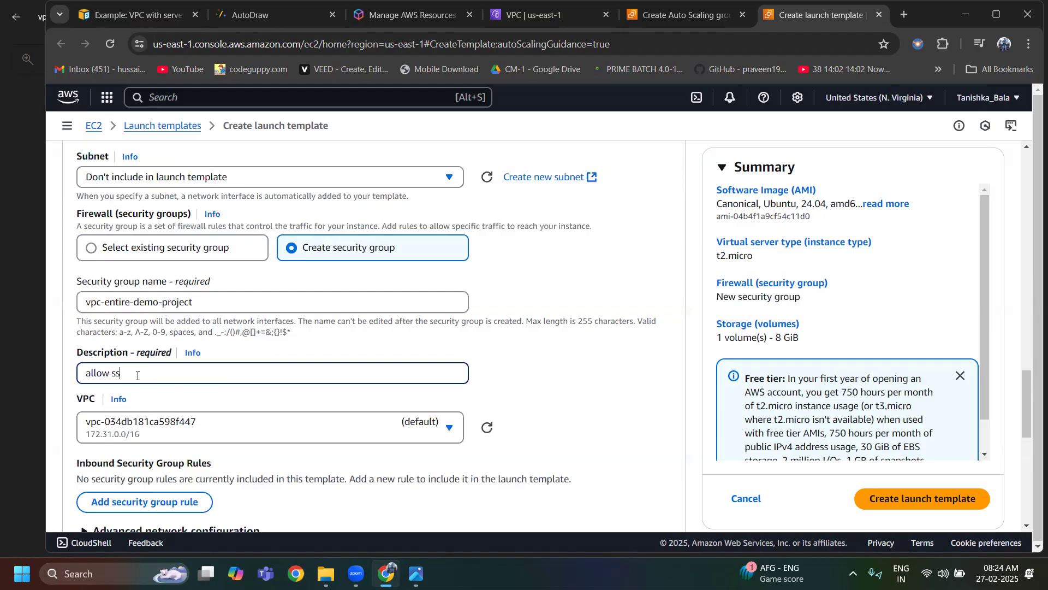
text(h)
Step: Check the VPC architecture diagram in the AWS documentation and set the security group's VPC to Sample-vpc-entire-demo-vpc
scroll(302, 362, down, 3)
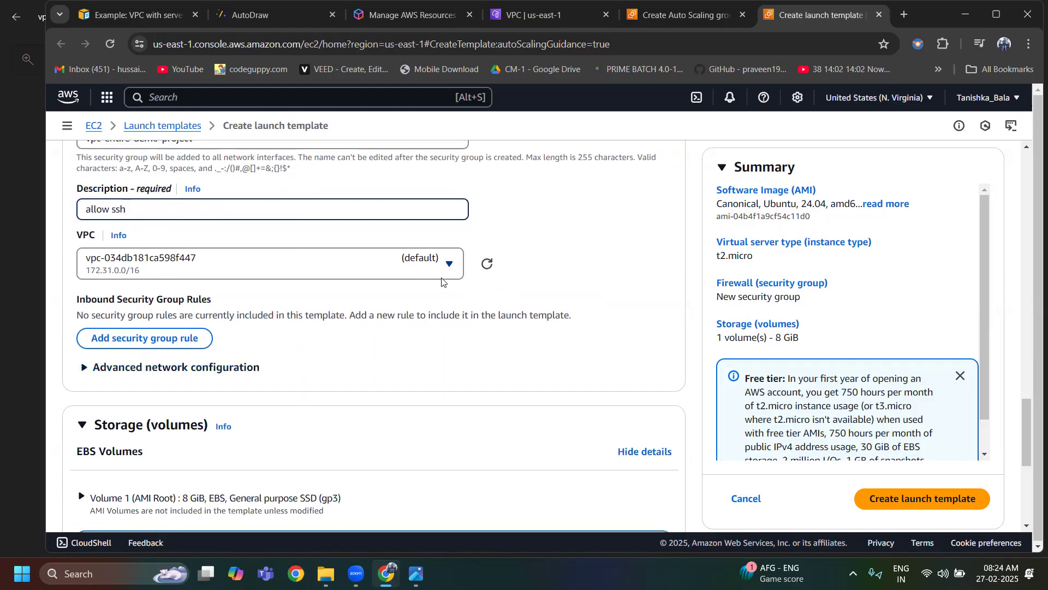
click(411, 267)
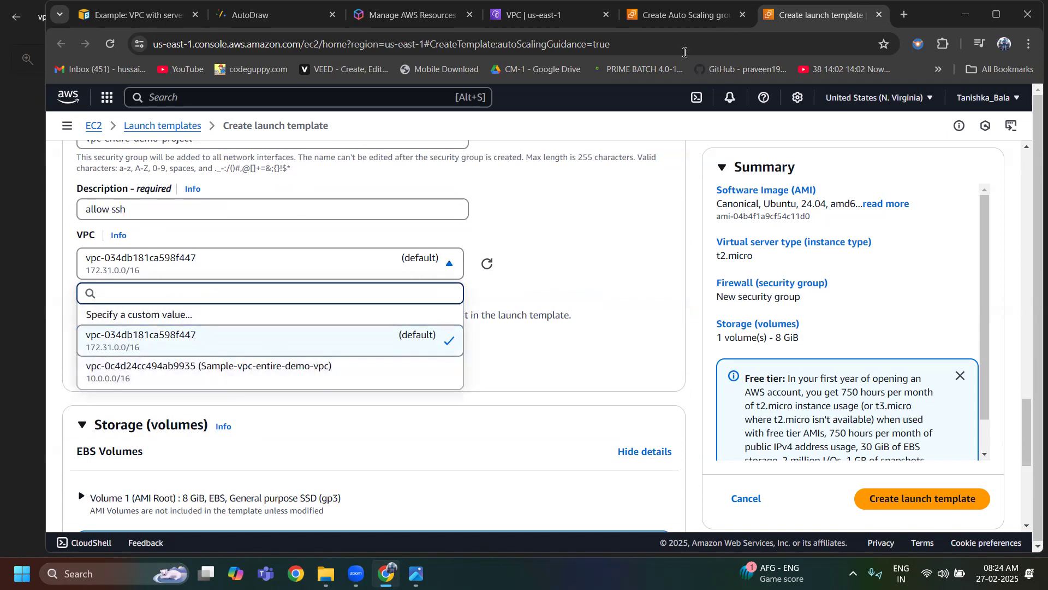
click(123, 16)
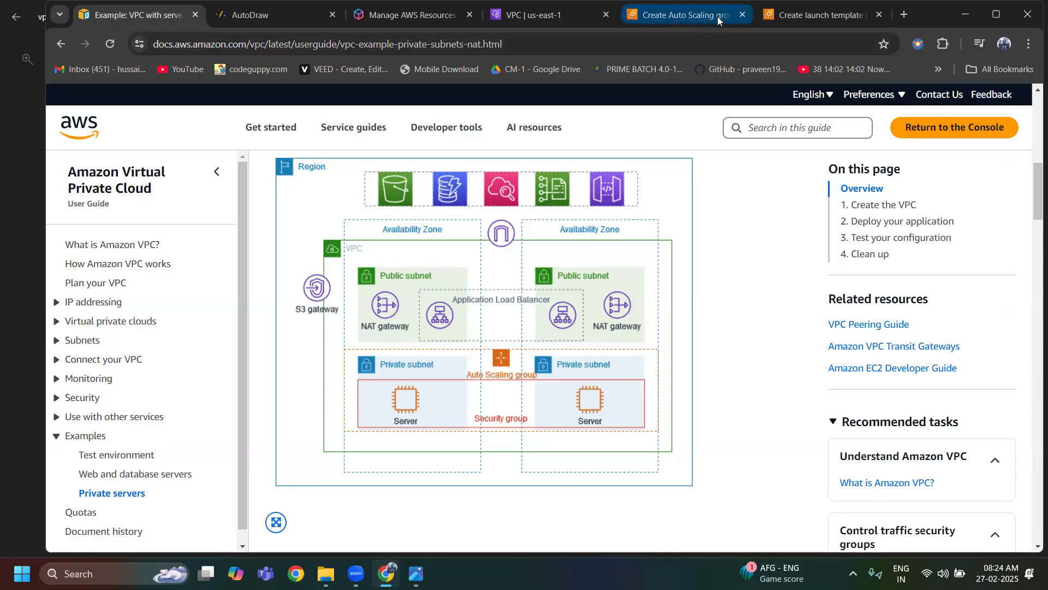
click(783, 15)
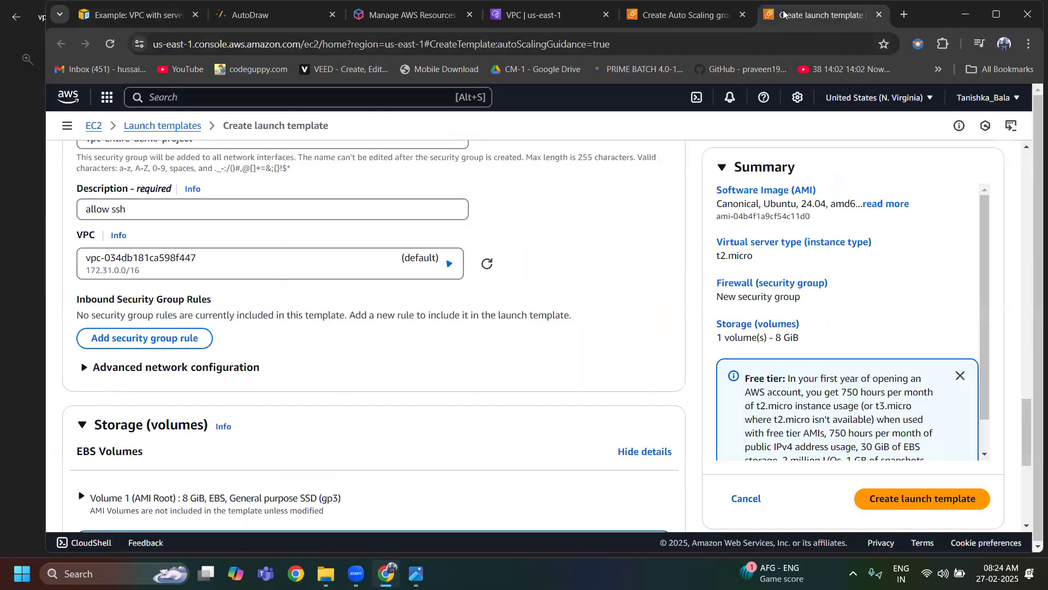
click(381, 267)
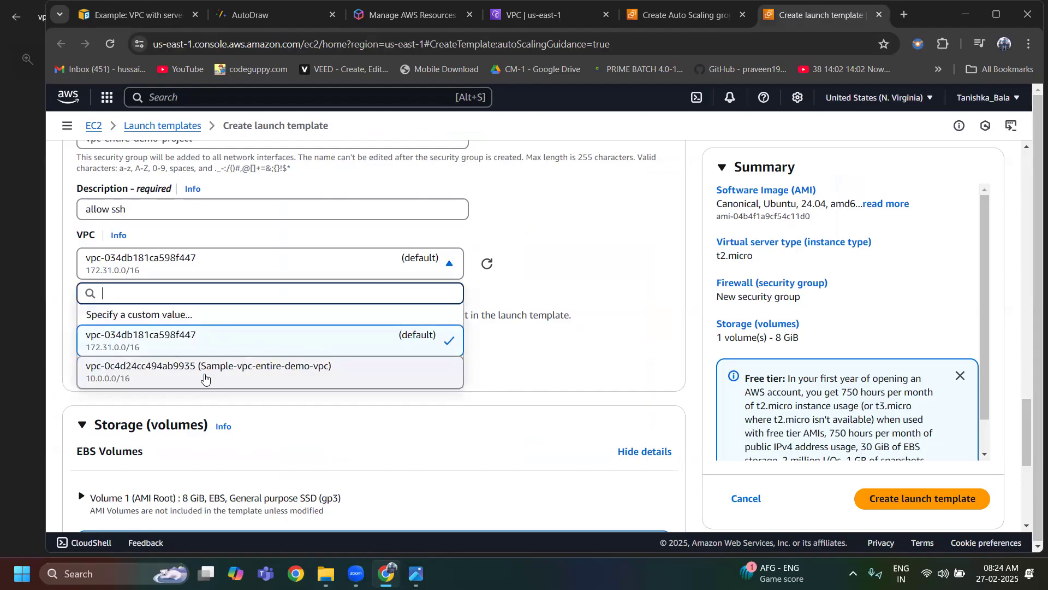
click(204, 377)
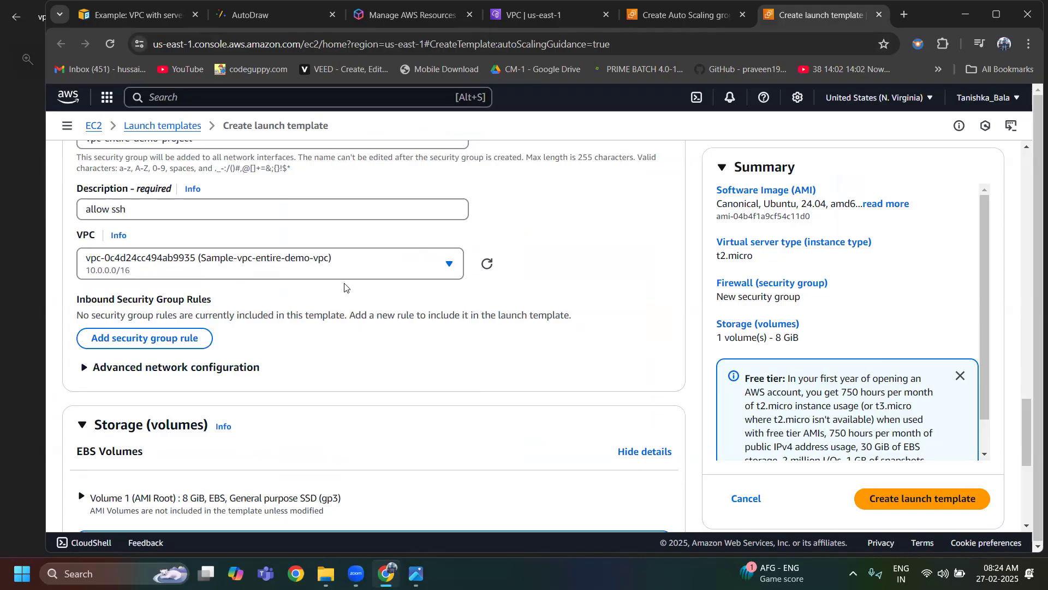
Step: Add an inbound security group rule of type ssh with the source type Anywhere
click(160, 341)
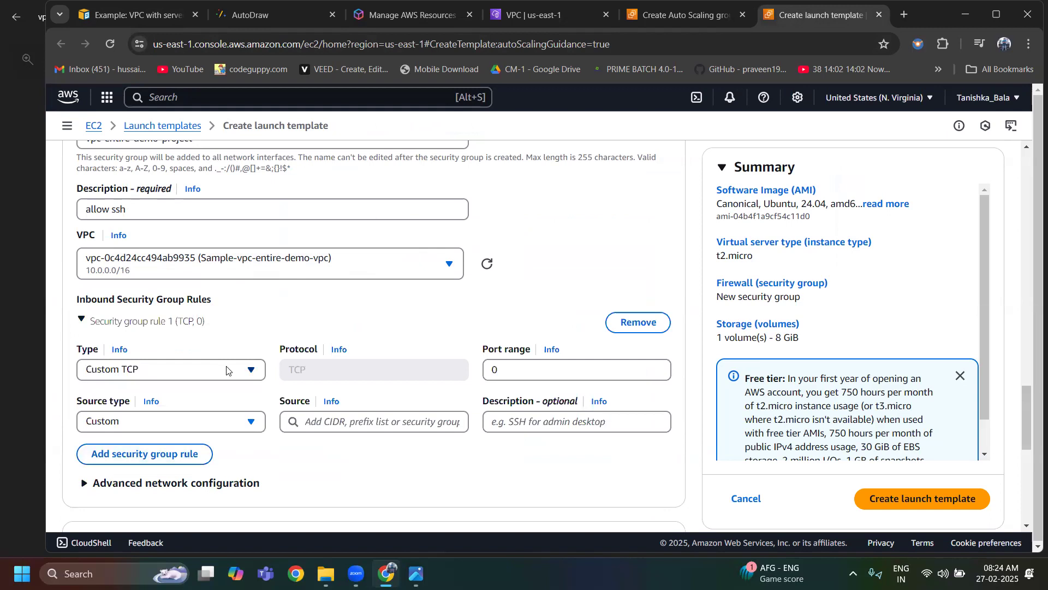
click(228, 370)
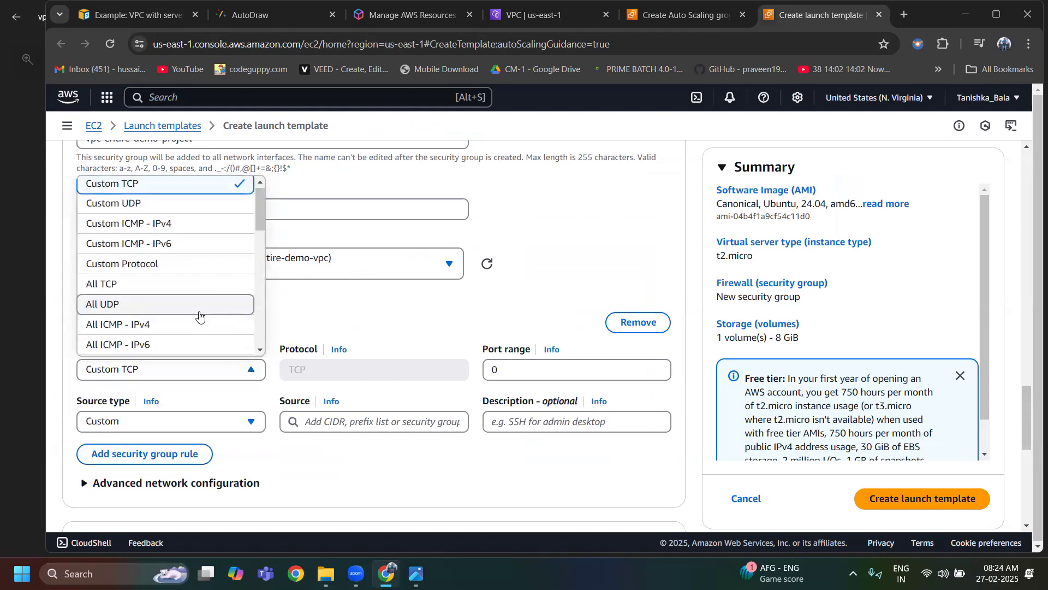
scroll(199, 316, down, 3)
click(150, 228)
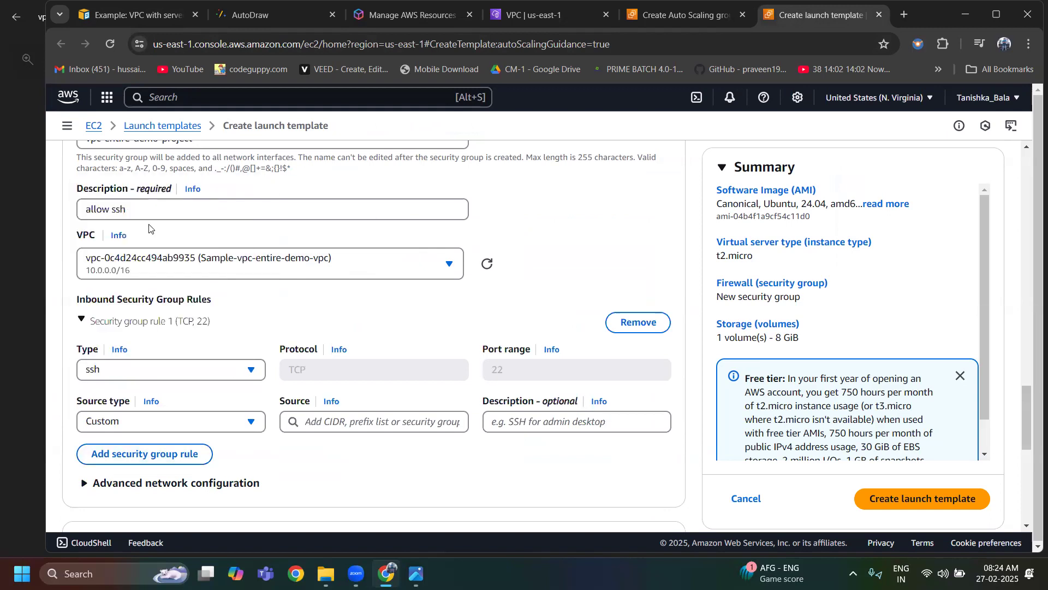
click(249, 421)
click(161, 356)
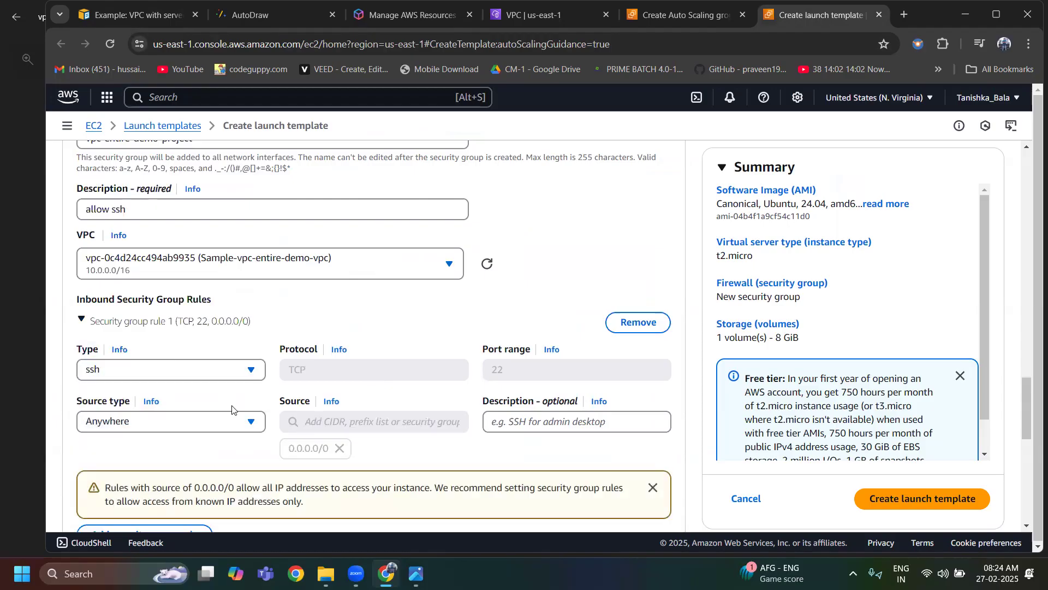
Step: Add a second inbound security group rule of type Custom TCP with port range 8000 and source type Anywhere
scroll(235, 409, down, 3)
click(146, 356)
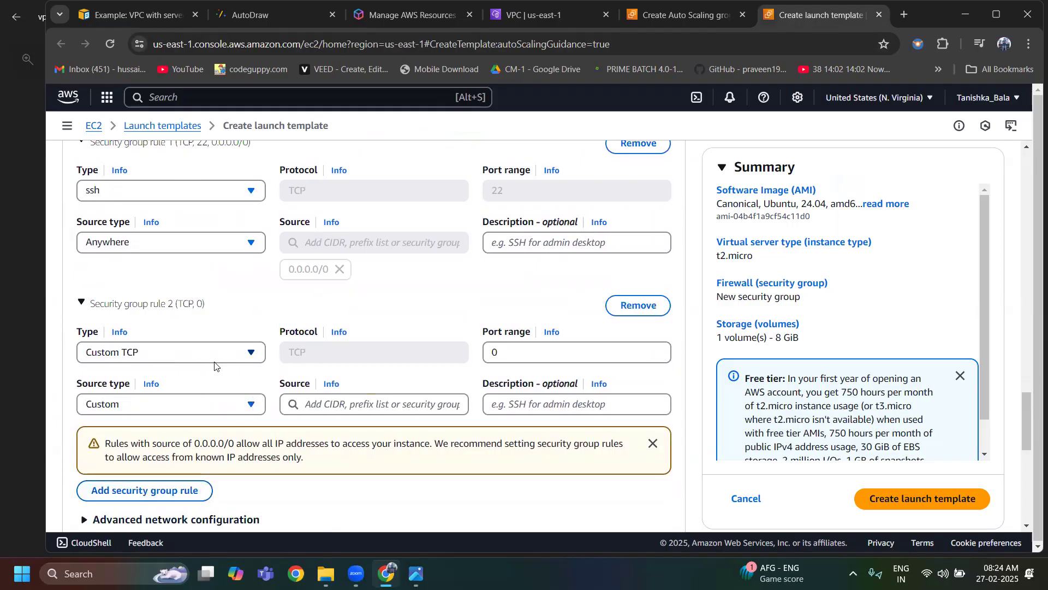
click(508, 350)
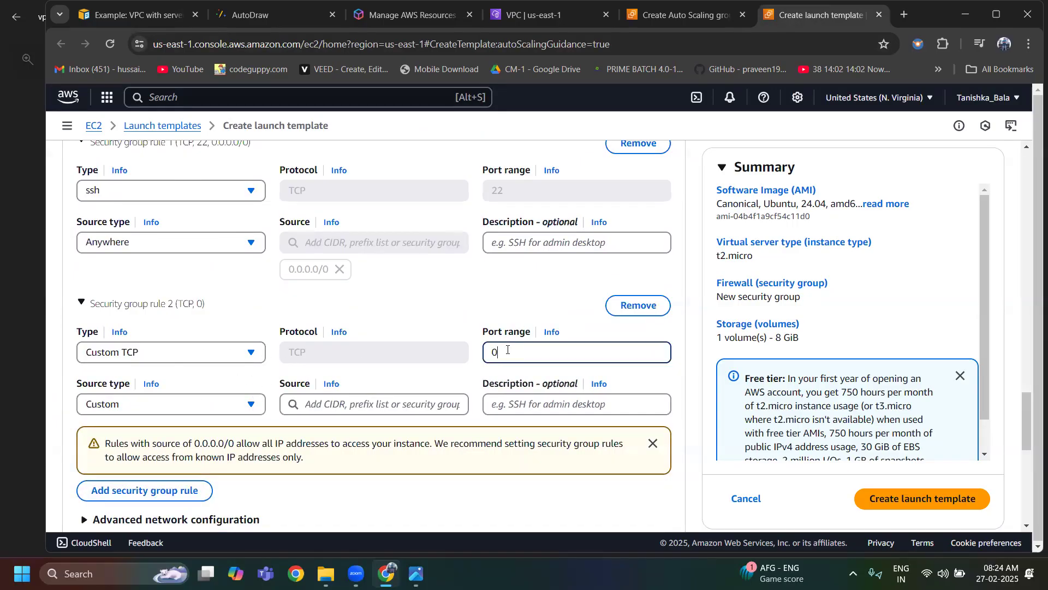
key(BackSpace)
text(8000)
scroll(587, 376, down, 2)
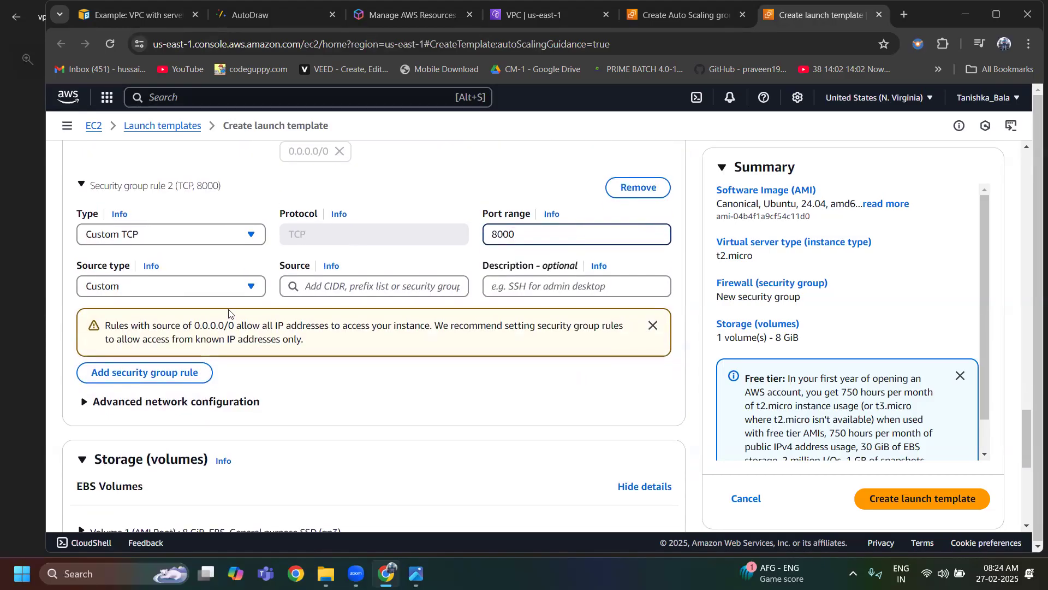
click(210, 288)
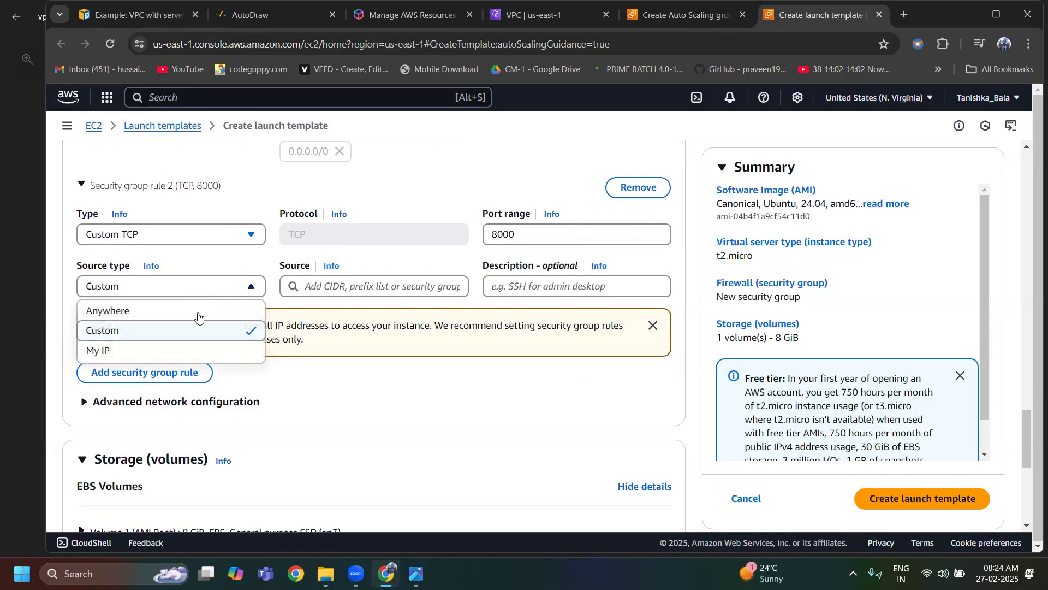
click(137, 311)
Step: Review the launch template's security group rules, storage, key pair, instance type, AMI, name and description
scroll(331, 309, up, 5)
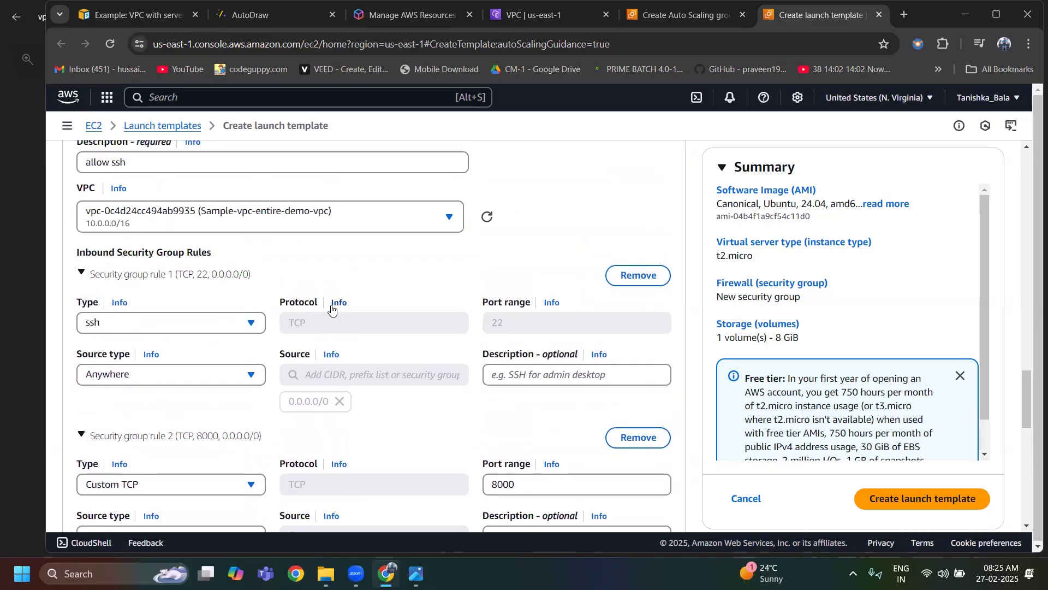
scroll(332, 309, up, 3)
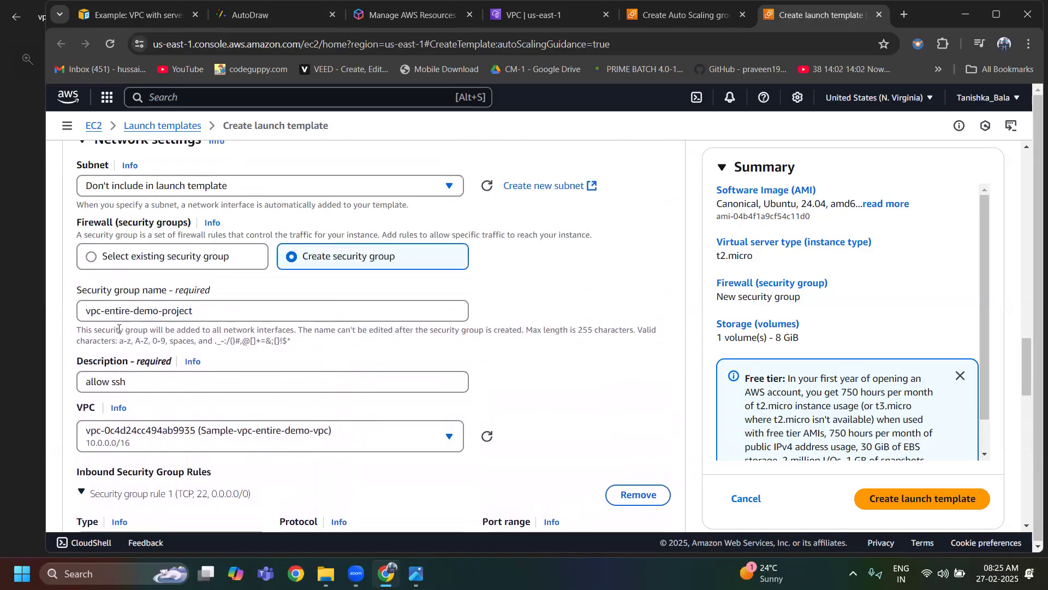
scroll(221, 326, down, 12)
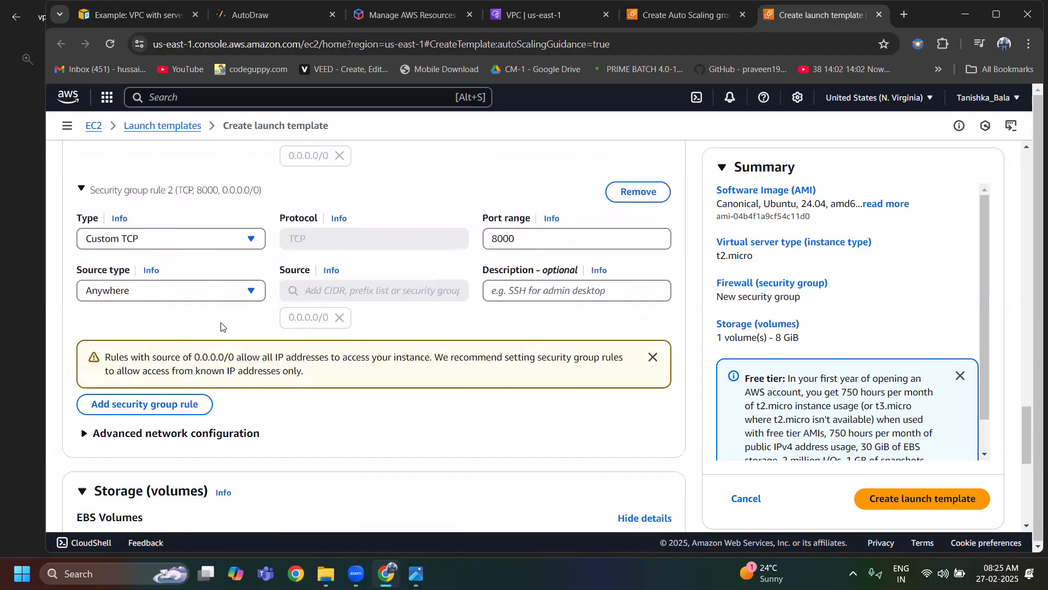
scroll(310, 321, down, 3)
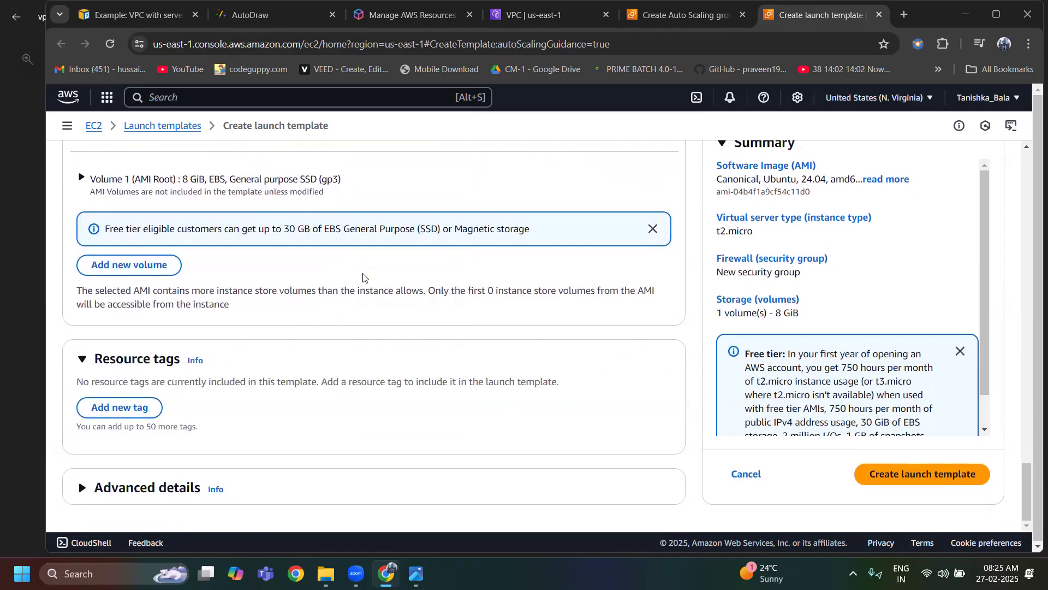
scroll(363, 277, up, 6)
scroll(363, 277, up, 8)
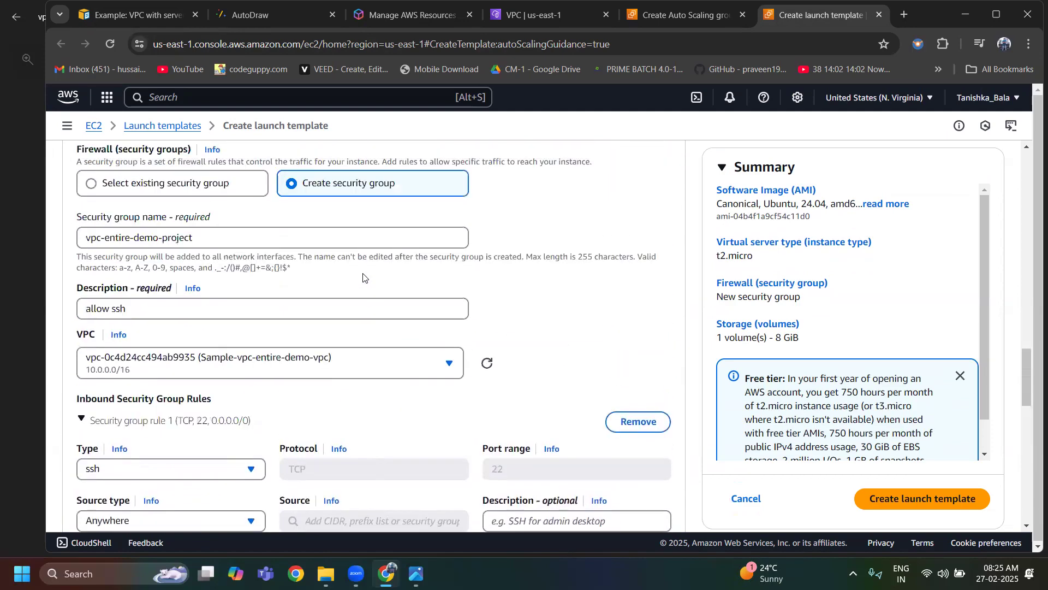
scroll(363, 277, up, 4)
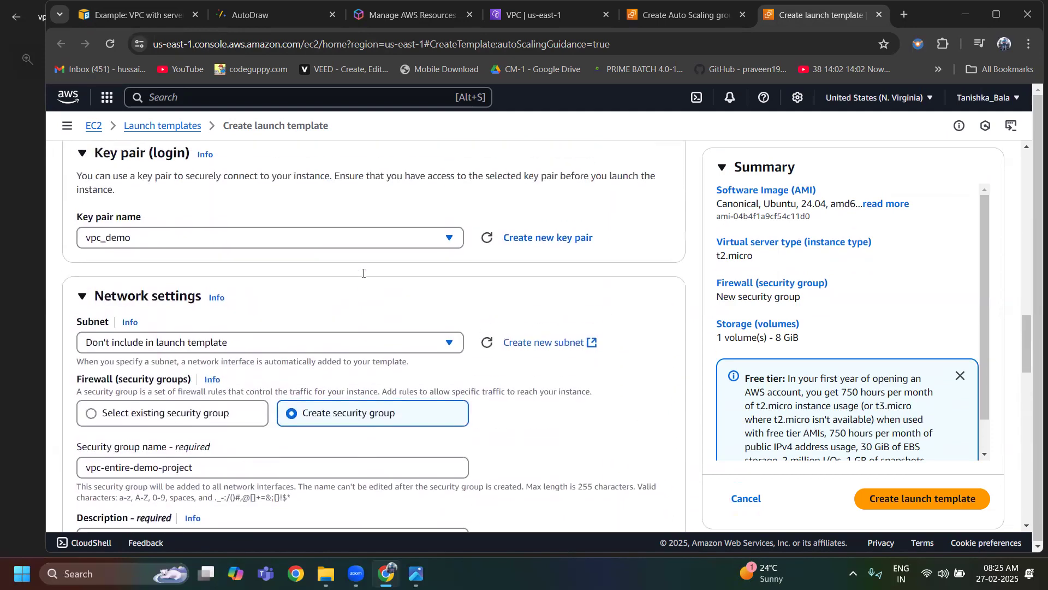
scroll(363, 277, up, 10)
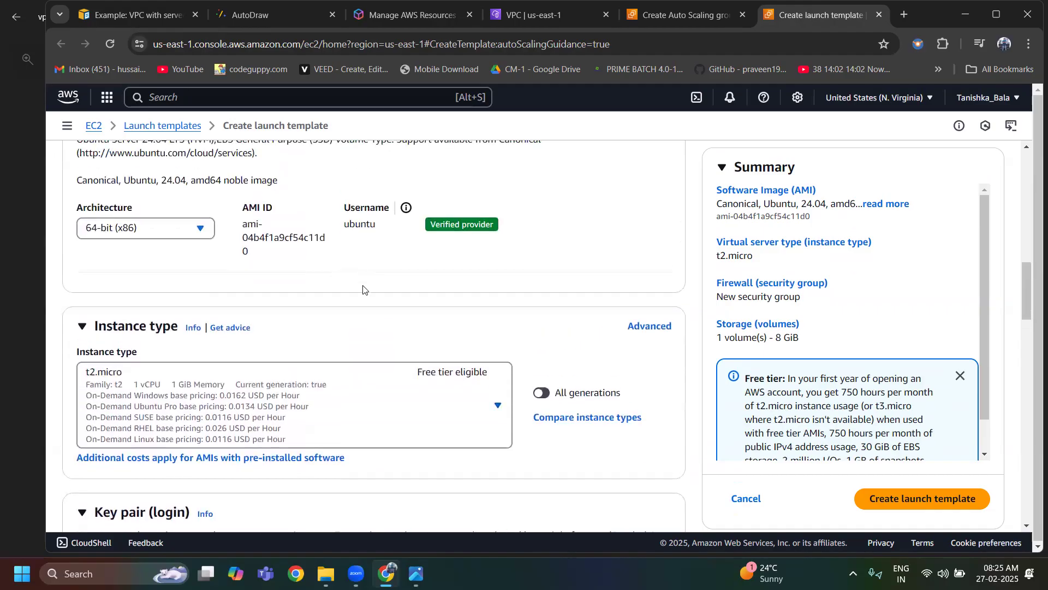
scroll(363, 289, up, 7)
scroll(363, 300, down, 10)
scroll(363, 303, down, 20)
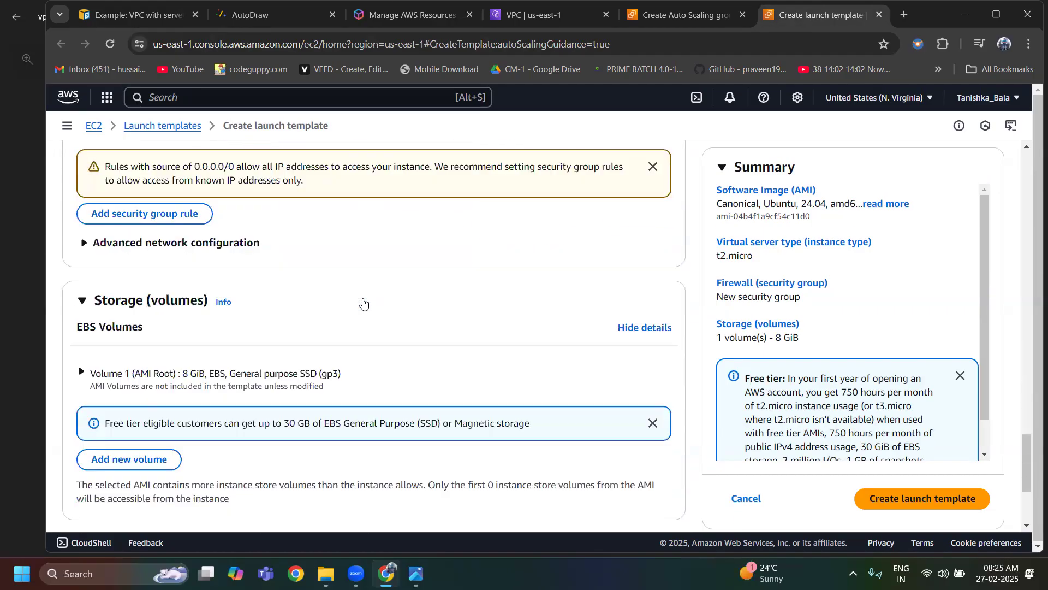
scroll(363, 303, up, 20)
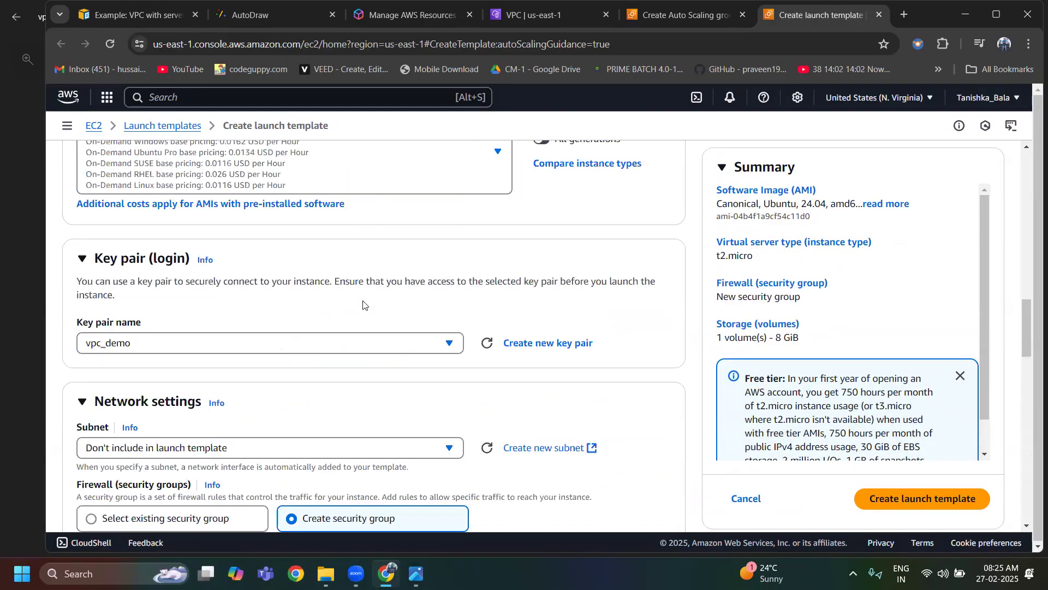
scroll(363, 304, up, 3)
scroll(363, 300, down, 20)
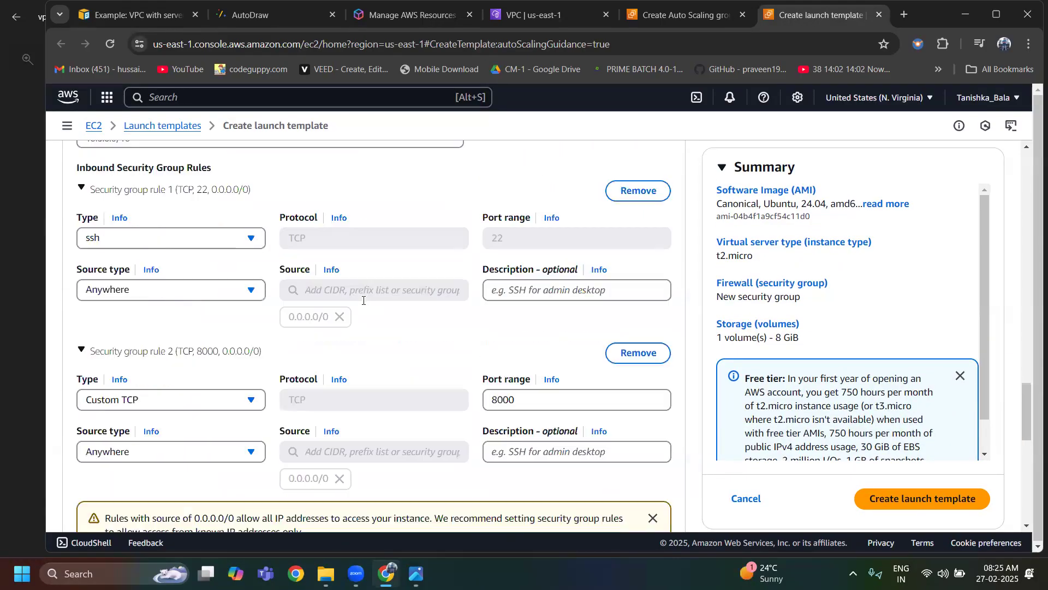
scroll(363, 300, up, 7)
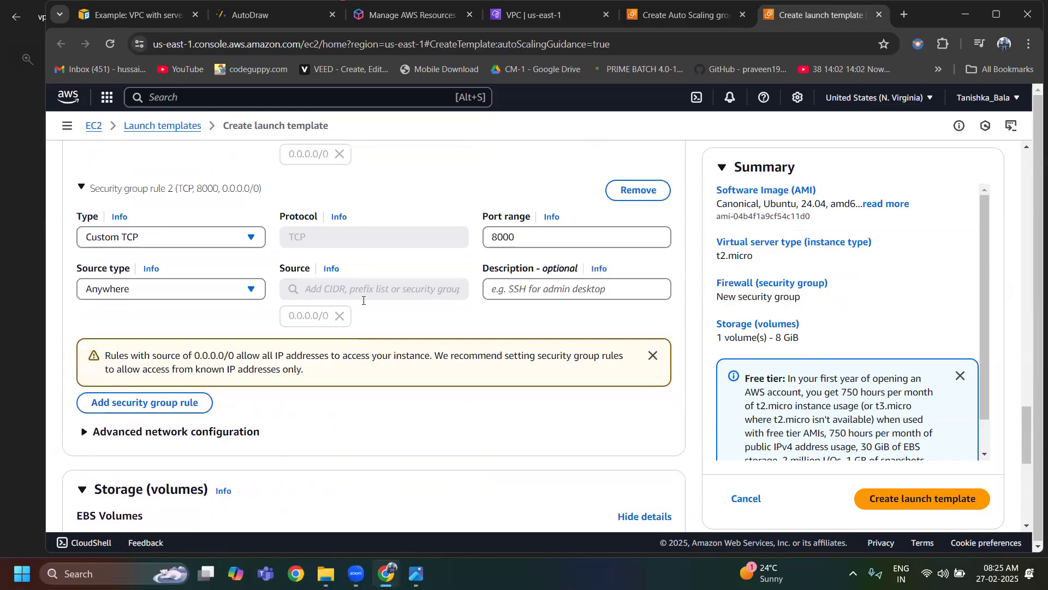
scroll(363, 304, up, 8)
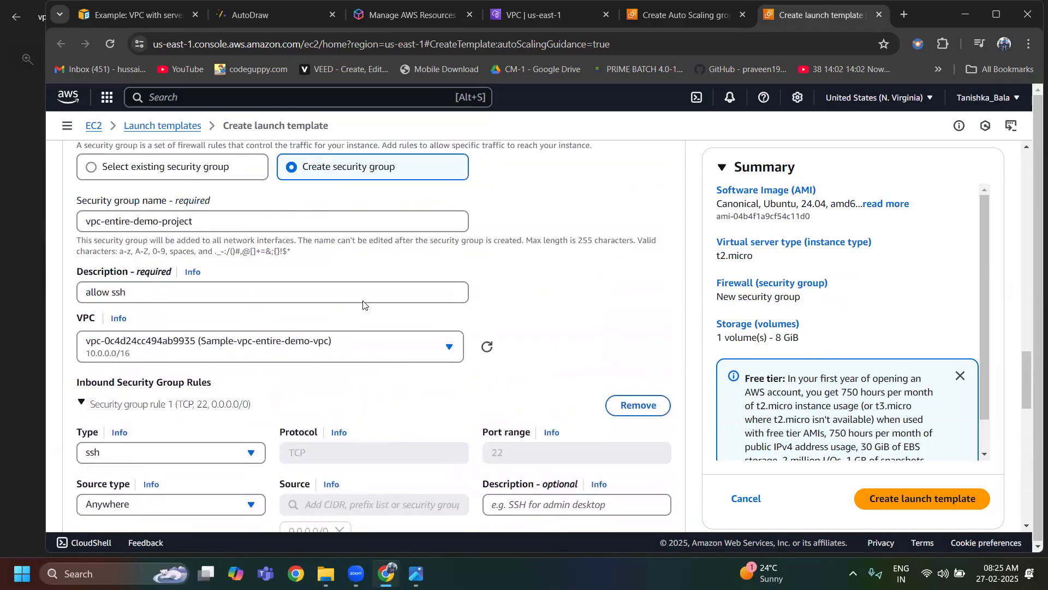
scroll(363, 305, up, 4)
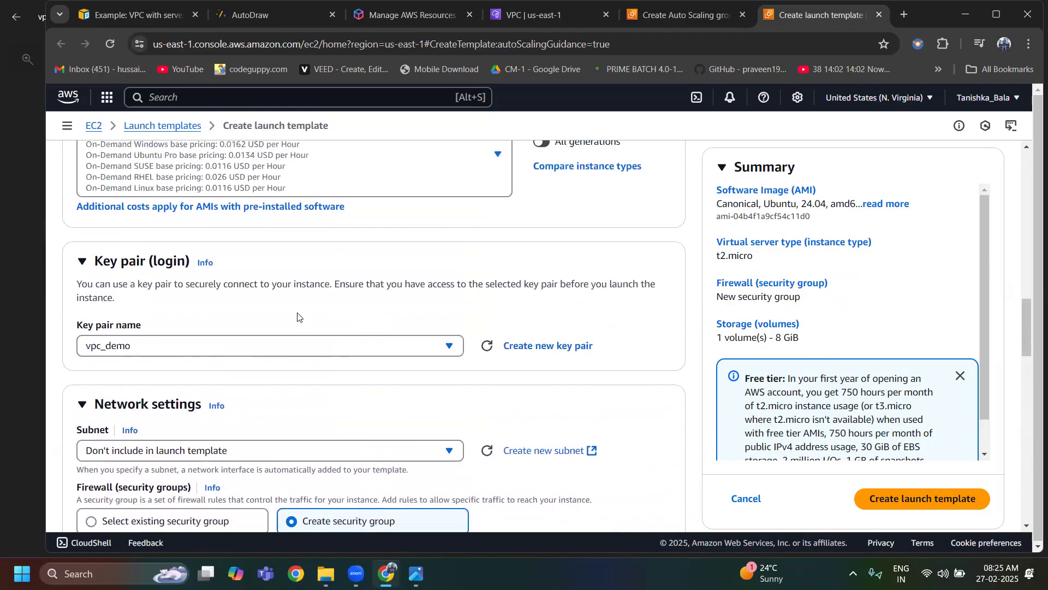
scroll(298, 317, up, 8)
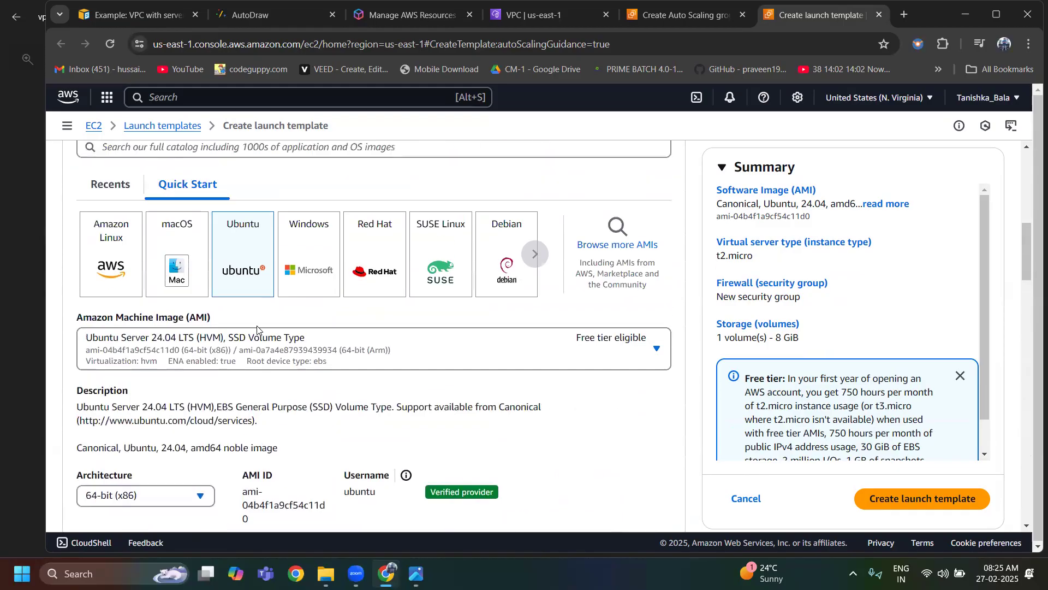
scroll(256, 330, up, 8)
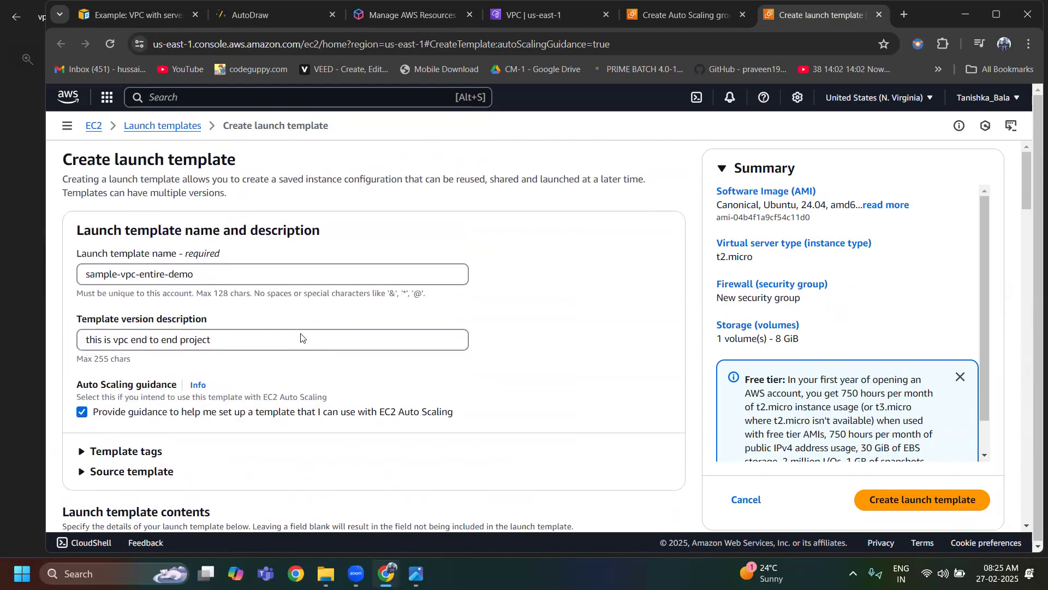
Step: Create the sample-vpc-entire-demo launch template with the configured settings, leaving storage, resource tags and advanced details as they are
scroll(300, 337, down, 8)
scroll(301, 337, down, 15)
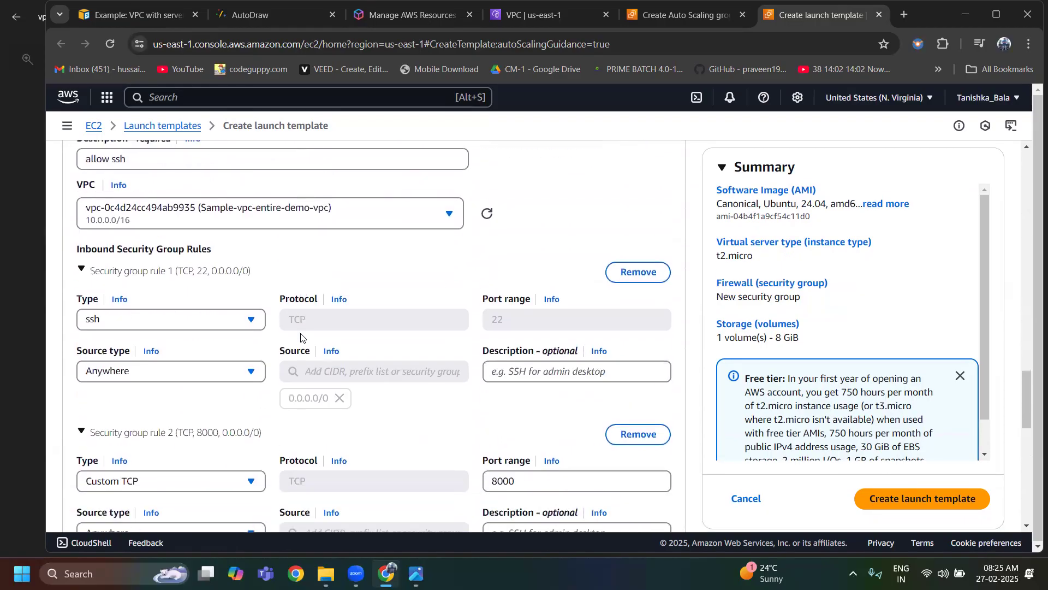
scroll(300, 337, down, 2)
scroll(300, 337, down, 10)
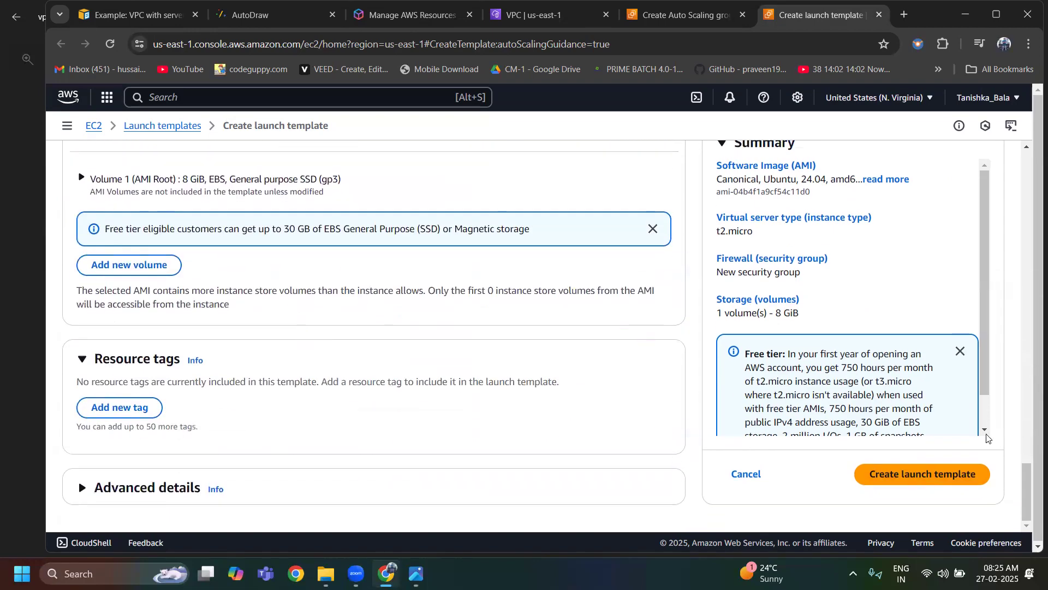
click(913, 477)
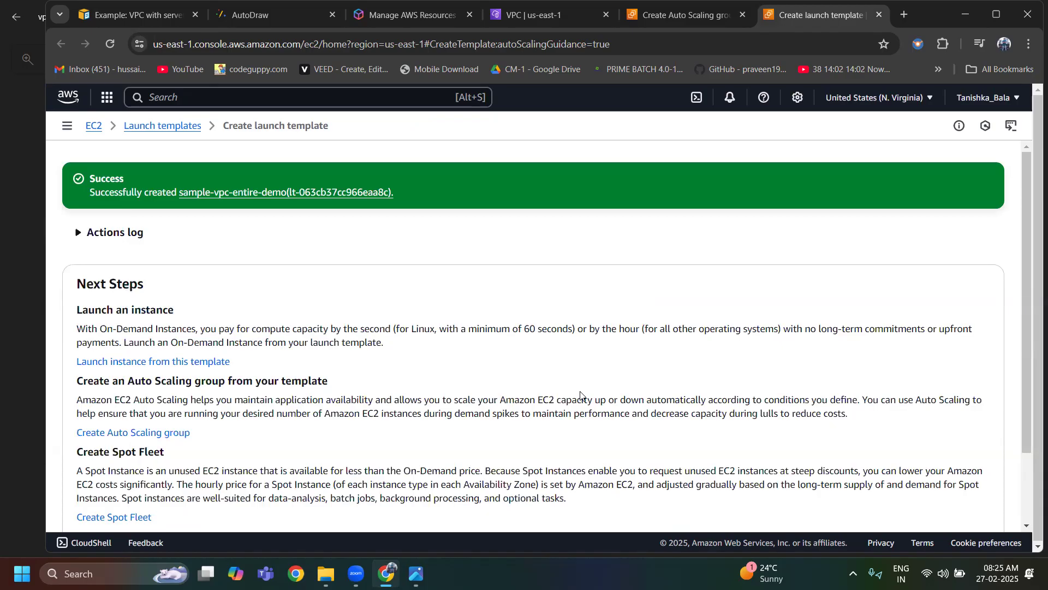
Step: Return to the Auto Scaling group creation page, reload it and name the group sample-vpc-demo
click(644, 15)
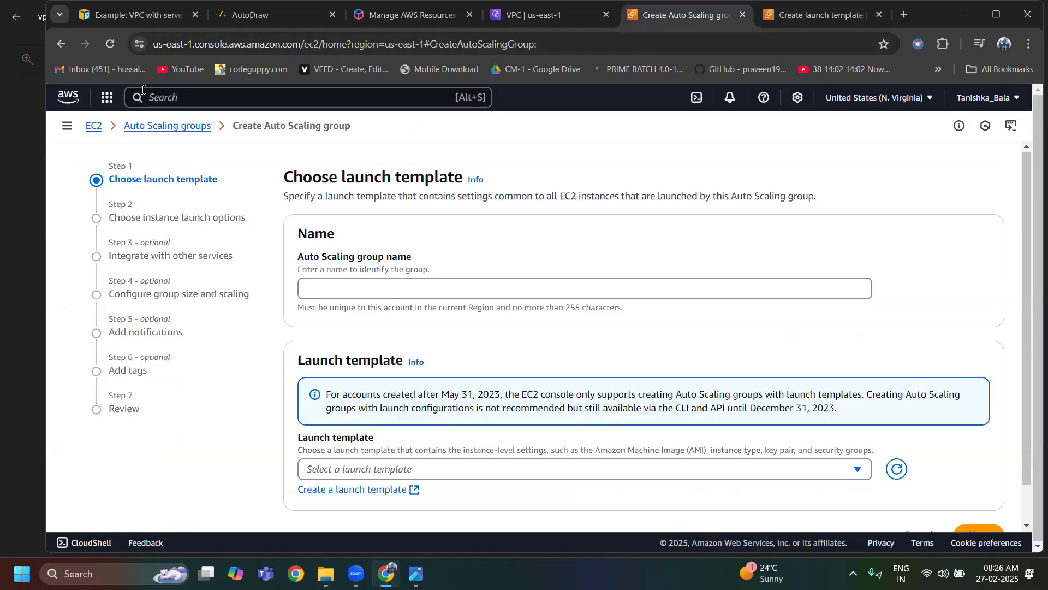
click(111, 48)
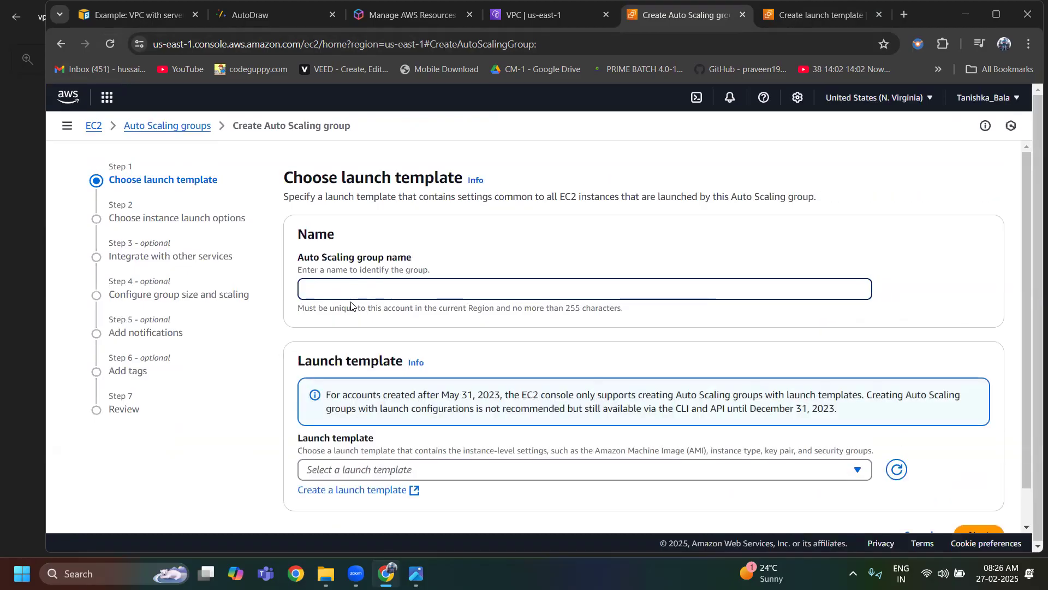
text(sample-vpc-)
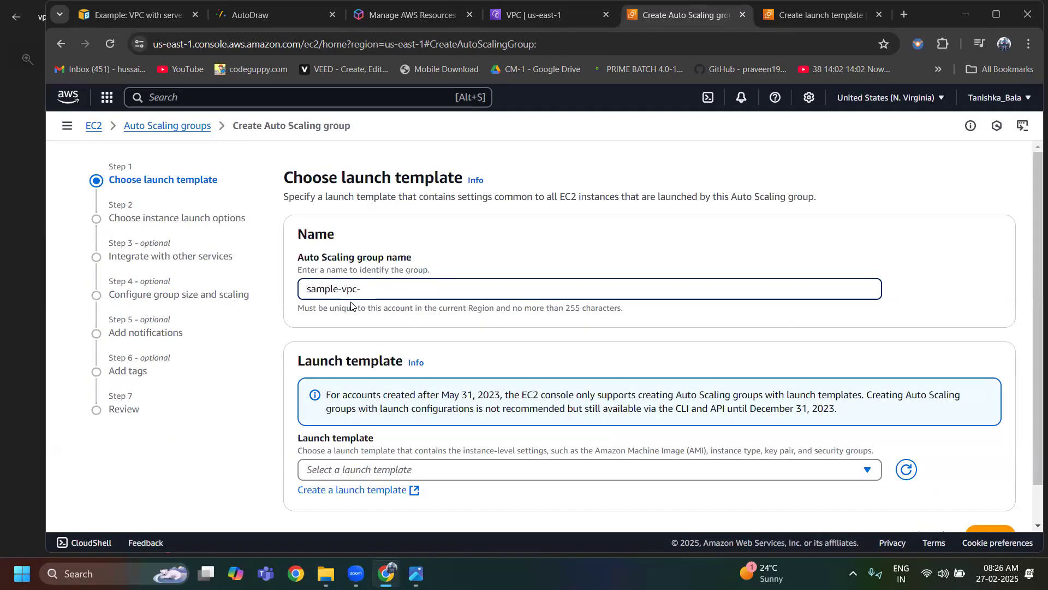
text(demo)
Step: Choose the launch template sample-vpc-entire-demo with version Latest (1) and continue to the instance launch options
scroll(470, 353, down, 1)
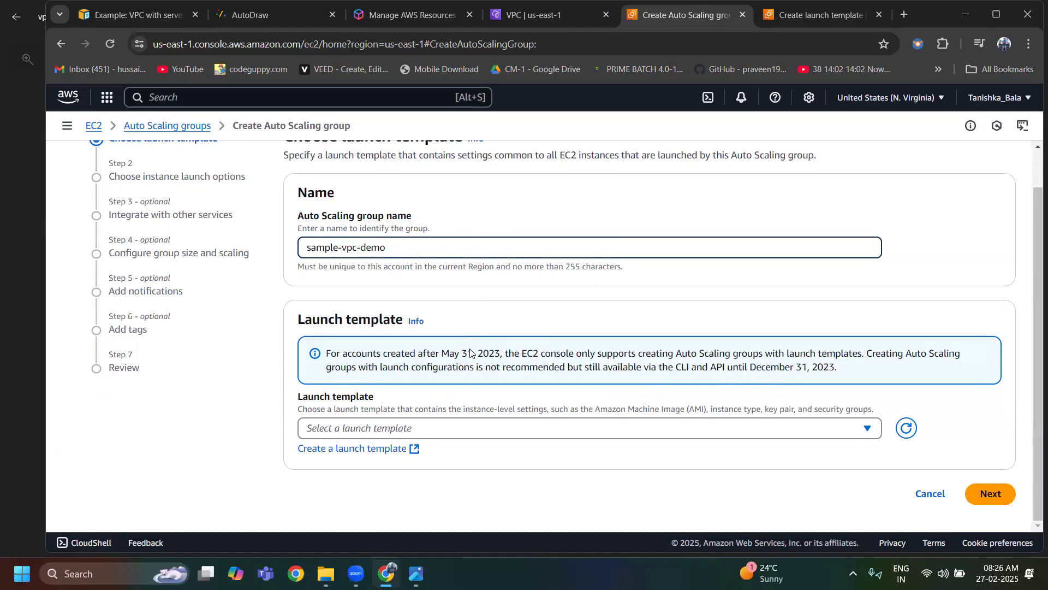
click(362, 430)
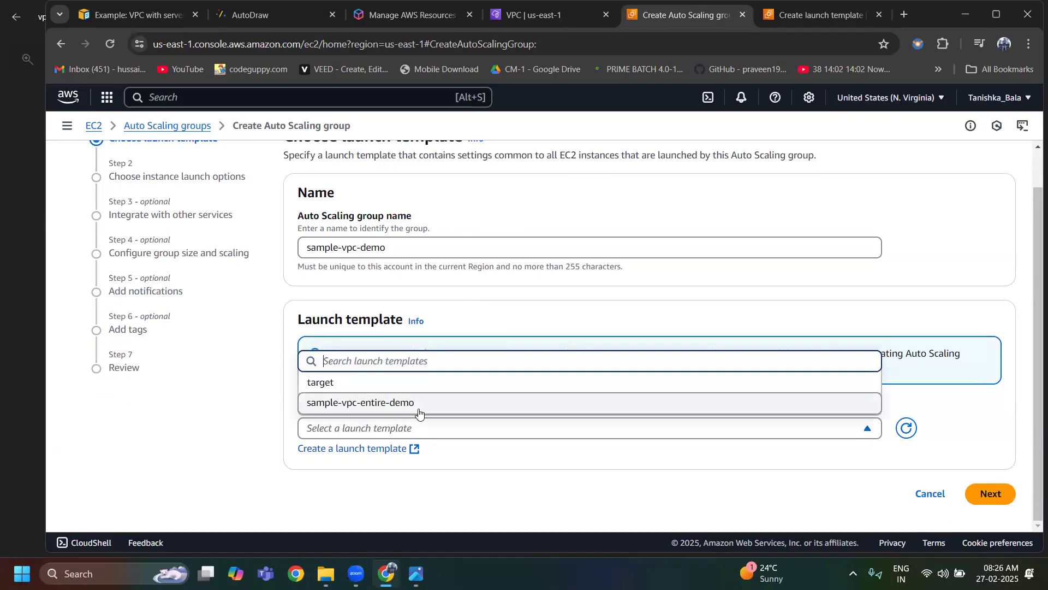
click(395, 407)
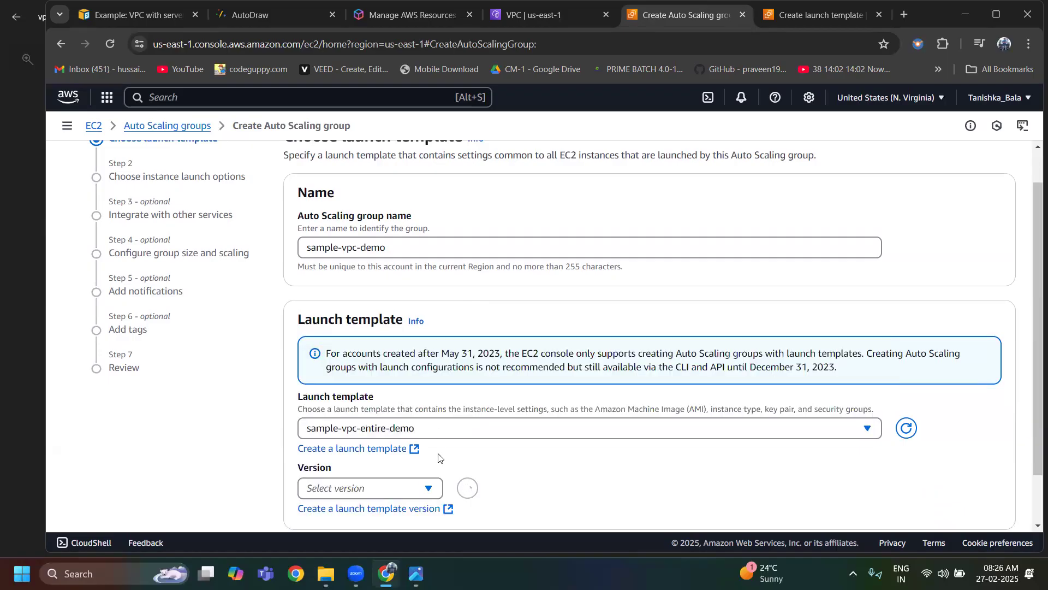
scroll(345, 378, down, 1)
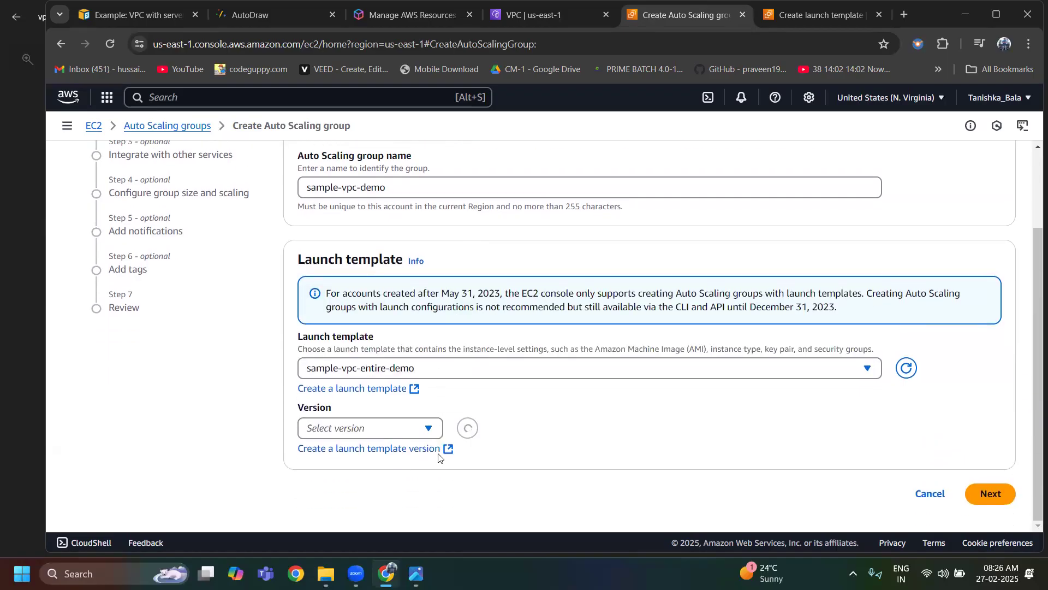
click(356, 429)
click(327, 364)
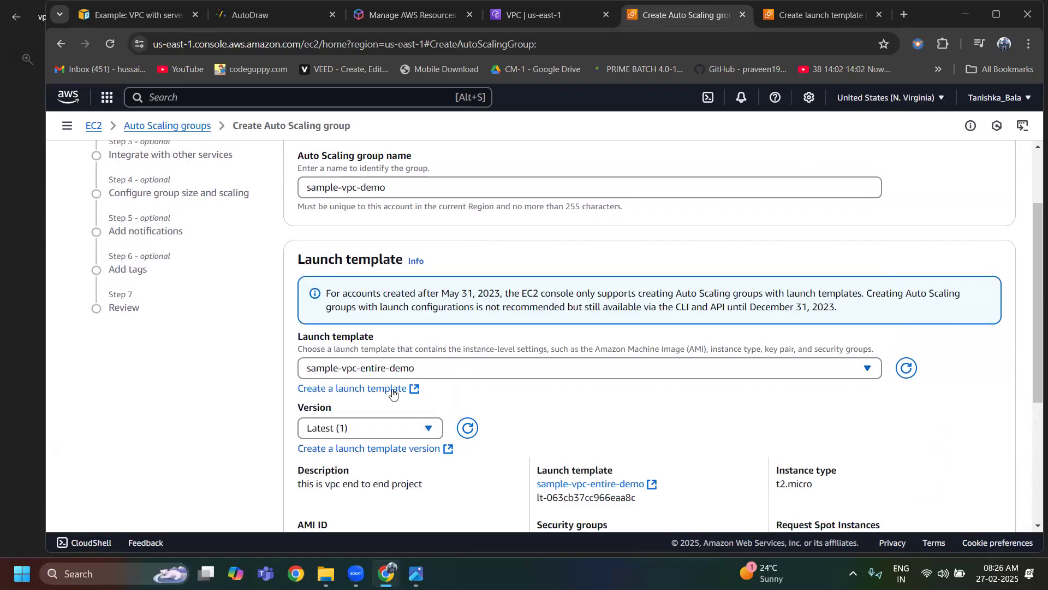
scroll(491, 383, down, 4)
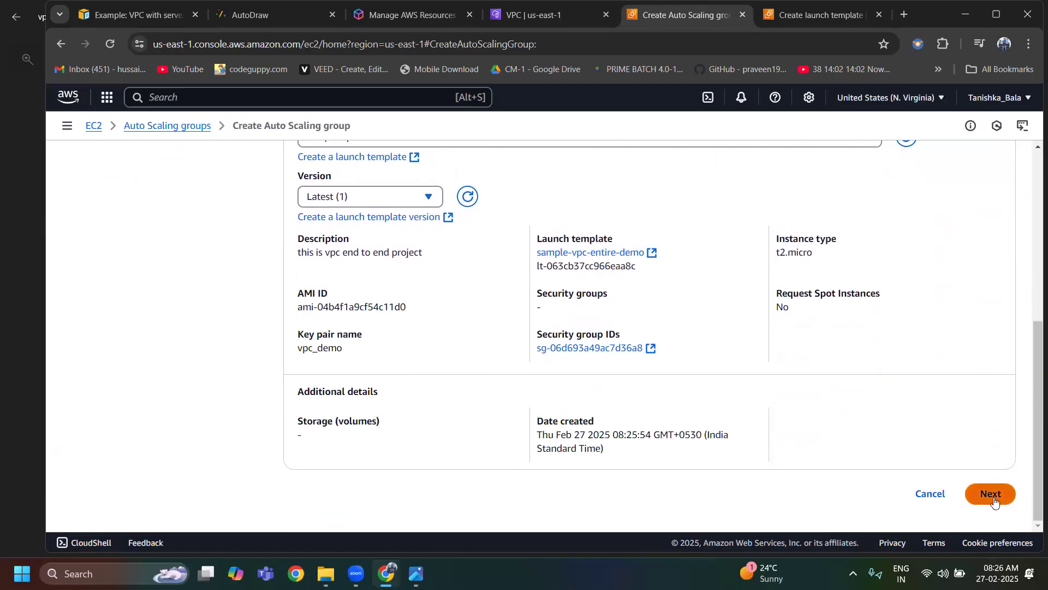
click(994, 498)
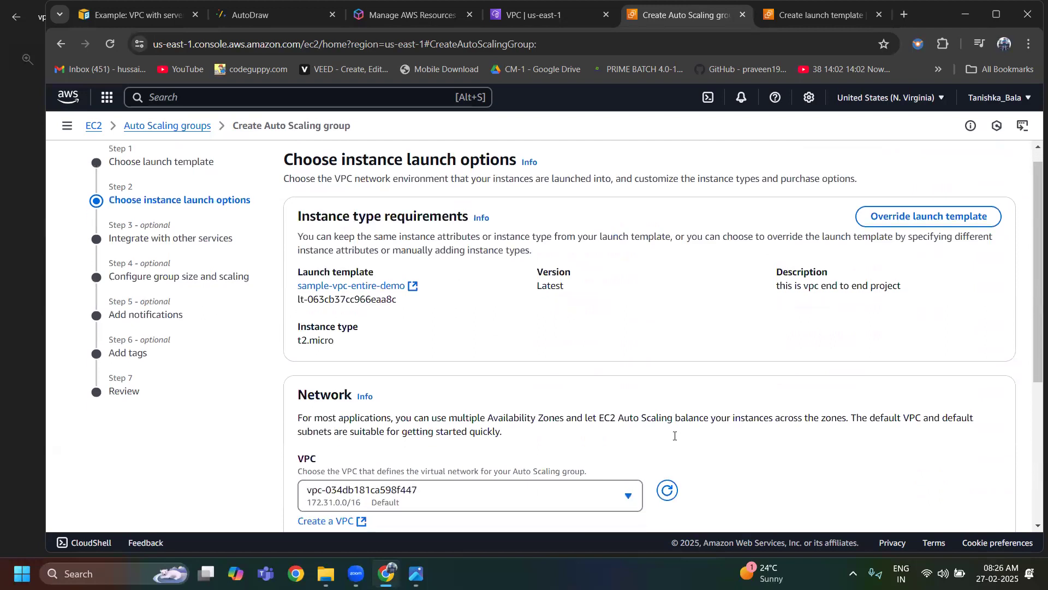
Step: Set the Auto Scaling group's network VPC to Sample-vpc-entire-demo-vpc
scroll(676, 437, down, 4)
scroll(676, 440, up, 1)
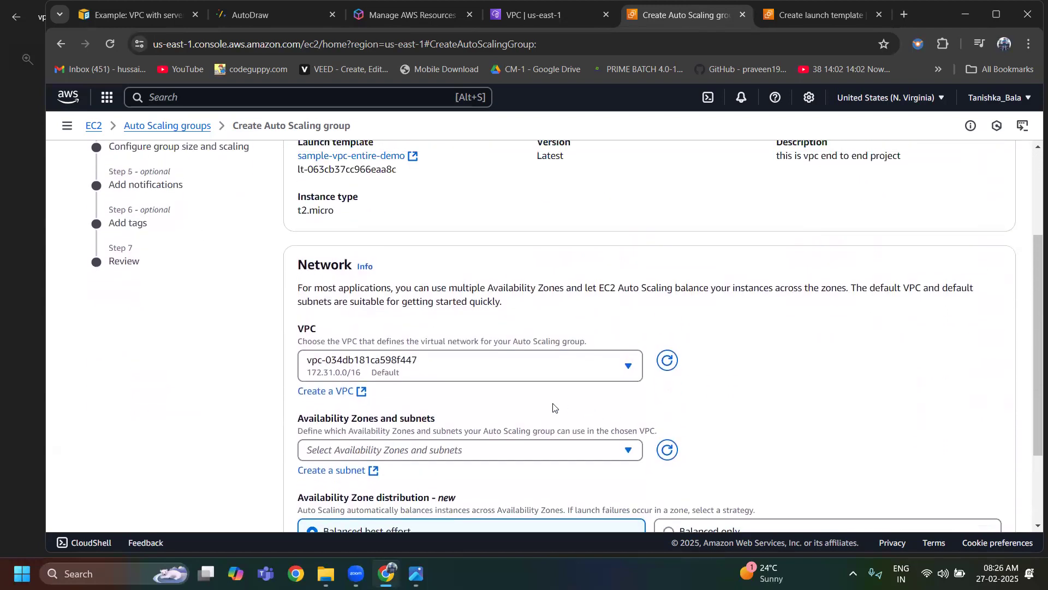
click(600, 376)
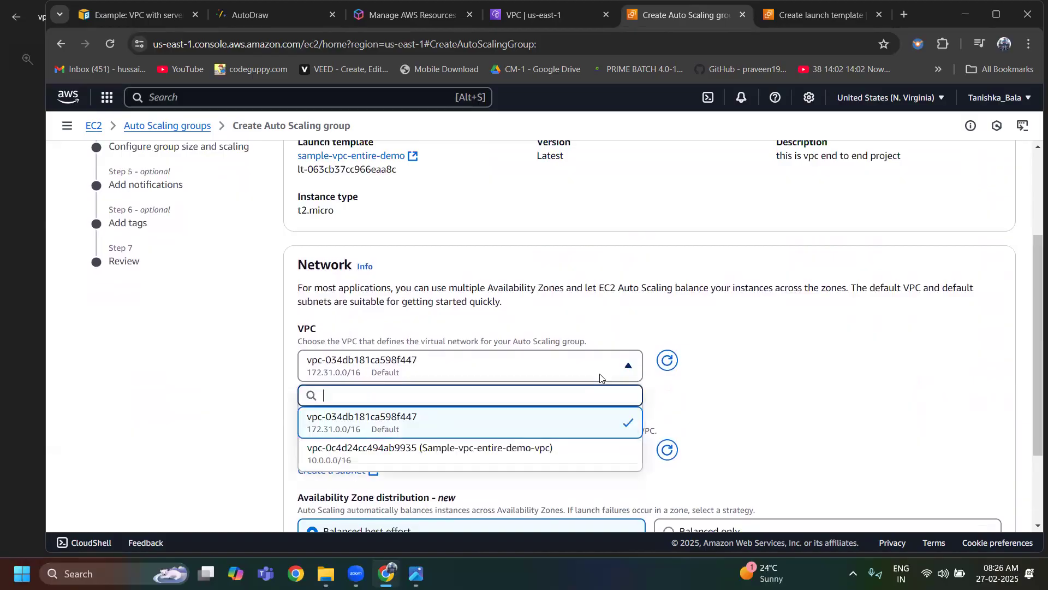
click(493, 459)
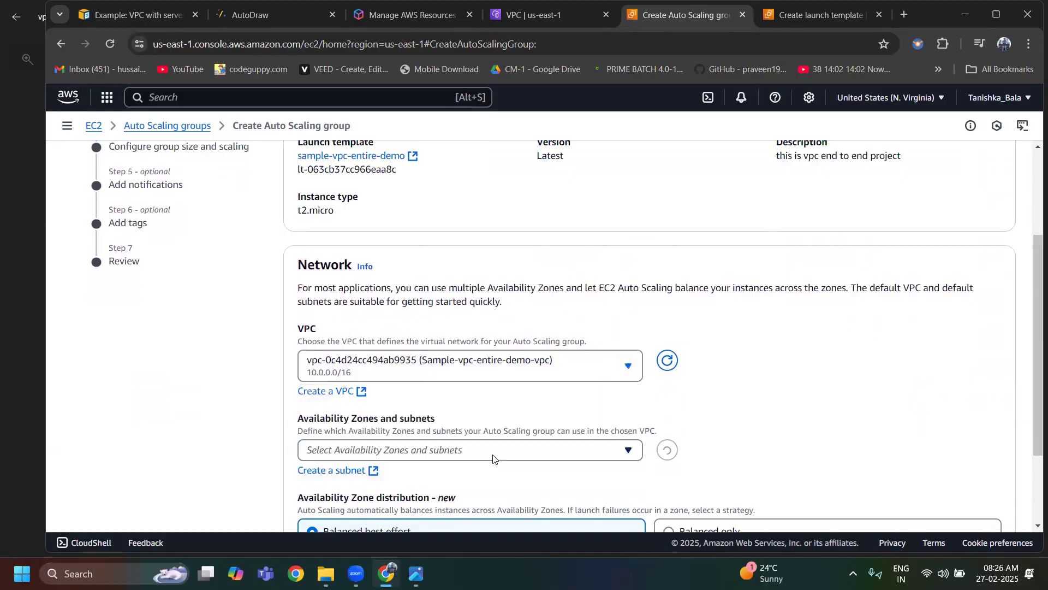
scroll(528, 450, down, 1)
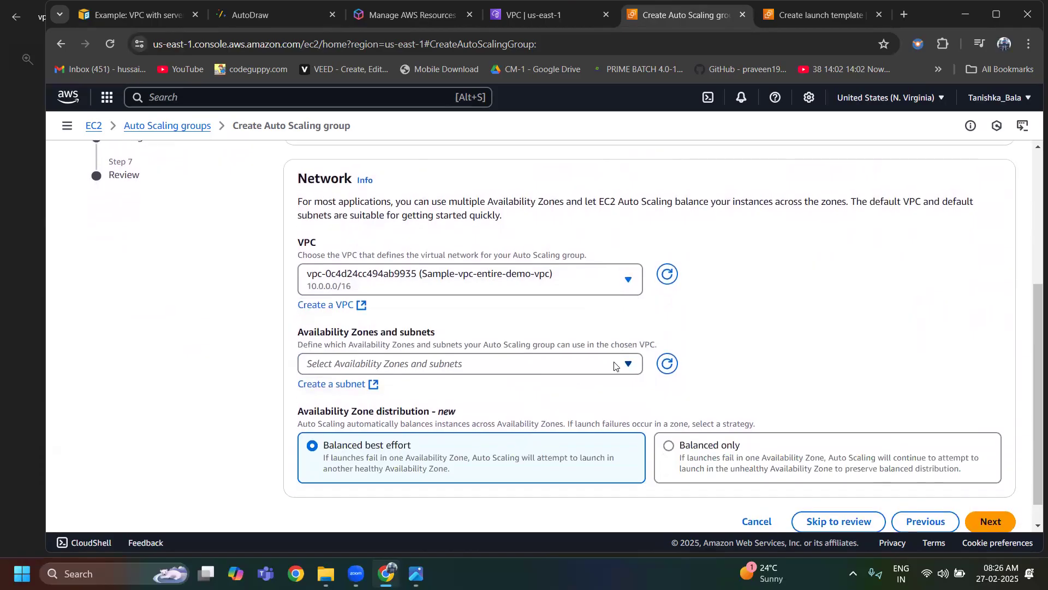
Step: Select the private1 subnet in us-east-1a and the private2 subnet in us-east-1b for the Auto Scaling group
click(614, 366)
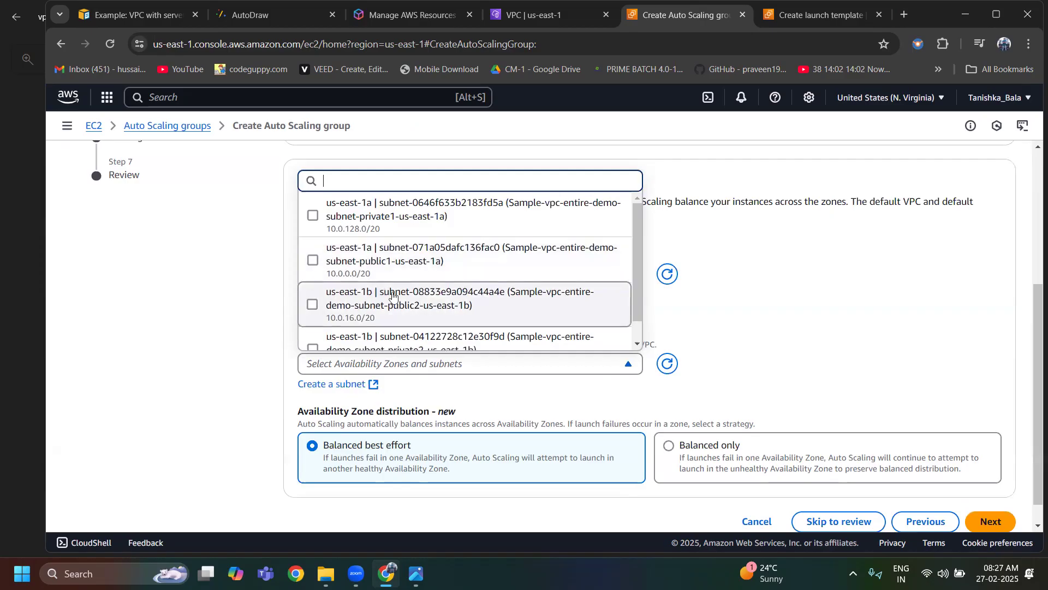
scroll(393, 295, down, 1)
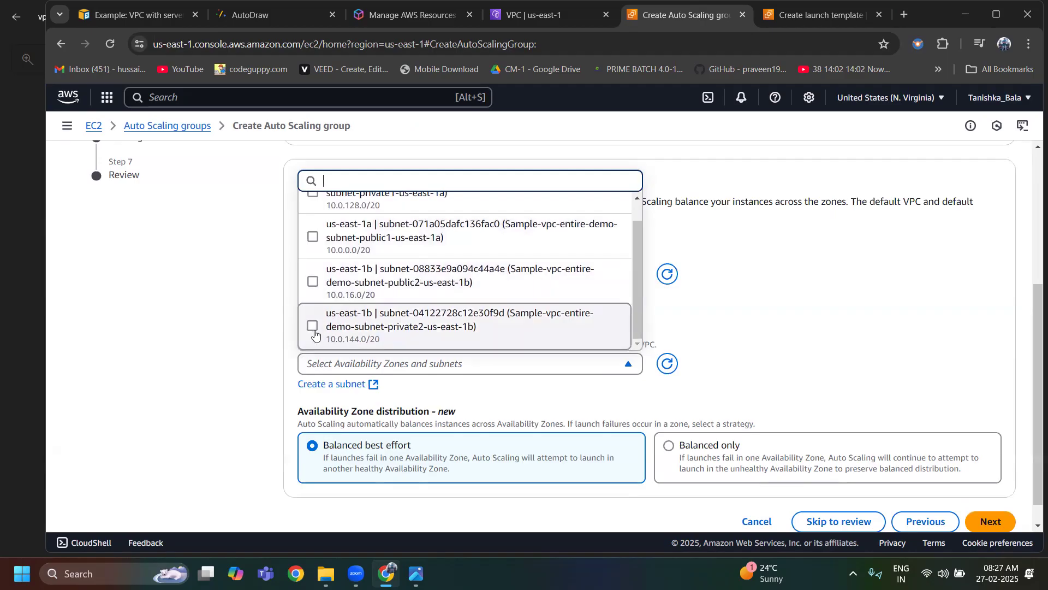
scroll(312, 316, up, 1)
click(314, 216)
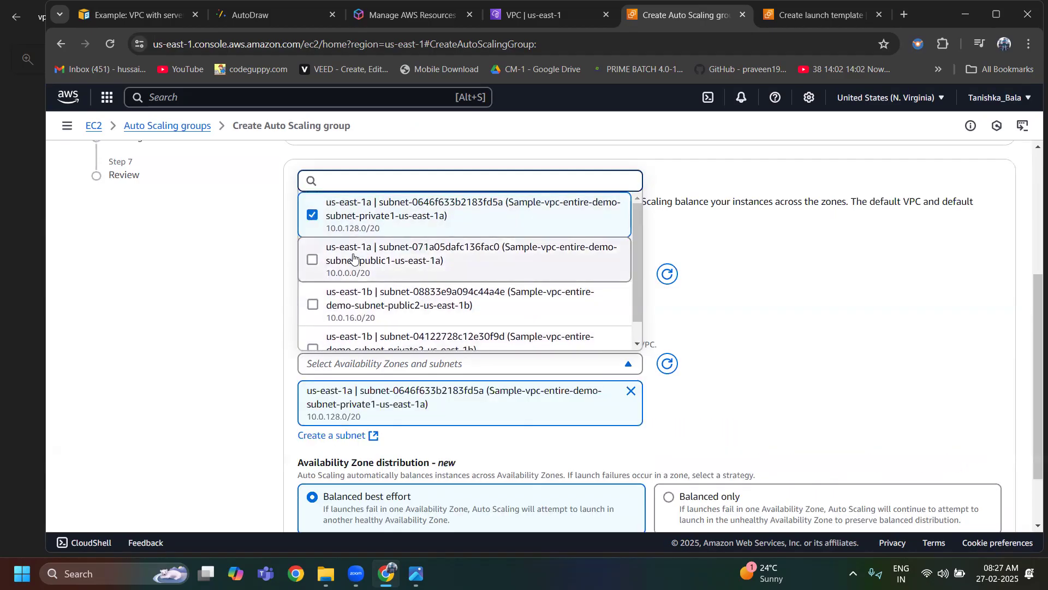
scroll(310, 306, down, 1)
click(312, 325)
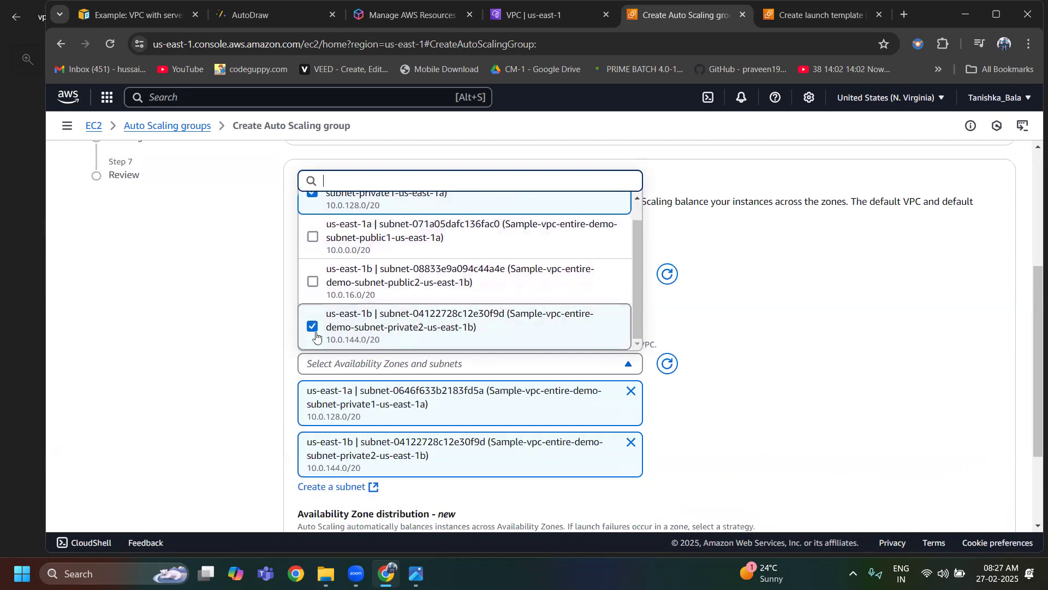
Step: Check the private subnets in the vpc-example-private-subnets.png diagram, return to the AWS console and continue with Balanced best effort distribution
click(417, 571)
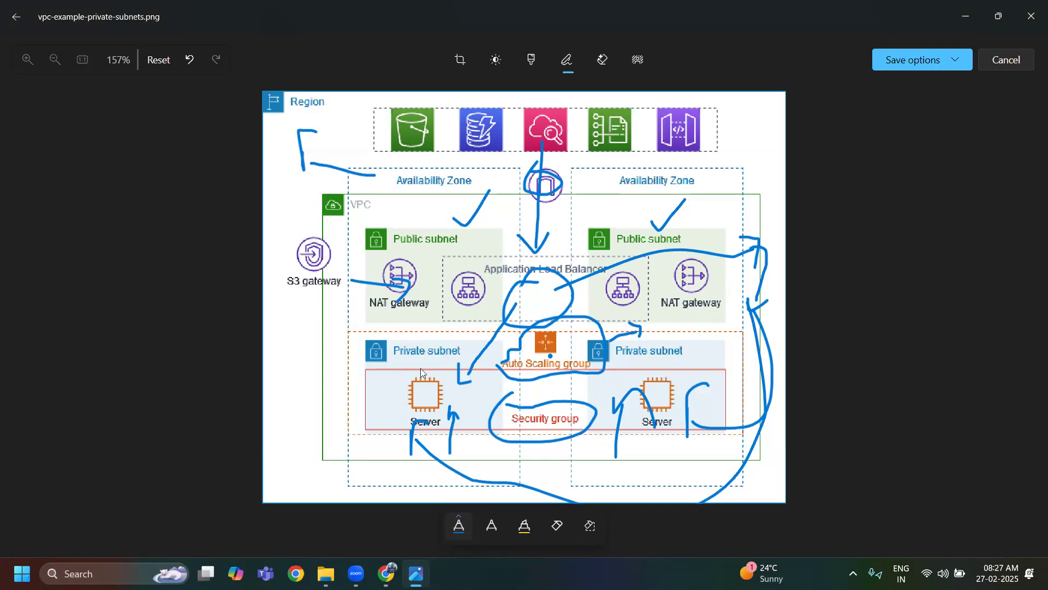
mouse_move(385, 572)
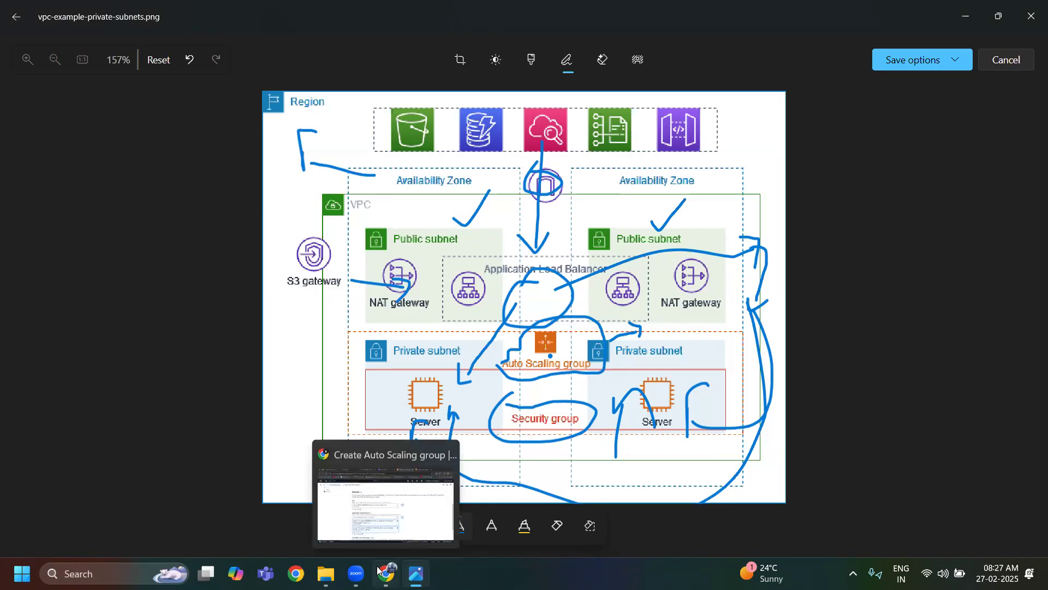
click(391, 498)
scroll(510, 431, down, 3)
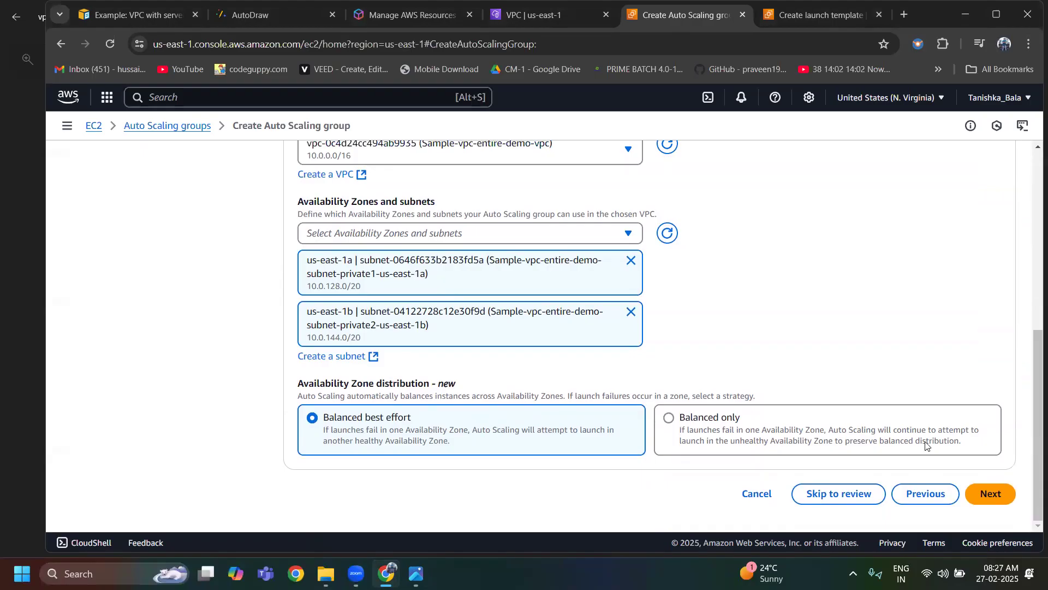
click(990, 494)
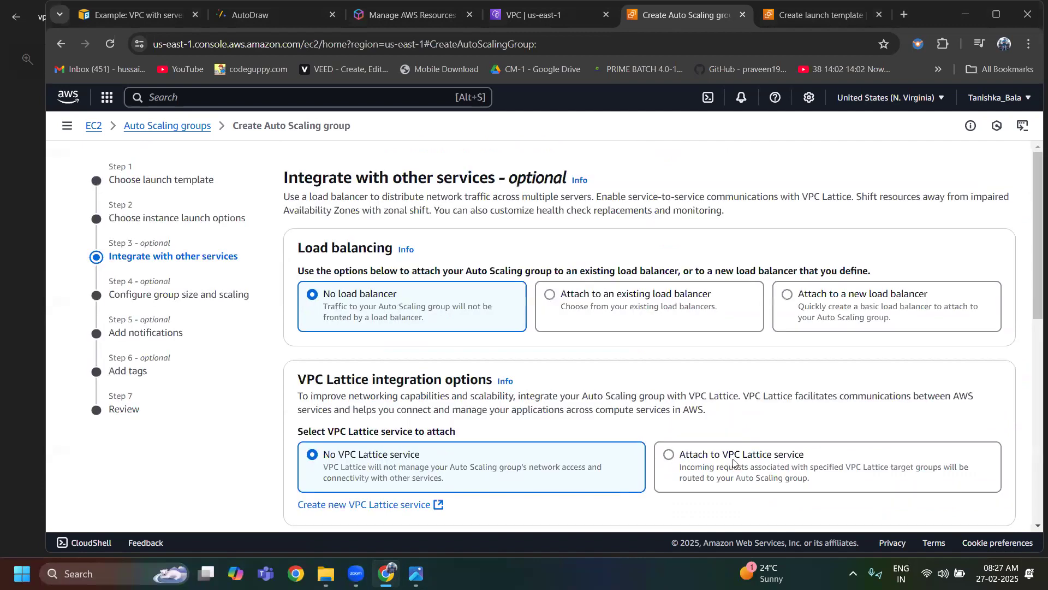
Step: Keep No load balancer, No VPC Lattice service and the default health checks, and continue to the group size and scaling settings
scroll(627, 404, down, 1)
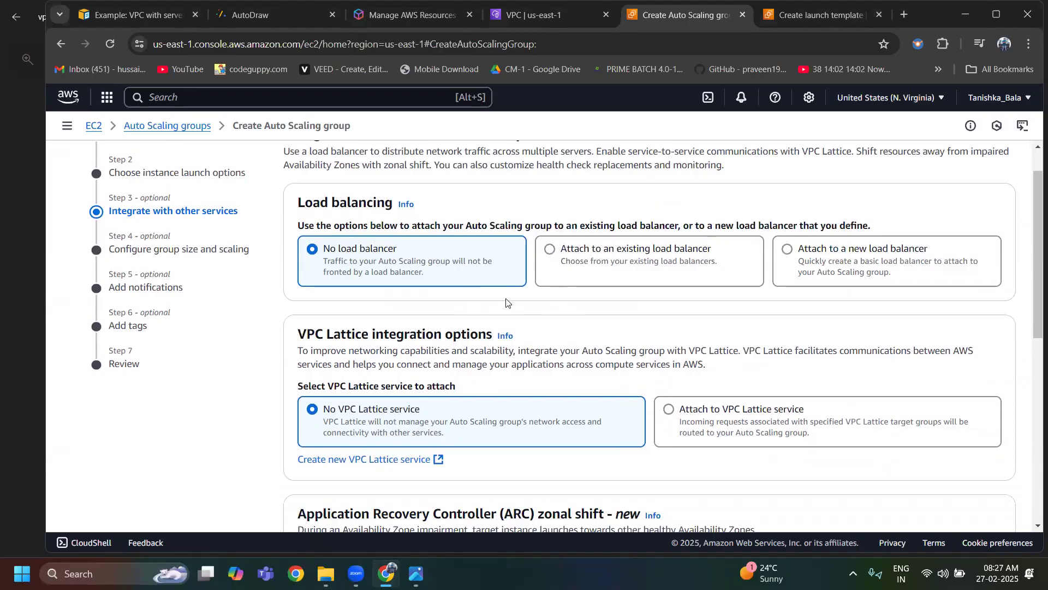
scroll(506, 303, down, 5)
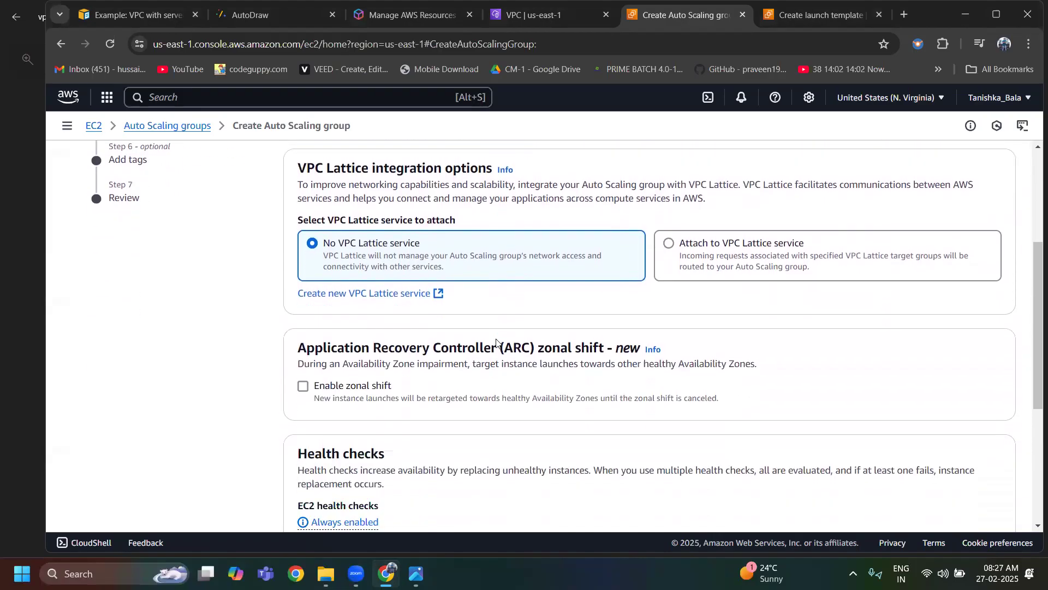
scroll(496, 343, down, 3)
scroll(391, 369, down, 1)
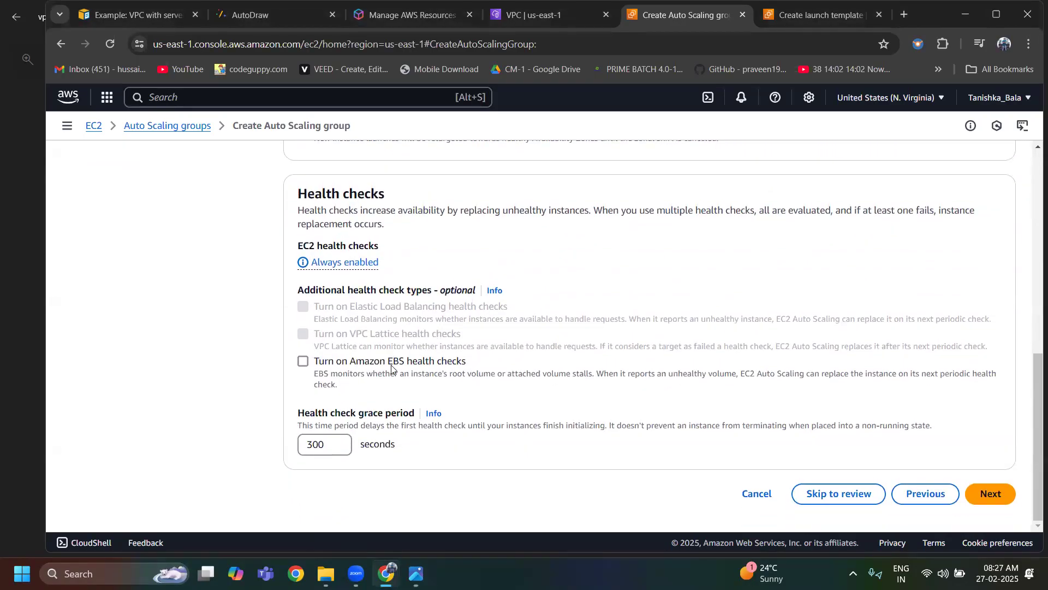
scroll(391, 369, up, 6)
scroll(391, 369, up, 3)
scroll(391, 369, down, 9)
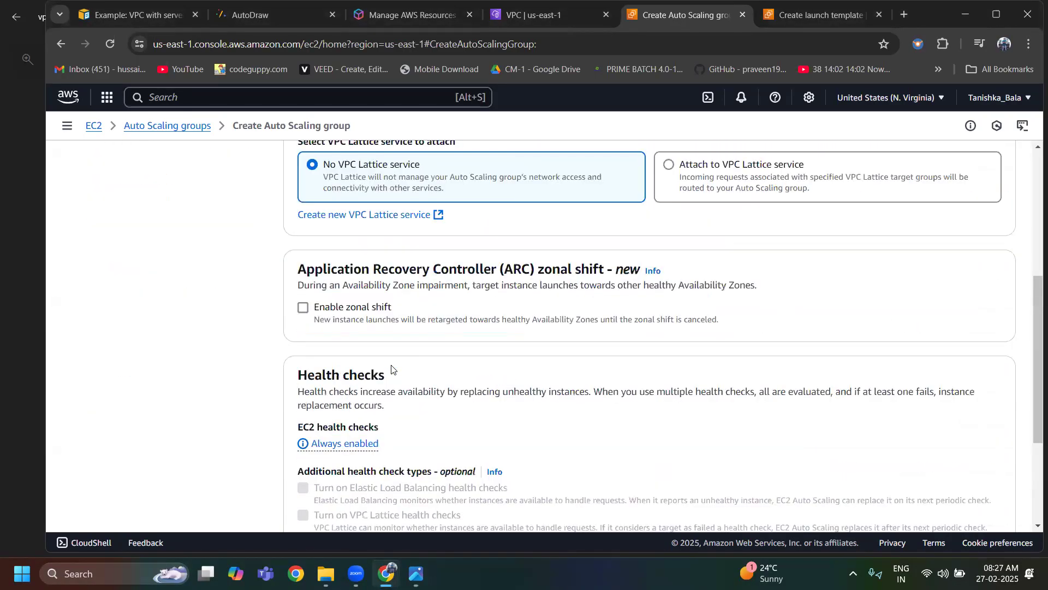
click(993, 497)
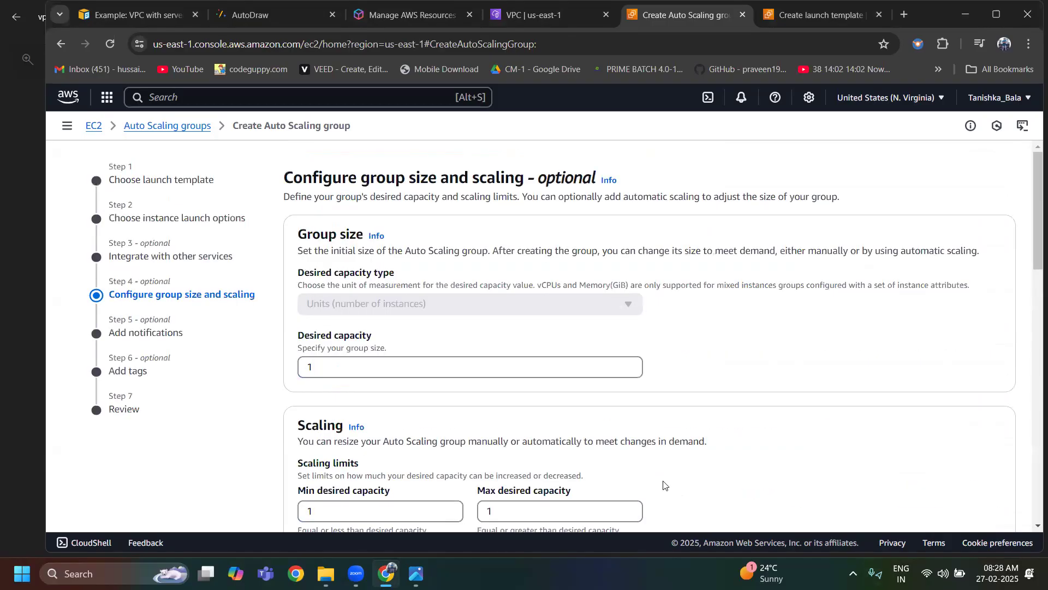
Step: Set the group's desired capacity to 2 and its maximum desired capacity to 4
scroll(458, 431, down, 3)
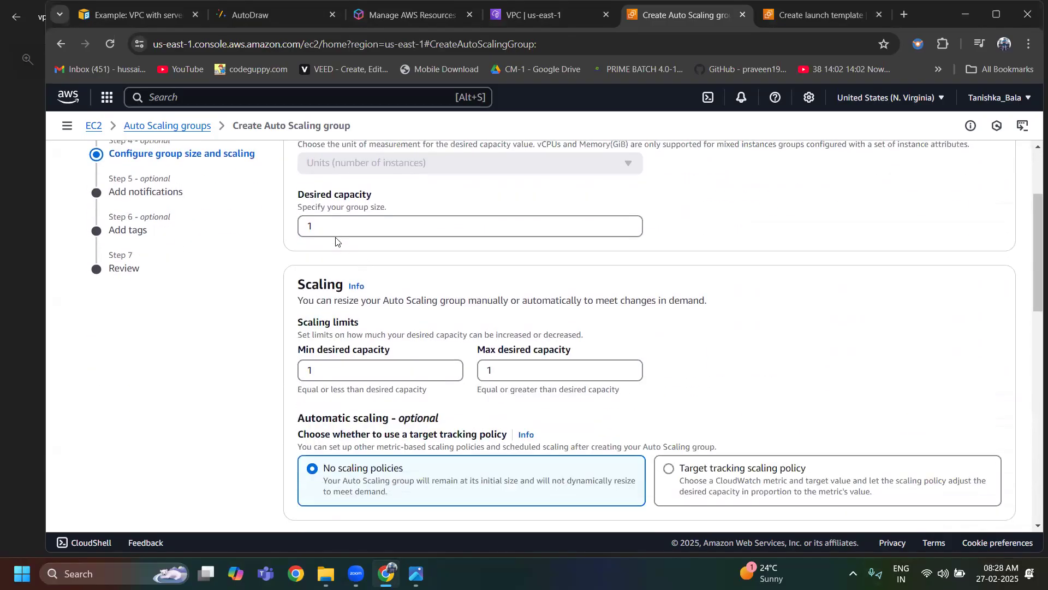
click(328, 230)
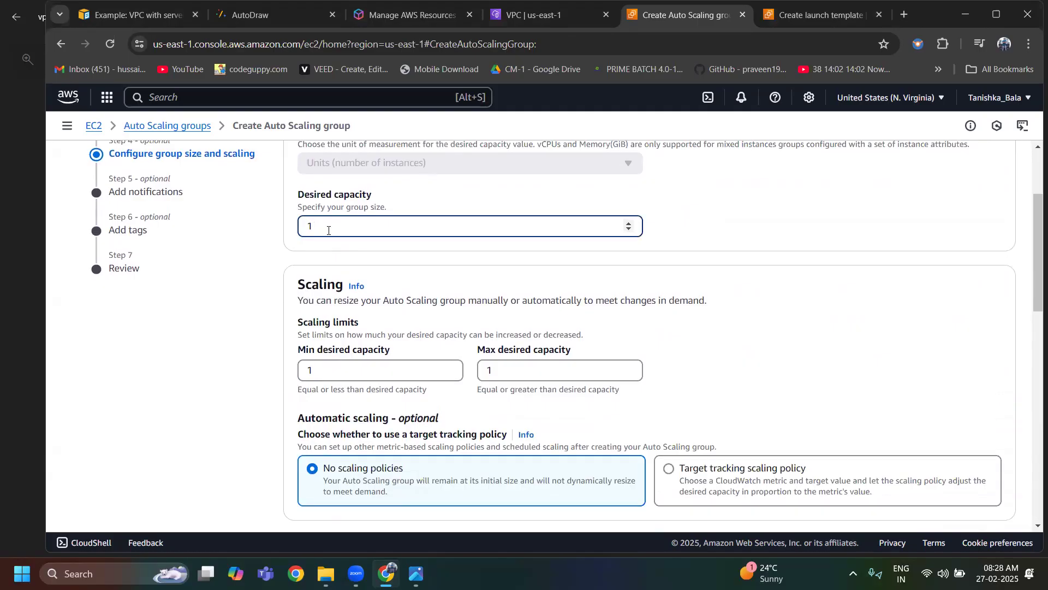
key(BackSpace)
text(2)
click(629, 368)
click(629, 368)
scroll(614, 404, down, 1)
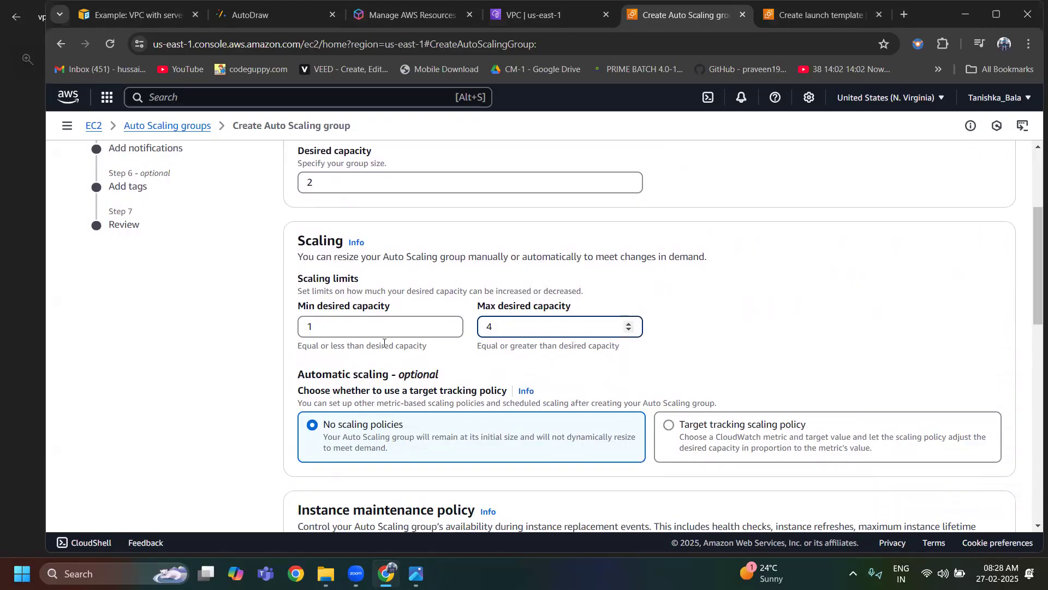
scroll(444, 361, down, 2)
scroll(444, 361, up, 4)
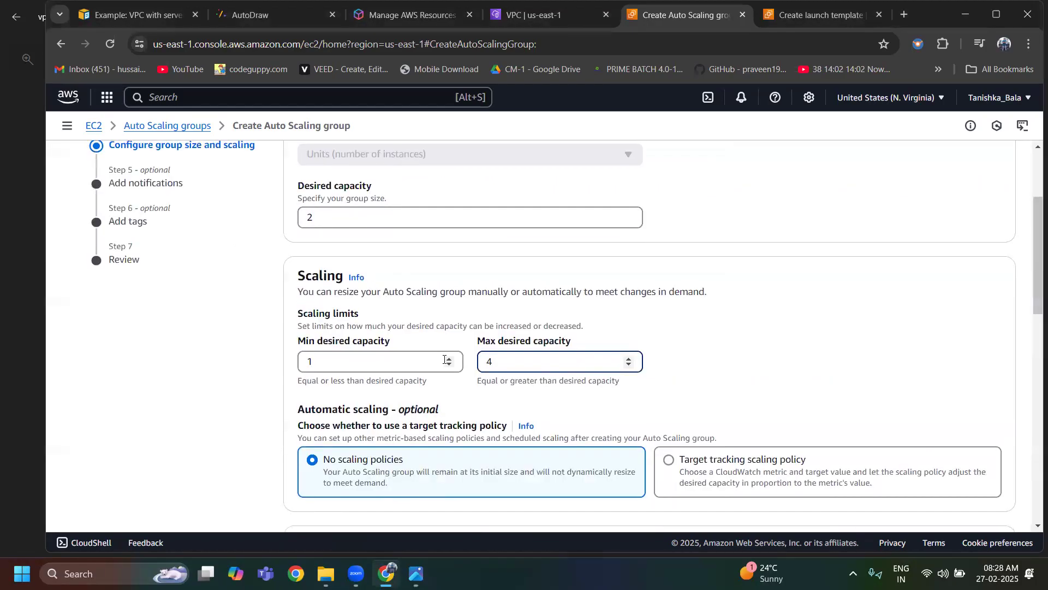
Step: Keep the default maintenance, capacity and additional settings, and proceed to the review without adding notifications or tags
scroll(443, 360, down, 6)
scroll(444, 361, down, 5)
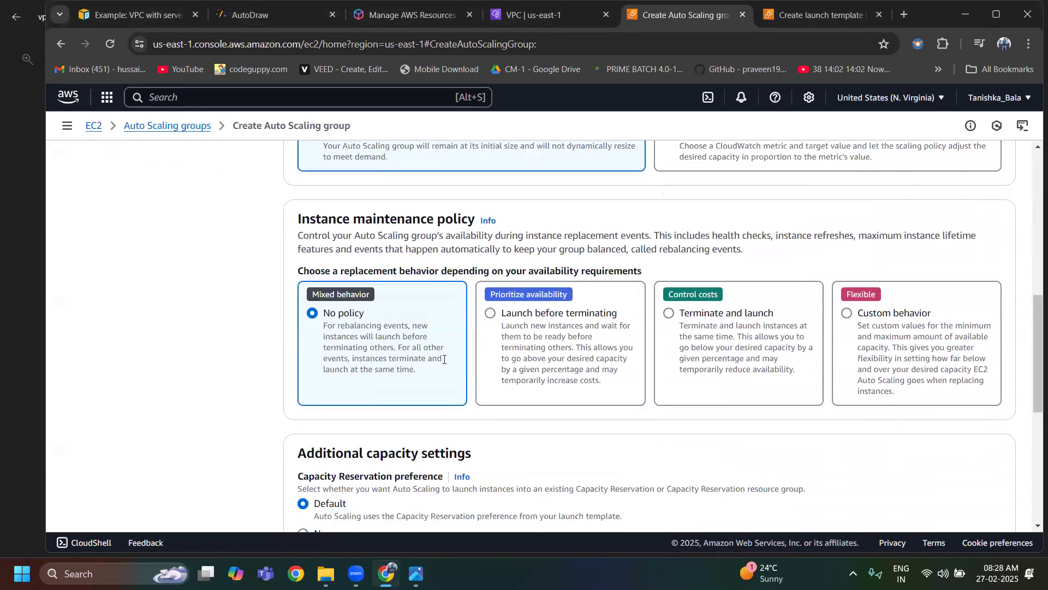
scroll(444, 361, down, 4)
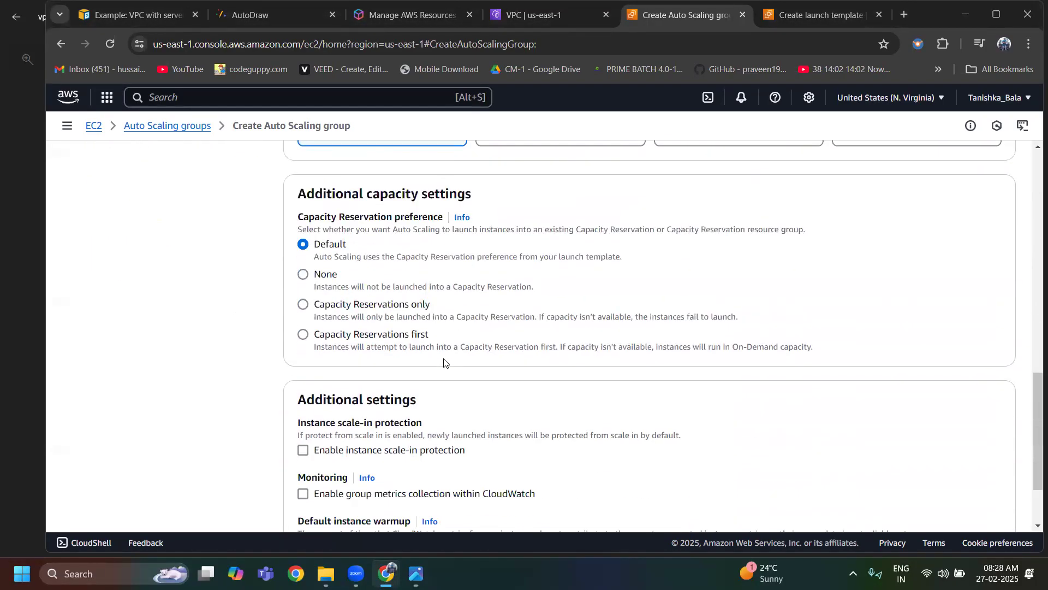
click(988, 498)
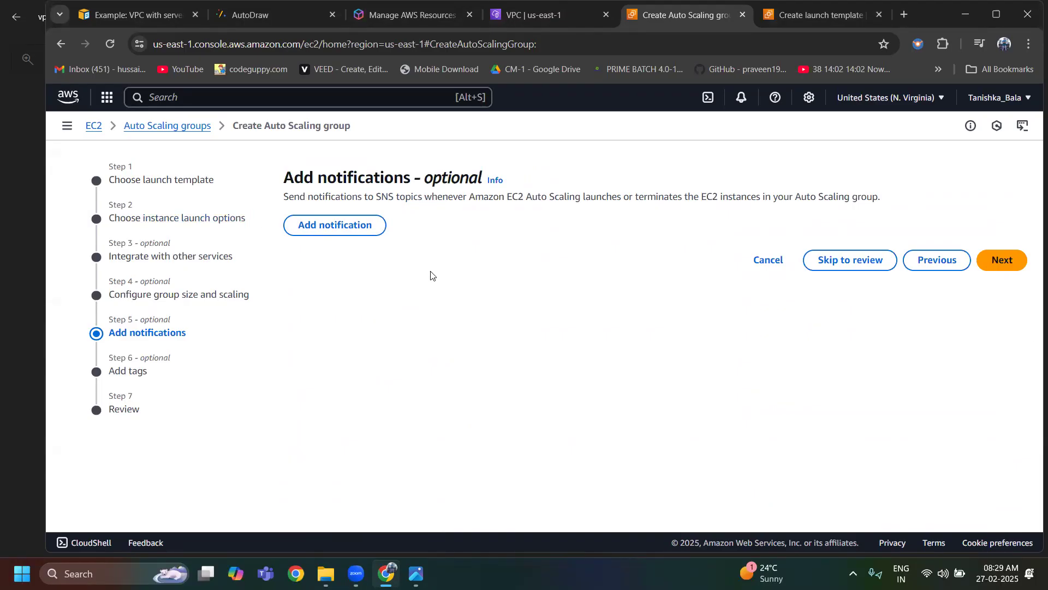
click(1005, 259)
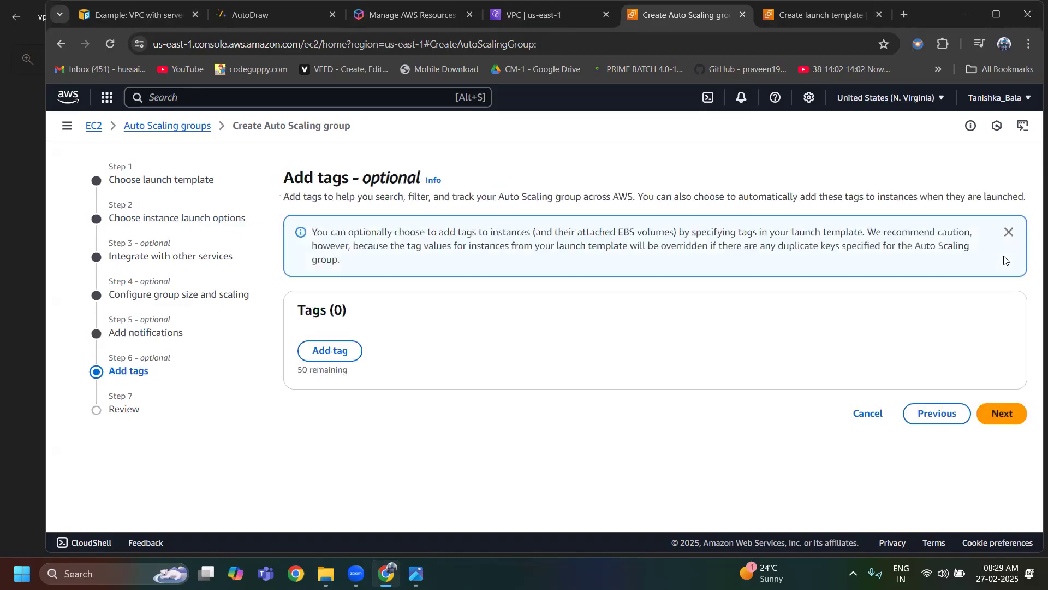
click(1001, 416)
Step: Review the network, group size and scaling settings, and create the sample-vpc-demo Auto Scaling group
scroll(739, 435, down, 2)
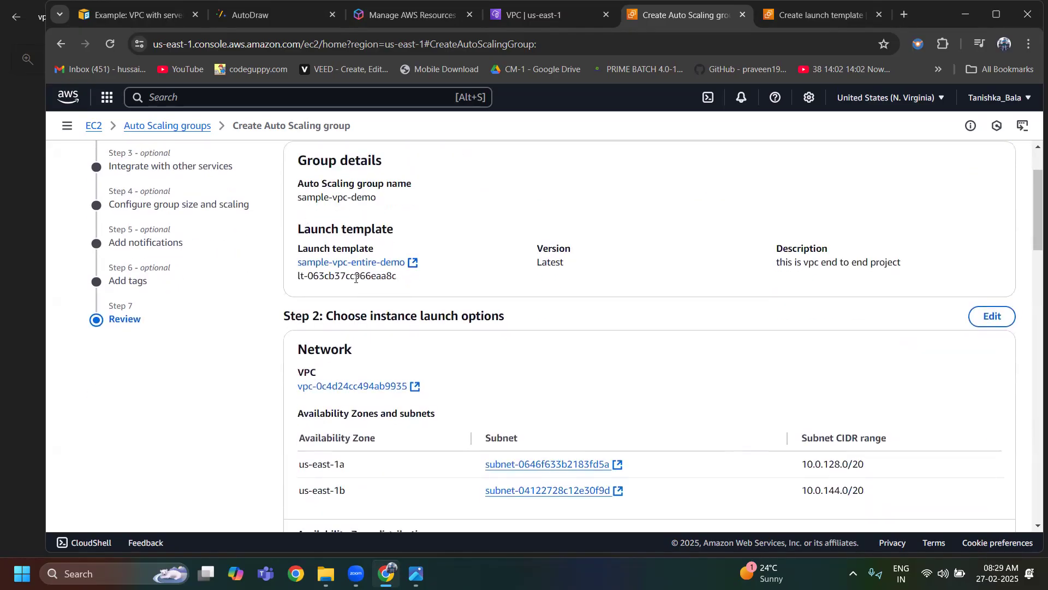
scroll(438, 304, down, 2)
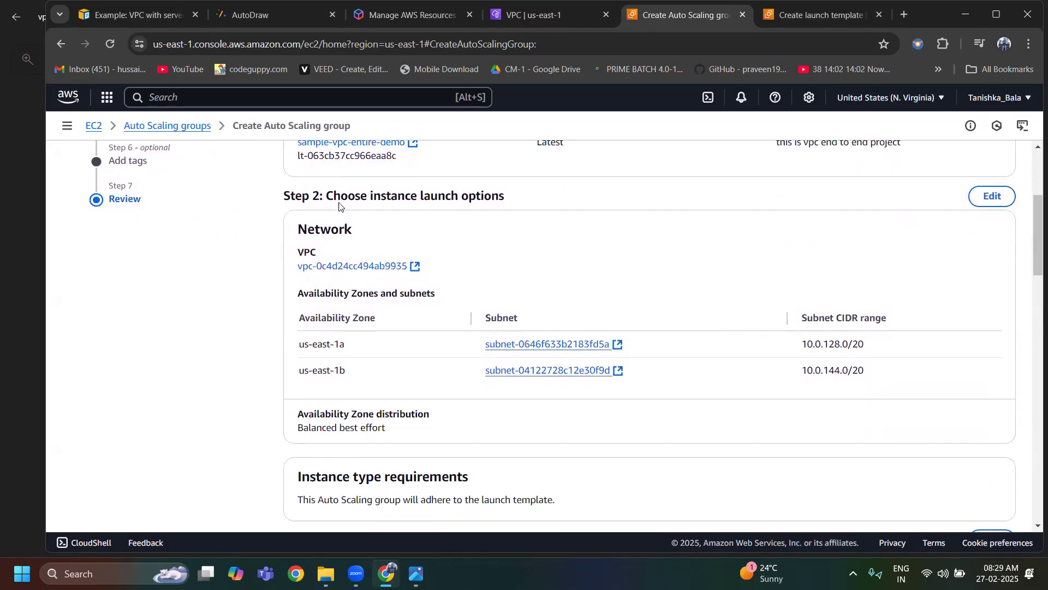
scroll(402, 257, down, 2)
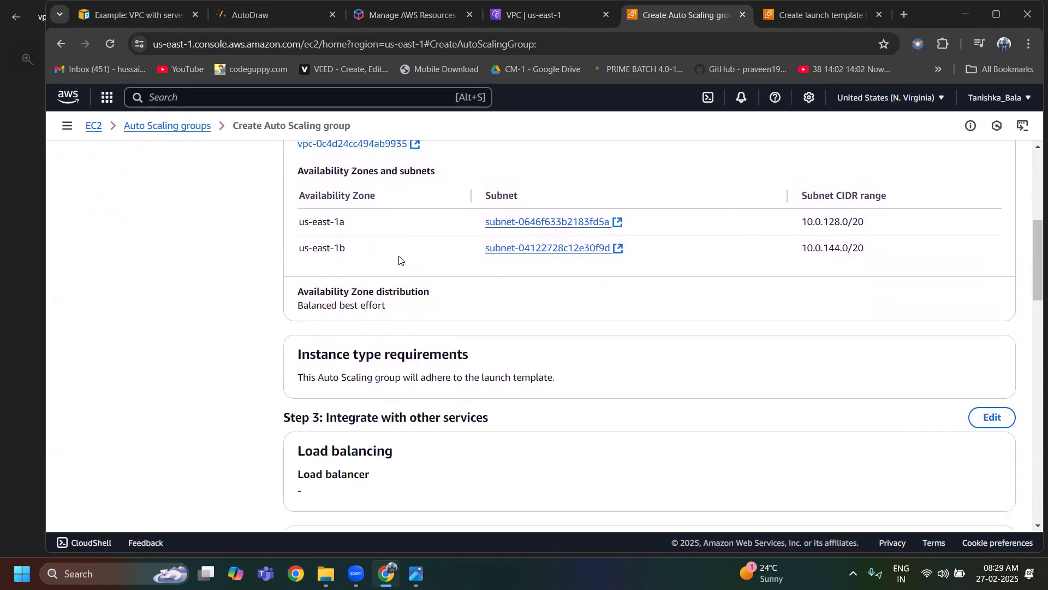
scroll(371, 249, up, 1)
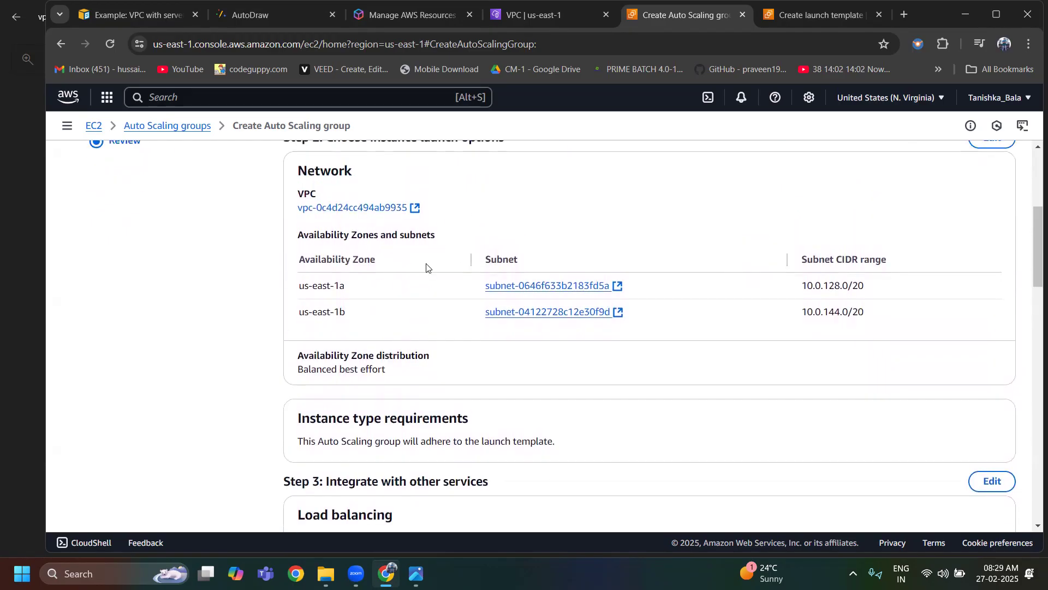
scroll(440, 325, down, 2)
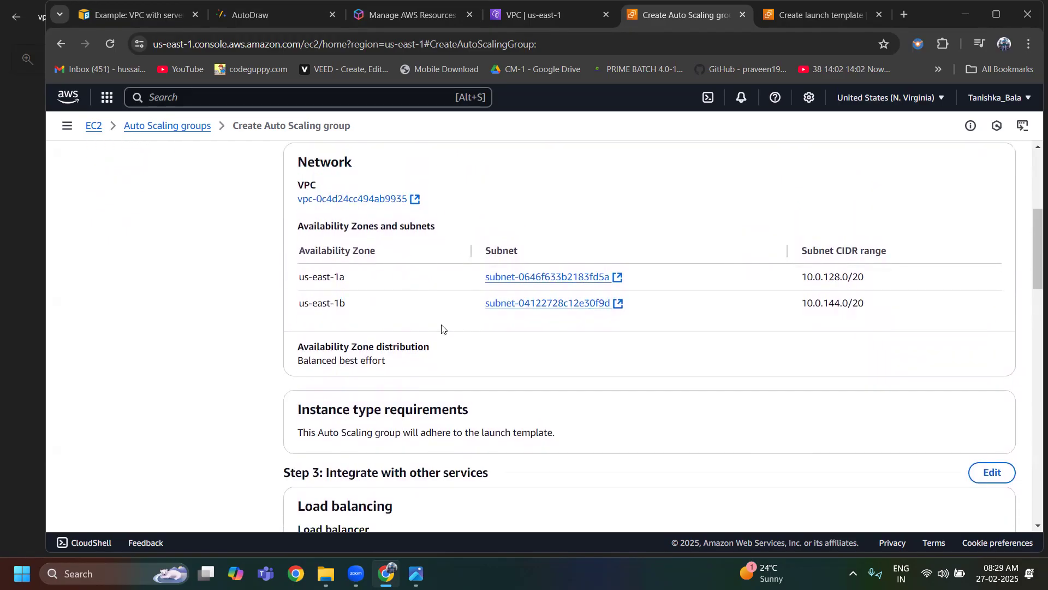
scroll(480, 281, down, 3)
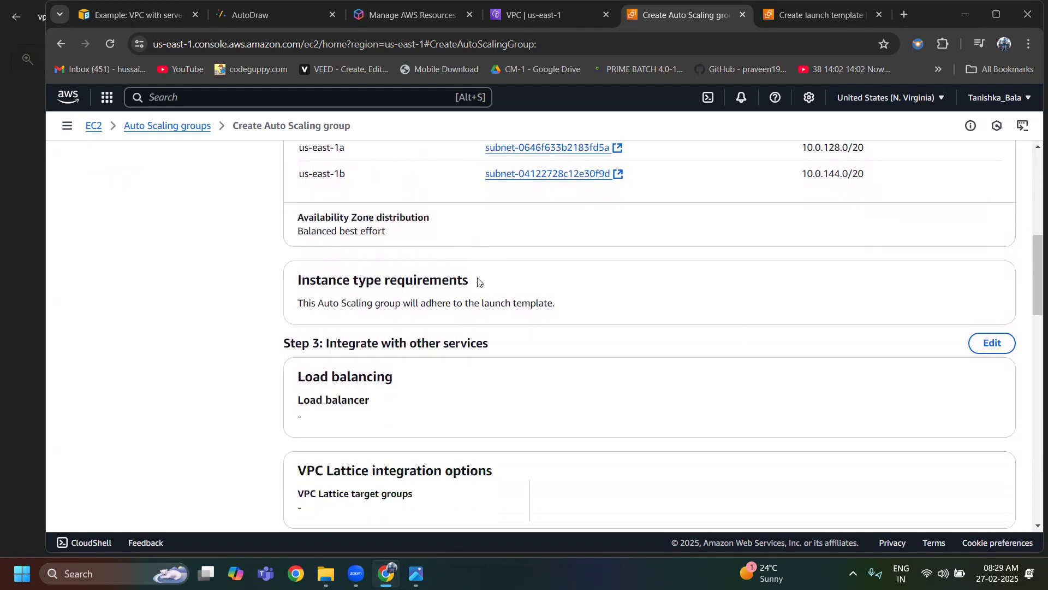
scroll(479, 282, down, 5)
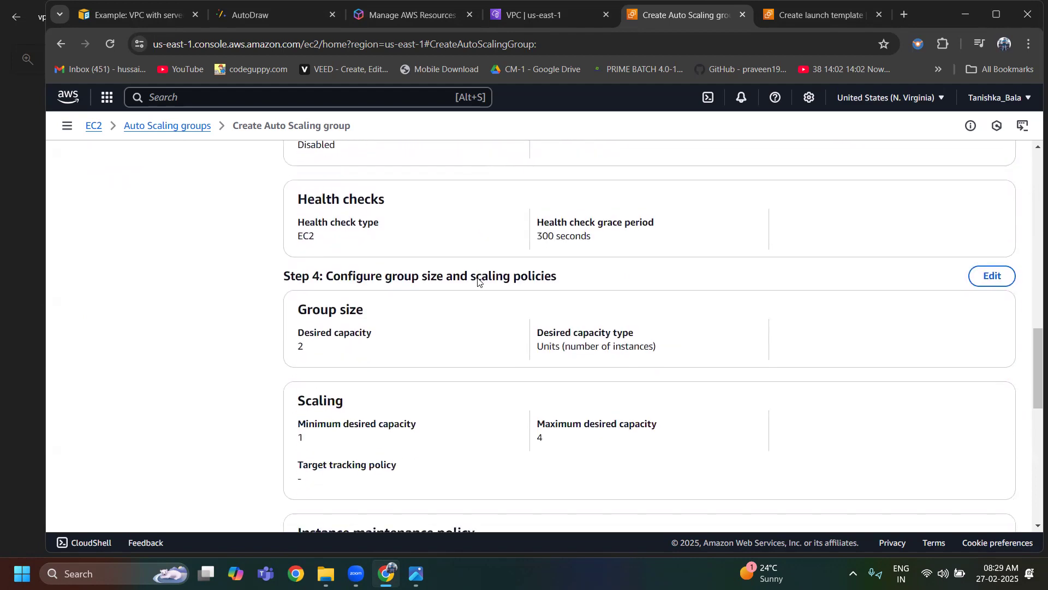
scroll(478, 281, down, 3)
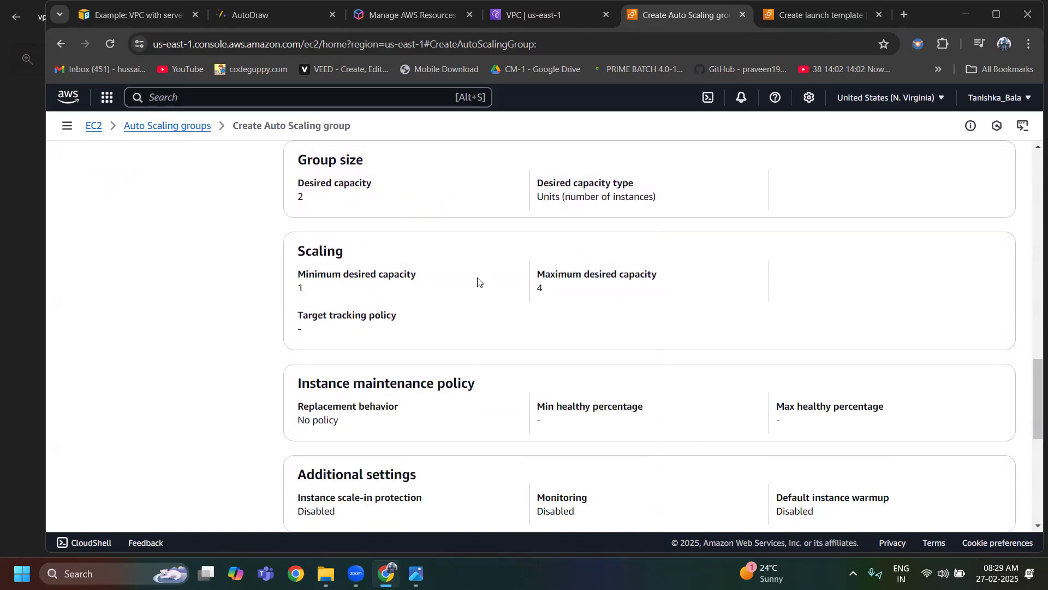
scroll(477, 289, down, 10)
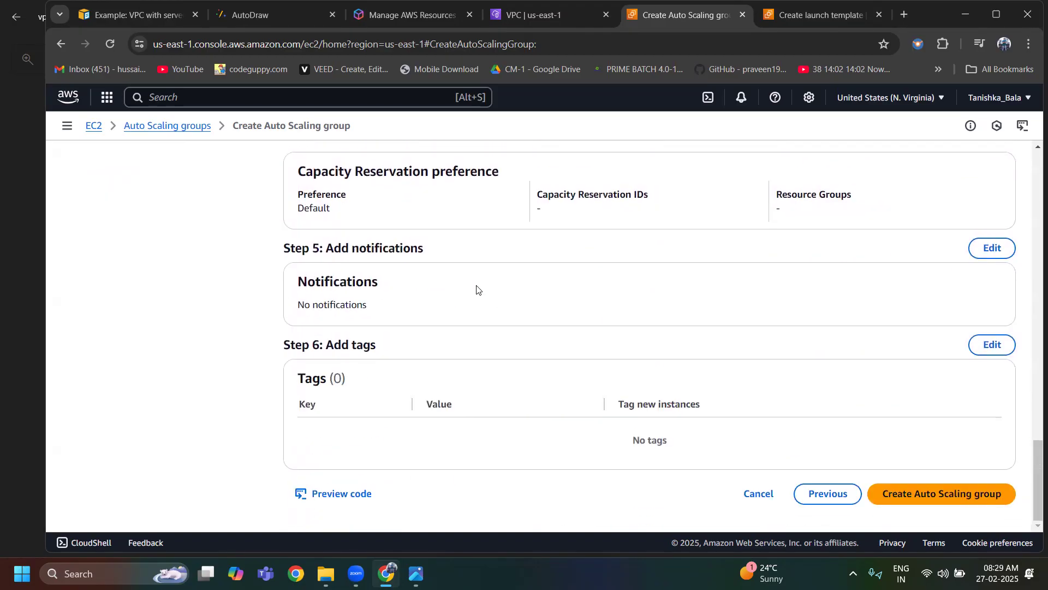
click(936, 493)
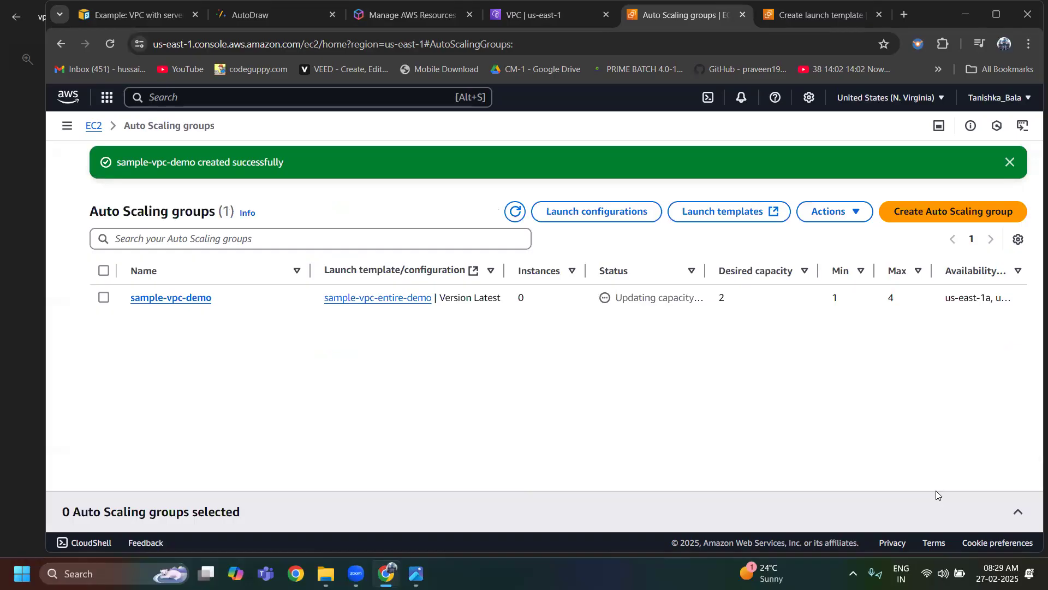
Step: Reload the Auto Scaling groups list and check the instance count and status of sample-vpc-demo
mouse_move(775, 574)
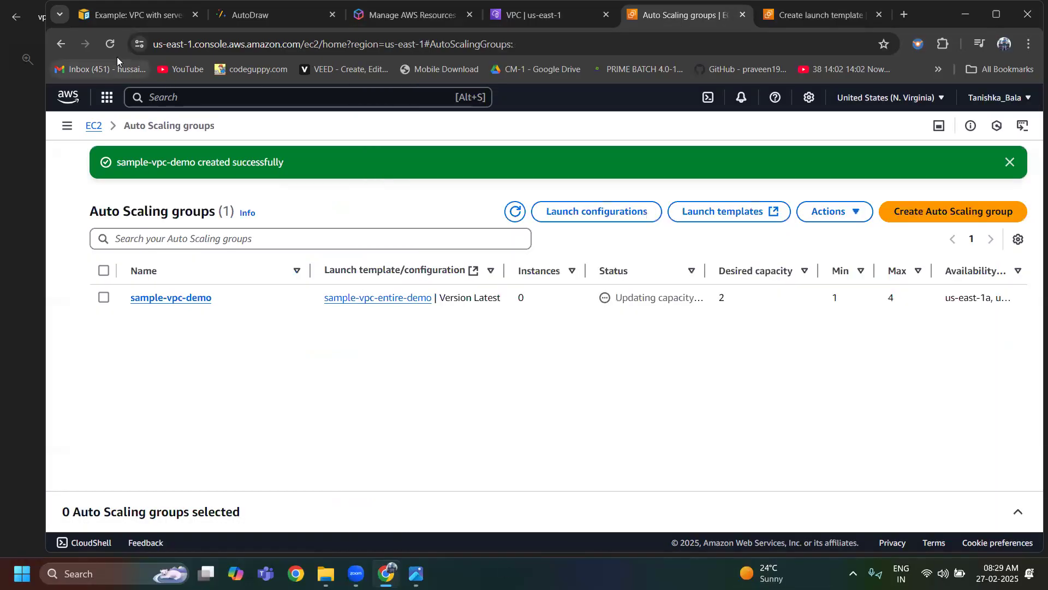
click(110, 45)
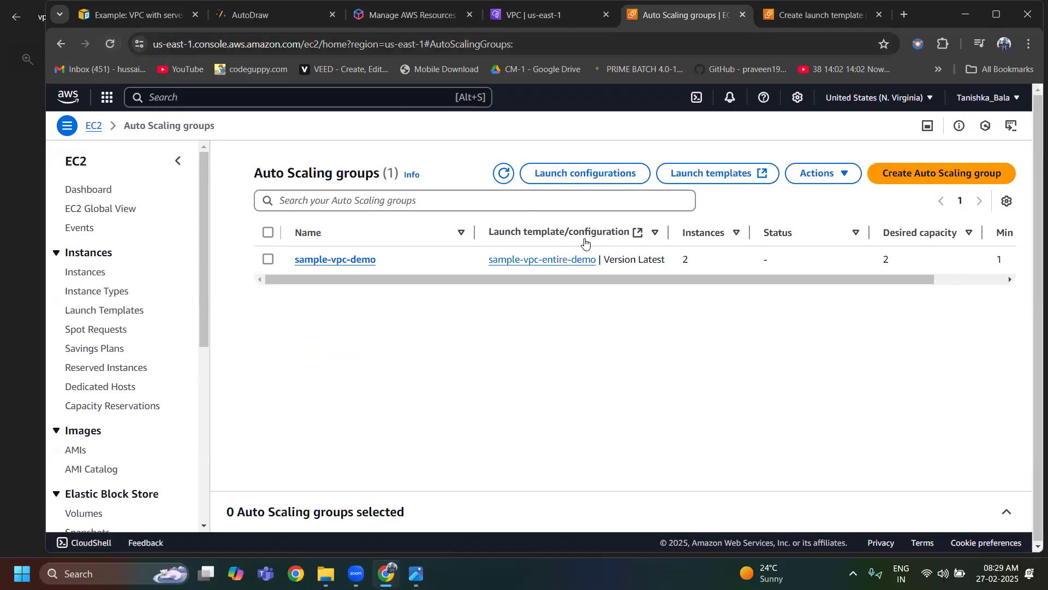
drag(746, 281, 690, 288)
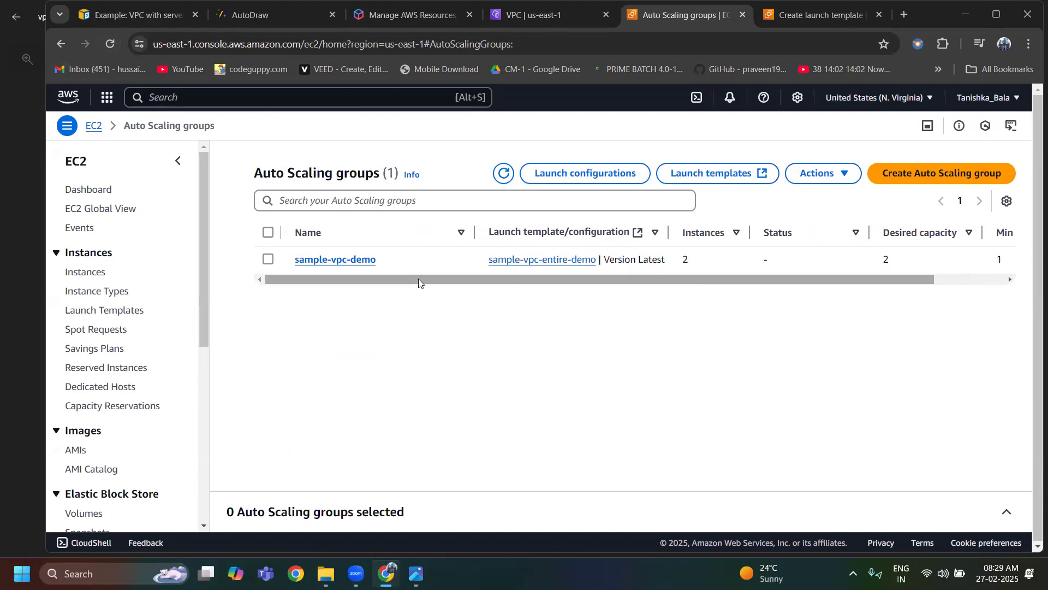
scroll(122, 423, down, 2)
scroll(121, 424, up, 2)
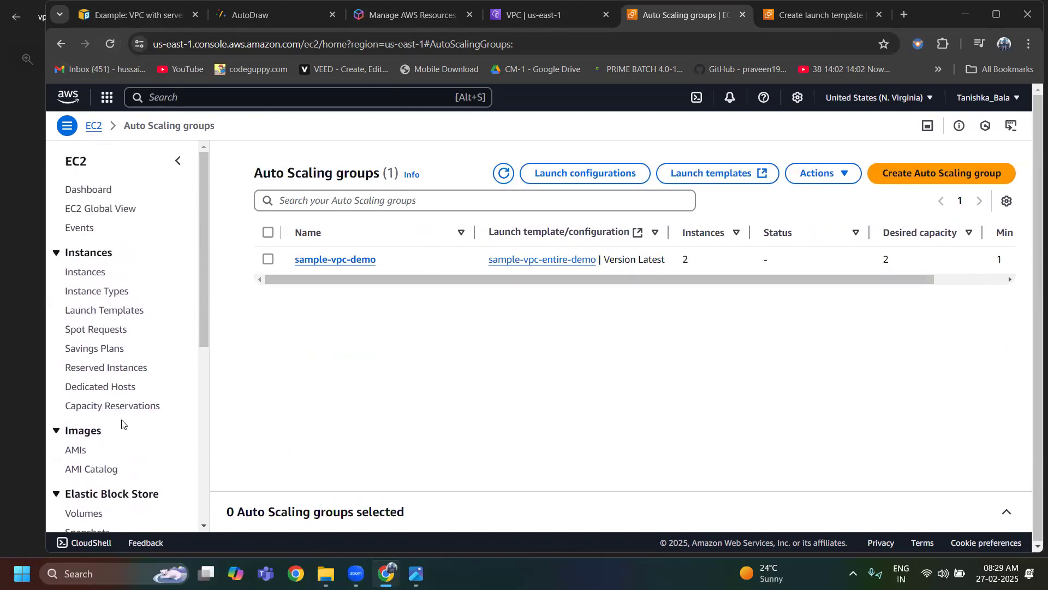
Step: Open the EC2 instances list and examine the us-east-1b instance's IP addresses, VPC and subnet
click(90, 273)
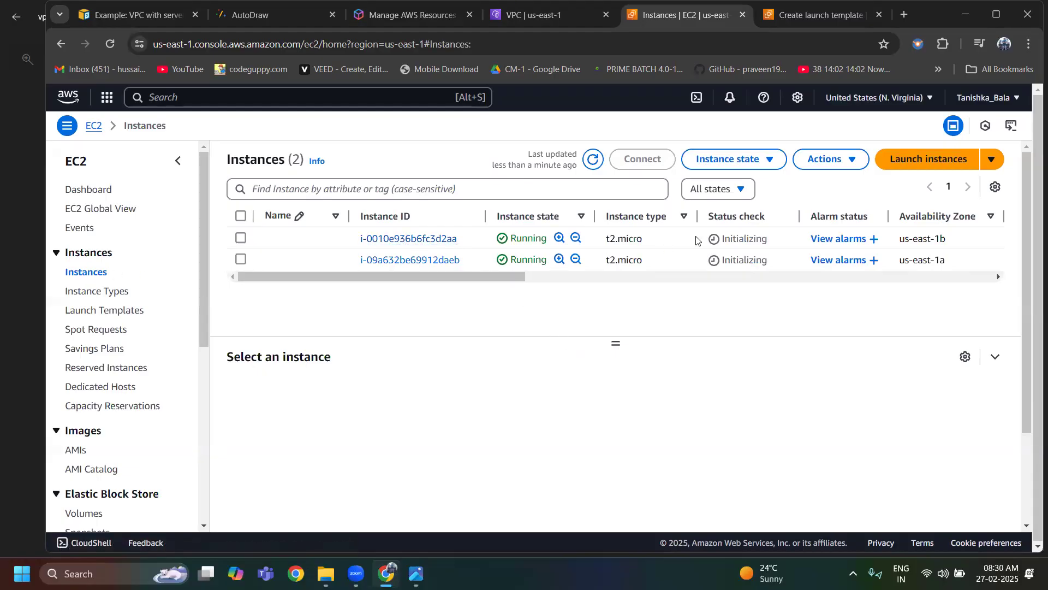
click(404, 240)
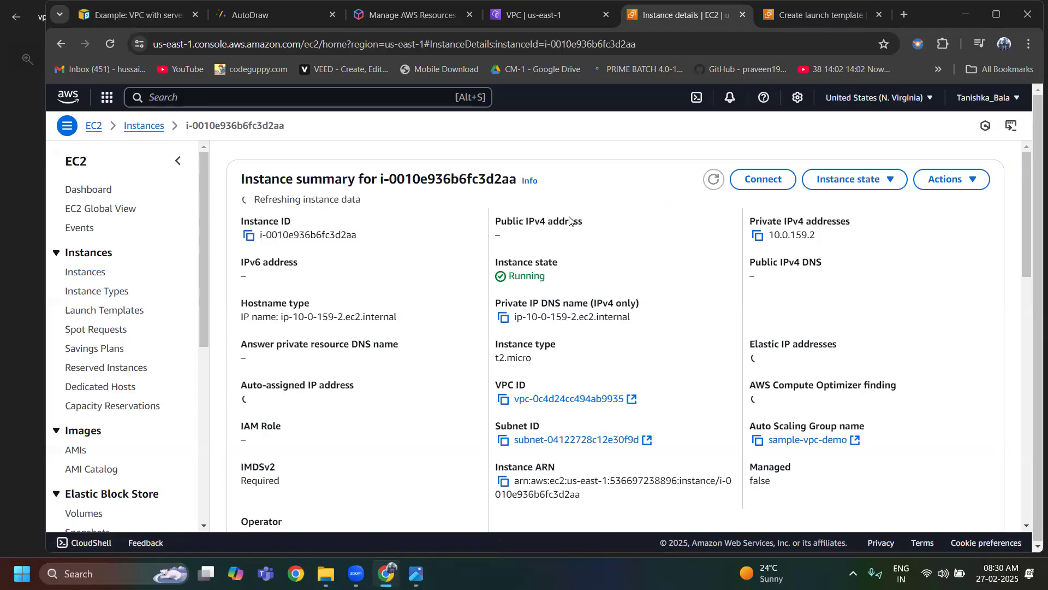
drag(549, 196, 492, 220)
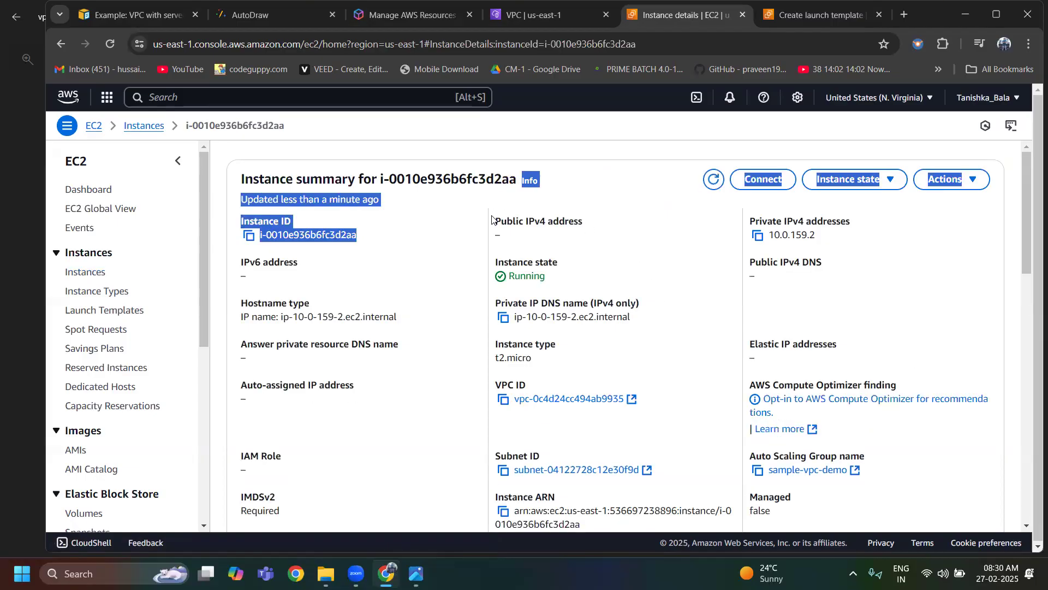
click(531, 243)
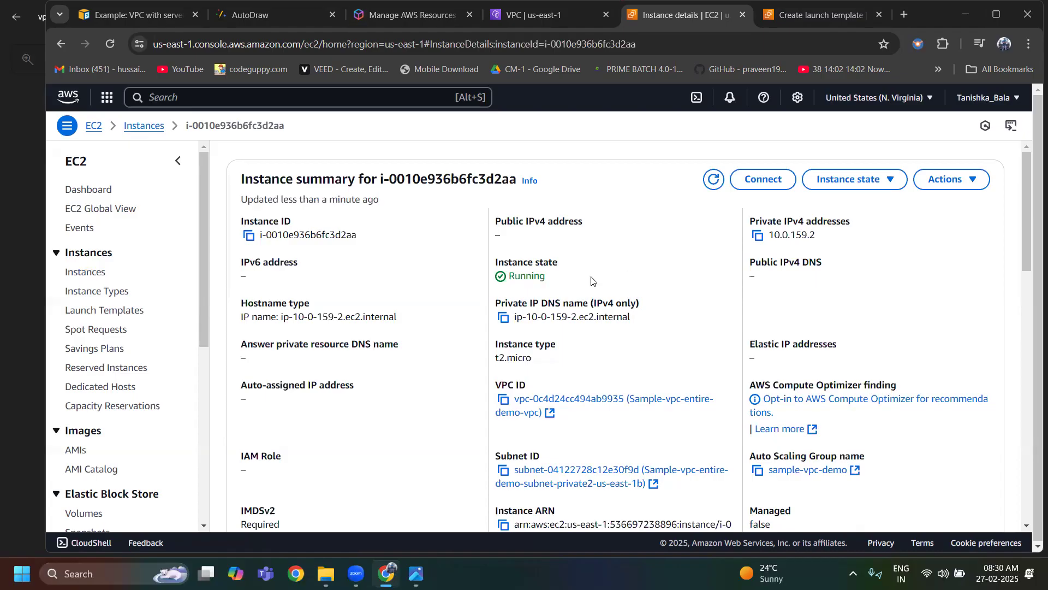
scroll(522, 356, down, 1)
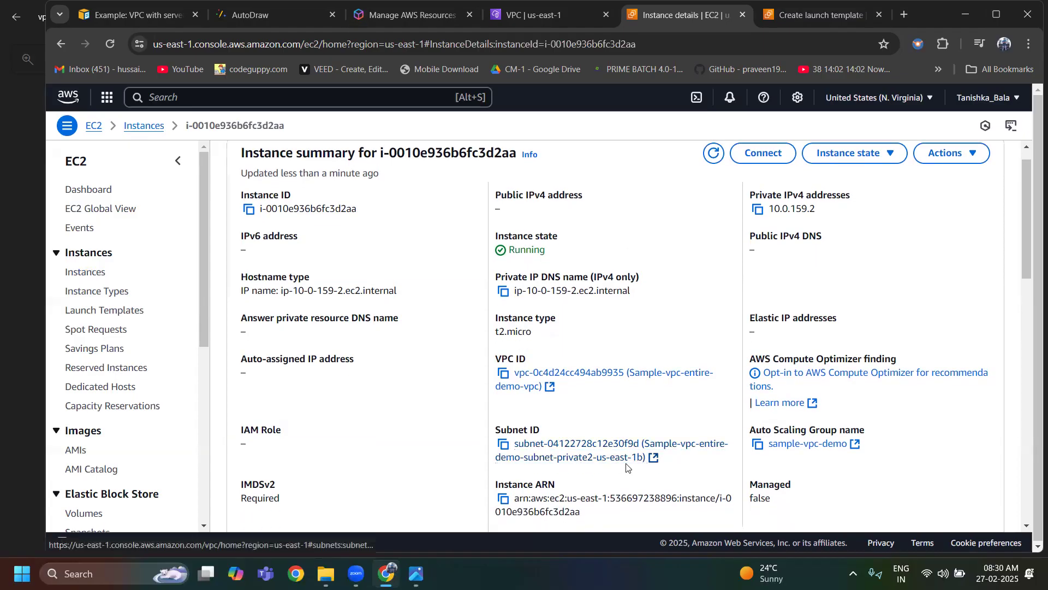
Step: Examine the us-east-1a instance's IP addresses and subnet, and return to the private servers architecture diagram in the AWS VPC guide
click(140, 128)
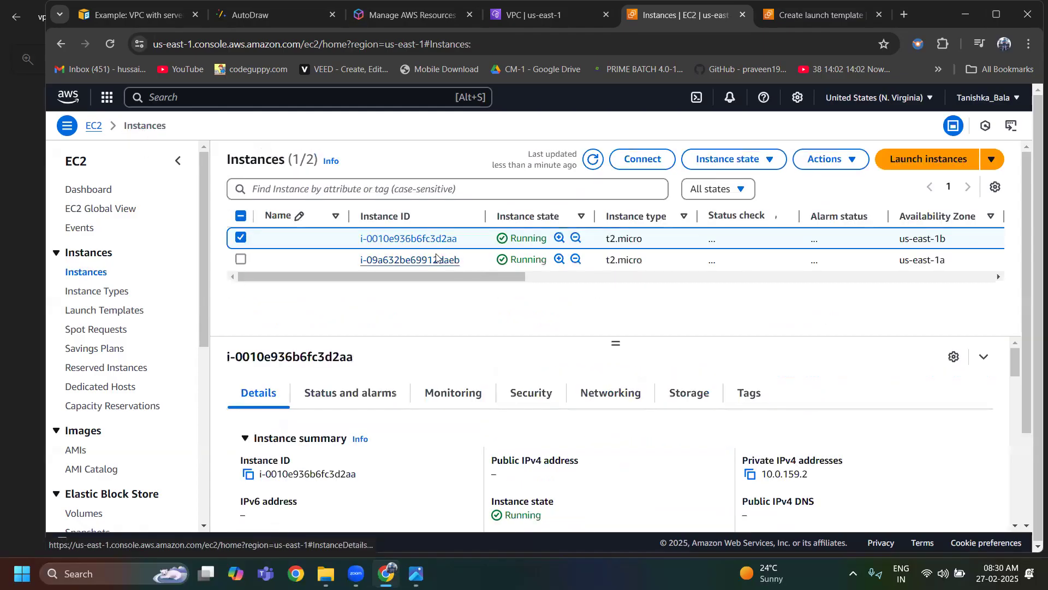
click(426, 264)
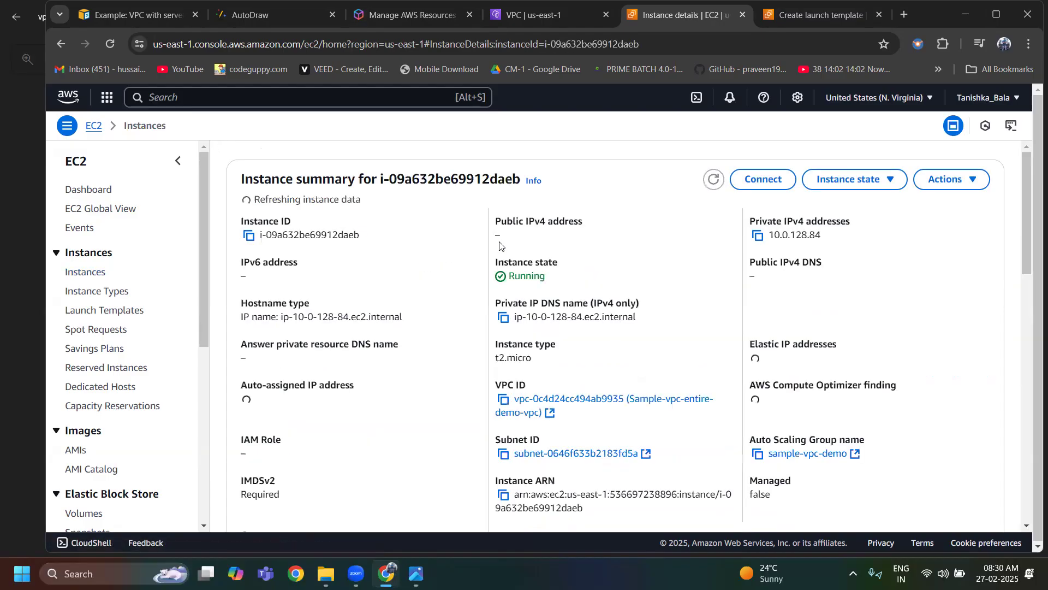
scroll(610, 363, down, 3)
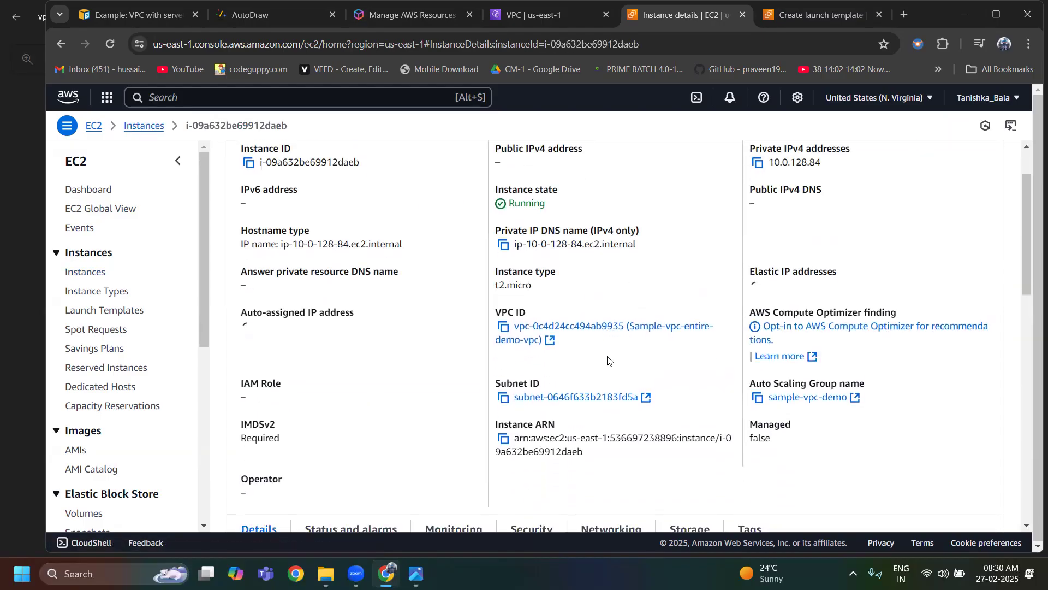
scroll(553, 346, up, 2)
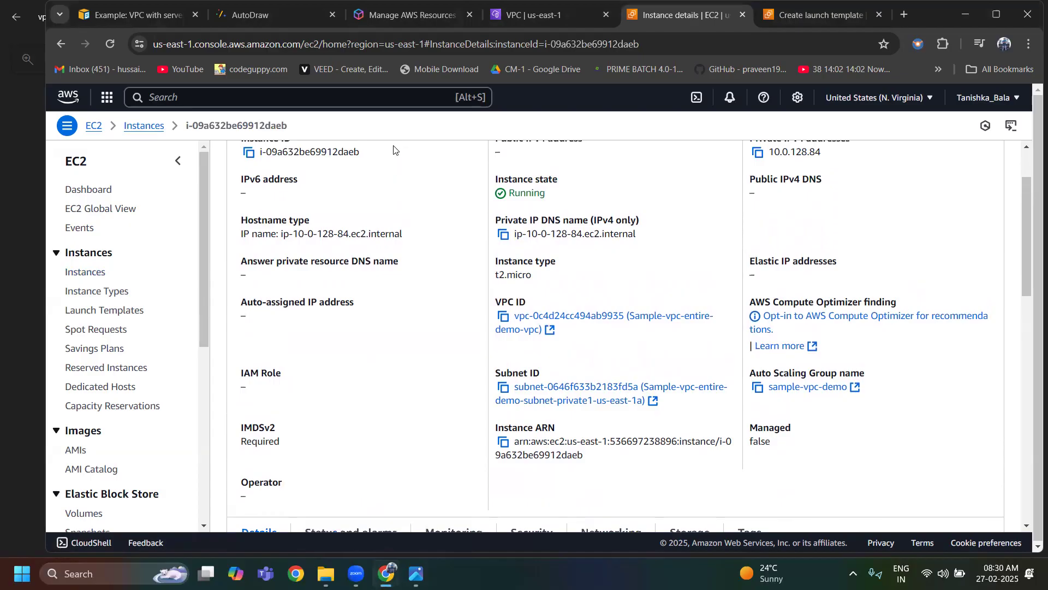
click(148, 17)
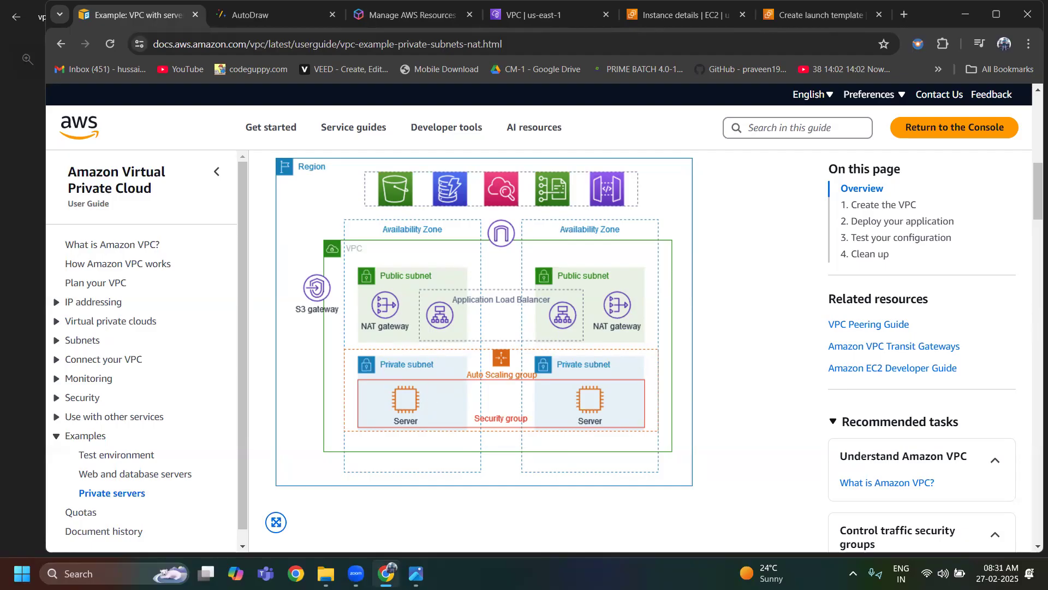
Step: Switch to the EC2 console, return to the instances list with nothing selected, and start launching a new instance
mouse_move(386, 574)
click(666, 17)
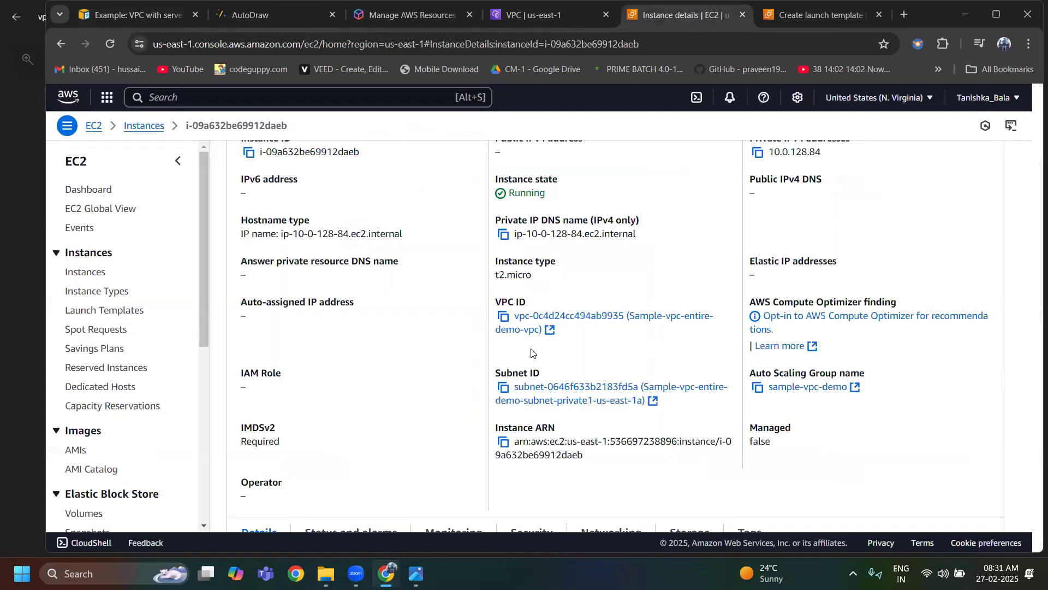
scroll(514, 384, up, 2)
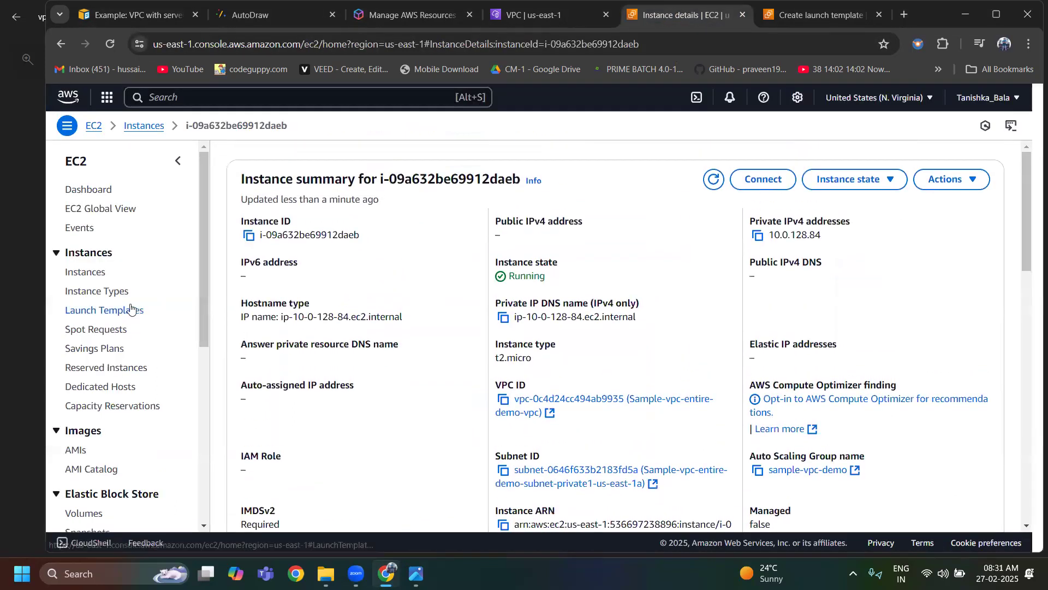
click(87, 279)
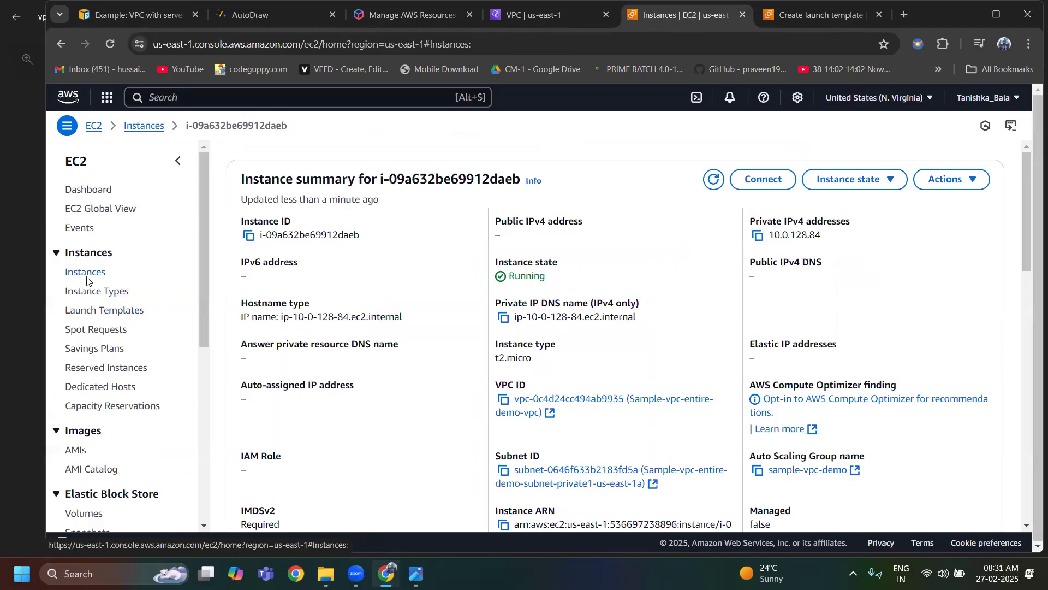
click(908, 166)
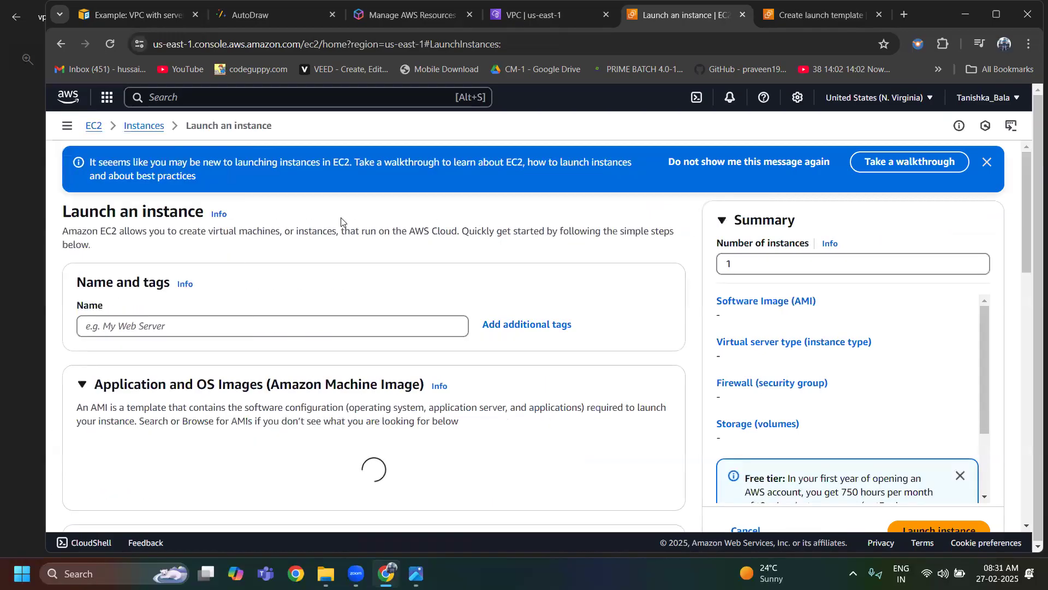
click(143, 126)
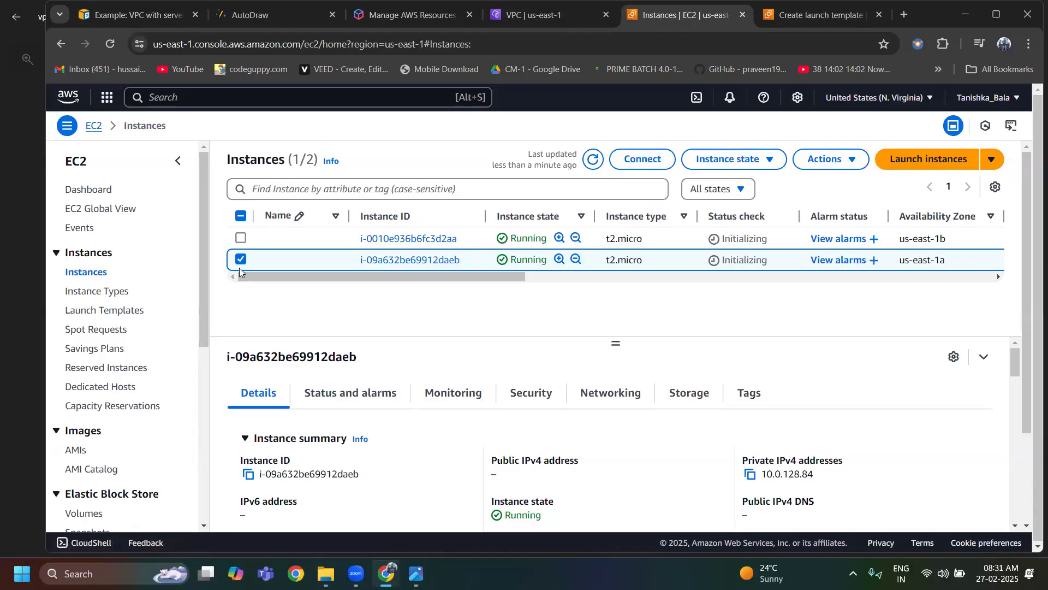
click(241, 260)
click(929, 160)
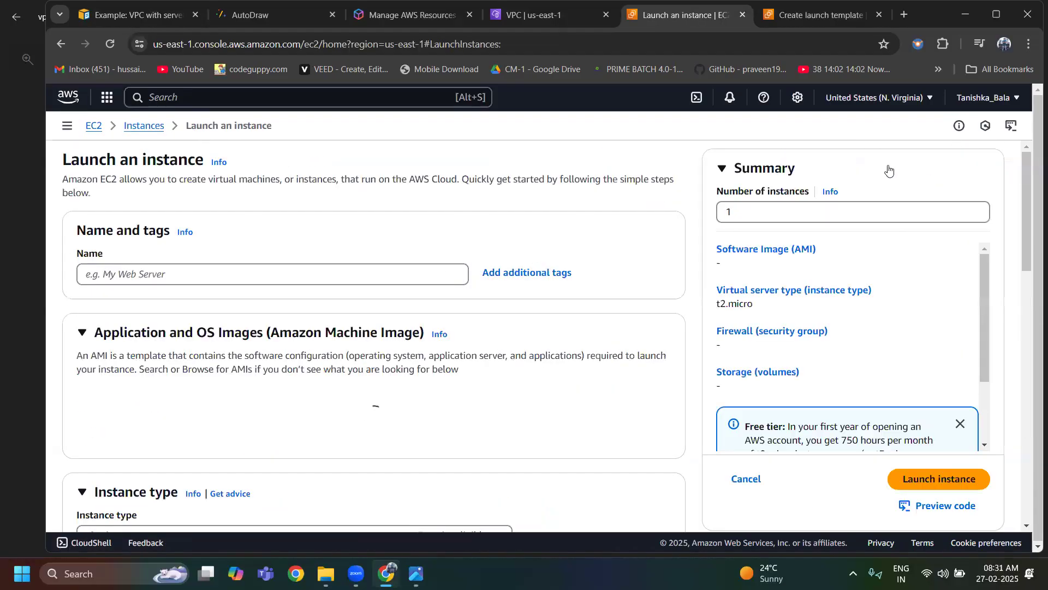
Step: Name the new instance Bastionhost and choose the Ubuntu Server 24.04 LTS image
click(113, 278)
text(Ba)
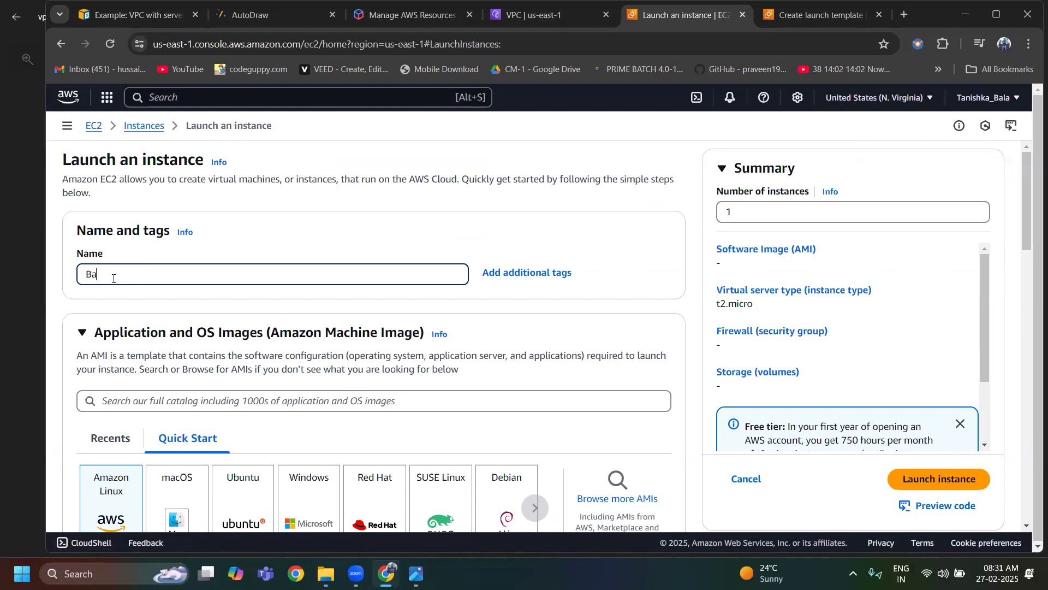
text(stionhost)
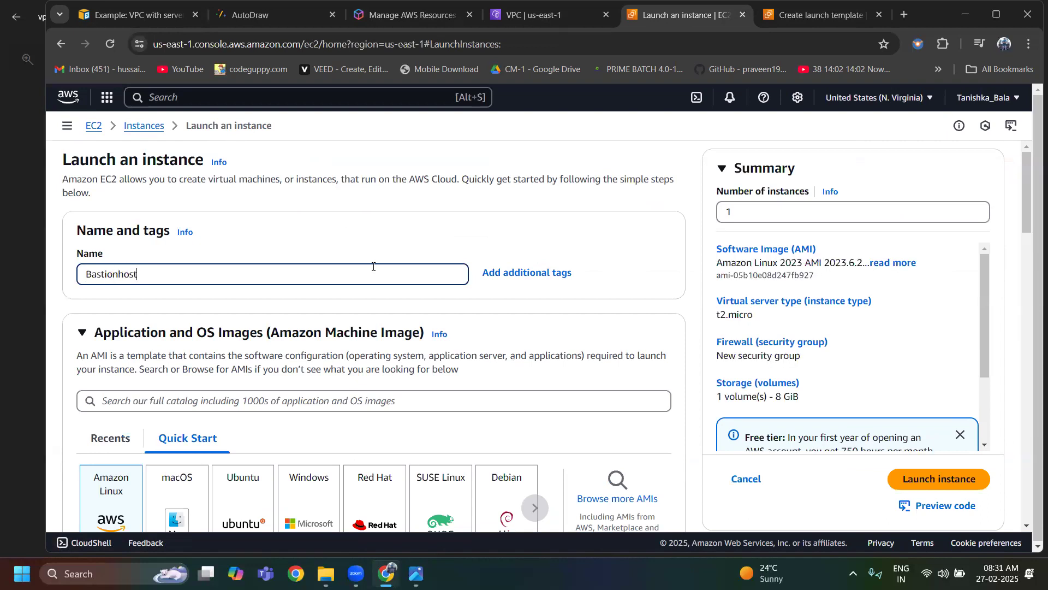
scroll(373, 267, down, 3)
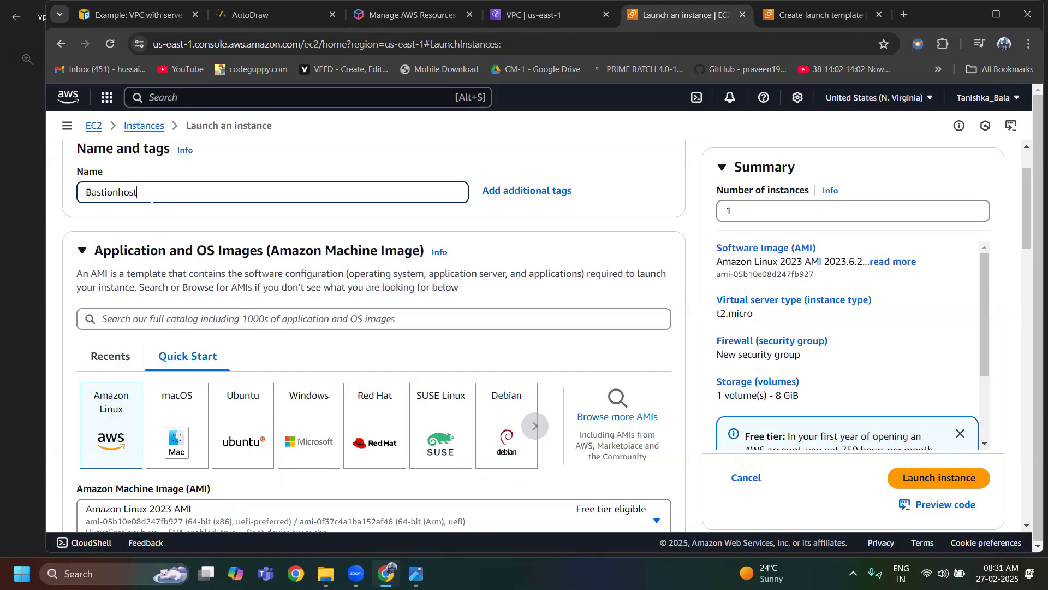
click(233, 448)
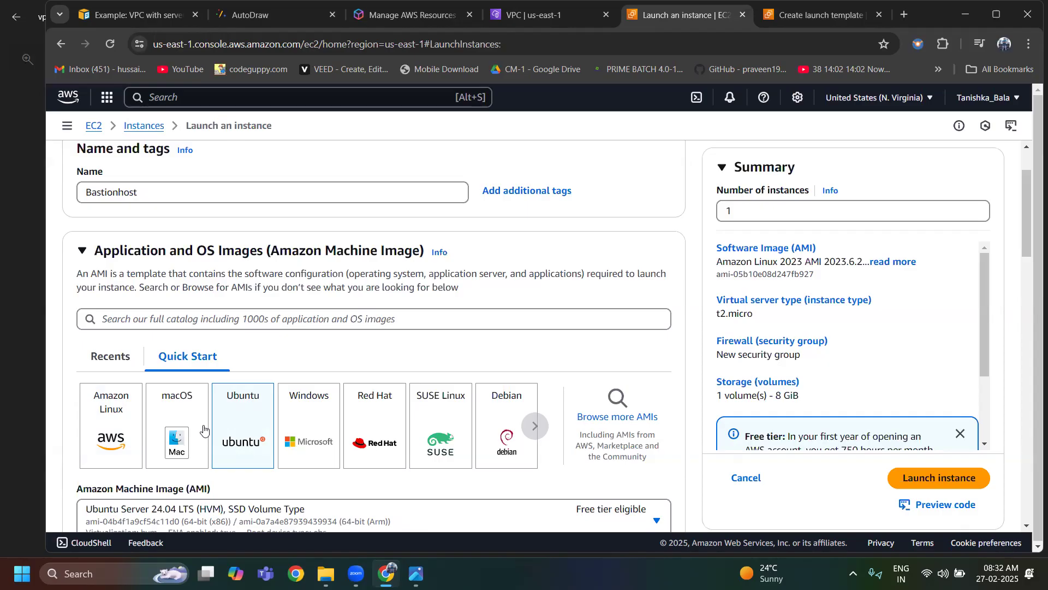
Step: Select the existing vpc_demo key pair for logging in to the bastion host
scroll(389, 394, down, 8)
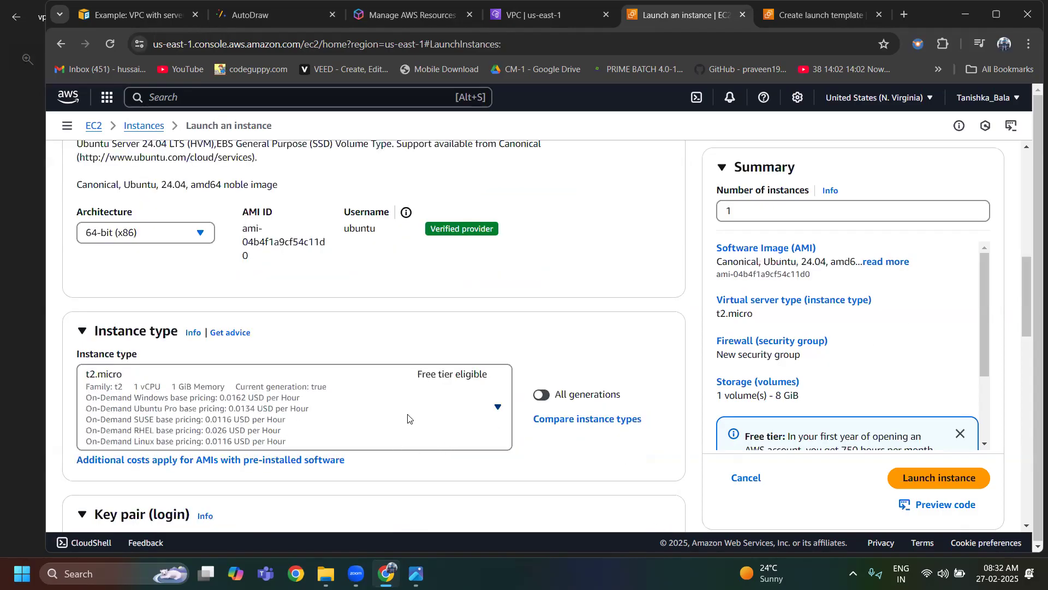
scroll(407, 421, down, 2)
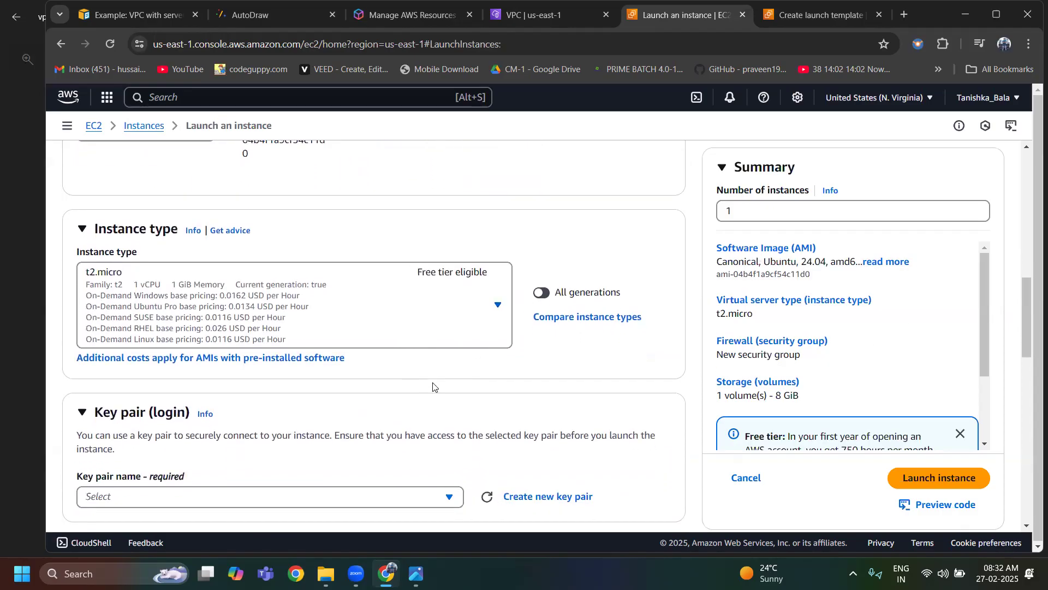
scroll(433, 386, down, 4)
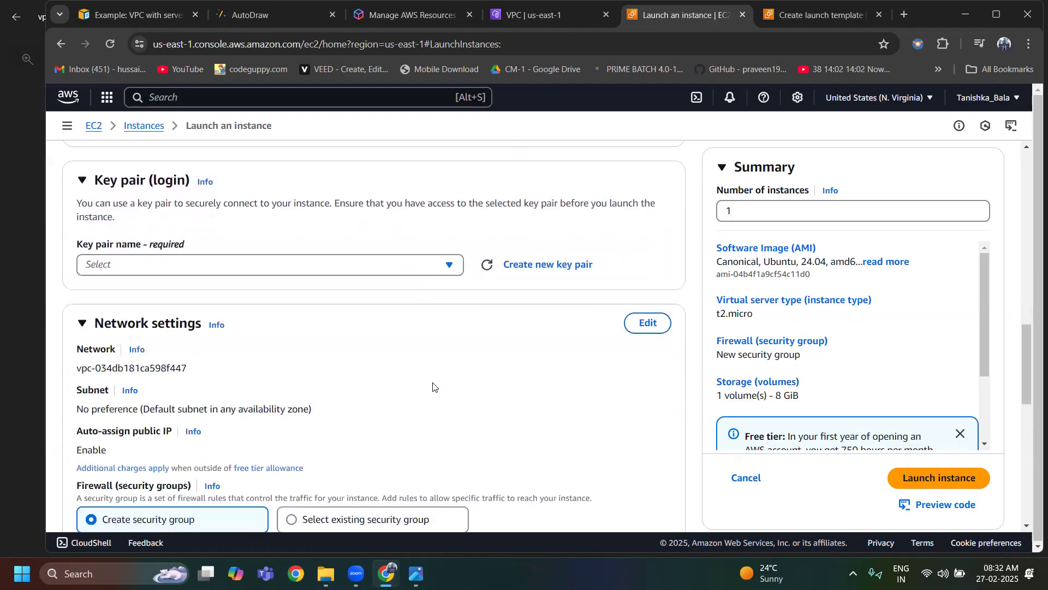
click(437, 264)
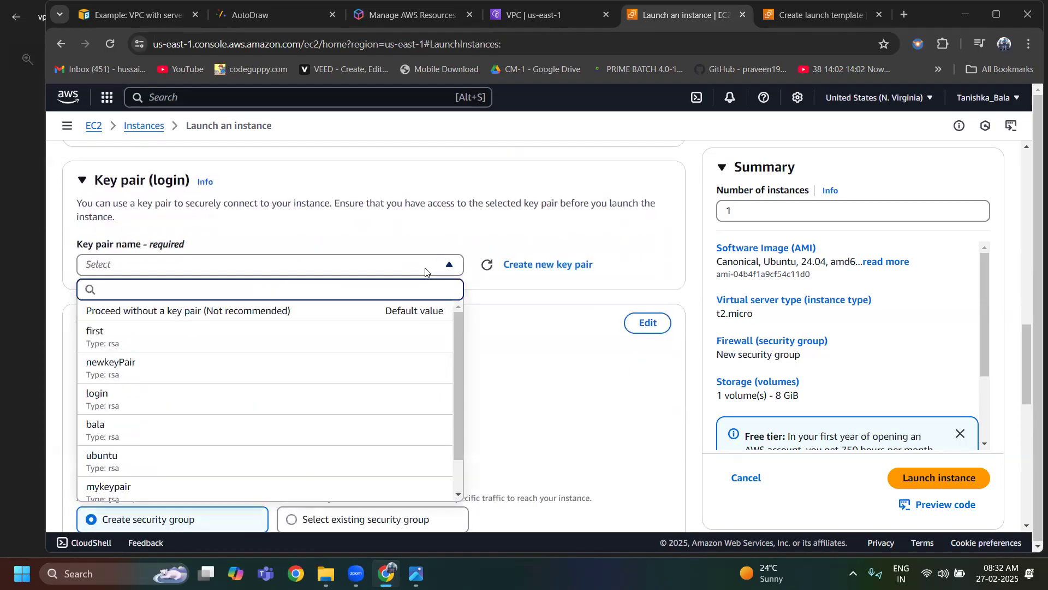
scroll(284, 449, down, 1)
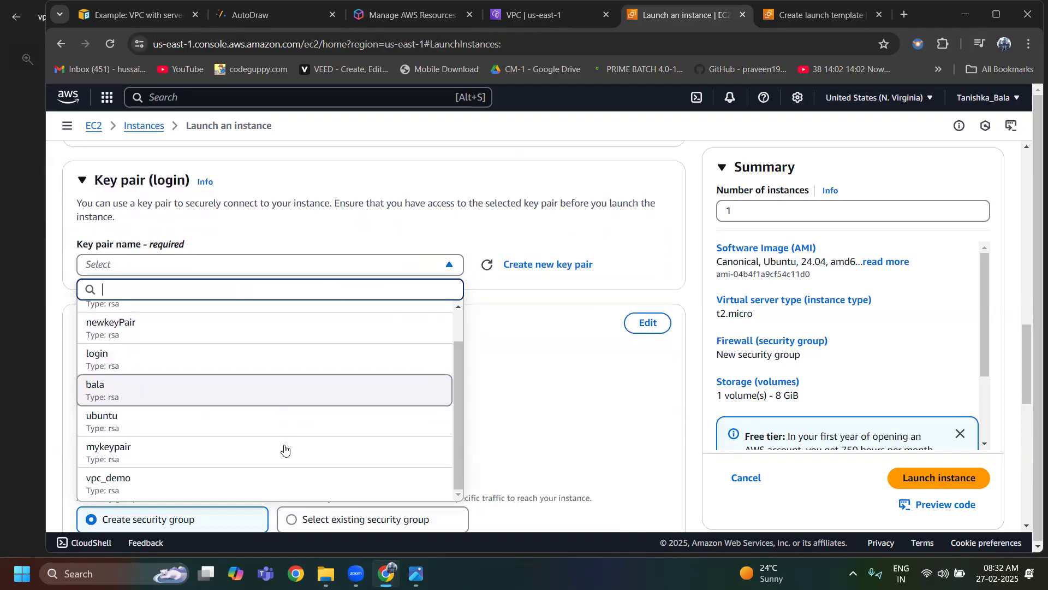
click(227, 494)
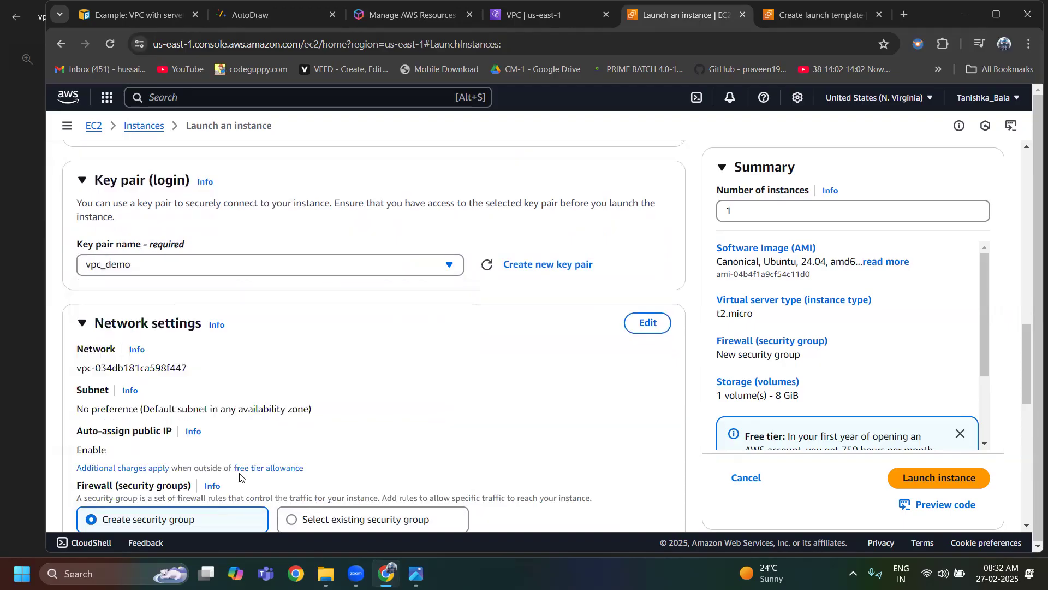
Step: Edit the network settings to use Sample-vpc-entire-demo-vpc and the subnet Sample-vpc-entire-demo-subnet-public1-us-east-1a
scroll(637, 367, down, 1)
scroll(633, 369, down, 1)
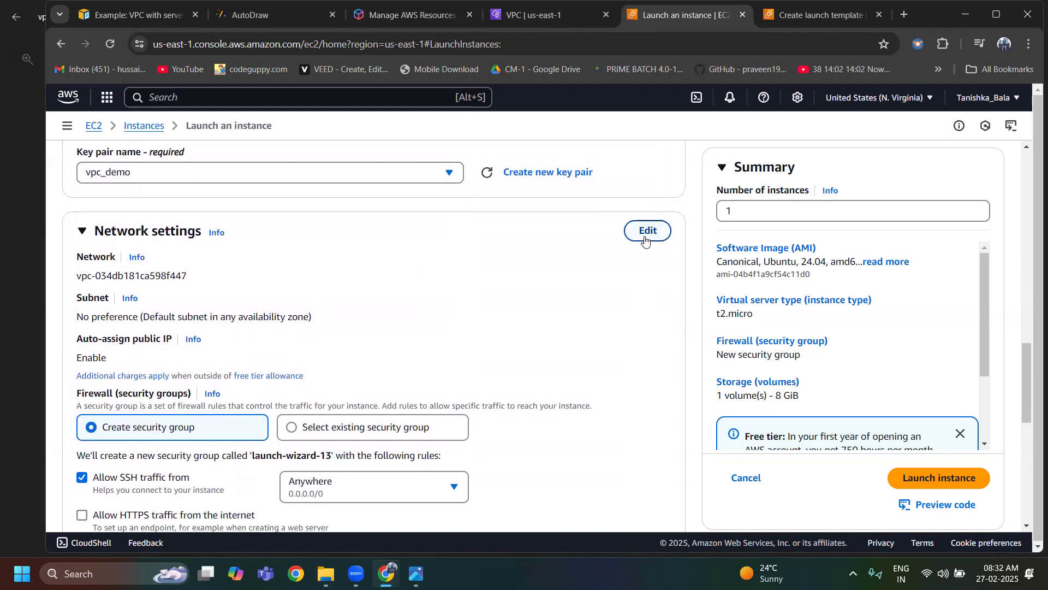
scroll(583, 319, down, 3)
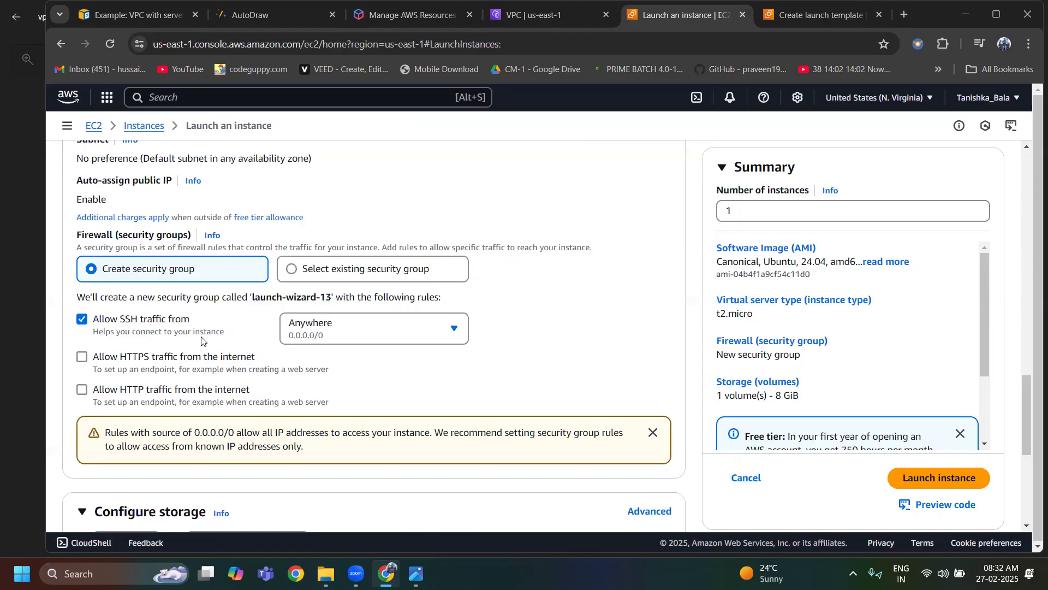
scroll(236, 335, up, 3)
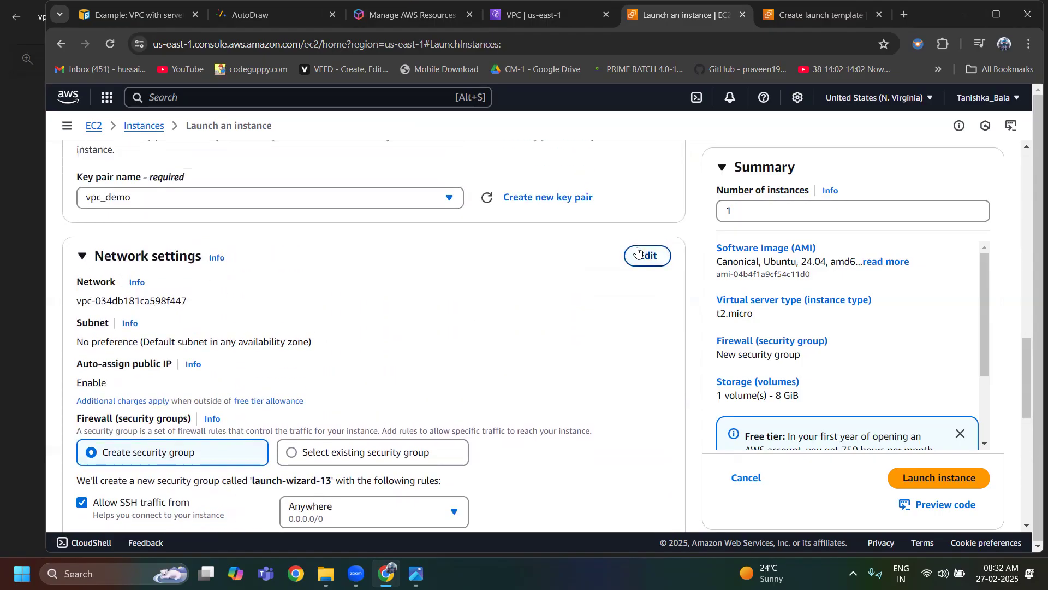
click(637, 258)
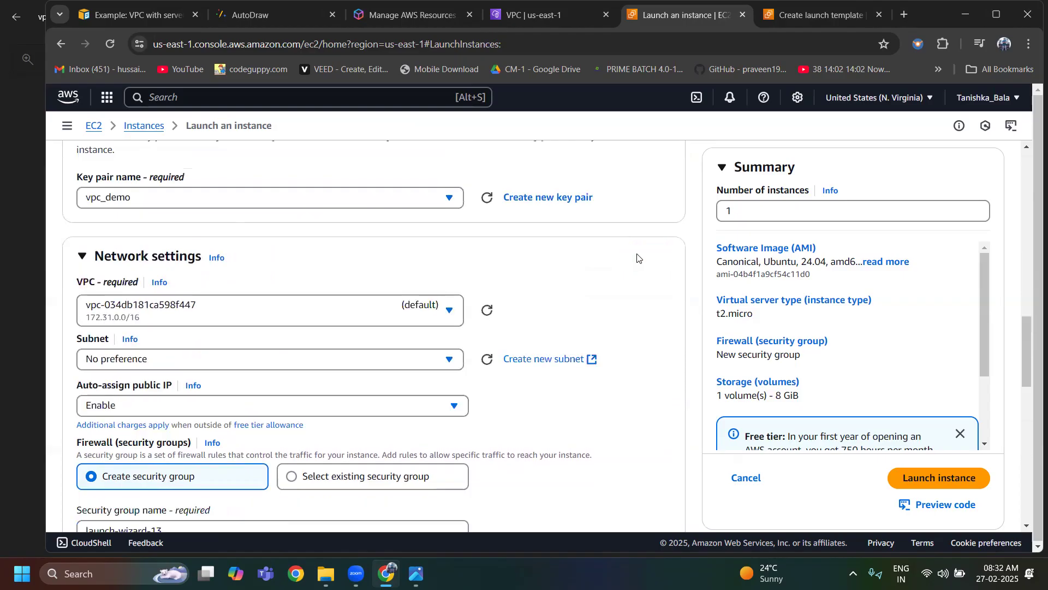
click(448, 310)
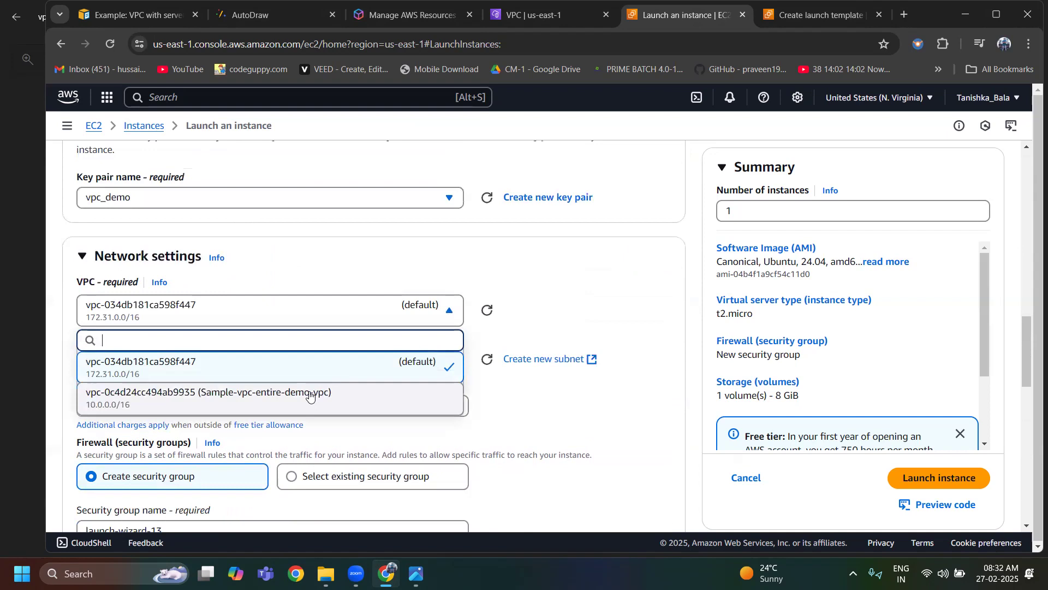
click(309, 397)
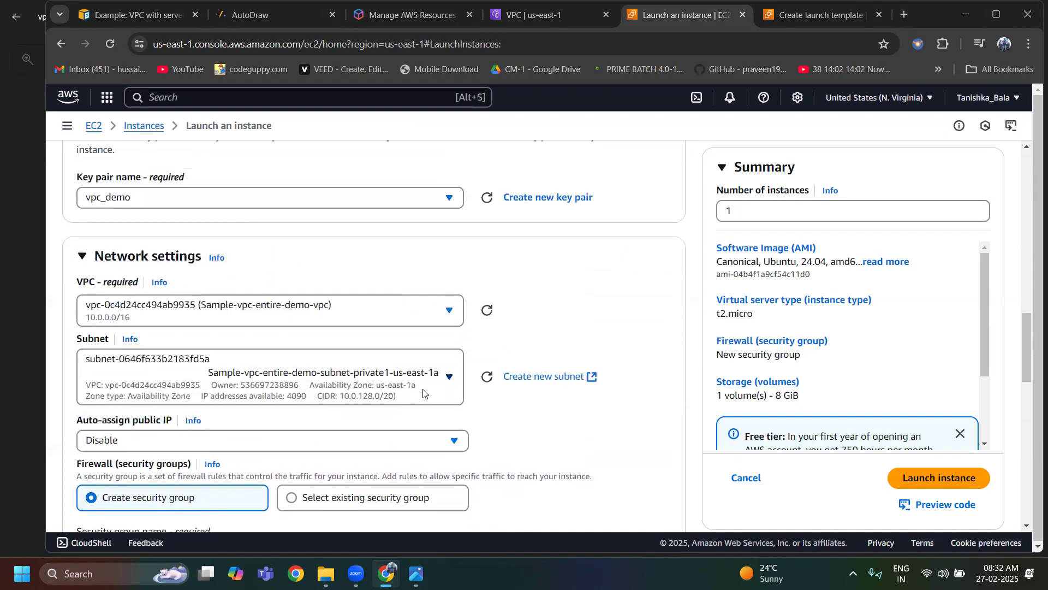
click(447, 377)
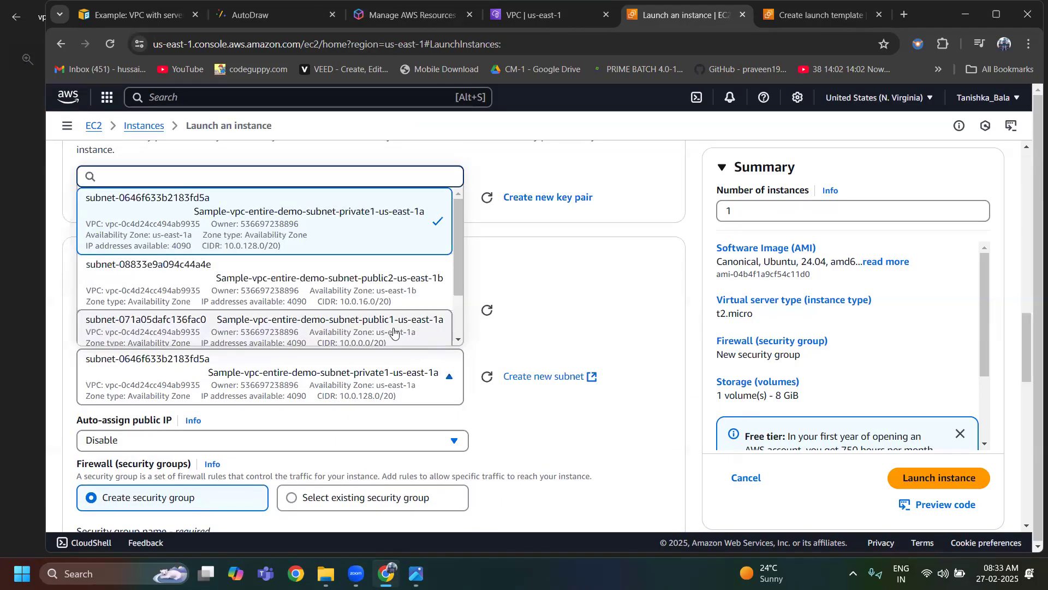
click(365, 334)
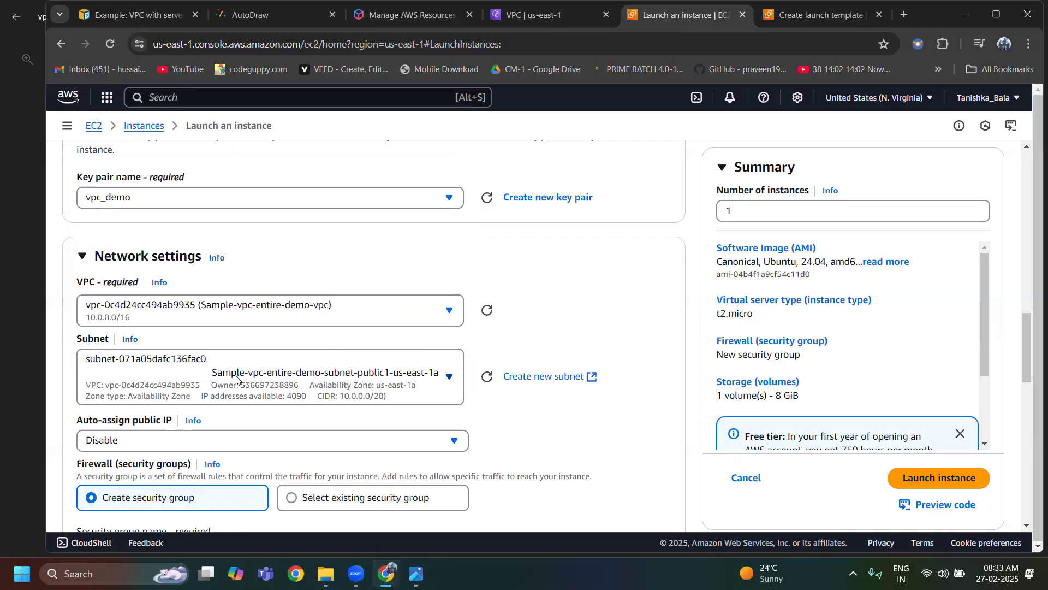
Step: Enable auto-assignment of a public IP and attach the existing security group vpc-entire-demo-project
scroll(409, 385, down, 2)
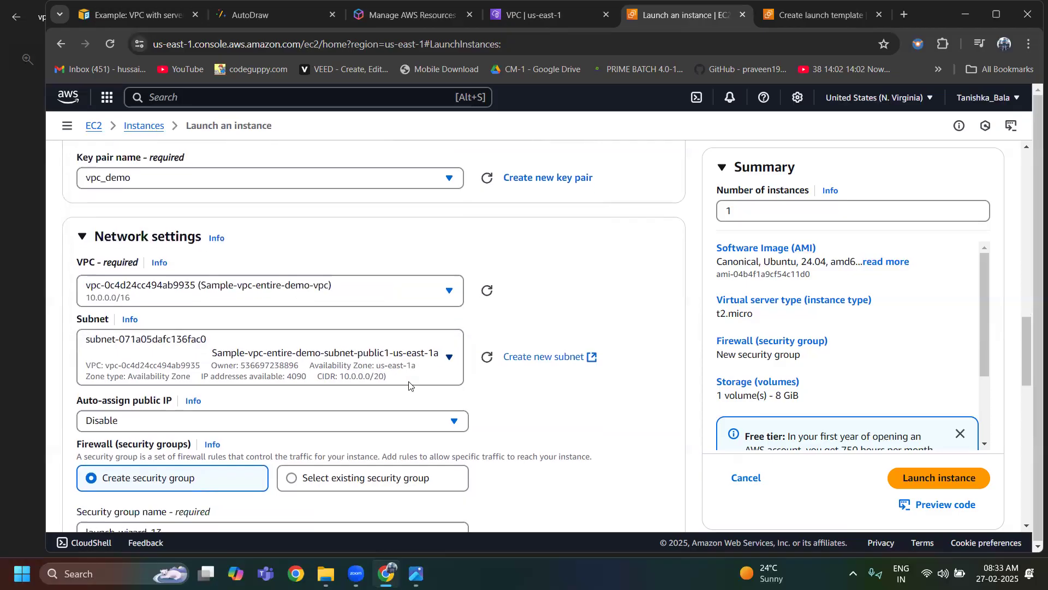
click(344, 331)
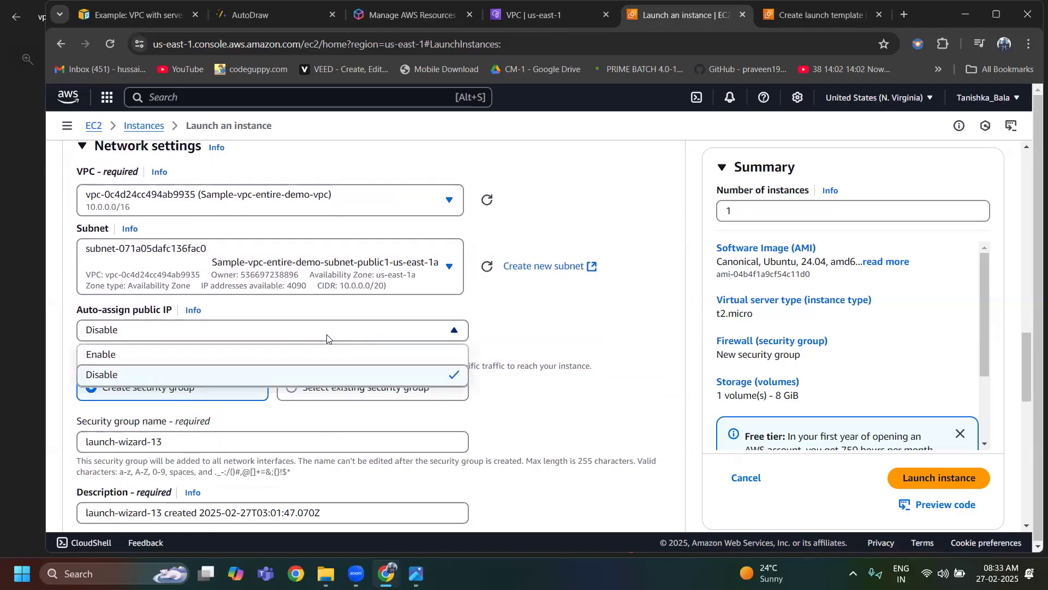
click(220, 355)
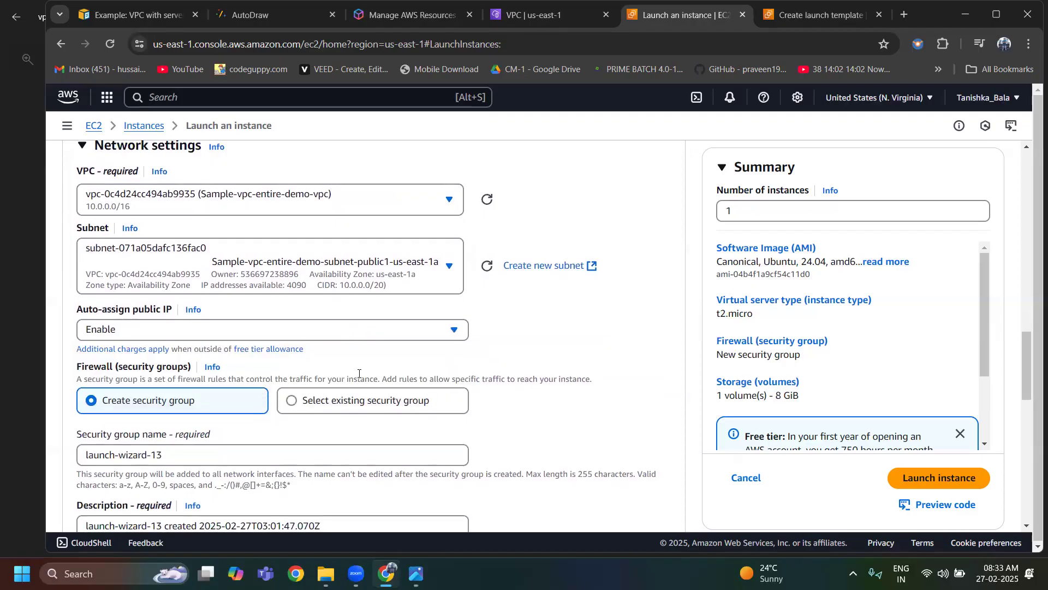
scroll(351, 358, down, 3)
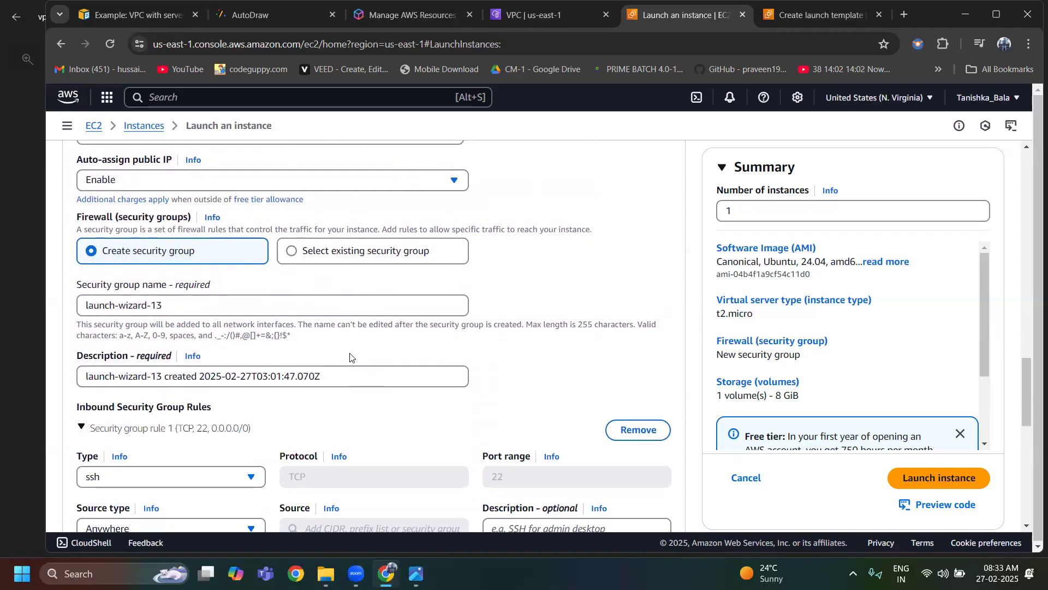
click(290, 255)
click(201, 304)
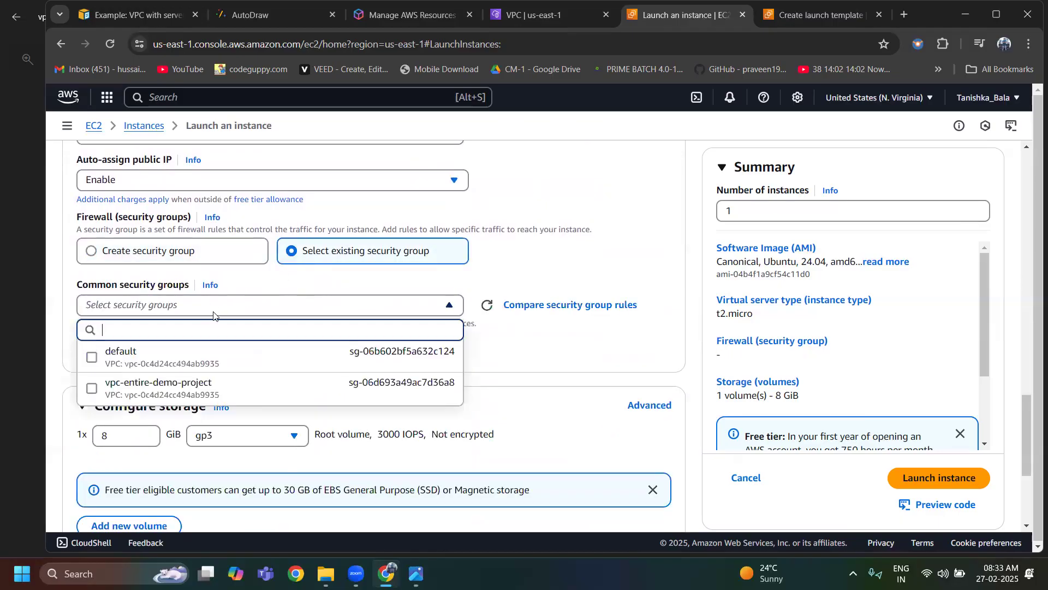
click(182, 386)
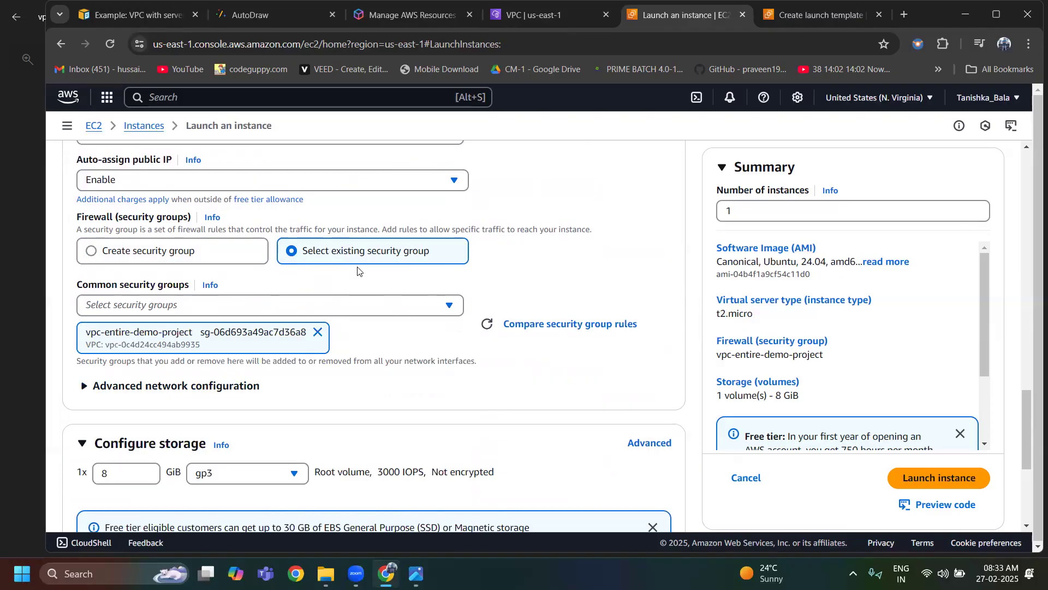
Step: Review the Bastionhost launch settings from image to storage and launch the instance
scroll(352, 306, down, 5)
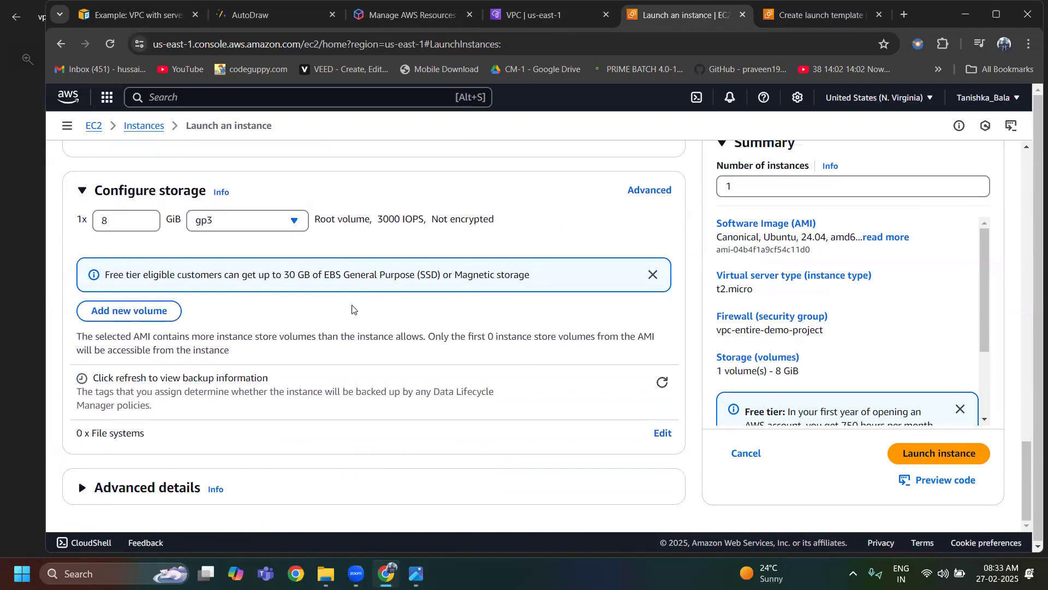
scroll(352, 309, up, 10)
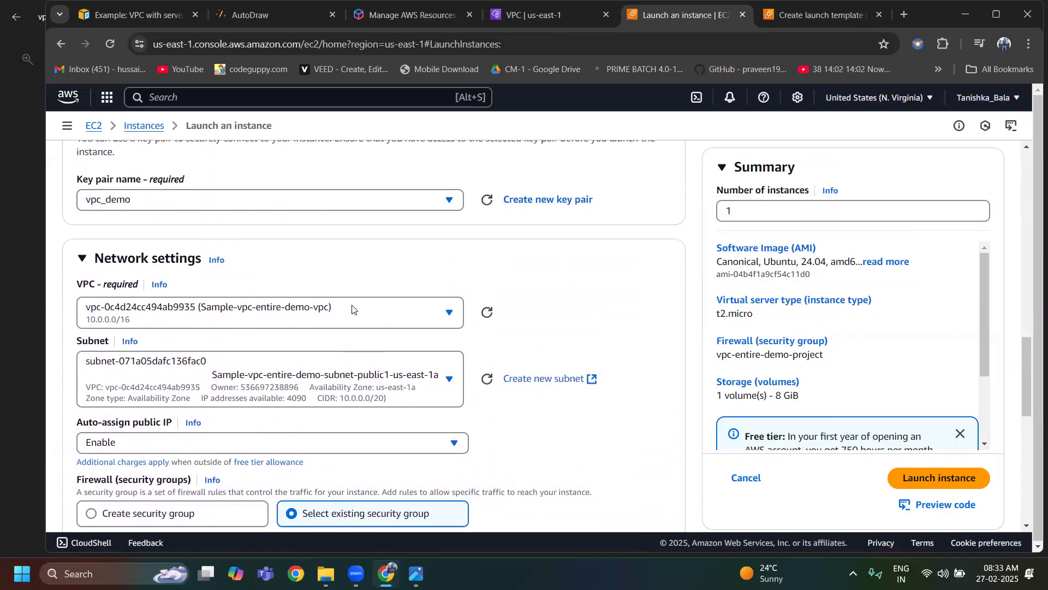
scroll(352, 310, up, 10)
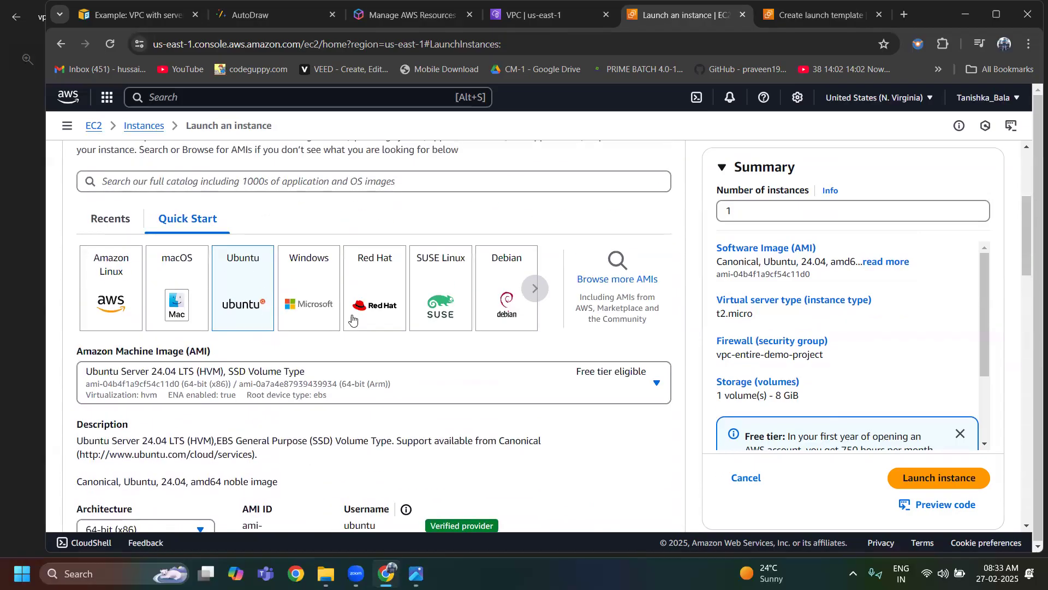
scroll(352, 319, up, 4)
scroll(352, 319, down, 14)
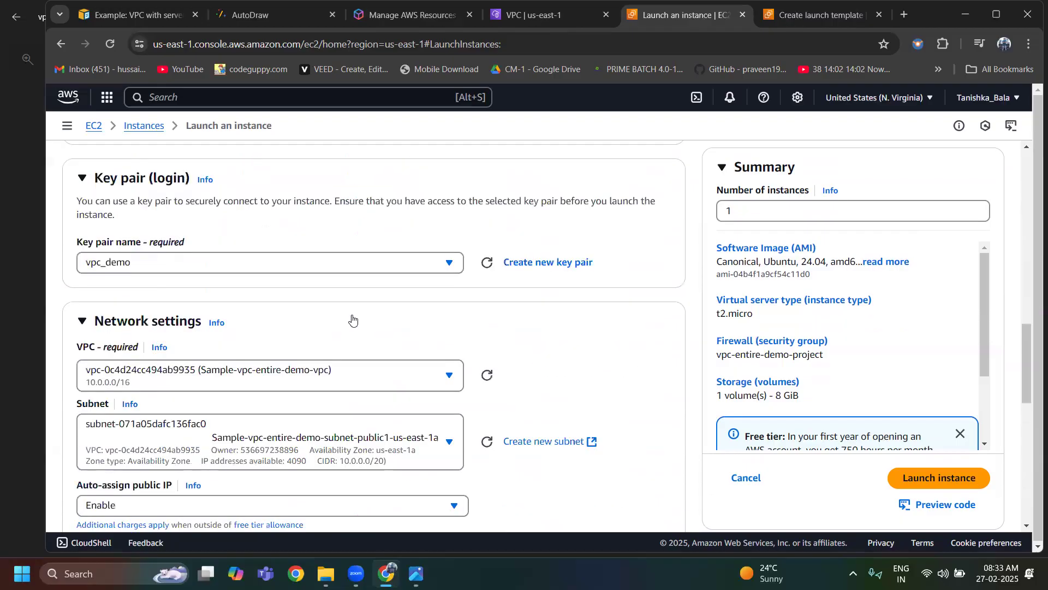
scroll(352, 318, down, 10)
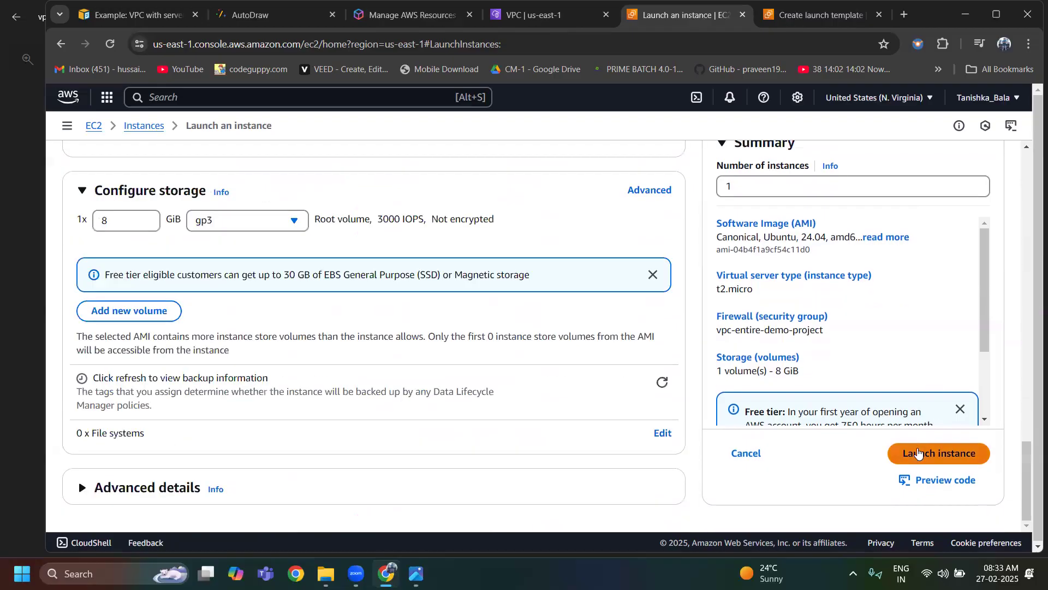
click(918, 453)
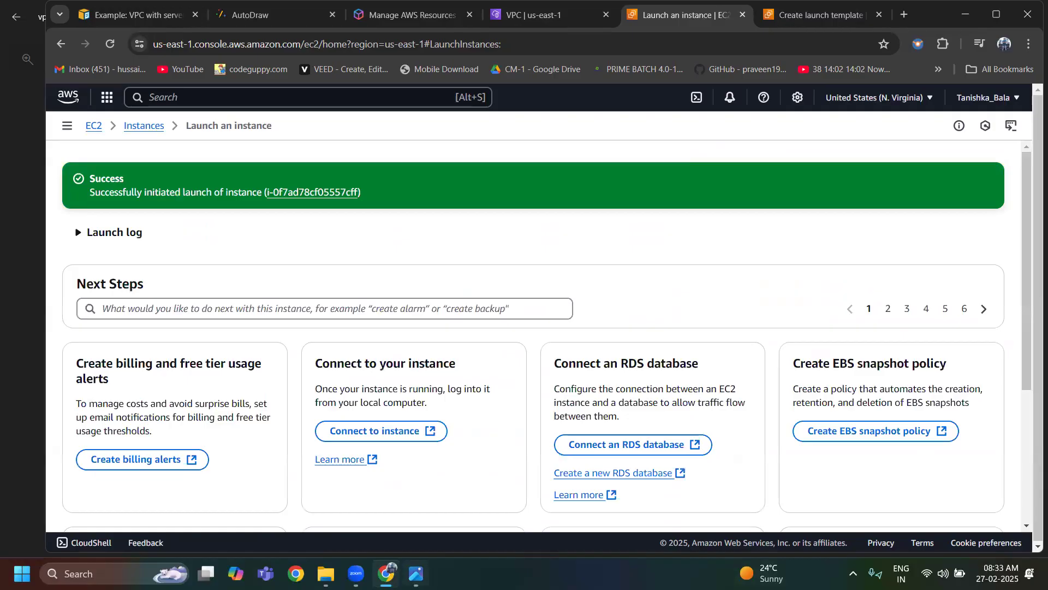
Step: Switch to File Explorer and open a Git Bash terminal in the Downloads folder
mouse_move(326, 573)
click(341, 513)
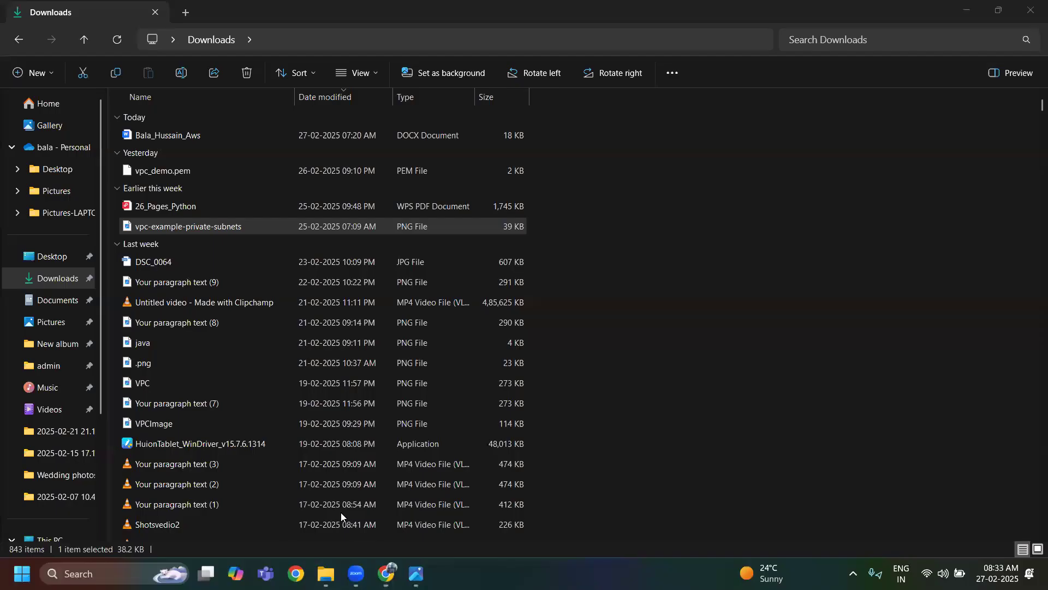
click(675, 178)
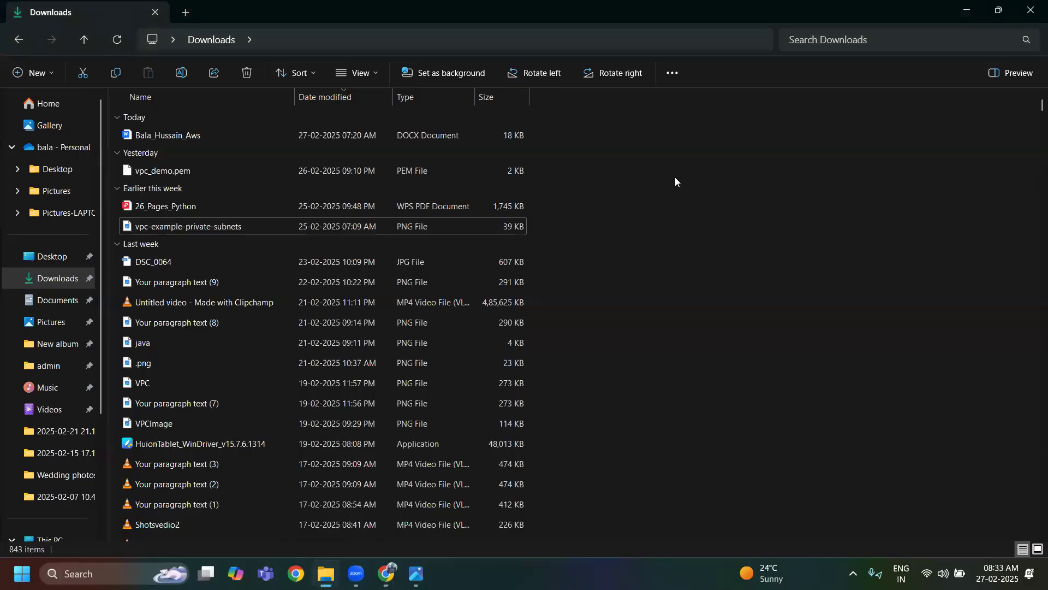
right_click(676, 179)
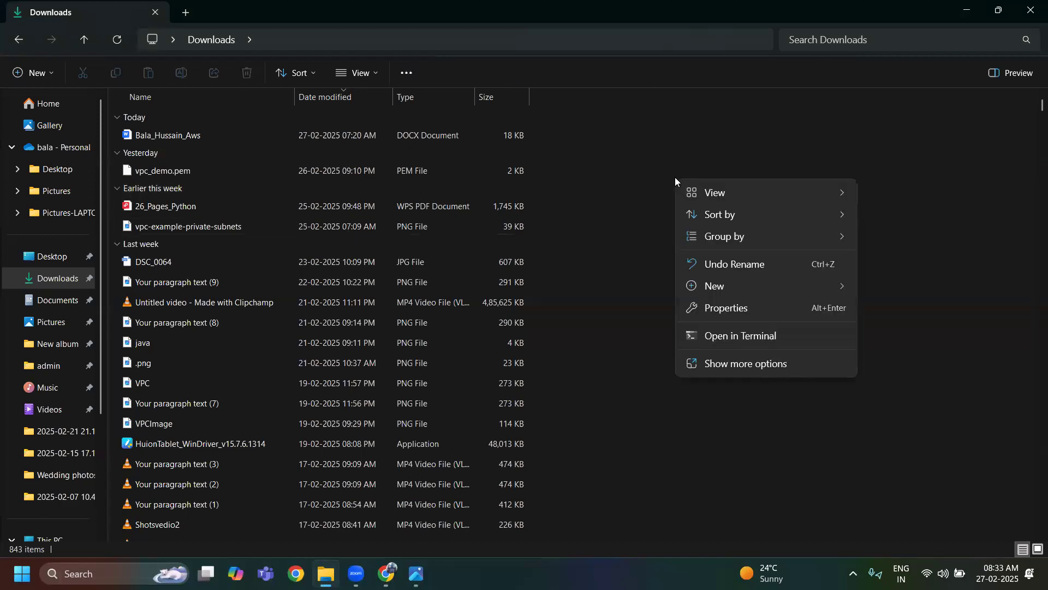
click(737, 367)
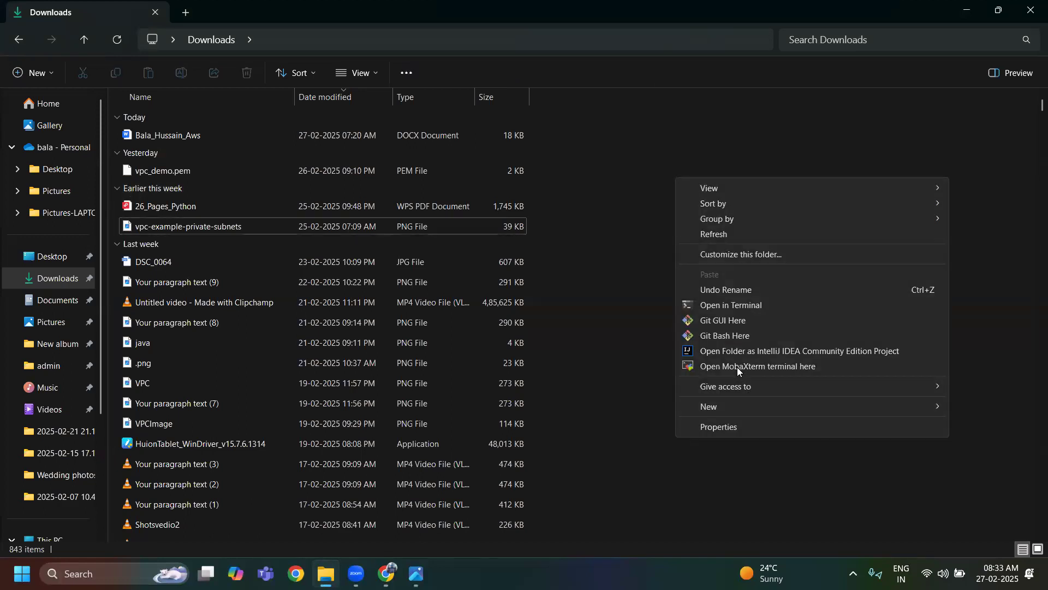
click(747, 334)
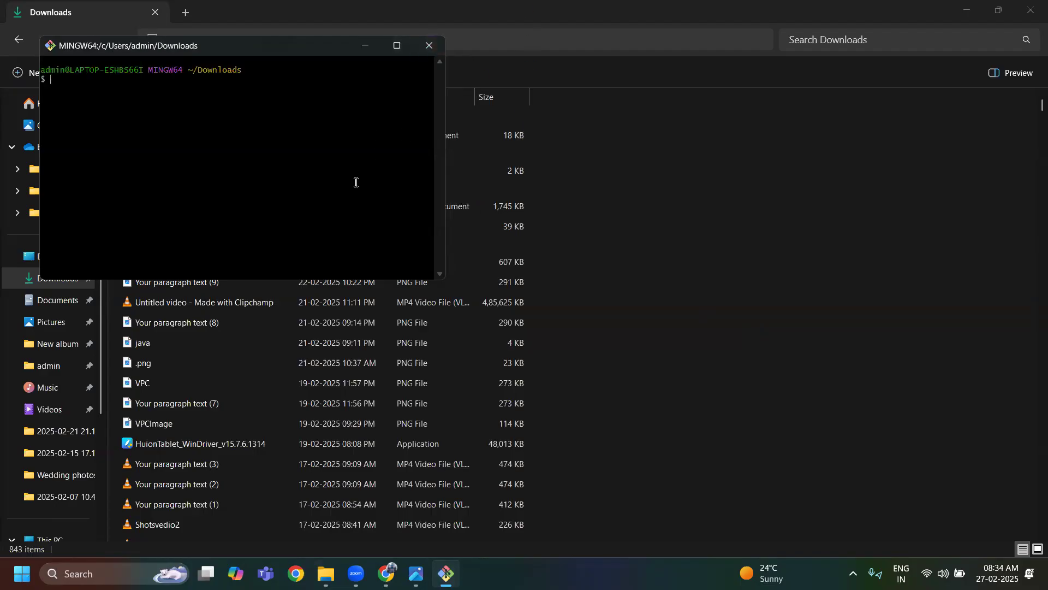
ctrl+scroll(355, 184, up, 6)
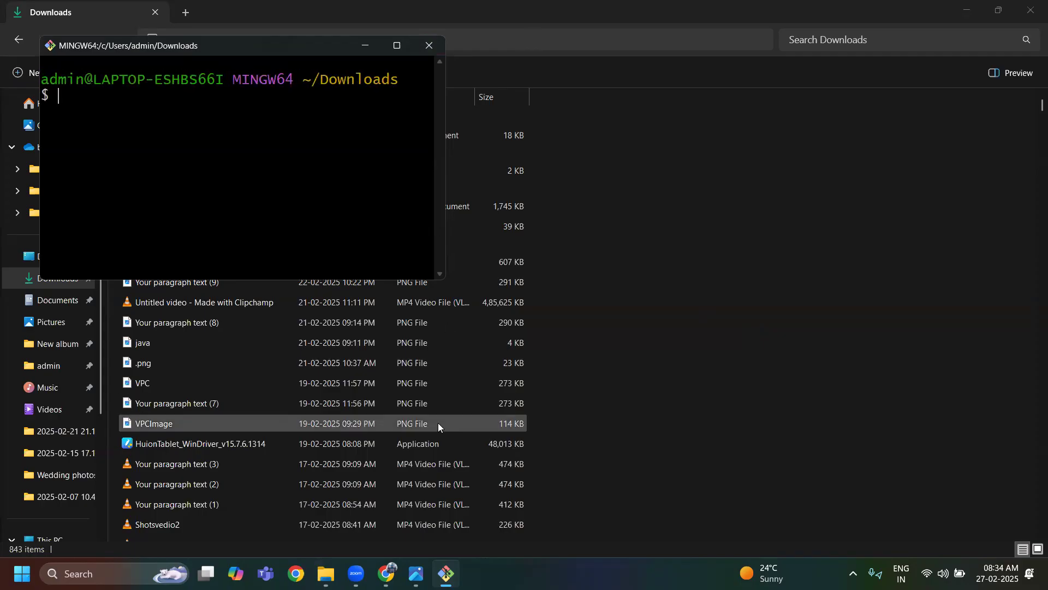
Step: Return to Chrome, refresh the EC2 instances list, and copy the Bastionhost instance's public IPv4 address from its details
mouse_move(386, 573)
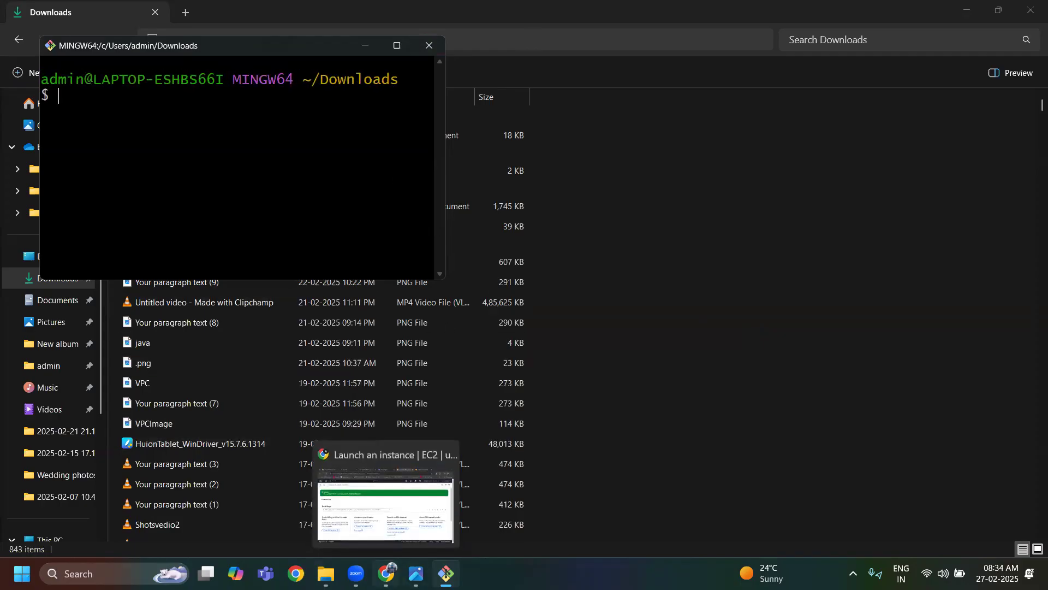
click(391, 513)
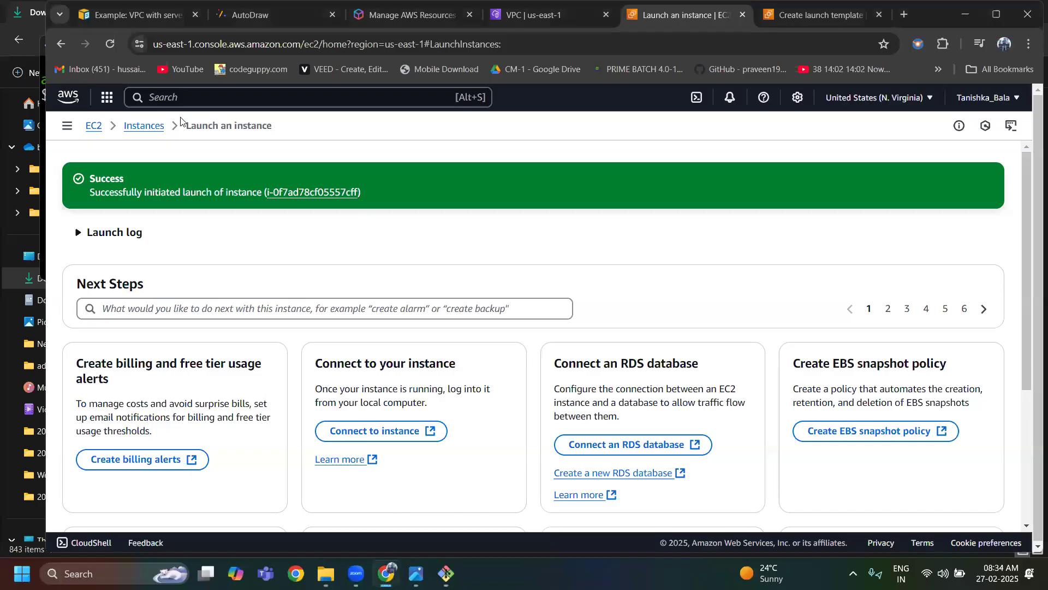
click(144, 126)
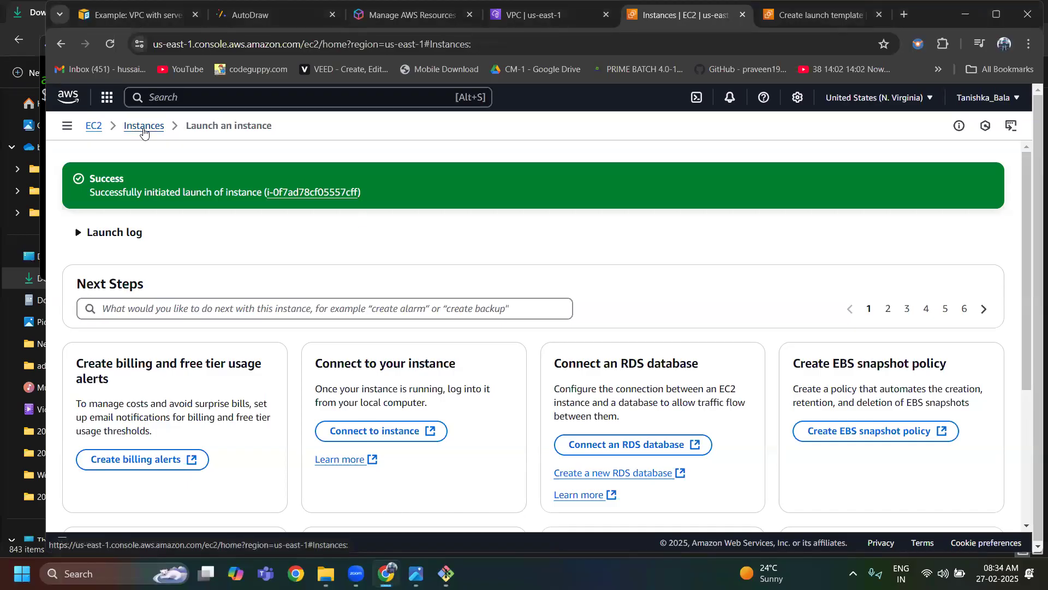
click(107, 46)
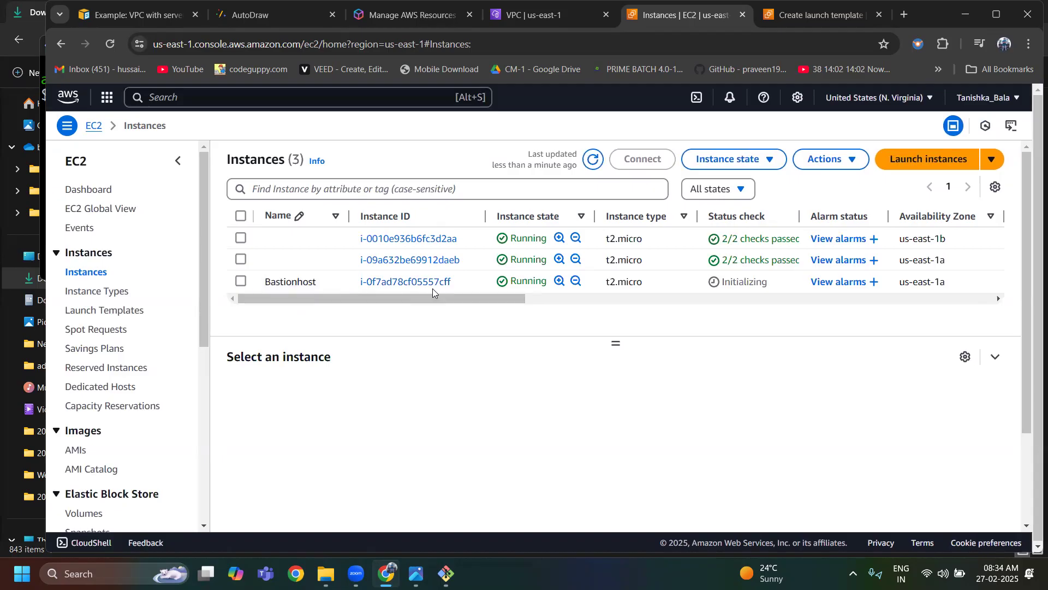
click(412, 285)
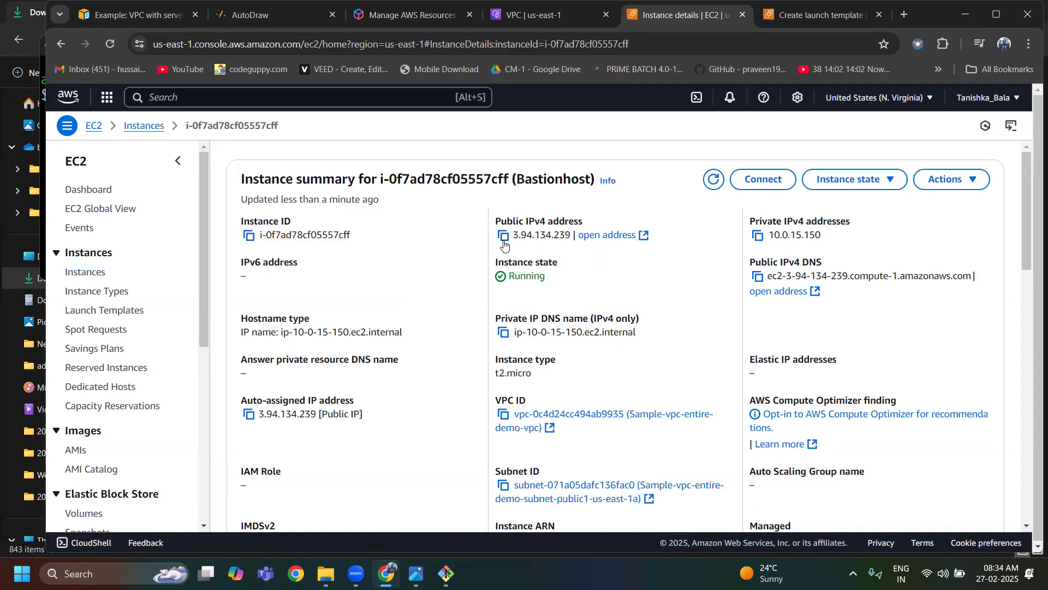
click(503, 237)
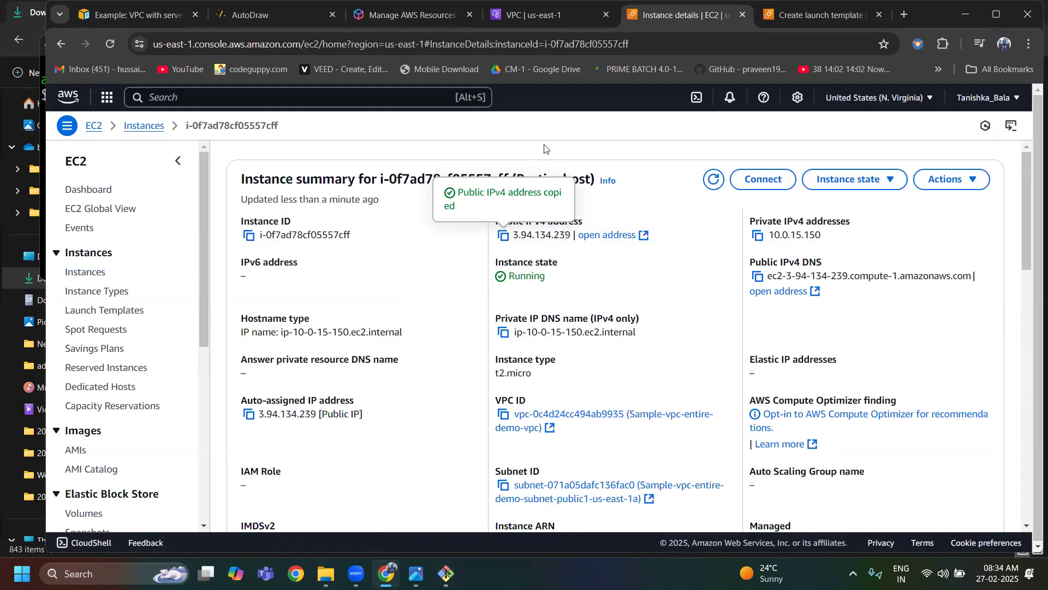
Step: Open the commands file in the Vpc-sample-Project folder of the aws-devops-for_beginers GitHub repository in a new browser tab
click(908, 19)
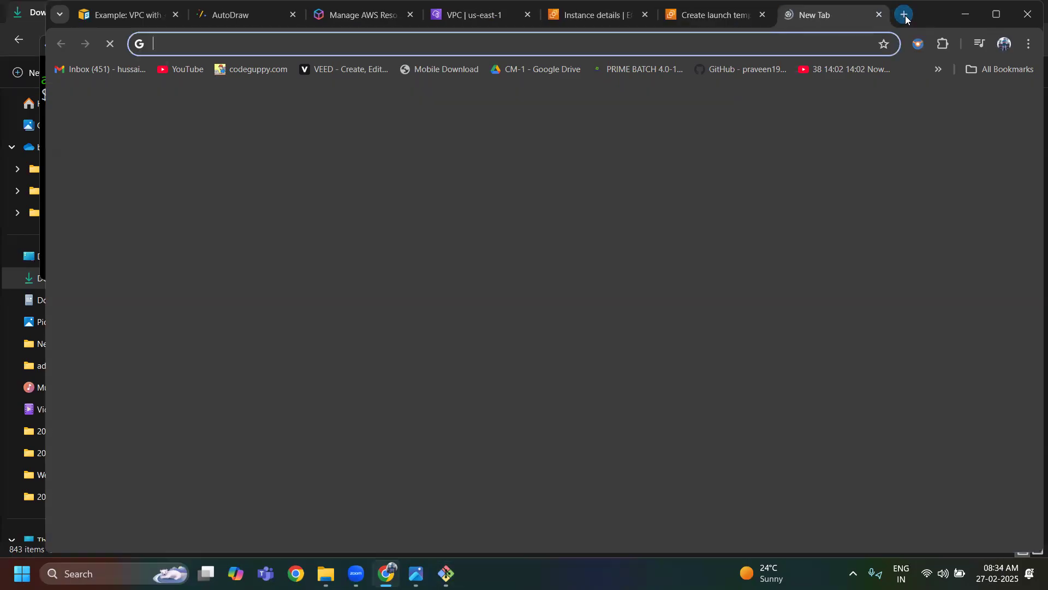
text(iam)
key(Return)
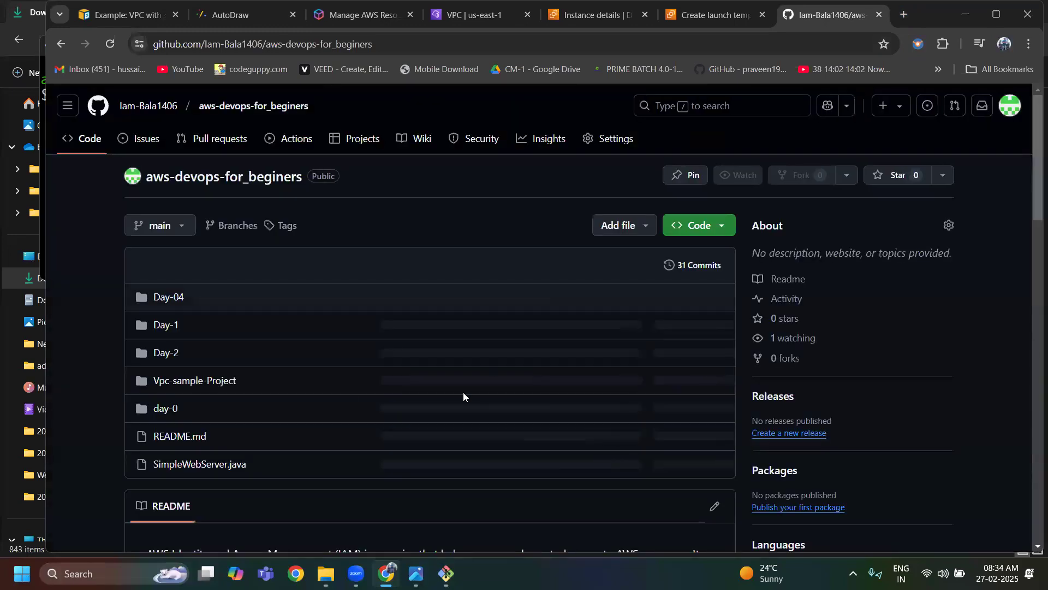
scroll(346, 395, down, 2)
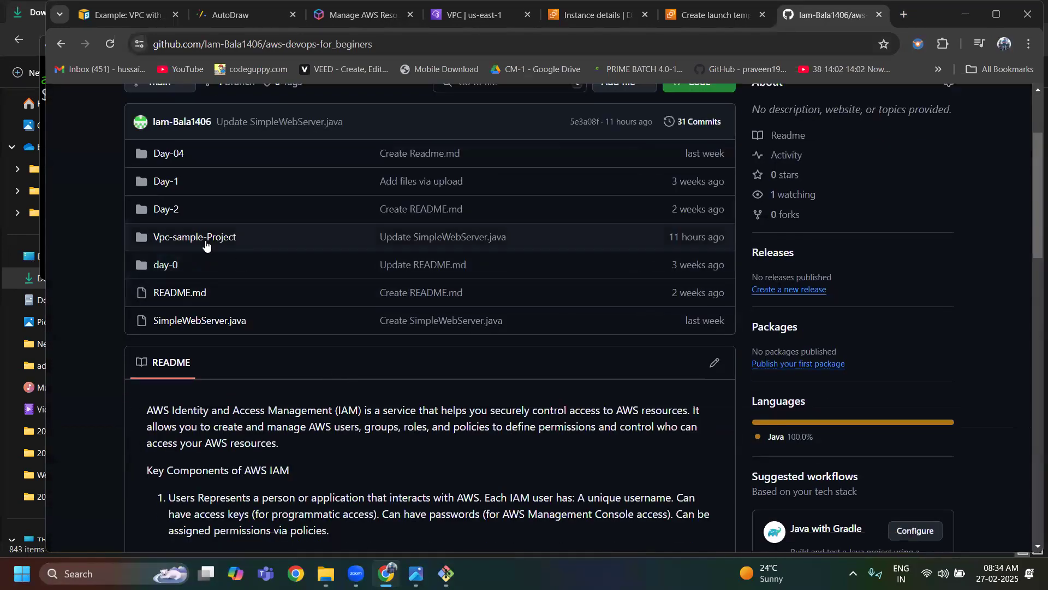
click(198, 241)
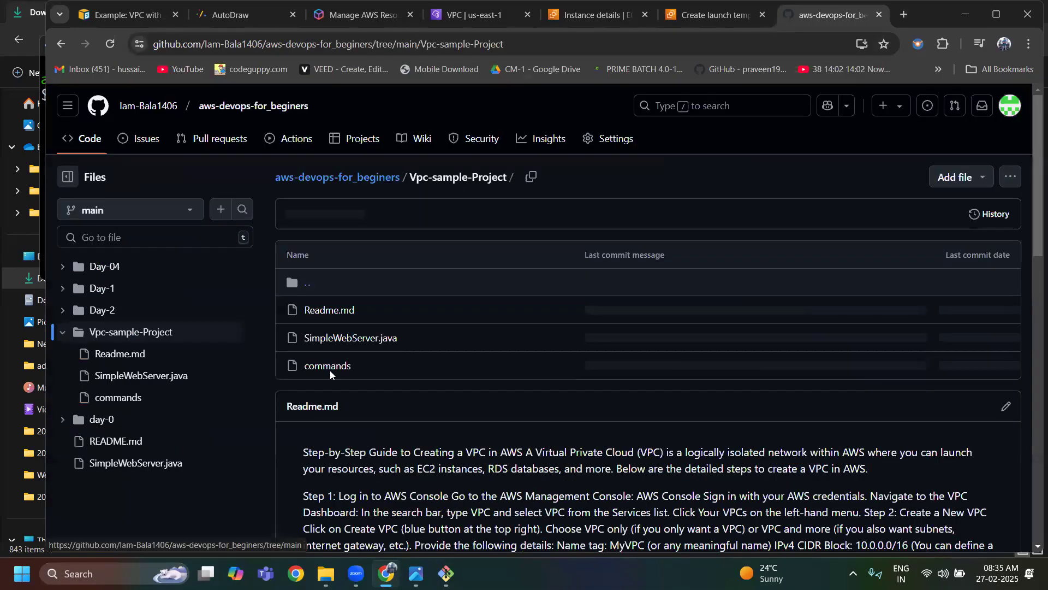
click(319, 370)
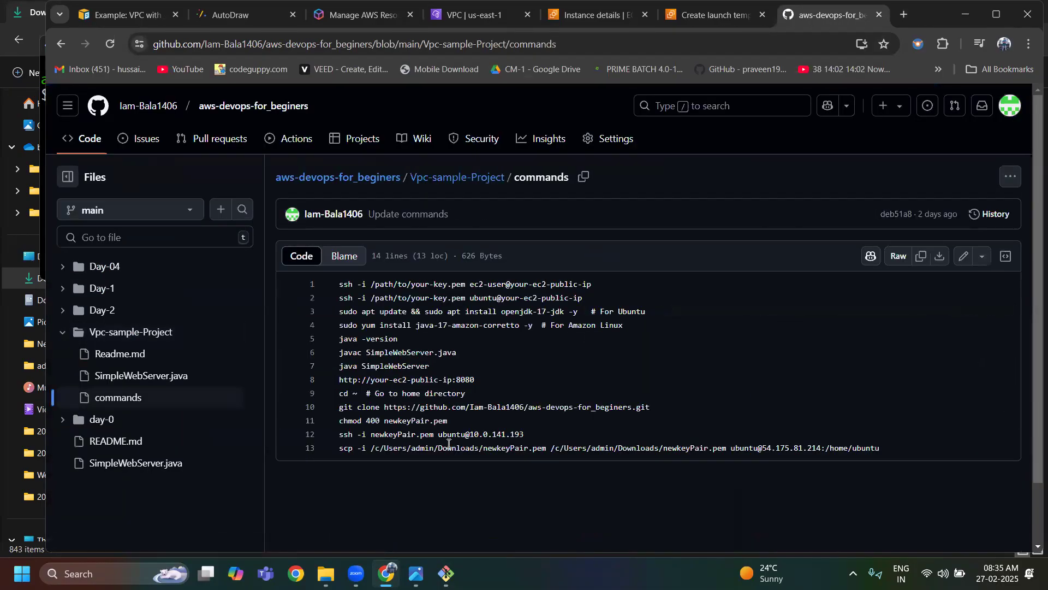
Step: Copy the scp command from line 13 of the commands file and paste it at the Git Bash prompt
triple_click(439, 449)
right_click(439, 449)
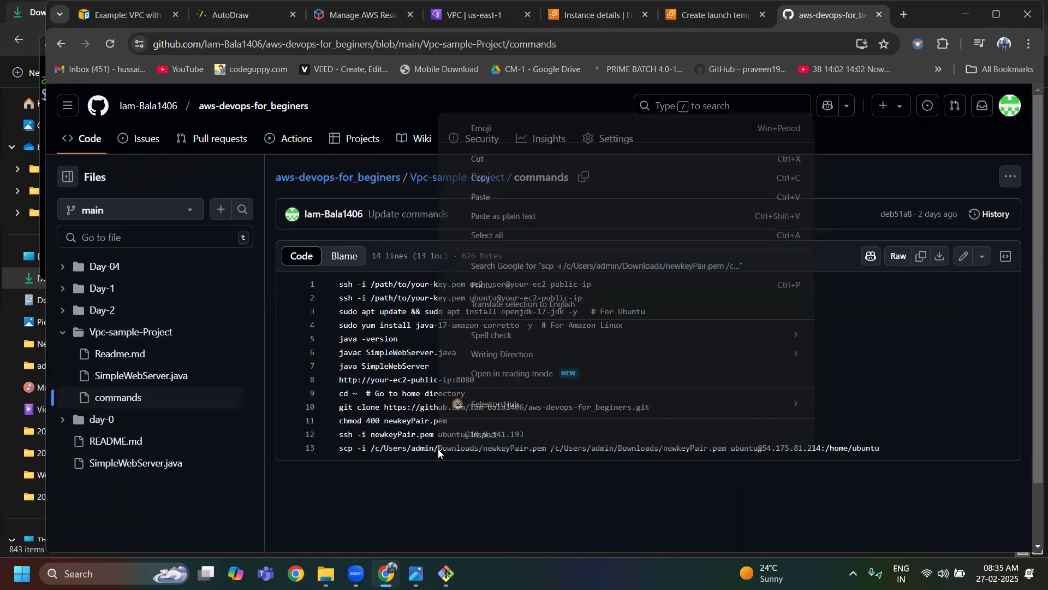
key(Escape)
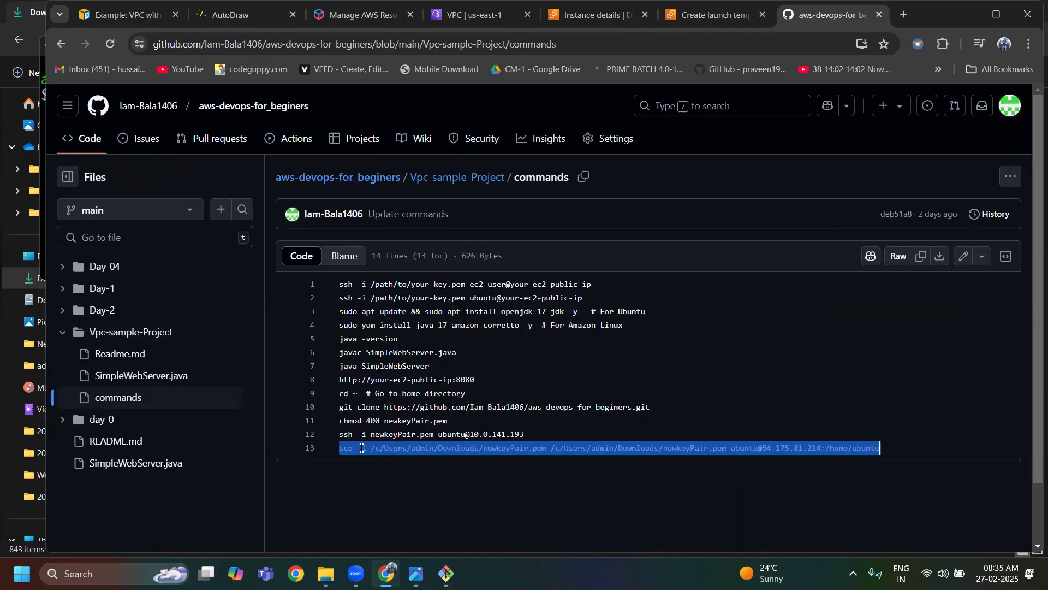
click(446, 573)
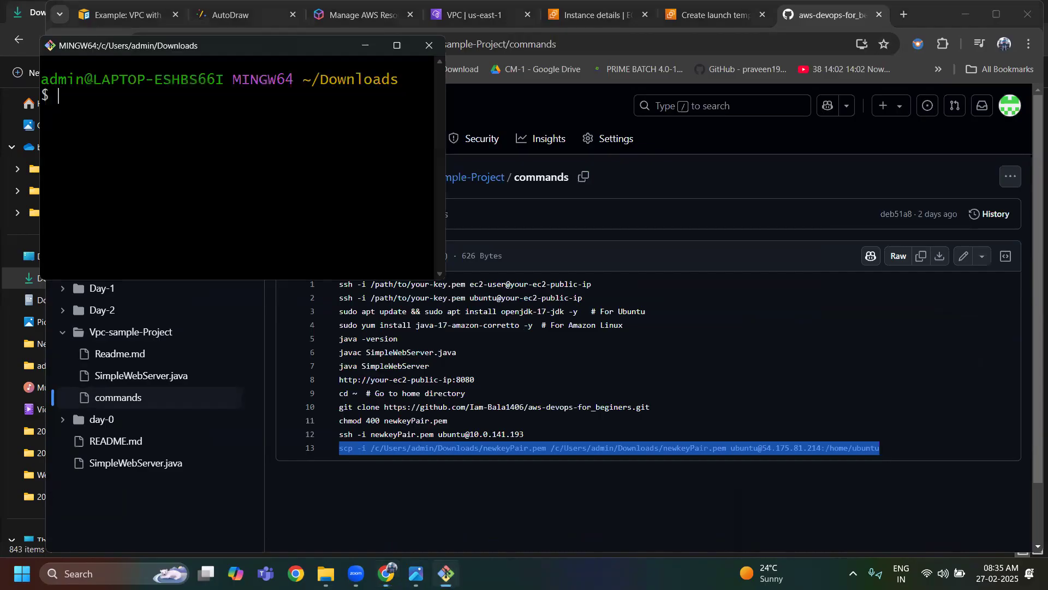
right_click(77, 103)
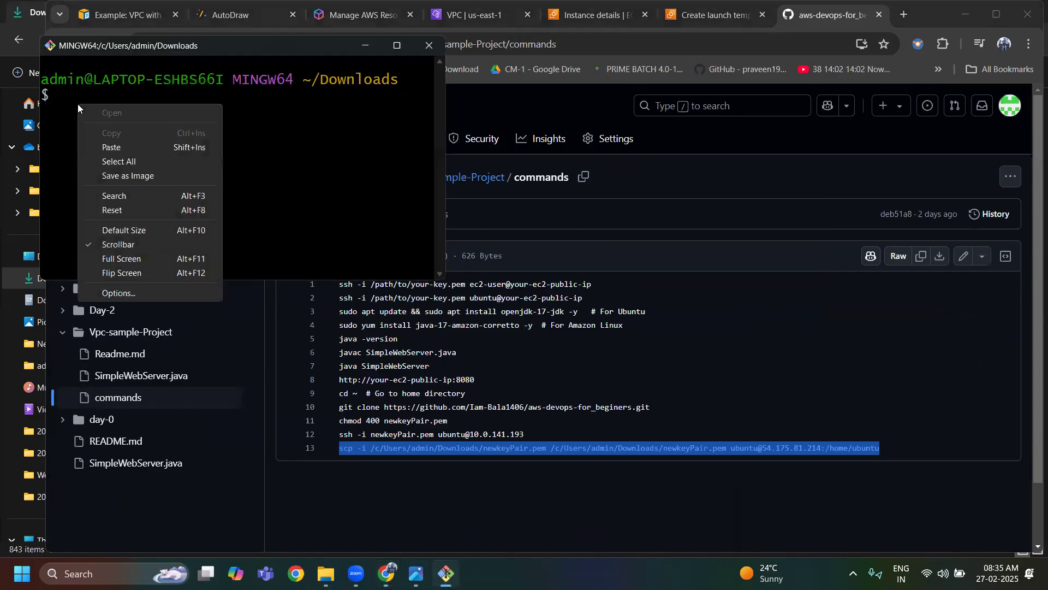
click(115, 147)
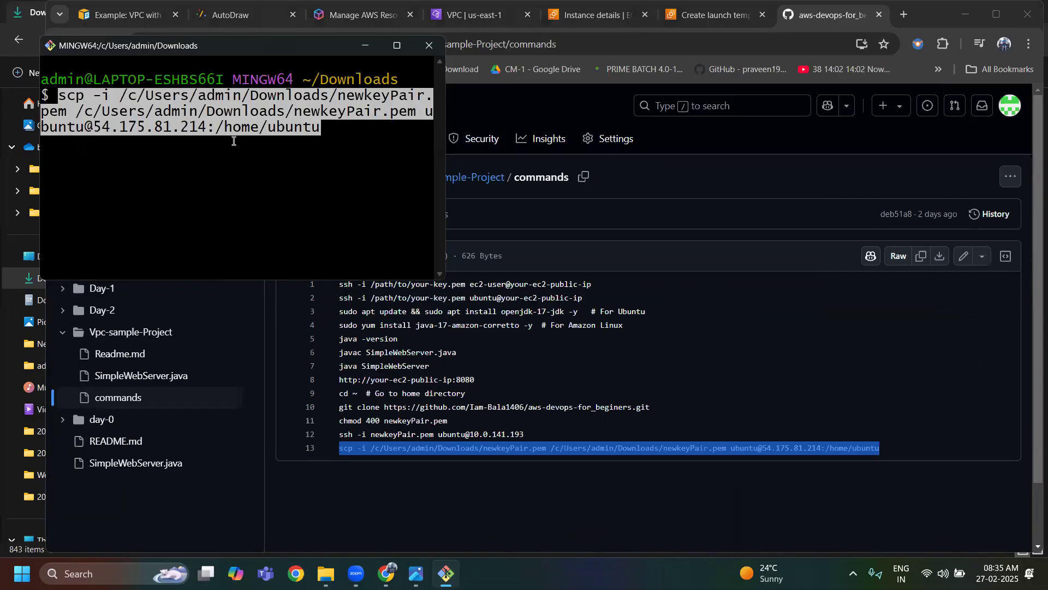
Step: Replace newkeyPair with vpc_demo in the scp command's second path, the file being transferred
key(Left)
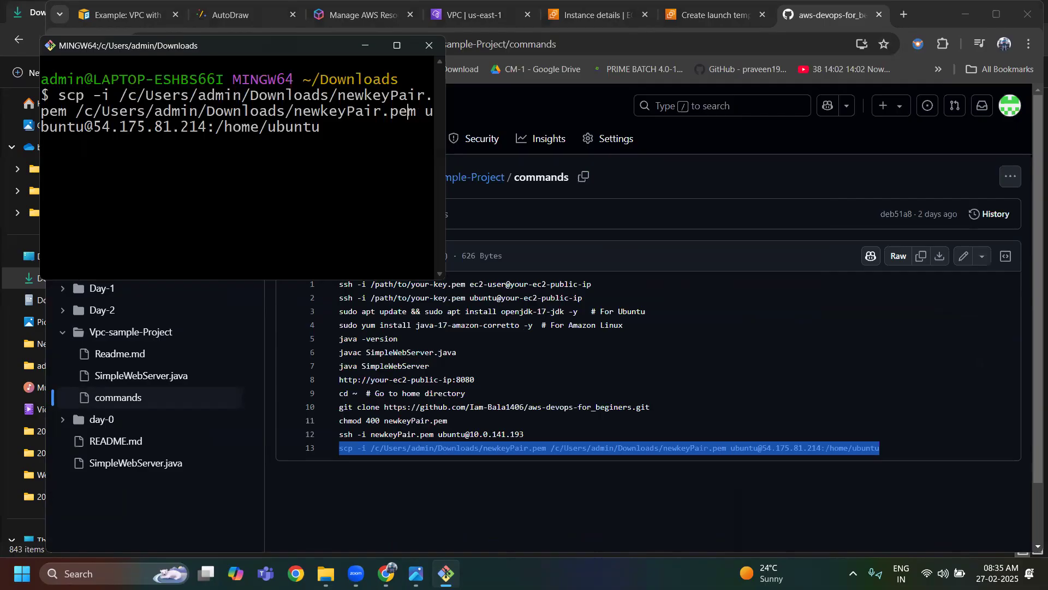
key(BackSpace)
key(BackSpace)
key(BackSpace)
key(BackSpace)
key(BackSpace)
key(BackSpace)
key(BackSpace)
key(BackSpace)
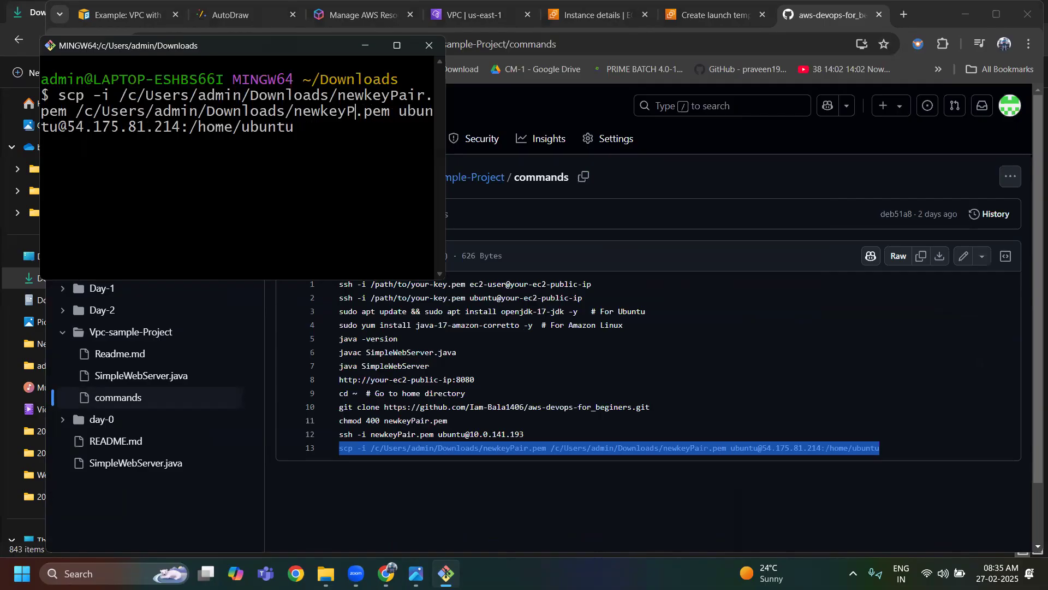
key(BackSpace)
key(BackSpace)
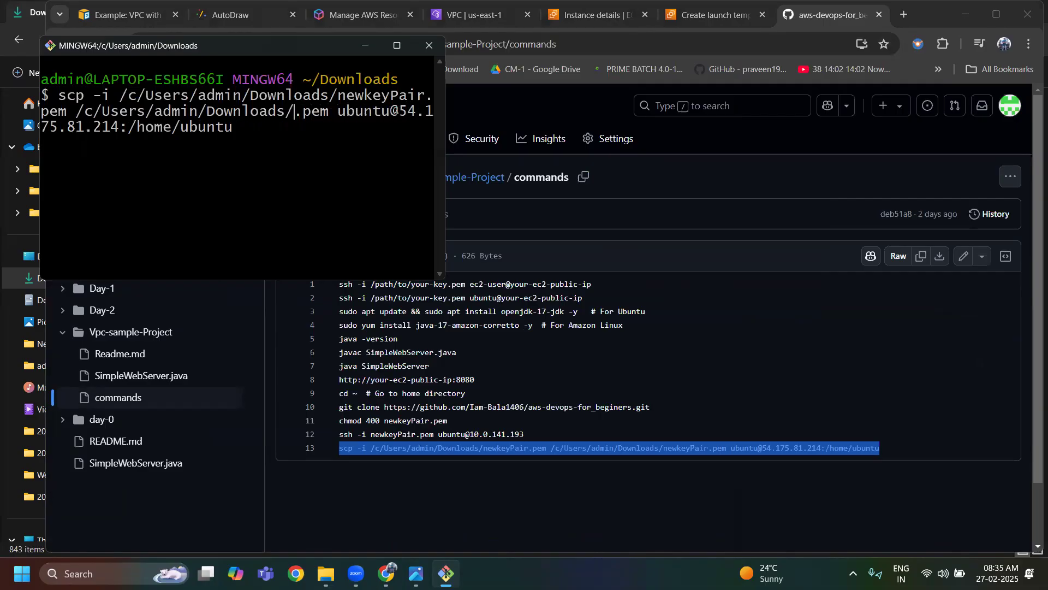
text(vpc_d)
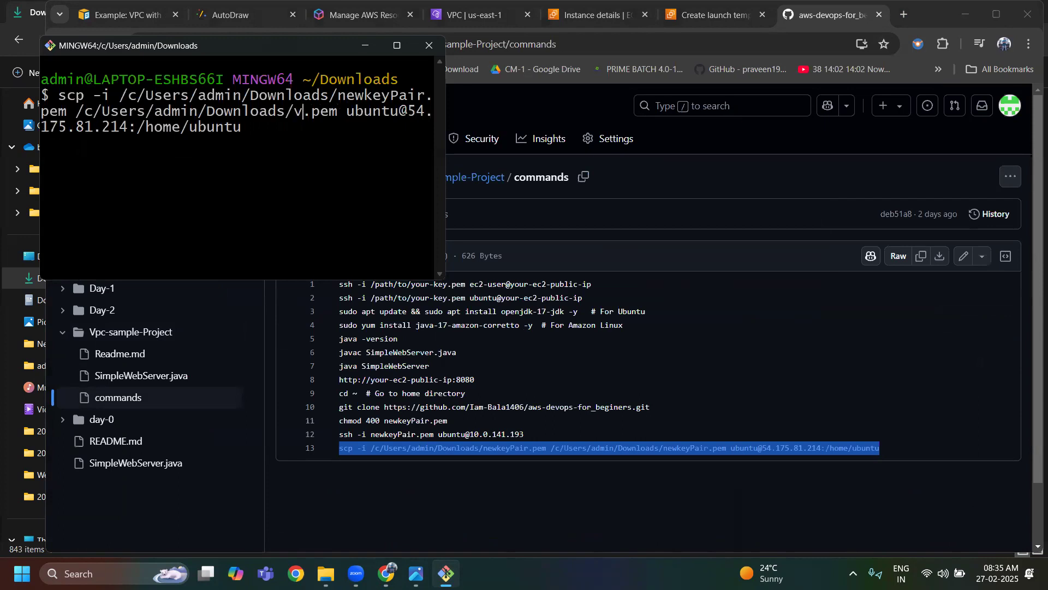
text(emo)
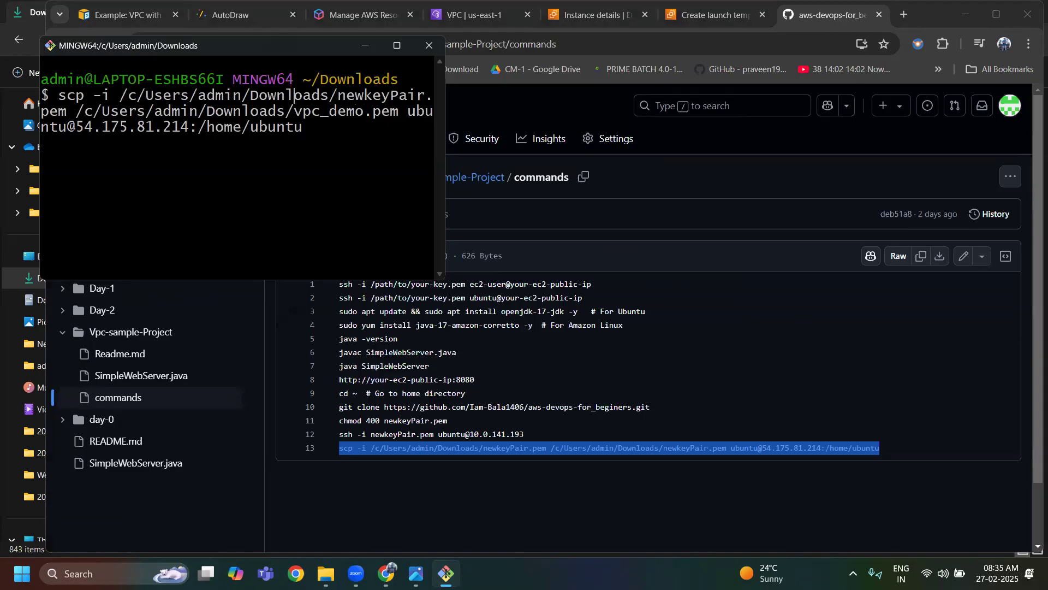
Step: Replace newkeyPair with vpc_demo in the scp command's first path, the identity file
key(BackSpace)
key(BackSpace)
key(BackSpace)
key(BackSpace)
key(BackSpace)
key(BackSpace)
key(BackSpace)
key(BackSpace)
key(BackSpace)
key(BackSpace)
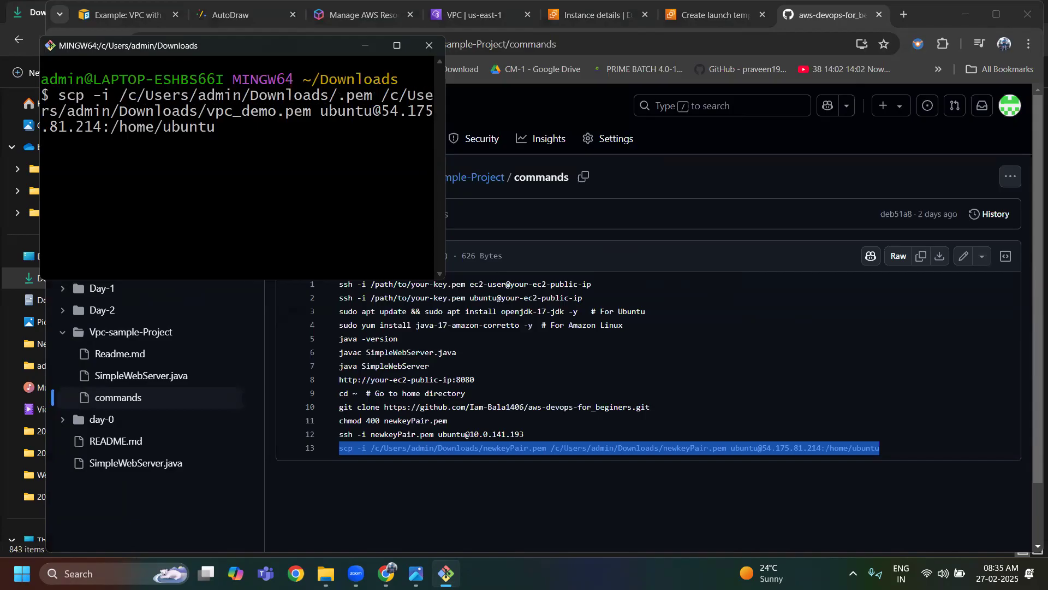
text(vpc_)
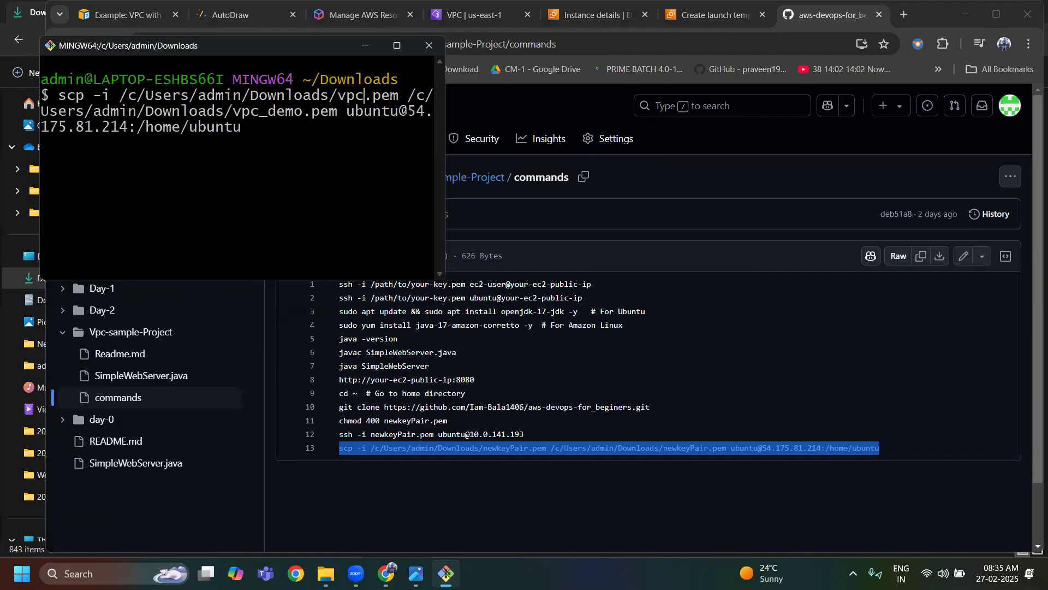
text(demo)
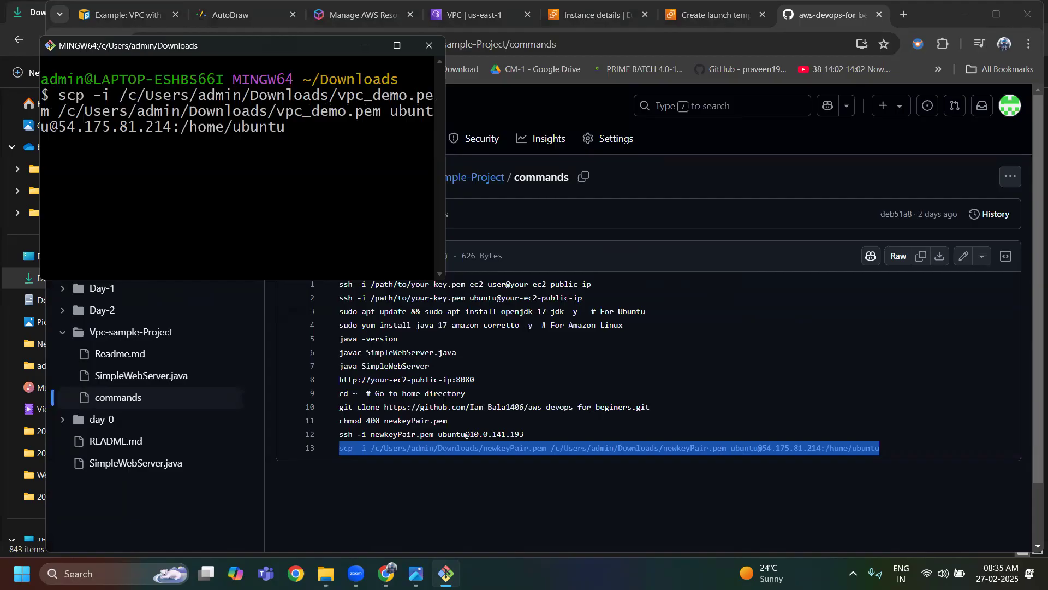
Step: Check the Bastionhost's public IPv4 address in Chrome, and in Git Bash replace the scp command's destination IP with 3.94.134.239
mouse_move(386, 573)
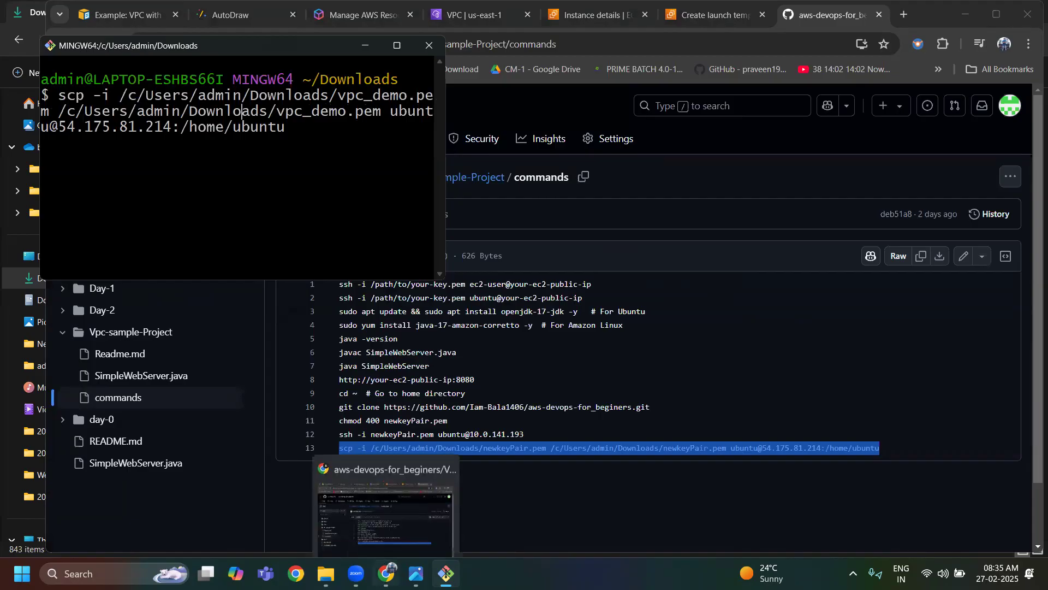
click(395, 505)
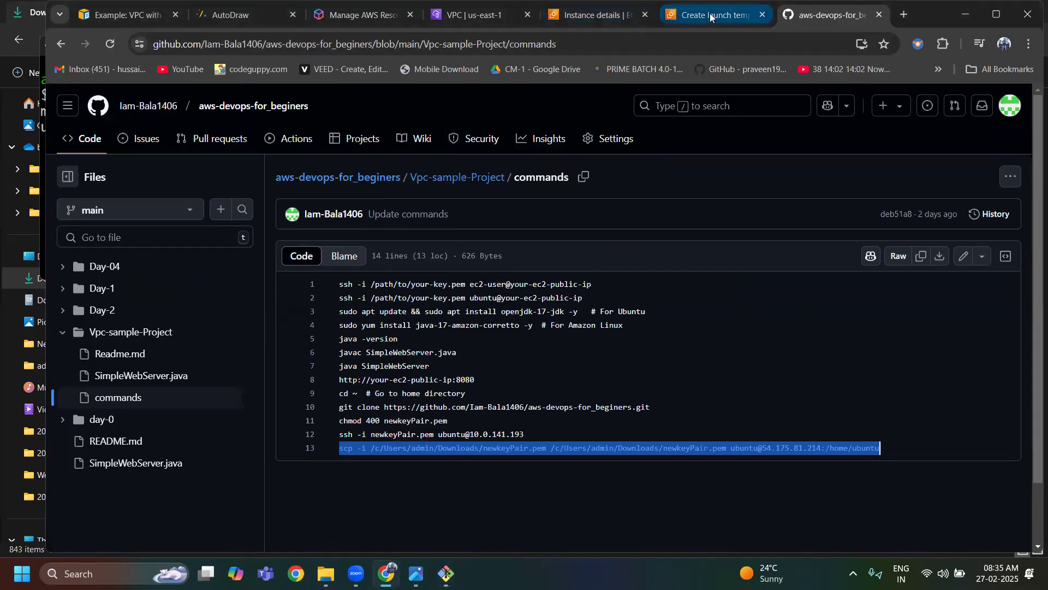
click(575, 12)
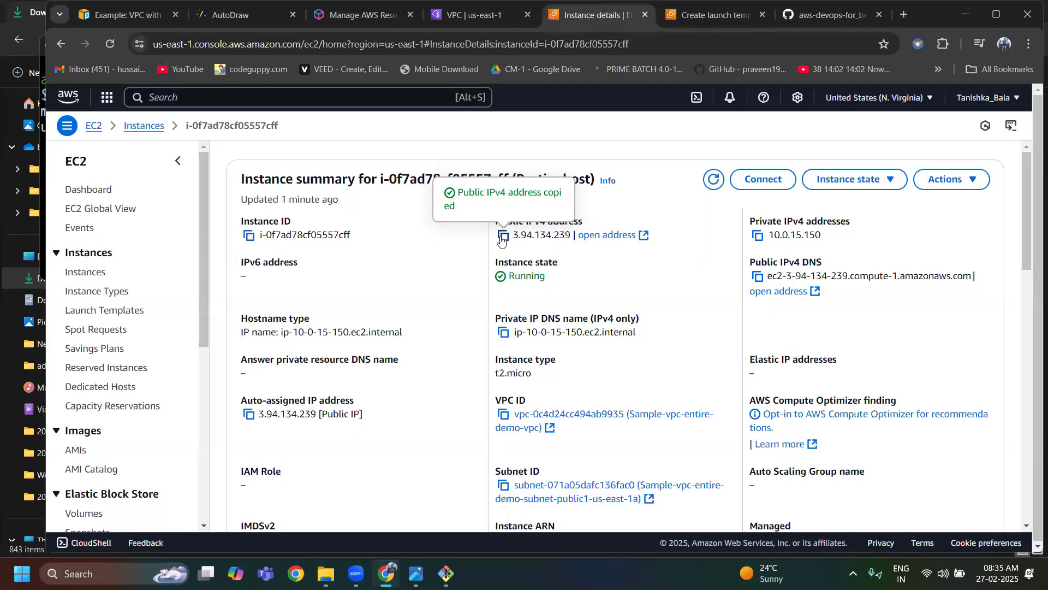
mouse_move(445, 573)
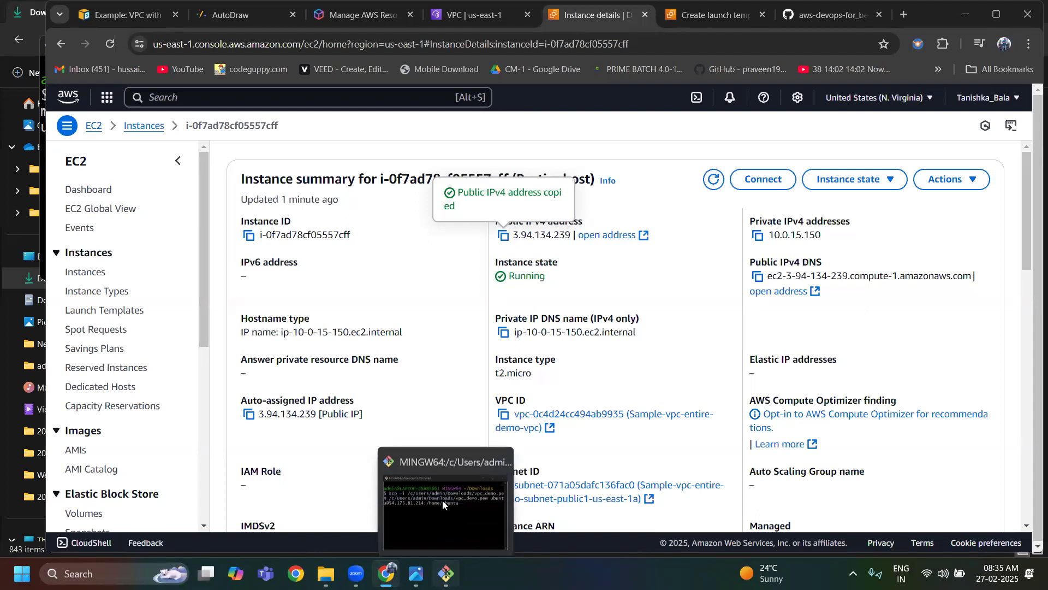
click(443, 499)
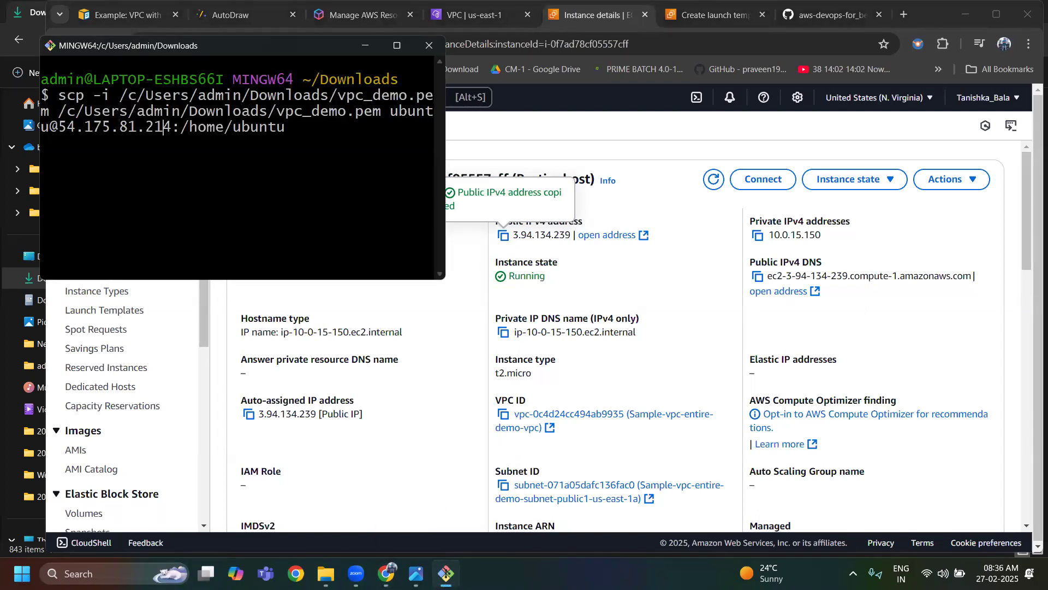
key(BackSpace)
key(BackSpace)
key(BackSpace)
key(BackSpace)
key(BackSpace)
key(BackSpace)
key(BackSpace)
key(BackSpace)
key(BackSpace)
key(BackSpace)
key(BackSpace)
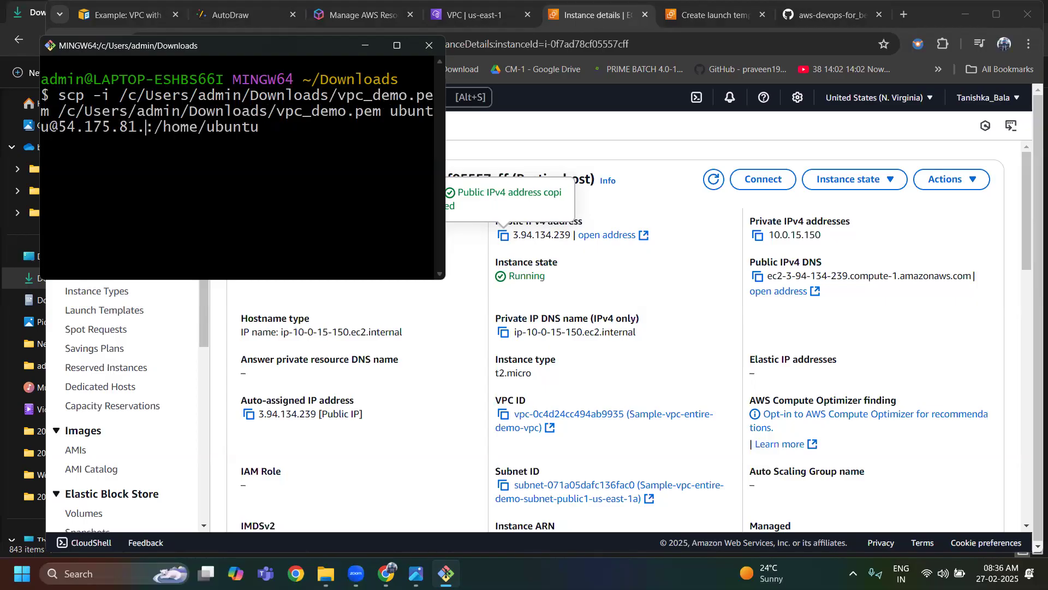
key(BackSpace)
key(BackSpace)
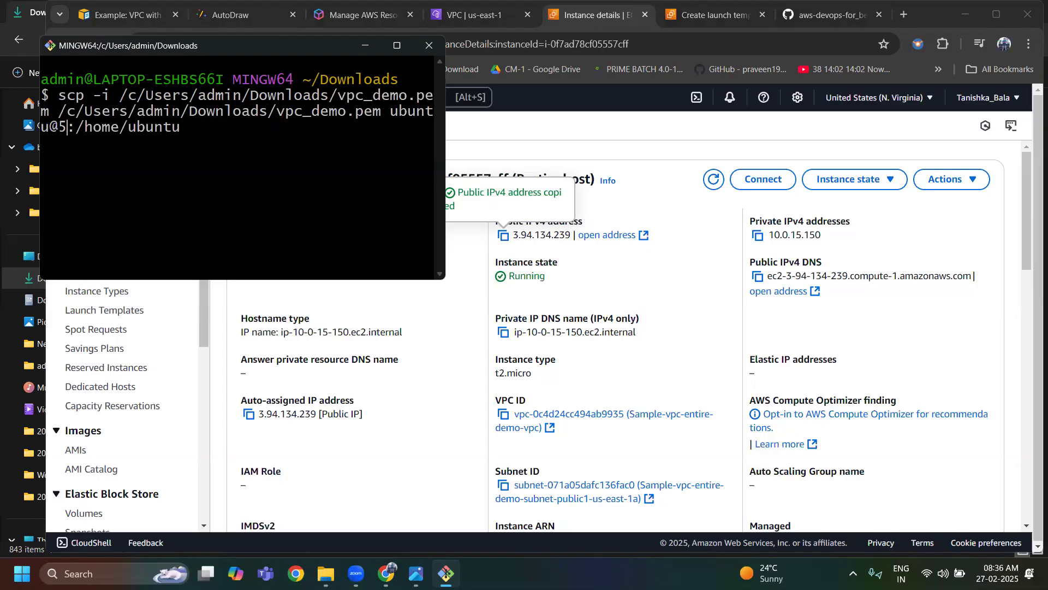
right_click(63, 127)
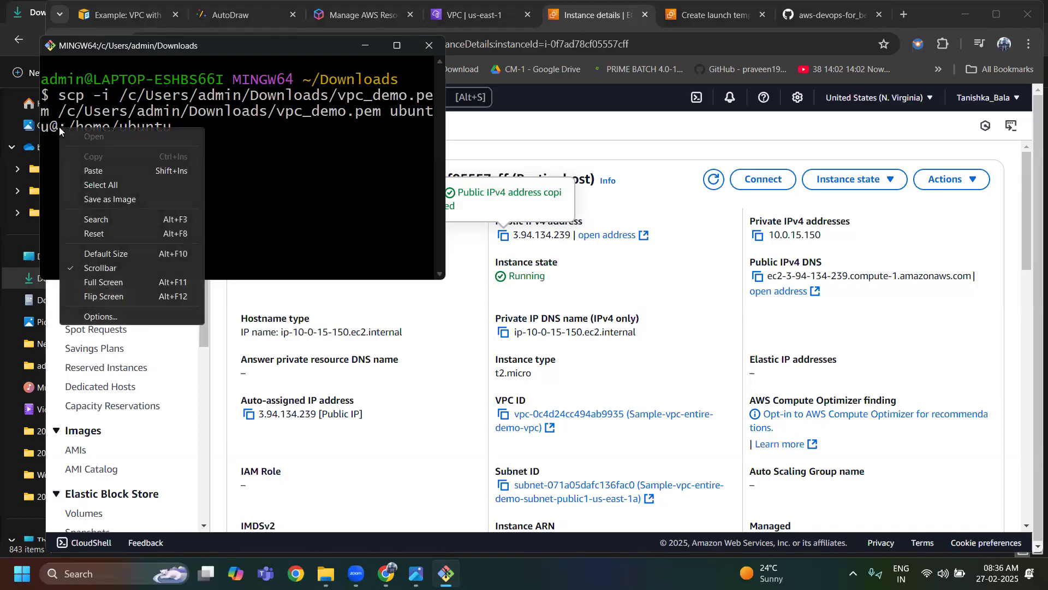
click(86, 171)
Step: Maximize the terminal window, run the scp command, and answer yes to continue connecting to the host
click(397, 45)
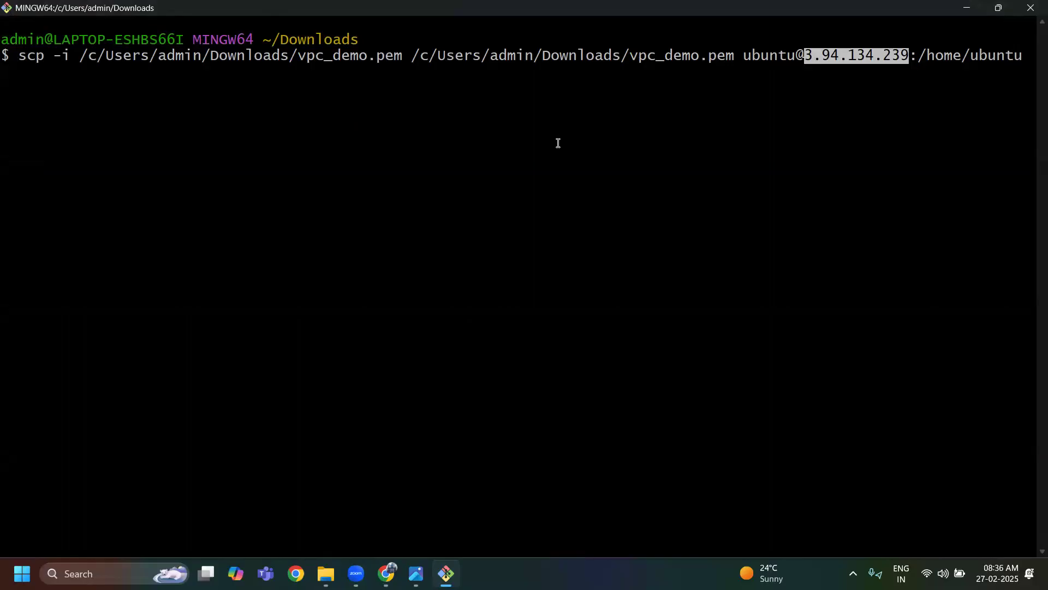
key(Return)
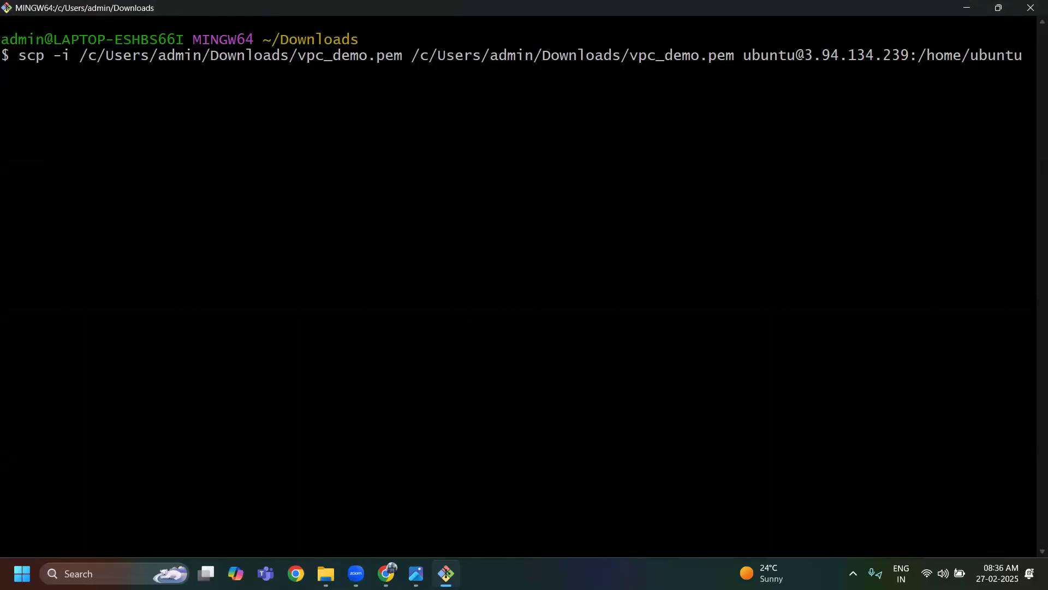
text(yes)
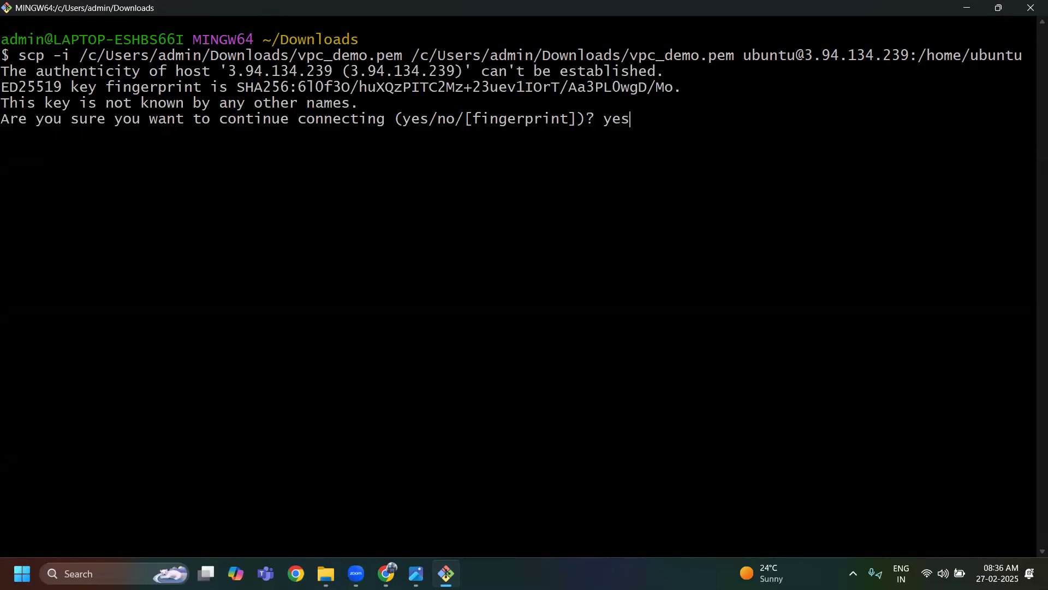
key(Return)
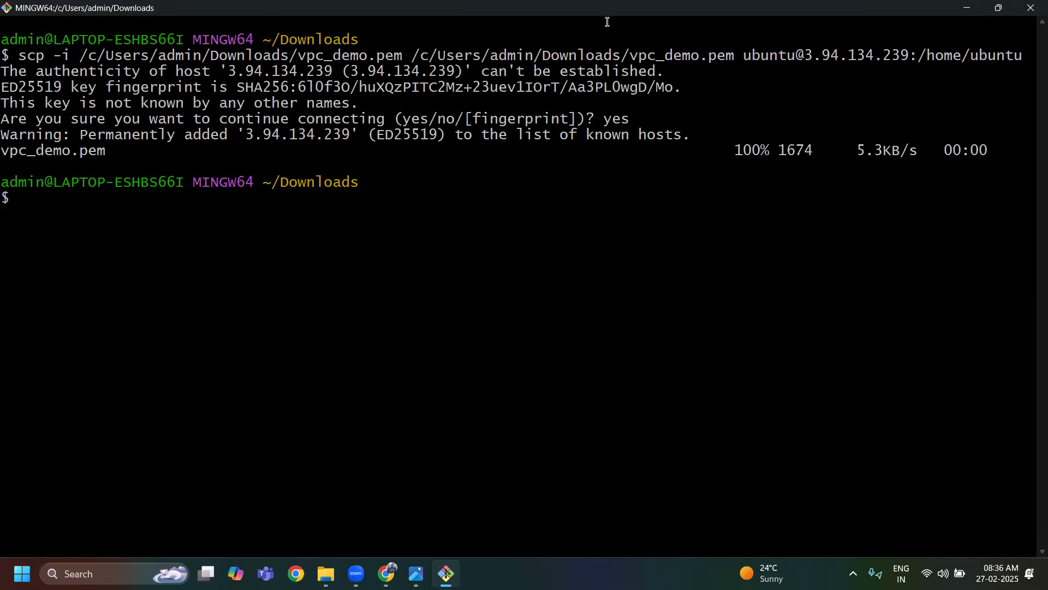
Step: Begin an SSH command at the prompt with the identity file: ssh -i vep_demo.pem
text(ssh -i vep-)
key(BackSpace)
text(_demo/pem)
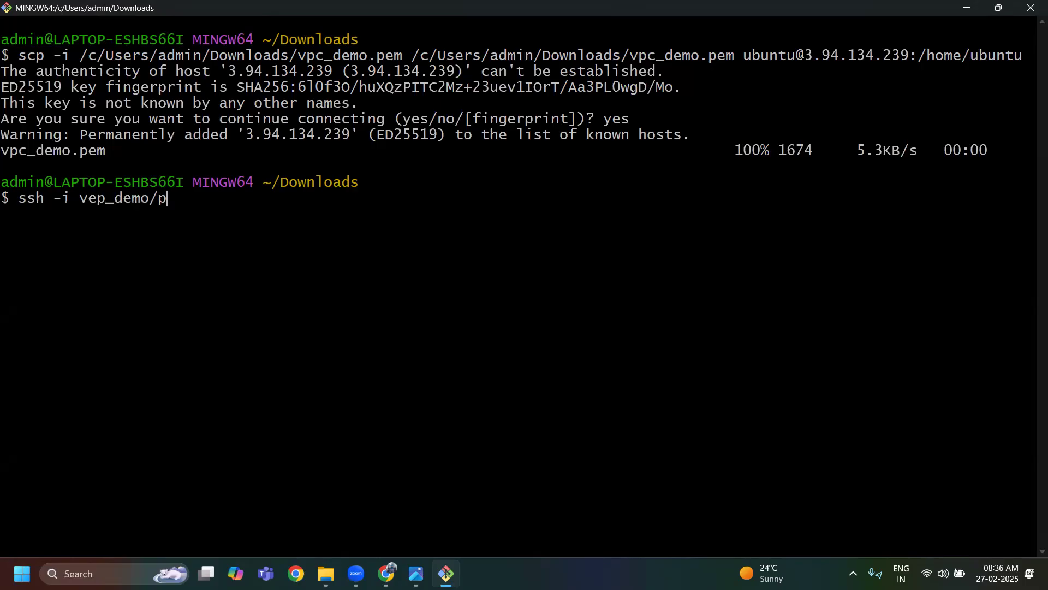
key(BackSpace)
key(BackSpace)
key(BackSpace)
key(BackSpace)
key(BackSpace)
text(.pem)
right_click(201, 197)
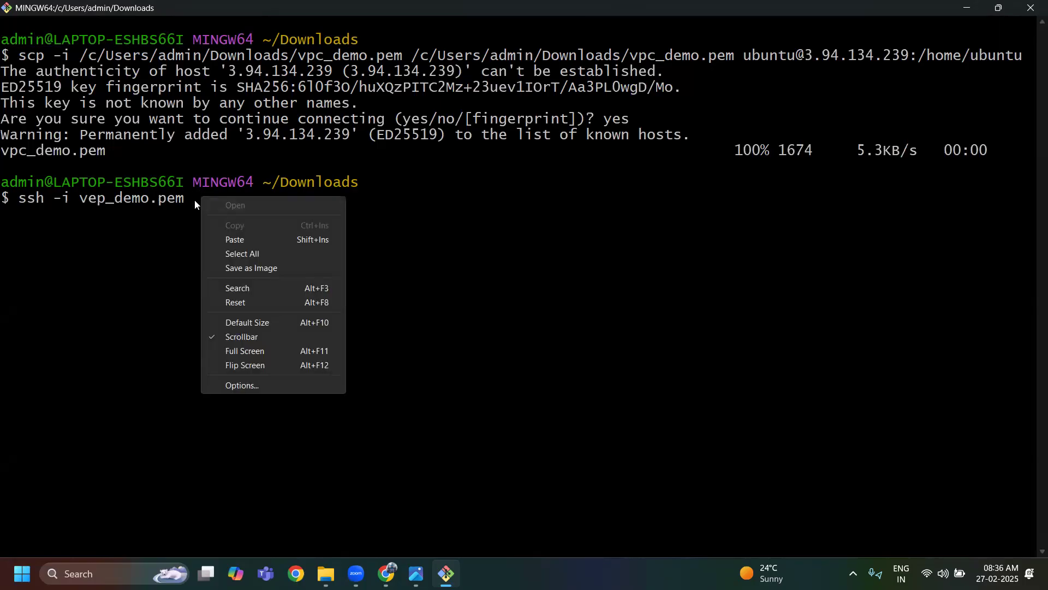
click(194, 200)
text(ubtu)
key(BackSpace)
key(BackSpace)
text(untu@)
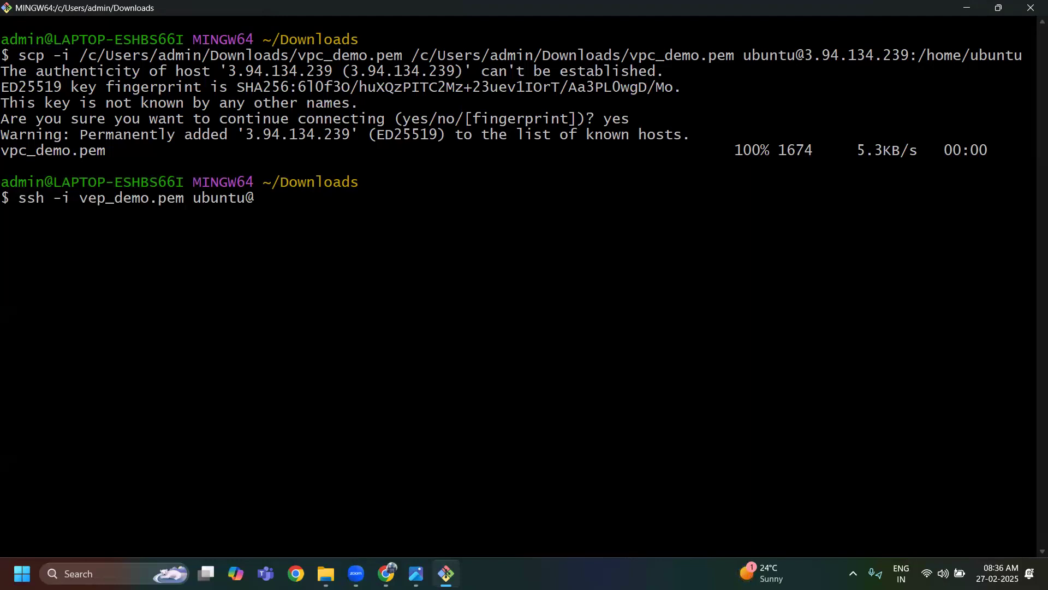
right_click(259, 197)
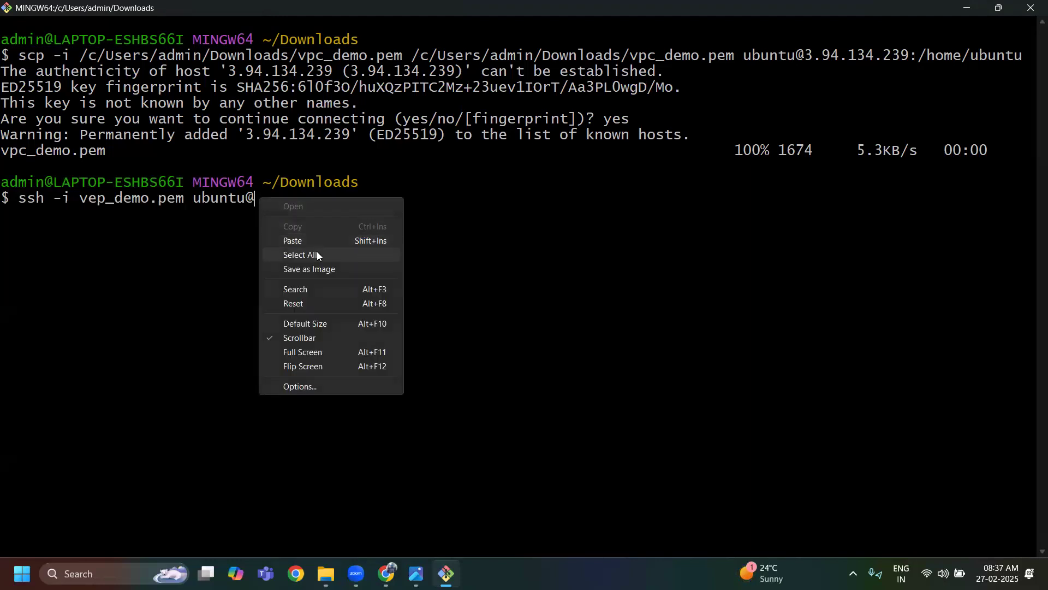
click(307, 241)
key(Return)
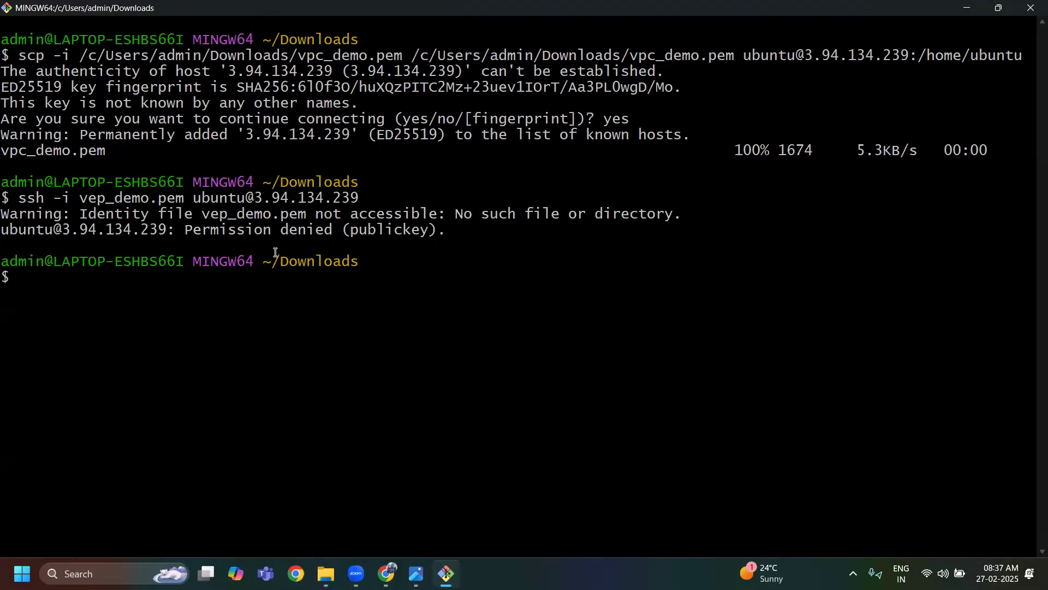
Step: Recall the ssh command, correct its key file name to vpc_demo.pem, and connect to the bastion host
key(Up)
key(Left)
key(Left)
key(Left)
key(Left)
key(Left)
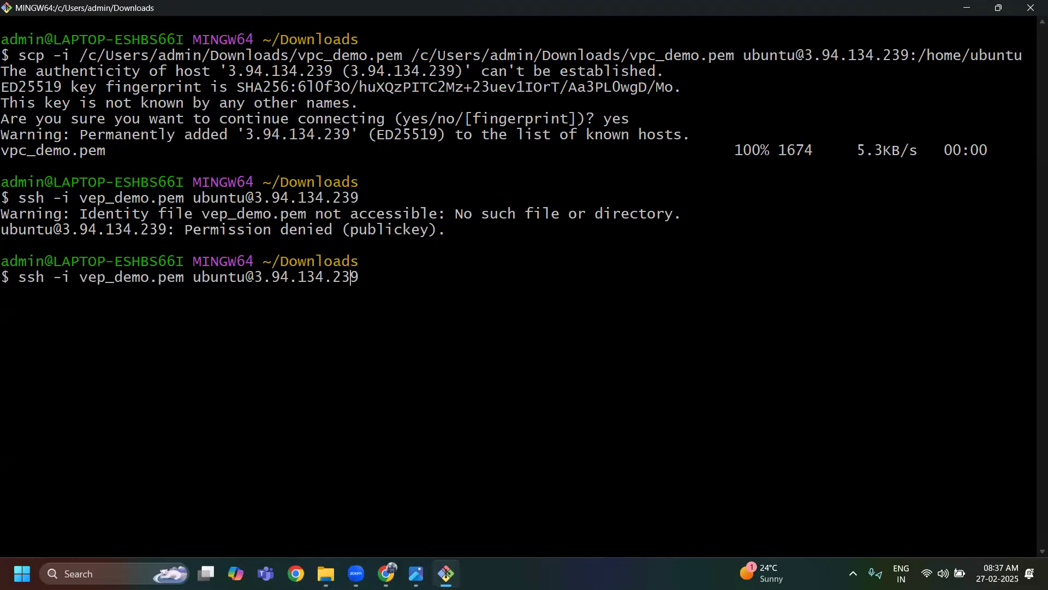
key(Left)
key(Left)
key(Left)
key(Left)
key(Left)
key(Left)
key(Left)
key(Left)
key(Left)
key(Left)
key(Left)
key(Left)
key(Left)
key(Left)
key(Left)
key(Left)
key(Left)
key(Left)
key(Left)
key(Left)
key(Left)
key(BackSpace)
key(BackSpace)
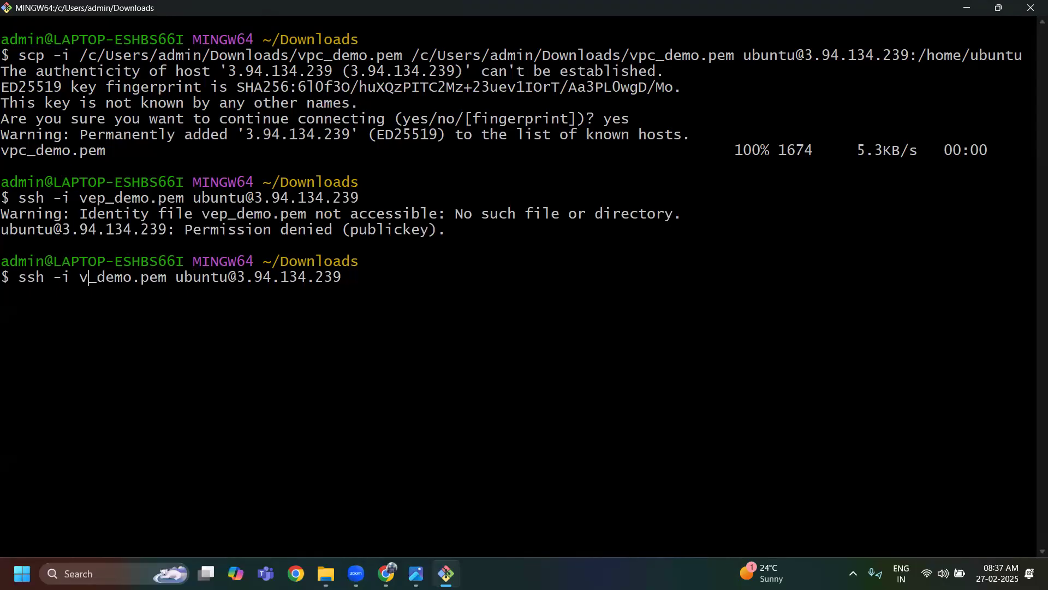
text(pc)
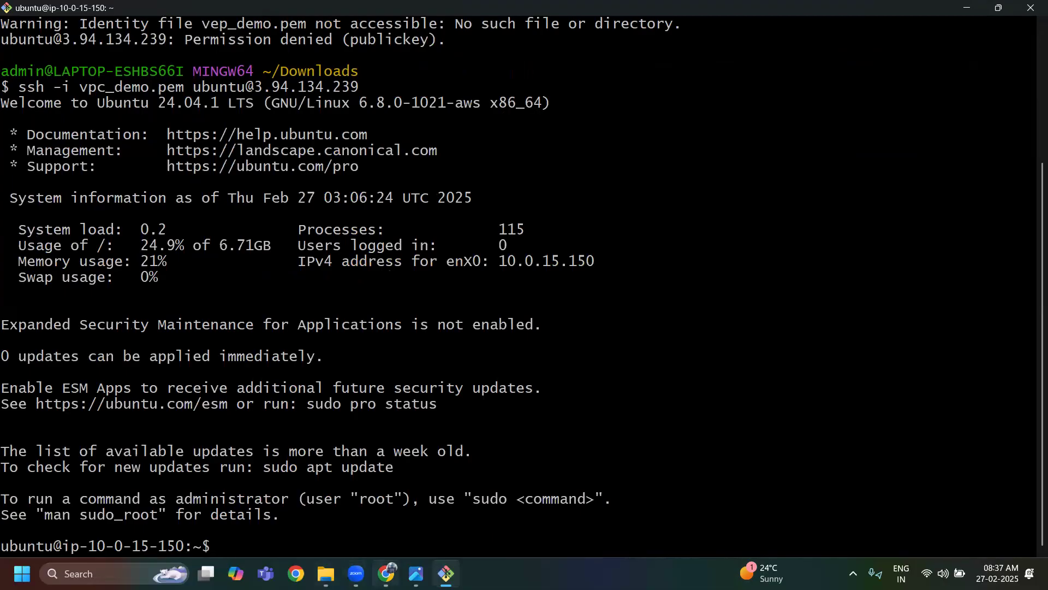
mouse_move(391, 569)
click(392, 485)
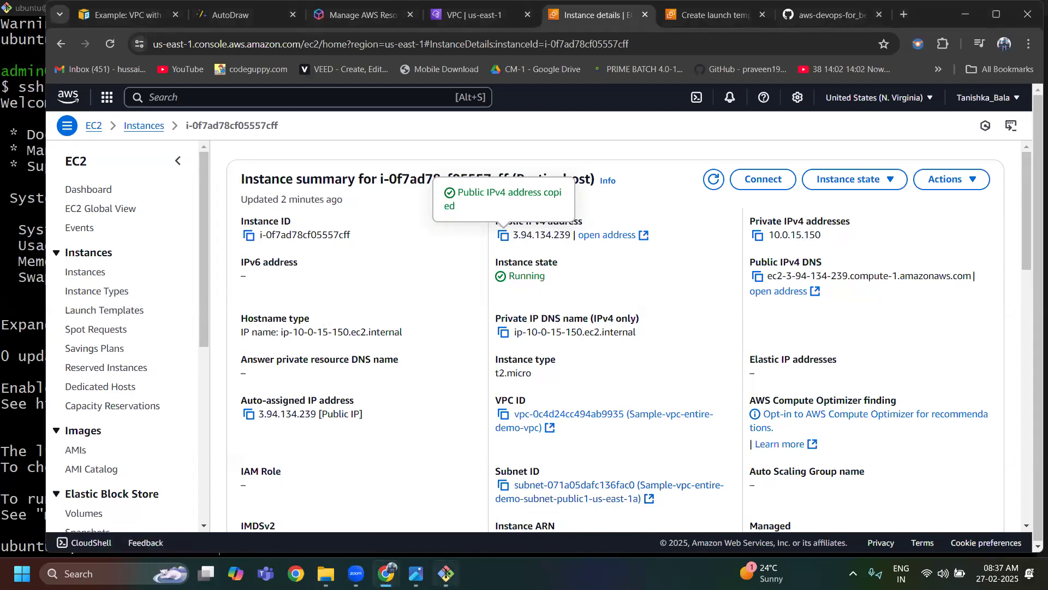
mouse_move(446, 573)
click(467, 499)
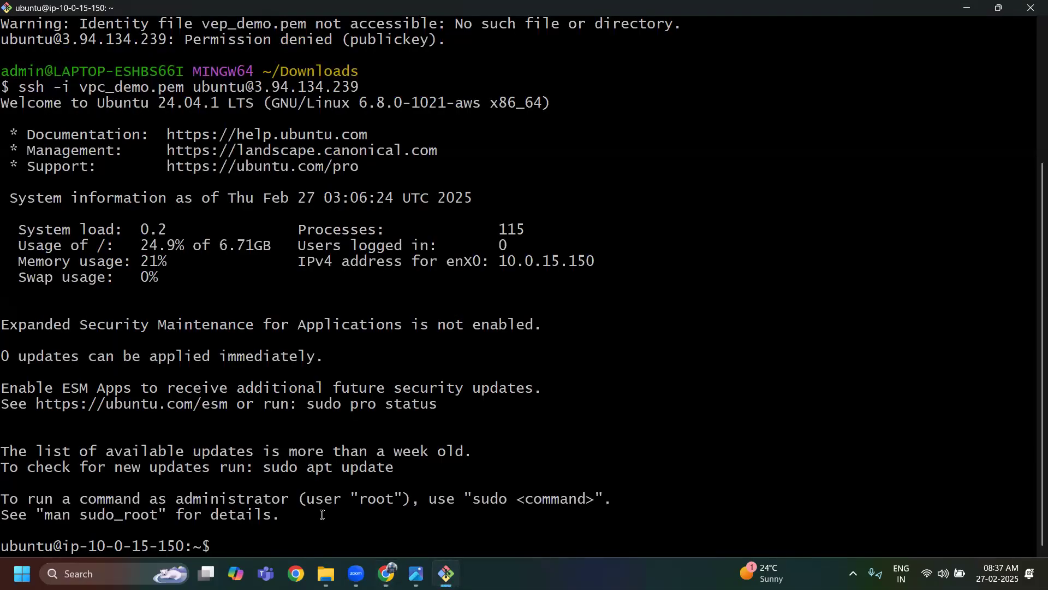
Step: Clear the terminal and list the files in the bastion host's home directory to check for the transferred key
text(ls)
key(BackSpace)
key(BackSpace)
text(clear)
key(Return)
text(ls)
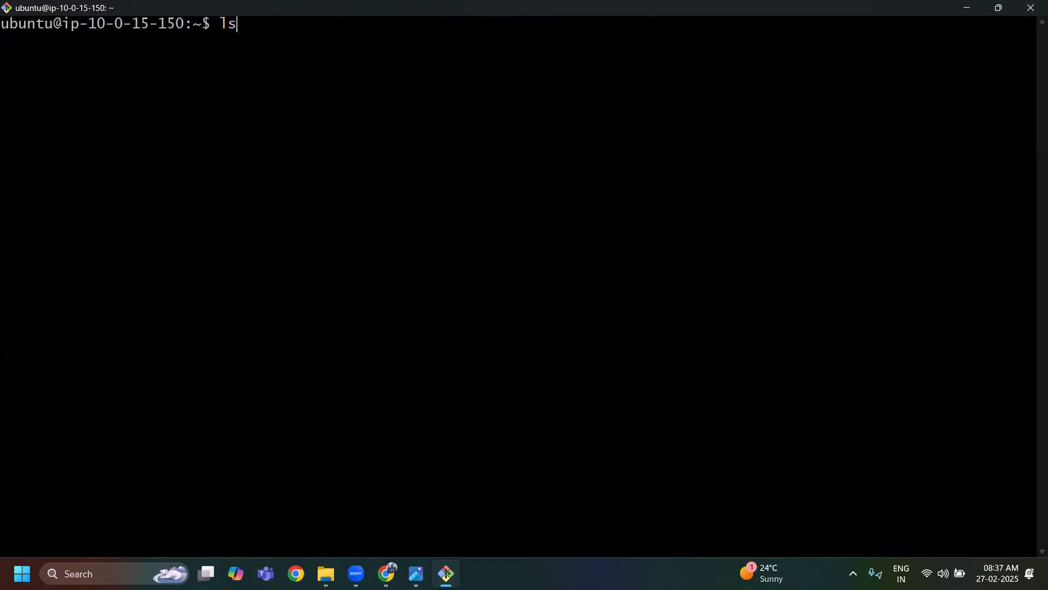
key(Return)
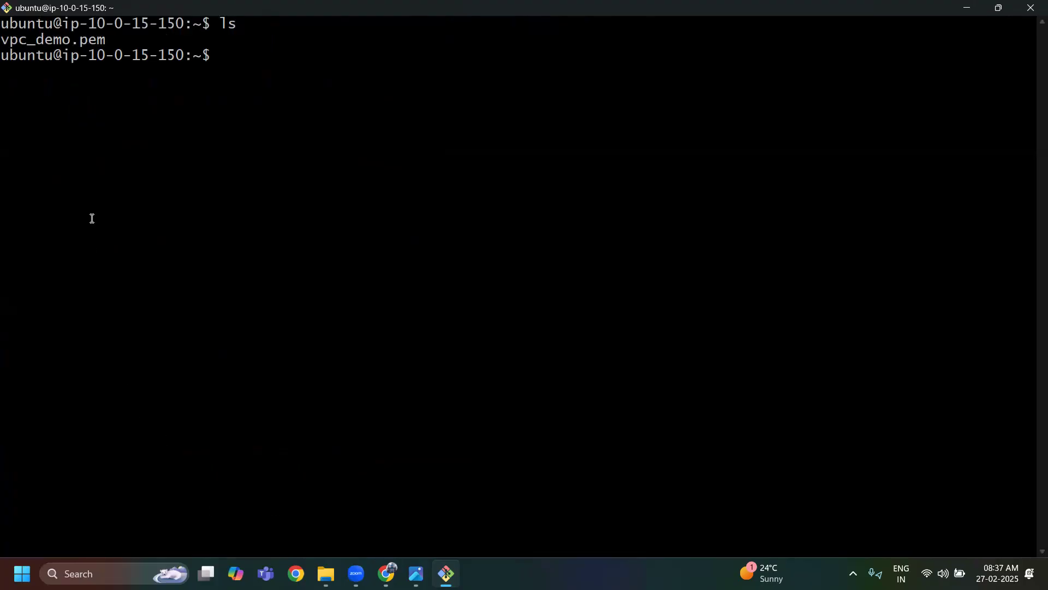
drag(110, 42, 9, 44)
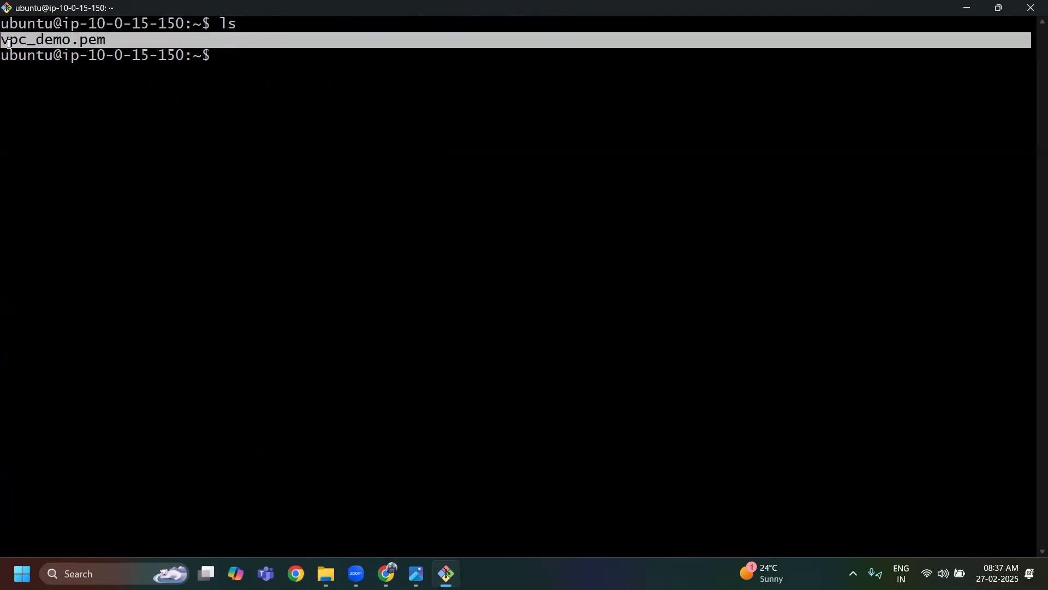
click(233, 55)
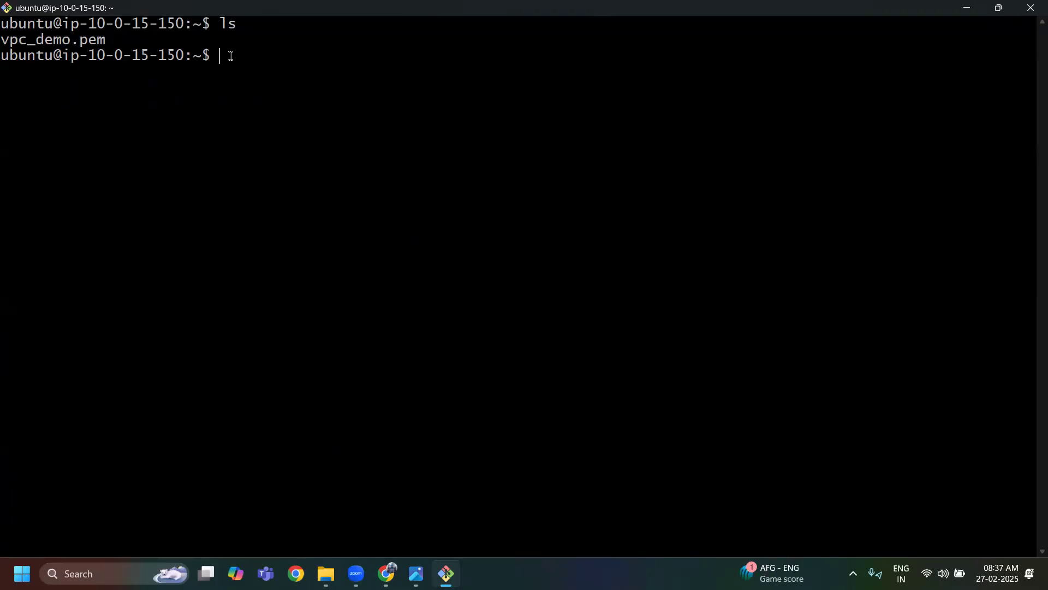
Step: Begin an SSH command on the bastion host with ssh -i vpc_demo.pem, leaving the target address open
text(ssh -i vpc_demo.pem)
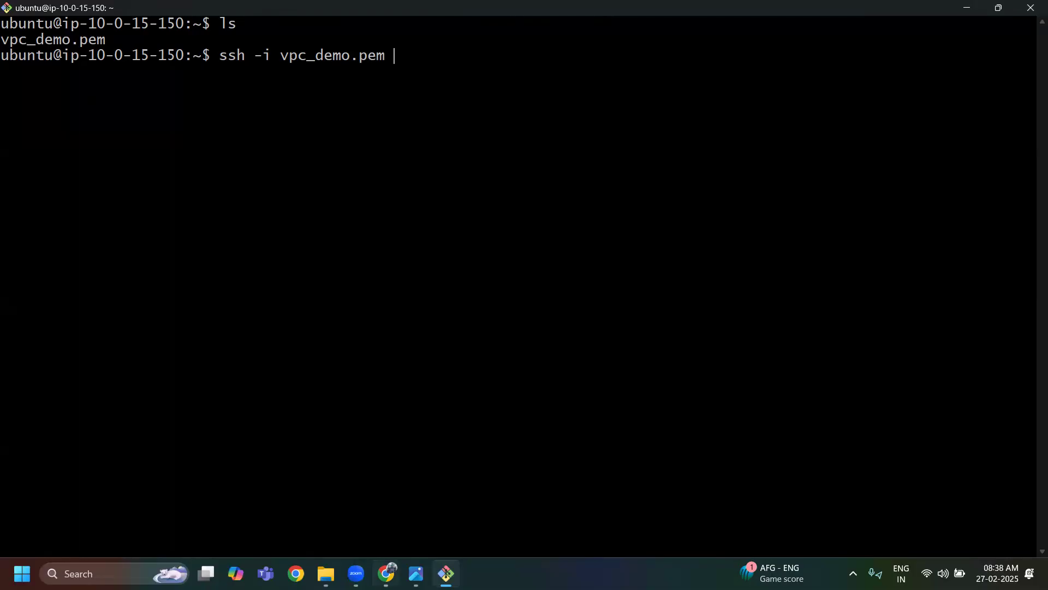
Step: Switch to Chrome, open the details of the unnamed us-east-1a instance i-09a632be69912daeb, and copy its private IPv4 address
mouse_move(391, 566)
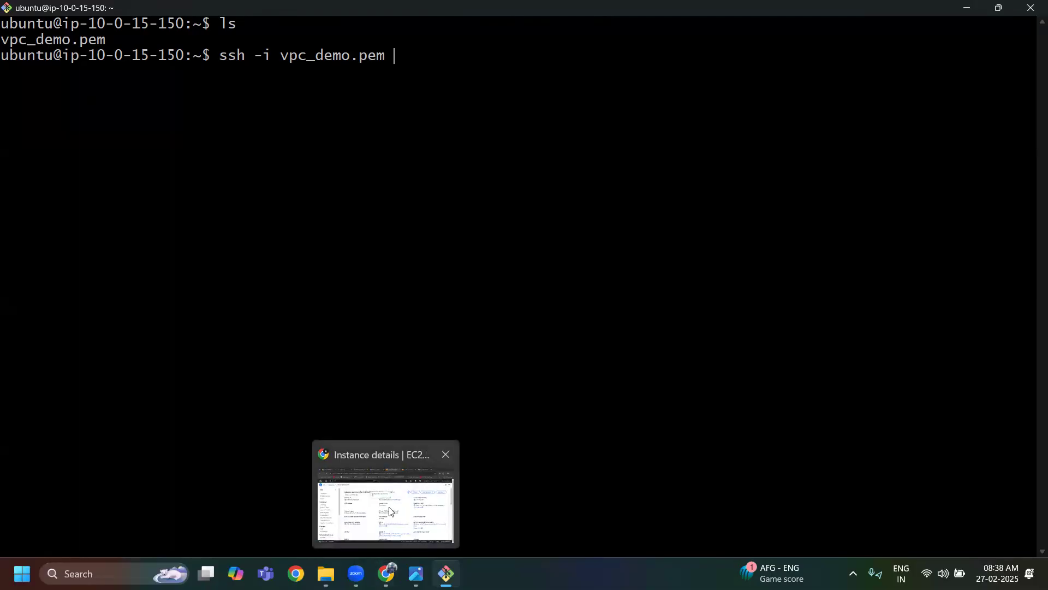
click(390, 525)
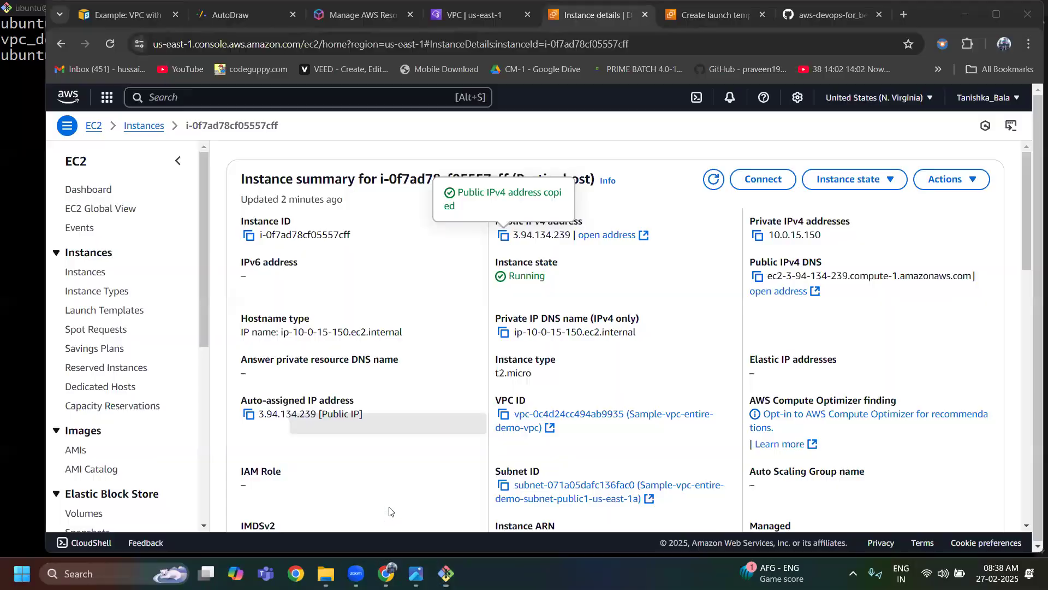
click(129, 127)
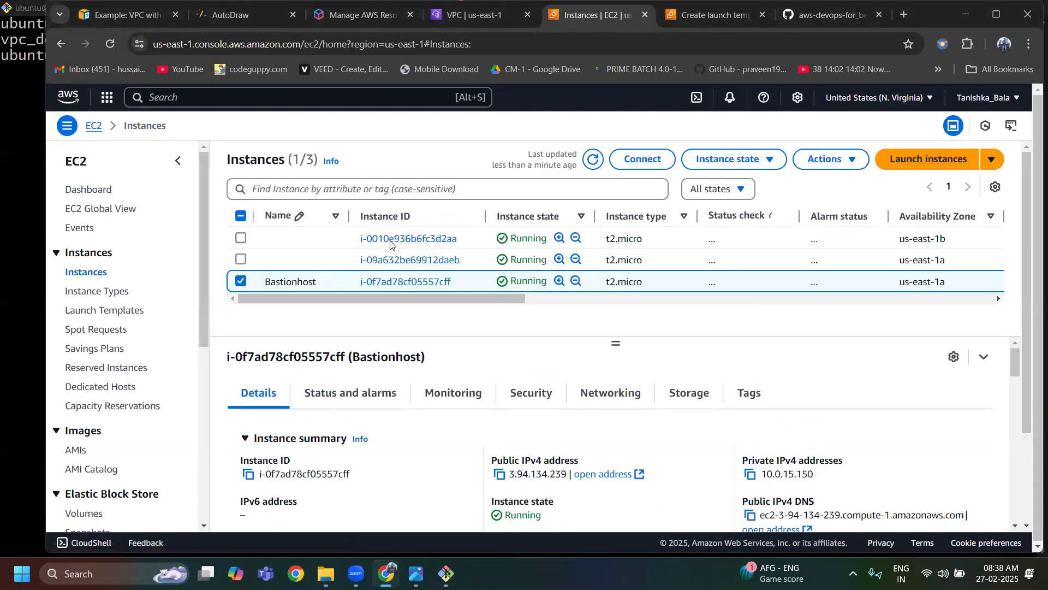
click(391, 261)
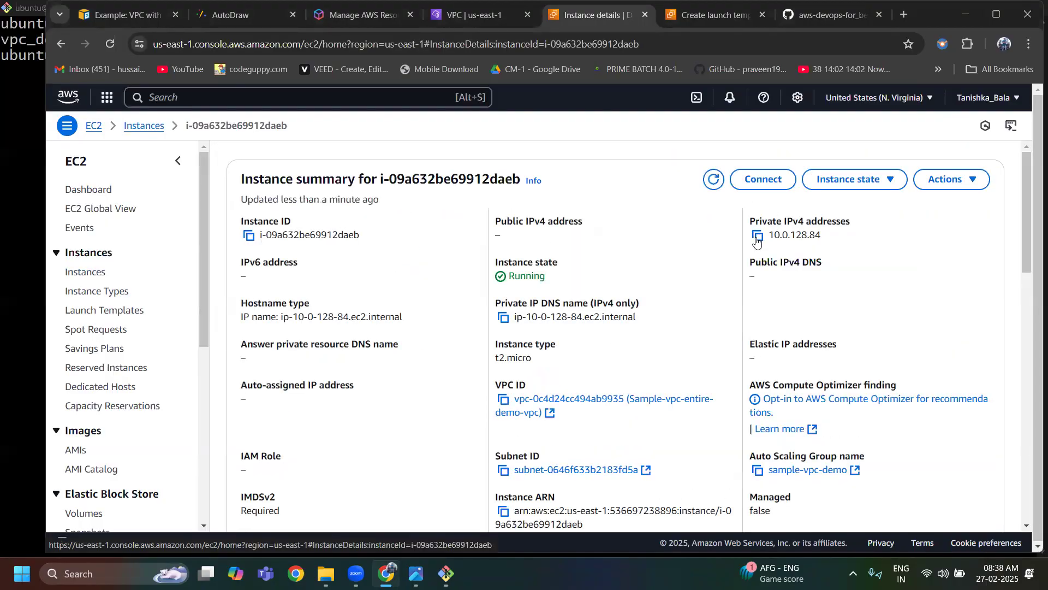
click(758, 235)
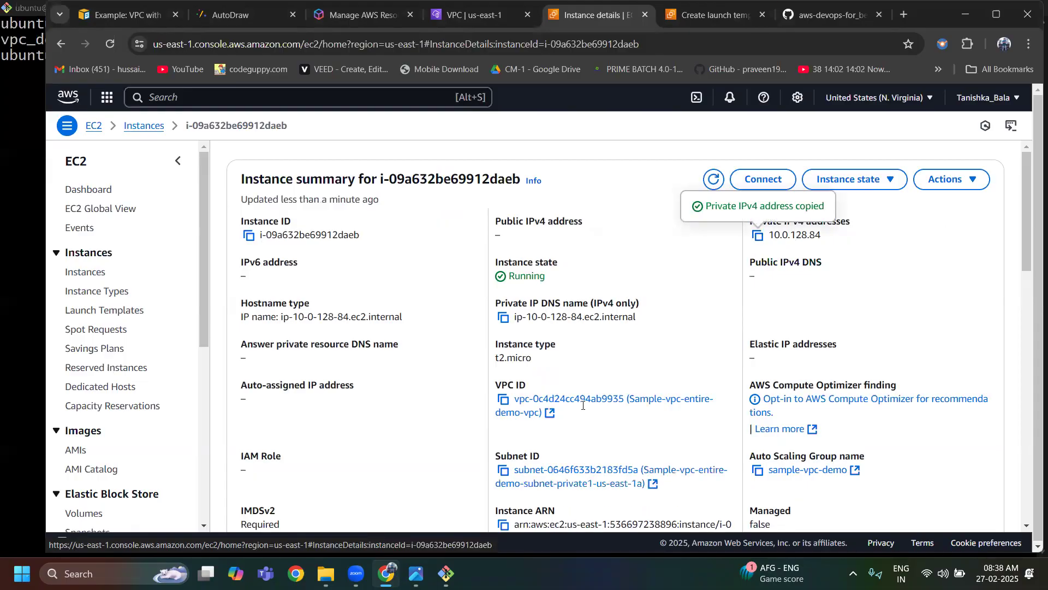
mouse_move(446, 573)
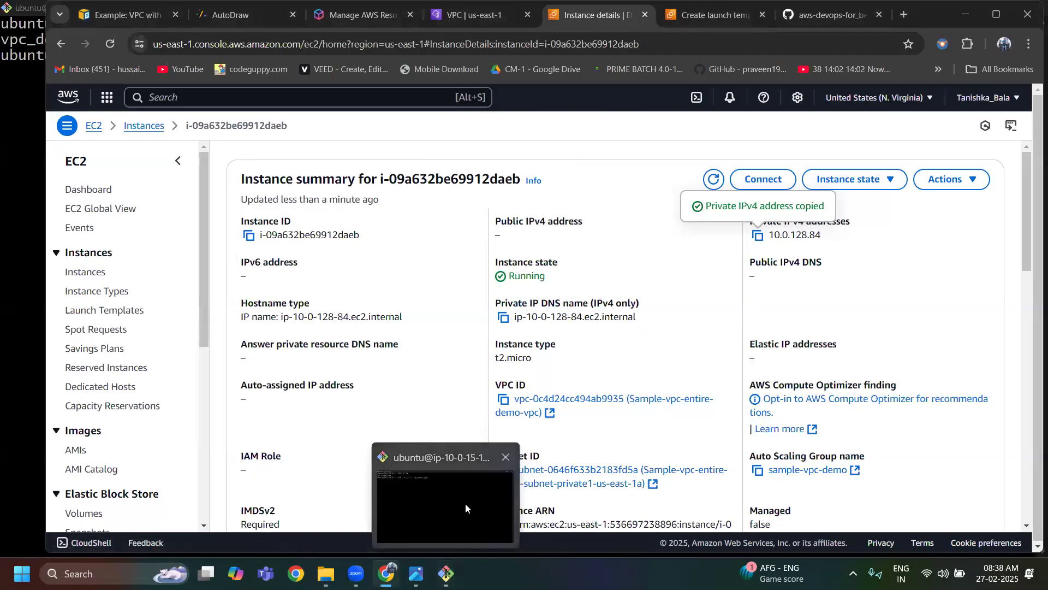
click(465, 503)
text(un=)
text(ubunt)
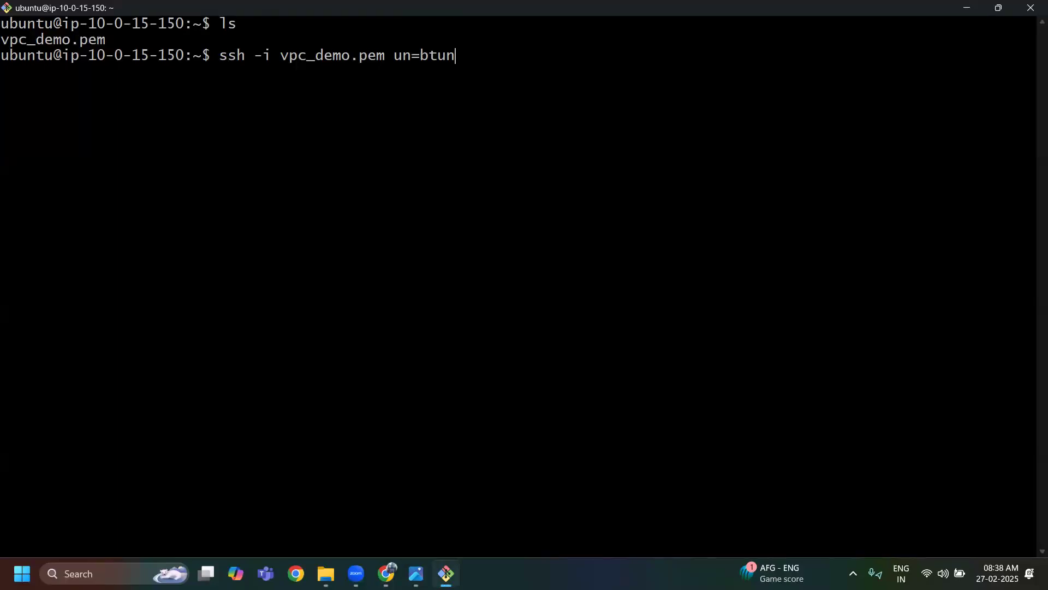
key(BackSpace)
key(BackSpace)
key(BackSpace)
key(BackSpace)
key(BackSpace)
key(BackSpace)
key(BackSpace)
key(BackSpace)
text(ubuntu@)
right_click(466, 58)
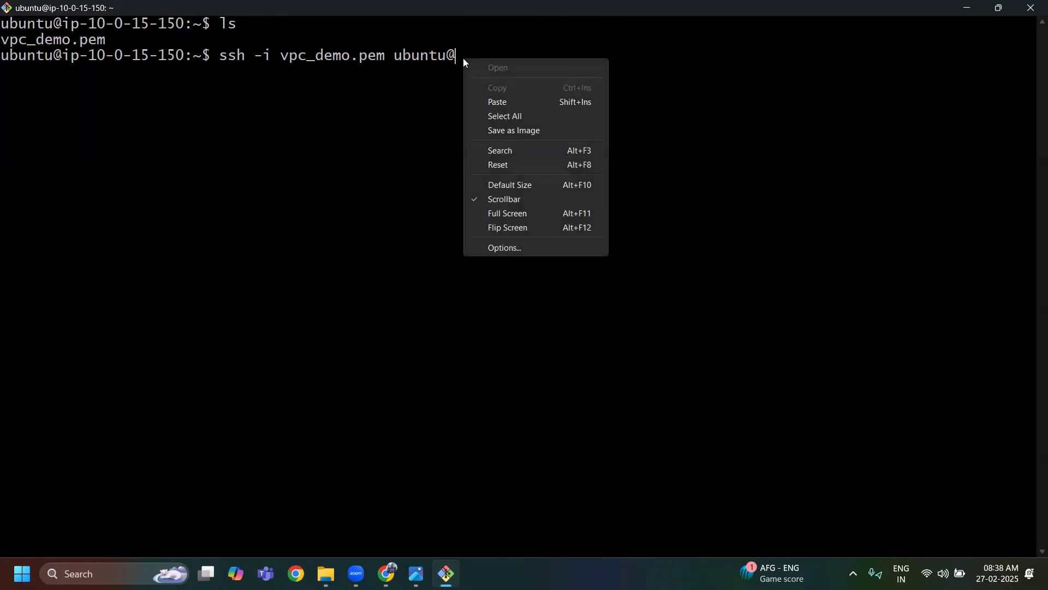
click(500, 103)
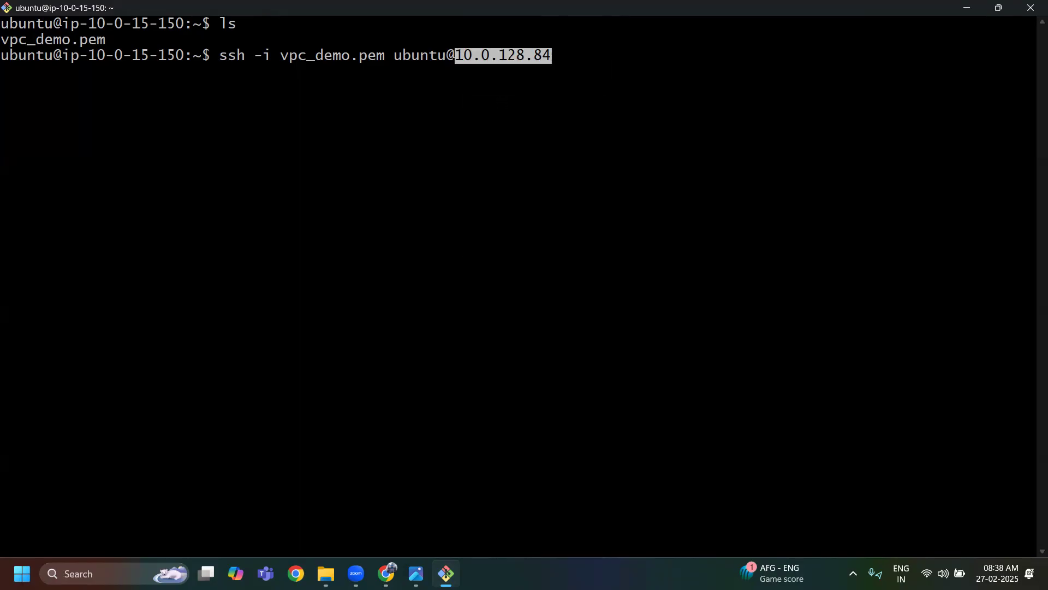
Step: Try to connect to the private instance and accept its host authenticity prompt with yes
key(Return)
text(yes)
key(Return)
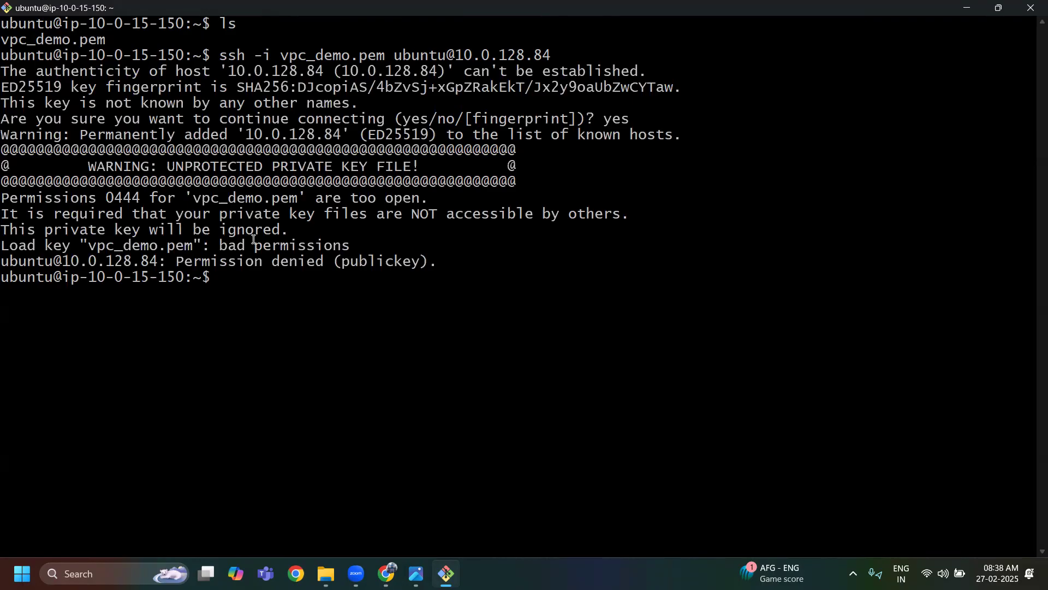
Step: Restrict the key file's permissions on the bastion host with chmod 400 vpc_demo.pem
text(chmod 400 vpc_demo.pem)
key(Return)
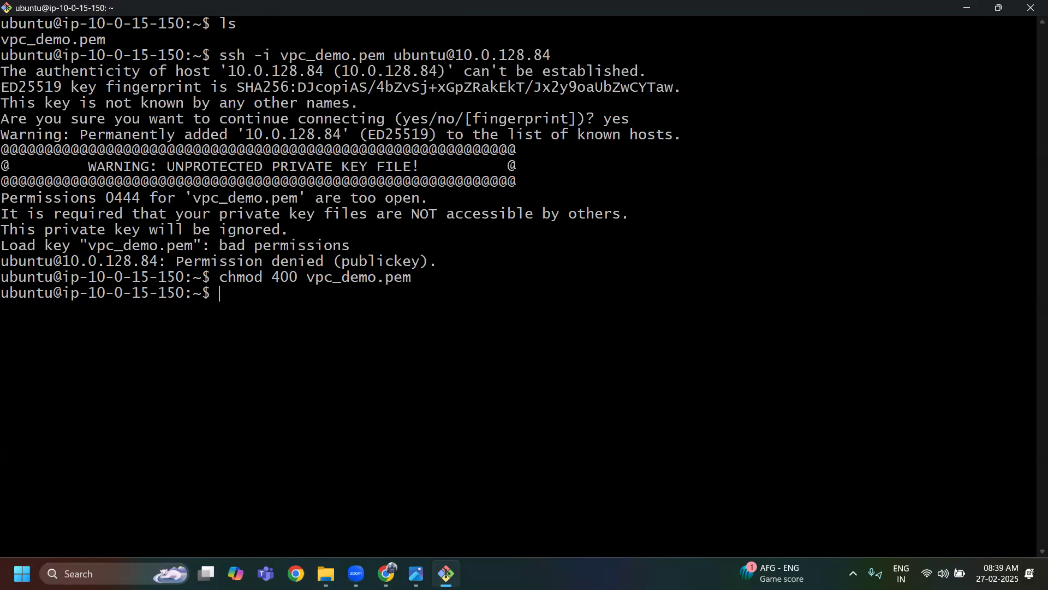
key(Up)
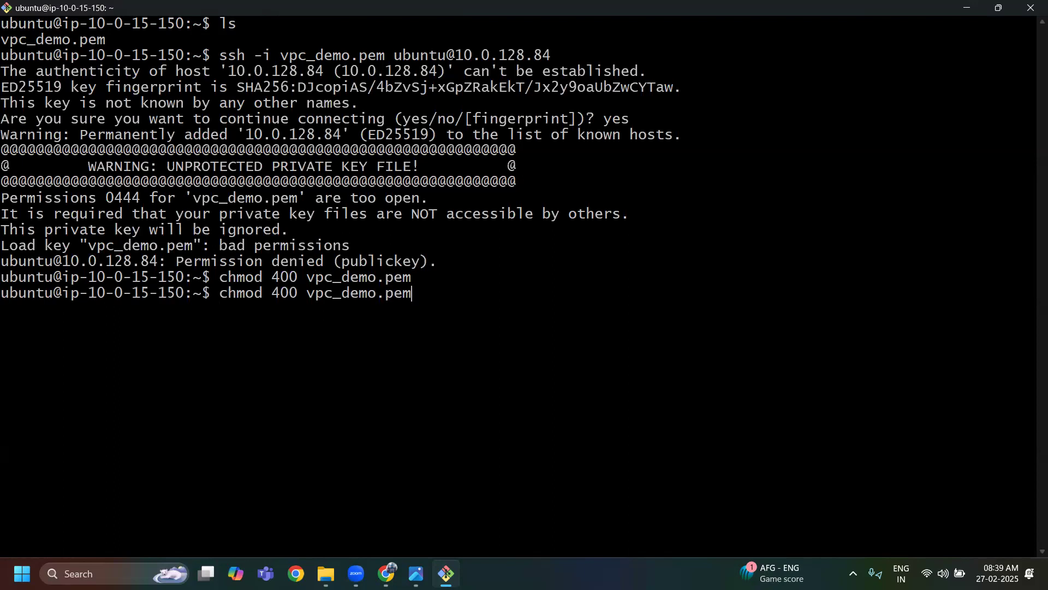
key(Up)
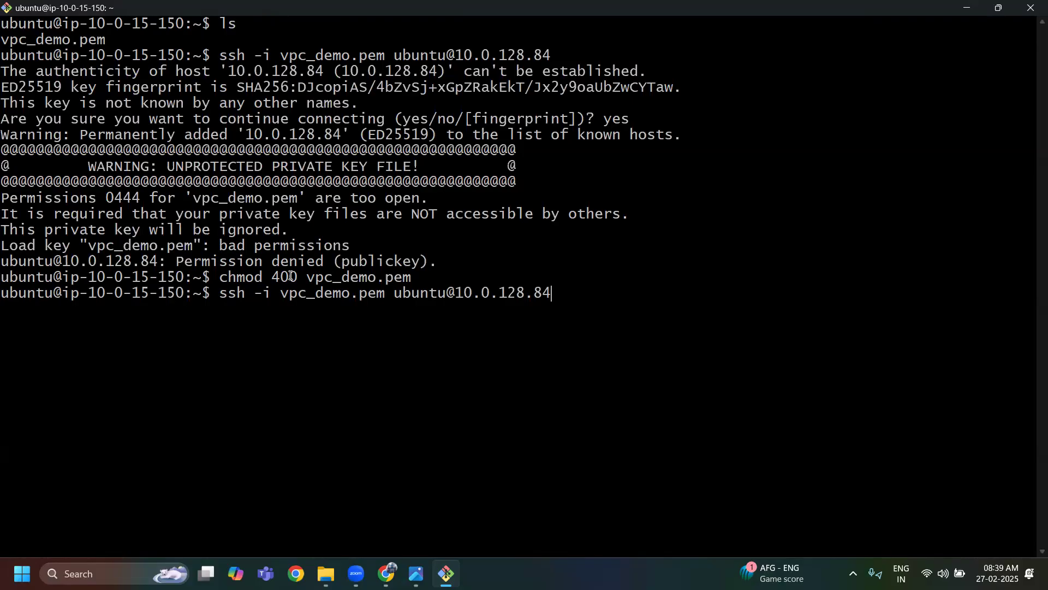
key(Return)
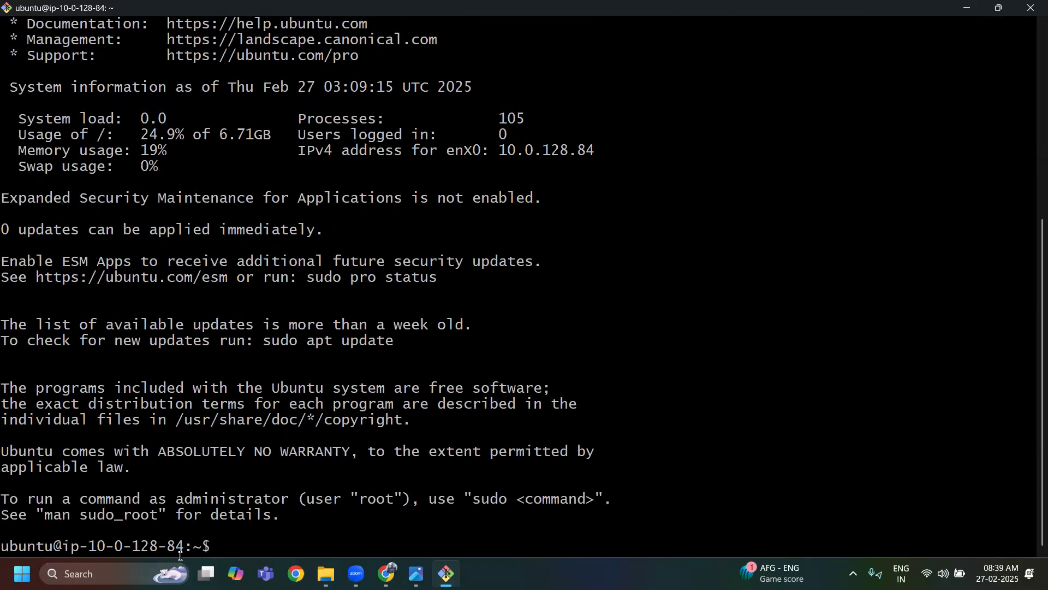
Step: Switch to Chrome and compare the instance's private IPv4 address with the host name in the terminal prompt
mouse_move(386, 573)
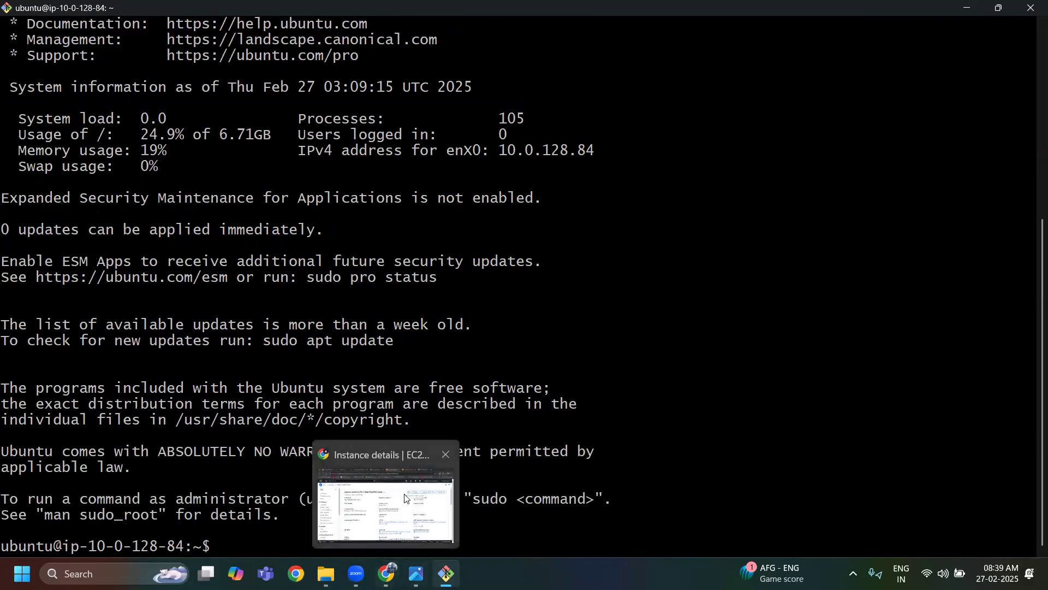
click(404, 498)
click(806, 240)
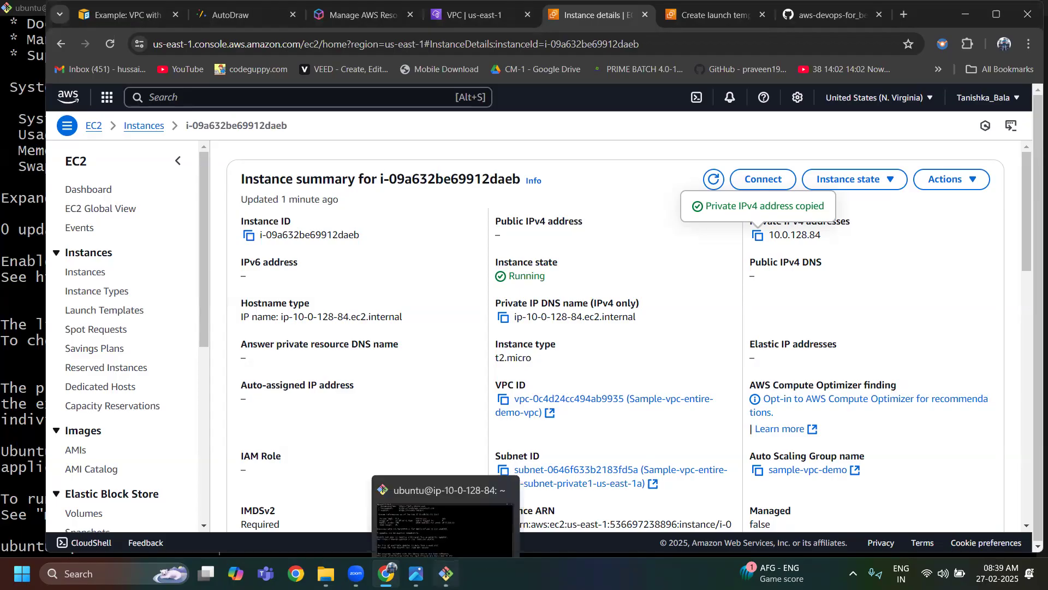
click(446, 573)
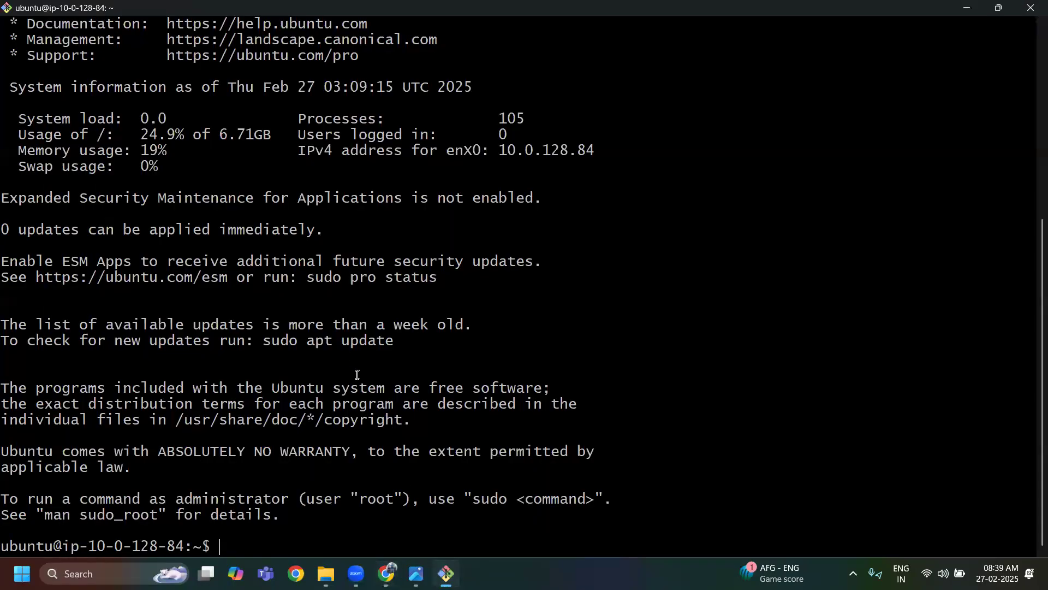
right_click(92, 13)
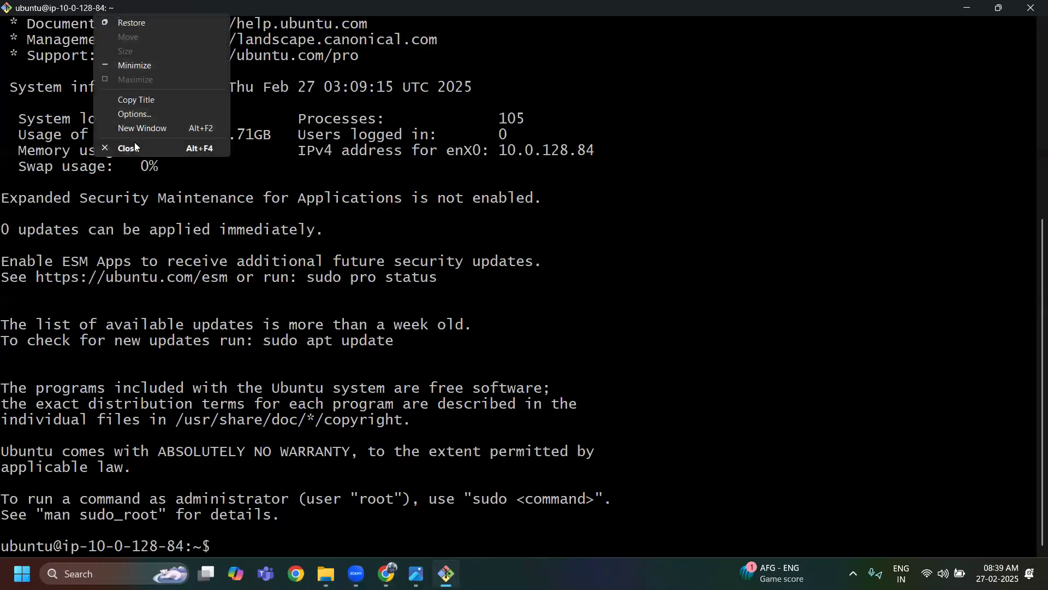
click(148, 128)
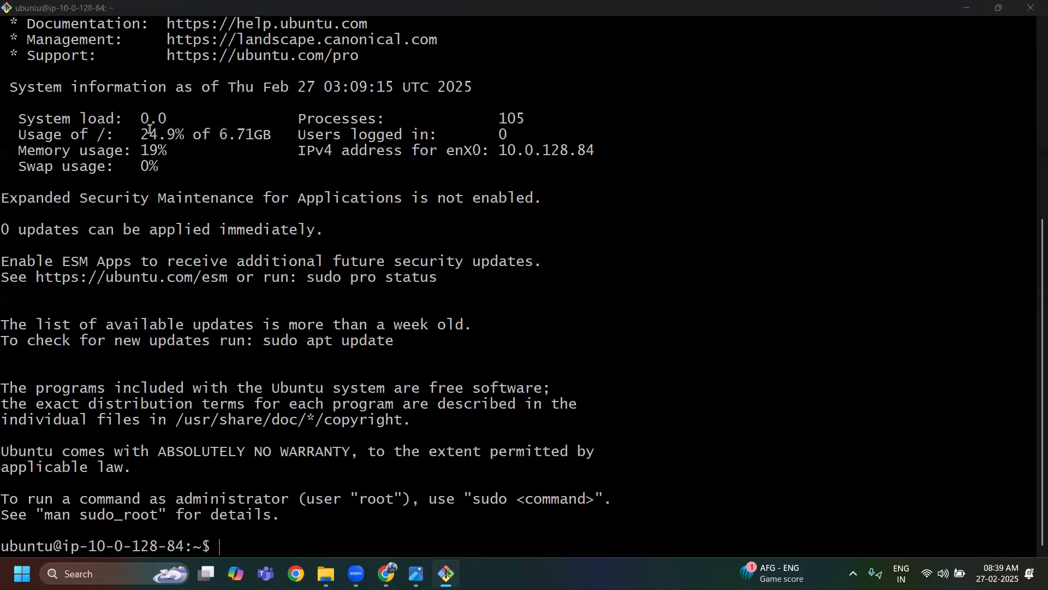
text(scp -i /c/Users/admin/Downloads/vpc_demo.pem /c/Users/admin/Downloads/vpc_demo.pem ubuntu@54.81.105.239:/home/ubuntu)
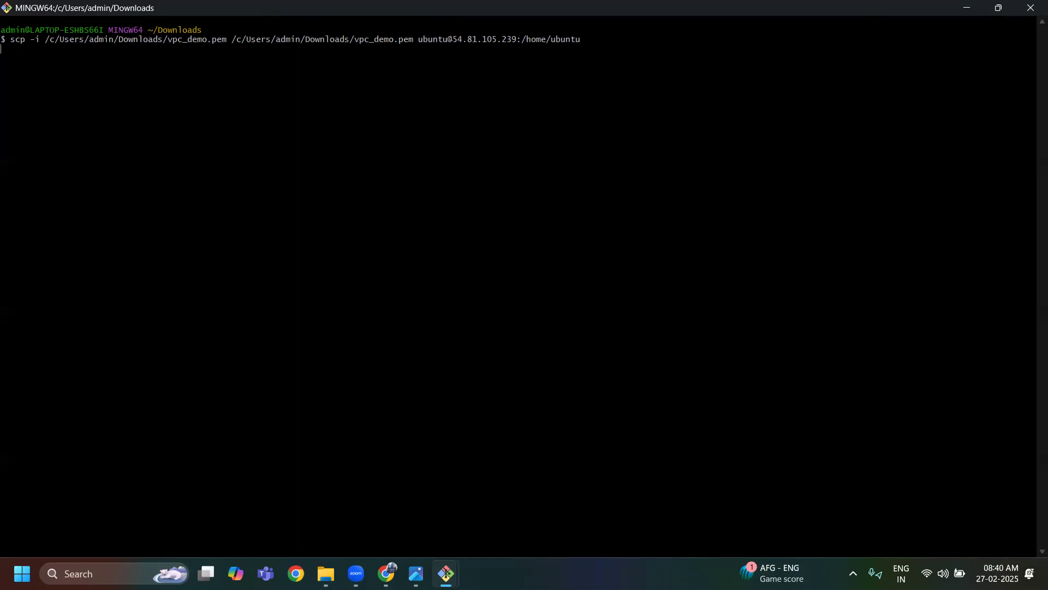
key(Return)
Step: Switch to Chrome, view the Bastionhost instance's public IPv4 address, and return to the scp terminal to check the transfer
click(386, 573)
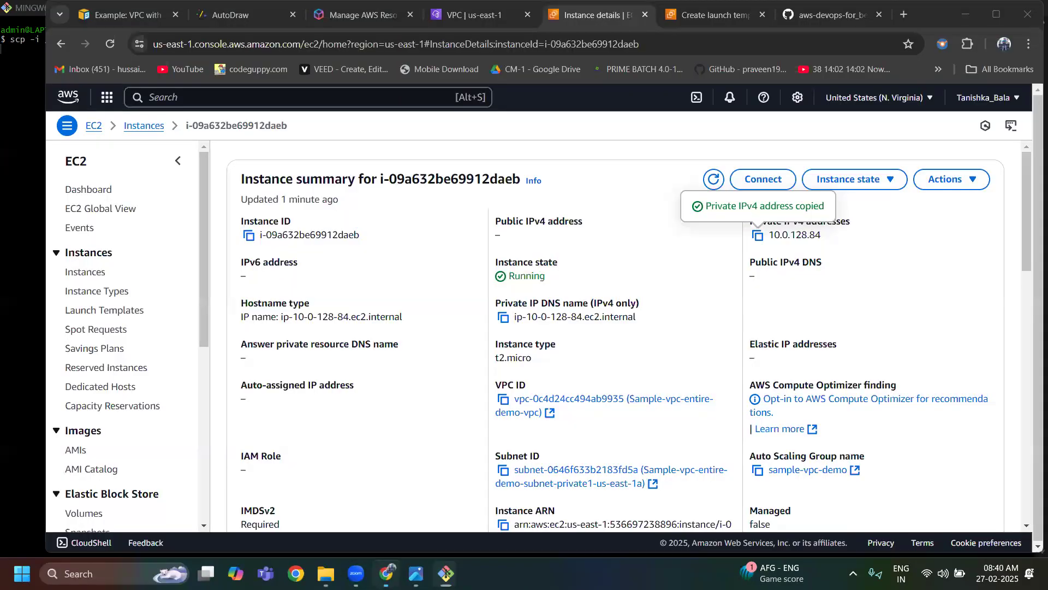
click(143, 126)
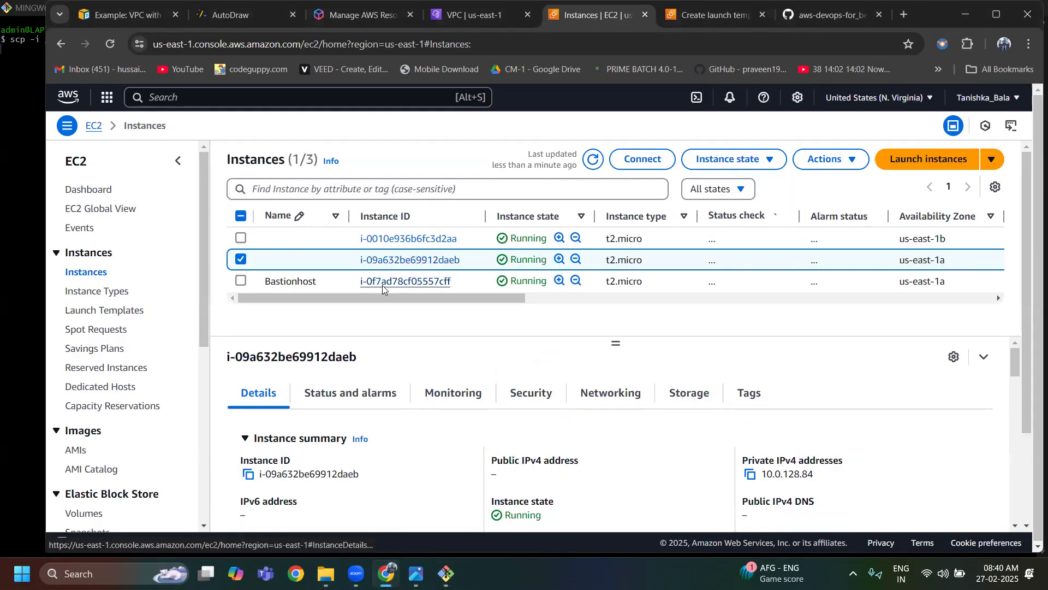
click(241, 259)
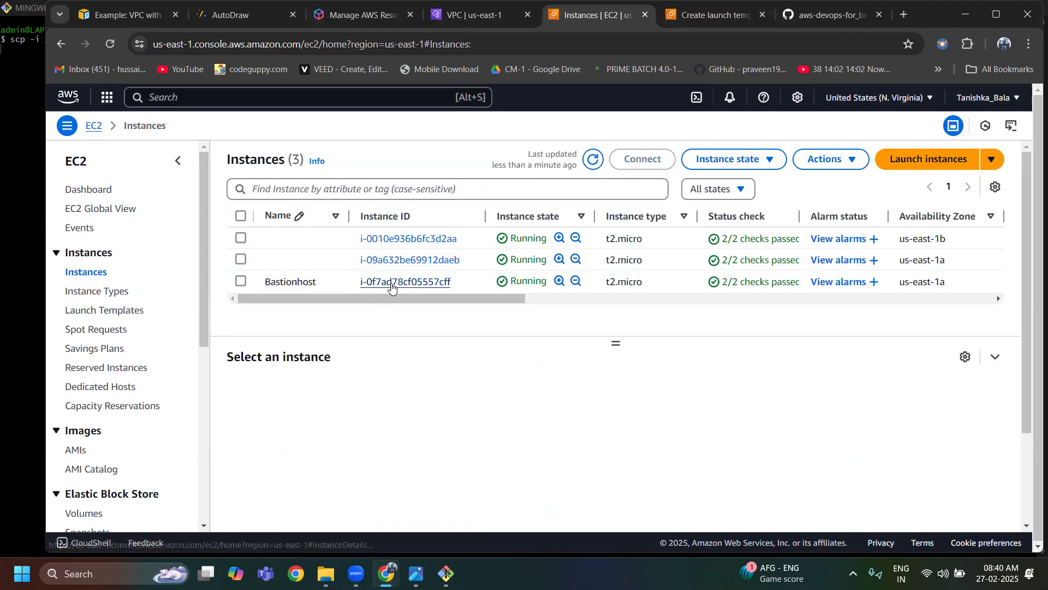
click(392, 283)
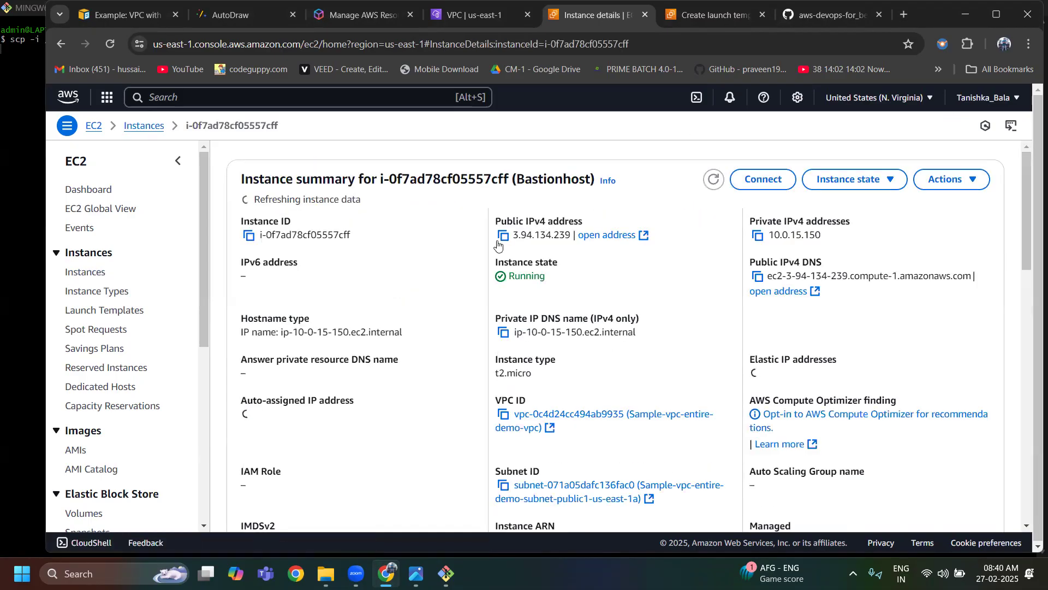
mouse_move(445, 573)
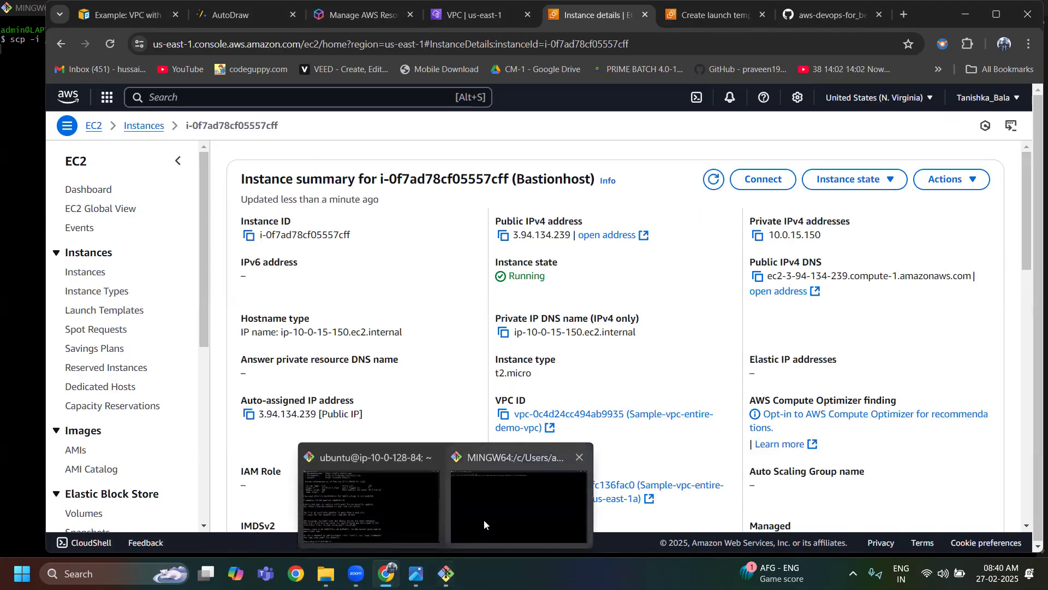
click(484, 519)
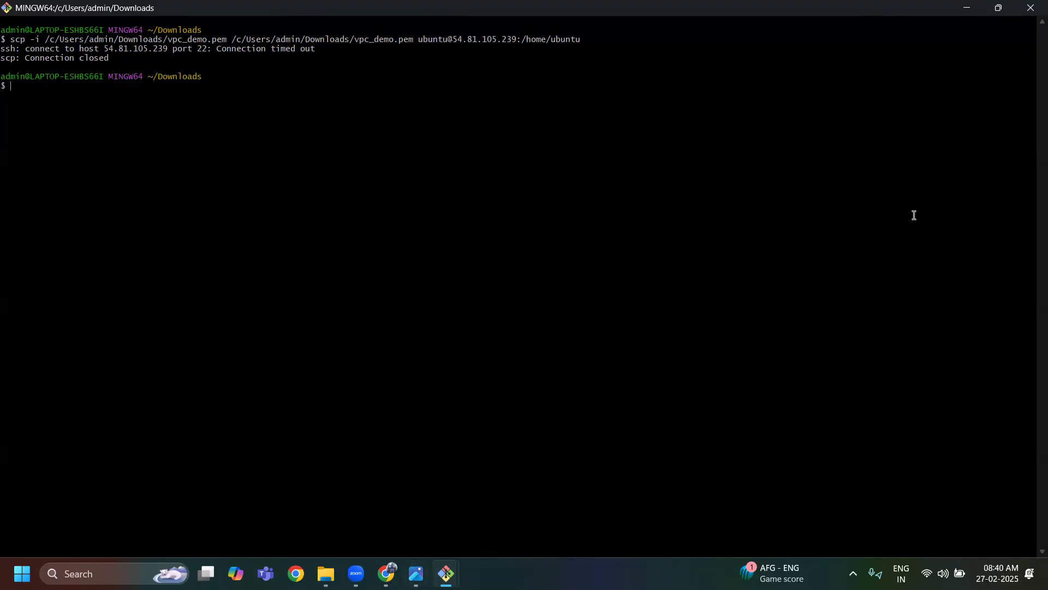
Step: Switch to the private instance's terminal and refresh its package lists with sudo apt update
mouse_move(446, 573)
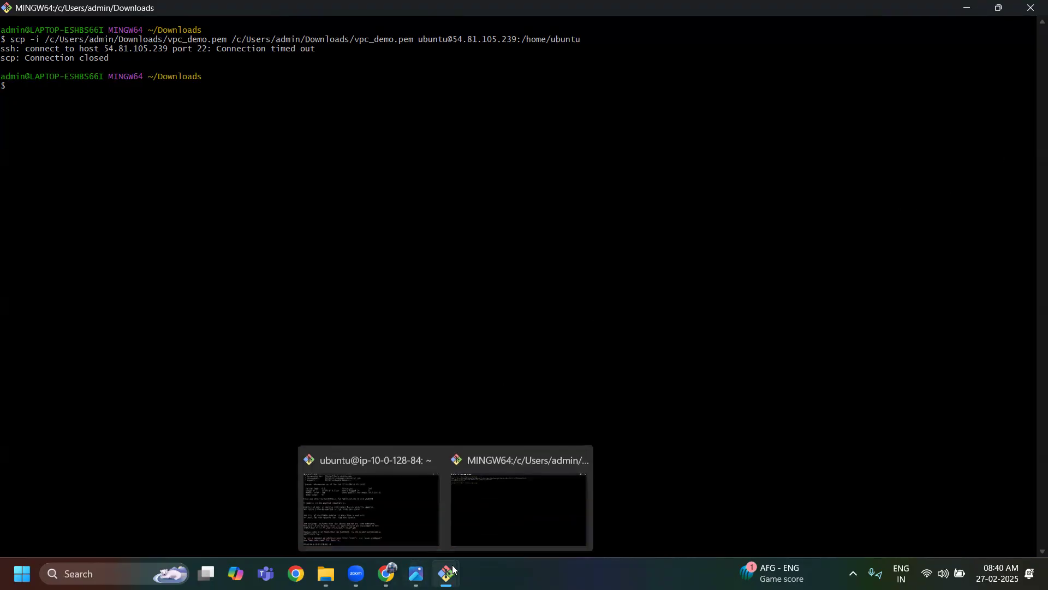
click(381, 481)
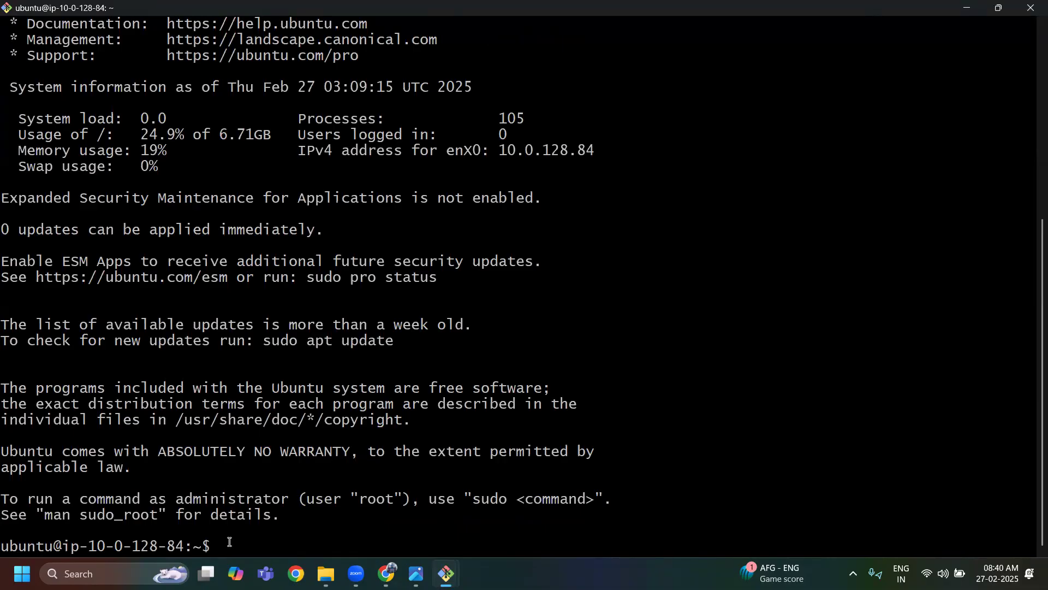
text(sudo apt update)
key(Return)
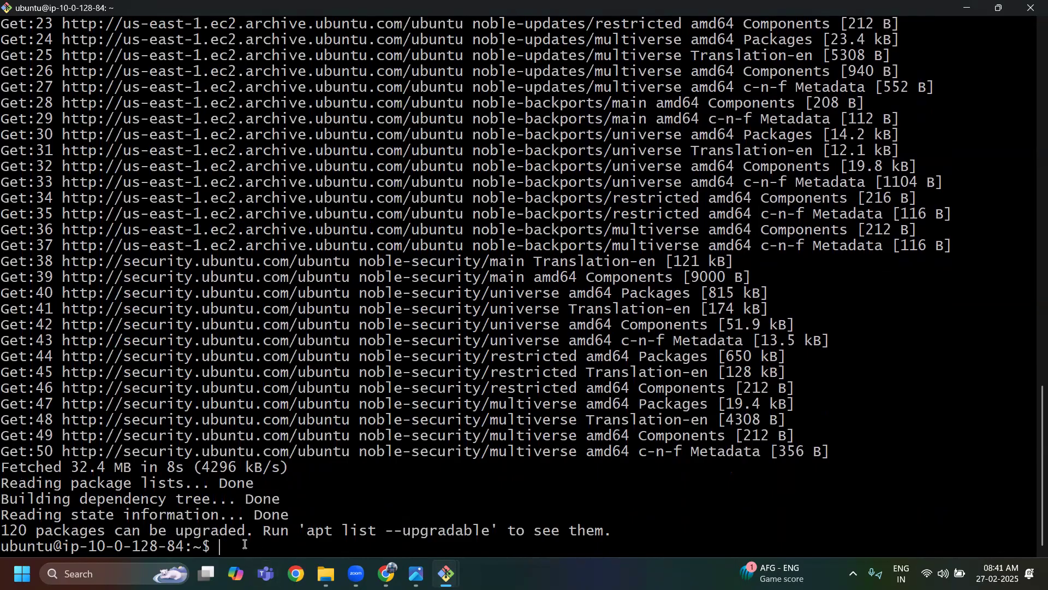
Step: Create a new index.html file in vim on the private instance
text(vim index.ht)
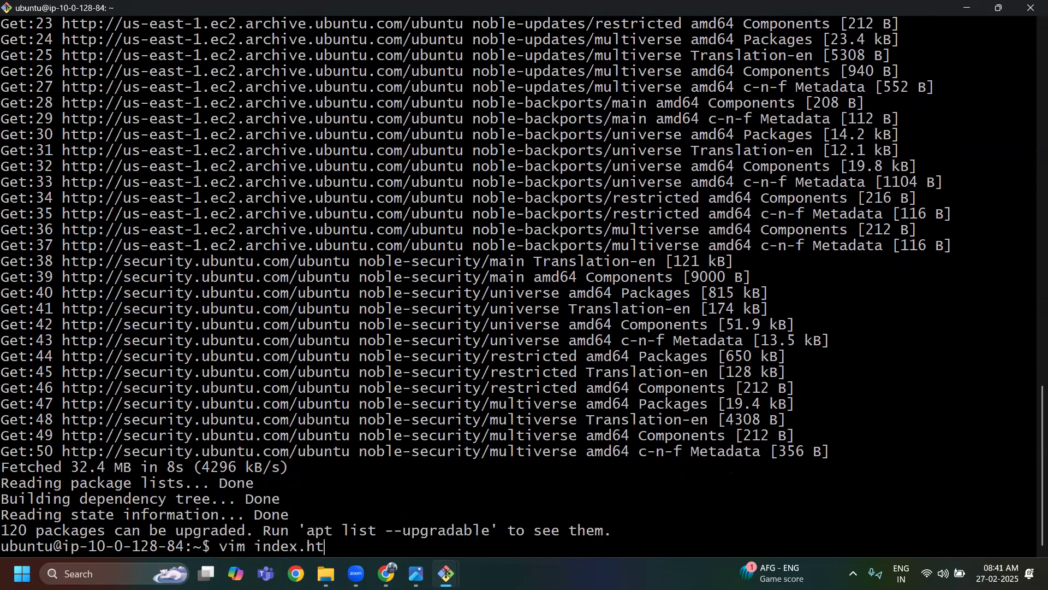
text(ml)
key(Return)
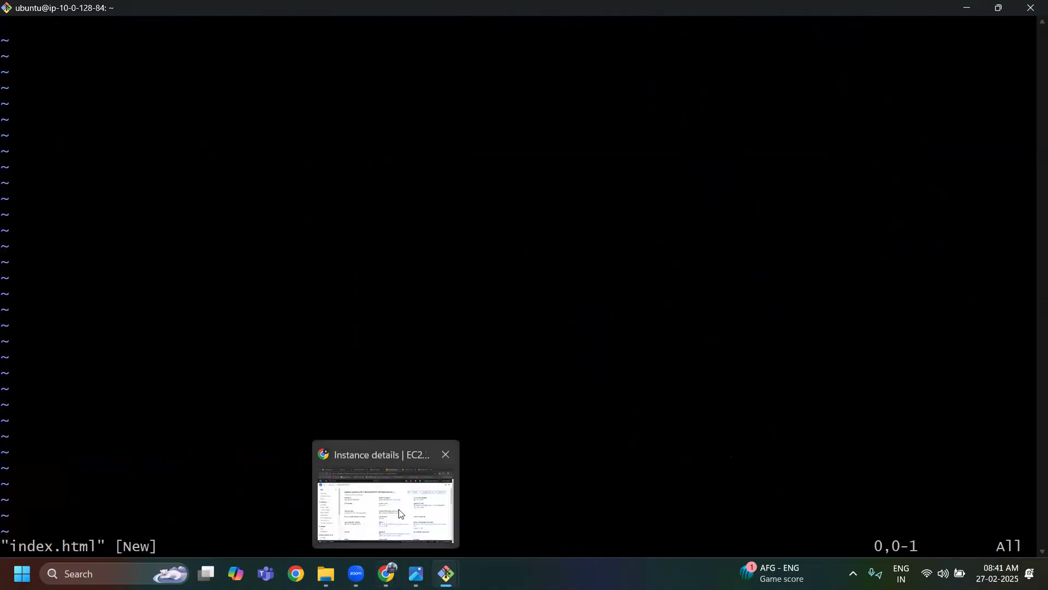
Step: In a new Chrome tab, search for sample html code and open the HTML headings example from the W3Schools HTML Examples page
click(390, 496)
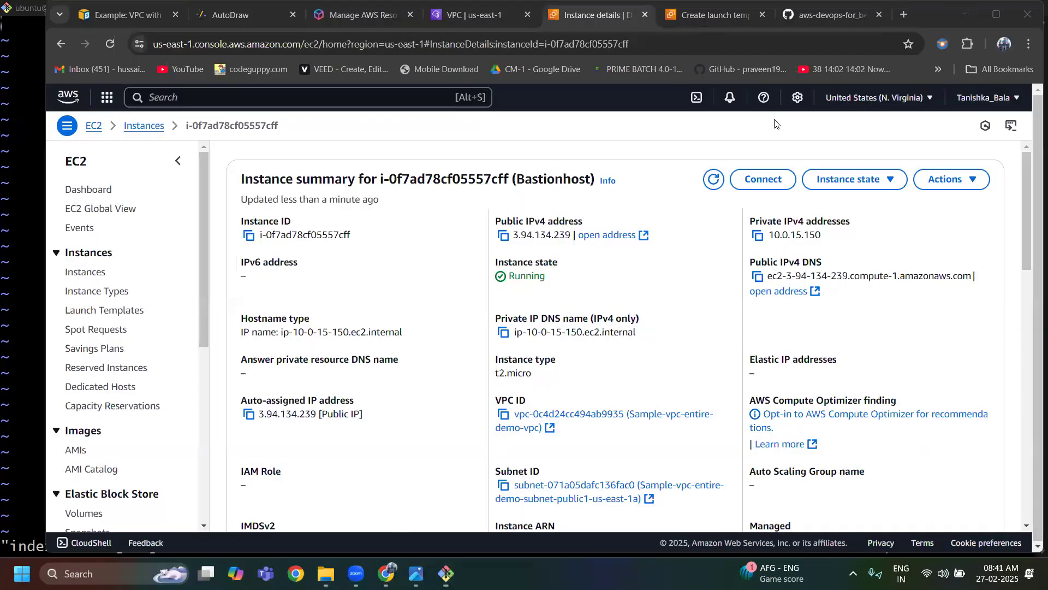
click(904, 14)
text(sam)
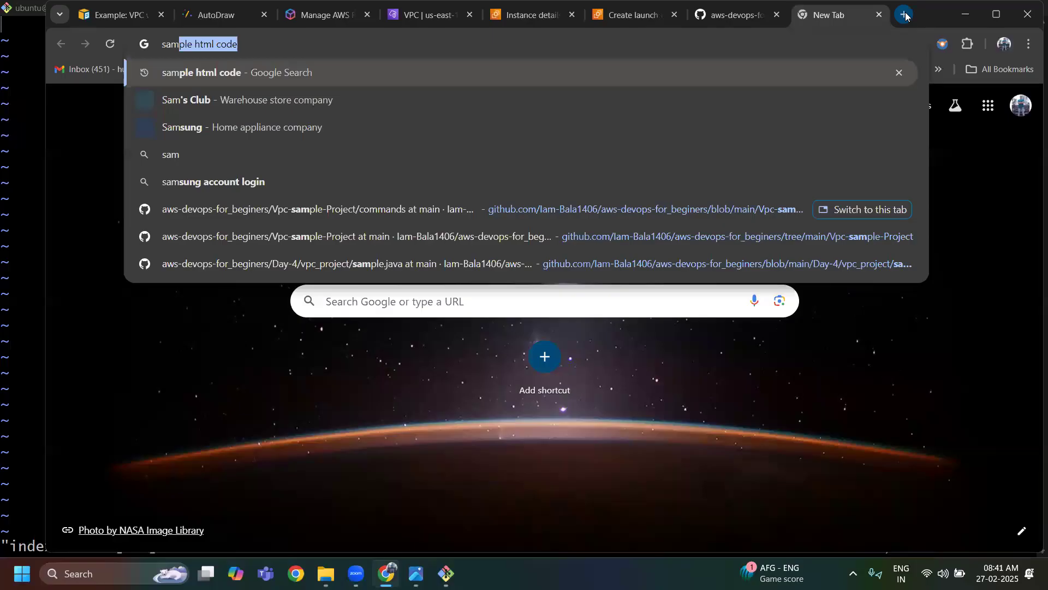
key(Return)
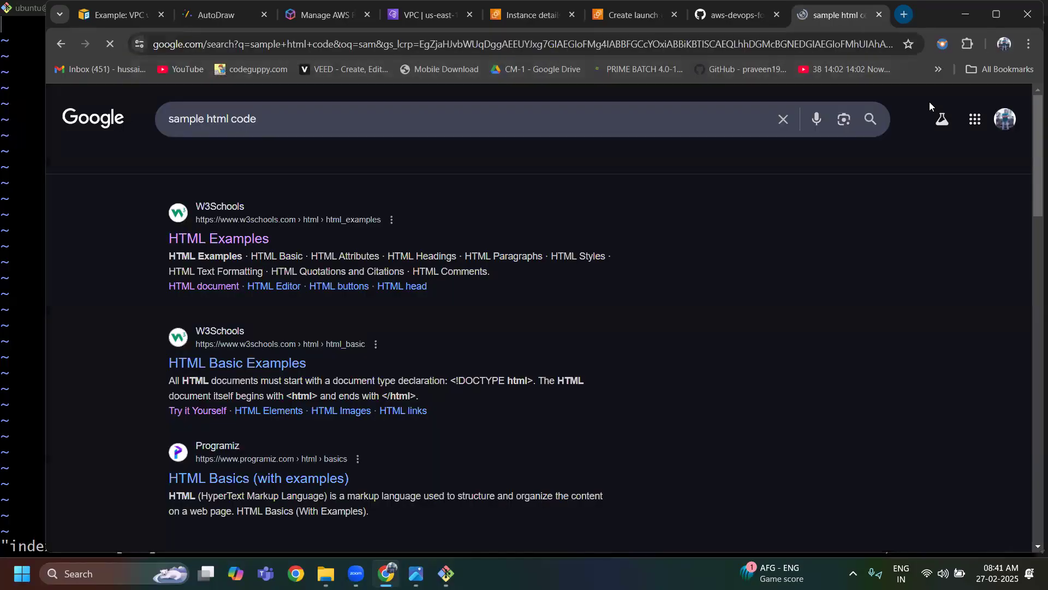
click(214, 241)
scroll(344, 334, down, 3)
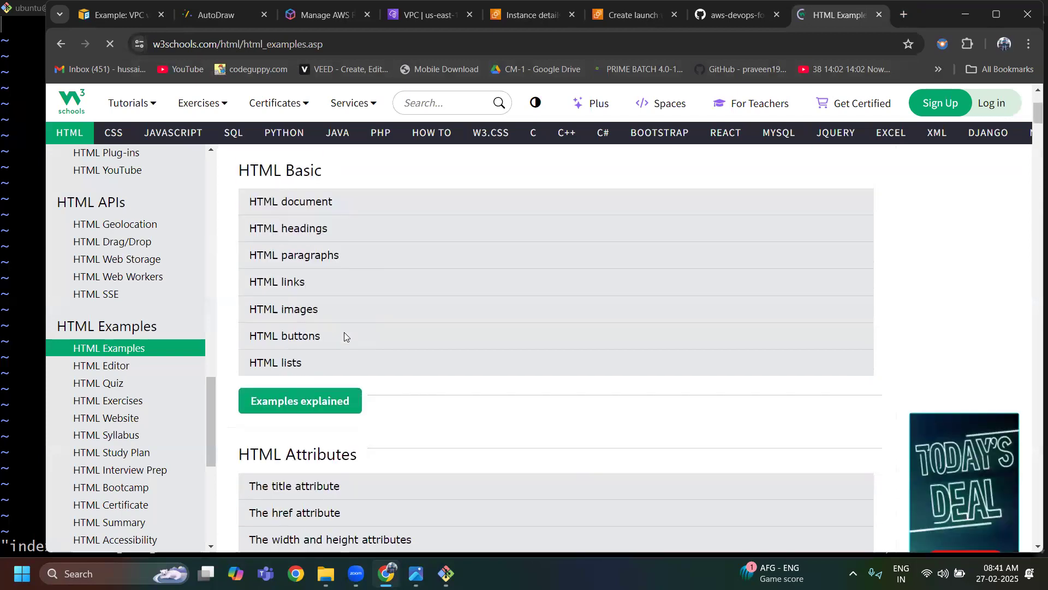
click(294, 234)
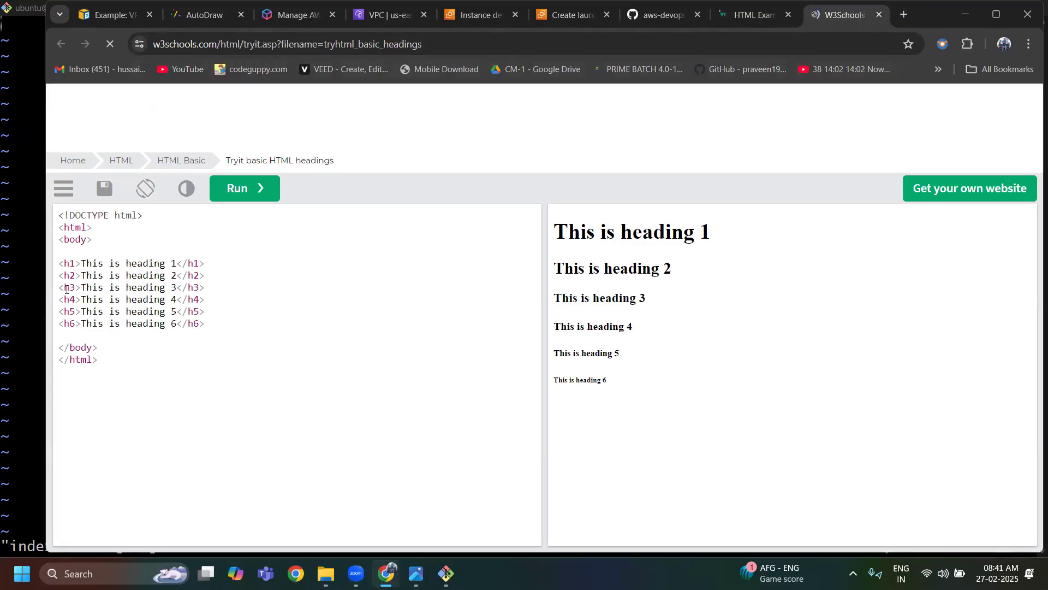
Step: Delete the h2 to h6 heading lines from the sample code, keeping only the h1 heading
drag(60, 278, 217, 324)
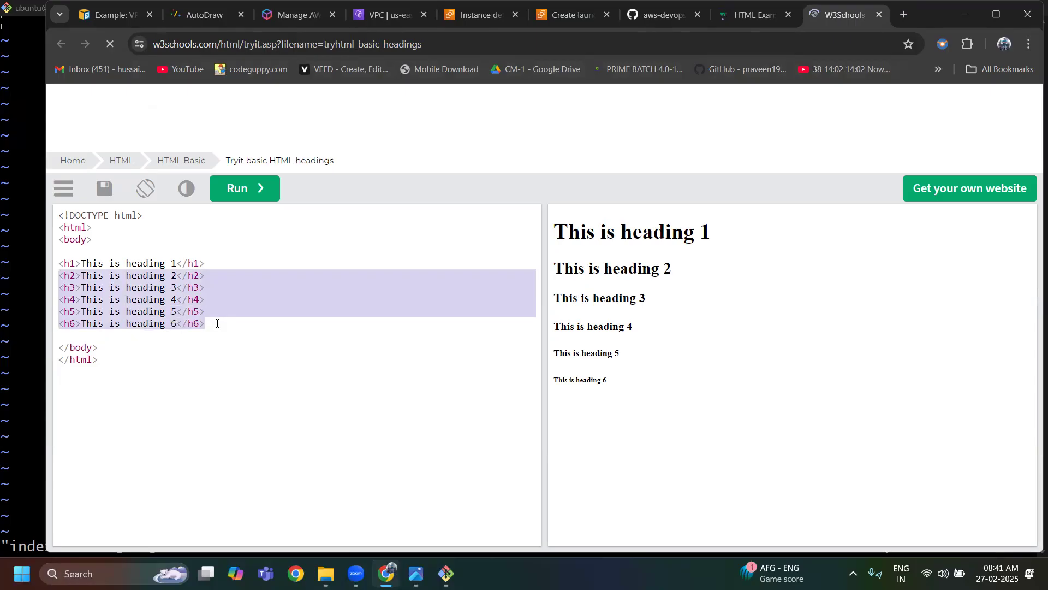
key(BackSpace)
key(BackSpace)
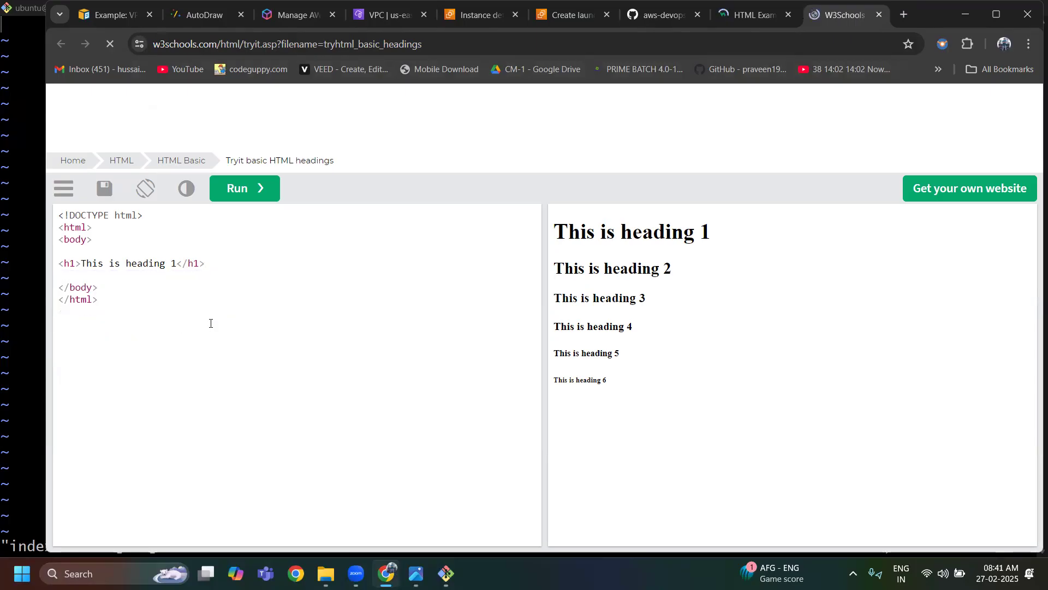
Step: Change the h1 heading text to "This is one private subnet we are accesing through the browser"
key(BackSpace)
key(BackSpace)
key(BackSpace)
key(BackSpace)
key(BackSpace)
key(BackSpace)
key(BackSpace)
key(BackSpace)
key(BackSpace)
text(us)
key(BackSpace)
key(BackSpace)
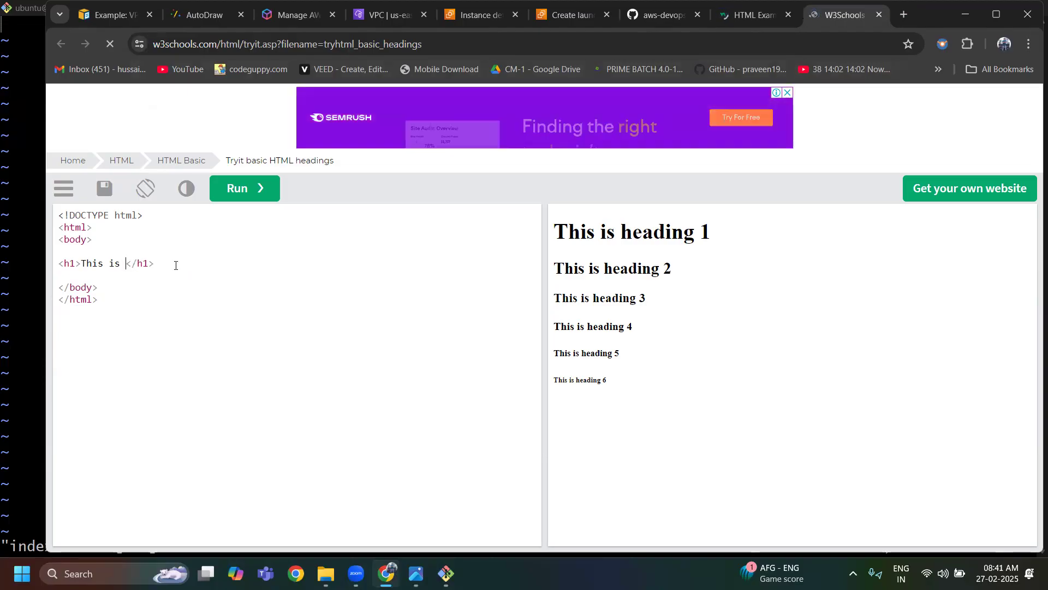
text(one private sun)
key(BackSpace)
text(bnet we)
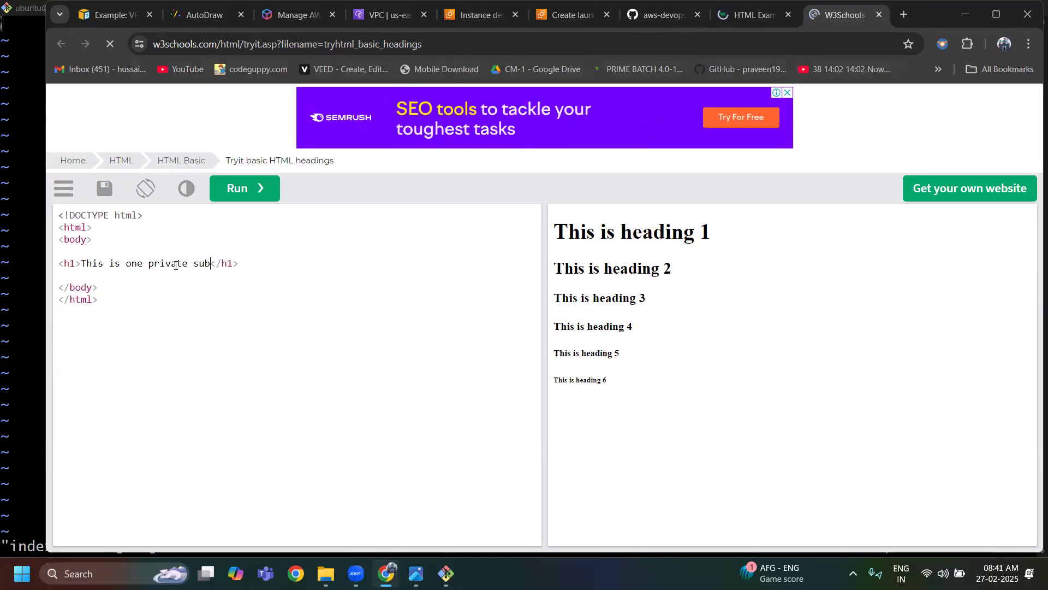
text( are accesi)
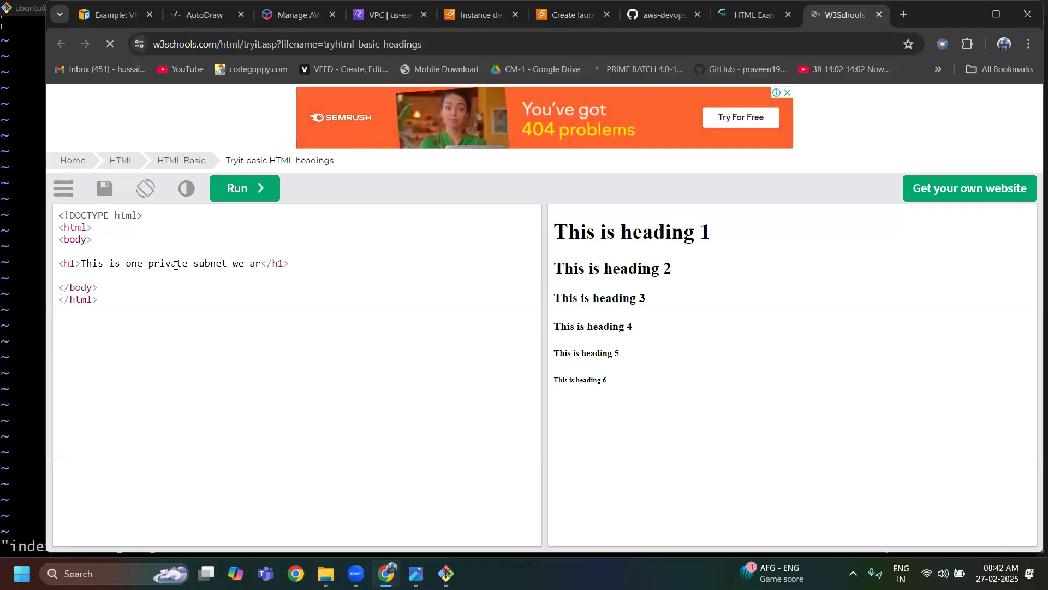
text(ng through)
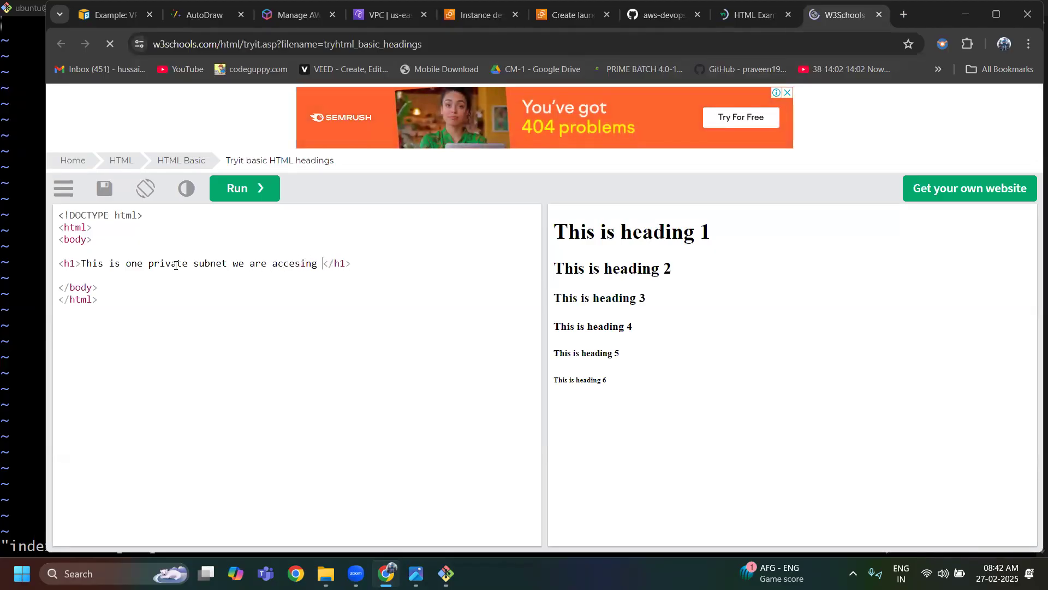
text( the )
text(brows)
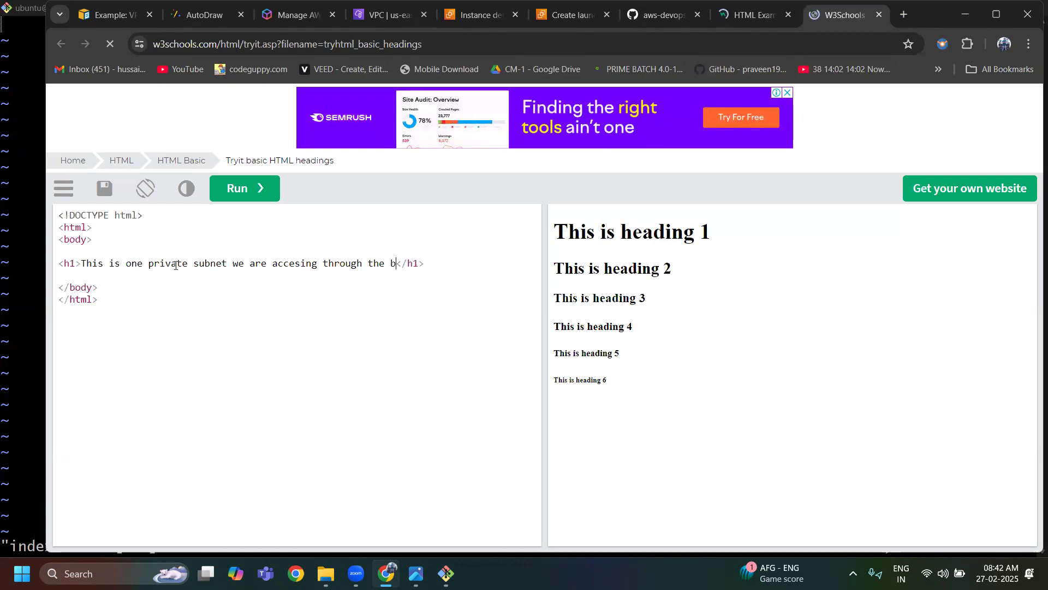
text(er)
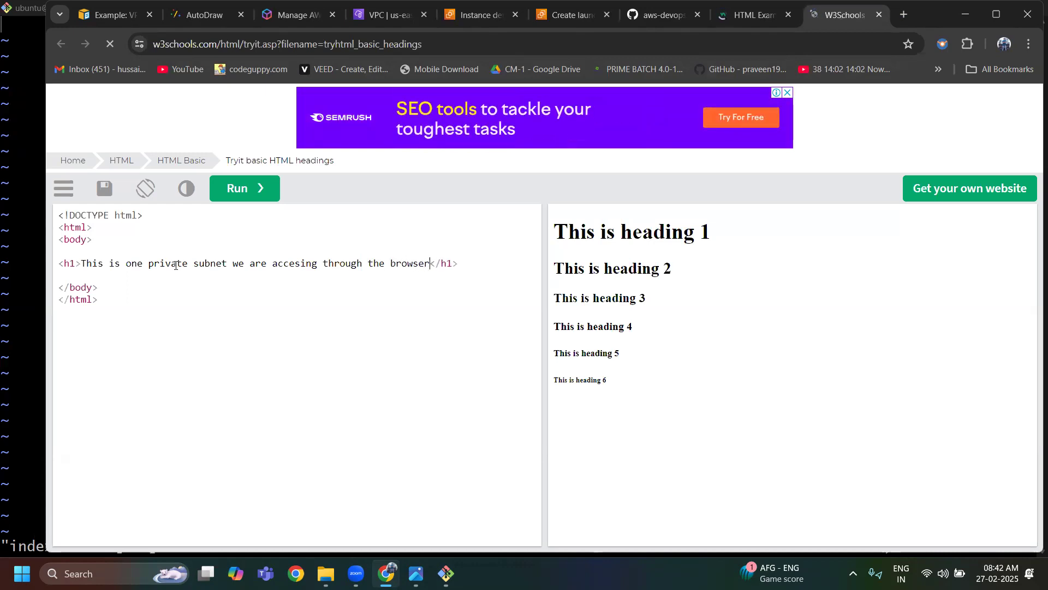
Step: Add a second h1 heading below the first, reading "WELCOME TO AWS VPC END TO END PROJCET"
key(Return)
text(<)
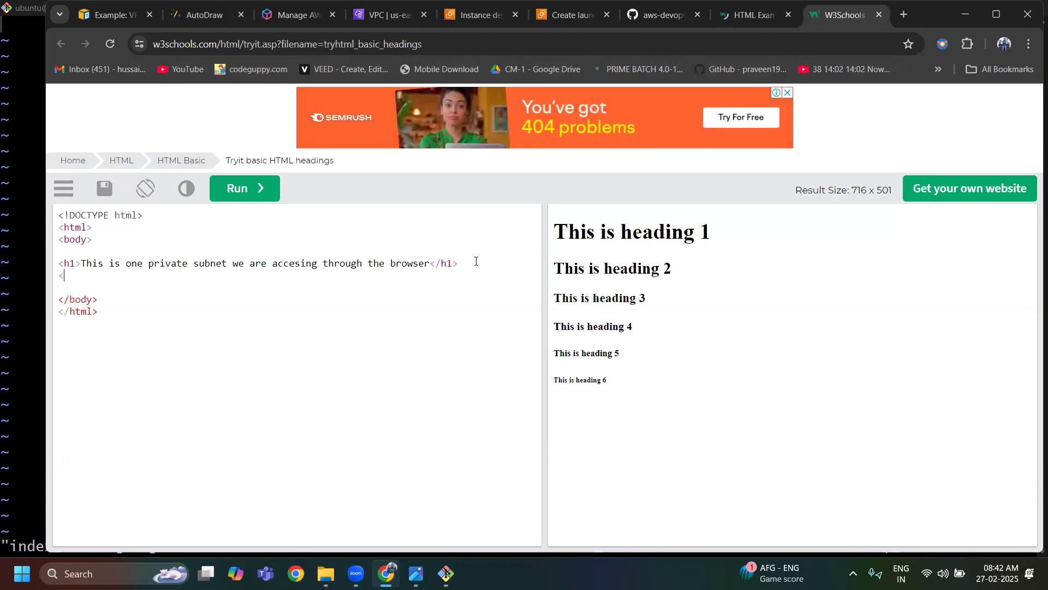
text(h1></h1>)
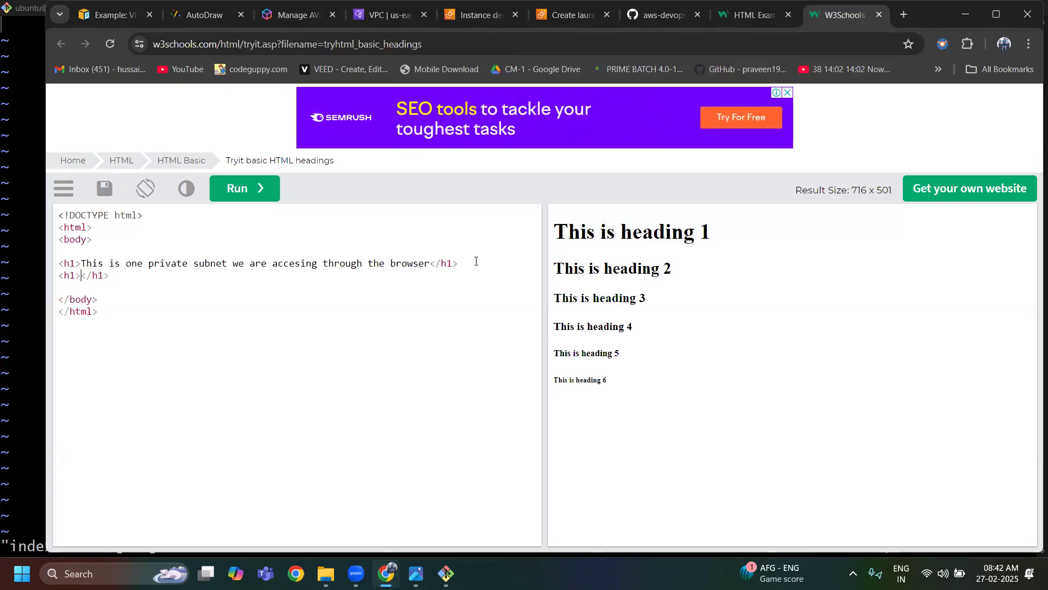
text(WELCOME )
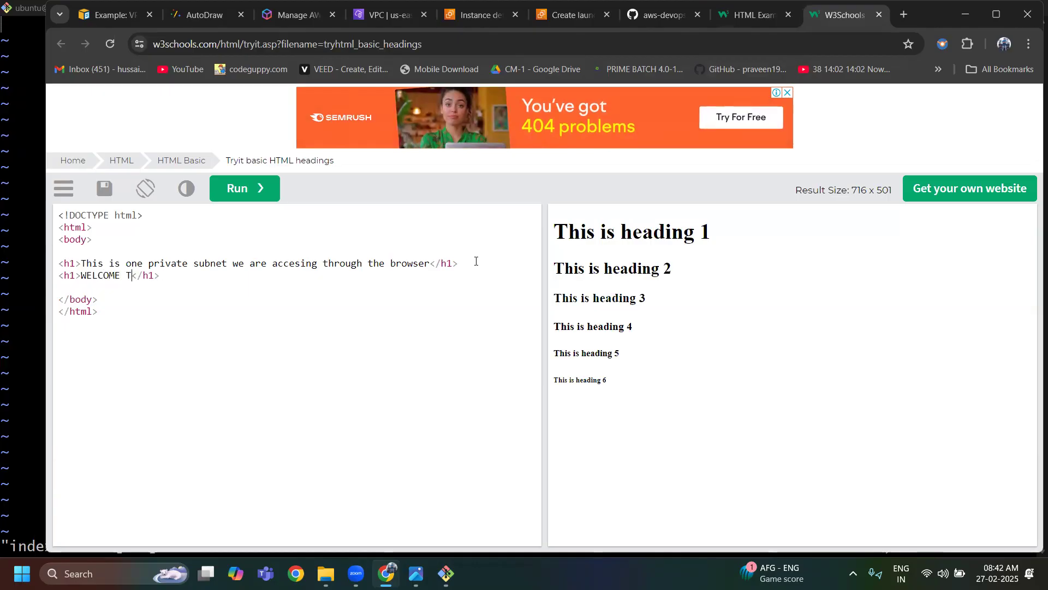
text(TO AWS)
text( VP)
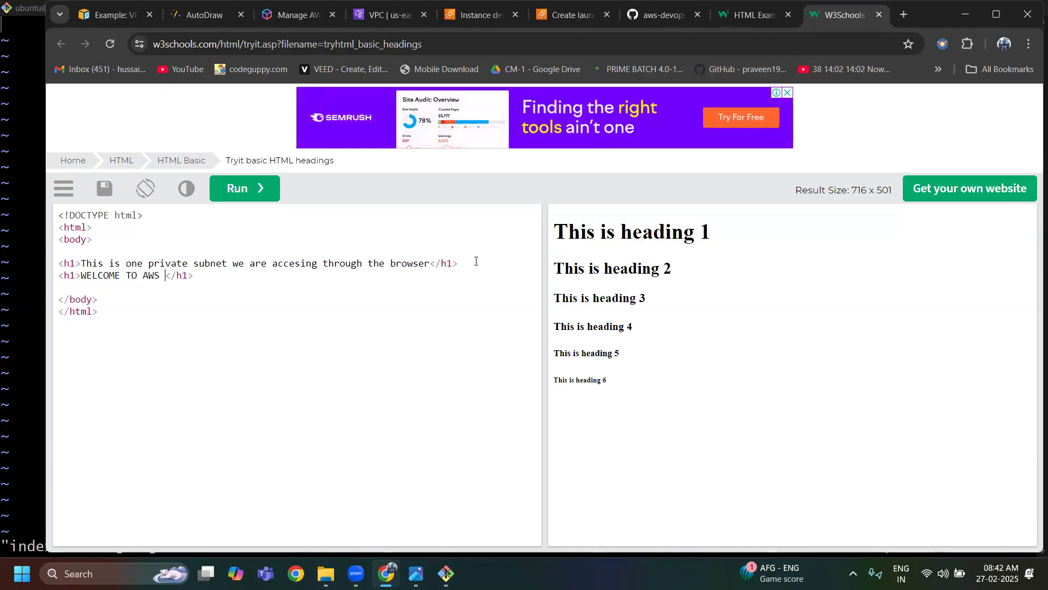
text(C ENE)
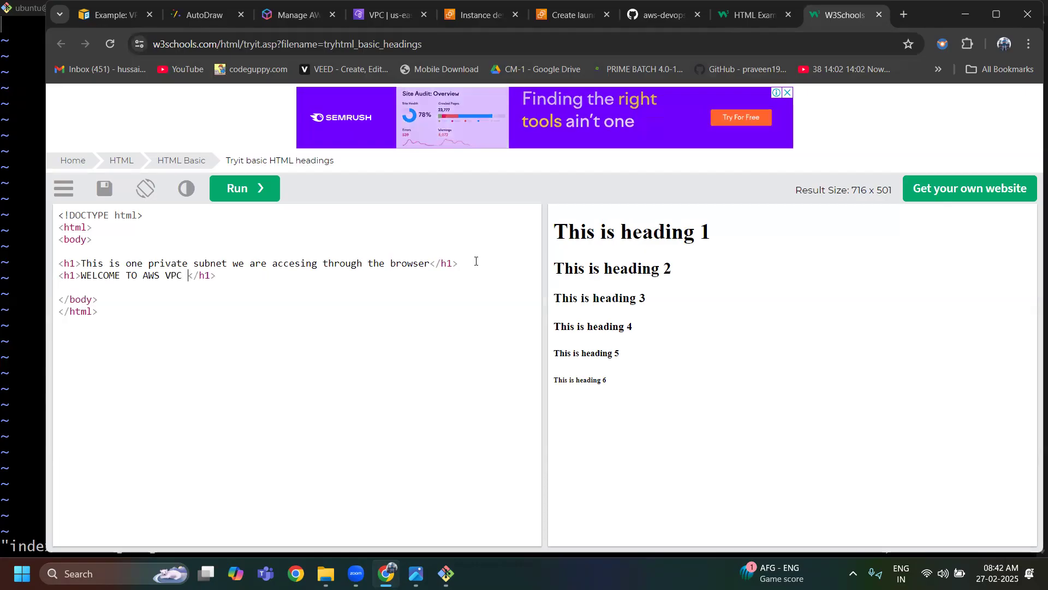
key(BackSpace)
text(D TO E)
text(ND PROJ)
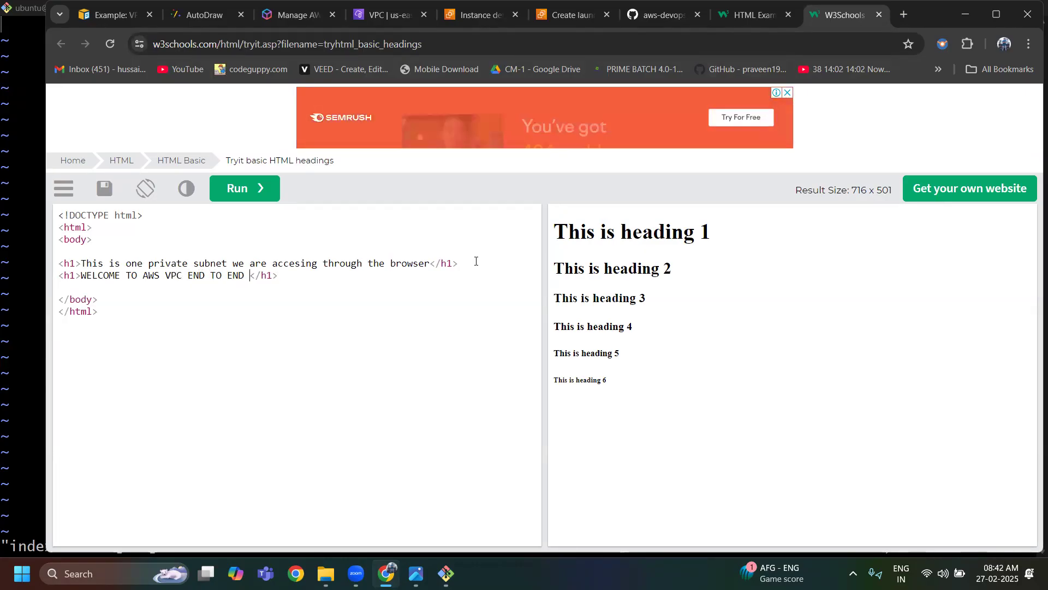
text(CET)
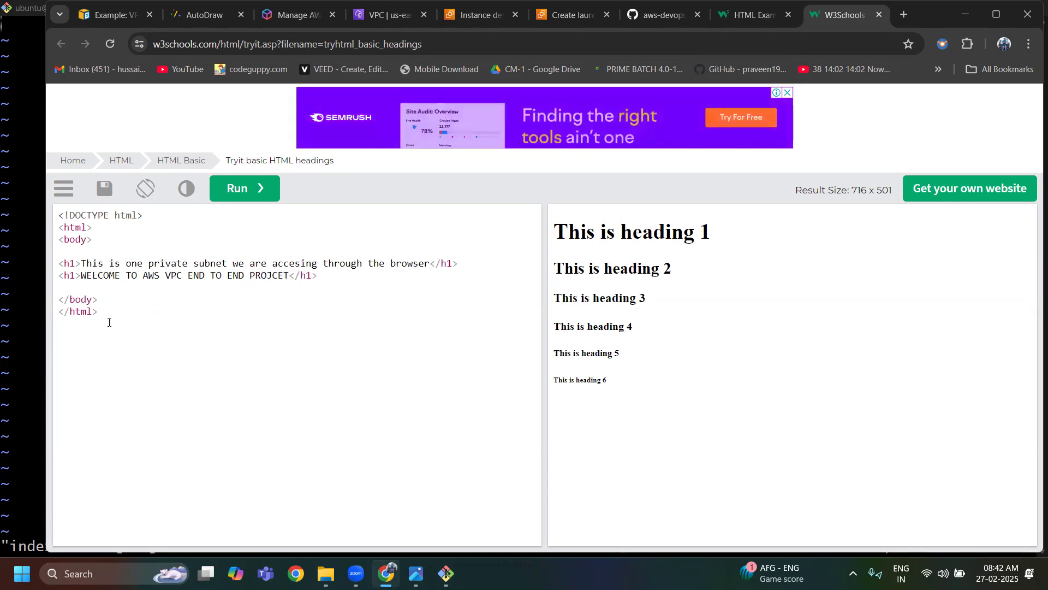
Step: Copy the complete HTML code into index.html in the private instance's vim session, and save and quit with :wq!
drag(64, 314, 62, 216)
key(ctrl+c)
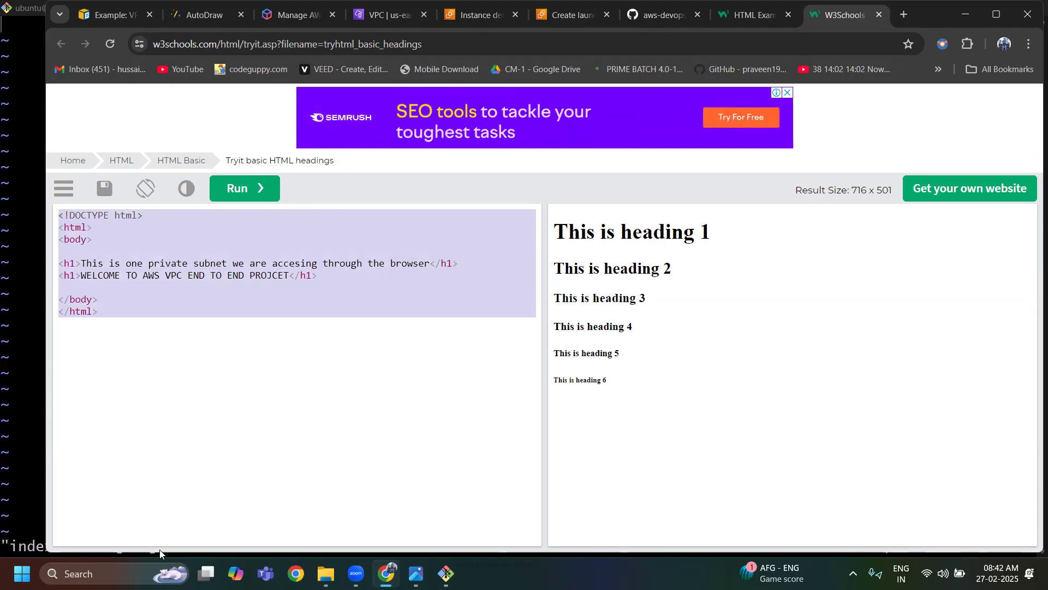
mouse_move(446, 573)
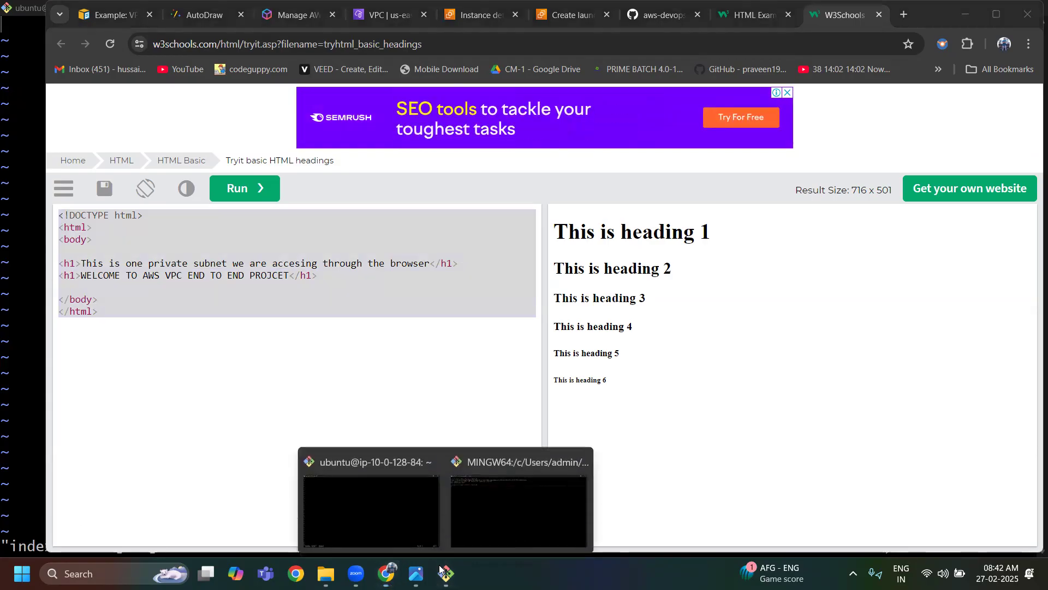
click(382, 503)
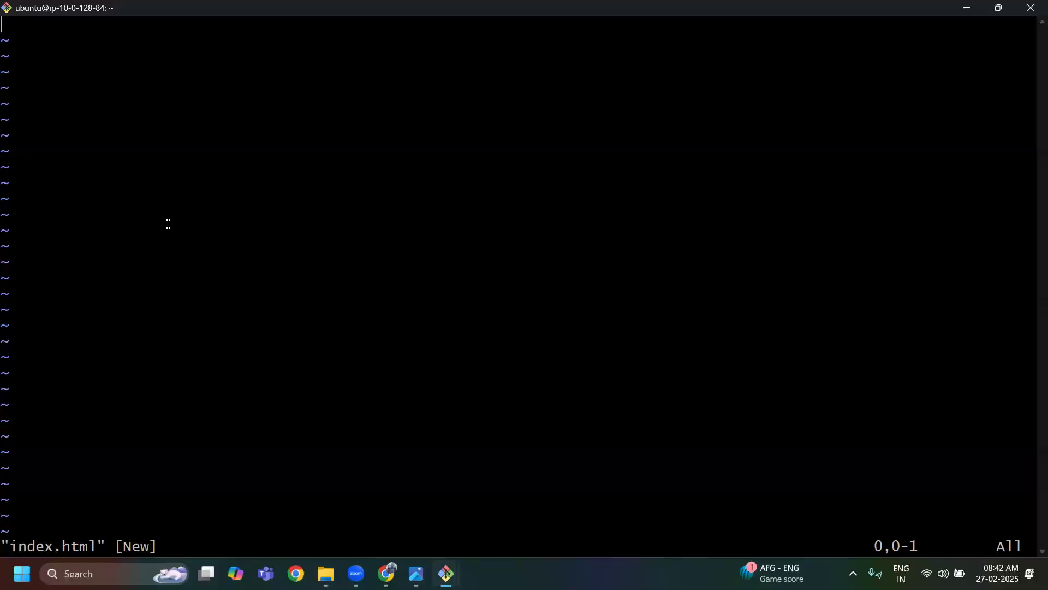
key(i)
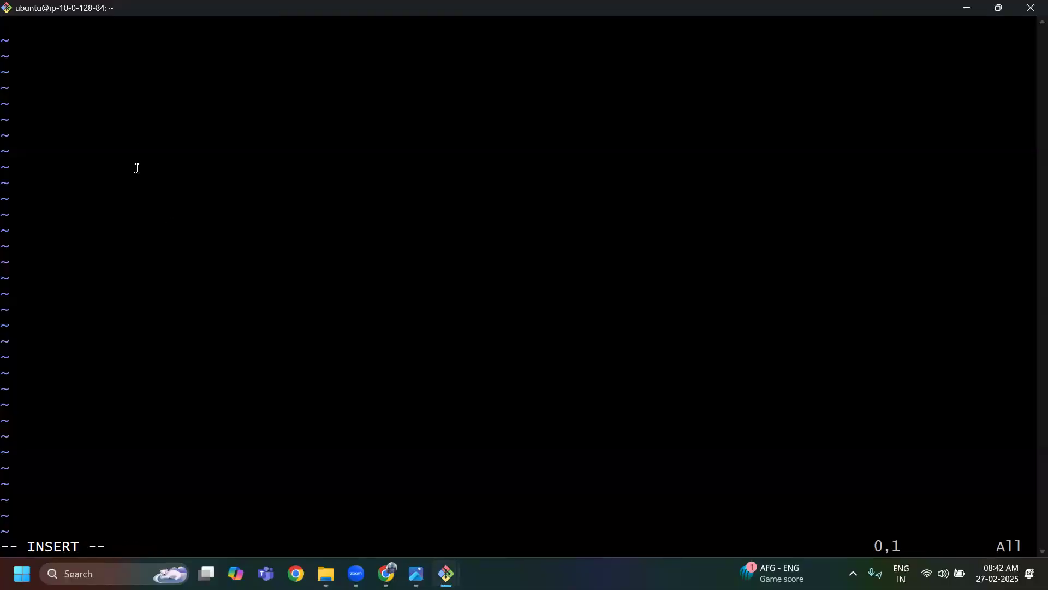
right_click(18, 27)
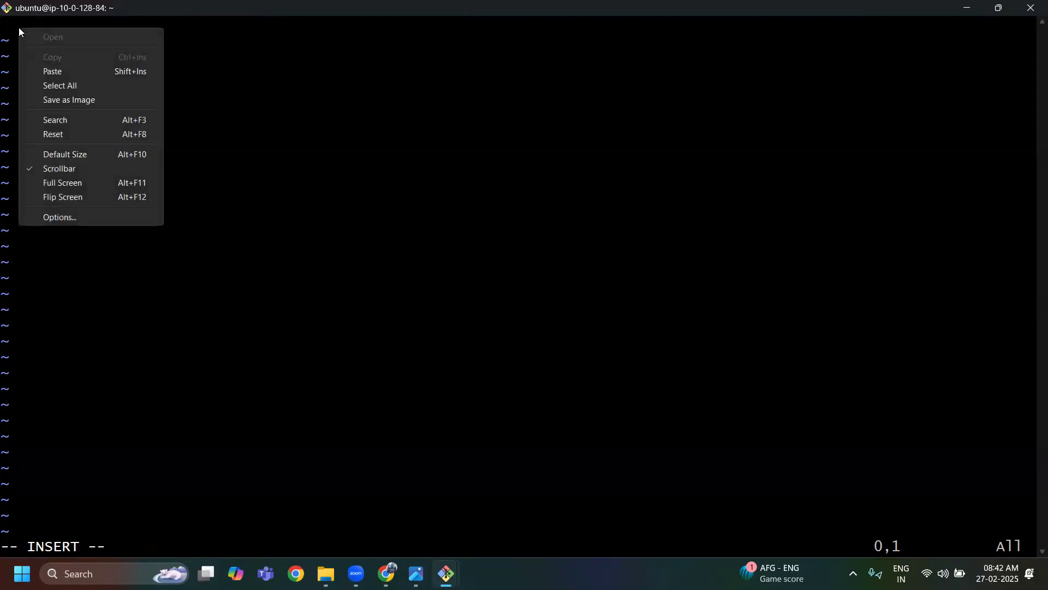
click(55, 71)
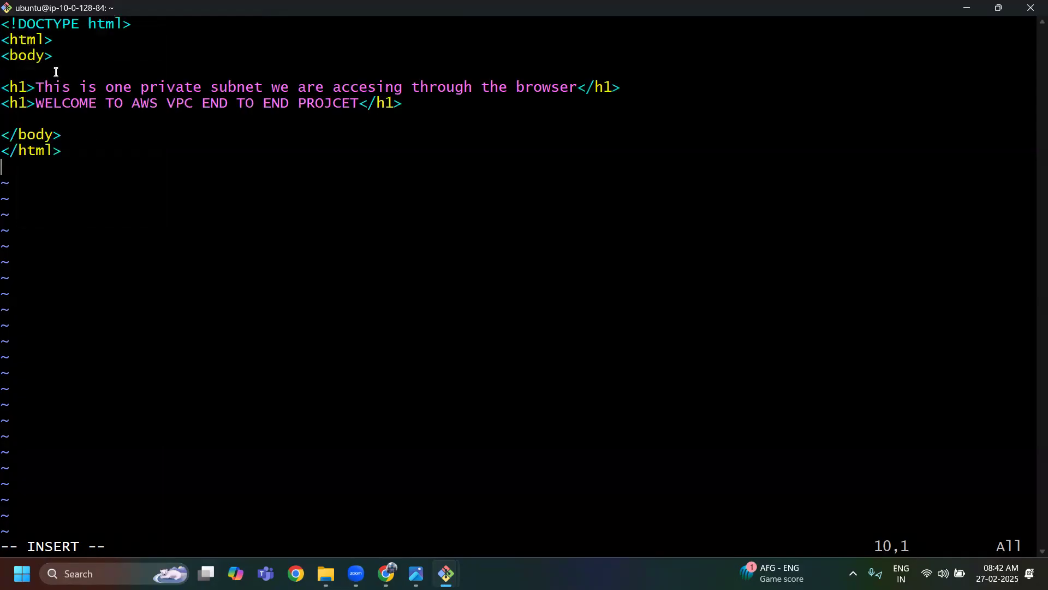
key(Escape)
text(:wq!)
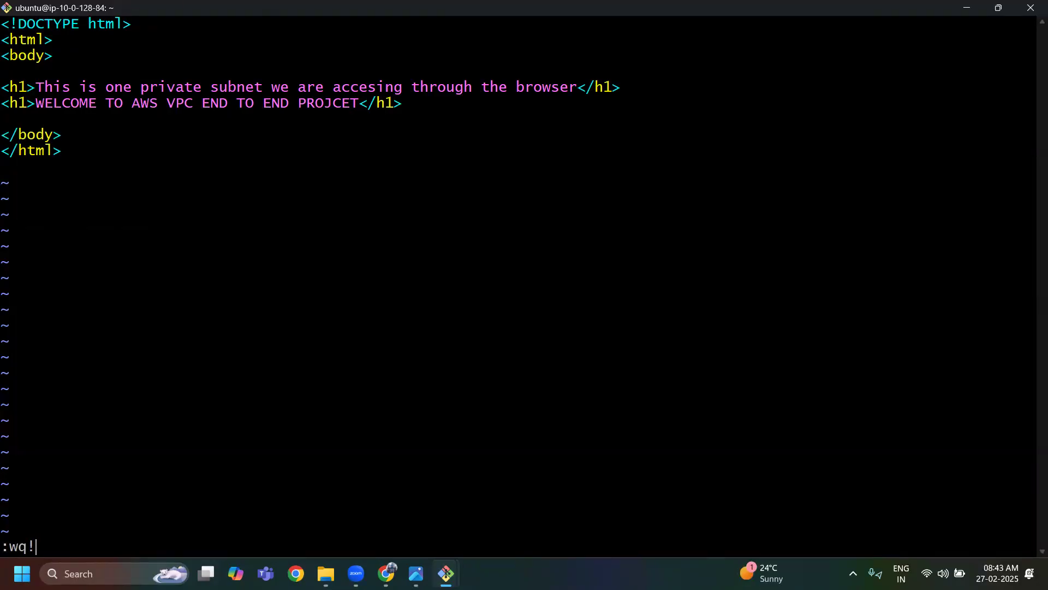
key(Return)
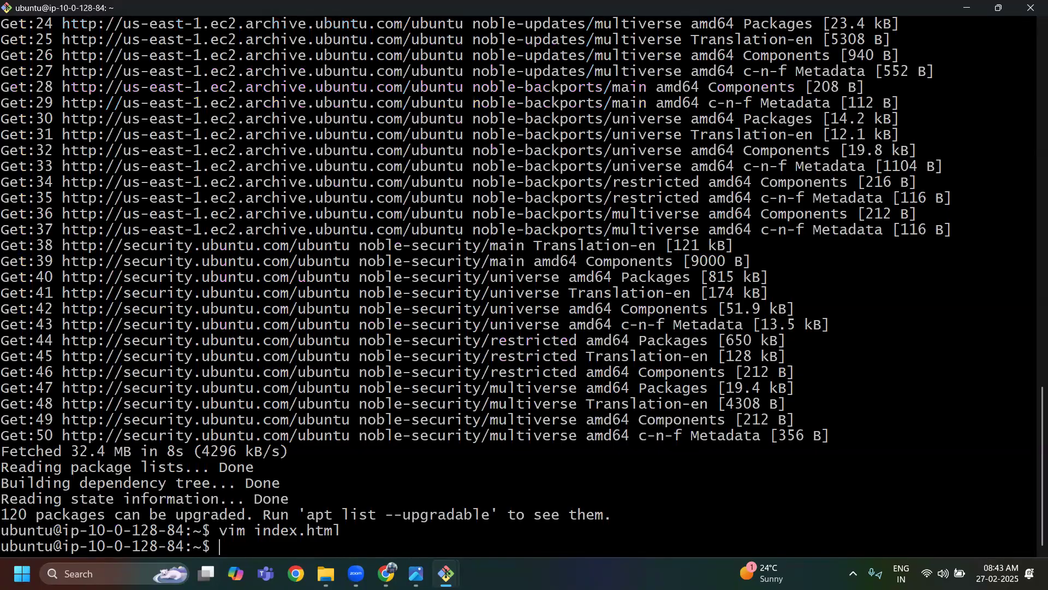
Step: Start a Python web server on port 8000 on the private instance with python3 -m http.server 8000
text(pythi)
key(BackSpace)
text(on 3 -m ht)
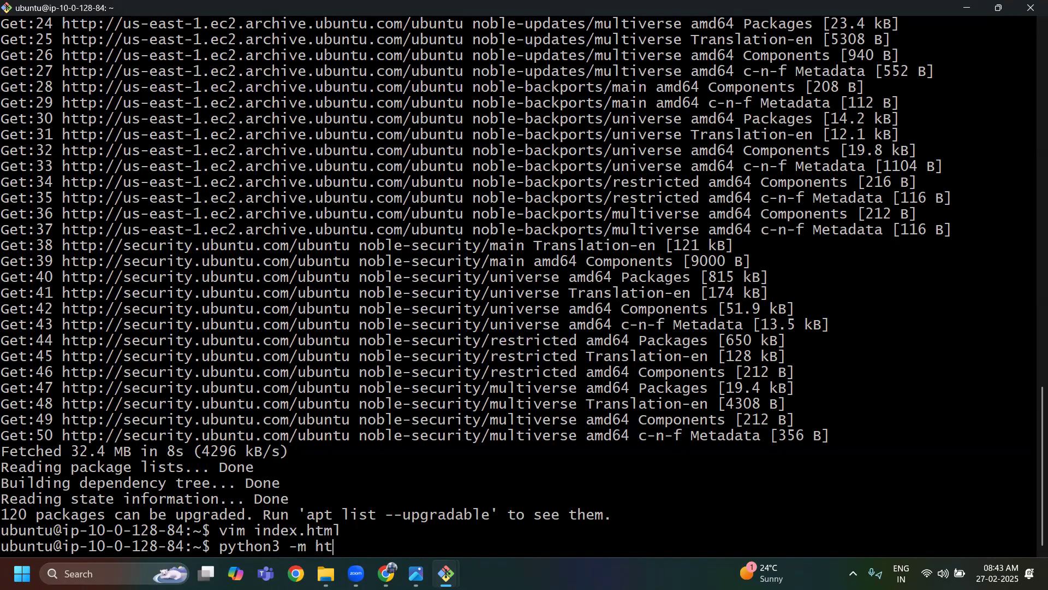
text(tp.server 8000)
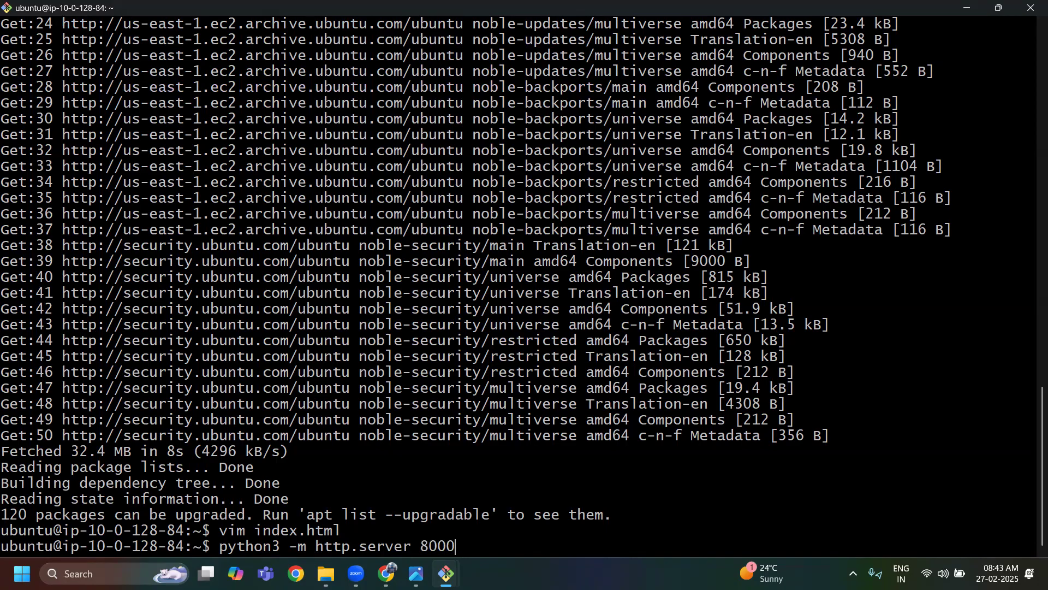
key(Return)
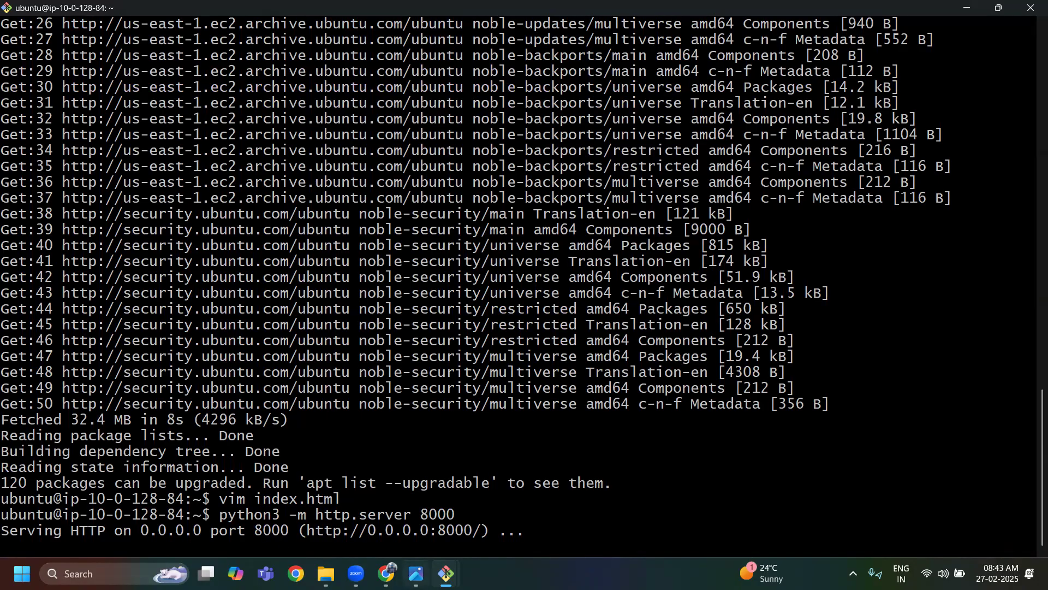
Step: Switch to the AWS EC2 console in Chrome and open the Load Balancers page
mouse_move(390, 571)
click(418, 516)
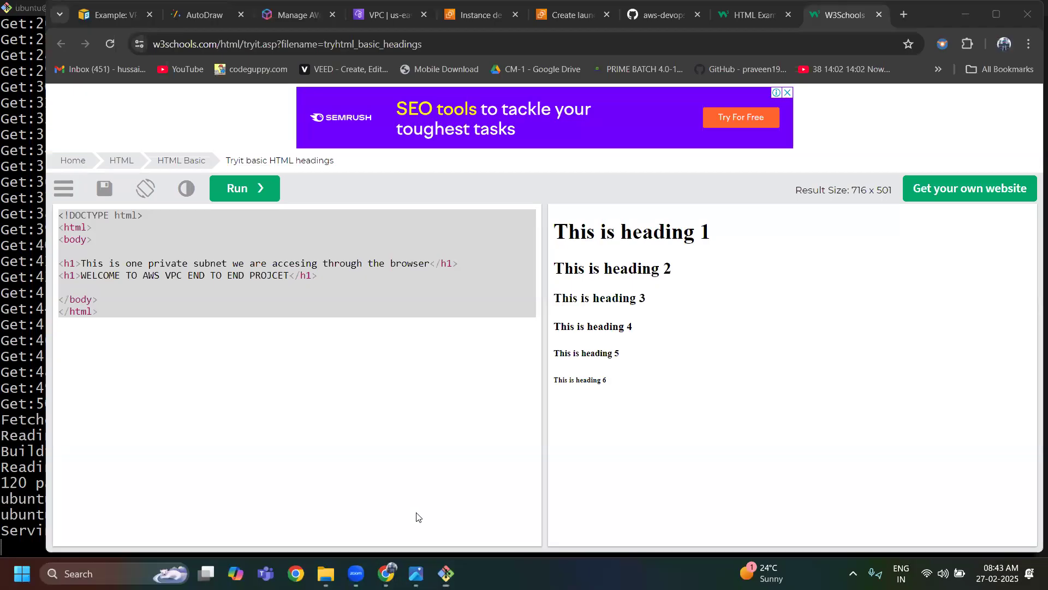
click(559, 15)
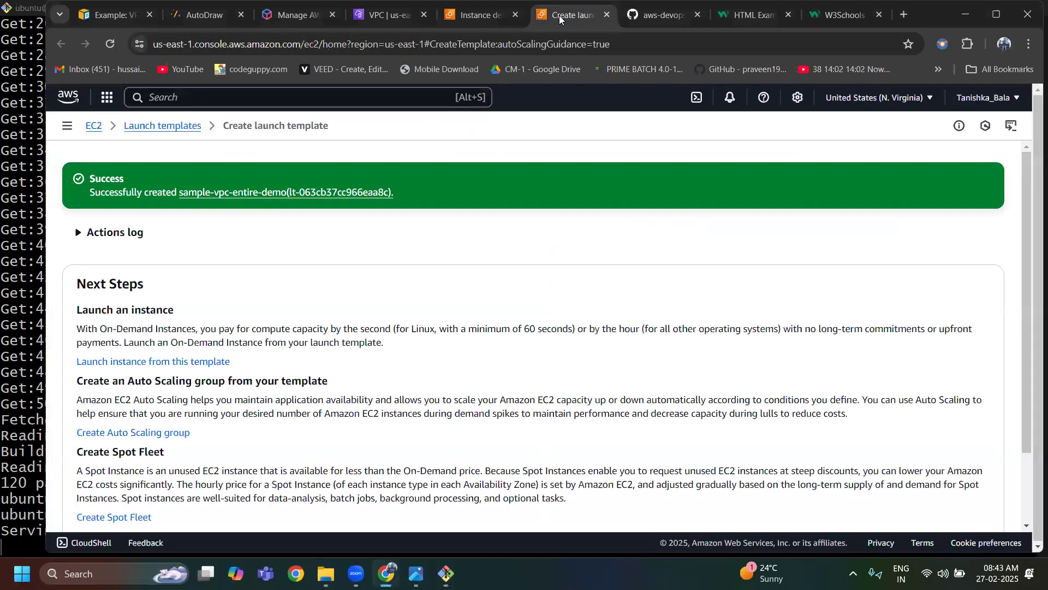
click(95, 126)
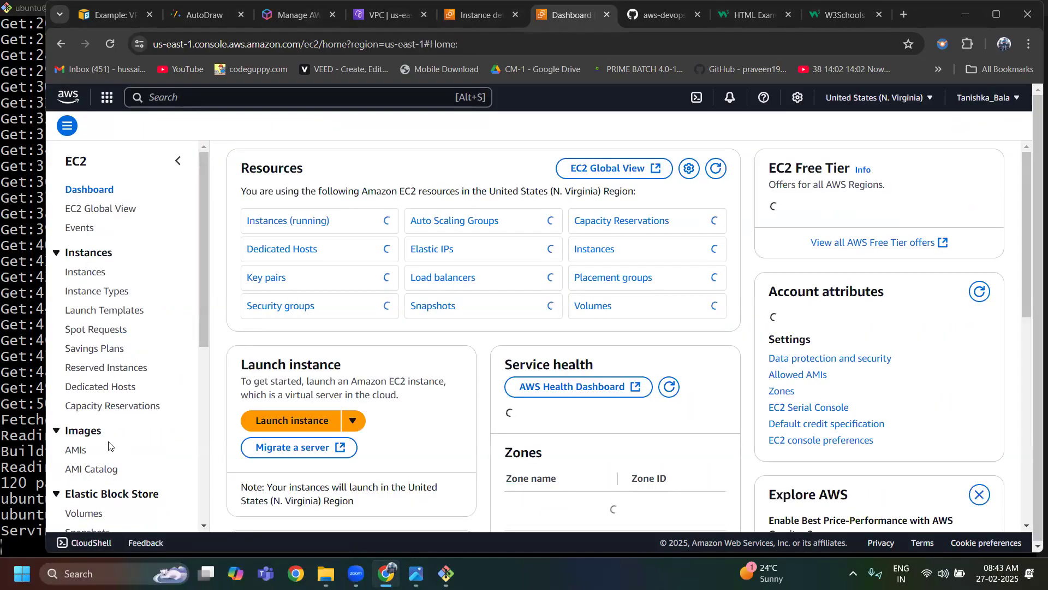
scroll(106, 437, down, 6)
click(97, 369)
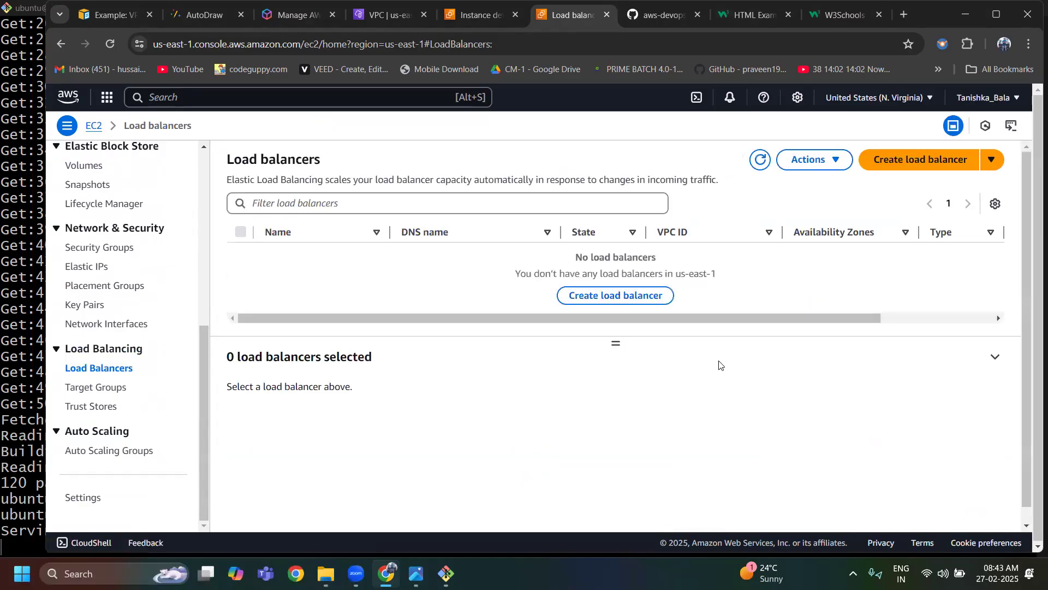
Step: Start creating an Application Load Balancer and look through its network mapping, security group and listener settings
click(890, 161)
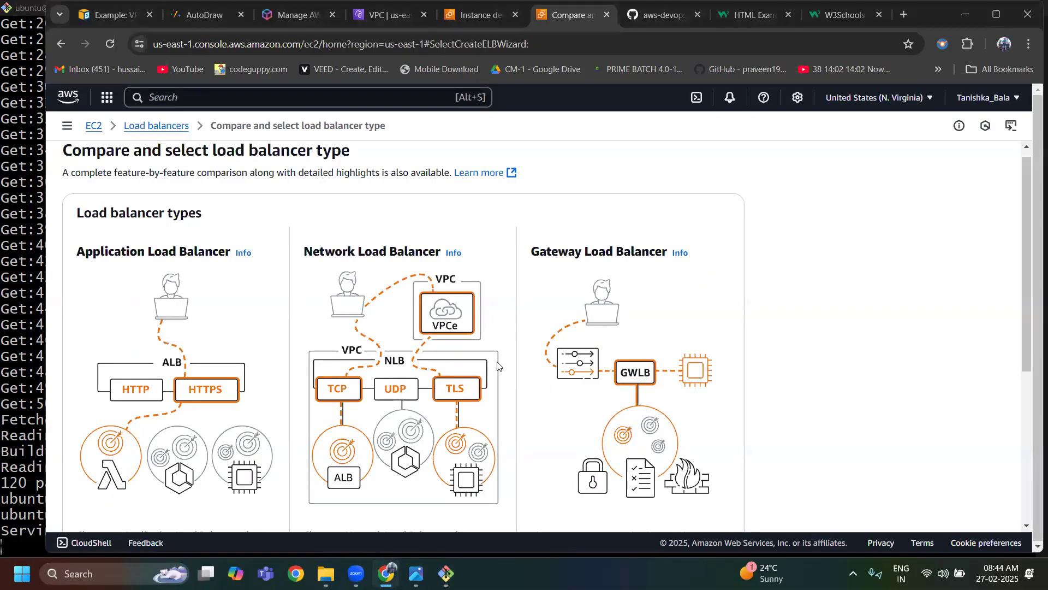
scroll(497, 366, down, 3)
scroll(498, 366, up, 4)
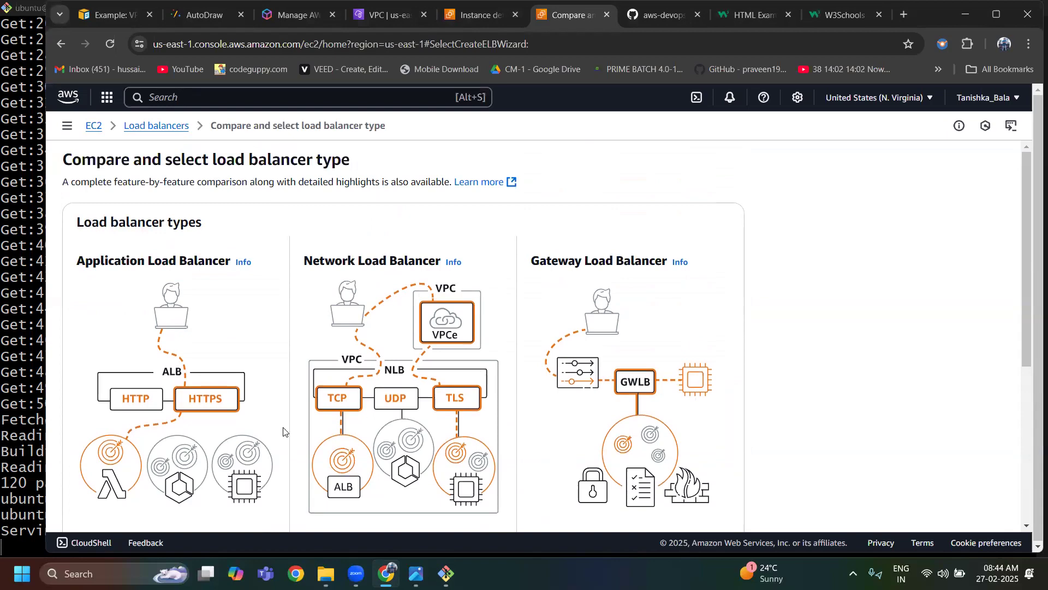
scroll(284, 431, down, 2)
scroll(106, 402, down, 3)
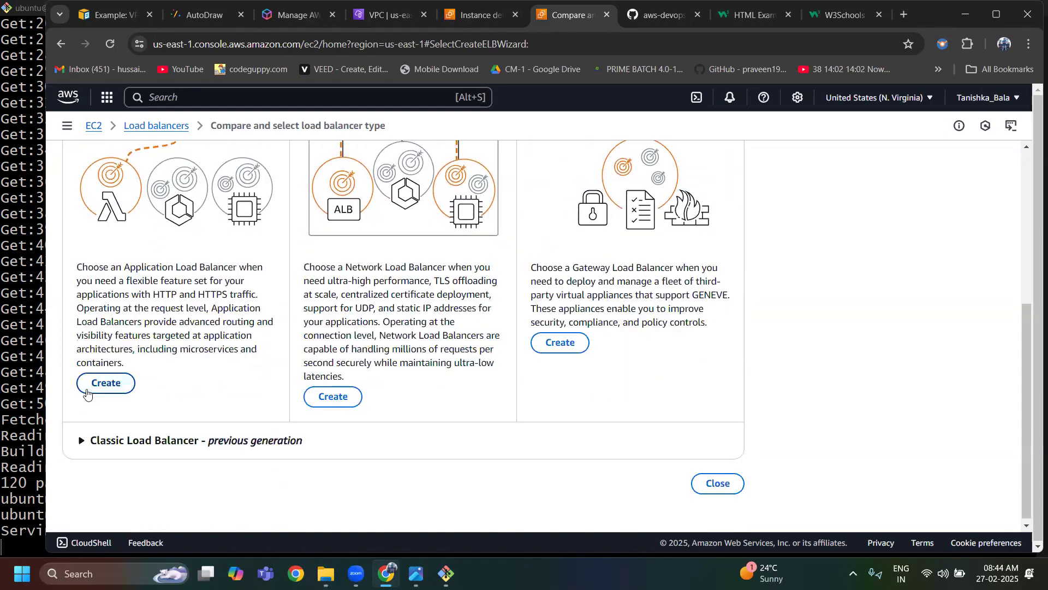
click(90, 387)
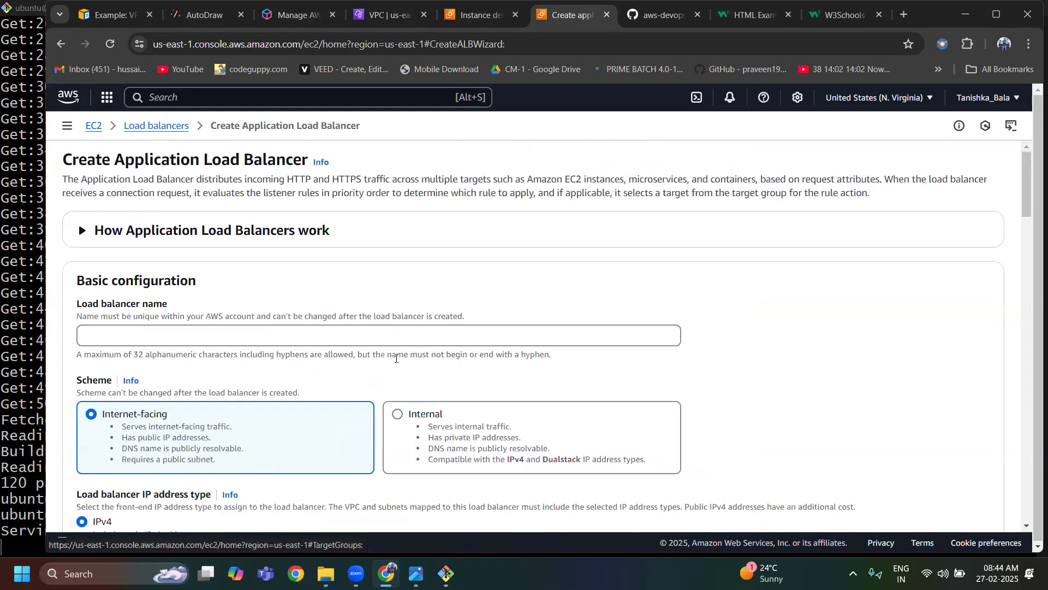
scroll(396, 359, down, 5)
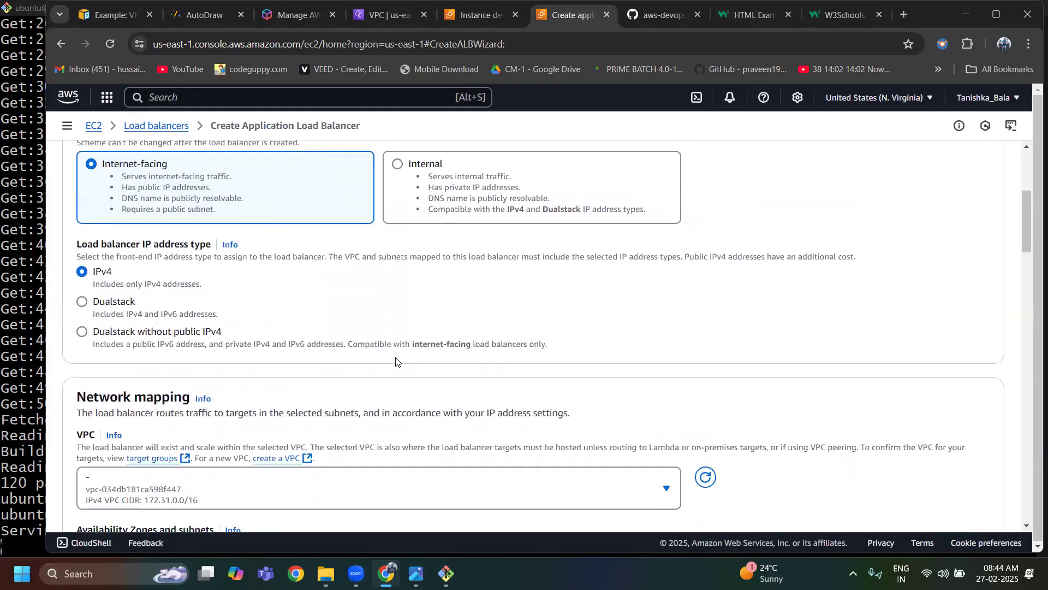
scroll(396, 361, down, 3)
scroll(396, 362, down, 1)
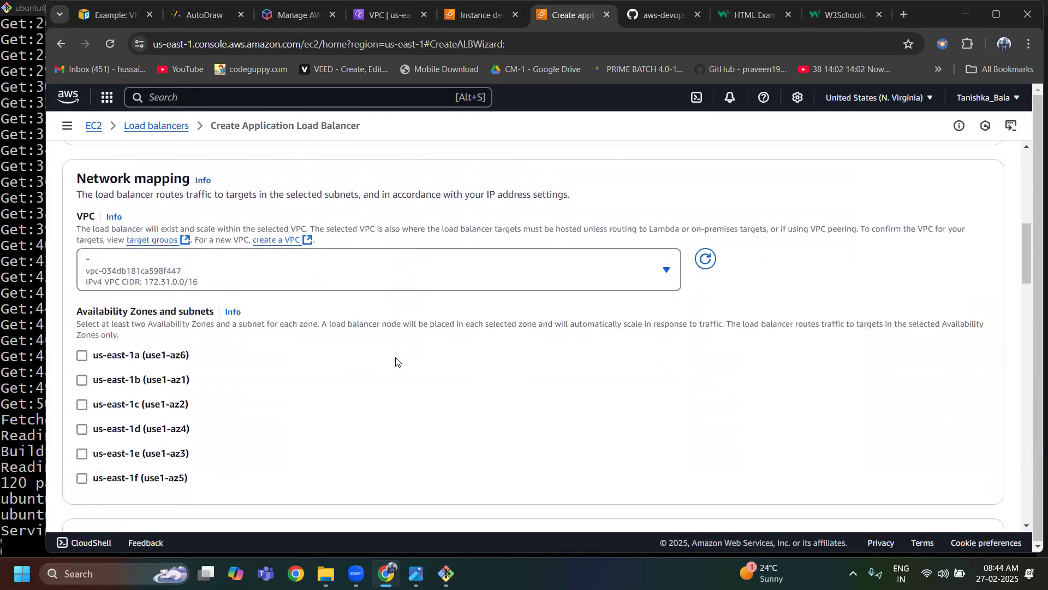
scroll(396, 361, down, 5)
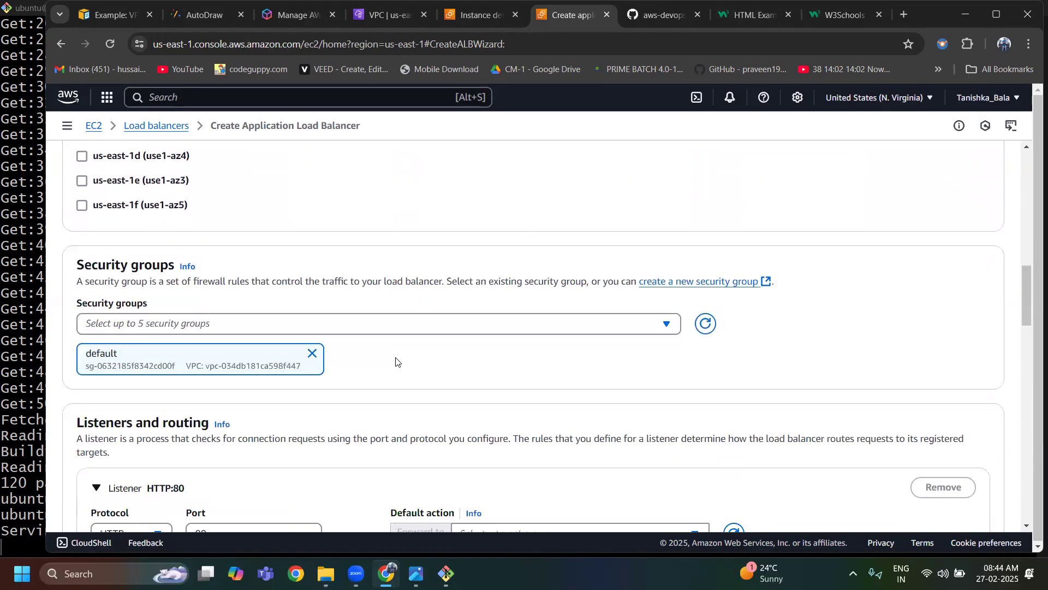
Step: Open the target group creation page in a new browser tab from the HTTP:80 listener's default action
scroll(396, 361, down, 2)
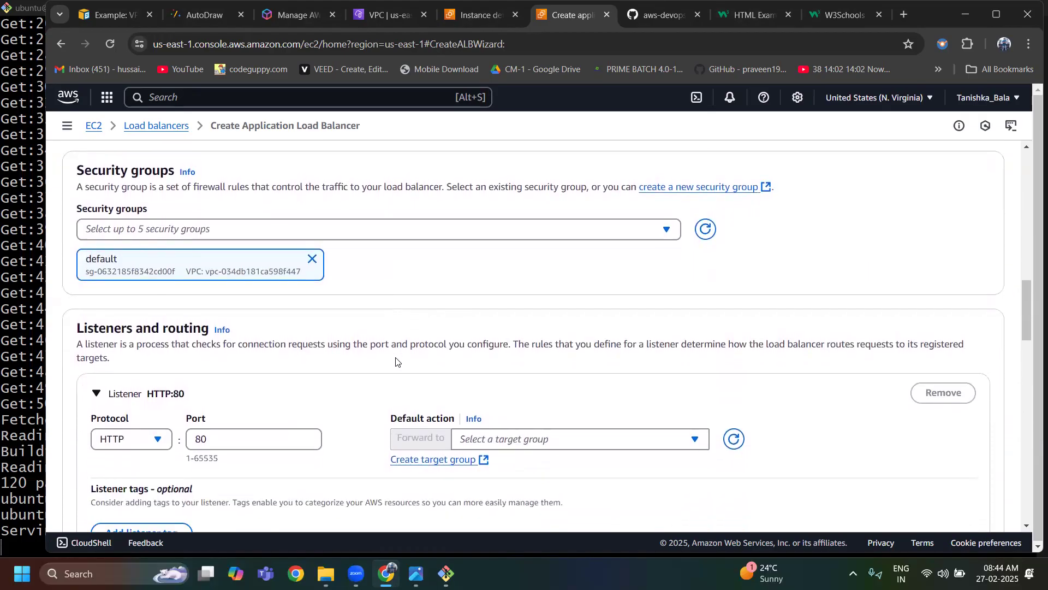
right_click(431, 462)
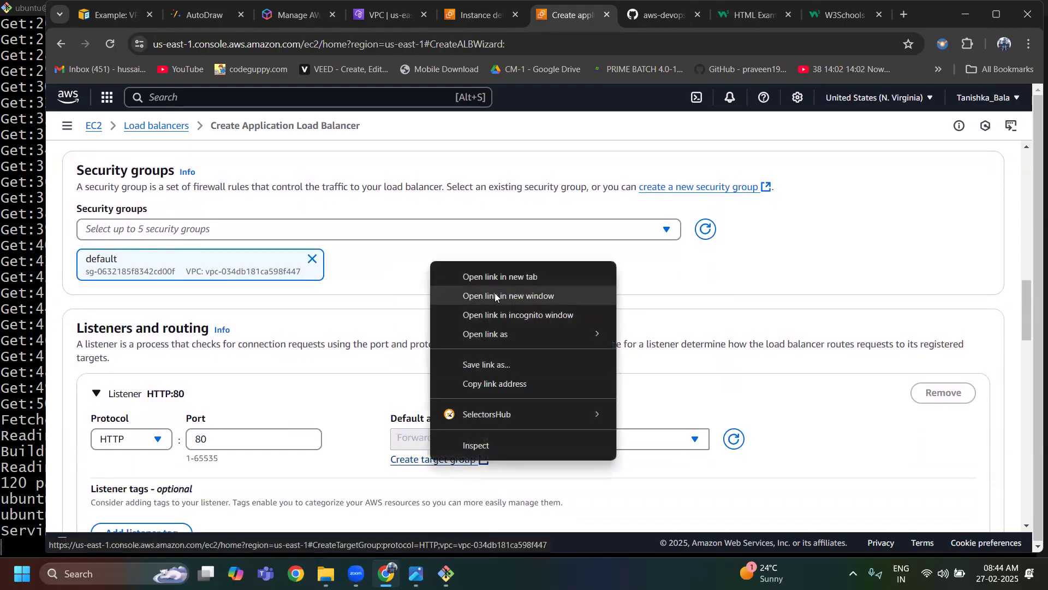
click(485, 277)
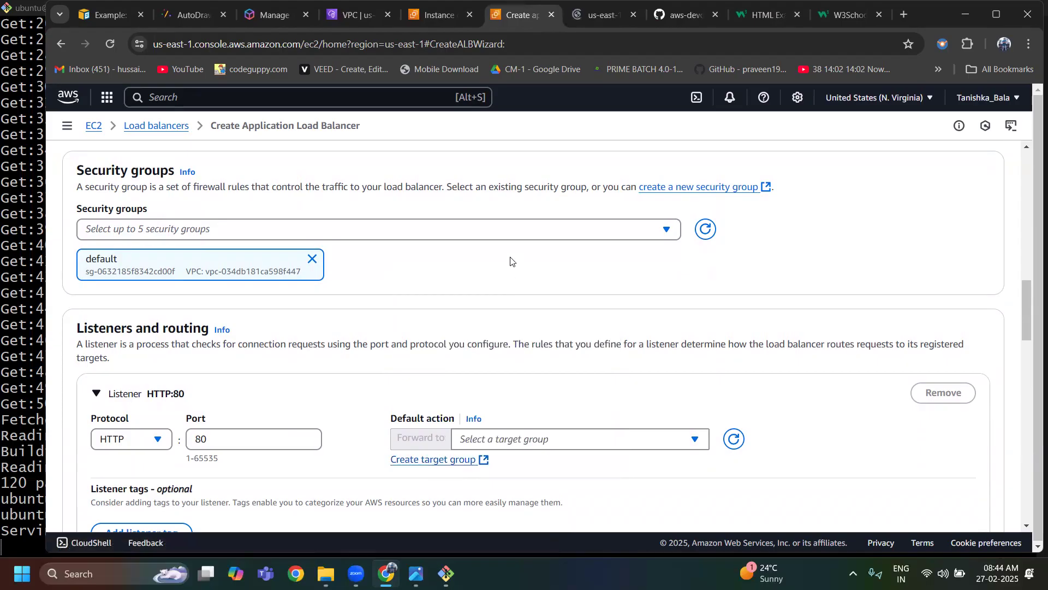
click(589, 19)
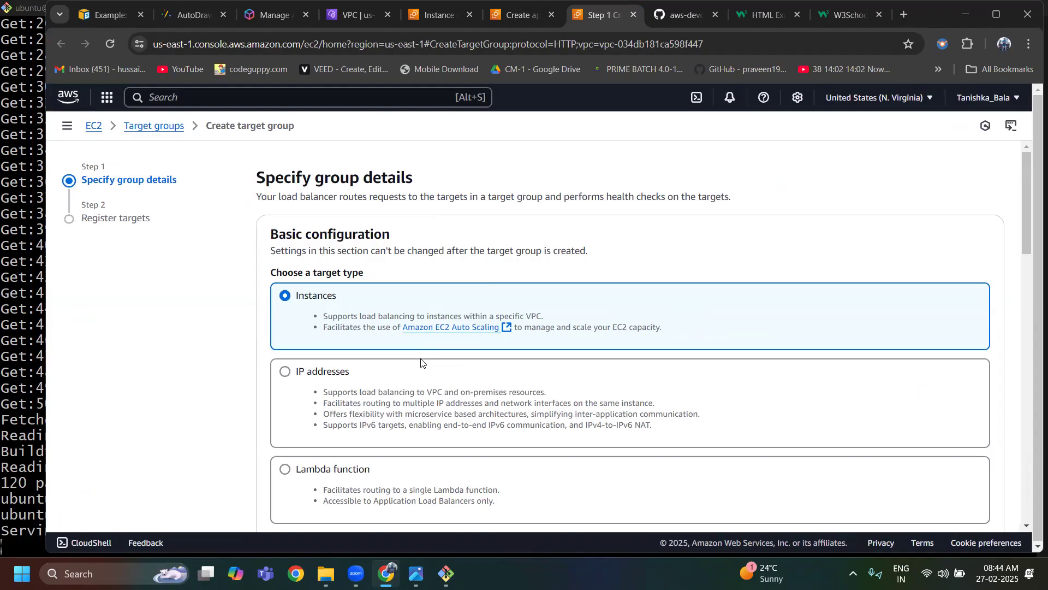
Step: Keep Instances as the target type and name the target group vpc-demo-entire-project
scroll(421, 452, down, 1)
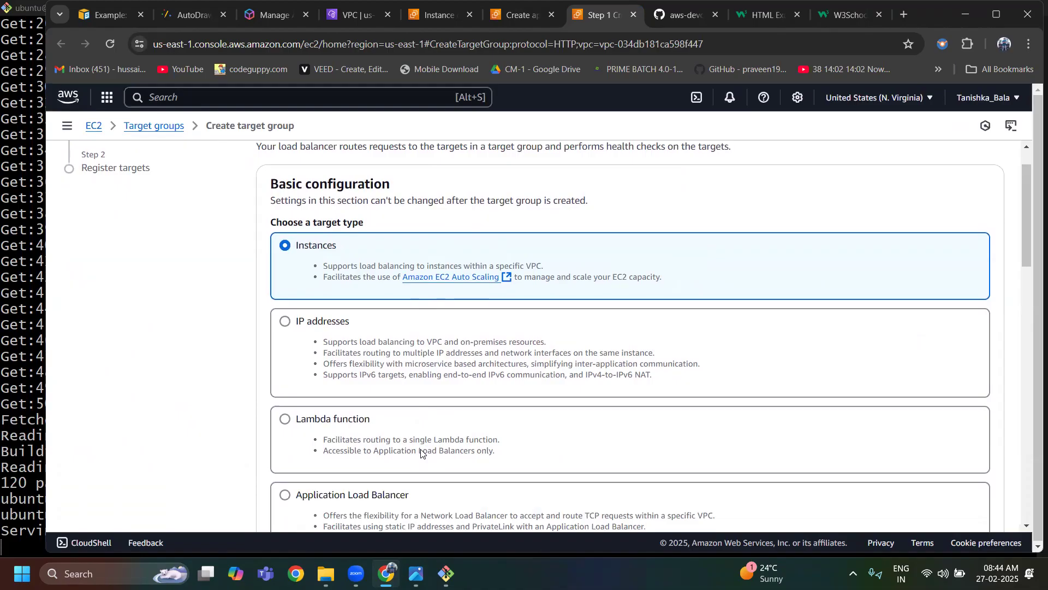
scroll(474, 445, down, 5)
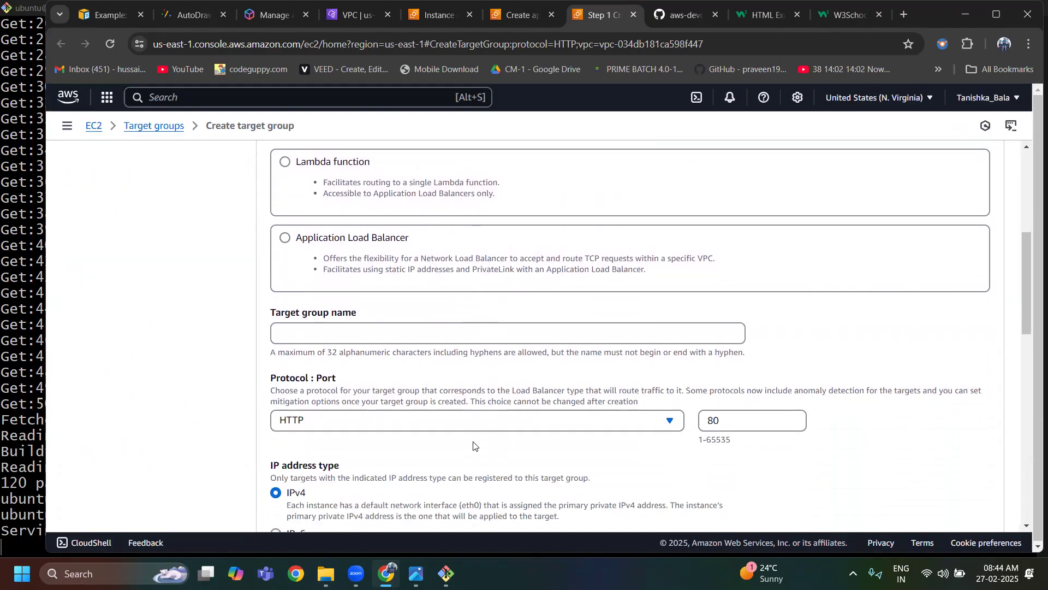
click(284, 329)
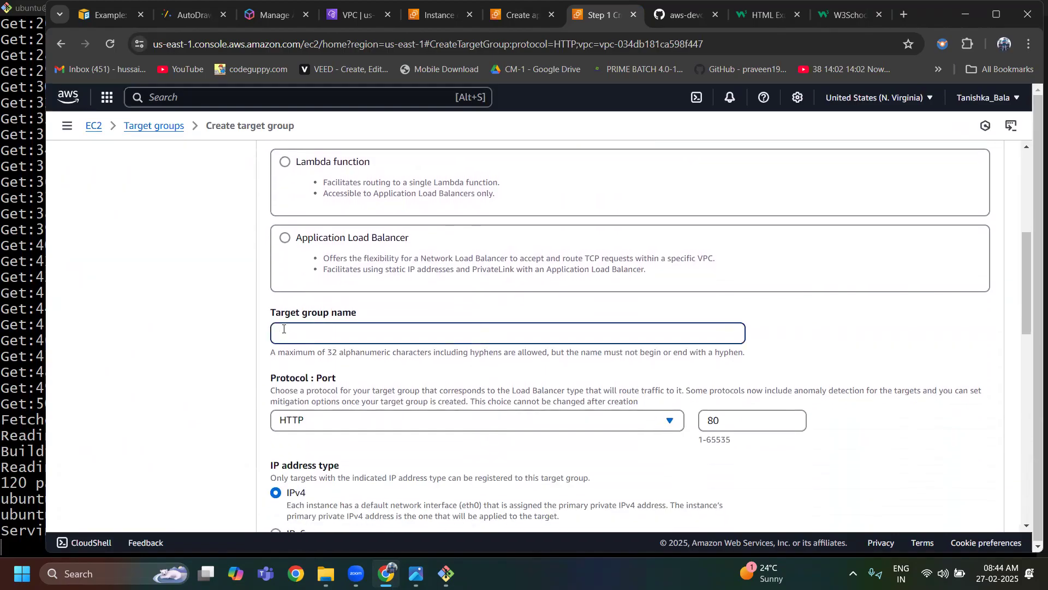
text(vpc-demo)
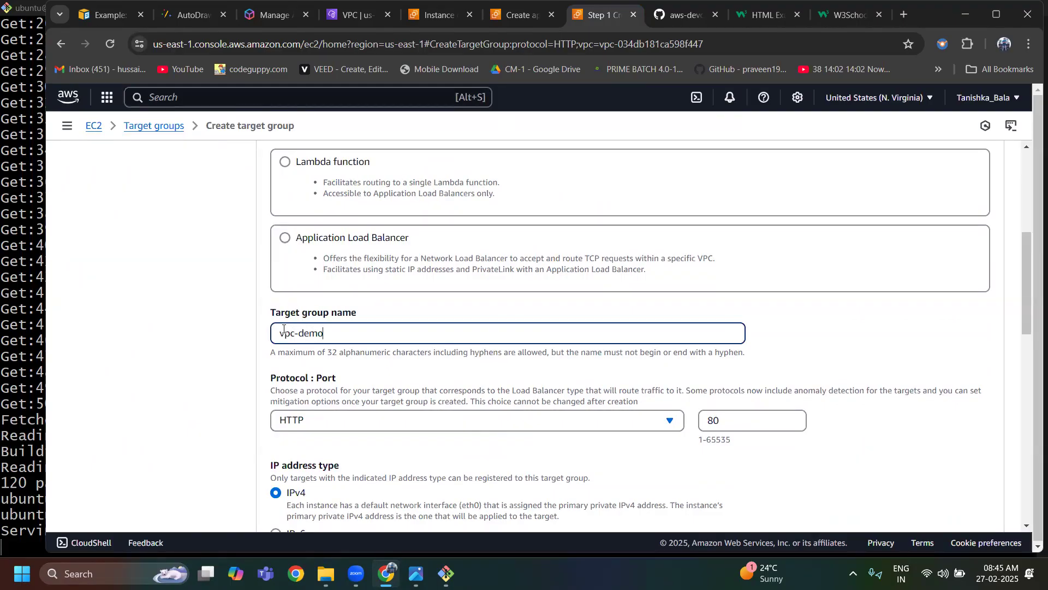
text(-entire)
text(-o)
text(pr)
text(oject)
Step: Set the target group's HTTP port to 8000
scroll(328, 333, down, 1)
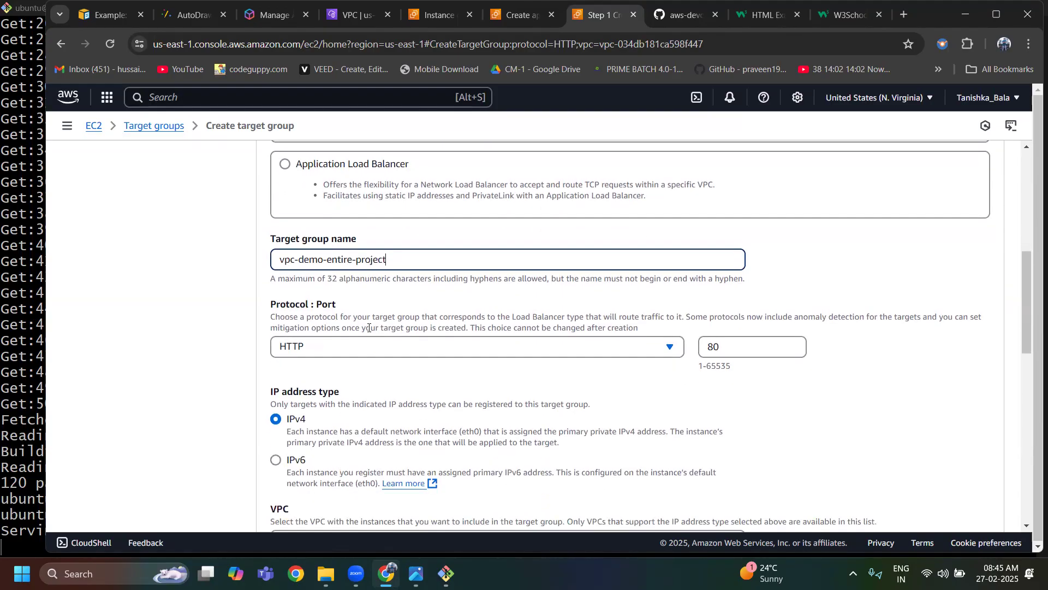
scroll(600, 336, down, 1)
click(719, 329)
text(080)
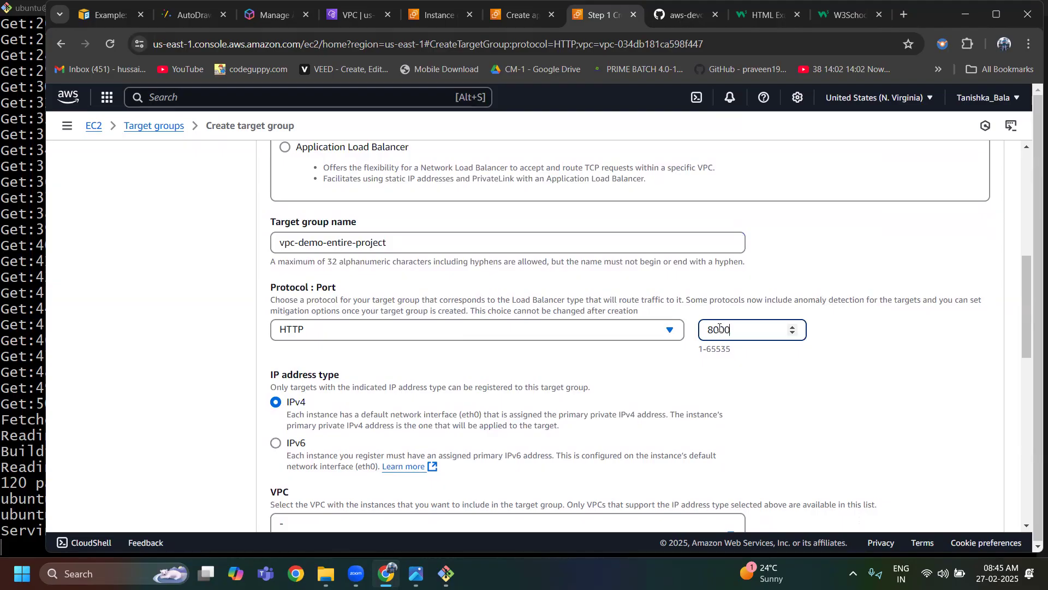
Step: Choose Sample-vpc-entire-demo-vpc as the target group's VPC, keep the default health checks, and continue to target registration
scroll(679, 374, down, 3)
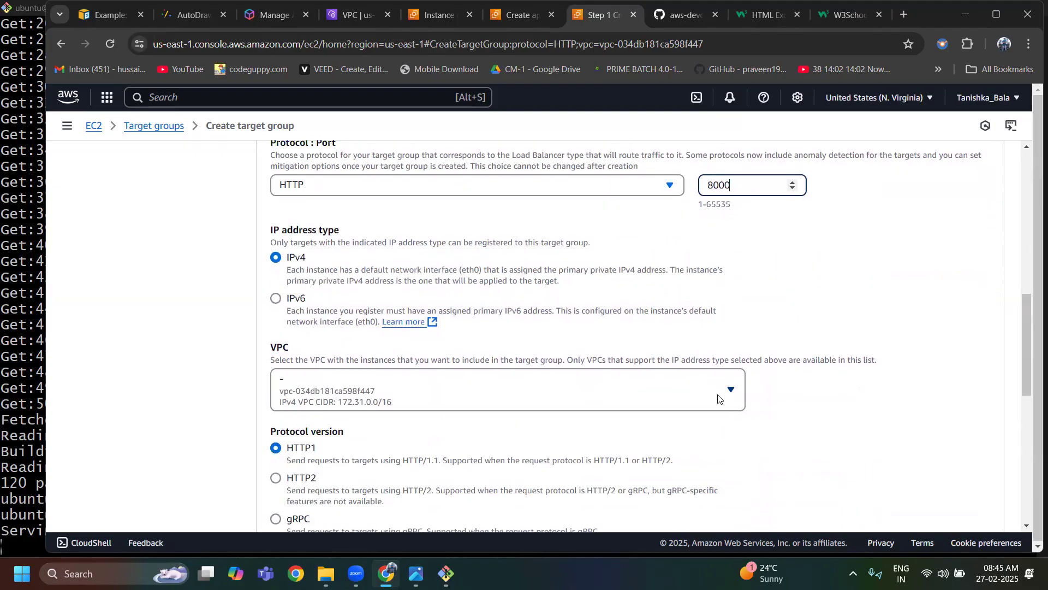
click(718, 398)
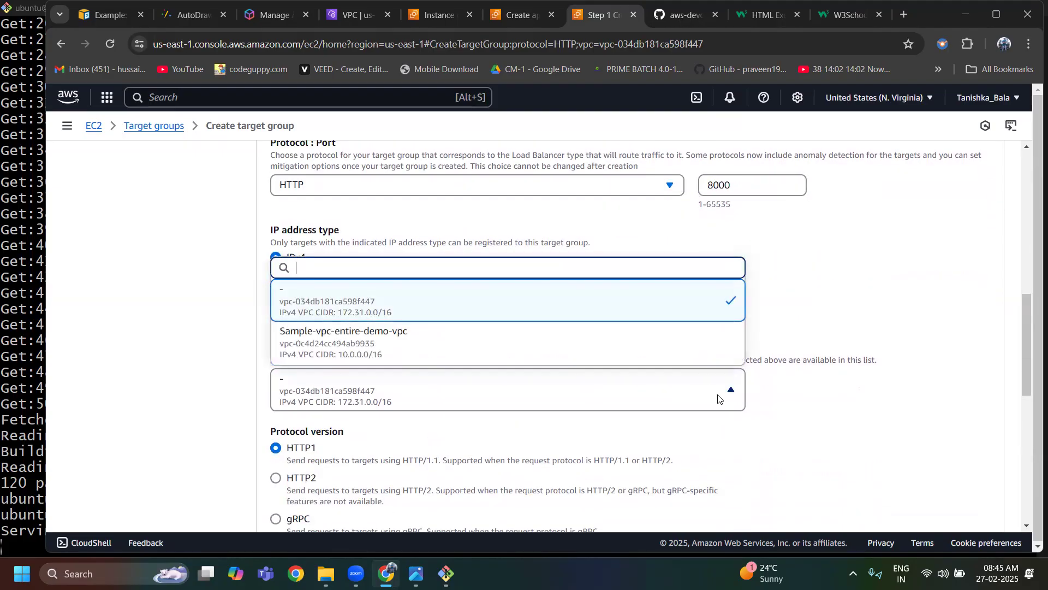
click(508, 333)
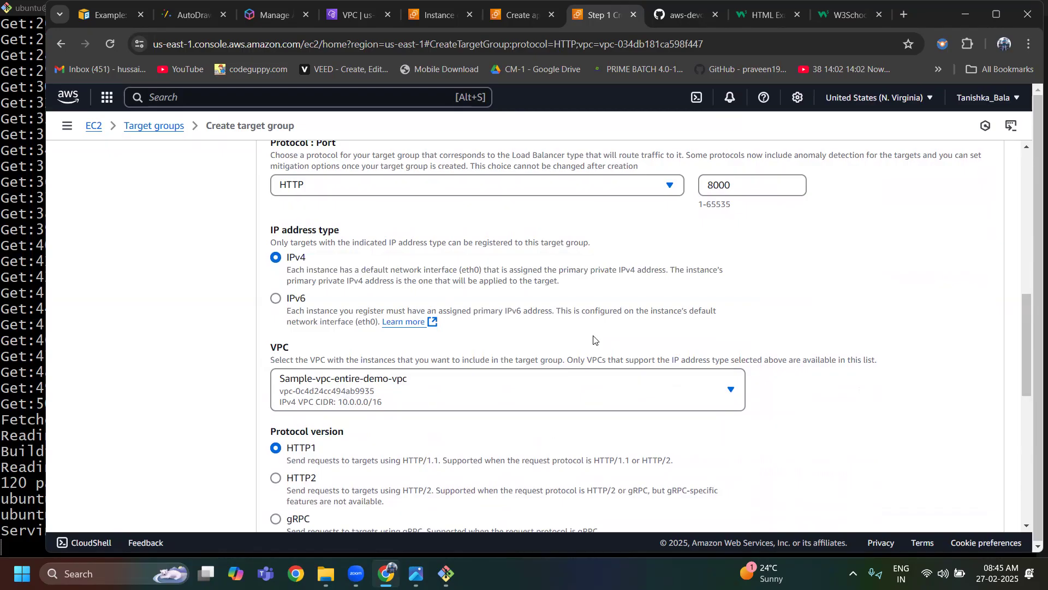
scroll(563, 362, down, 2)
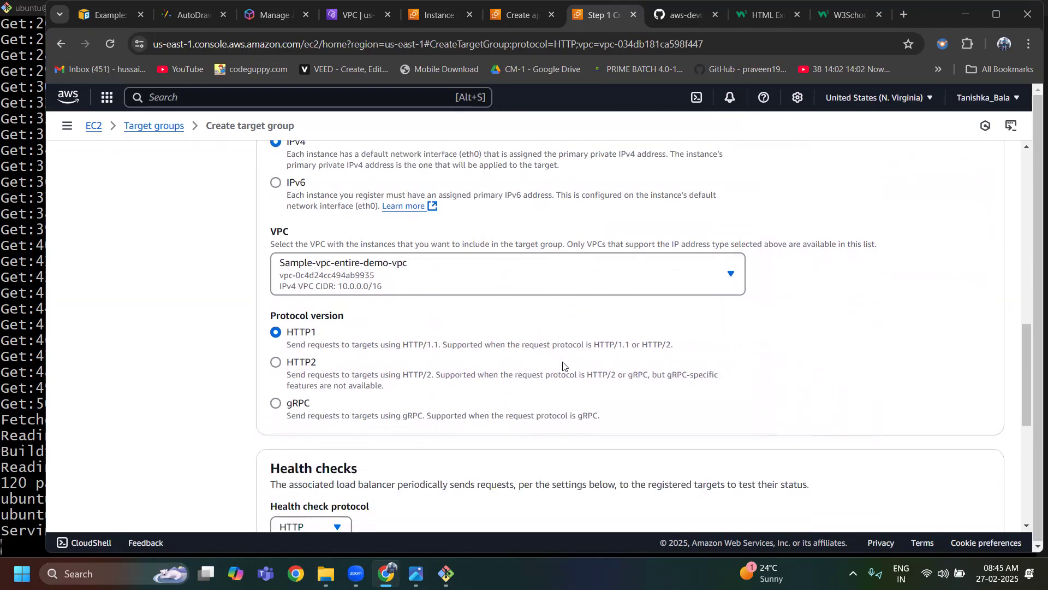
scroll(432, 309, down, 5)
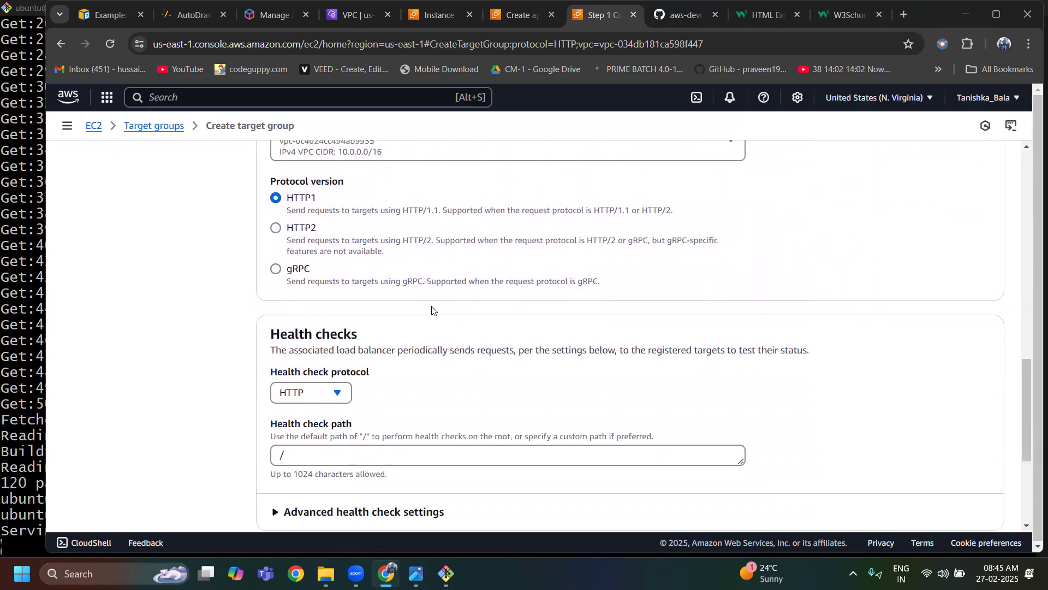
scroll(432, 309, up, 15)
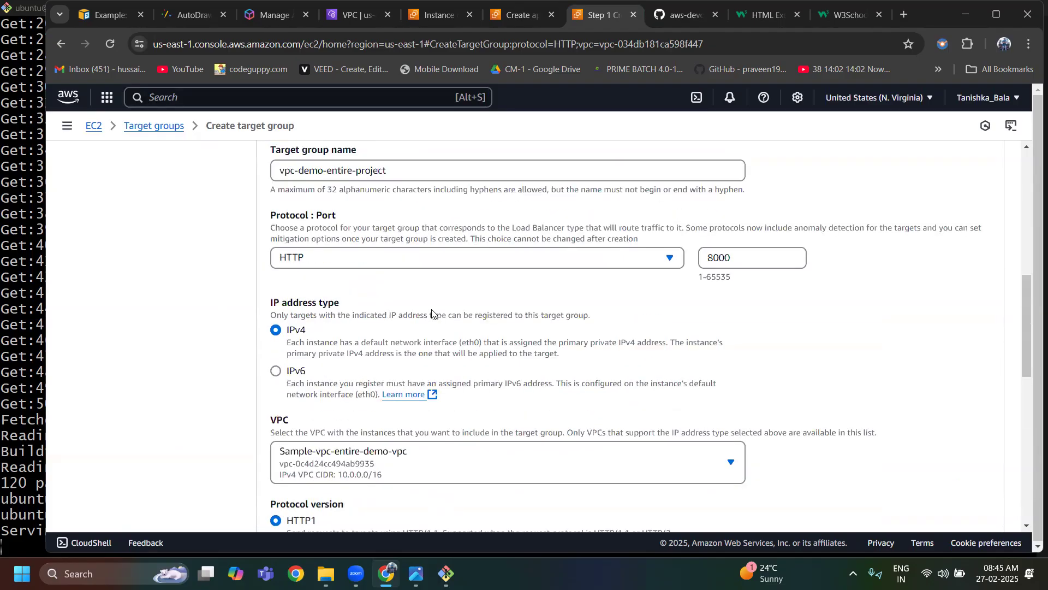
scroll(393, 365, down, 5)
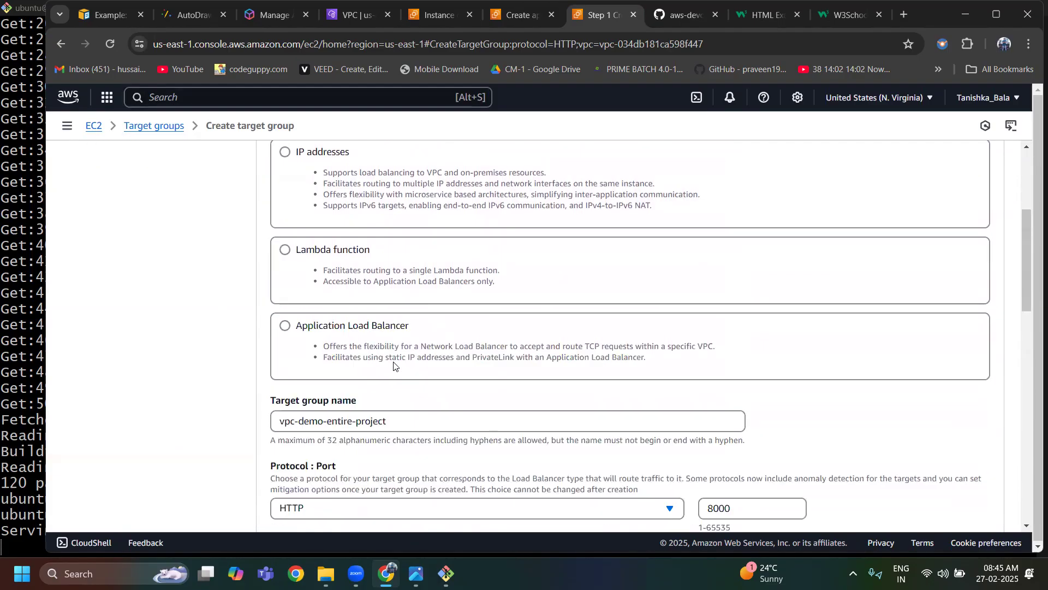
scroll(394, 366, down, 8)
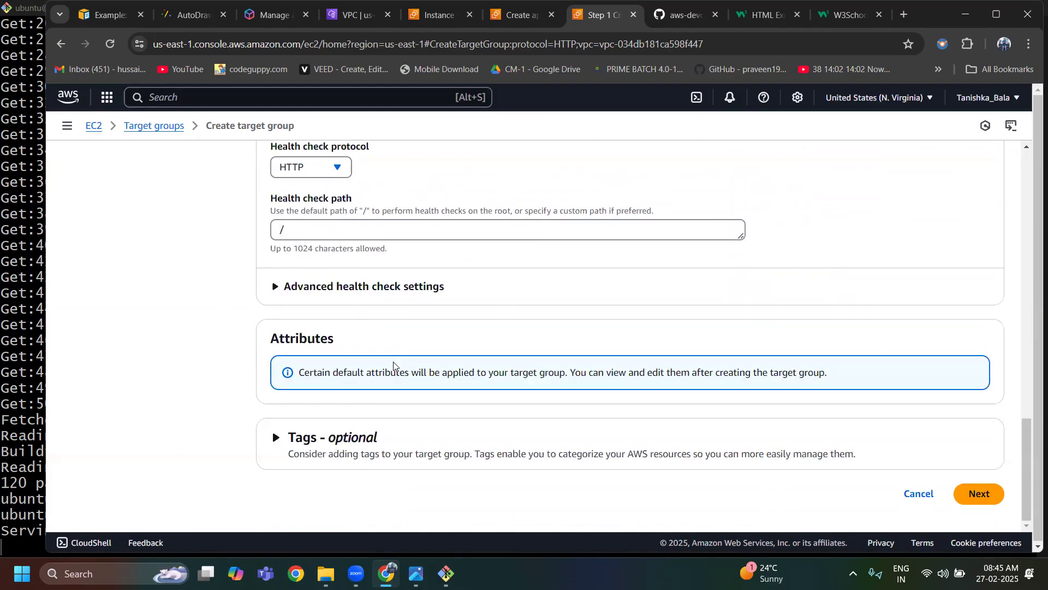
click(973, 490)
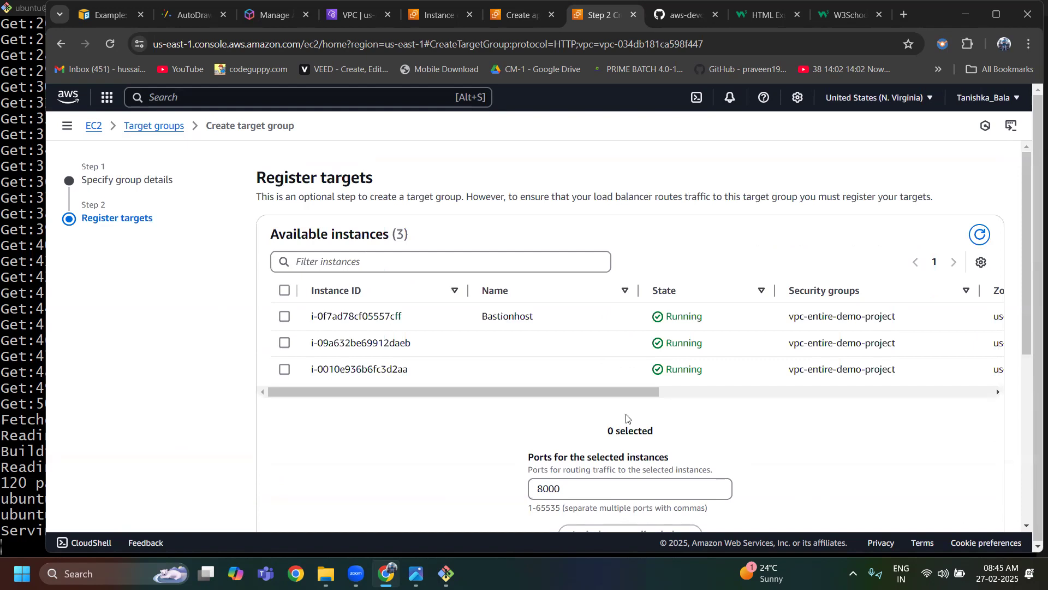
Step: Include the two unnamed instances, leaving out Bastionhost, as pending targets on port 8000 and create the target group
scroll(627, 418, down, 2)
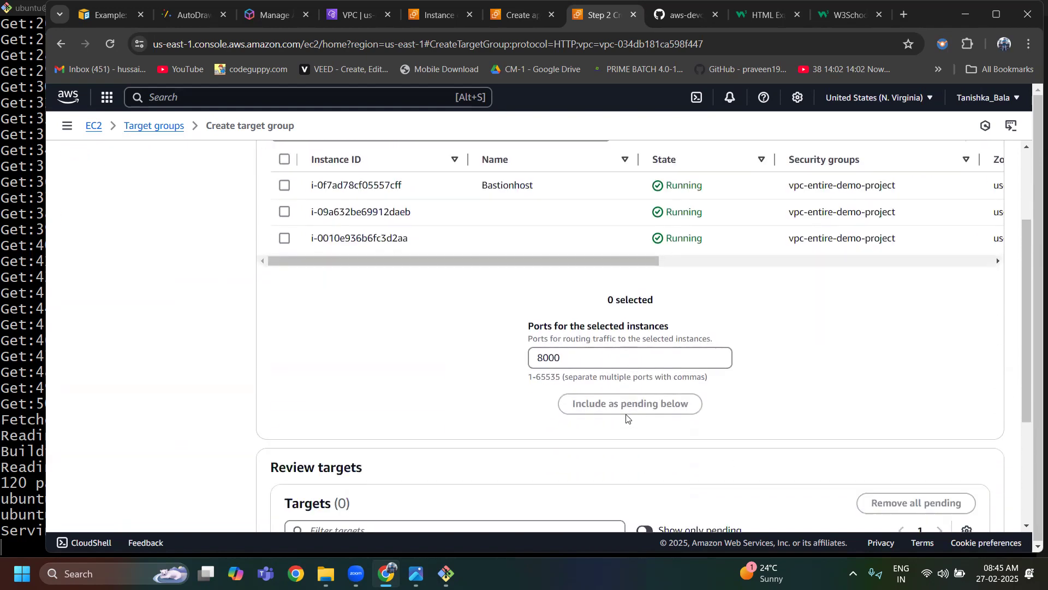
click(284, 212)
click(285, 238)
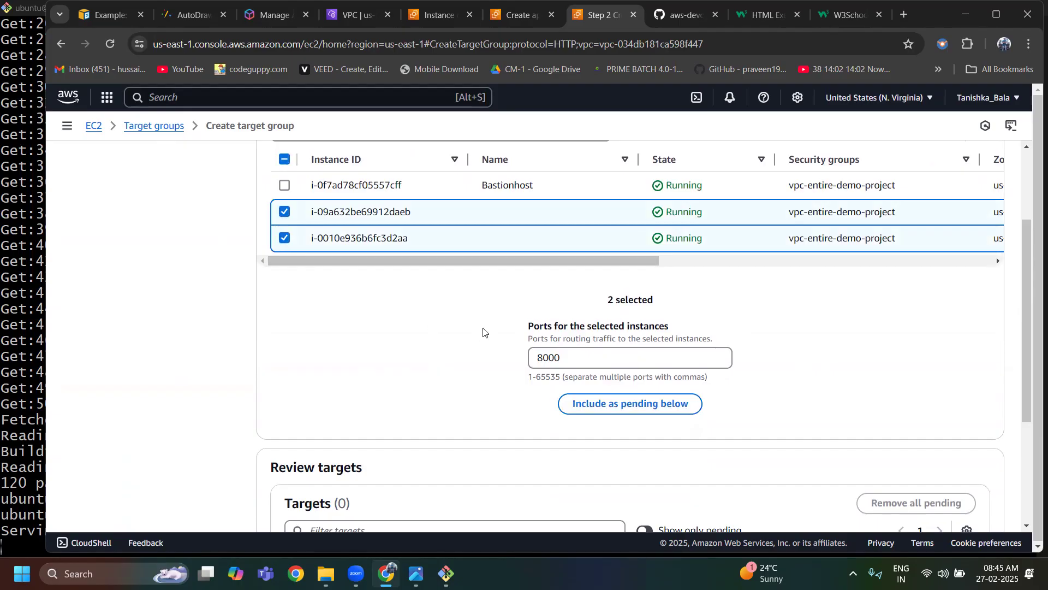
drag(452, 261, 407, 326)
click(603, 402)
scroll(604, 400, down, 2)
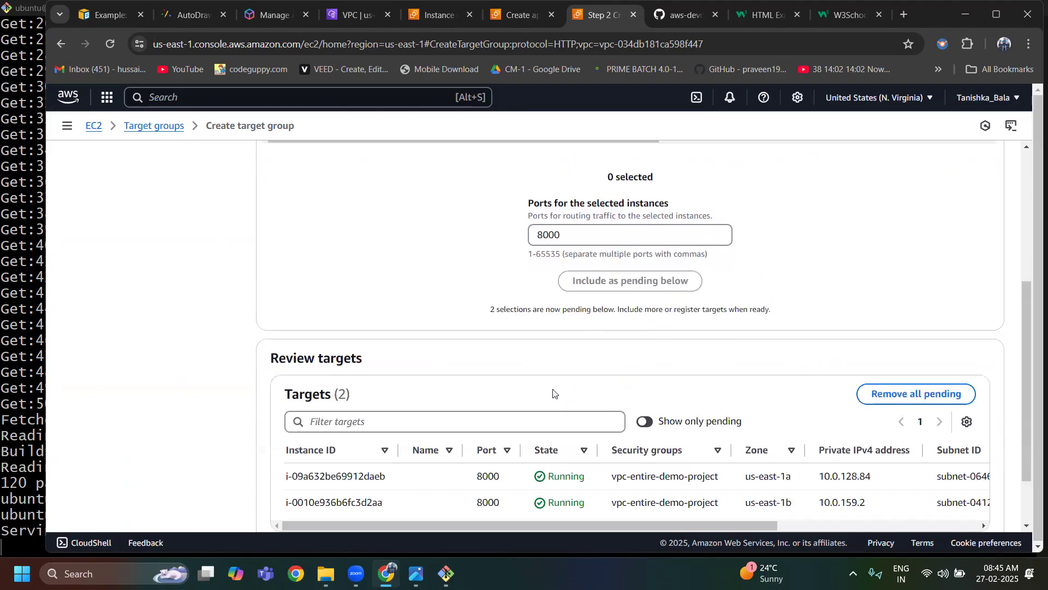
scroll(553, 393, down, 2)
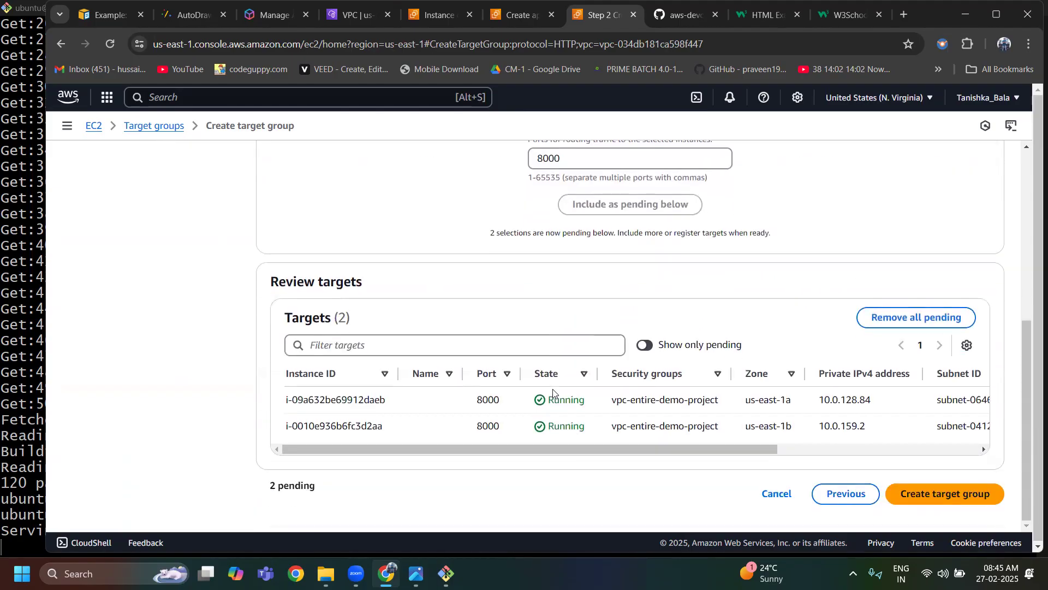
click(944, 498)
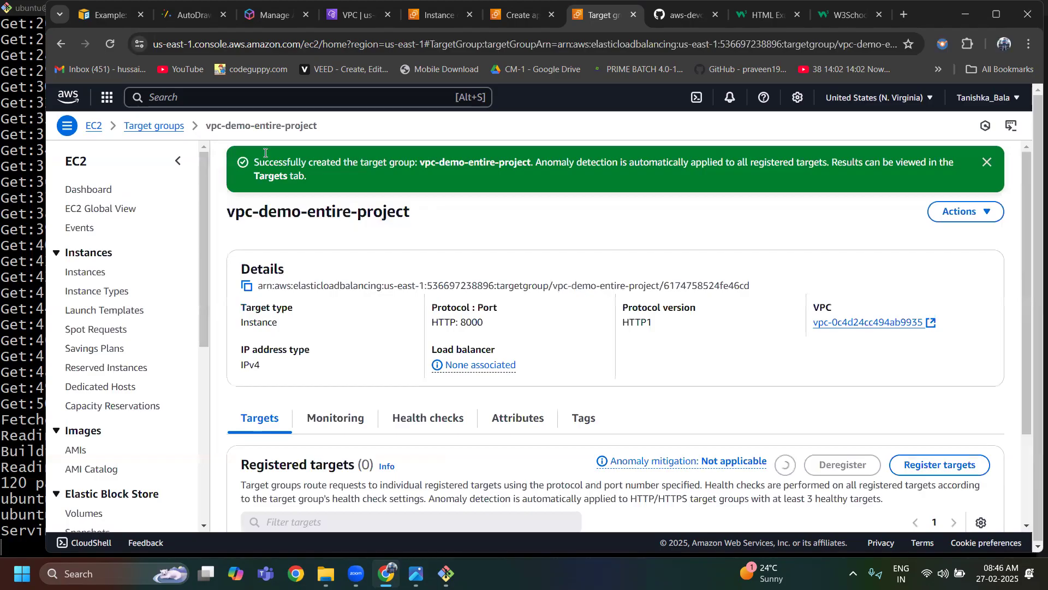
Step: Reopen vpc-demo-entire-project from the target groups list and examine its health summary and registered targets
click(154, 126)
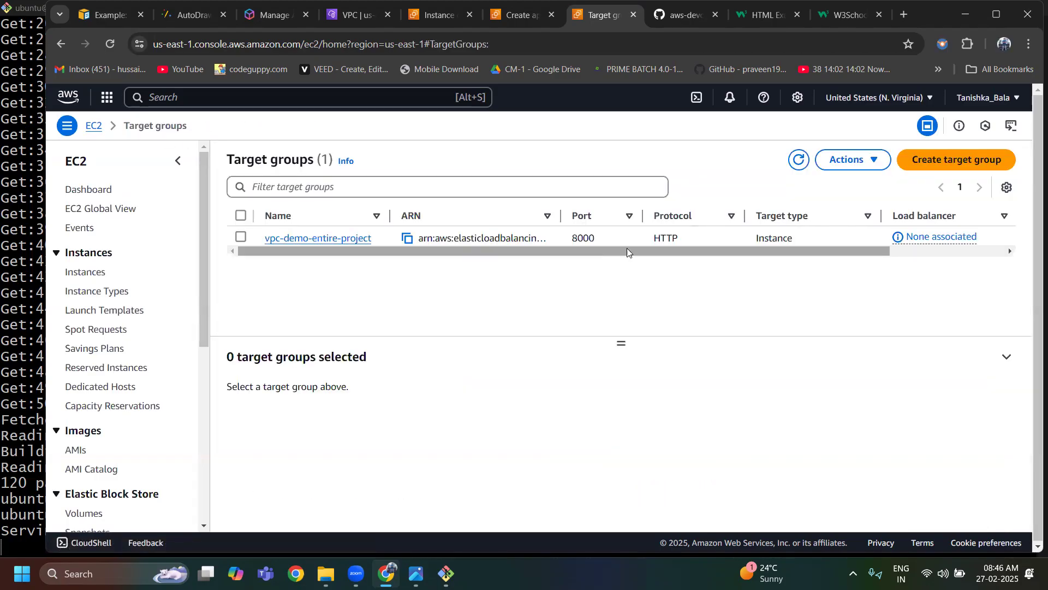
click(314, 238)
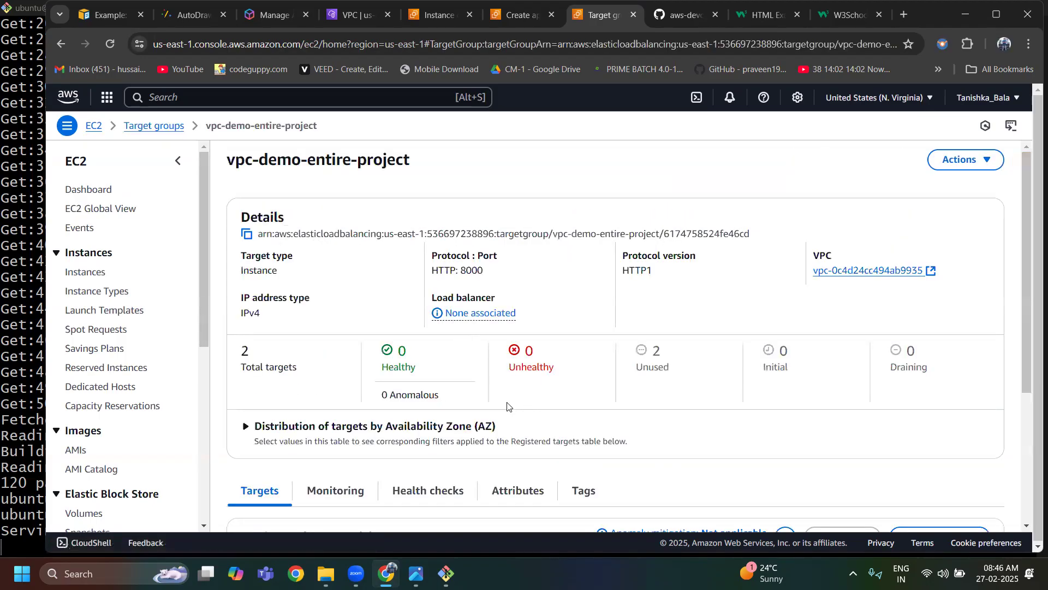
scroll(508, 407, down, 2)
scroll(508, 406, up, 2)
click(110, 45)
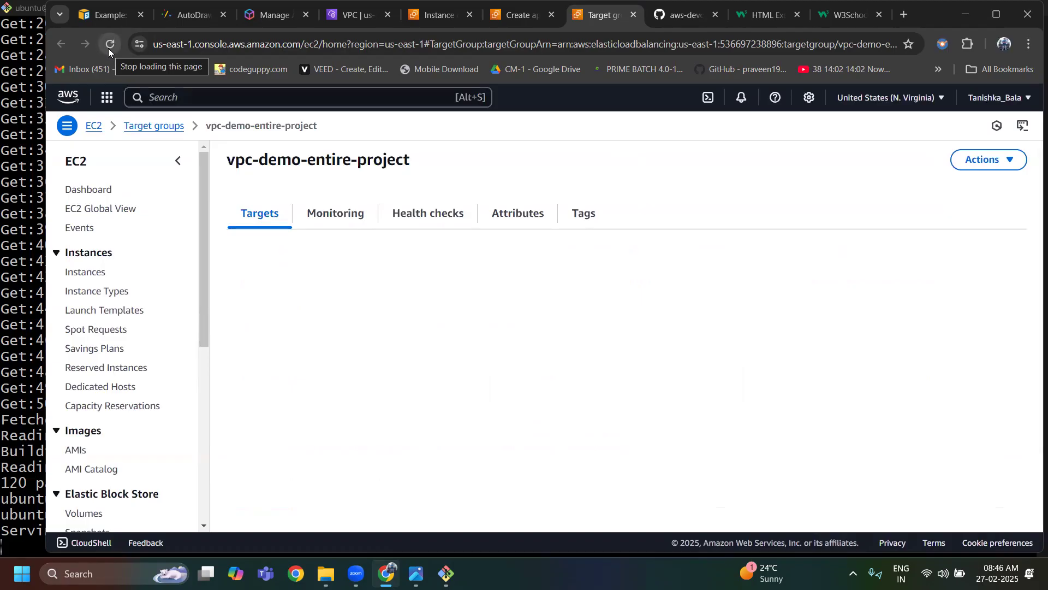
click(109, 45)
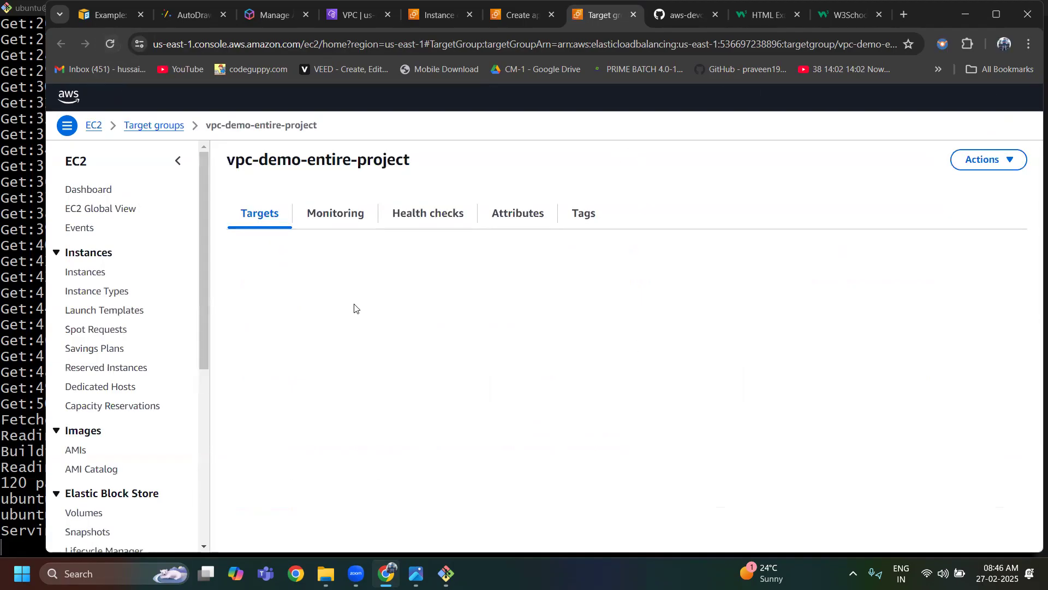
click(159, 126)
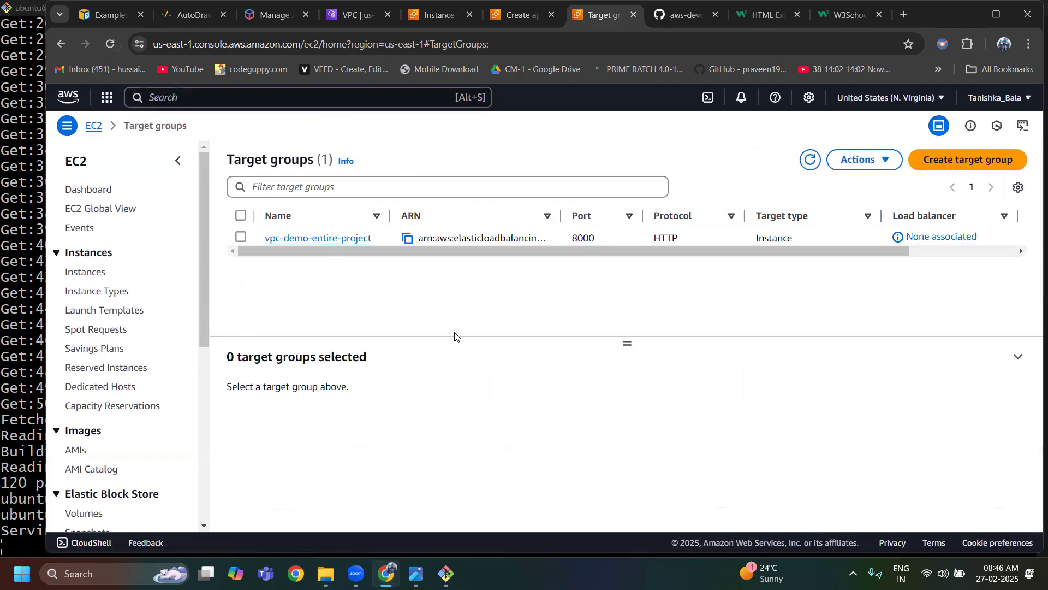
click(318, 238)
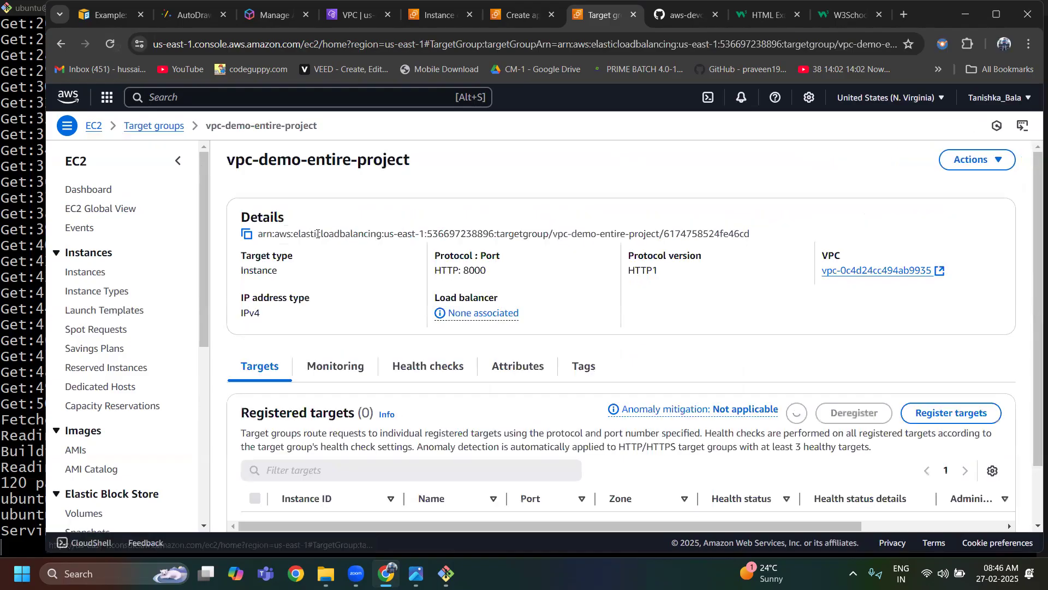
scroll(431, 397, down, 1)
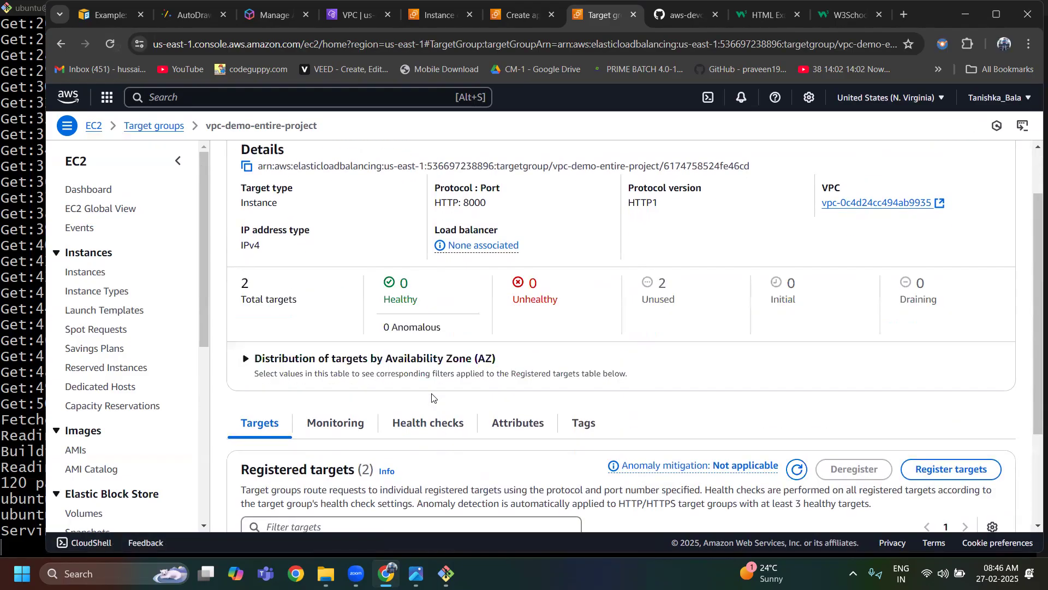
scroll(431, 397, down, 1)
scroll(431, 397, down, 1)
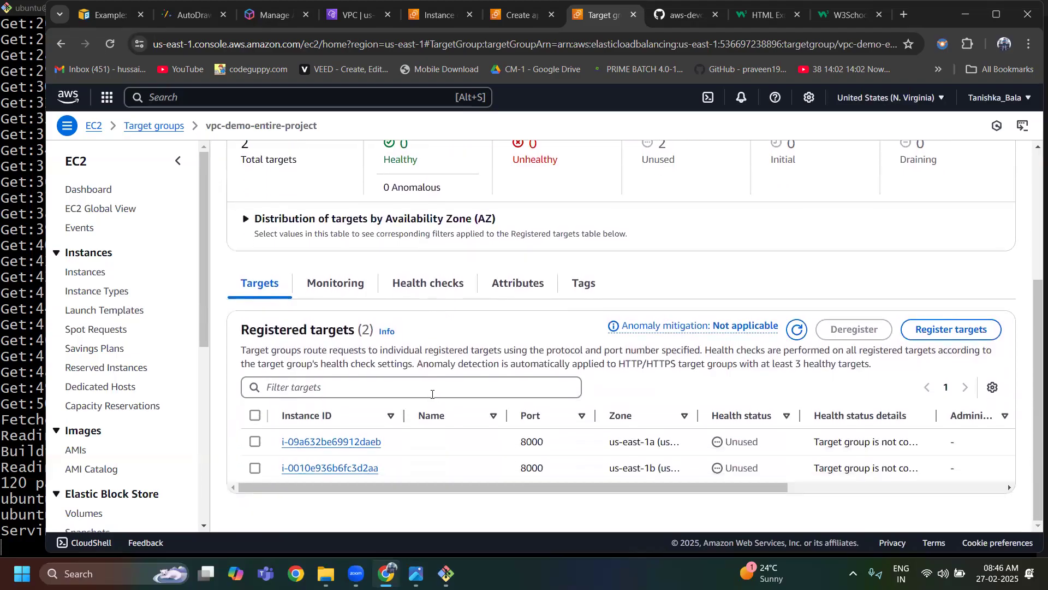
scroll(467, 455, up, 3)
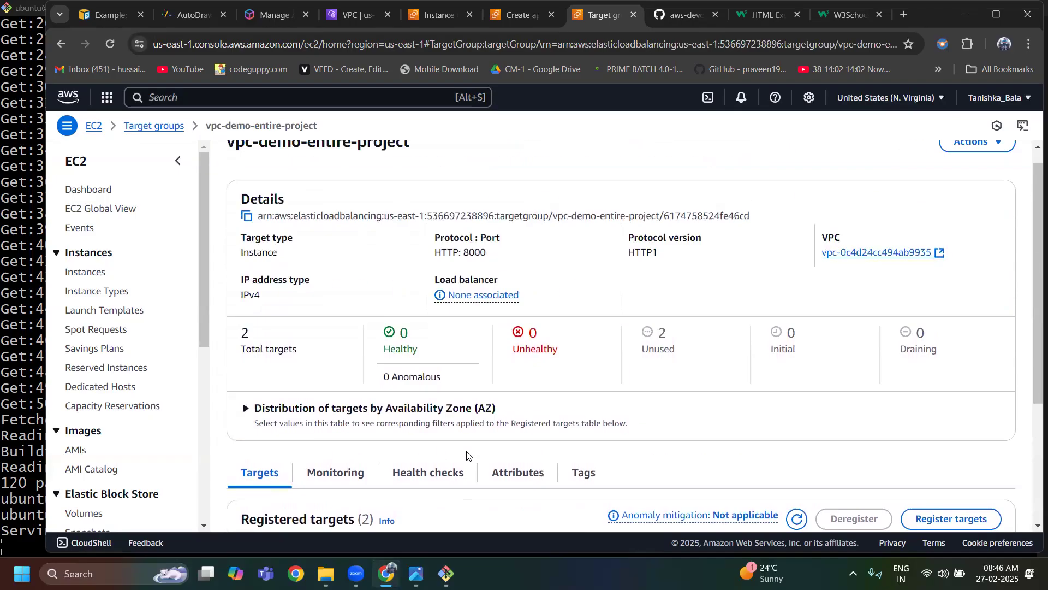
Step: Reload the Create Application Load Balancer form and name the load balancer vpc-entire-demo
click(524, 15)
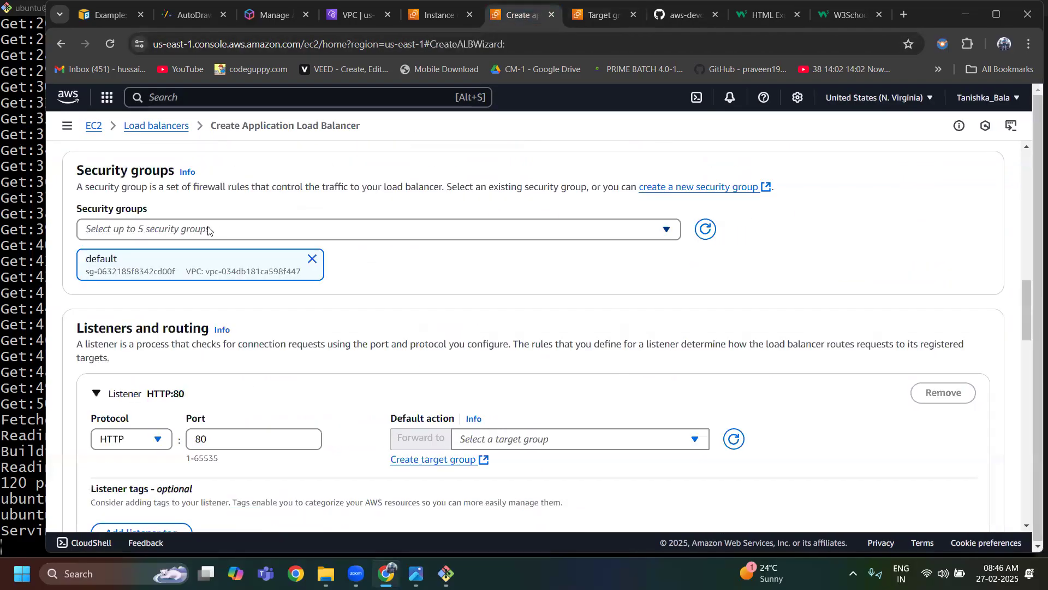
scroll(239, 205, up, 10)
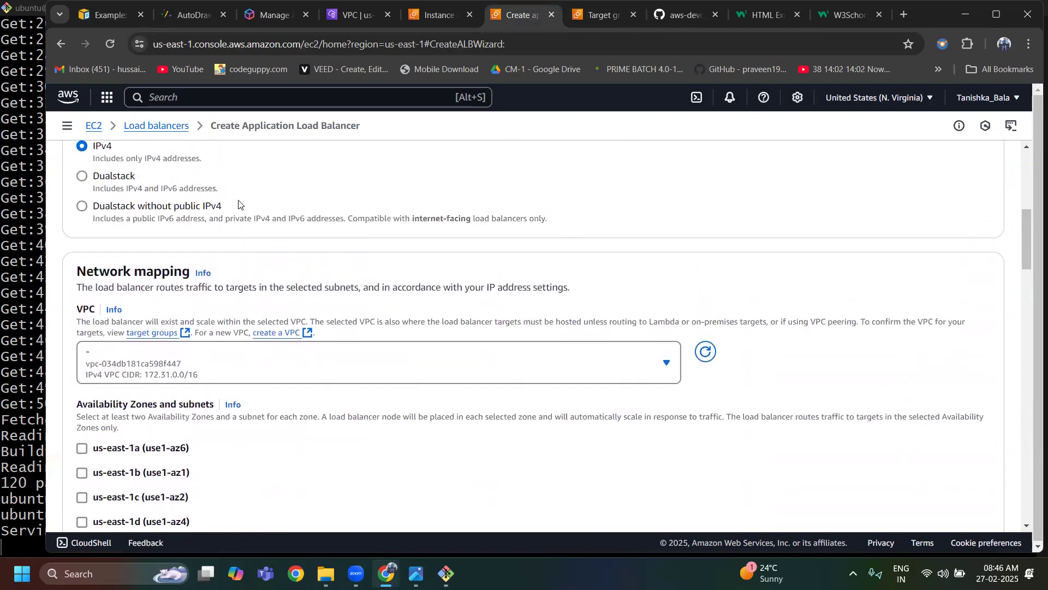
scroll(238, 205, up, 5)
click(109, 45)
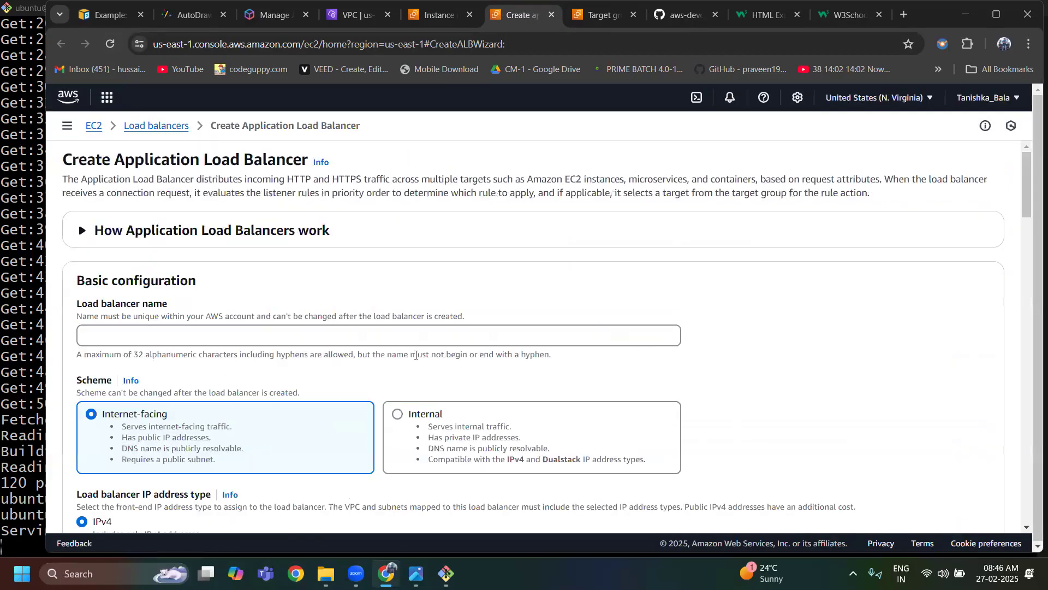
click(197, 329)
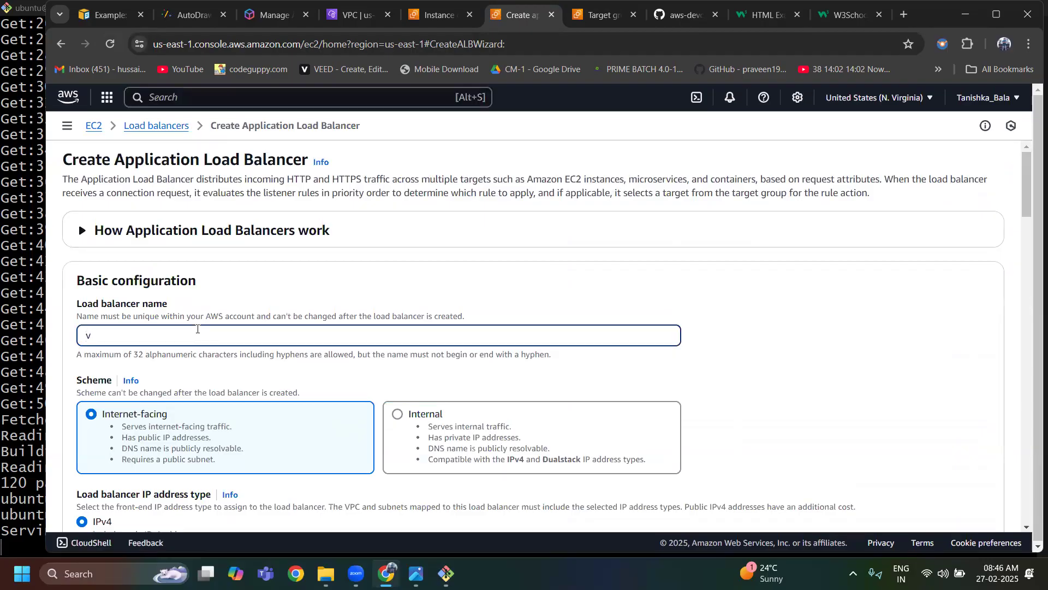
text(vpc-entire-demo)
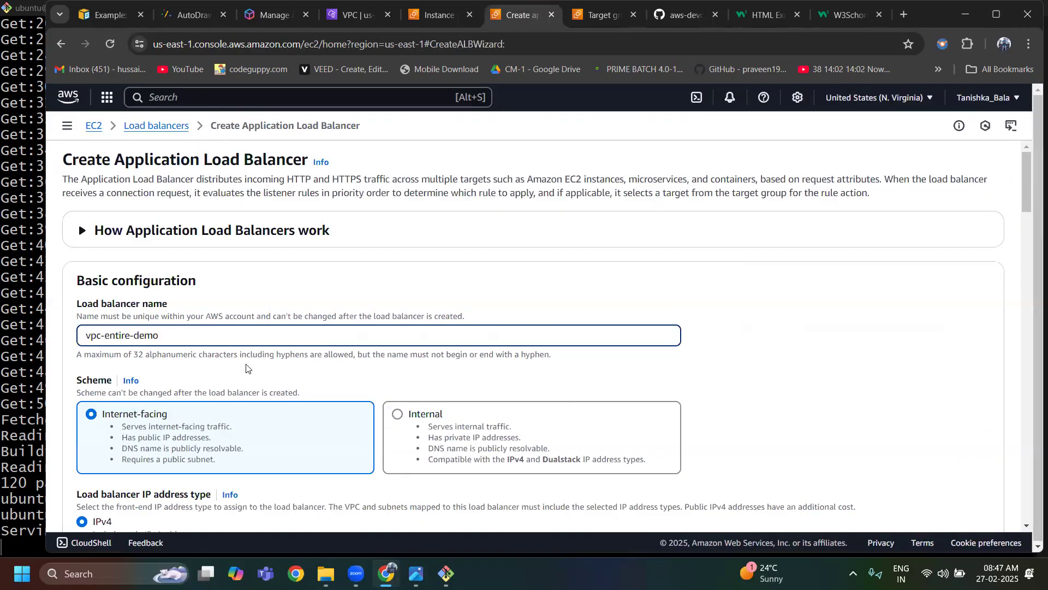
Step: Keep the internet-facing scheme with IPv4 addressing and choose Sample-vpc-entire-demo-vpc as the load balancer's VPC
scroll(246, 368, down, 4)
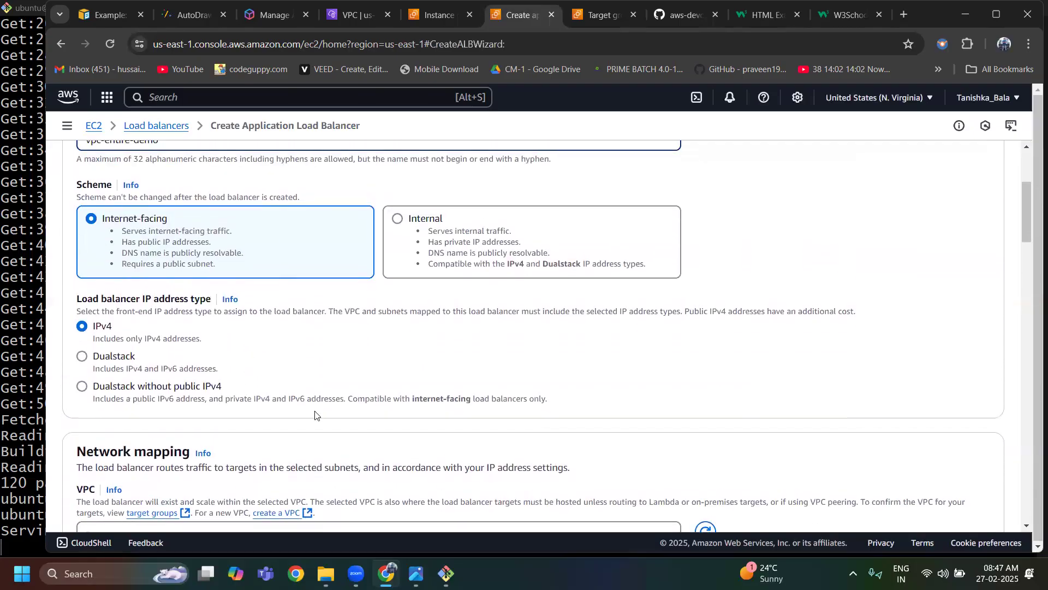
scroll(269, 481, down, 4)
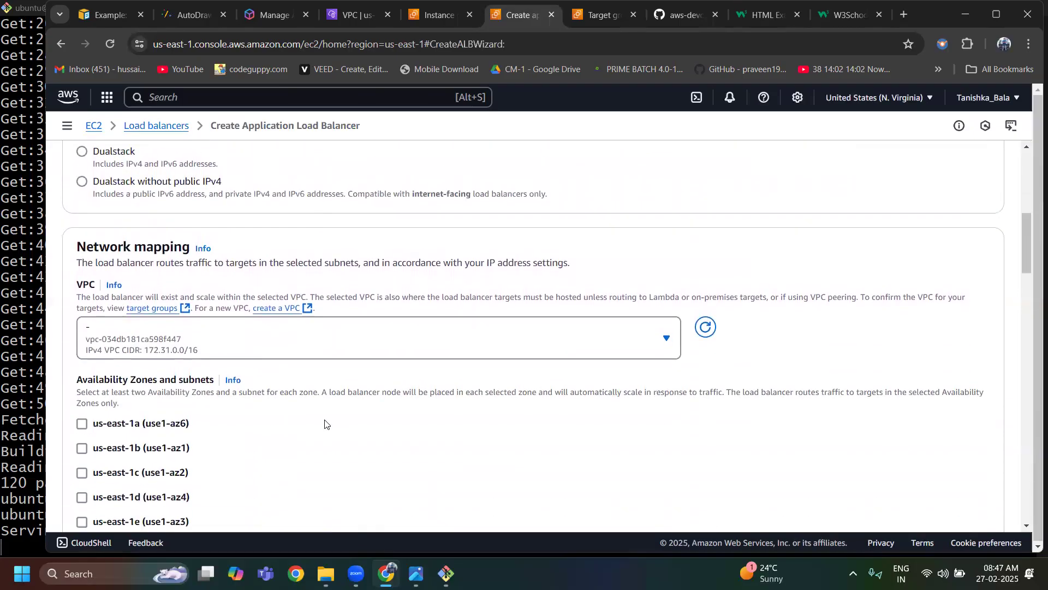
click(644, 341)
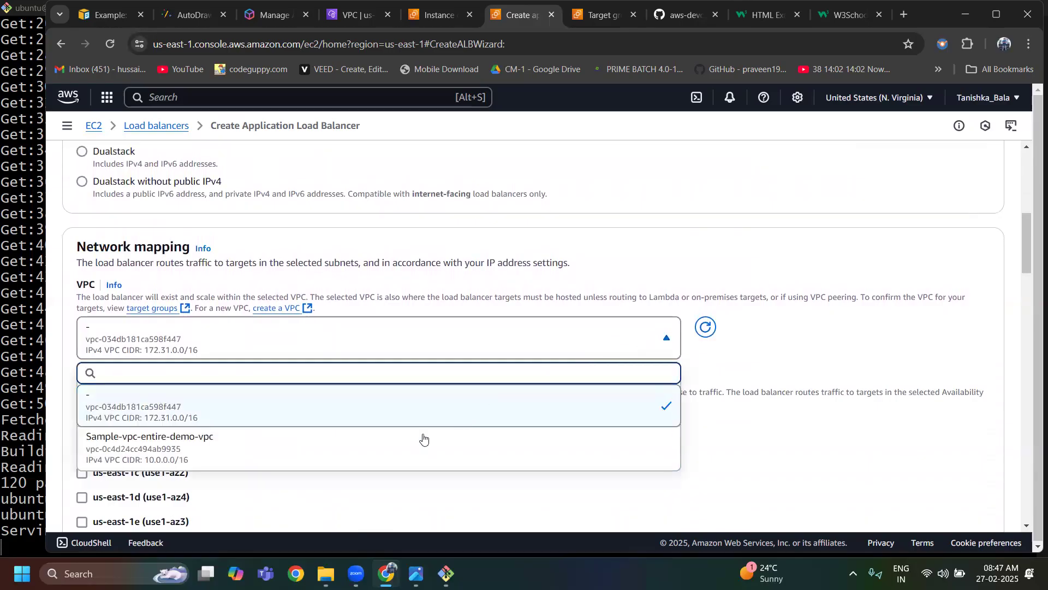
click(364, 456)
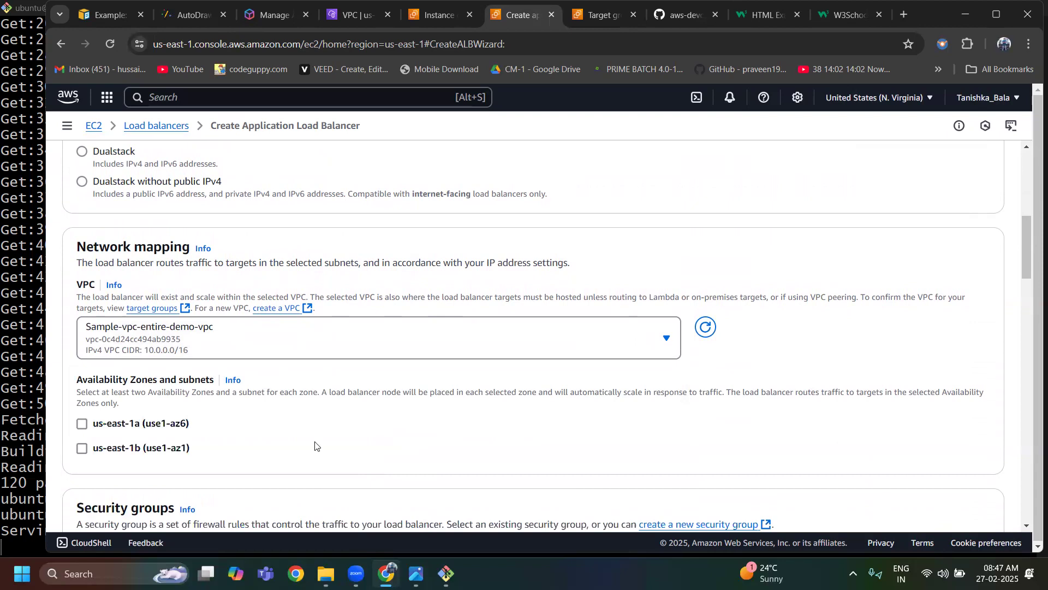
Step: Map the load balancer to us-east-1a and us-east-1b, using the public1 subnet in us-east-1a and the public2 subnet in us-east-1b
click(82, 424)
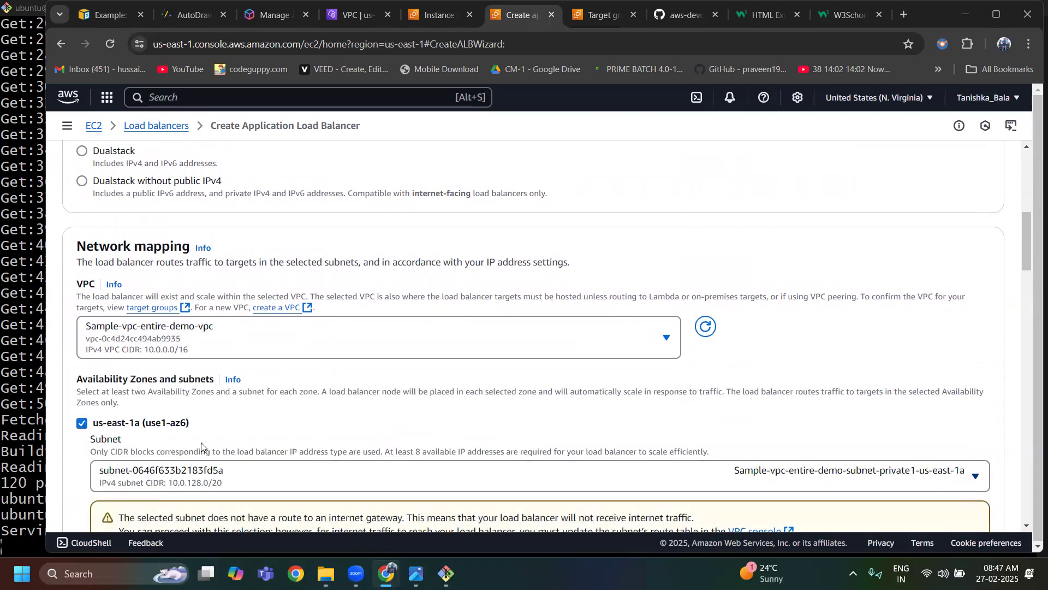
scroll(201, 444, down, 2)
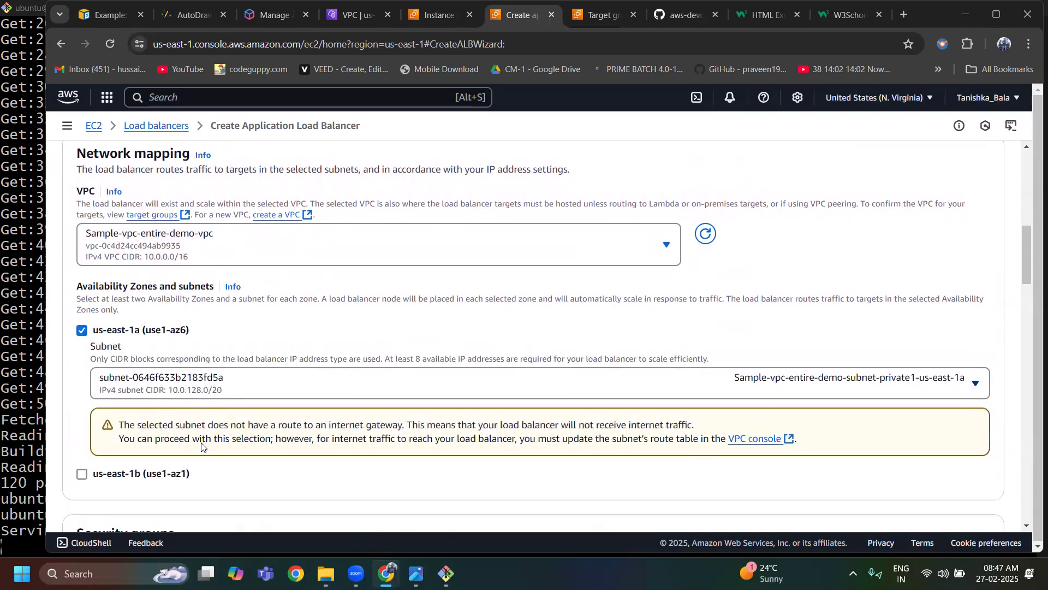
click(896, 391)
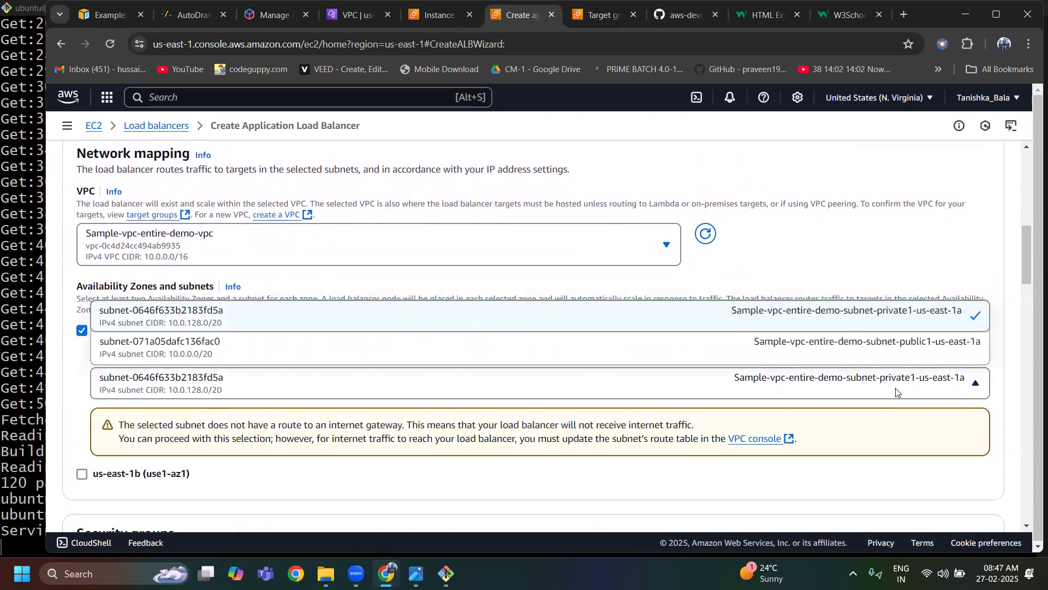
click(836, 352)
scroll(604, 410, down, 3)
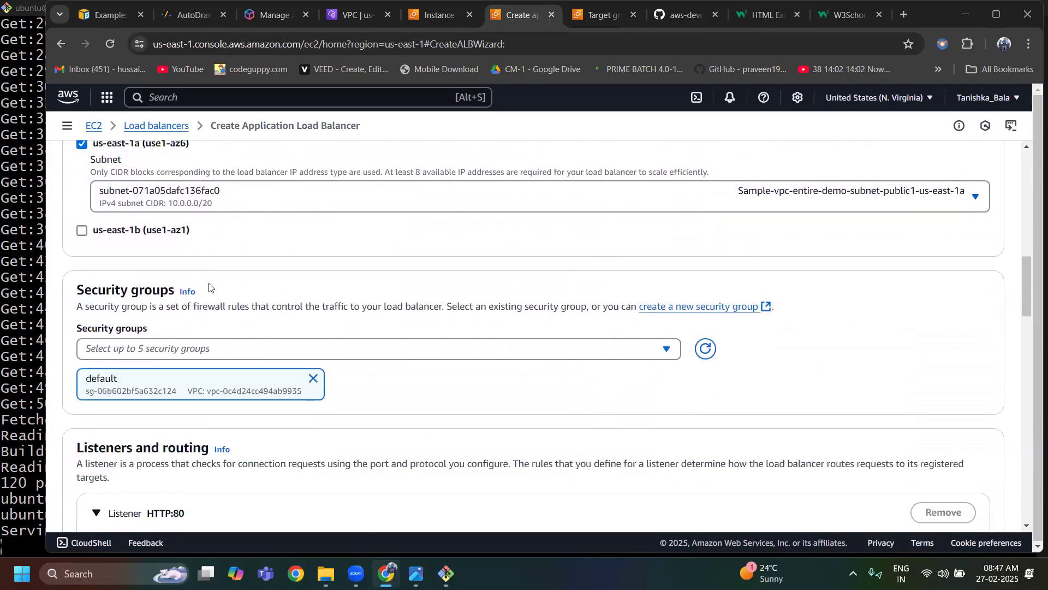
click(81, 230)
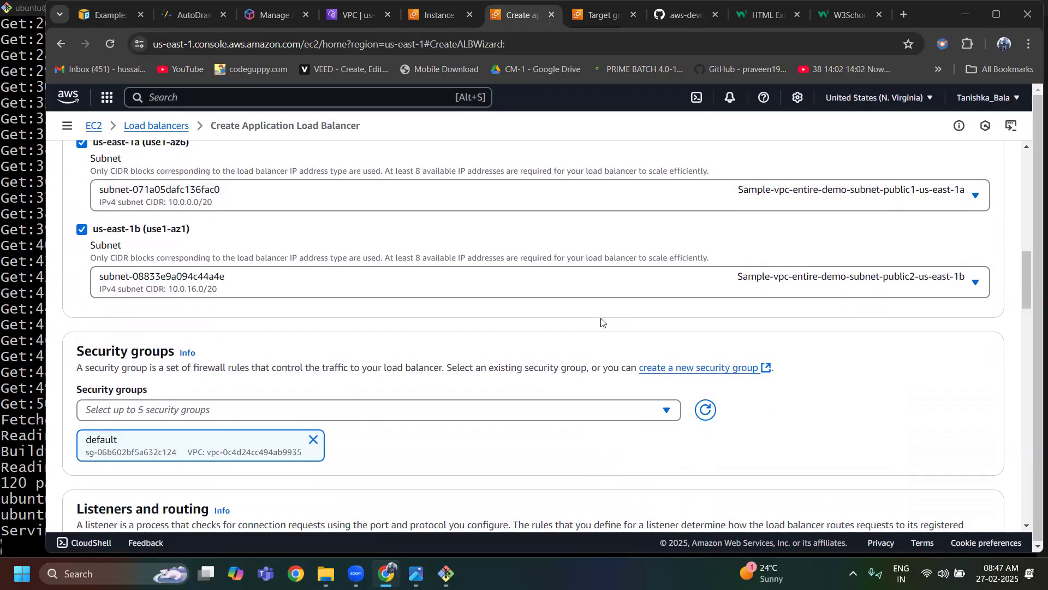
Step: Replace the load balancer's default security group with vpc-entire-demo-project
scroll(601, 328, down, 2)
click(314, 355)
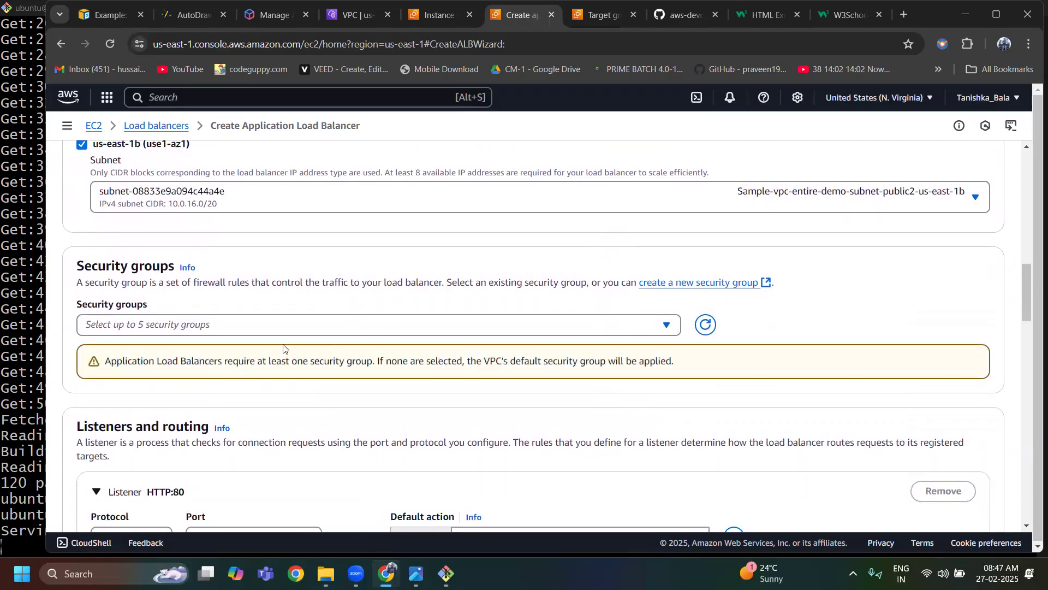
click(258, 324)
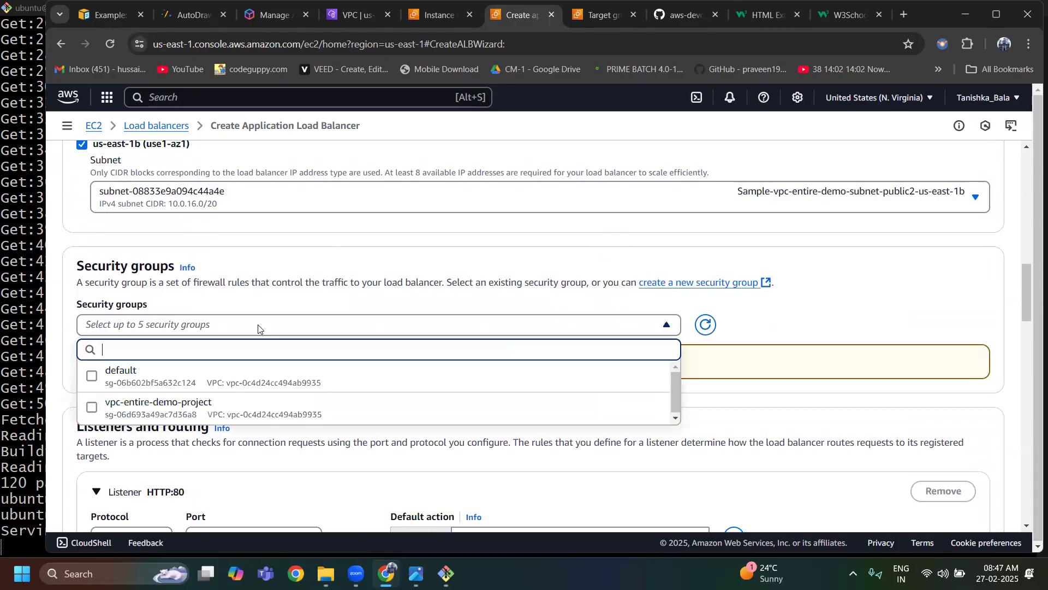
click(193, 415)
click(356, 474)
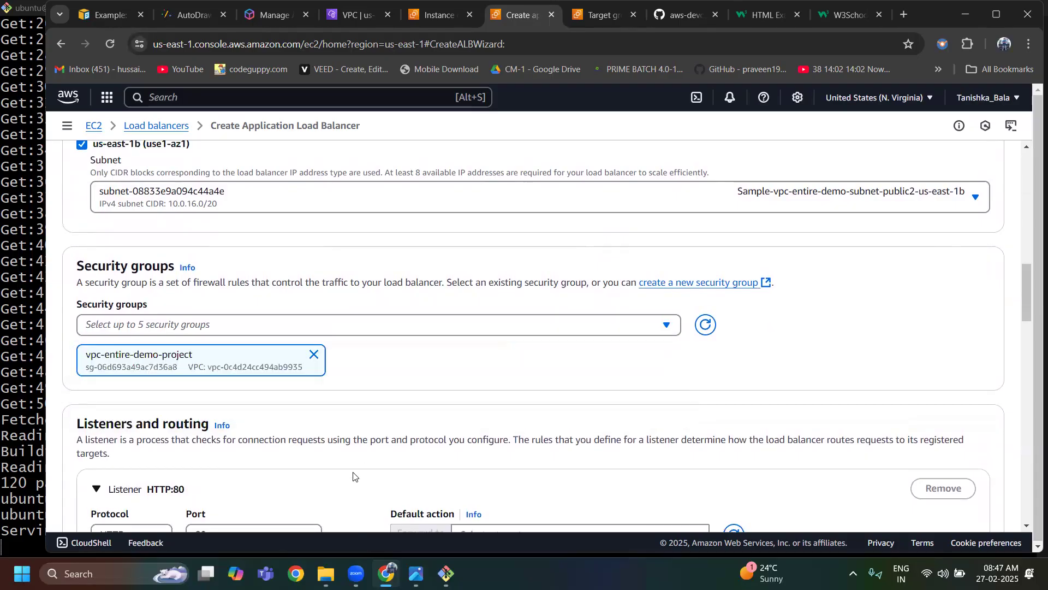
Step: Forward the HTTP:80 listener's default action to the vpc-demo-entire-project target group
scroll(355, 474, down, 3)
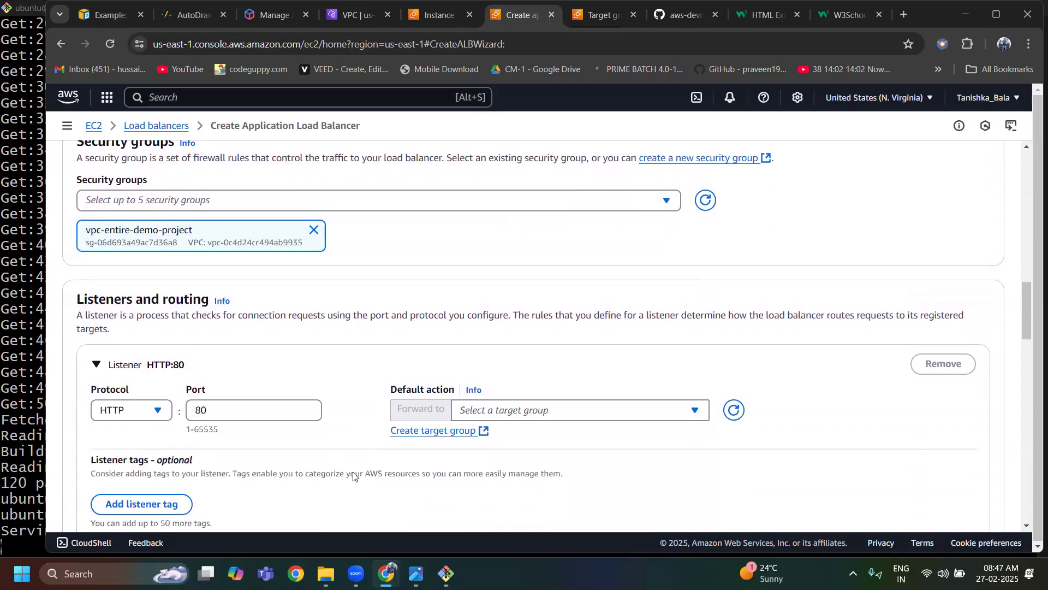
click(508, 409)
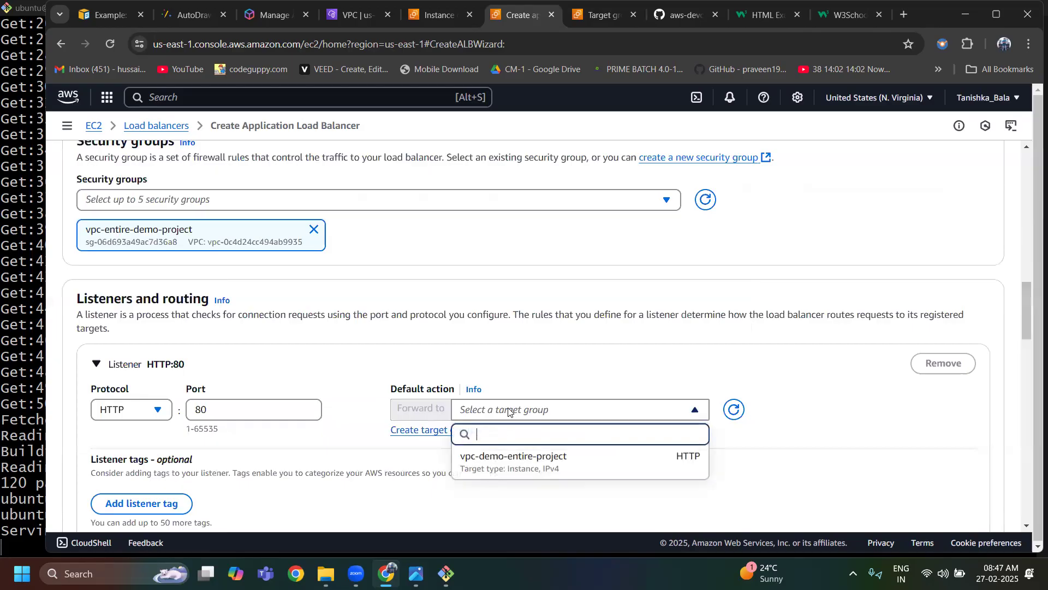
click(502, 463)
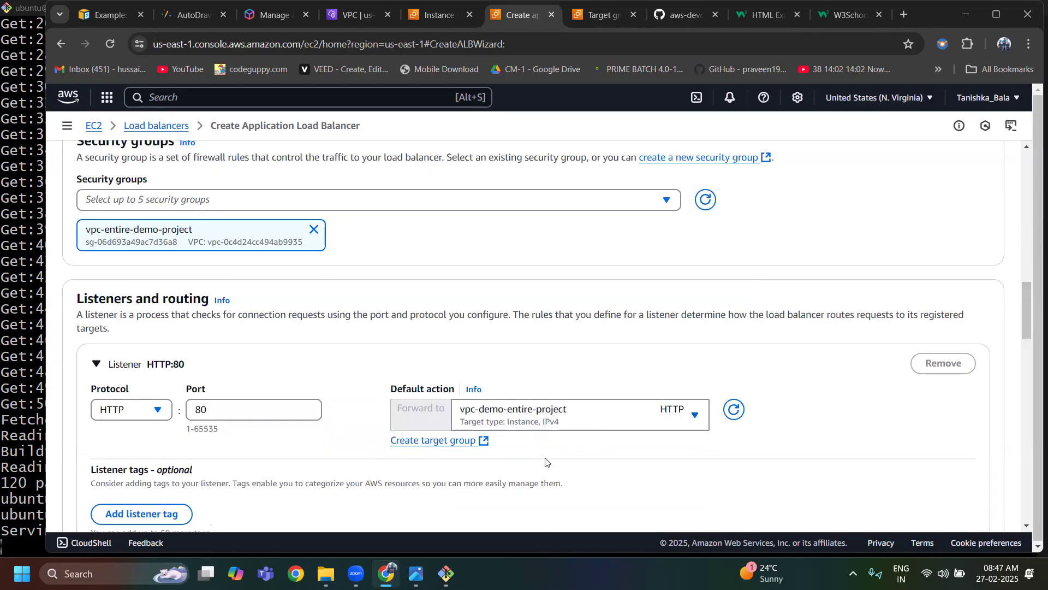
Step: Review the configuration summary, create the load balancer with the remaining defaults, and return to the load balancers list
scroll(546, 462, down, 15)
scroll(546, 462, down, 15)
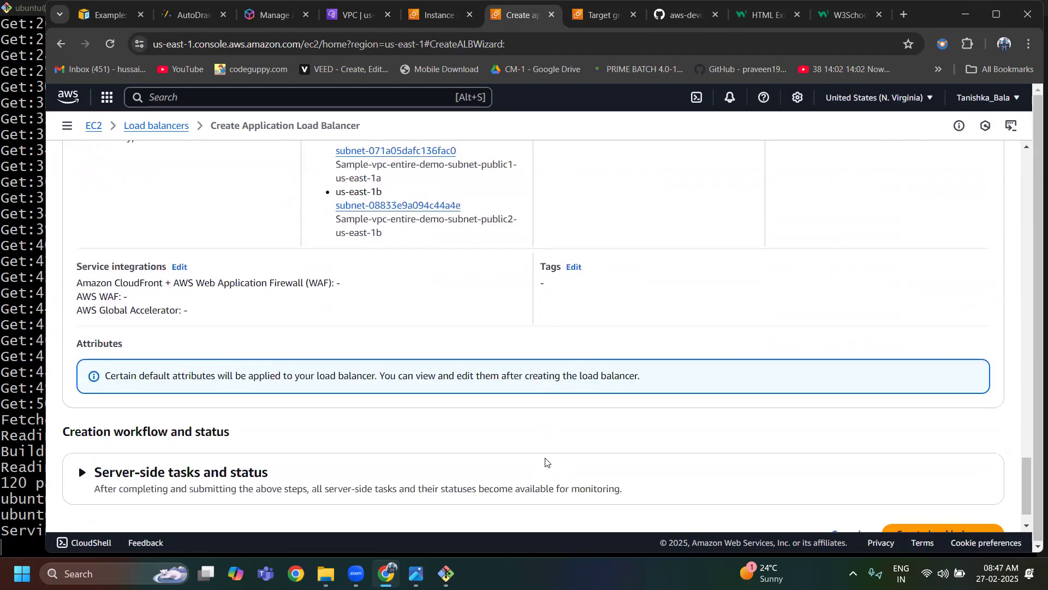
scroll(546, 462, down, 3)
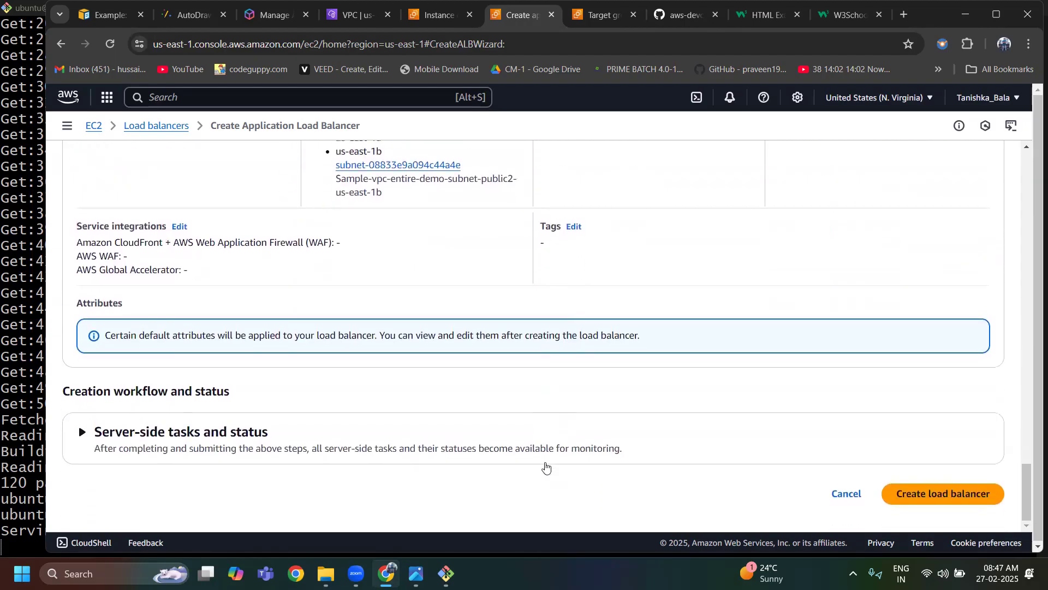
scroll(483, 329, up, 20)
scroll(482, 330, up, 10)
scroll(482, 332, down, 14)
scroll(483, 333, down, 15)
click(895, 491)
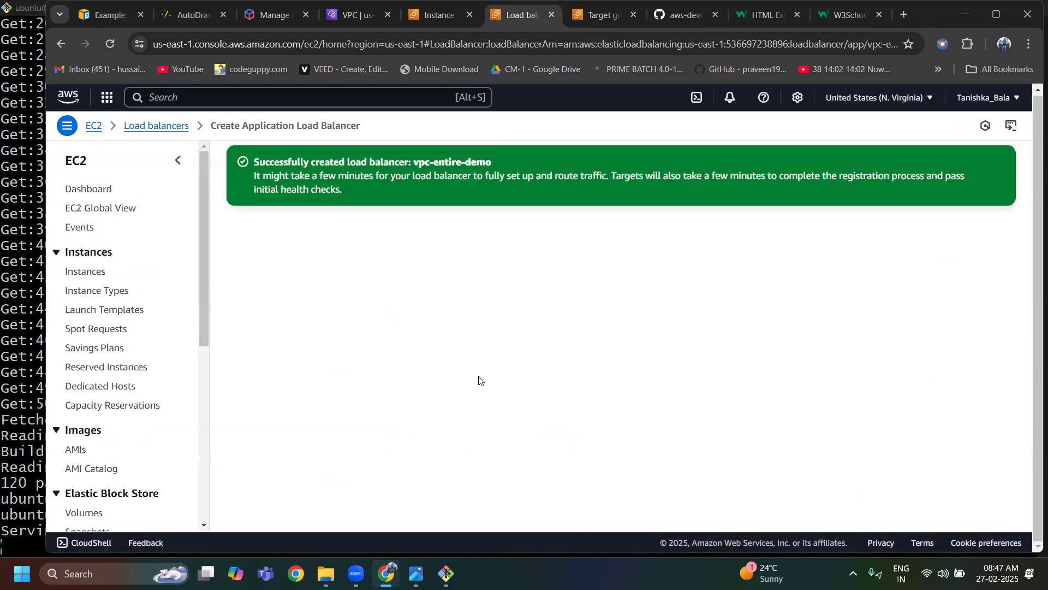
click(154, 126)
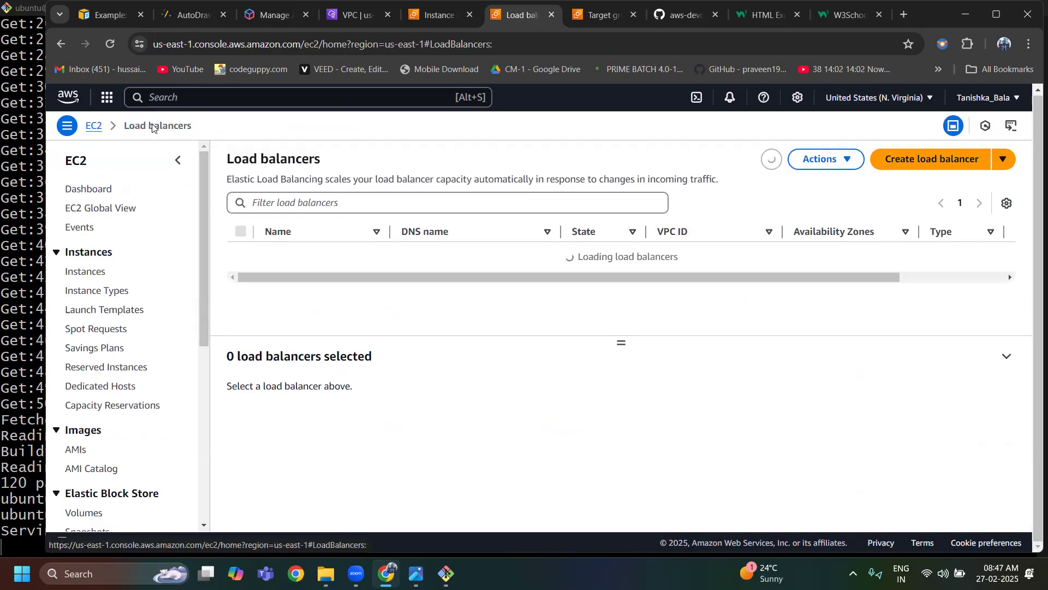
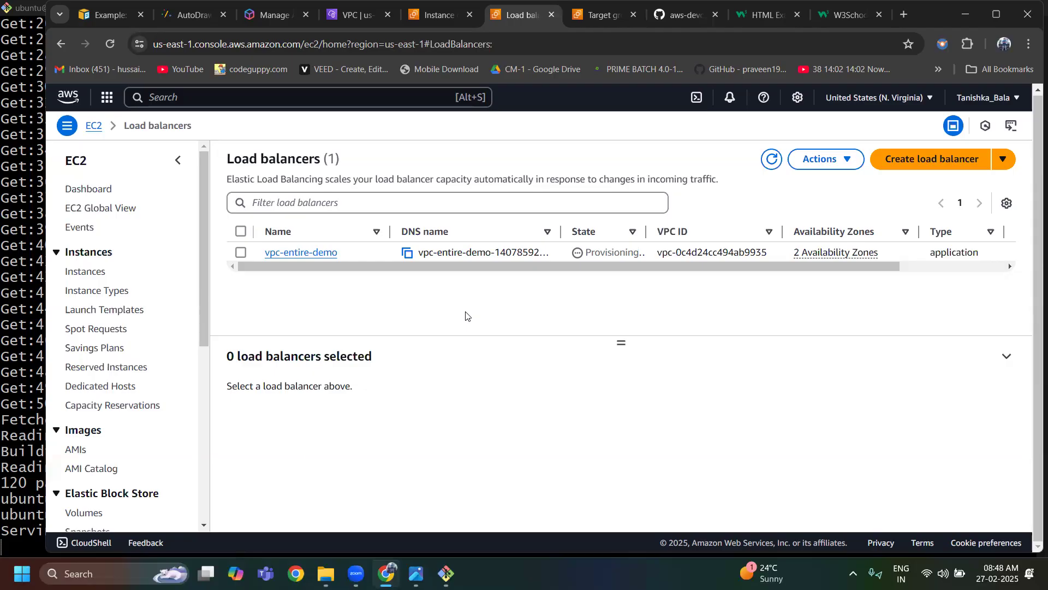
Step: Refresh the load balancers list to check the state of vpc-entire-demo
click(108, 47)
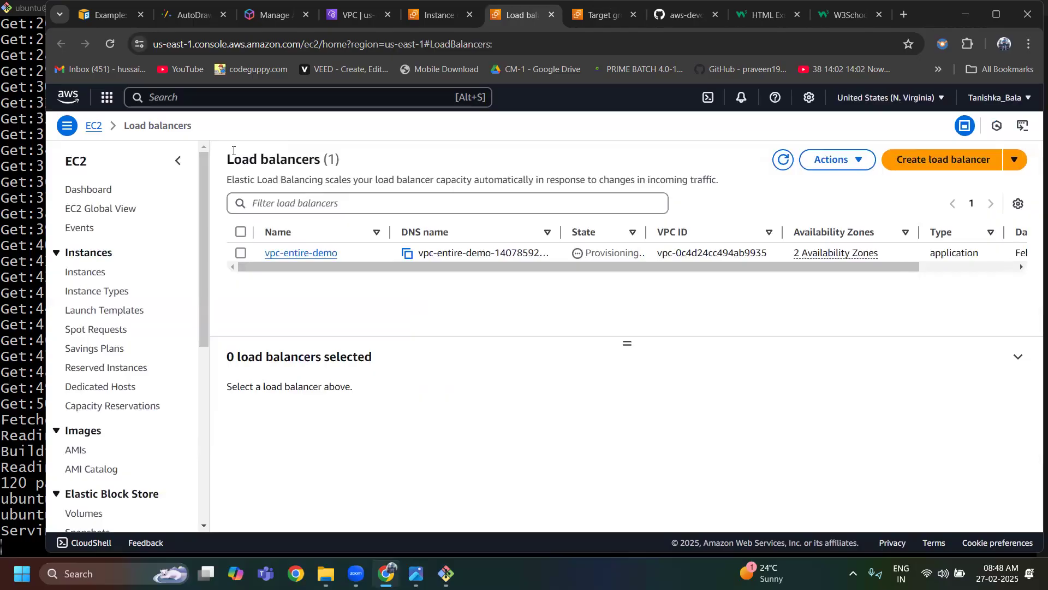
click(108, 43)
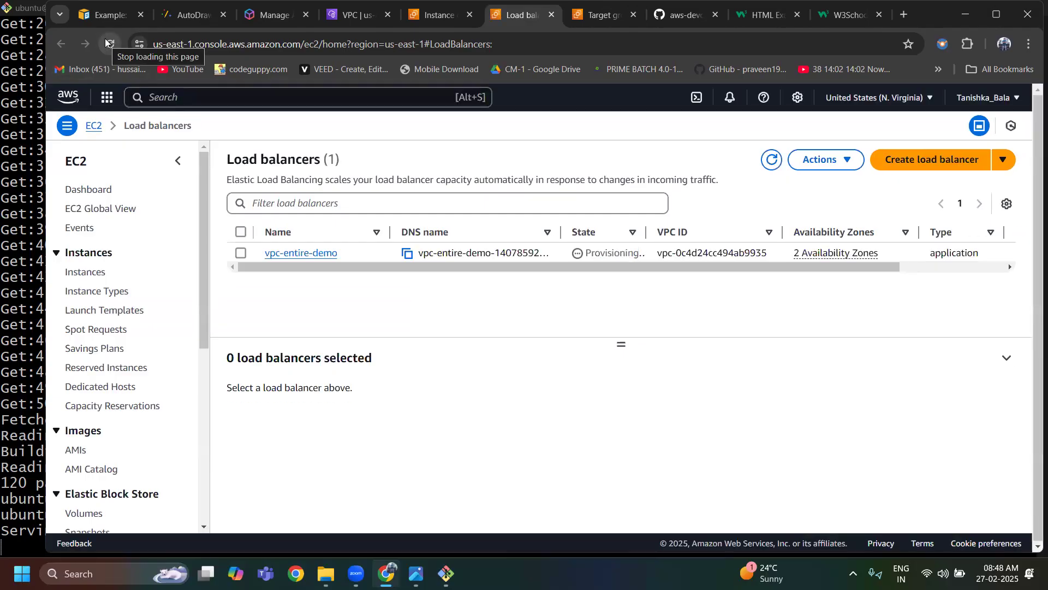
click(107, 43)
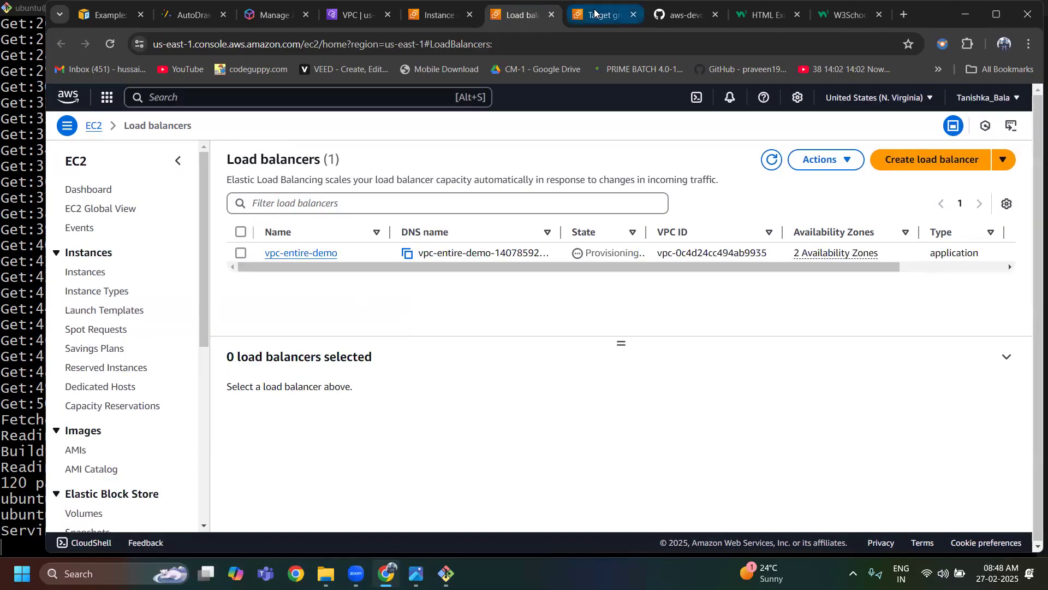
Step: Reload the vpc-demo-entire-project target group's details and examine the health of its registered targets
click(619, 11)
click(109, 44)
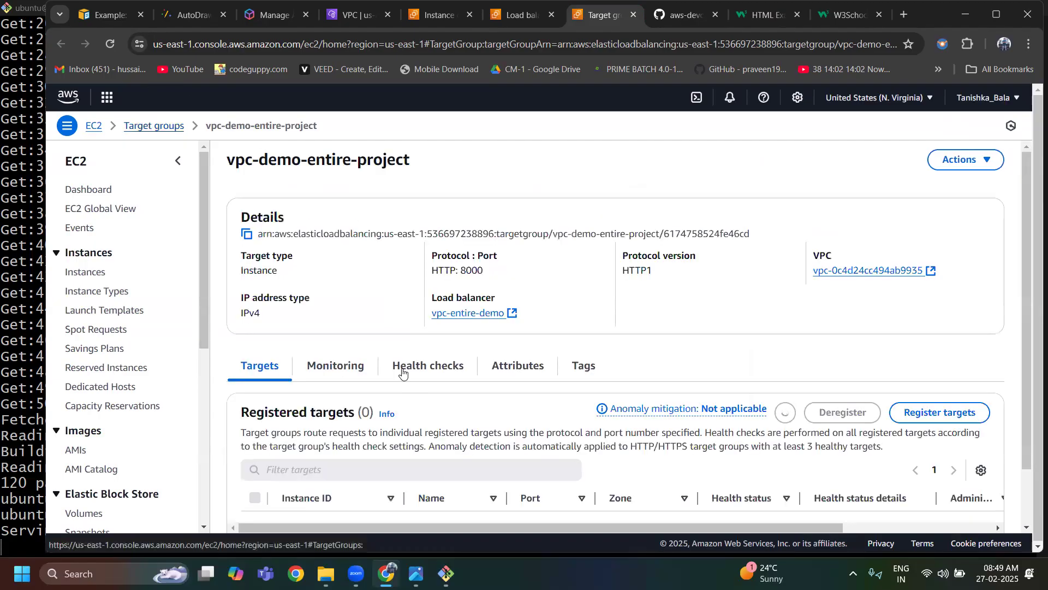
scroll(402, 371, down, 1)
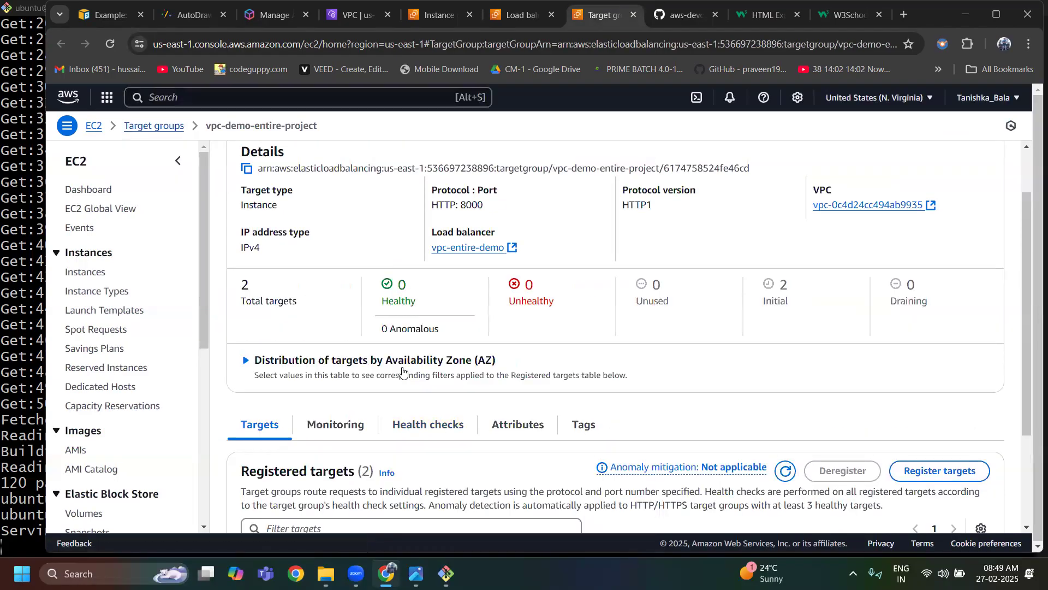
scroll(403, 371, down, 3)
scroll(403, 368, up, 4)
scroll(403, 369, down, 2)
scroll(403, 369, up, 2)
Step: Return to the load balancers list and keep refreshing it to recheck vpc-entire-demo's provisioning state
click(517, 15)
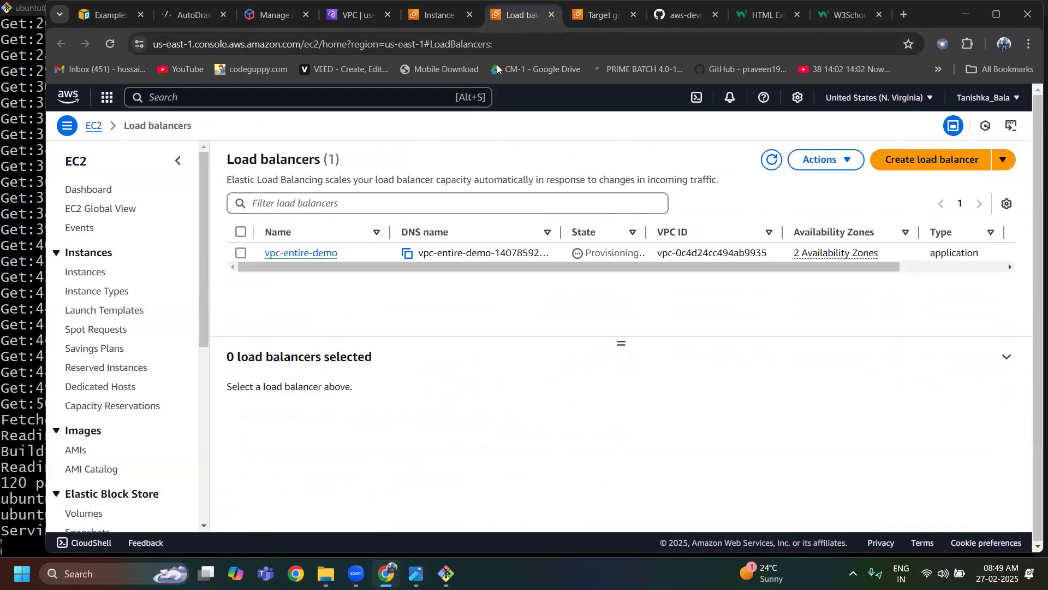
click(106, 47)
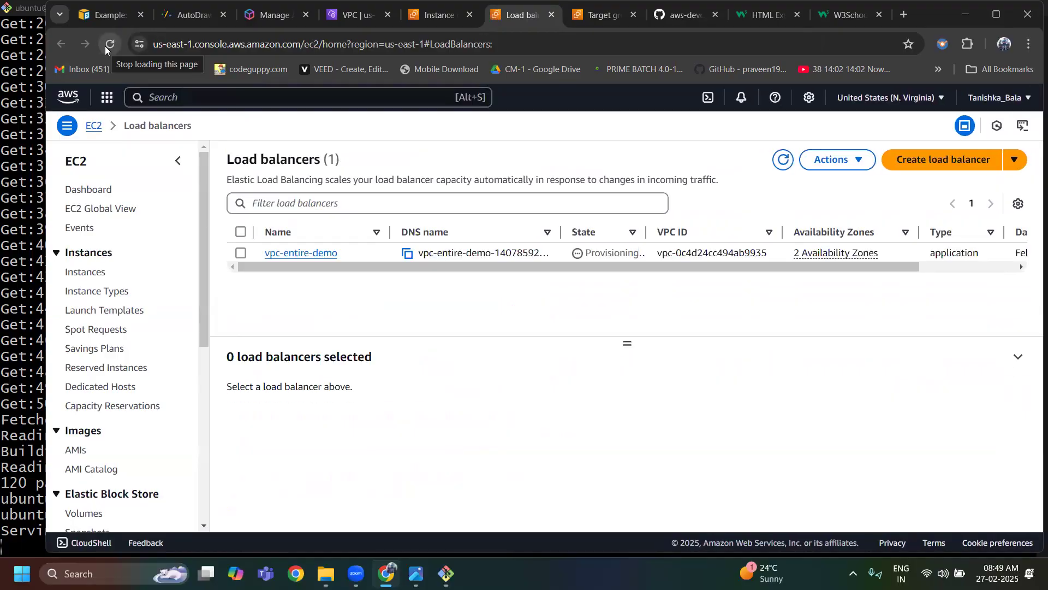
click(110, 45)
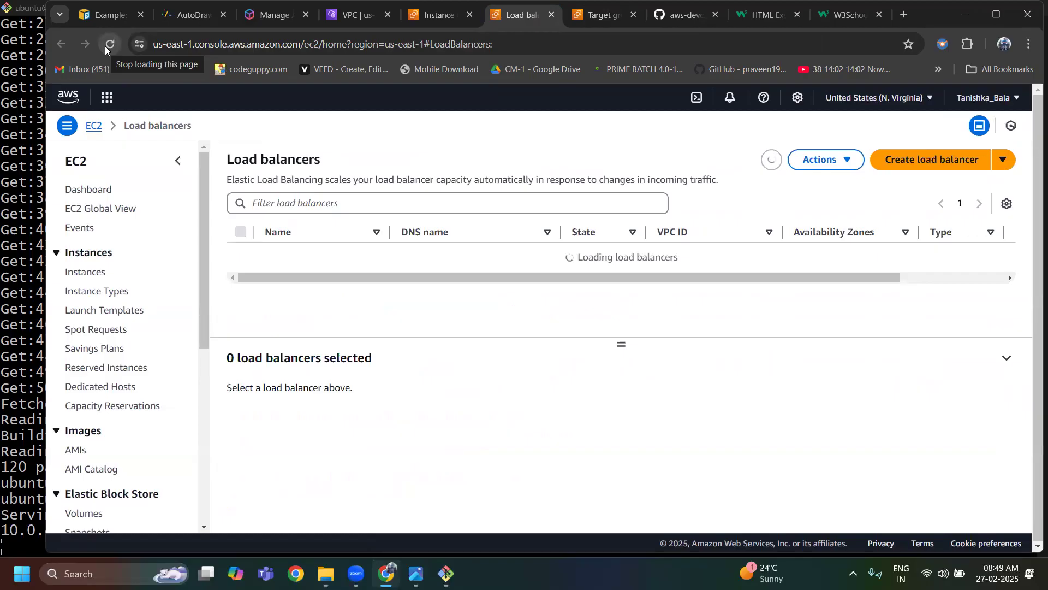
click(104, 46)
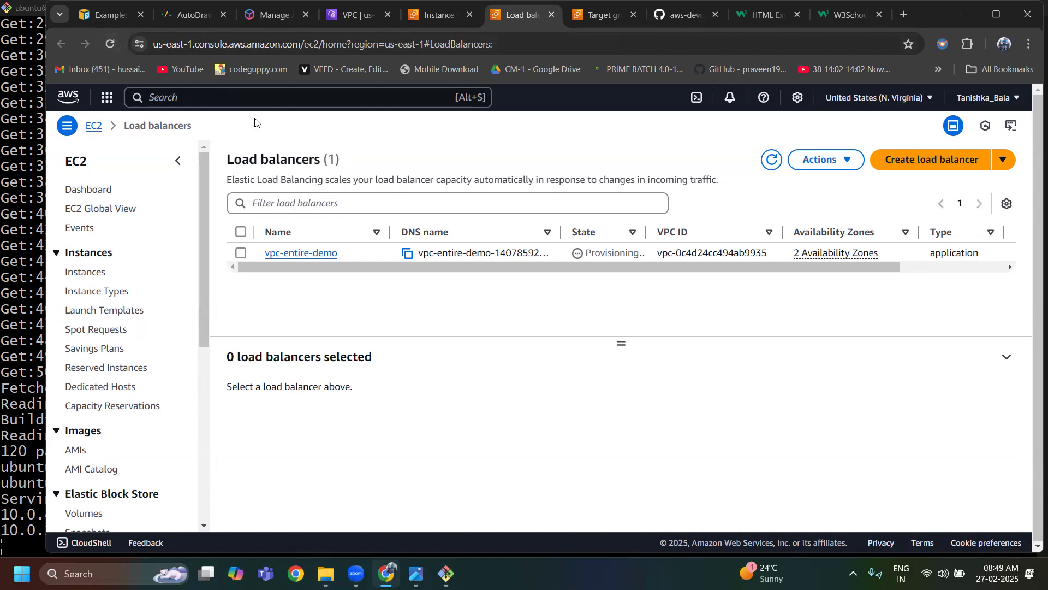
click(112, 43)
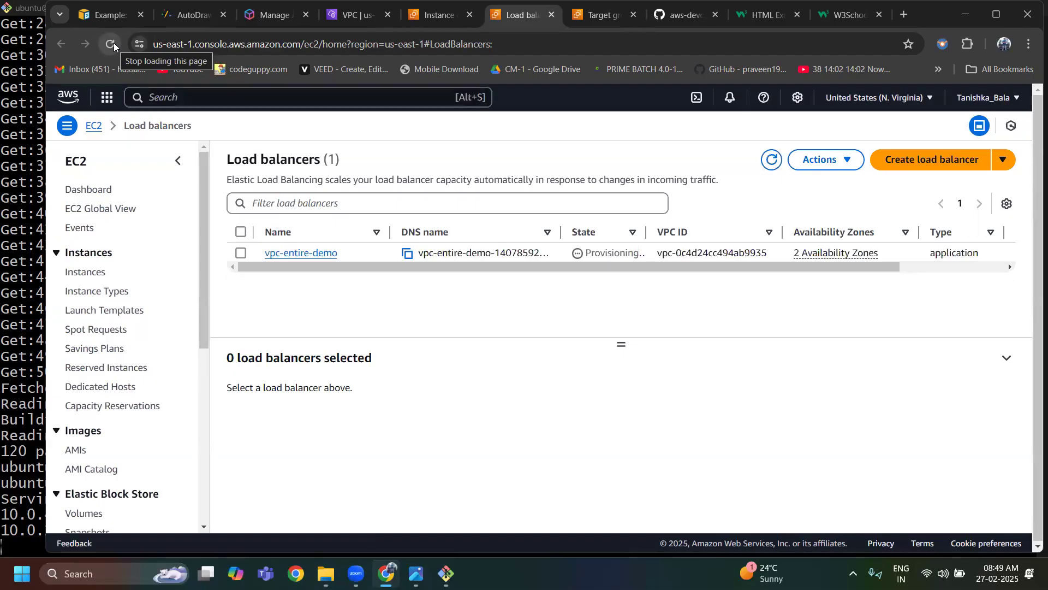
click(114, 42)
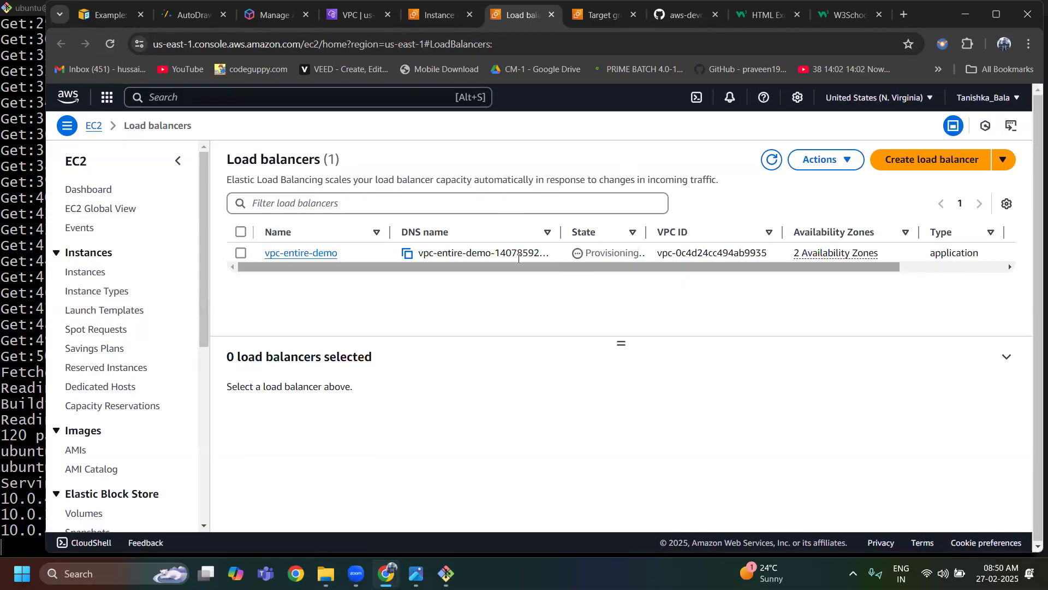
Step: Open the vpc-entire-demo load balancer's details, review them, and reload the page to check its status
click(306, 254)
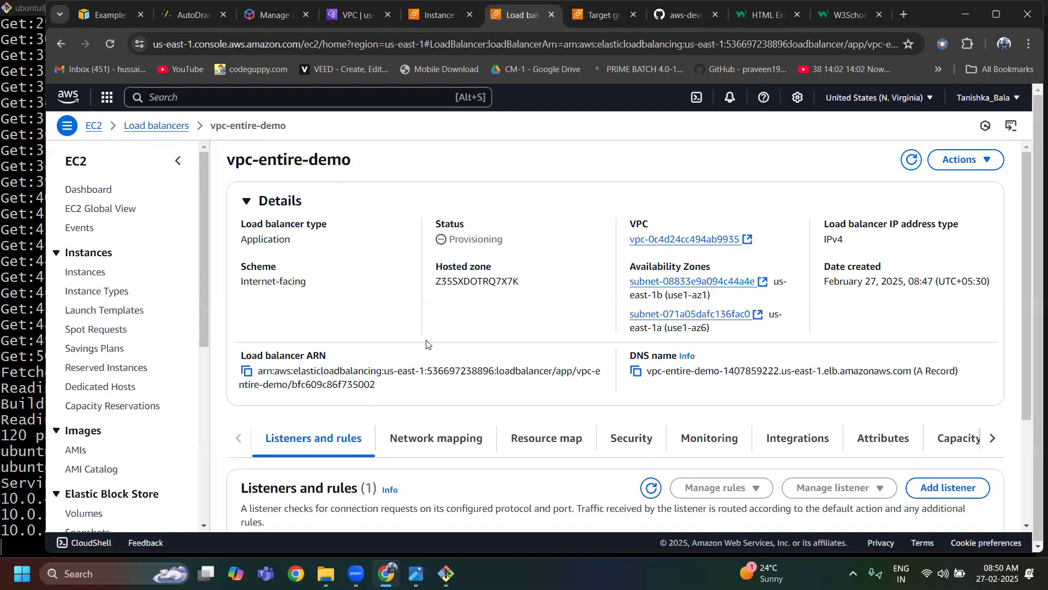
scroll(427, 343, down, 3)
scroll(426, 339, up, 3)
click(111, 45)
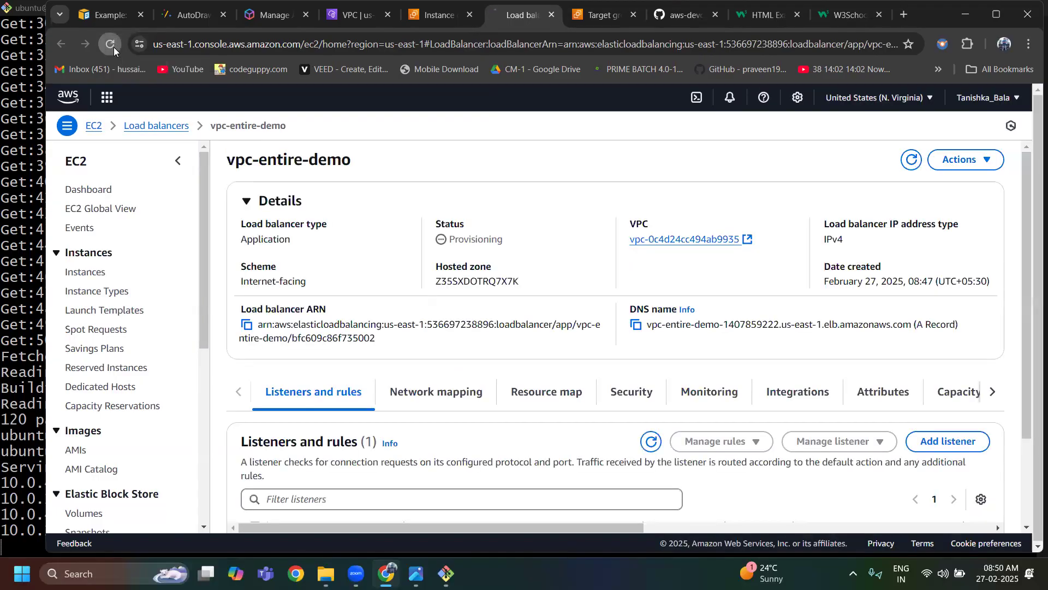
click(111, 45)
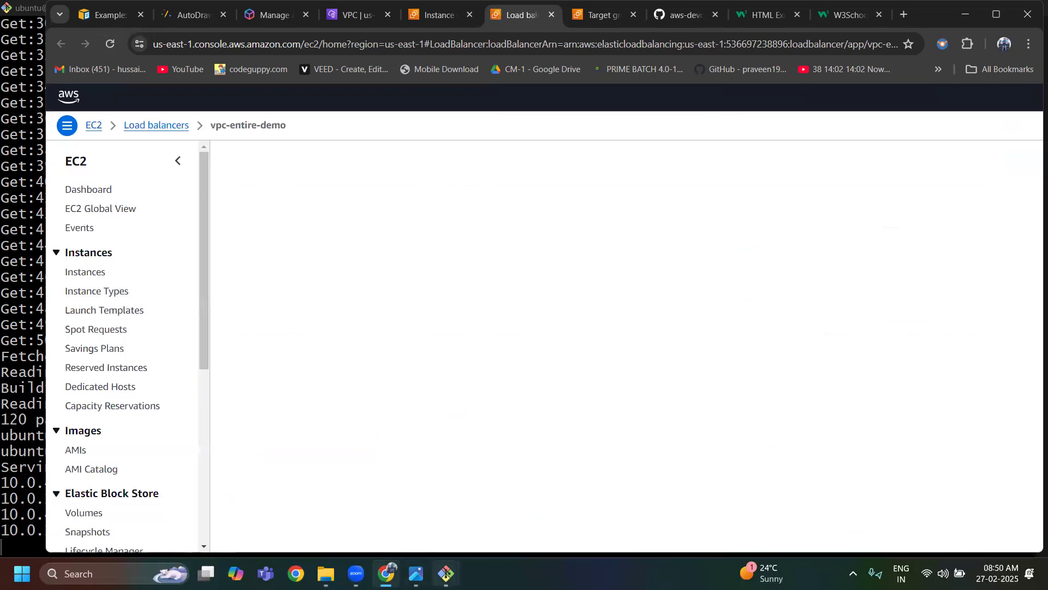
mouse_move(446, 573)
click(490, 502)
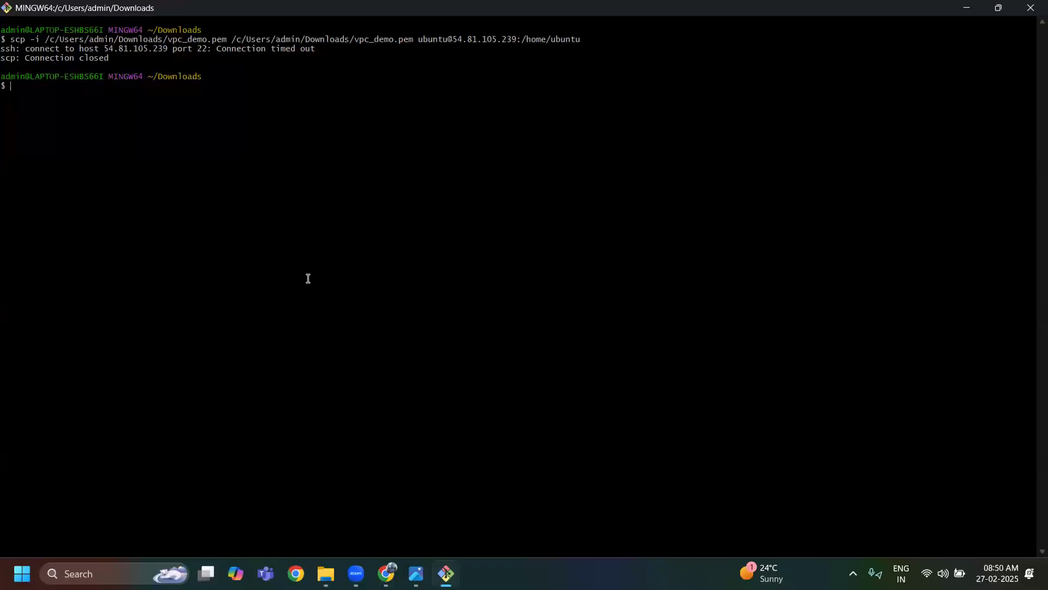
key(Up)
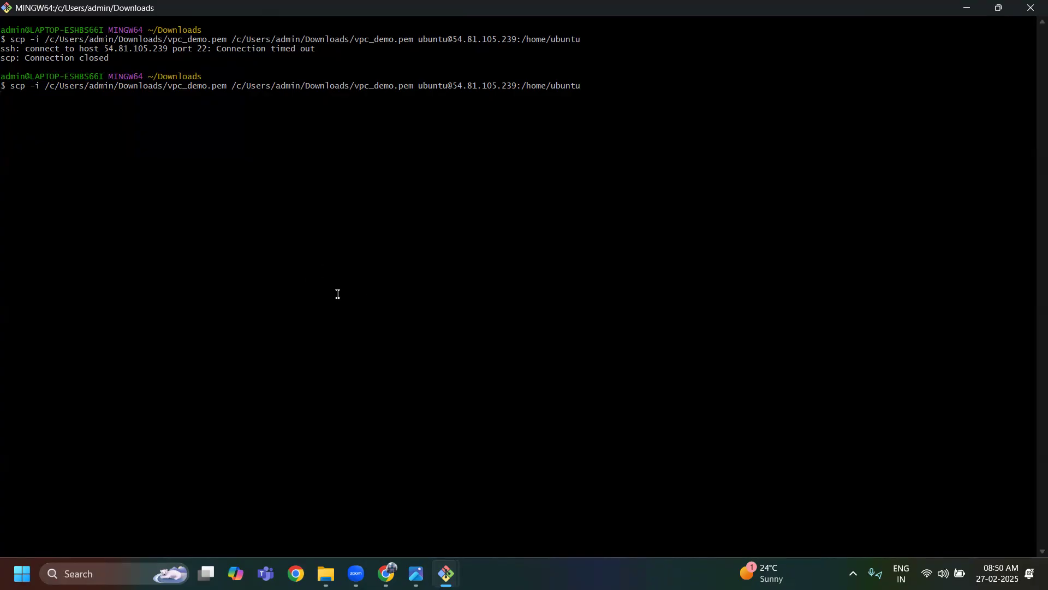
Step: Switch back to Chrome and open the Bastionhost instance's summary from the EC2 instances list
mouse_move(386, 573)
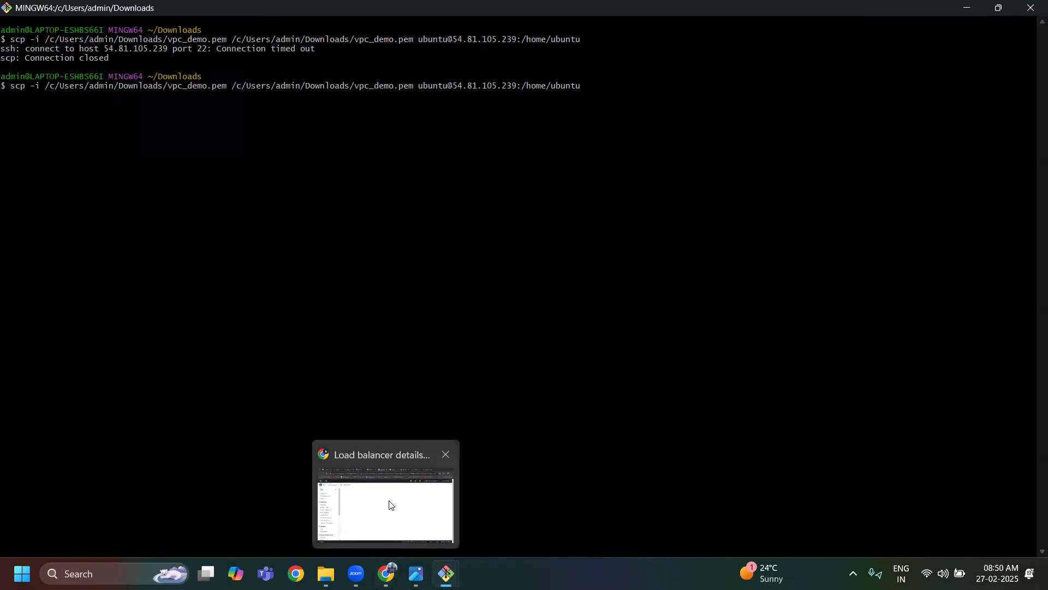
click(388, 503)
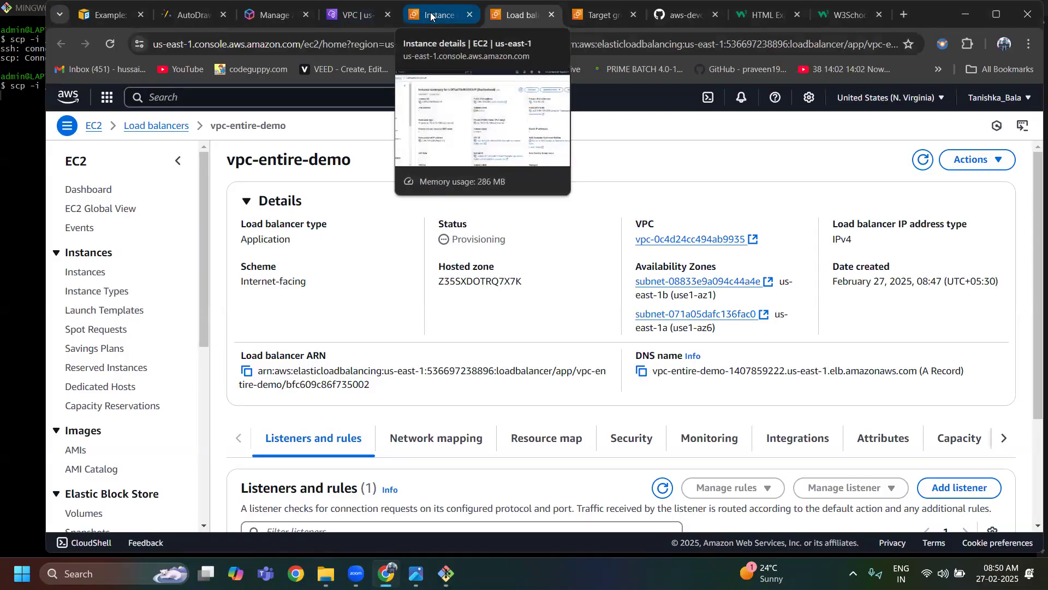
click(431, 16)
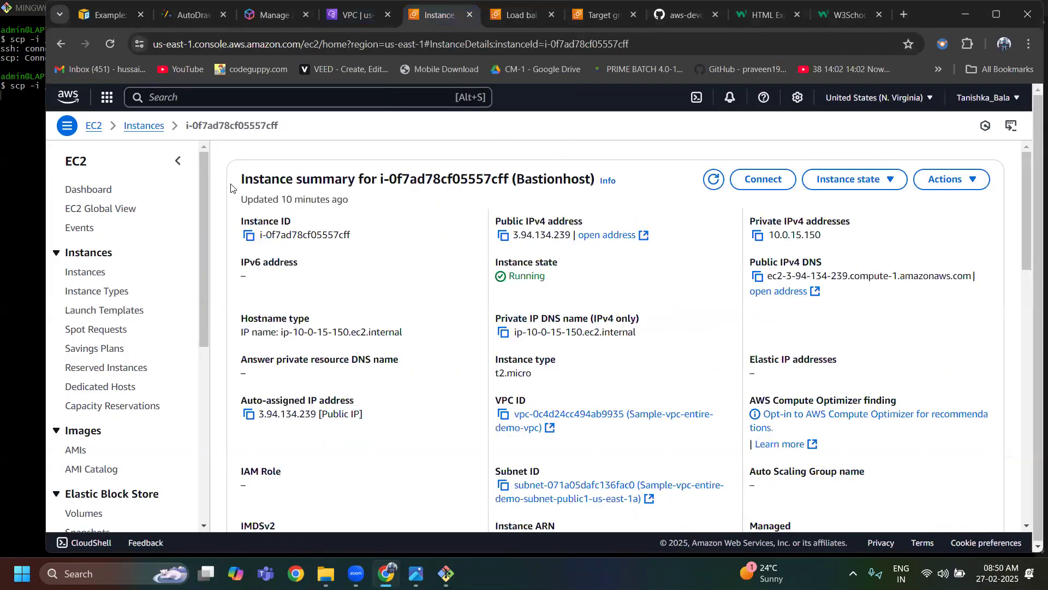
click(87, 276)
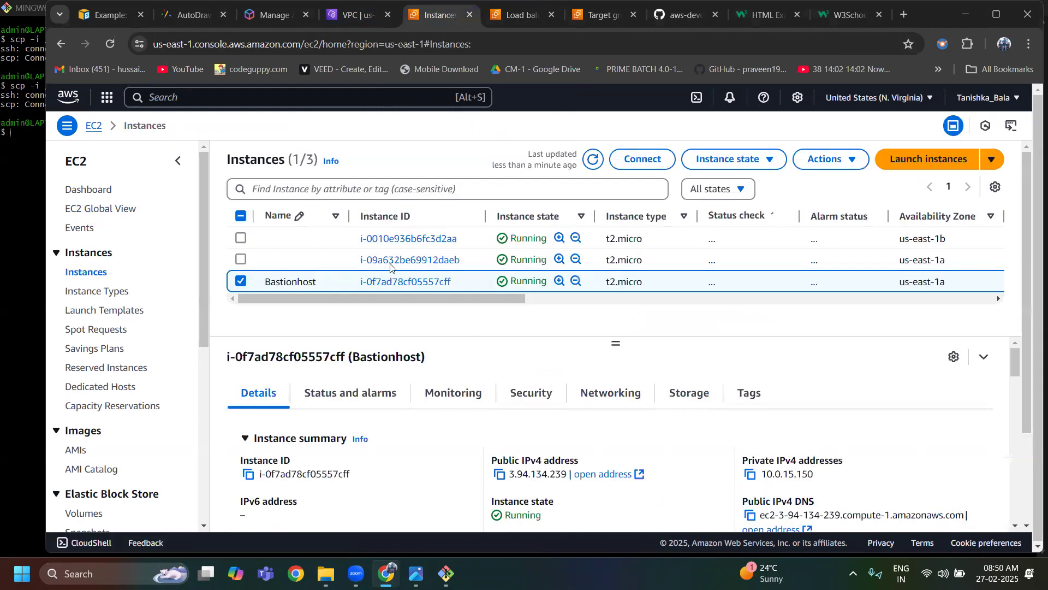
click(382, 284)
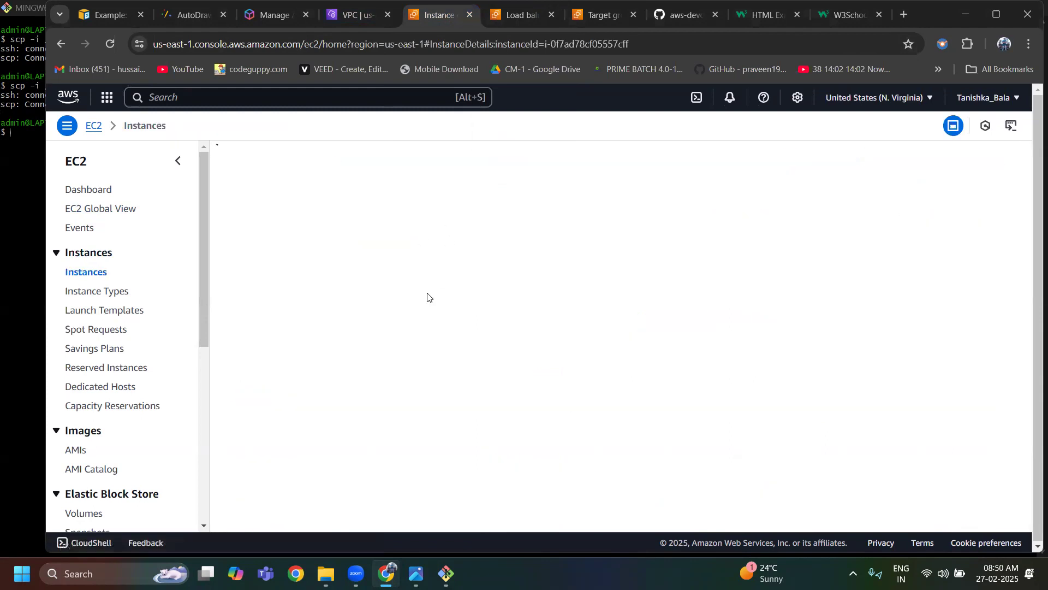
Step: Open the vpc-entire-demo-project security group from Bastionhost's security details and view its inbound rules
scroll(485, 347, down, 5)
scroll(491, 346, down, 7)
scroll(540, 327, up, 4)
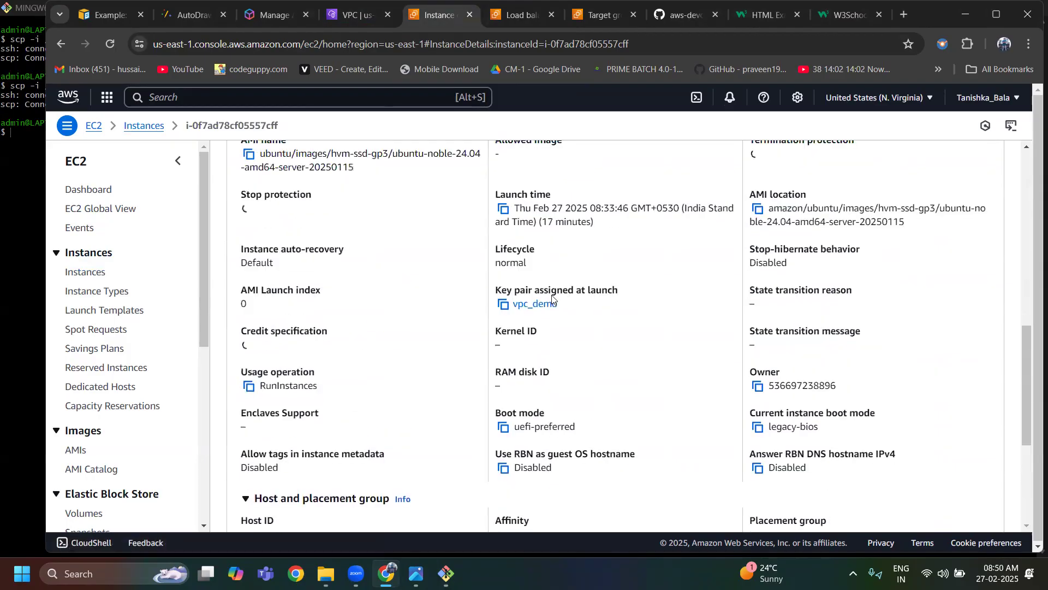
scroll(547, 327, up, 4)
scroll(547, 328, up, 3)
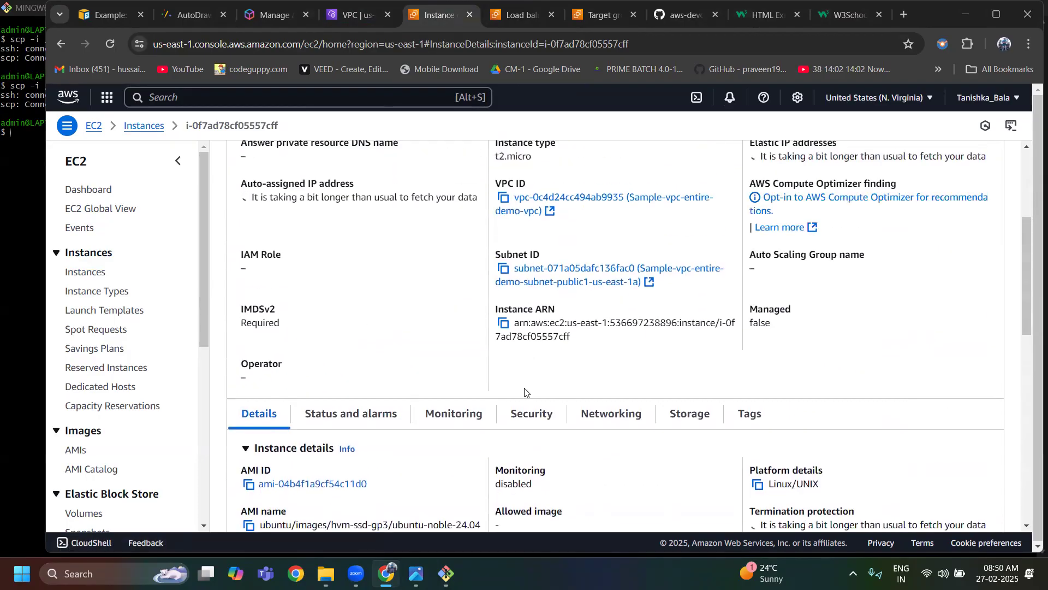
click(518, 415)
scroll(440, 456, down, 5)
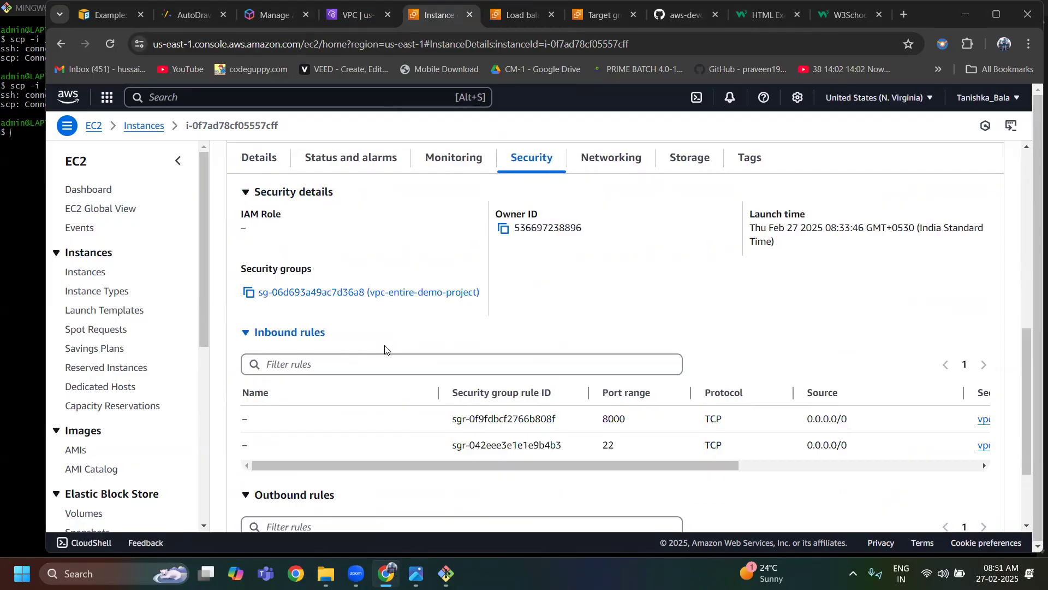
click(285, 294)
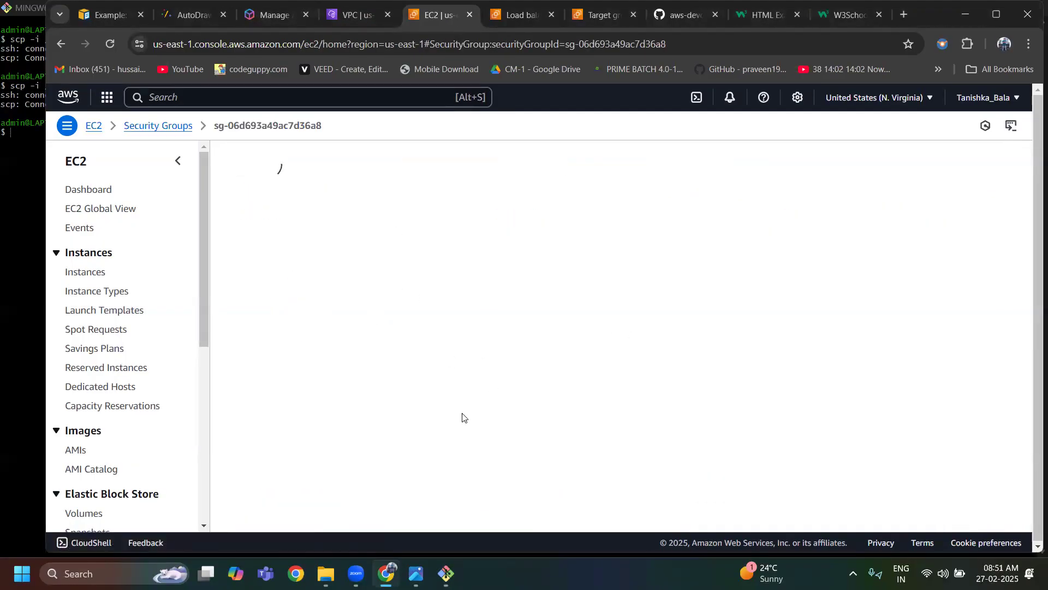
scroll(497, 409, down, 1)
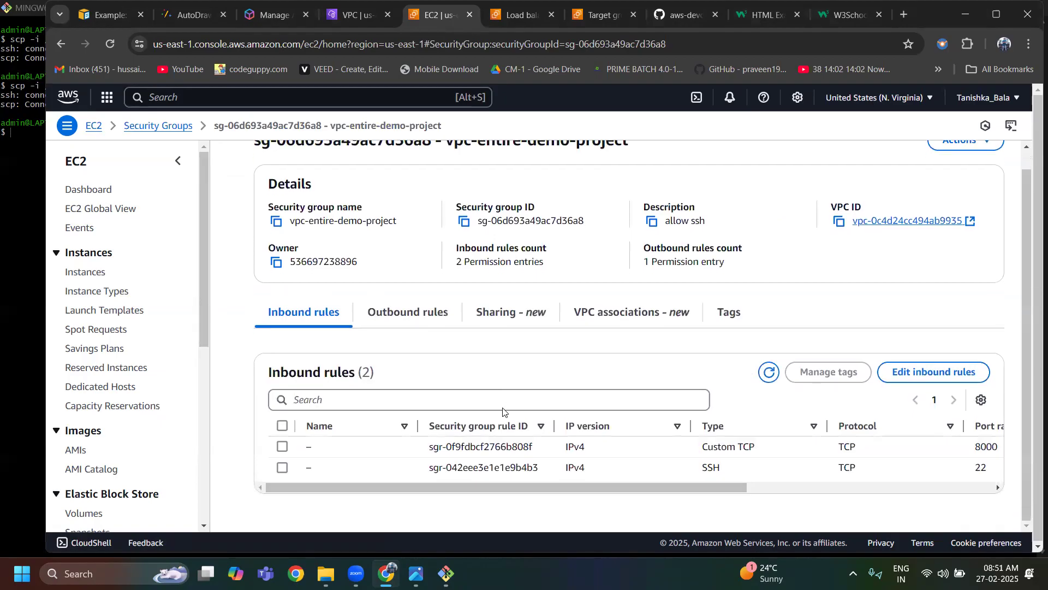
Step: Add a Custom TCP inbound rule for port 80 from Anywhere-IPv4 to vpc-entire-demo-project and save the rules
click(907, 377)
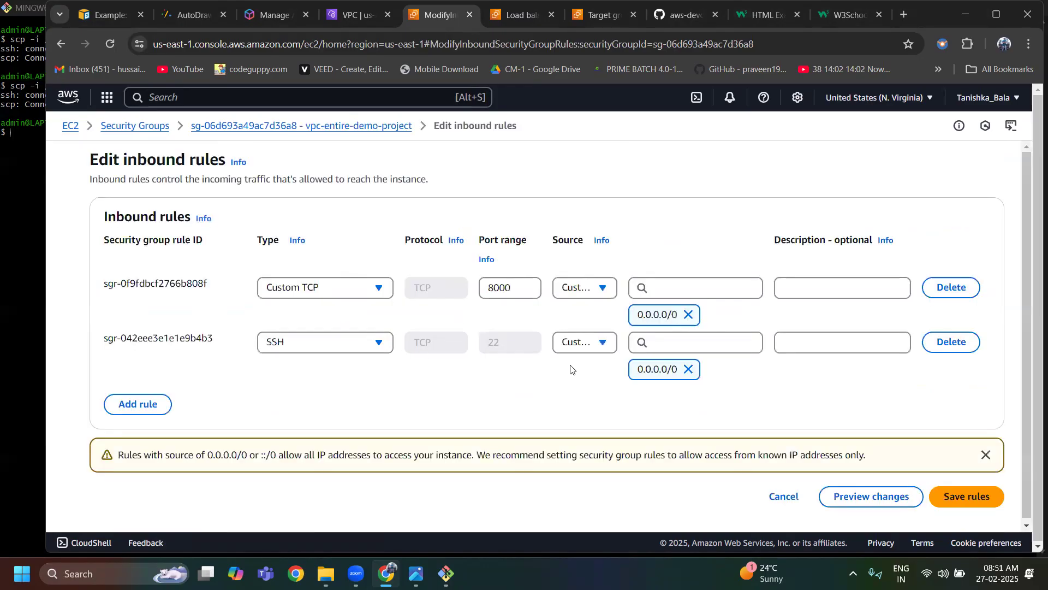
click(139, 404)
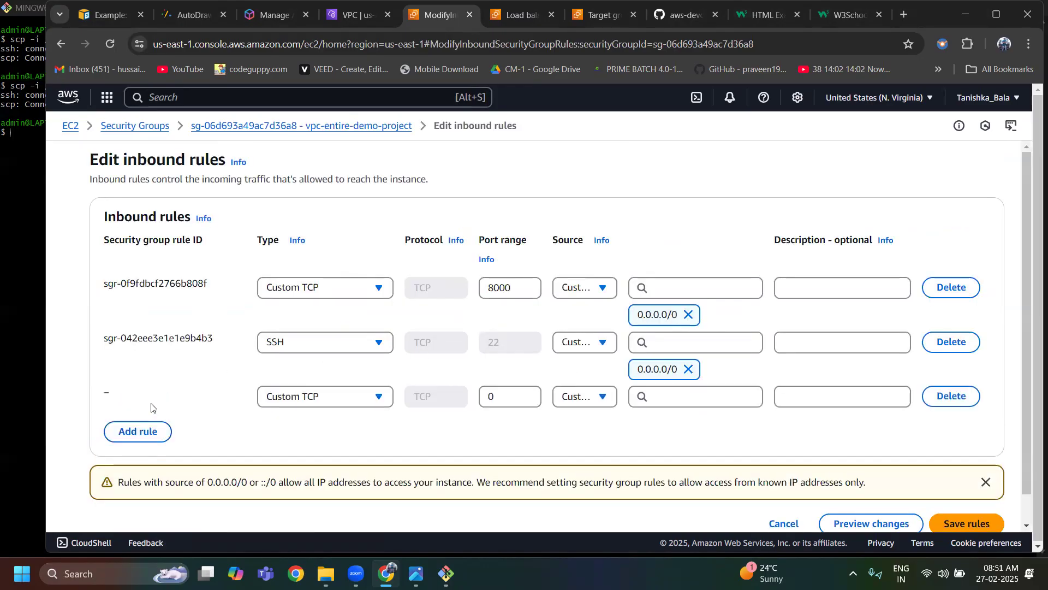
click(503, 403)
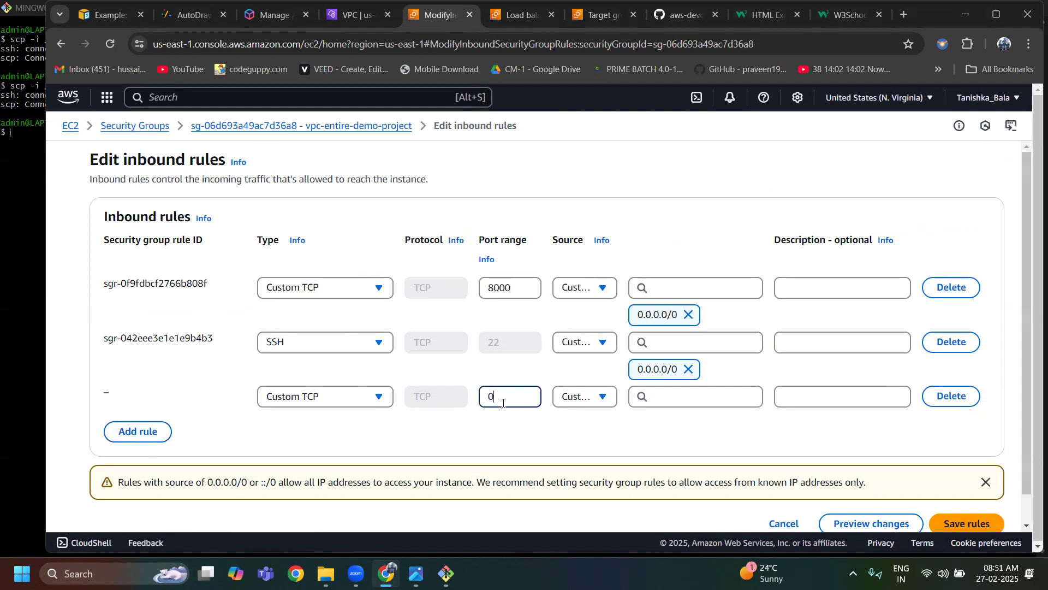
text(8-)
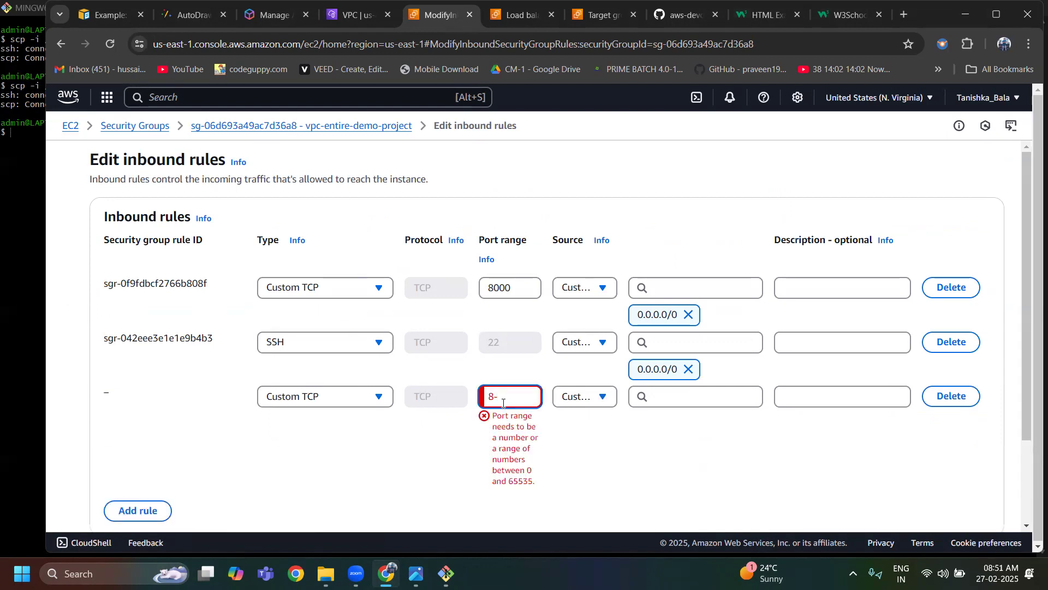
key(BackSpace)
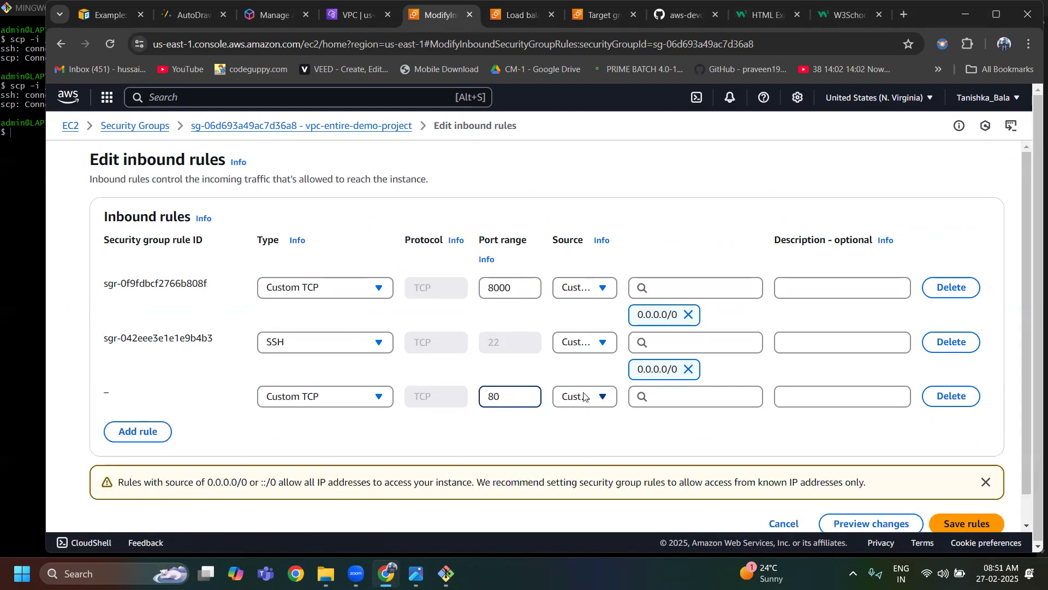
click(584, 397)
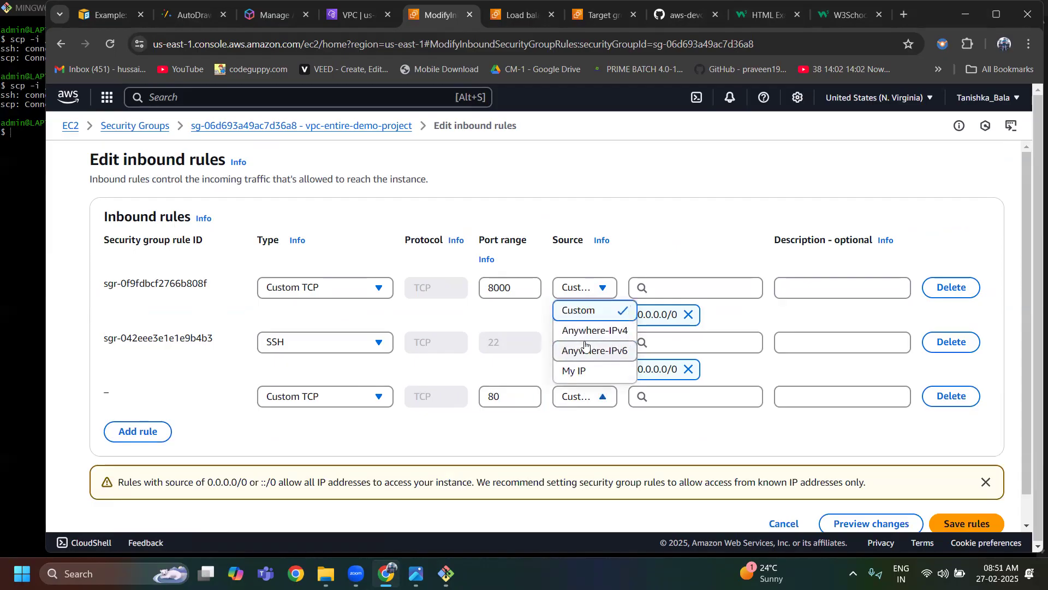
click(571, 331)
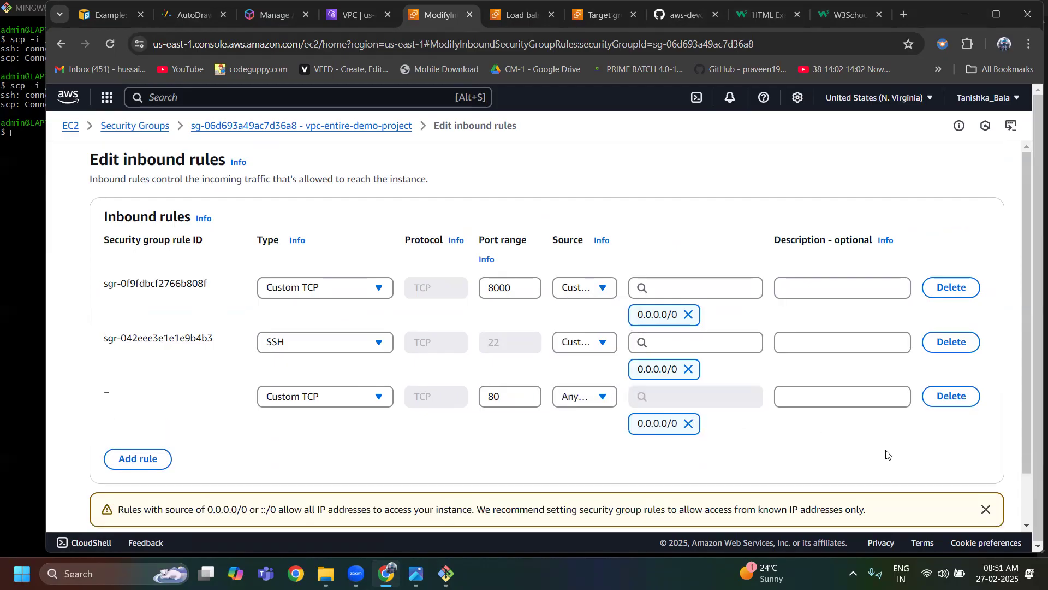
scroll(741, 423, down, 1)
click(934, 499)
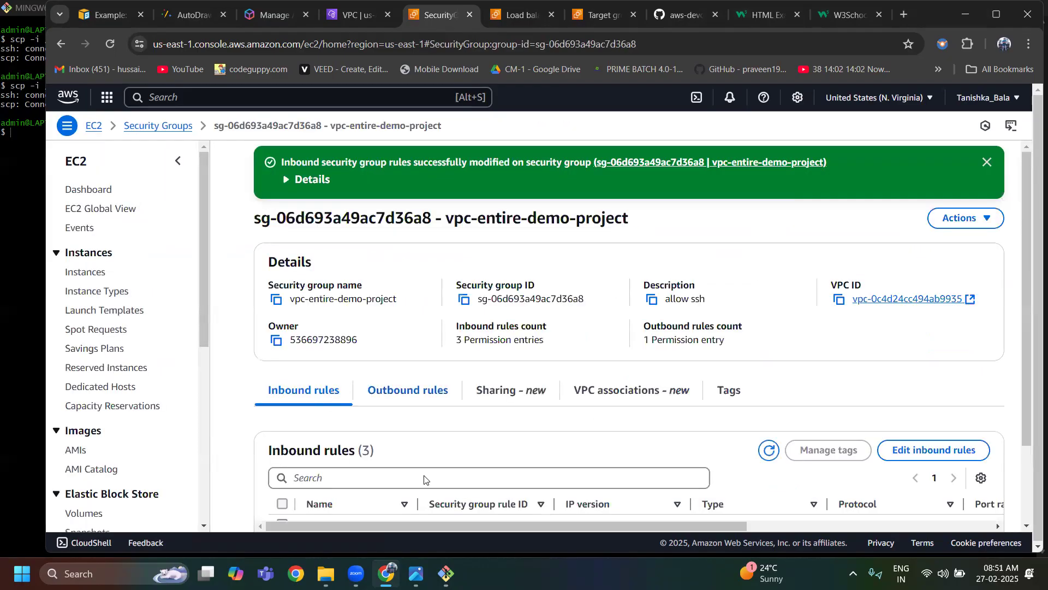
Step: Switch to the ubuntu@ip-10-0-128-84 terminal and stop the Python HTTP server running on port 8000
mouse_move(446, 573)
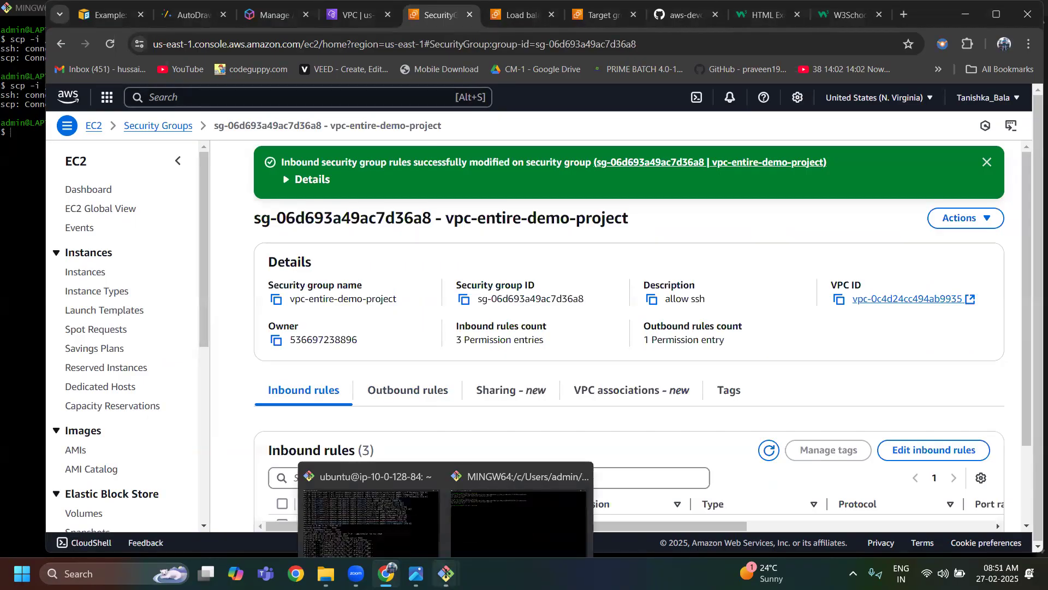
click(395, 506)
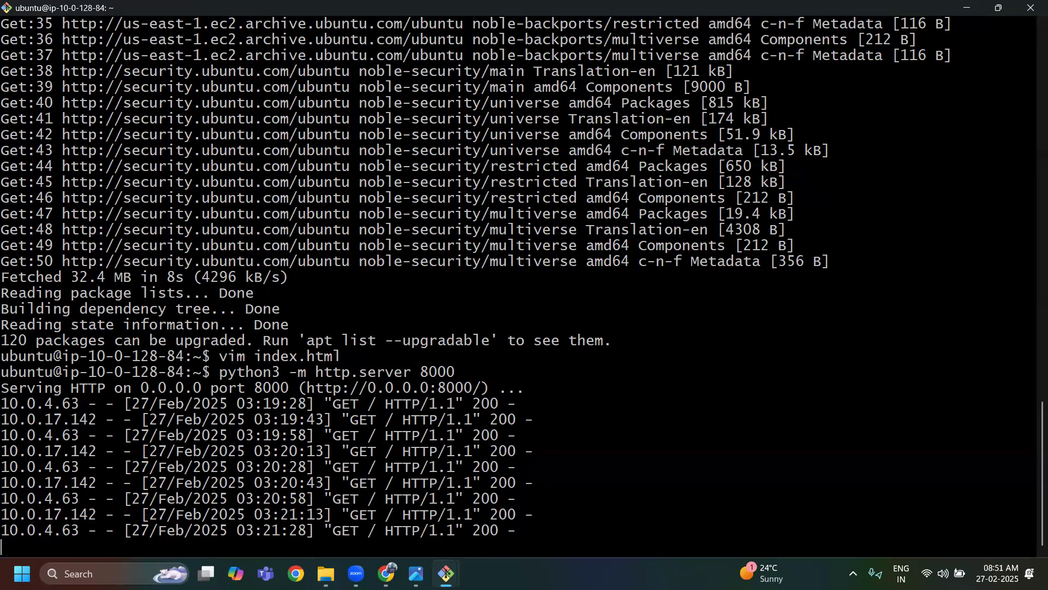
key(ctrl+c)
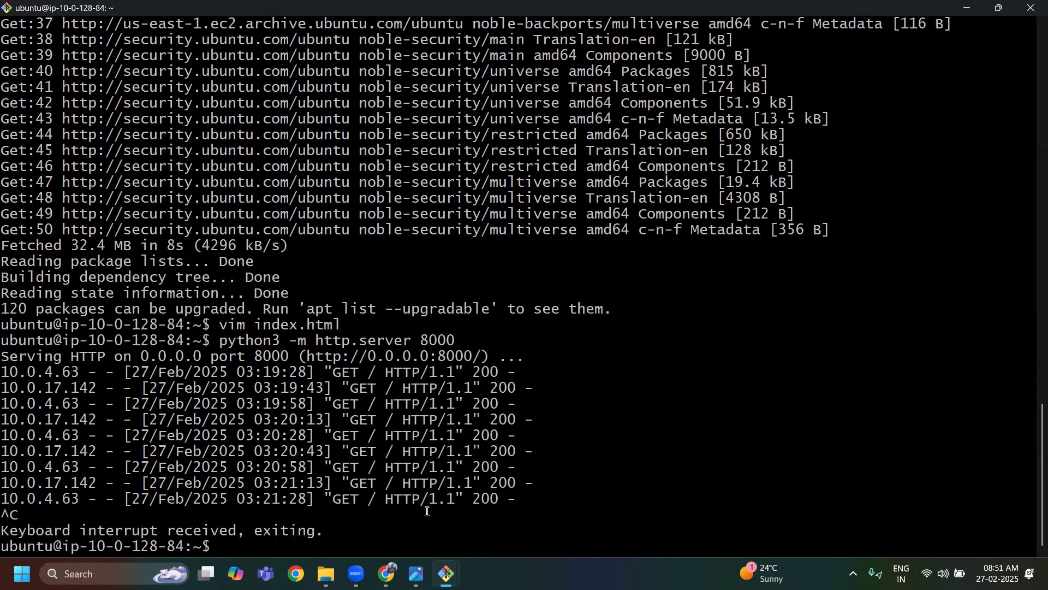
mouse_move(446, 574)
click(498, 494)
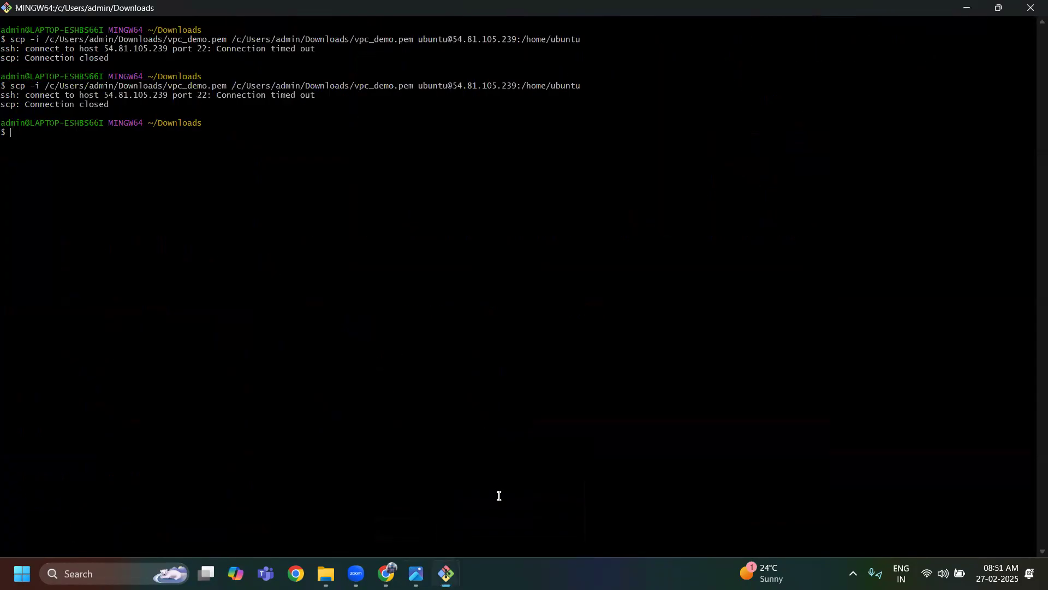
key(Up)
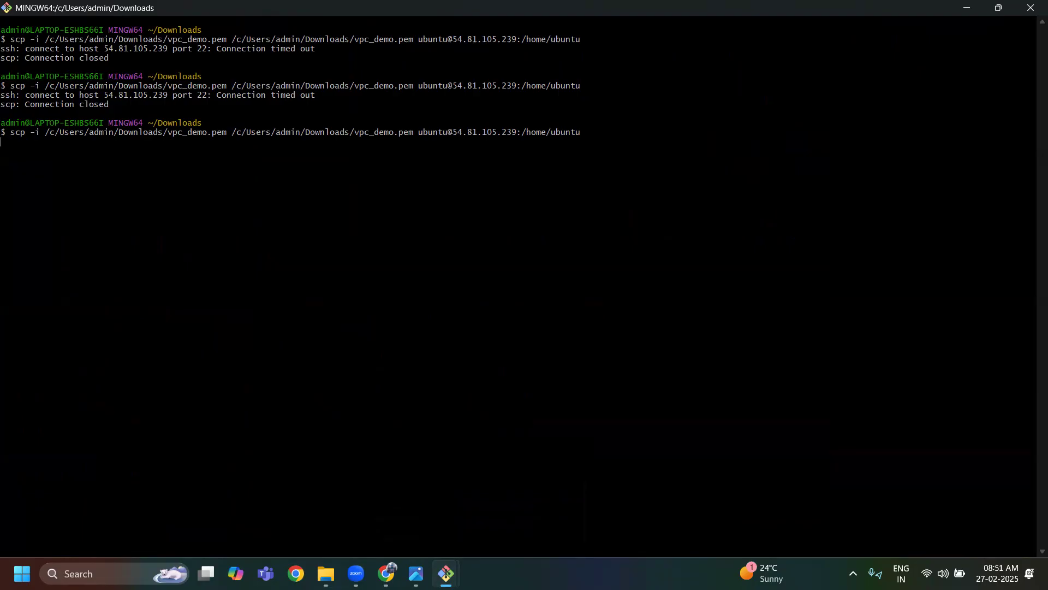
key(Return)
Step: Switch back to Chrome, reload the vpc-entire-demo load balancer page, and check its status and listeners
mouse_move(386, 573)
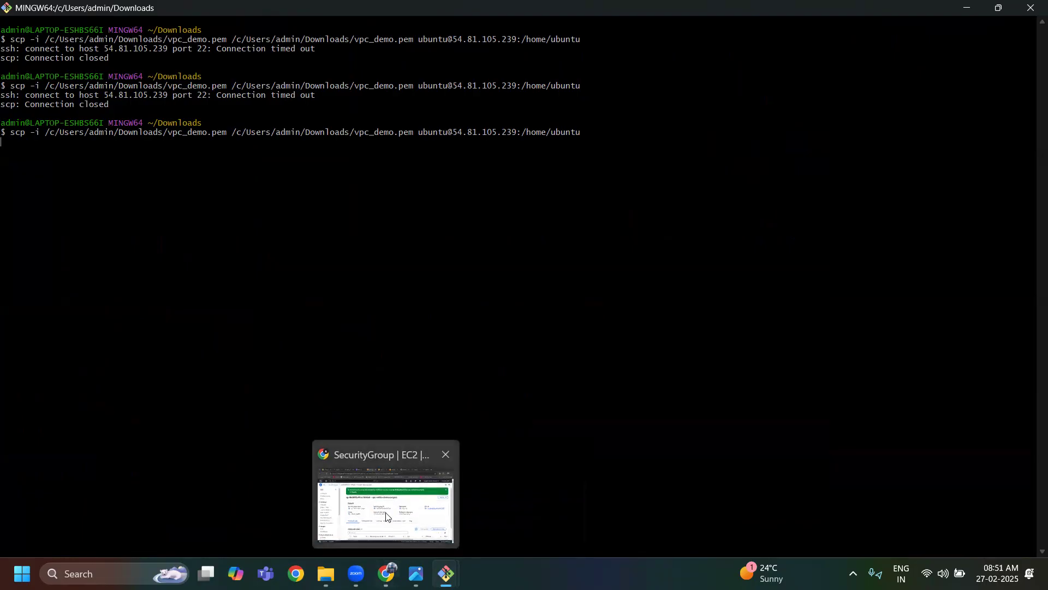
click(386, 512)
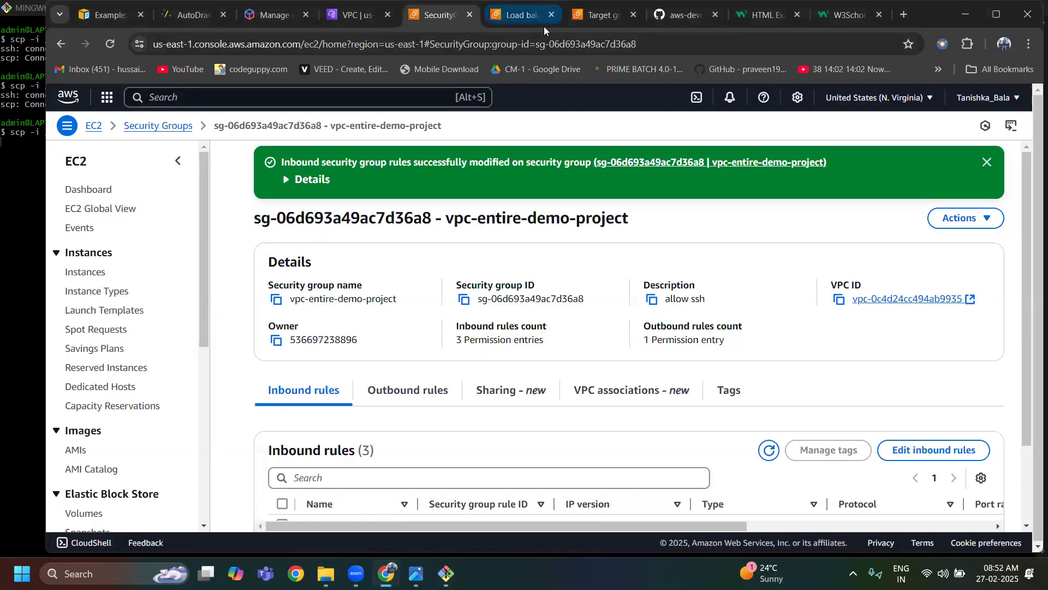
click(515, 12)
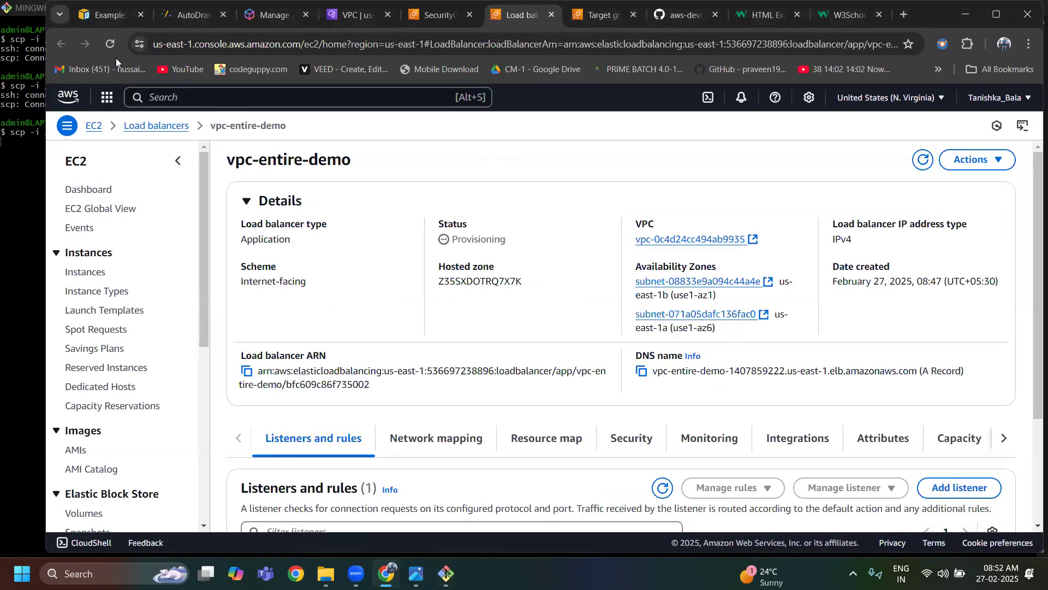
click(110, 43)
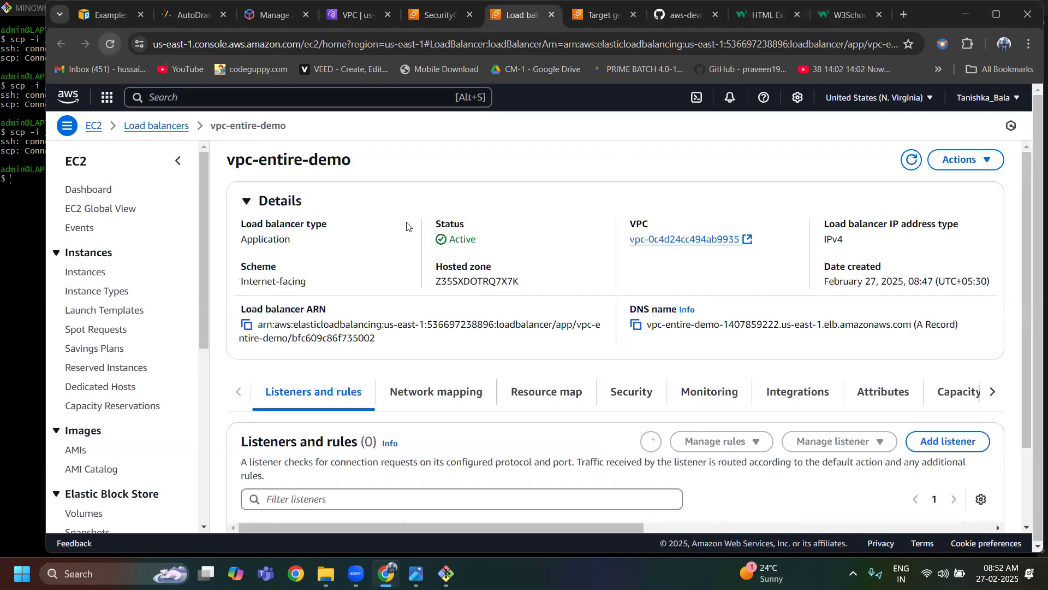
scroll(564, 368, down, 3)
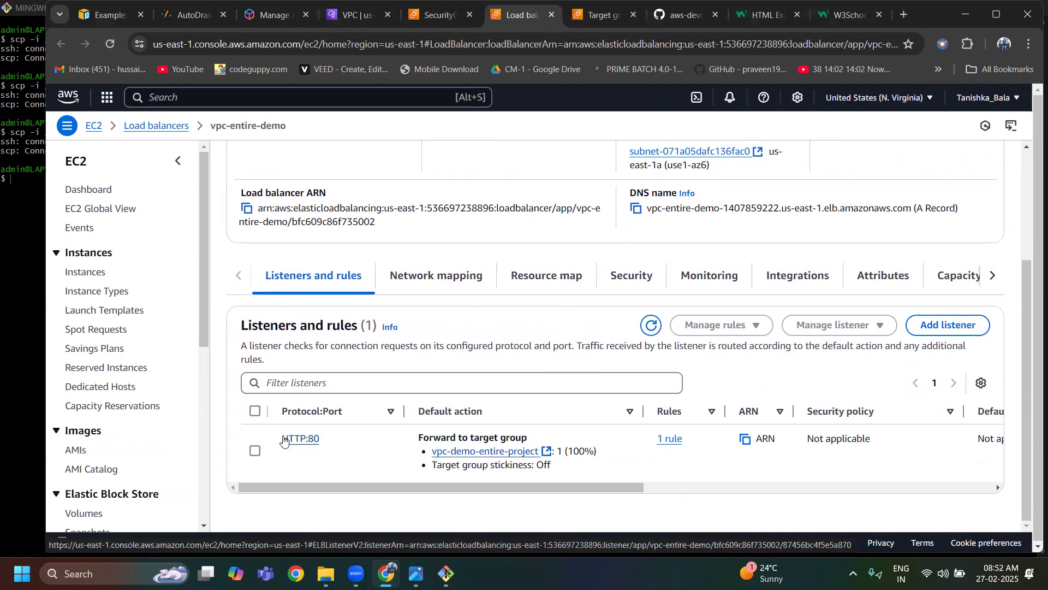
Step: Open the vpc-demo-entire-project target group from the HTTP:80 listener and check the health of its registered targets
click(478, 452)
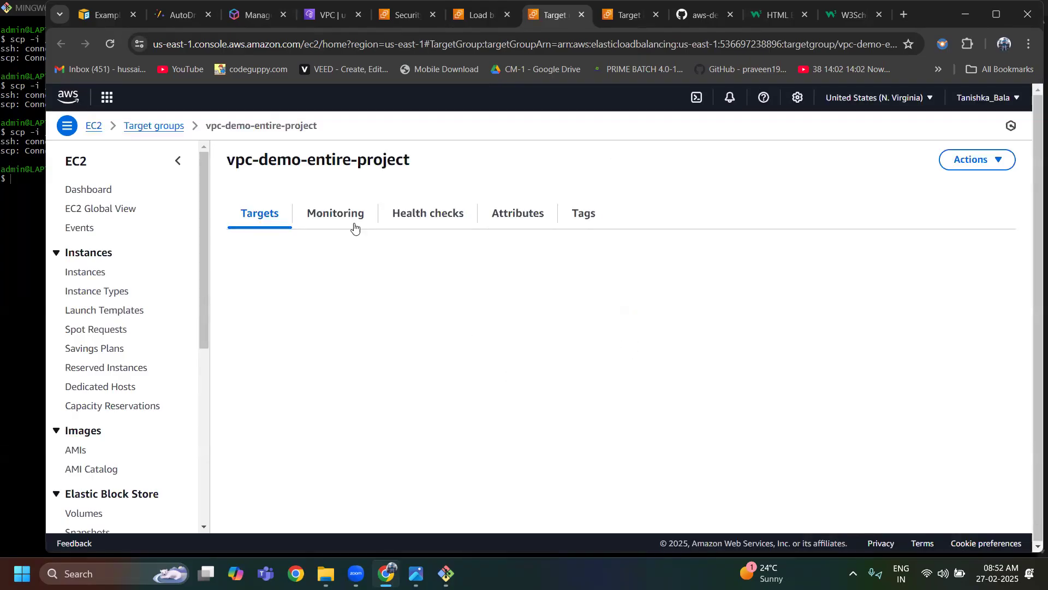
scroll(353, 309, down, 1)
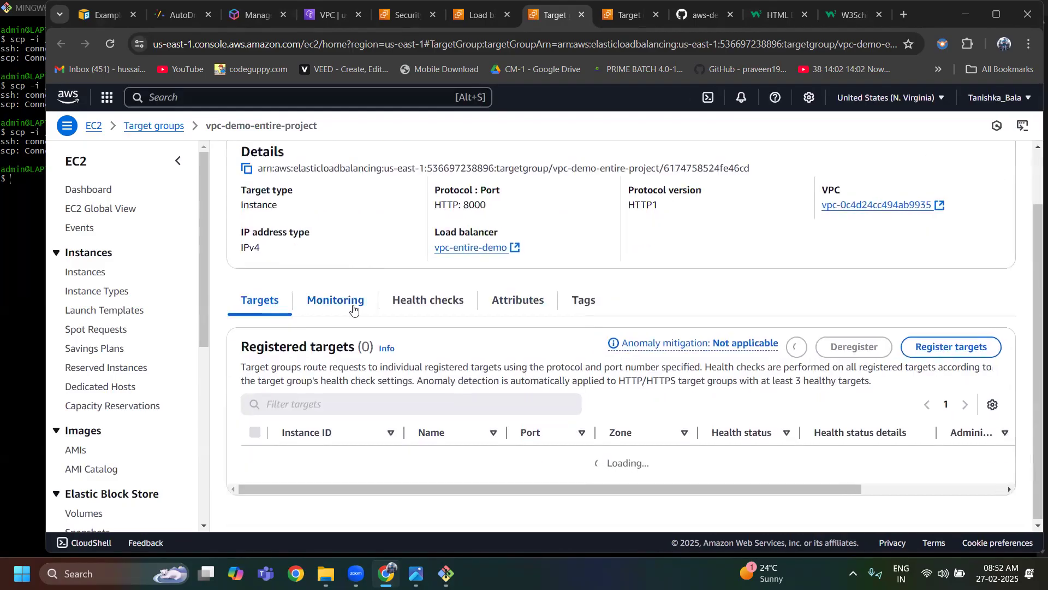
scroll(377, 327, down, 2)
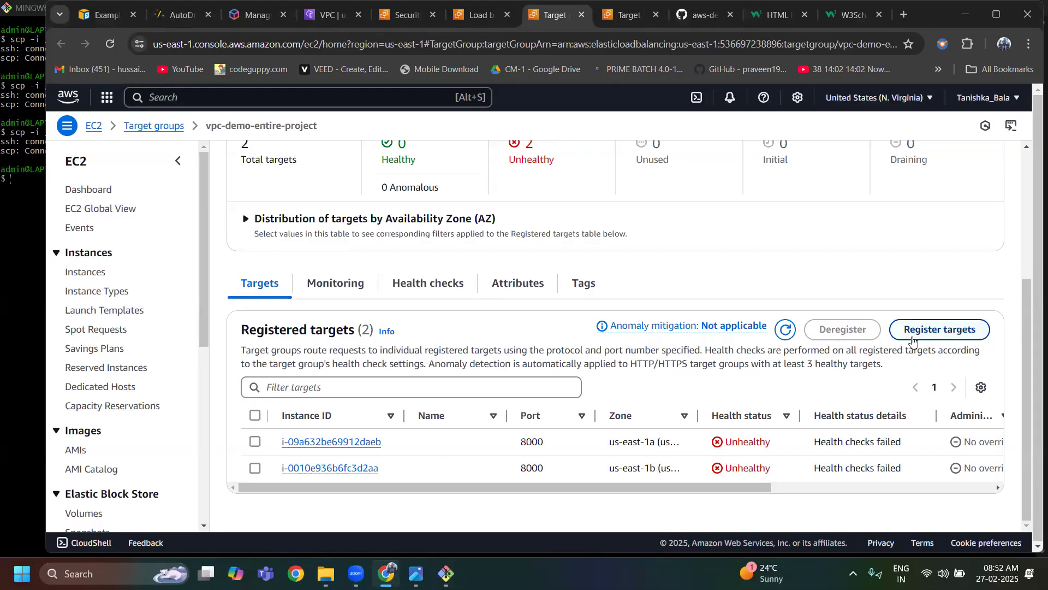
scroll(912, 341, up, 4)
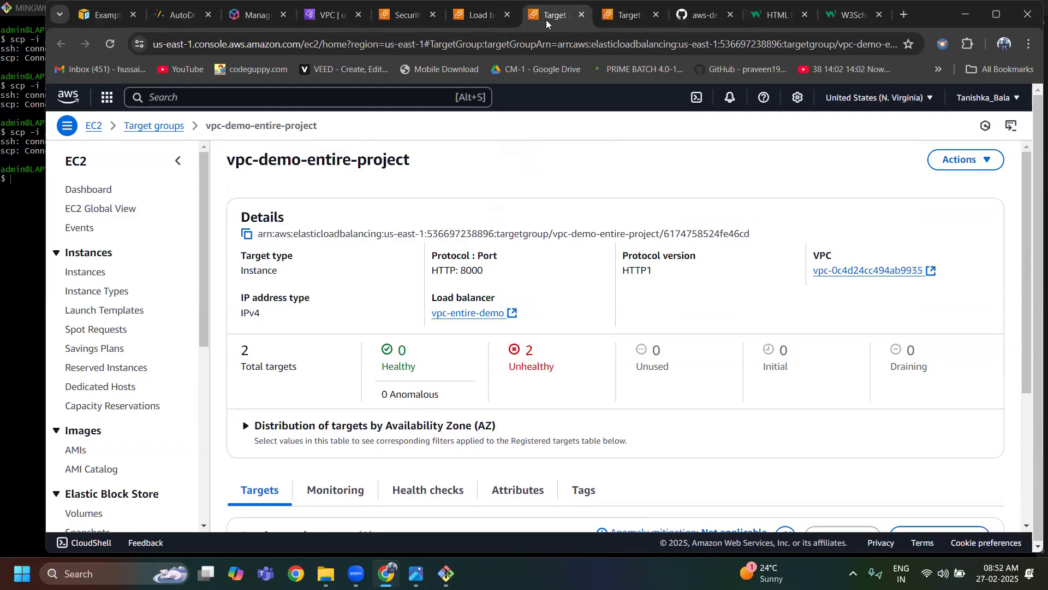
Step: Reload the target groups list and reopen vpc-demo-entire-project to recheck its registered targets' health status
click(149, 127)
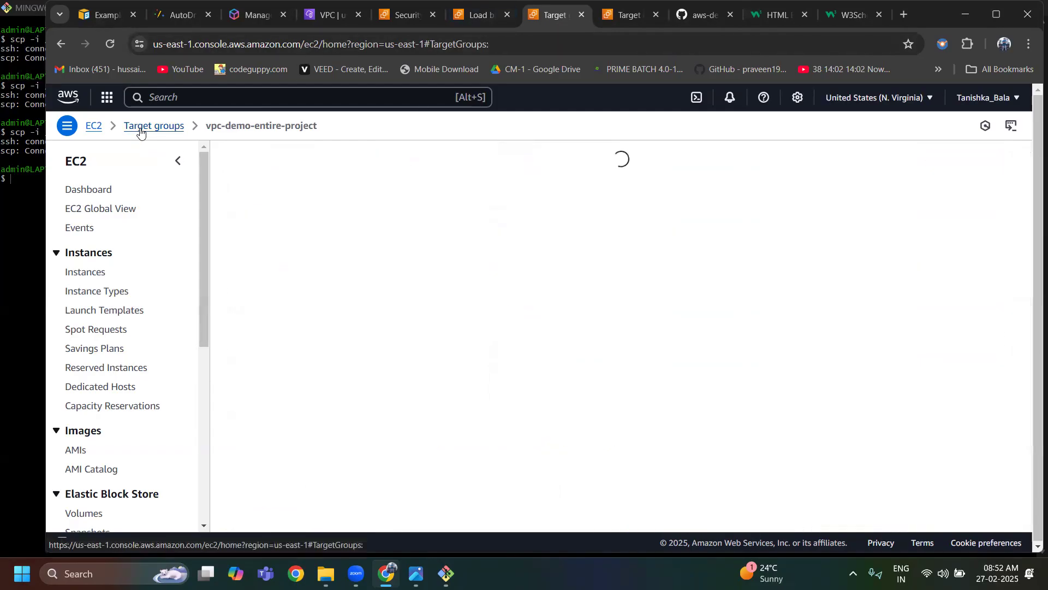
click(110, 44)
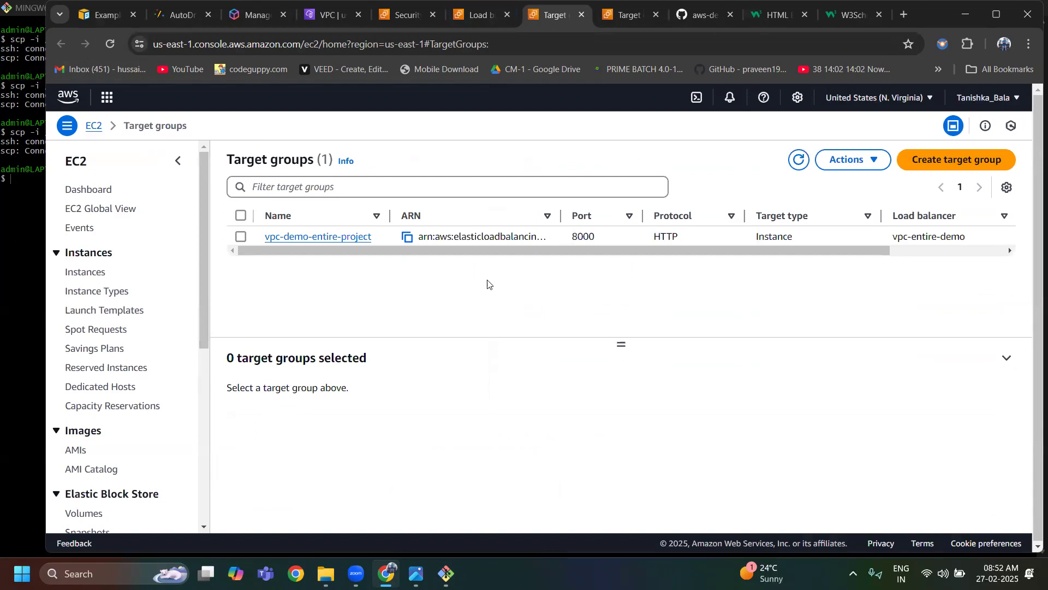
click(342, 236)
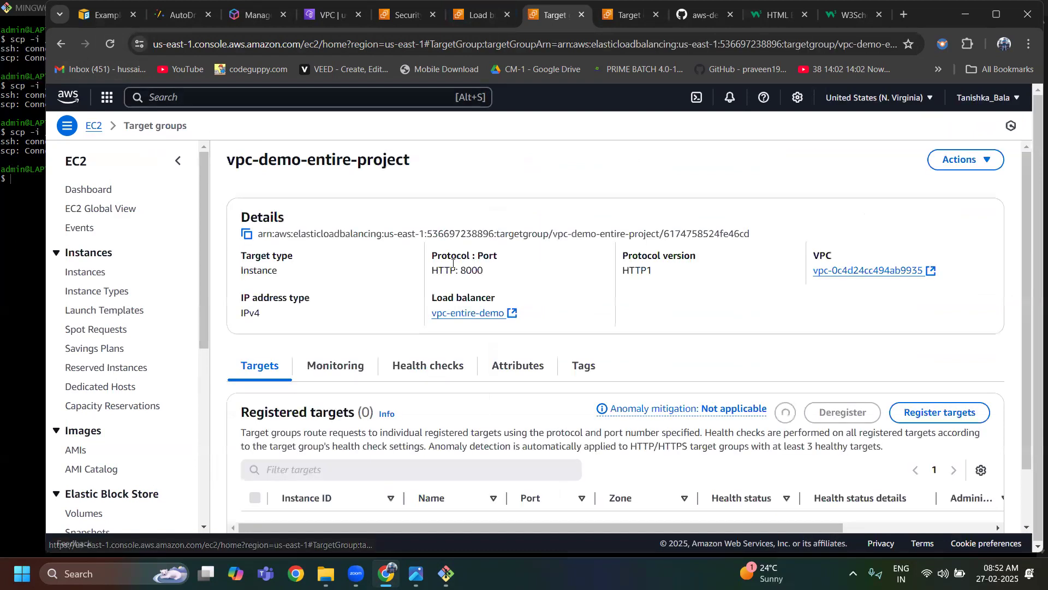
scroll(581, 399, down, 3)
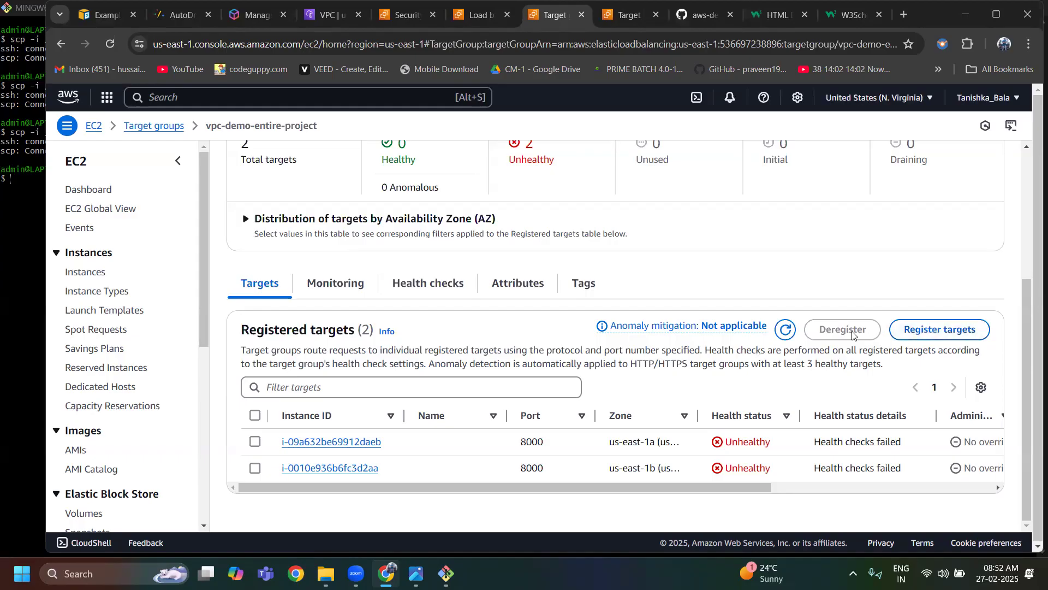
click(968, 334)
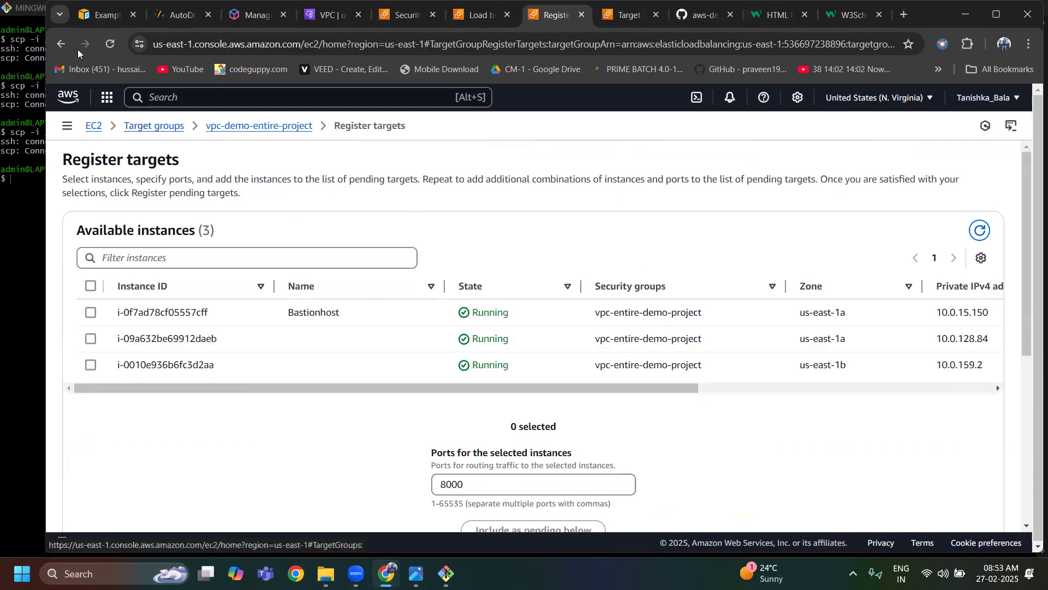
click(241, 127)
scroll(371, 364, down, 4)
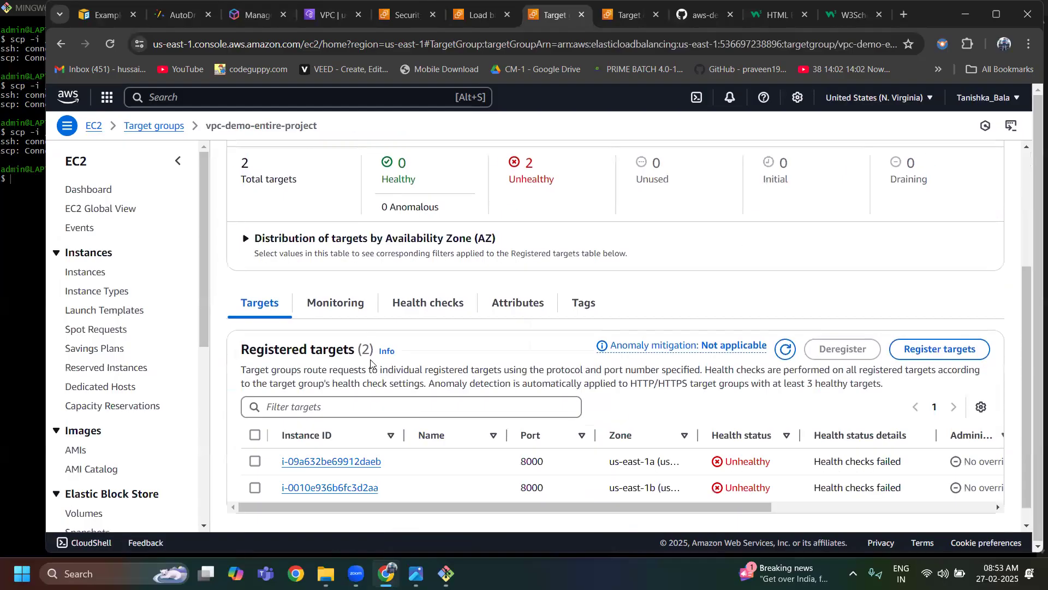
Step: Deregister both port 8000 instances from the vpc-demo-entire-project target group
click(255, 442)
click(255, 468)
click(904, 330)
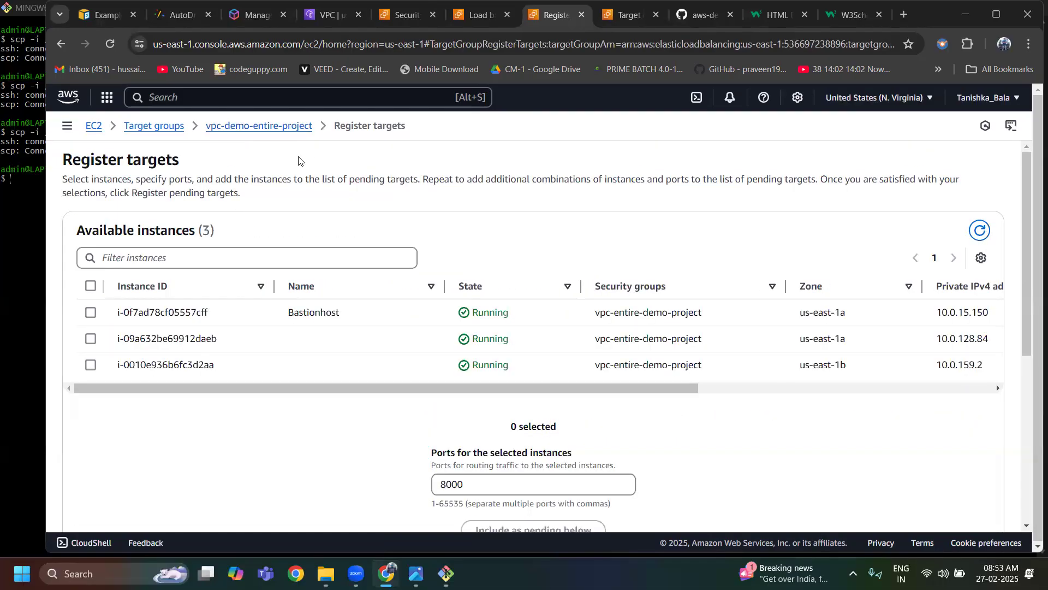
click(61, 45)
scroll(486, 485, down, 3)
scroll(485, 485, down, 2)
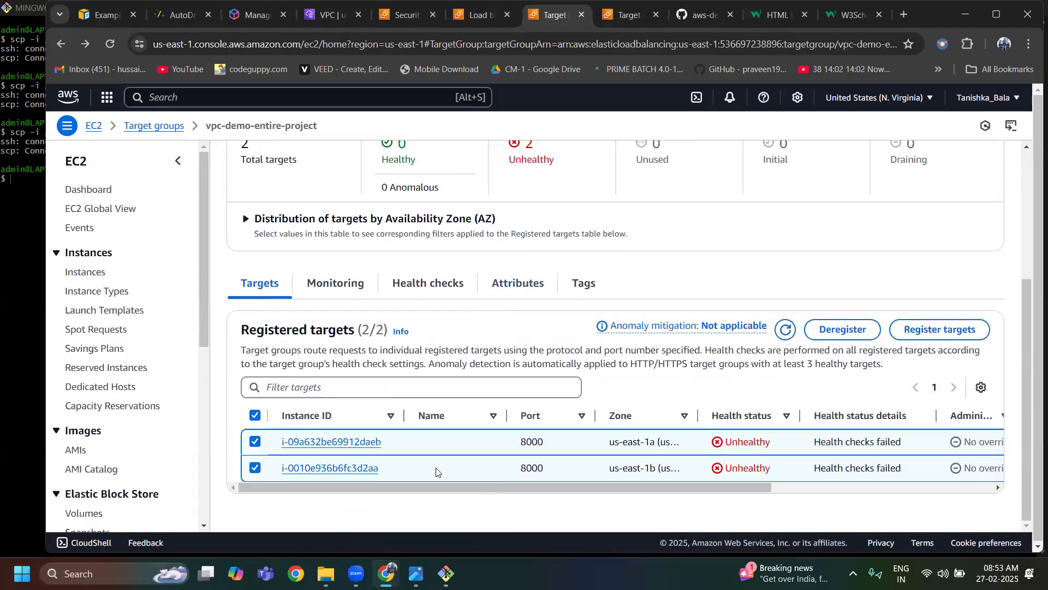
click(834, 338)
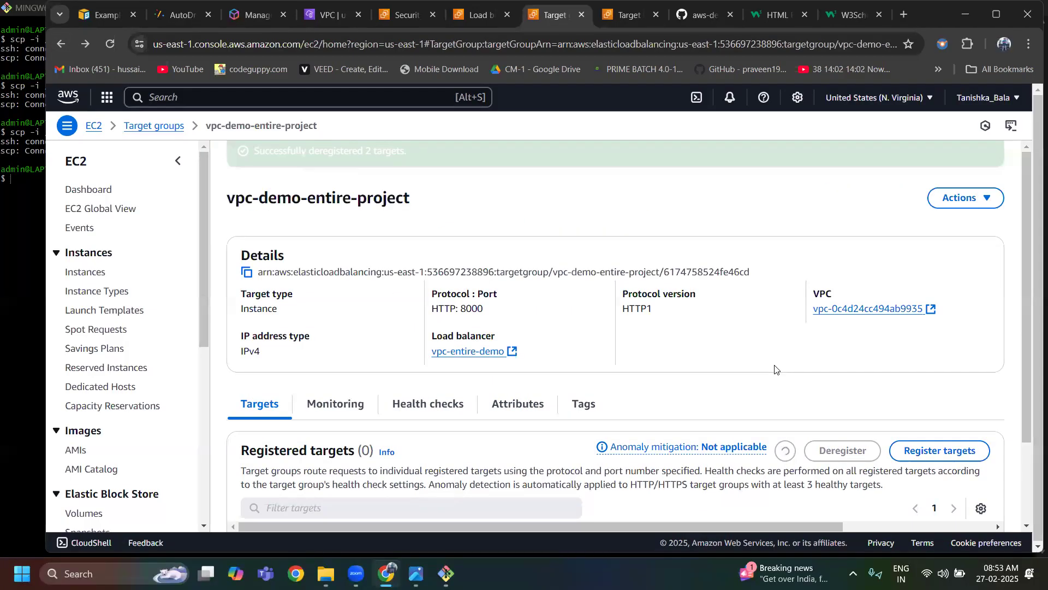
Step: Register the two unnamed instances in us-east-1a and us-east-1b as vpc-demo-entire-project targets on port 8000
scroll(928, 393, down, 3)
click(933, 383)
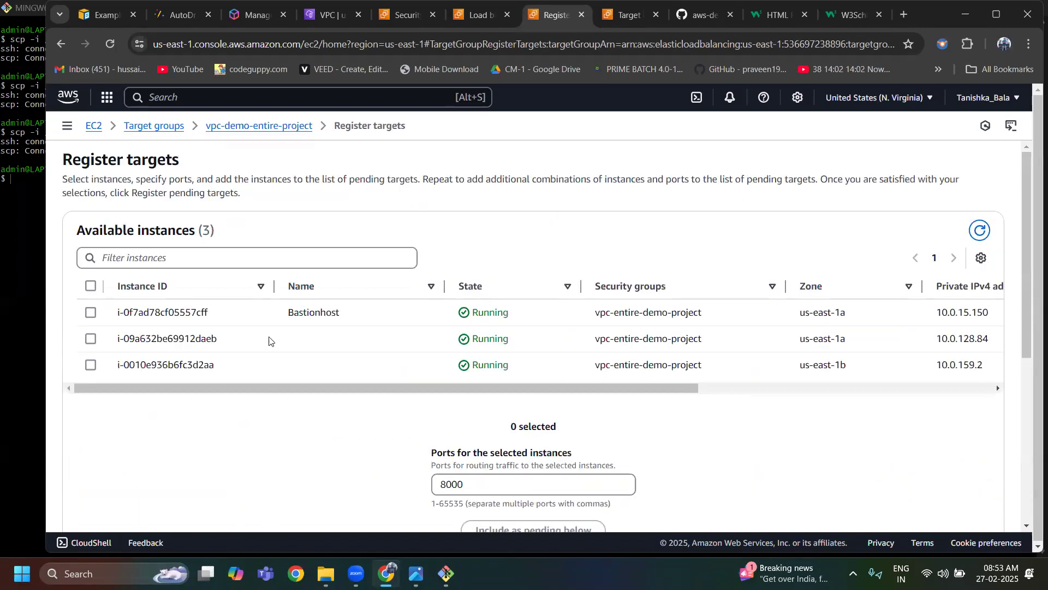
click(90, 339)
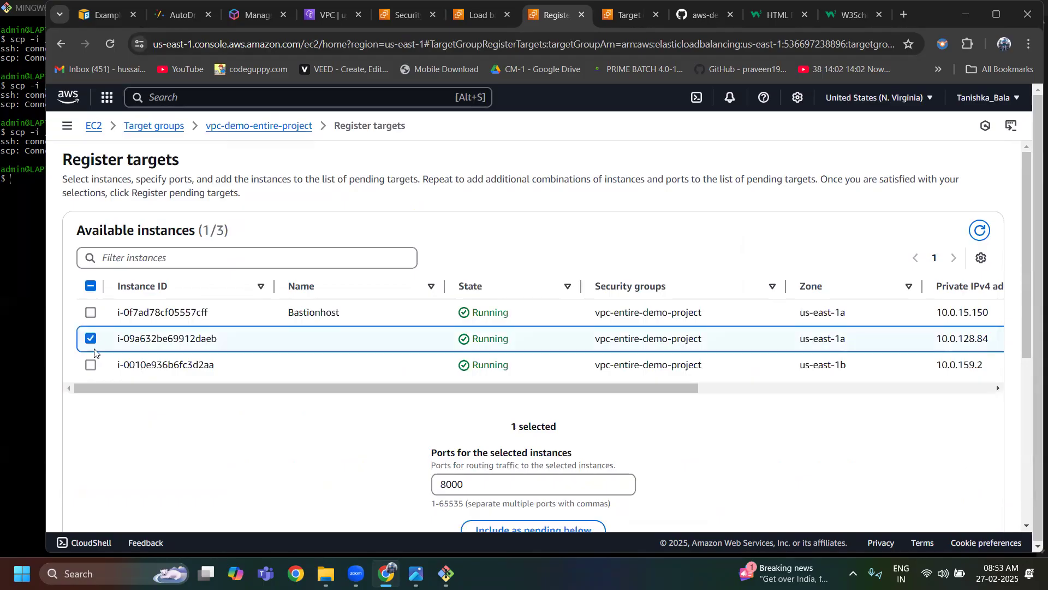
click(91, 365)
scroll(236, 410, down, 4)
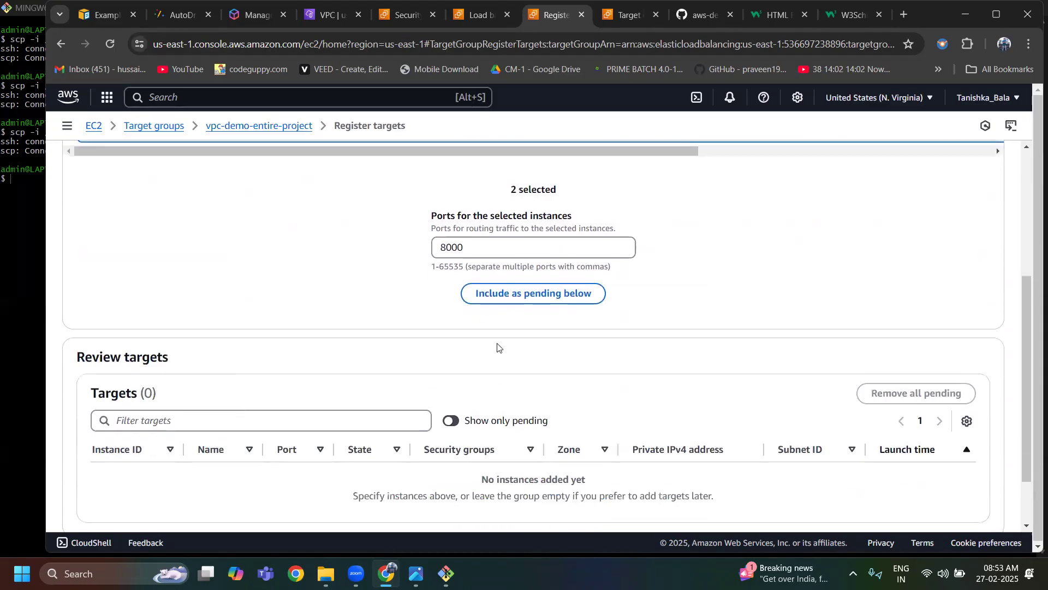
click(484, 297)
scroll(557, 354, down, 2)
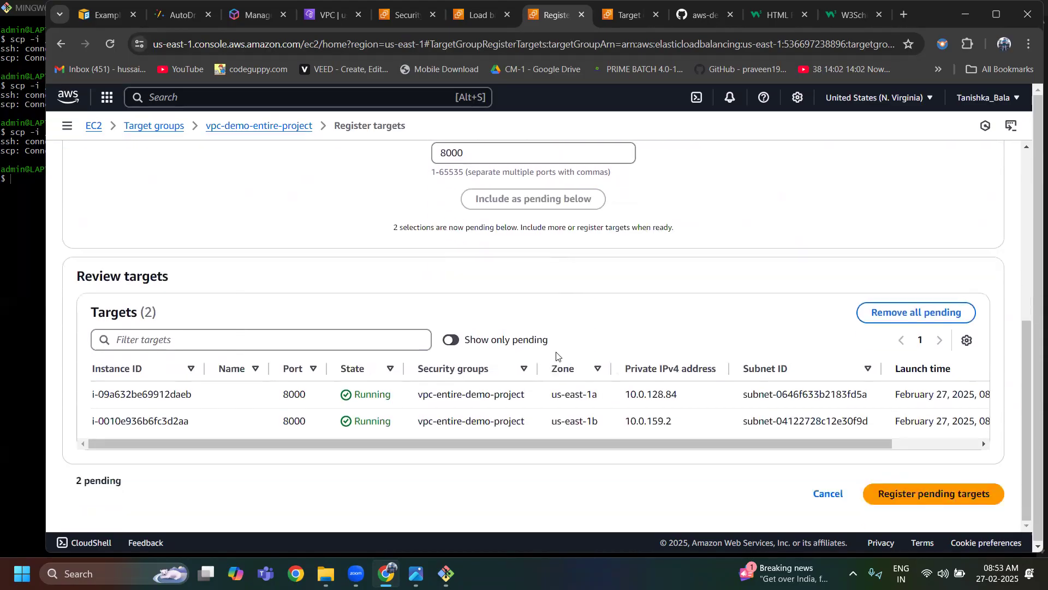
click(915, 492)
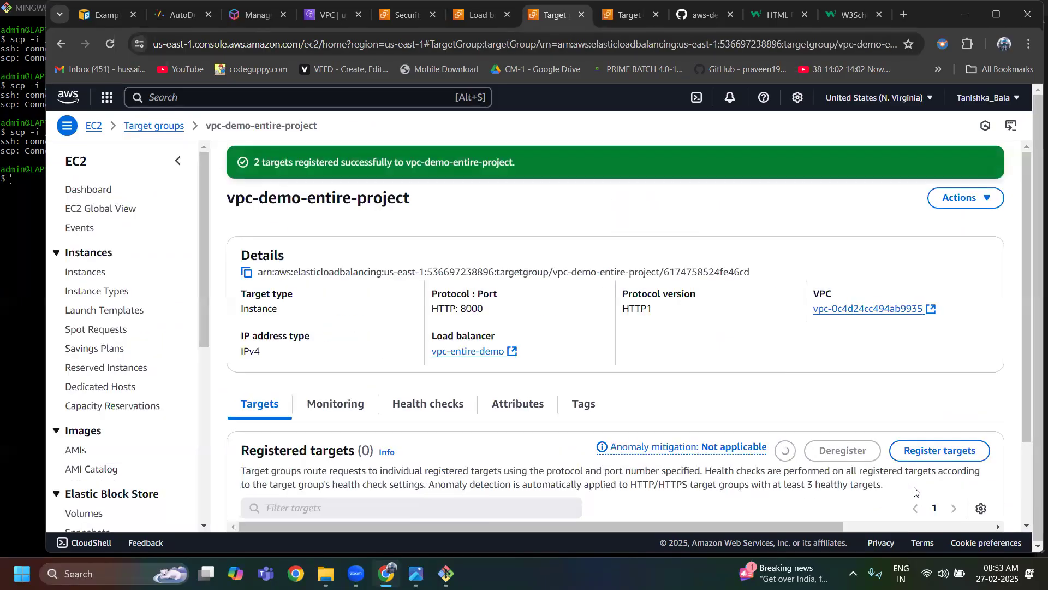
Step: Check the newly registered targets' health status in vpc-demo-entire-project, reloading the page for an update
scroll(590, 398, down, 2)
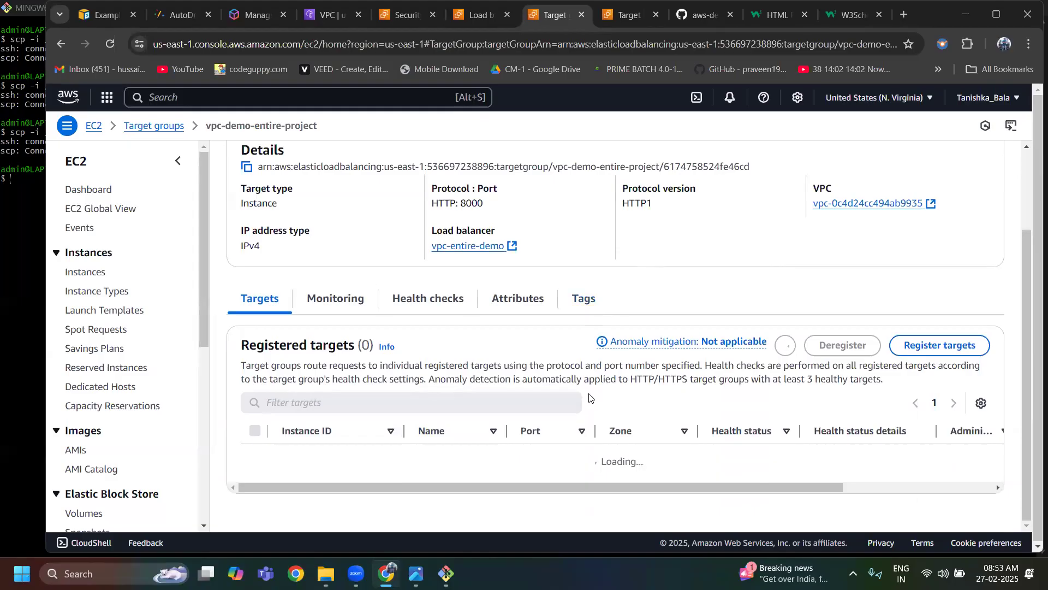
scroll(589, 397, down, 3)
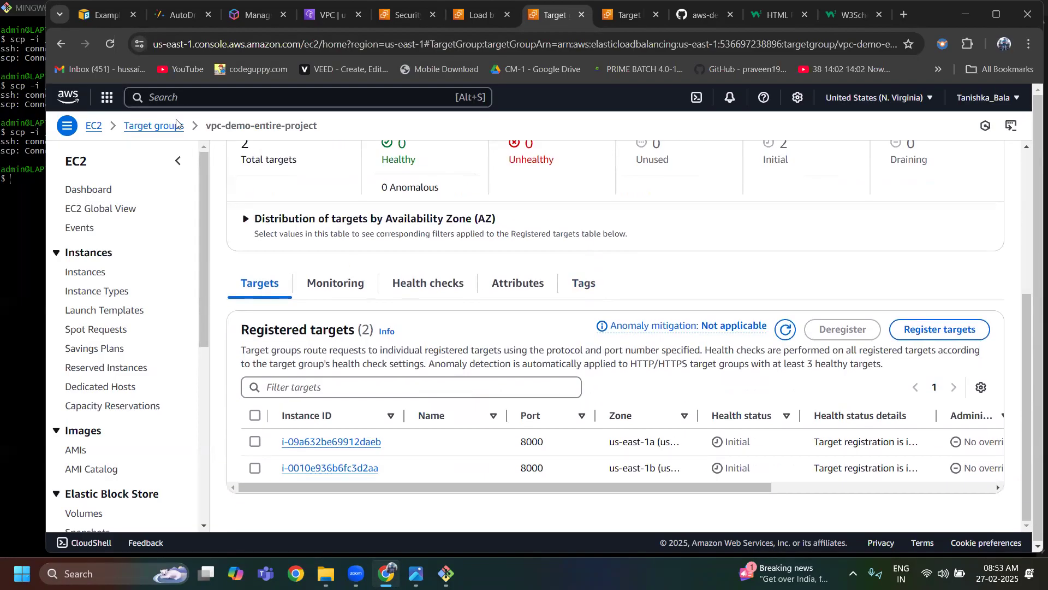
click(109, 44)
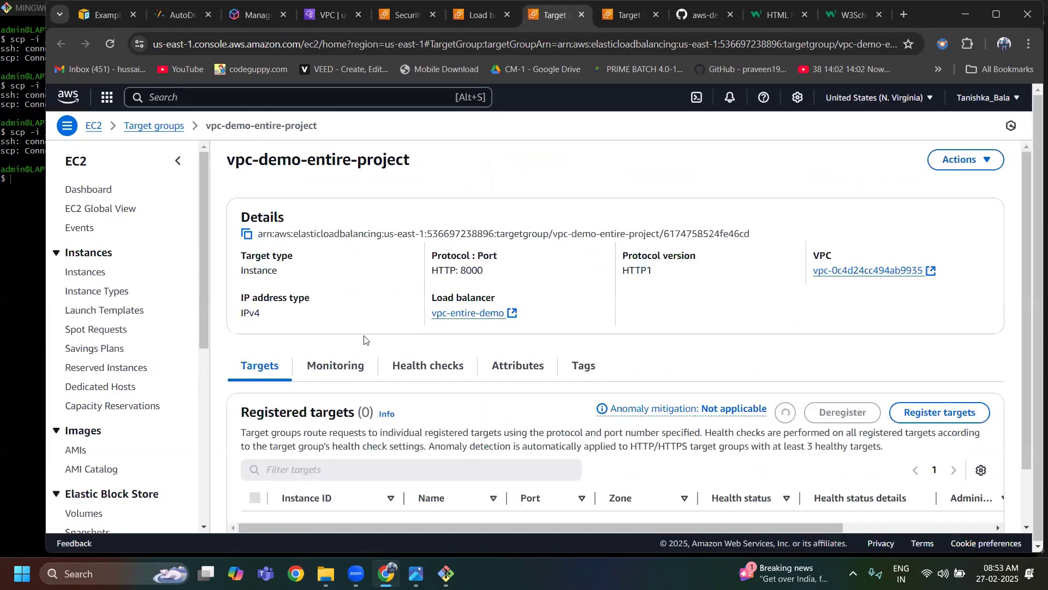
scroll(424, 382, down, 2)
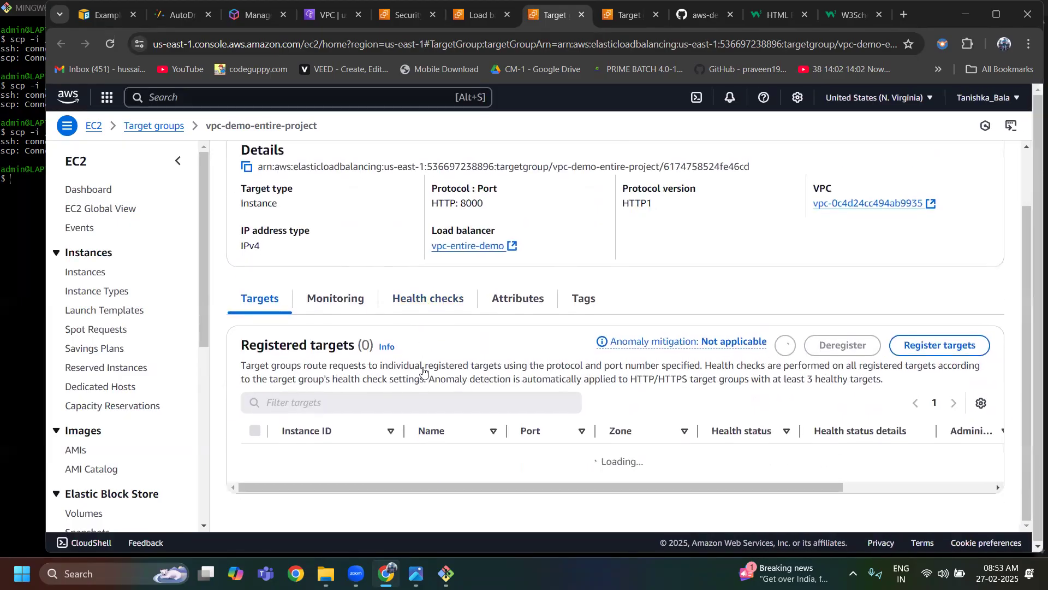
scroll(423, 367, down, 3)
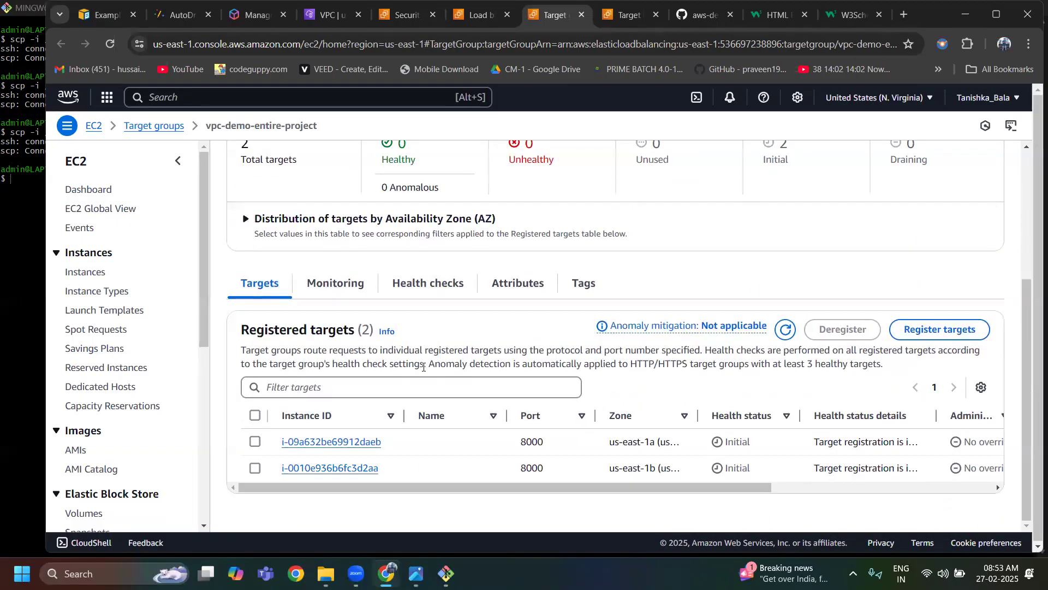
scroll(423, 367, up, 1)
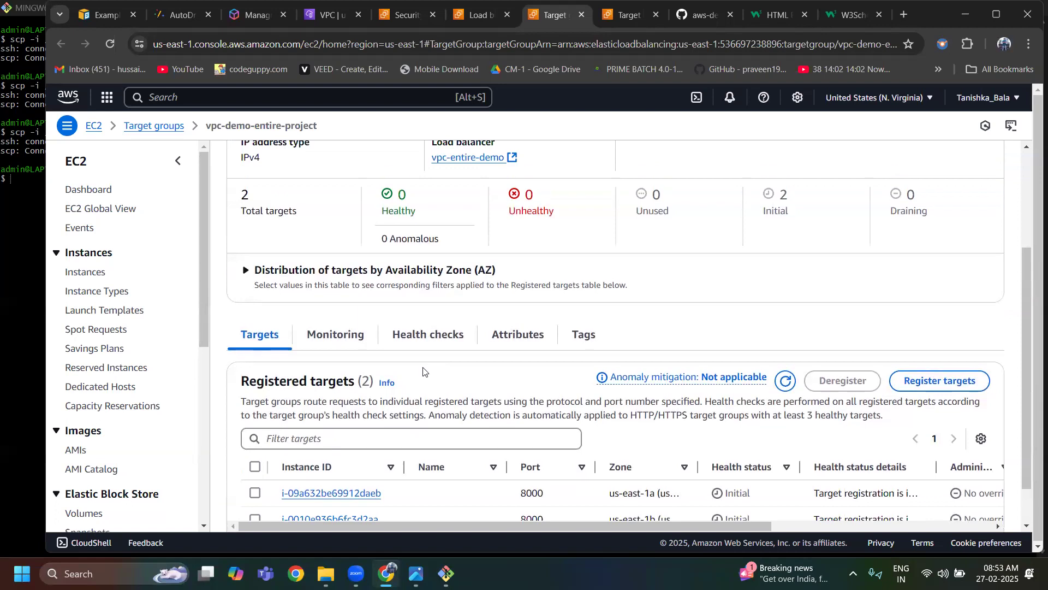
scroll(424, 371, down, 1)
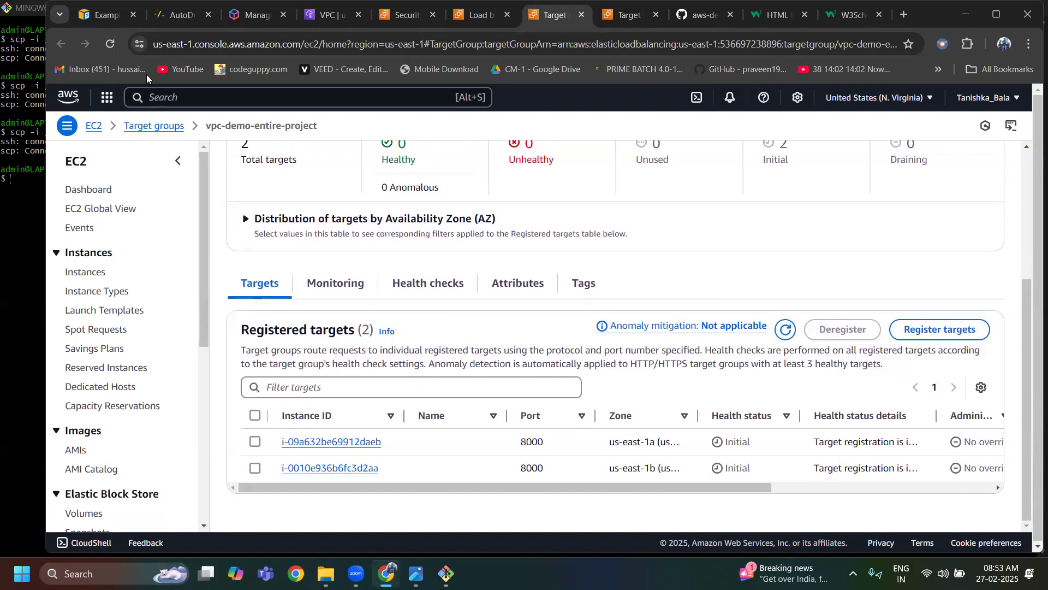
Step: Reload the vpc-demo-entire-project details and examine the health status of both registered targets
click(112, 45)
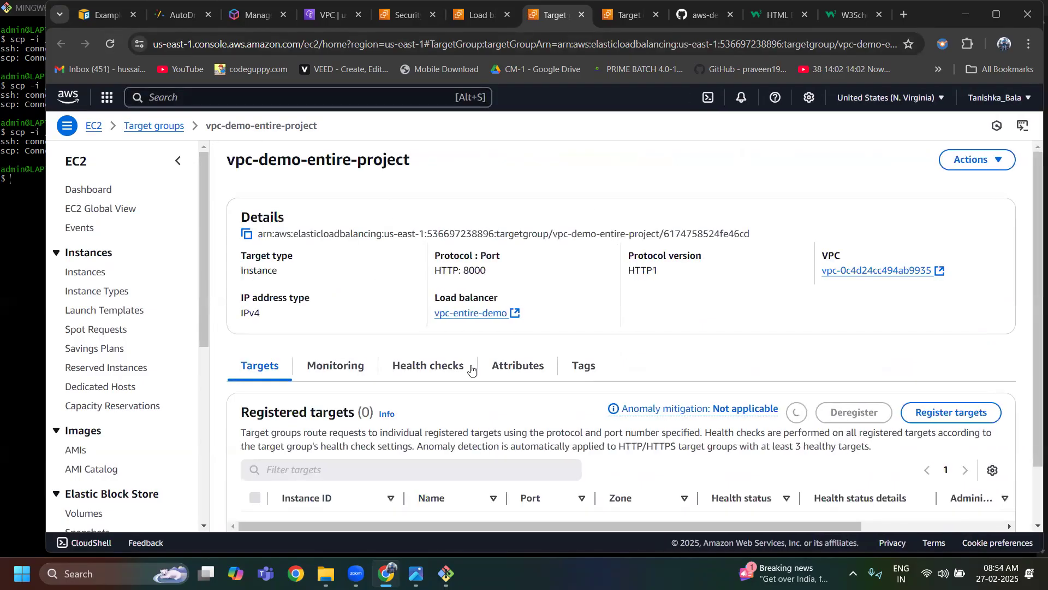
scroll(473, 370, down, 1)
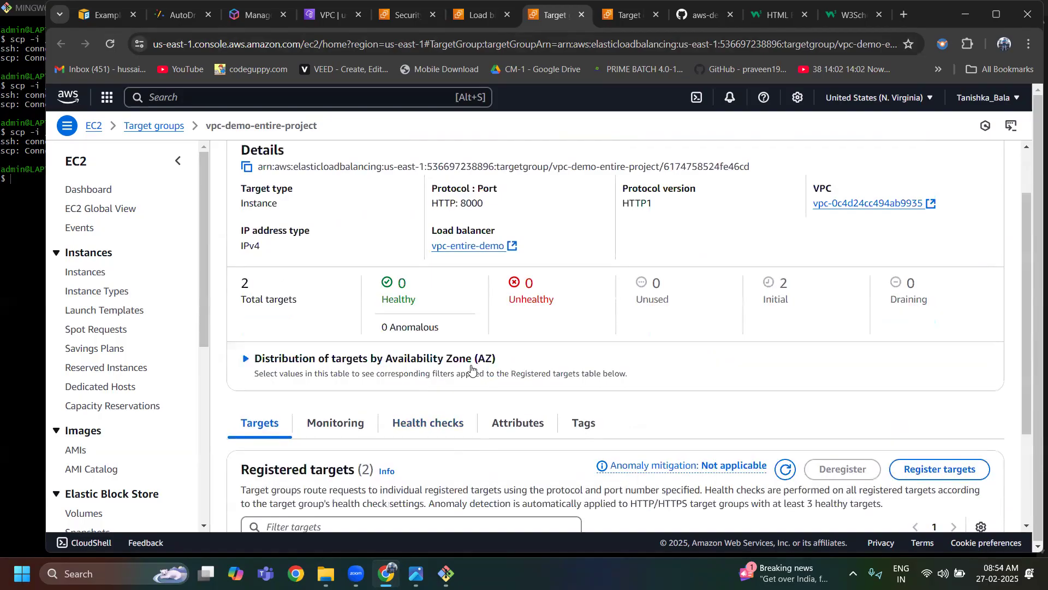
scroll(473, 370, down, 2)
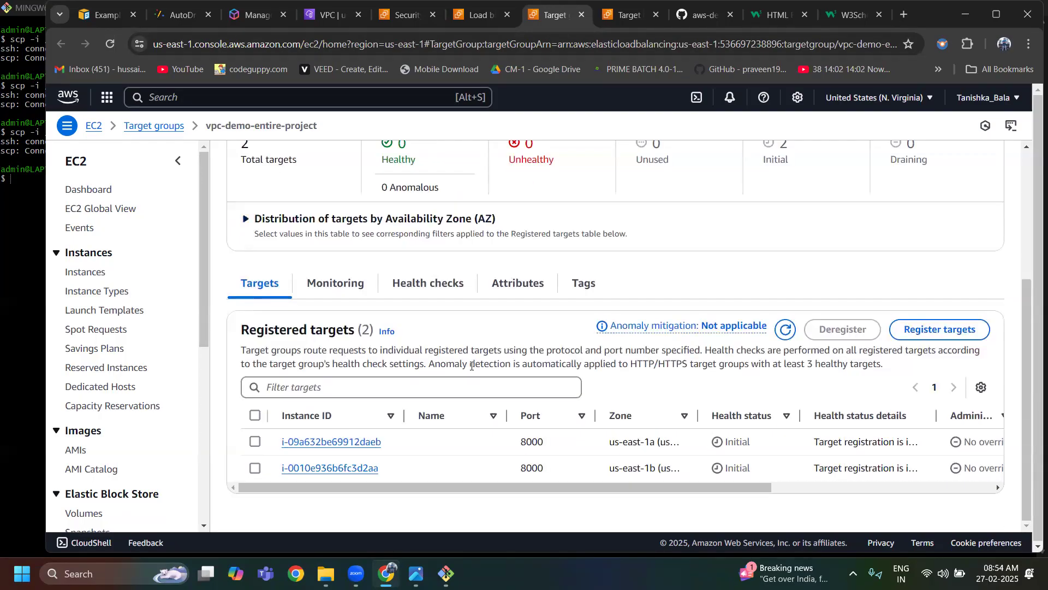
Step: Switch to the ubuntu@ip-10-0-128-84 terminal and start the web server again with python3 -m http.server 8000
mouse_move(447, 572)
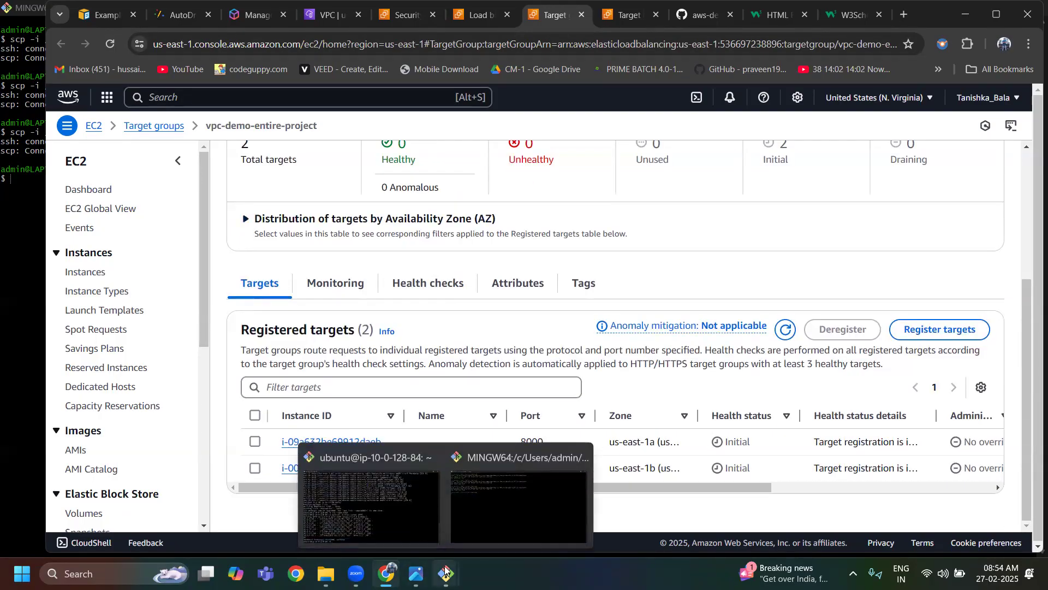
click(470, 524)
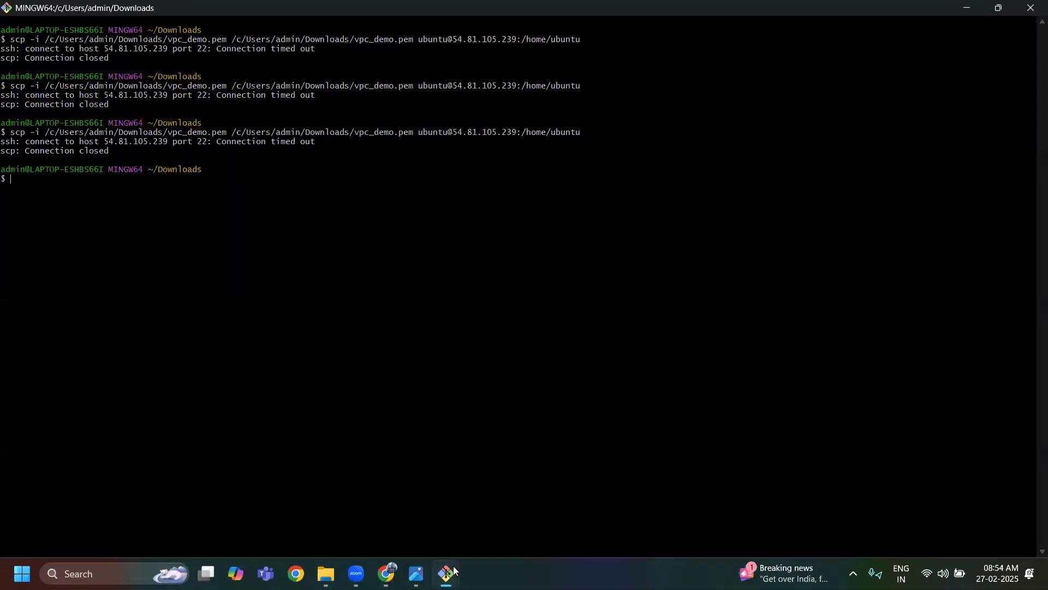
mouse_move(447, 572)
click(395, 517)
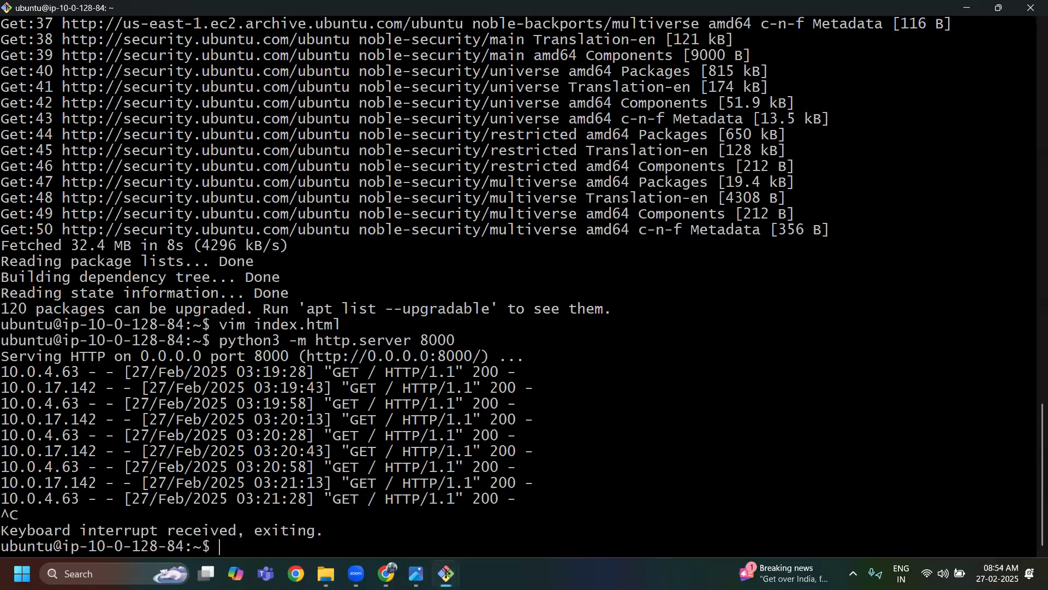
key(Up)
key(Up)
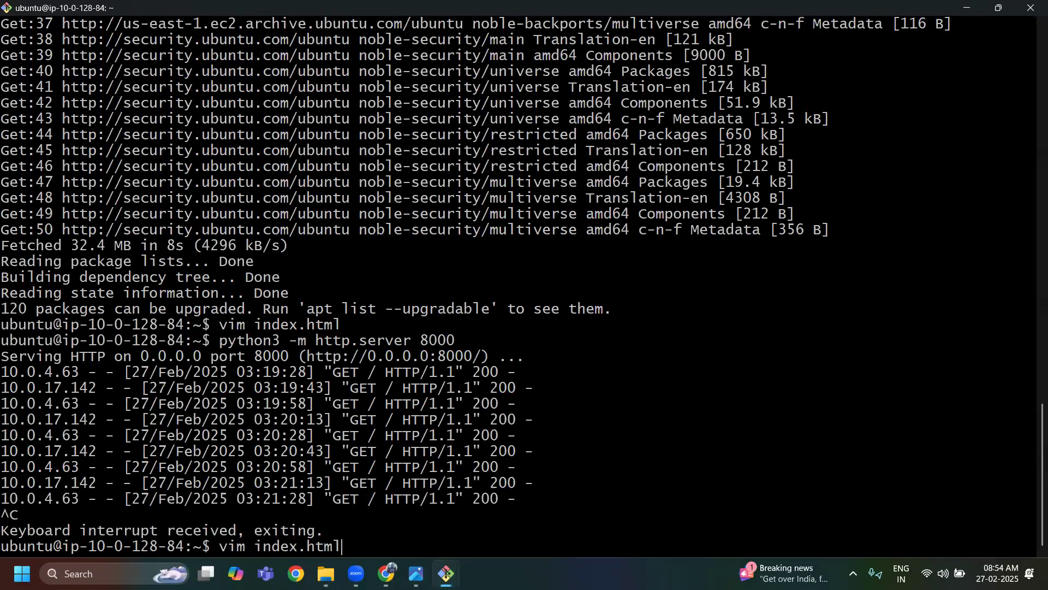
key(Down)
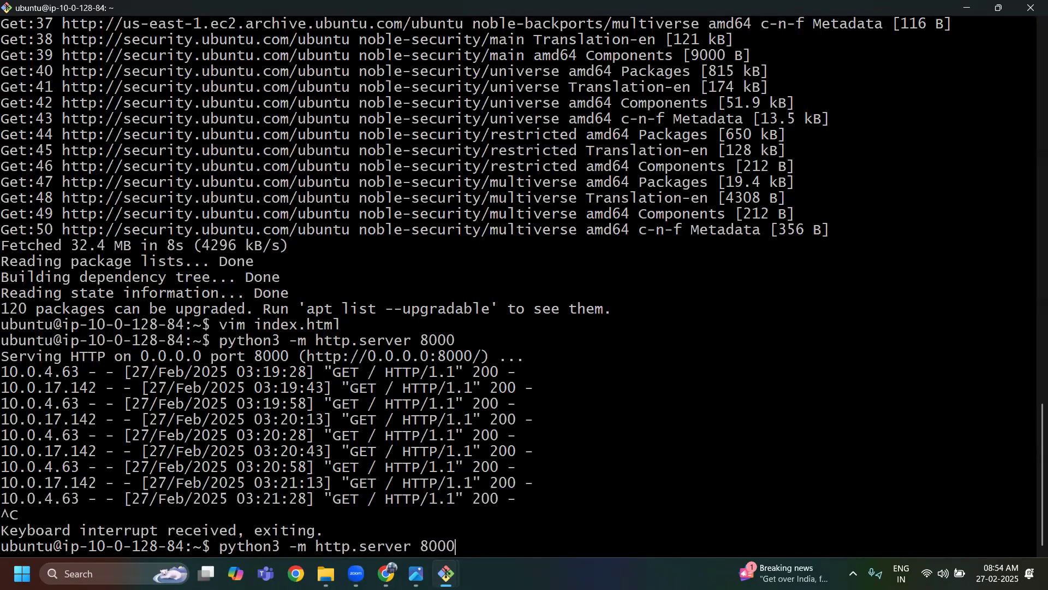
key(Return)
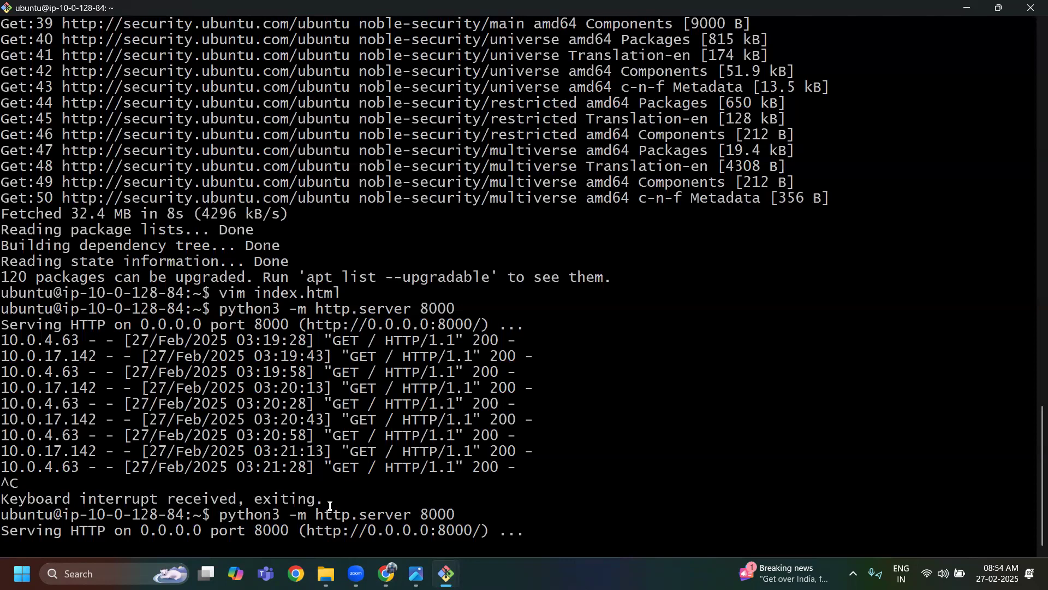
Step: Return to Chrome, reload the vpc-demo-entire-project target group and recheck its targets' health status and details with the server running
mouse_move(446, 574)
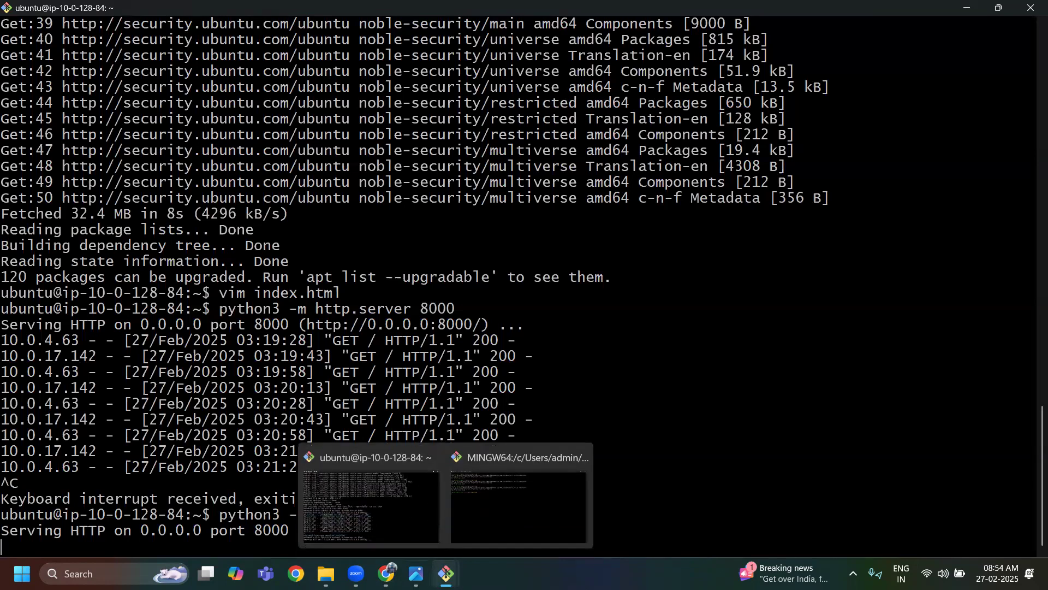
mouse_move(386, 573)
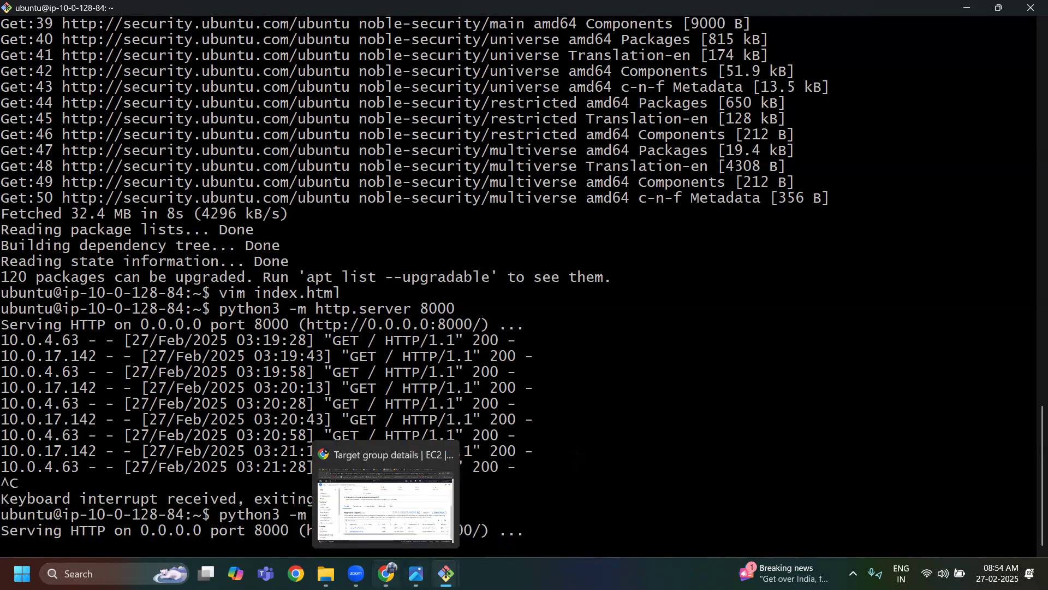
click(388, 529)
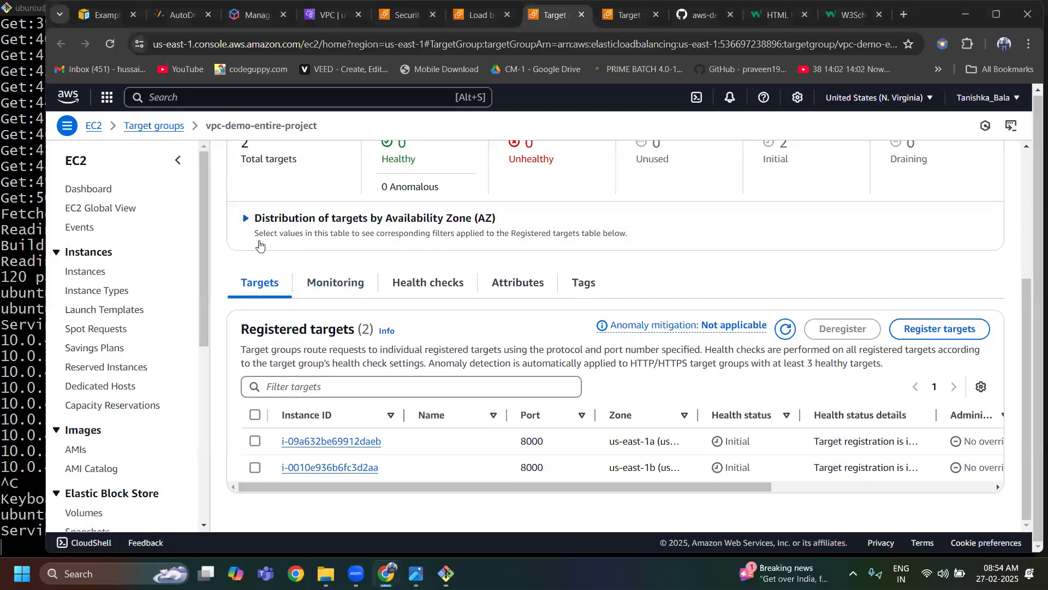
click(109, 44)
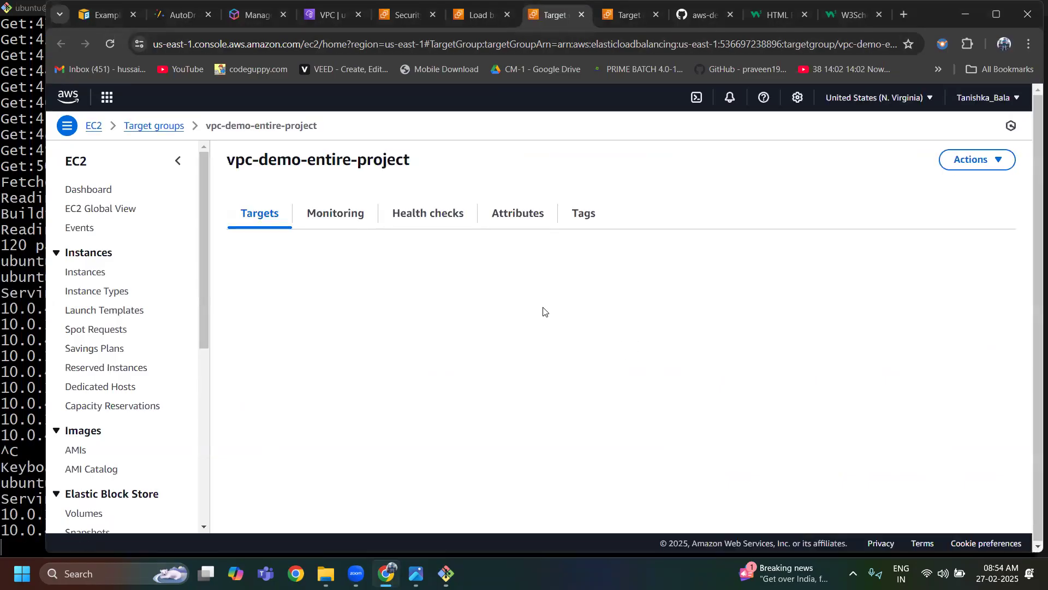
scroll(524, 328, down, 1)
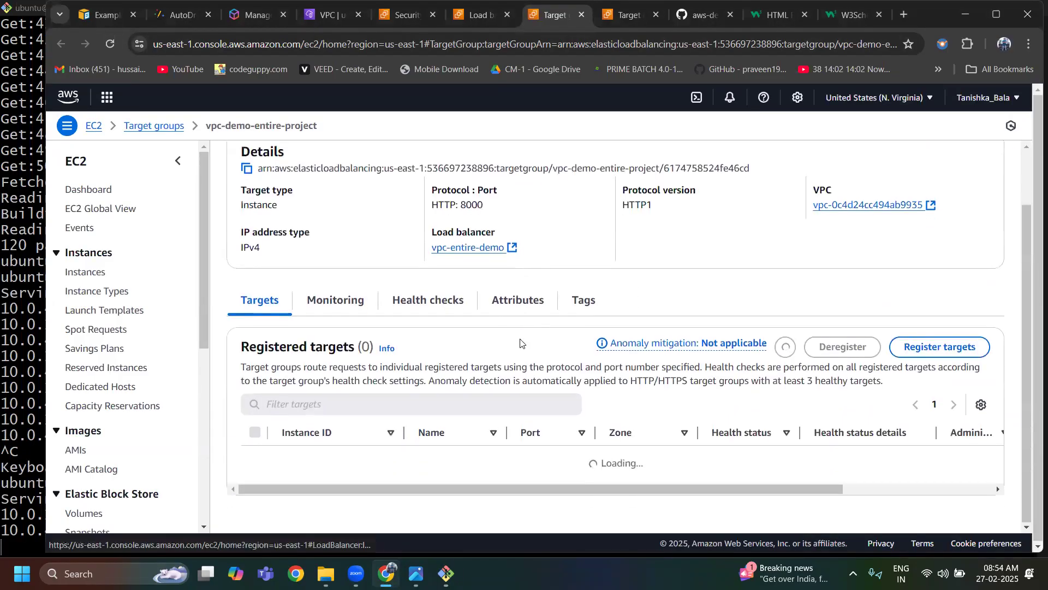
scroll(520, 342, down, 2)
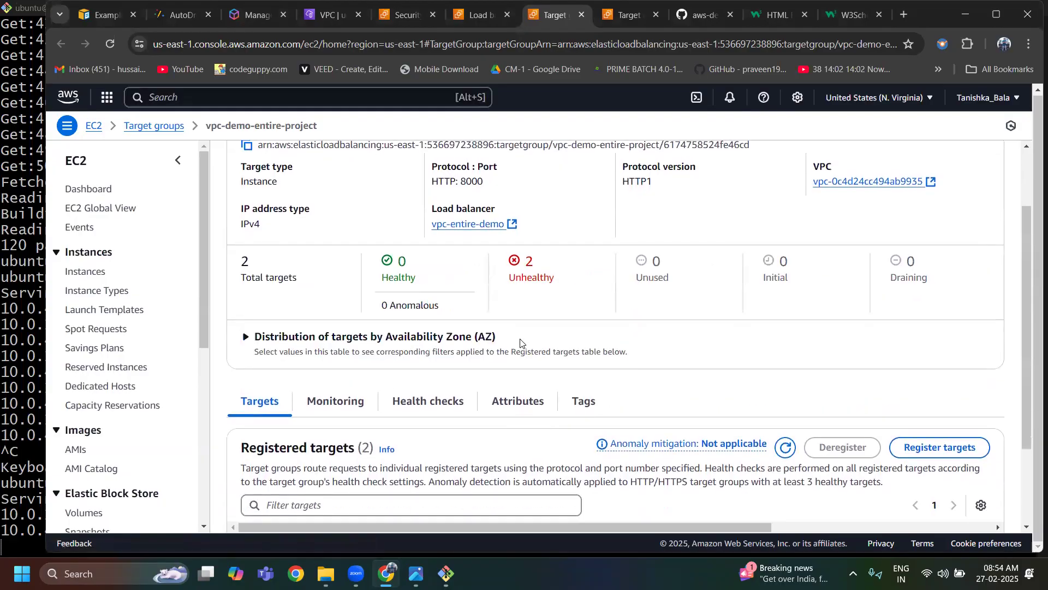
scroll(521, 342, down, 1)
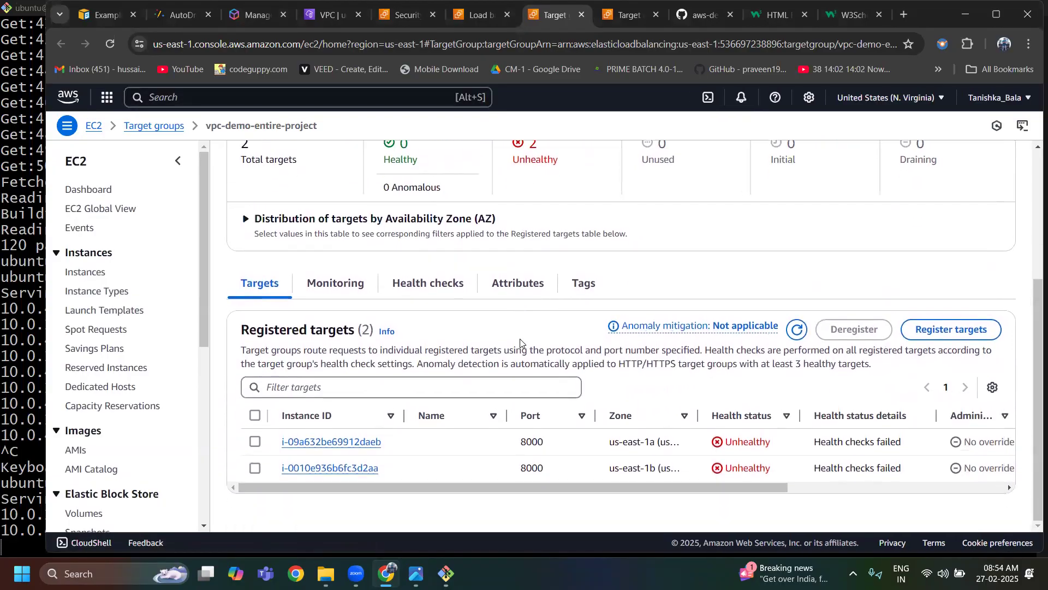
scroll(845, 352, up, 4)
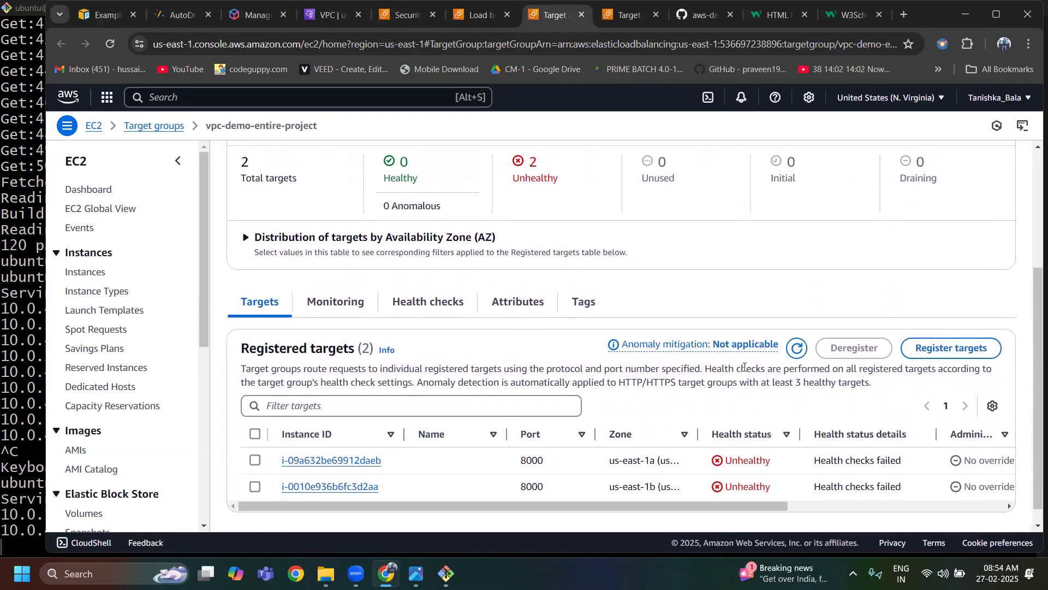
scroll(744, 371, down, 3)
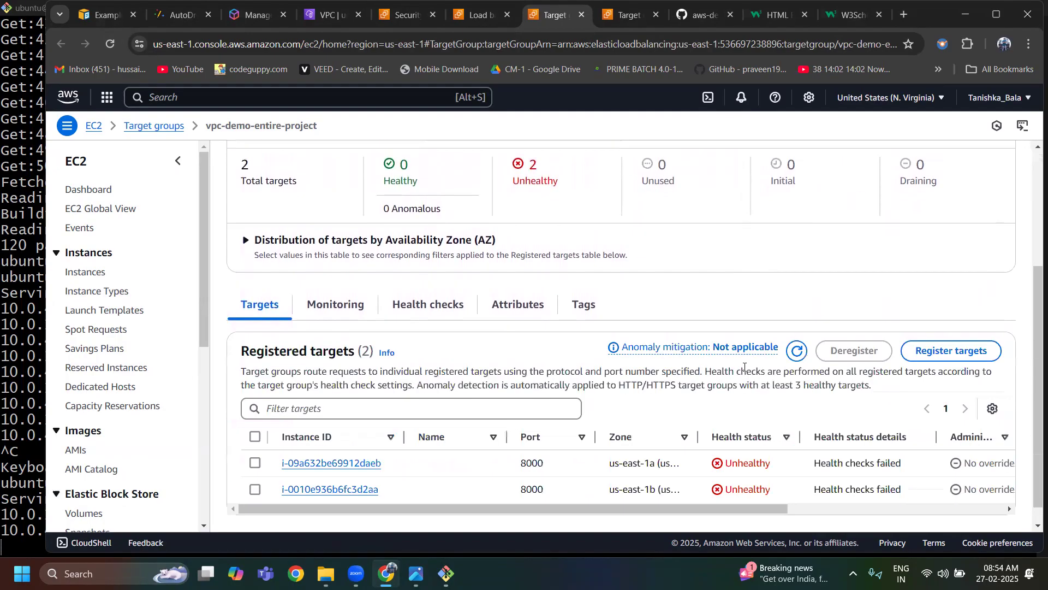
scroll(744, 367, up, 3)
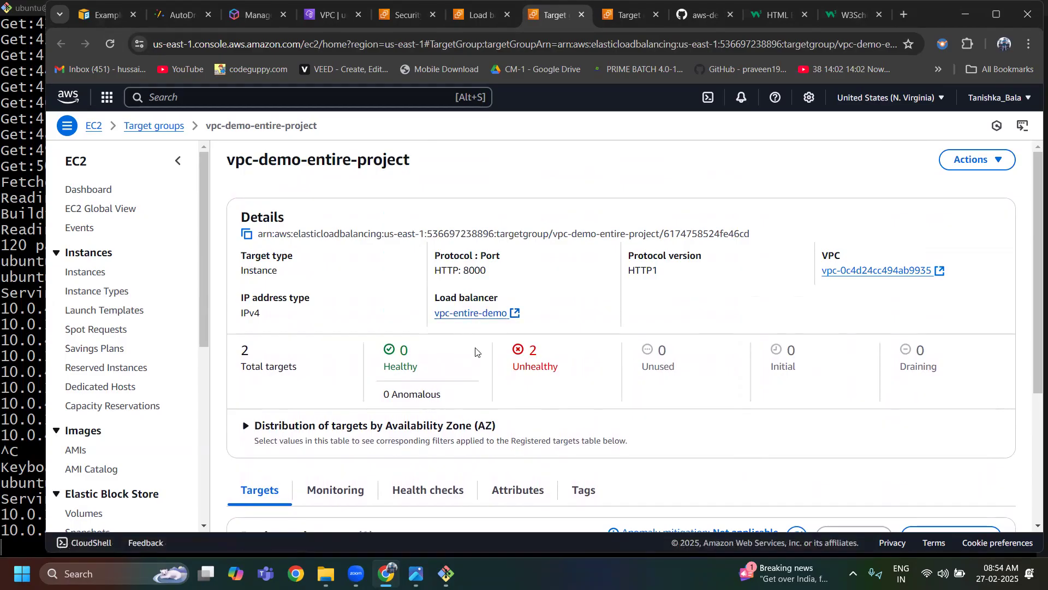
scroll(475, 351, down, 3)
scroll(492, 327, up, 3)
Step: Inspect the HTTP:80 listener's rules on the vpc-entire-demo load balancer and glance over the security group and target group pages
click(478, 16)
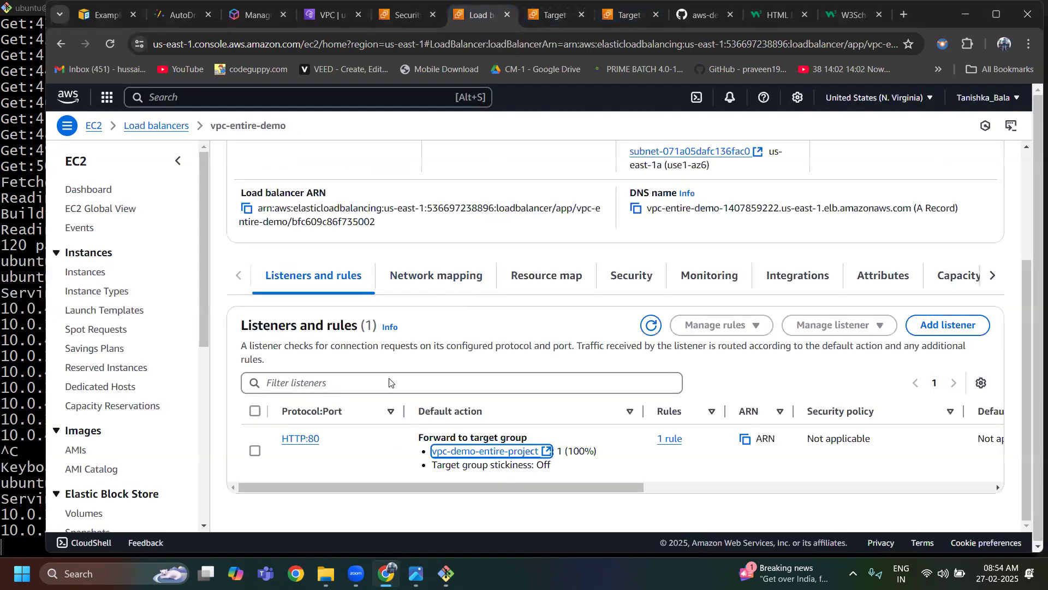
click(291, 440)
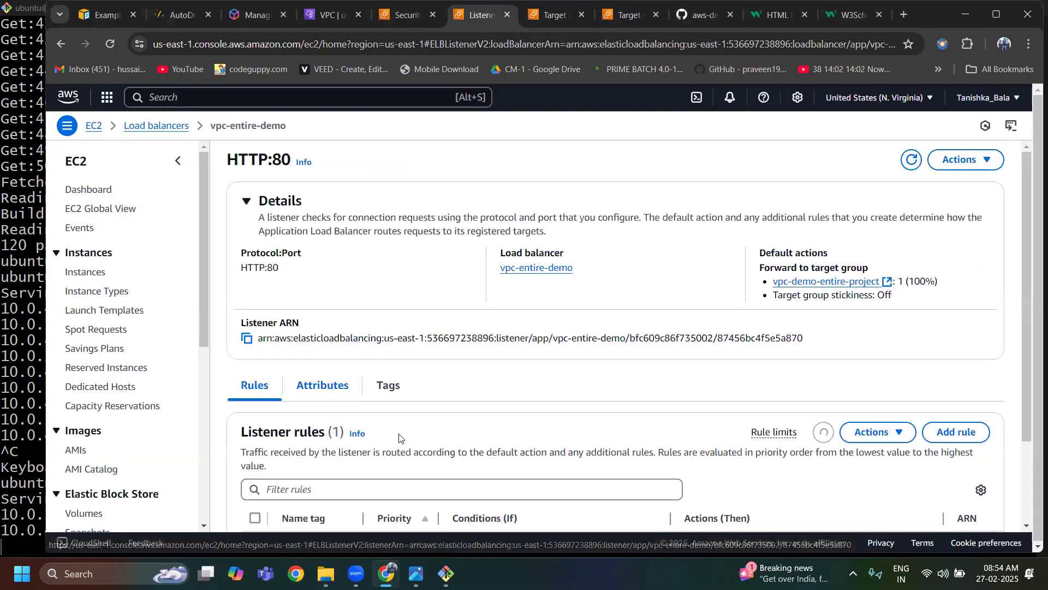
scroll(466, 423, down, 2)
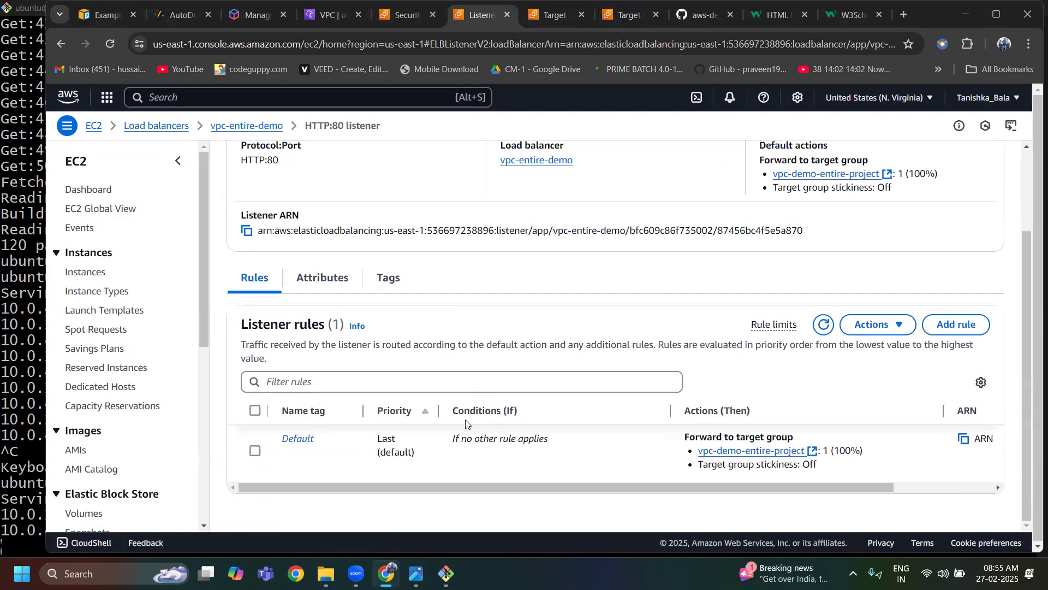
scroll(466, 423, up, 2)
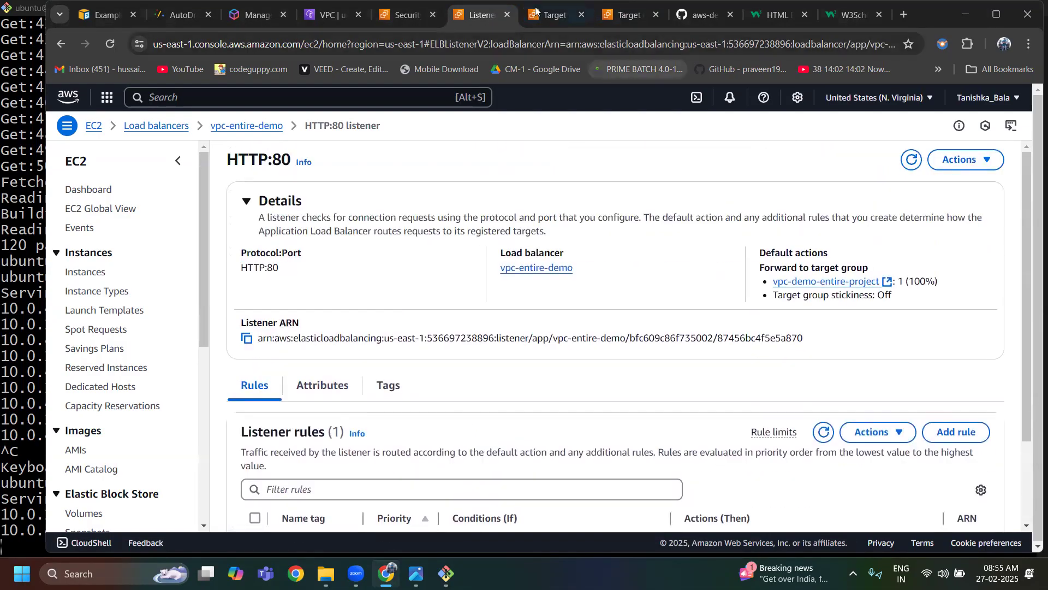
key(ctrl+shift+Tab)
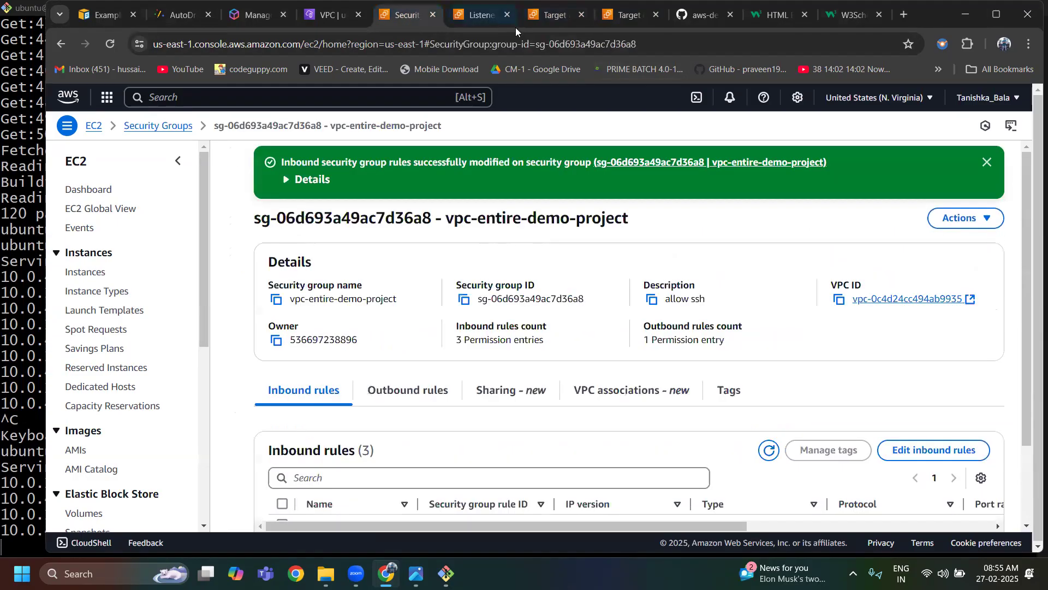
click(552, 15)
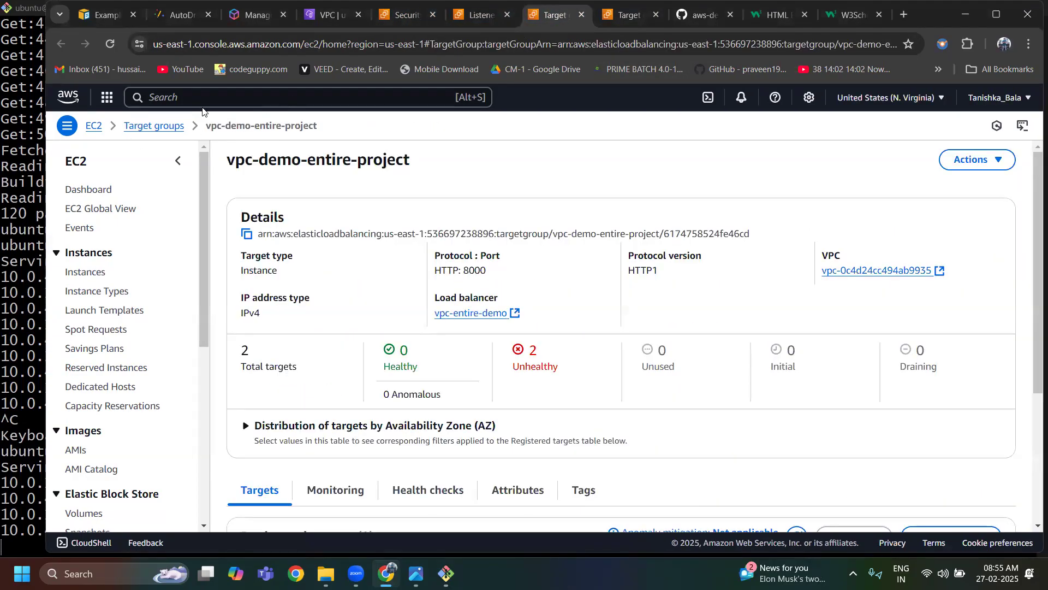
Step: Copy the vpc-entire-demo load balancer's DNS name, open it in a new browser tab, and load the page again
click(474, 16)
click(252, 130)
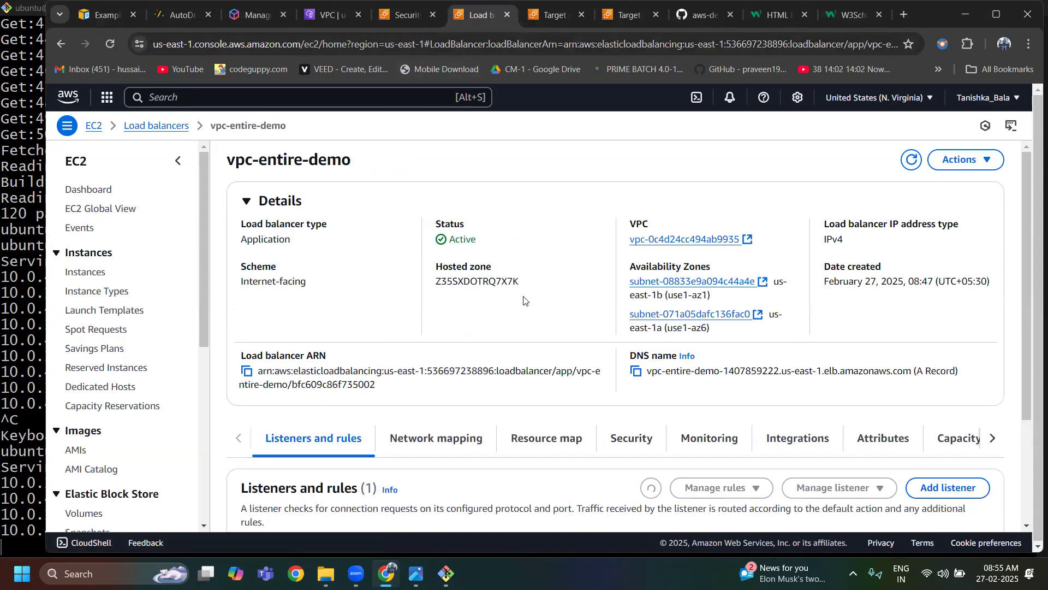
click(637, 372)
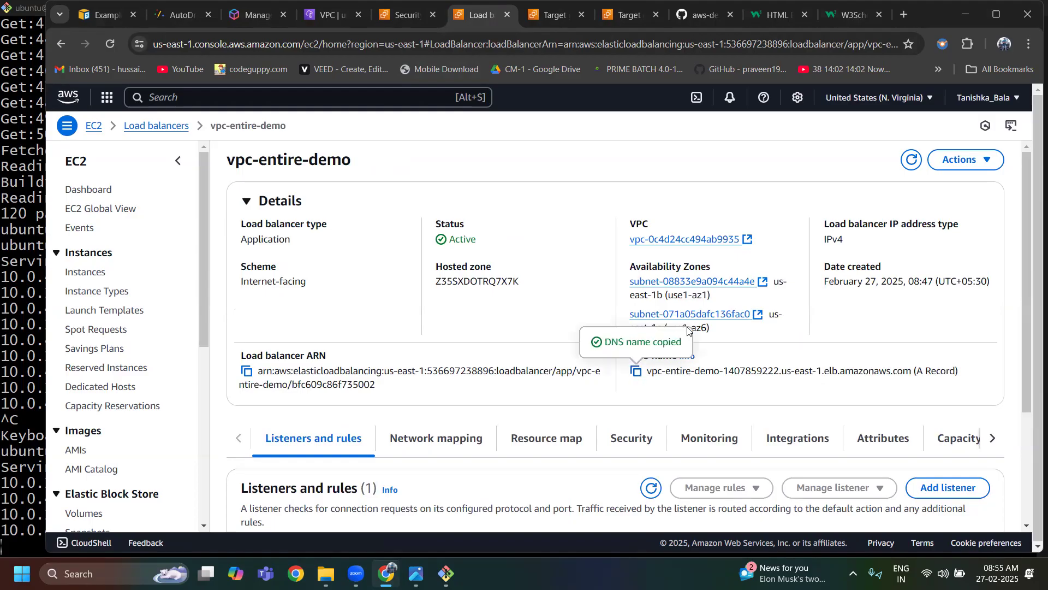
click(904, 15)
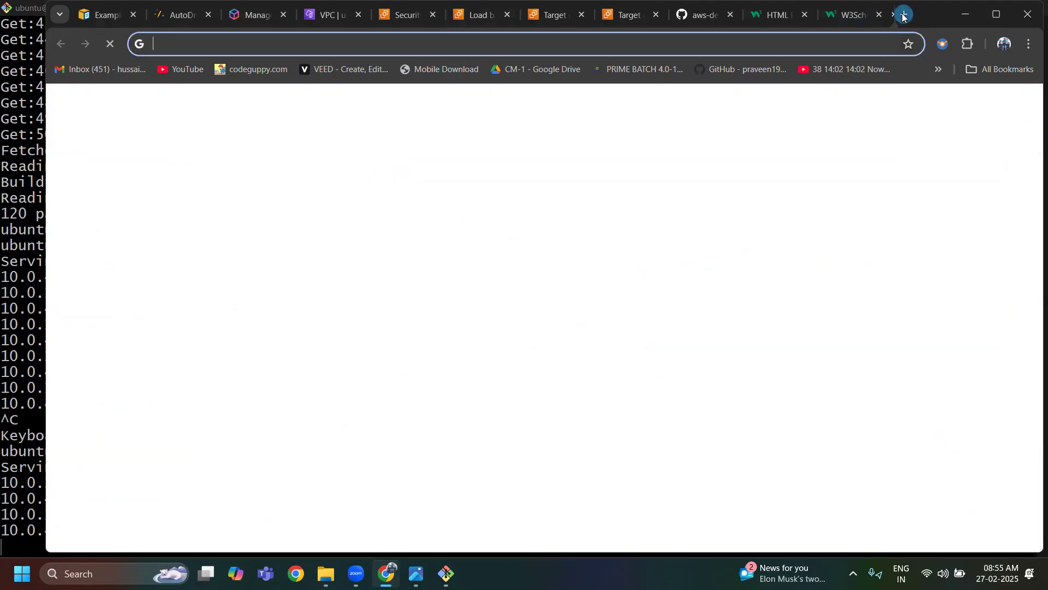
key(ctrl+v)
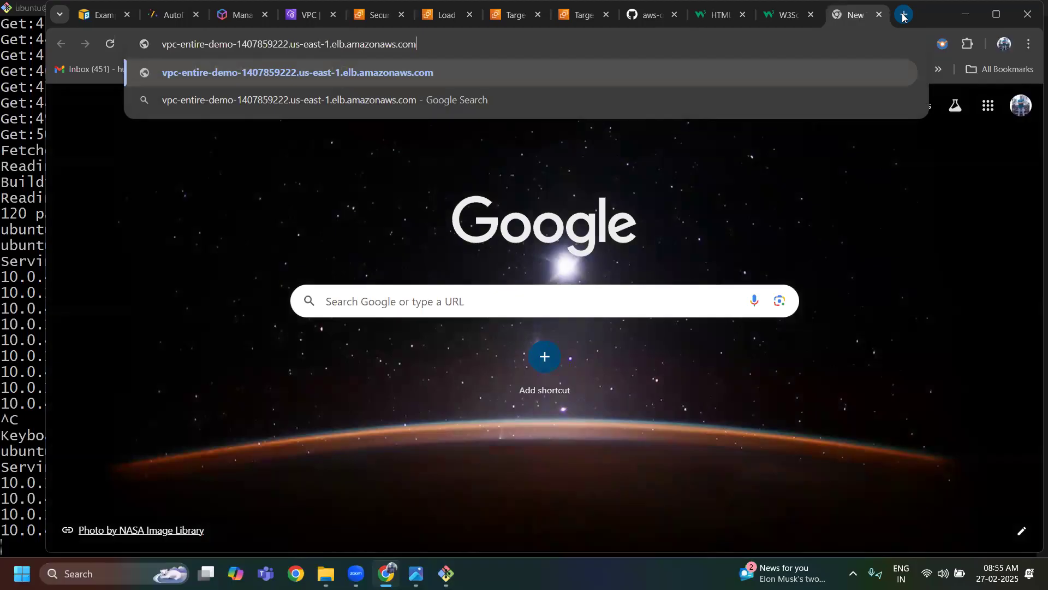
key(Return)
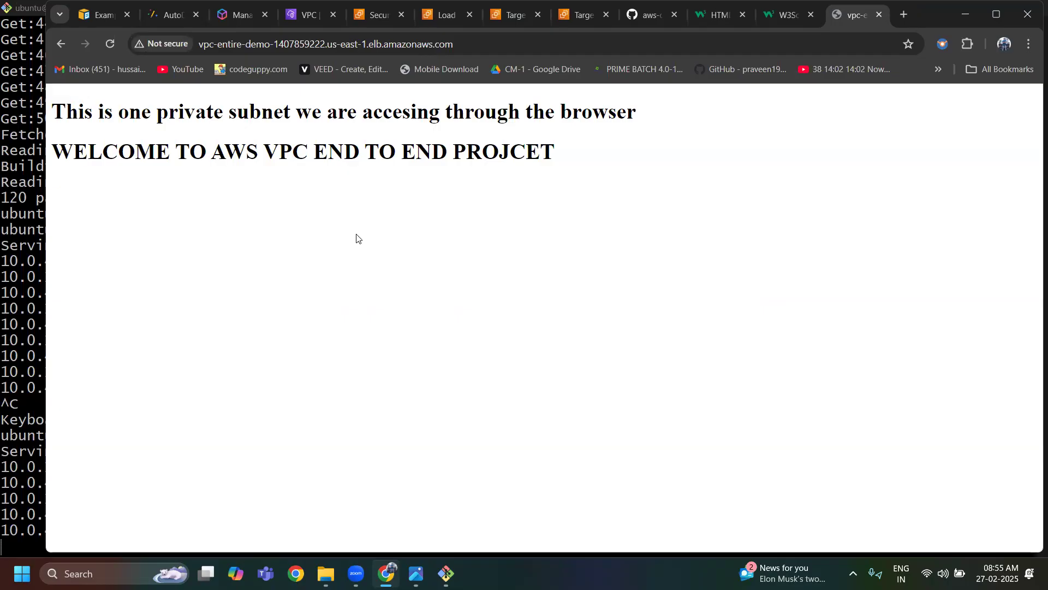
click(474, 50)
key(Return)
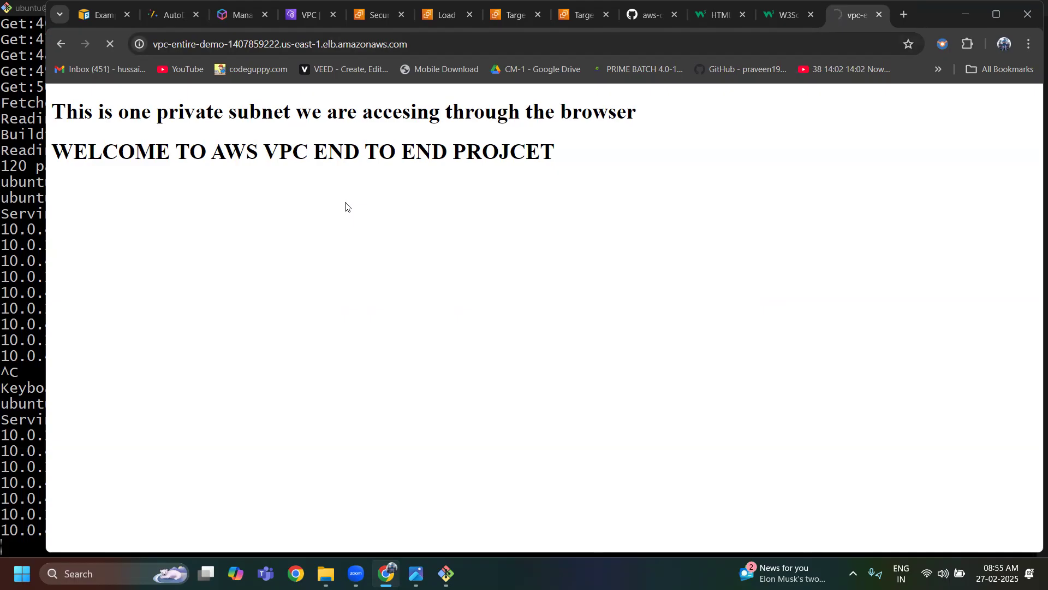
Step: Switch to the ubuntu@ip-10-0-128-84 terminal, stop the running HTTP server, and enter a root shell with sudo su
mouse_move(392, 572)
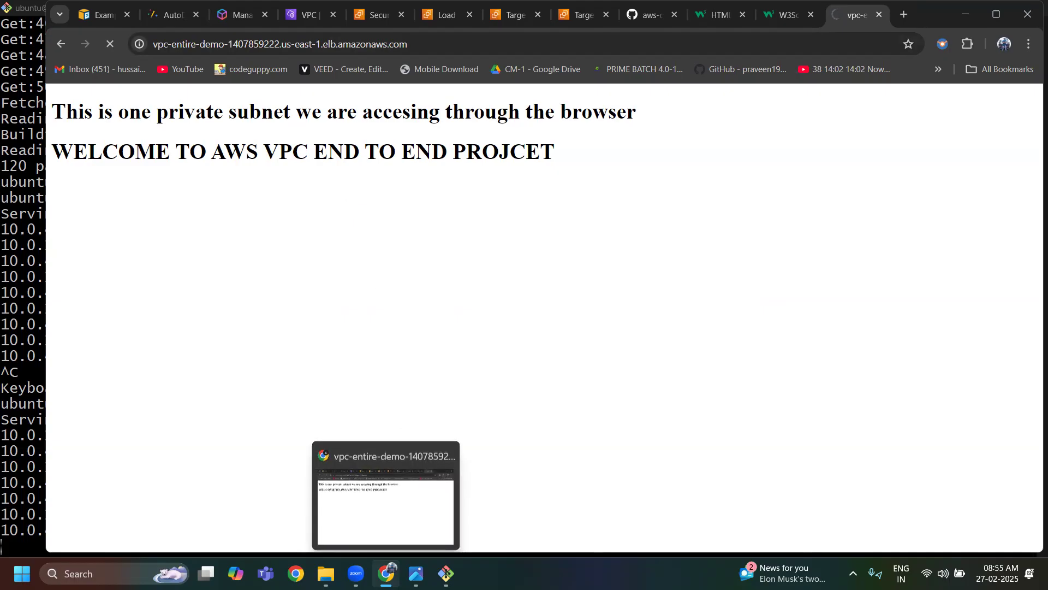
mouse_move(446, 573)
click(392, 524)
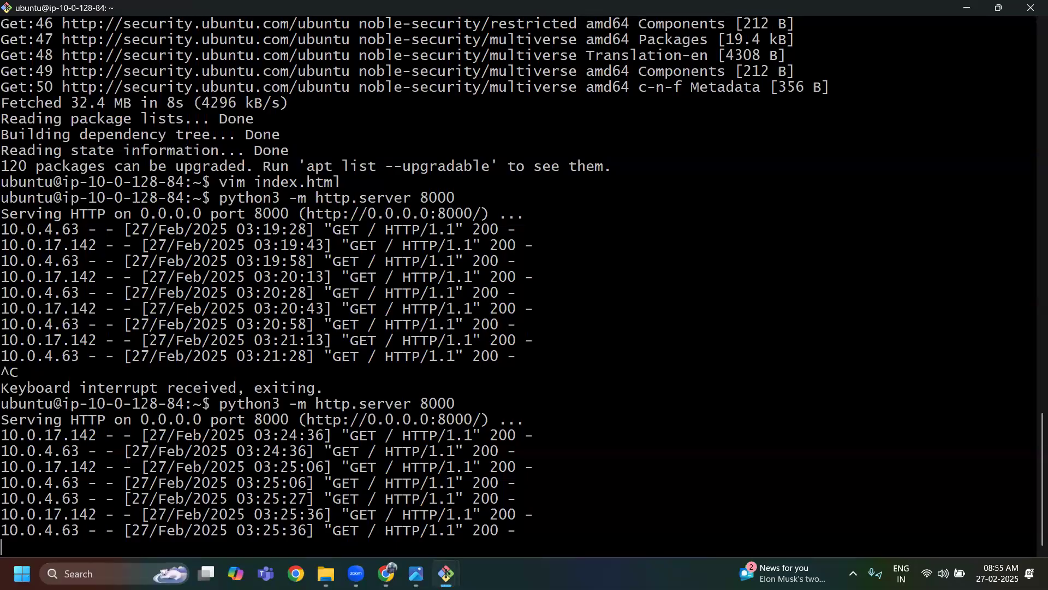
key(ctrl+c)
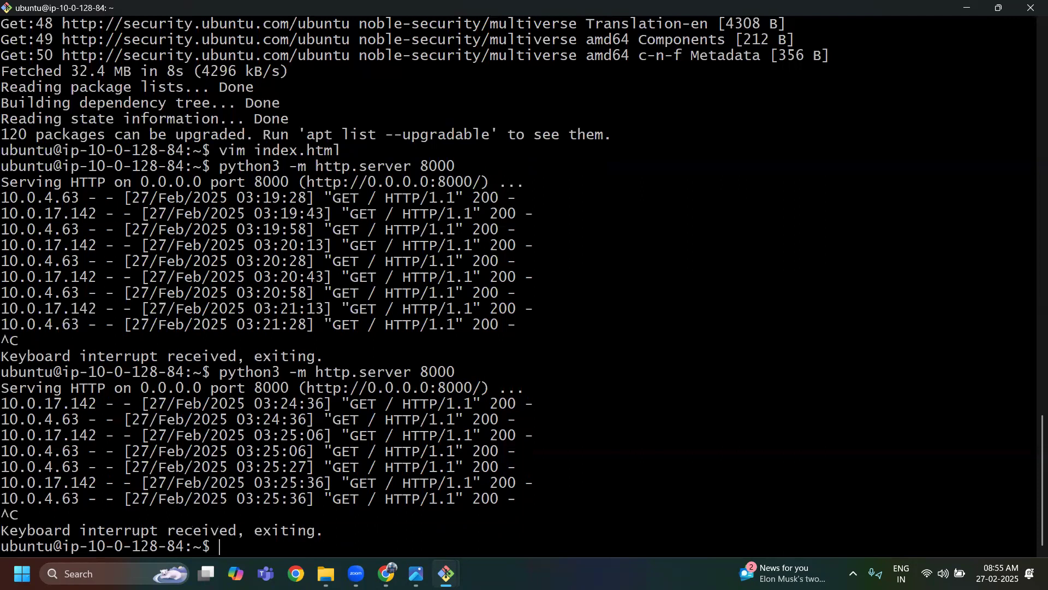
text(sudo su)
key(Return)
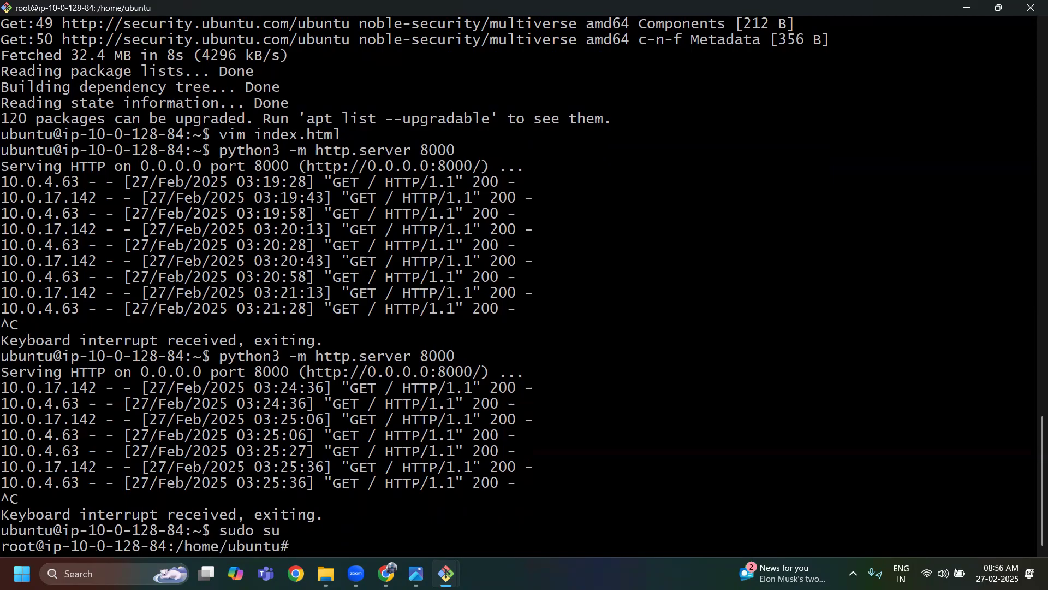
Step: Move the root shell up to the /home directory and close the ip-10-0-128-84 terminal window, ending its running SSH session
key(ctrl+c)
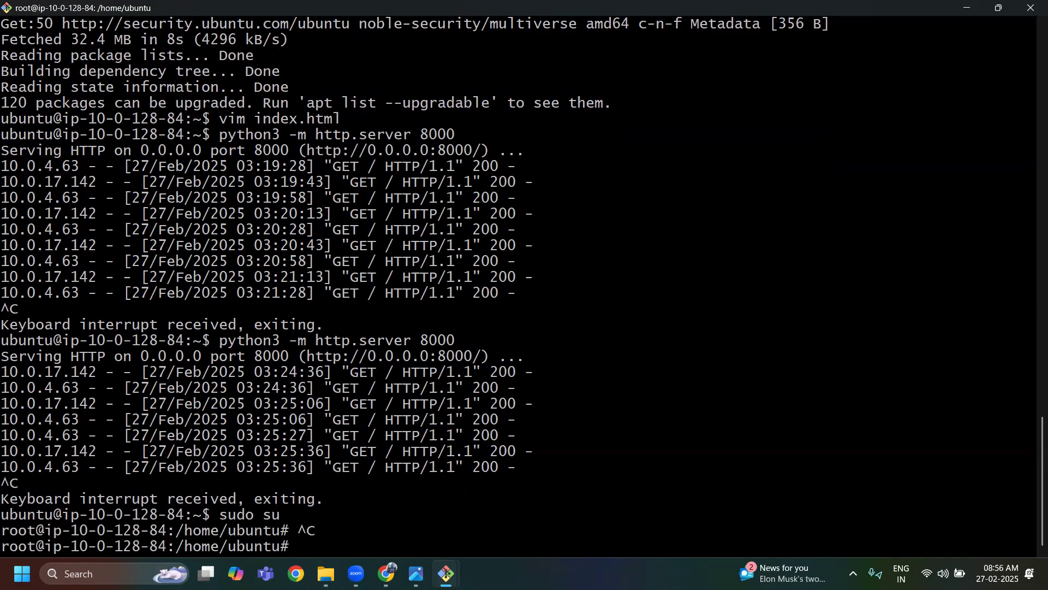
key(ctrl+c)
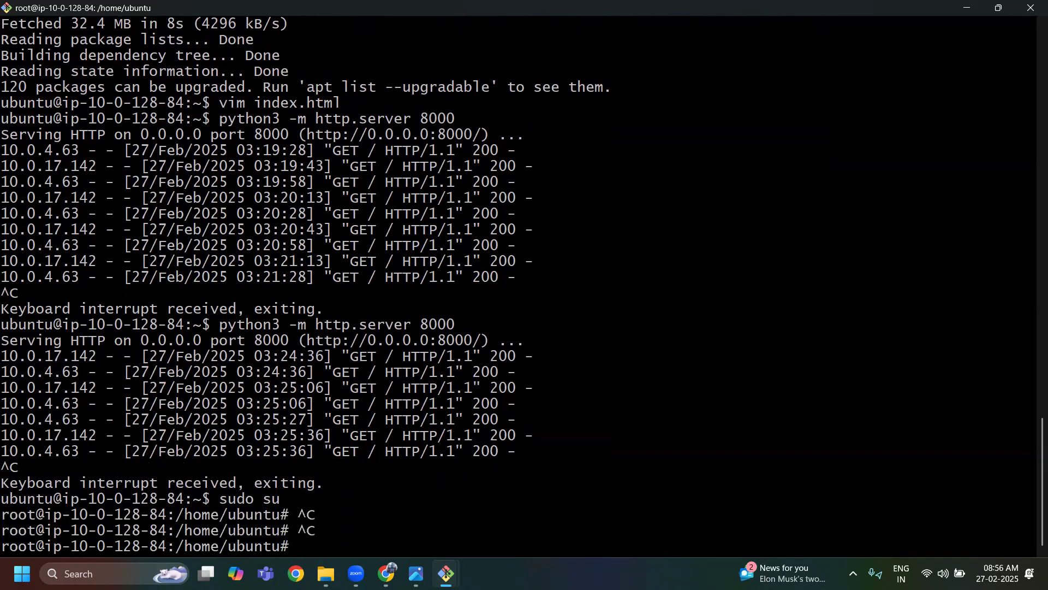
text(cd ..)
key(Return)
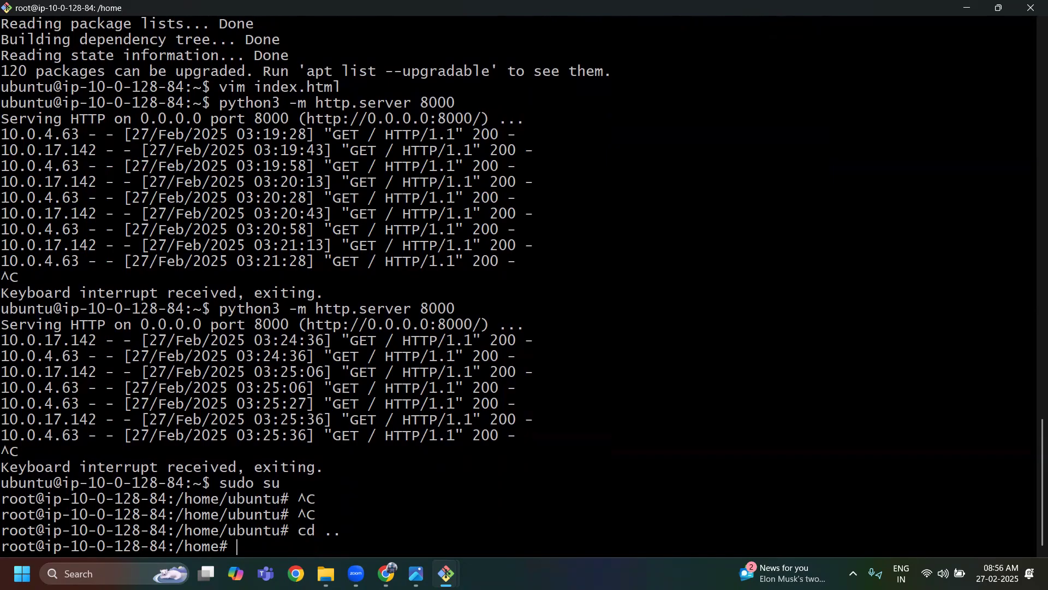
key(Up)
click(1032, 9)
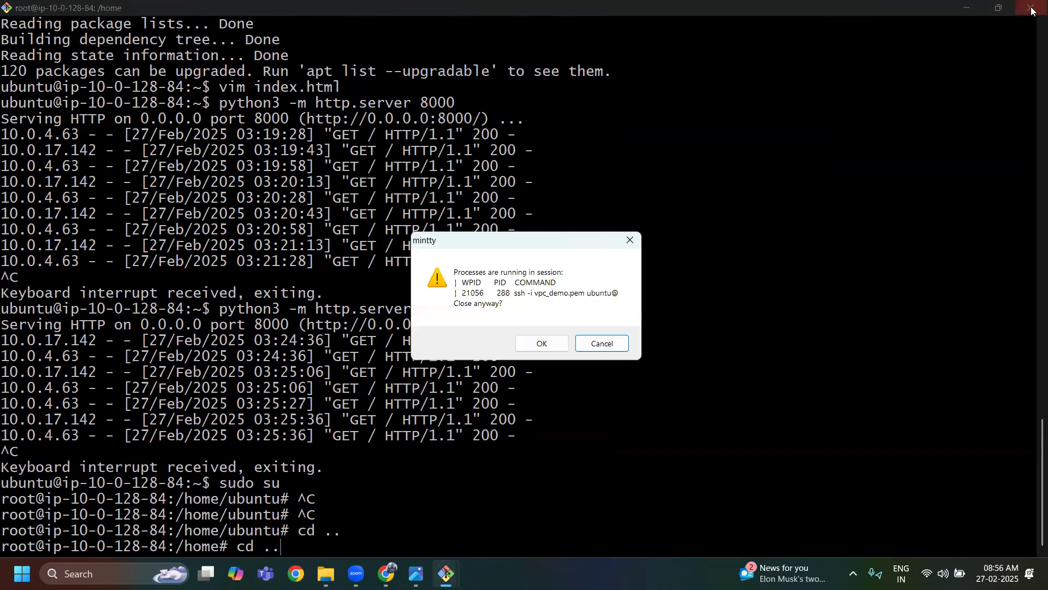
click(539, 344)
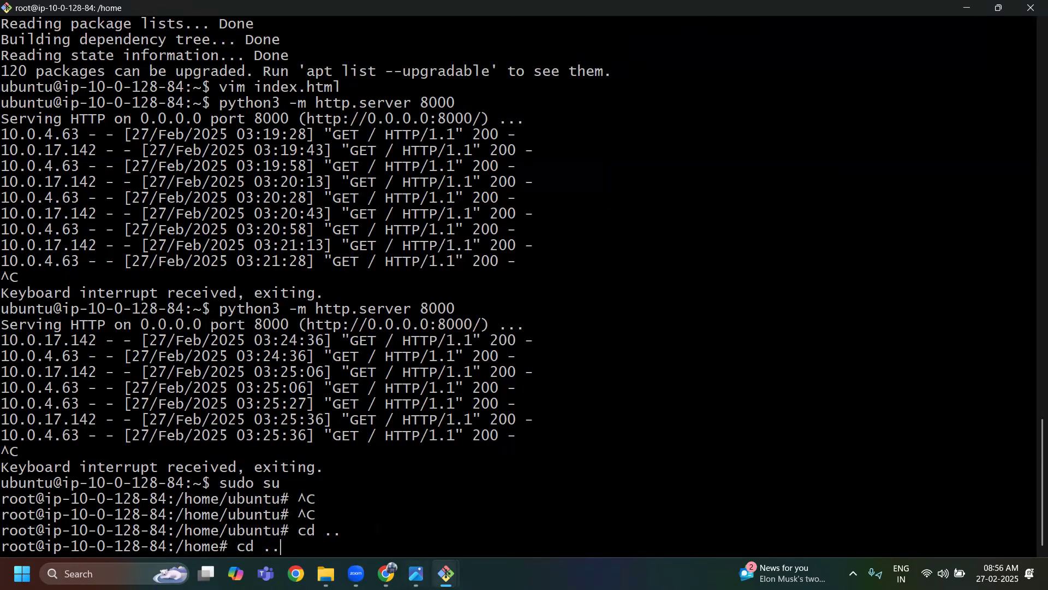
click(446, 573)
mouse_move(445, 573)
click(445, 528)
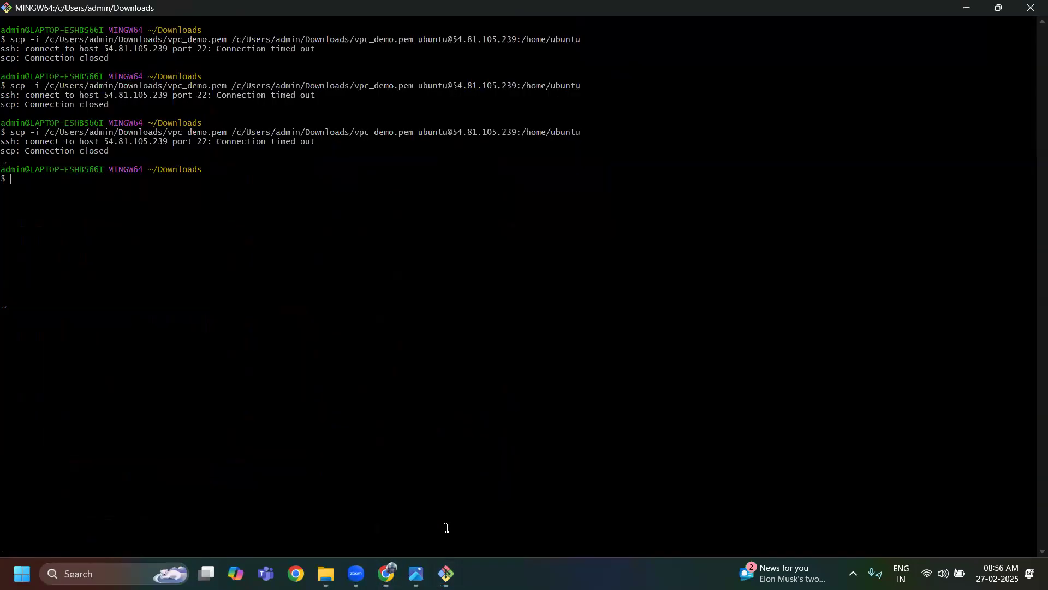
key(Up)
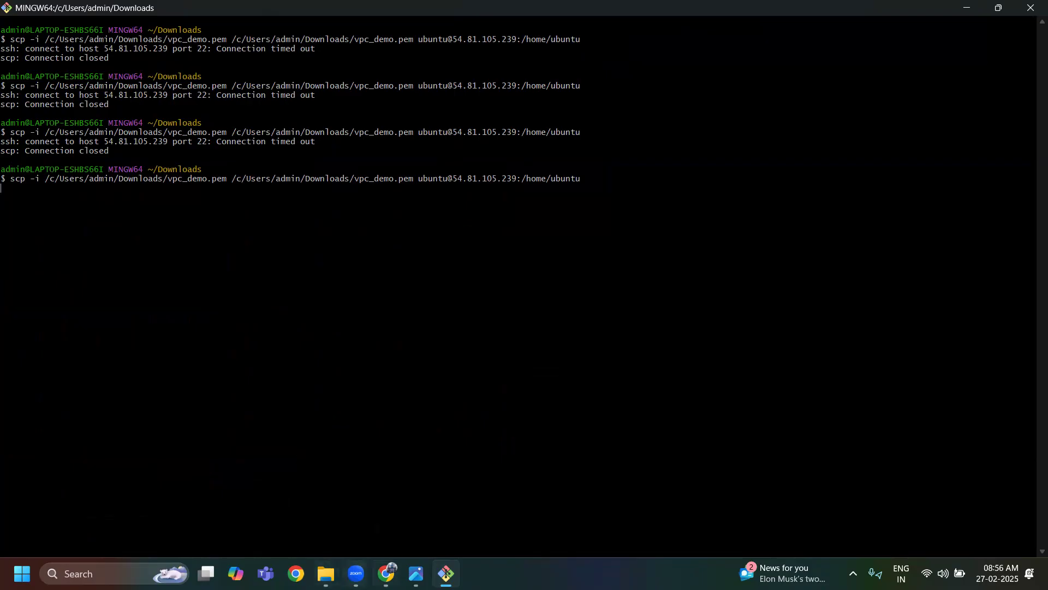
Step: Switch to Chrome, open the details of EC2 instance i-0010e936b6fc3d2aa from the instances list, and copy its private IPv4 address
mouse_move(386, 573)
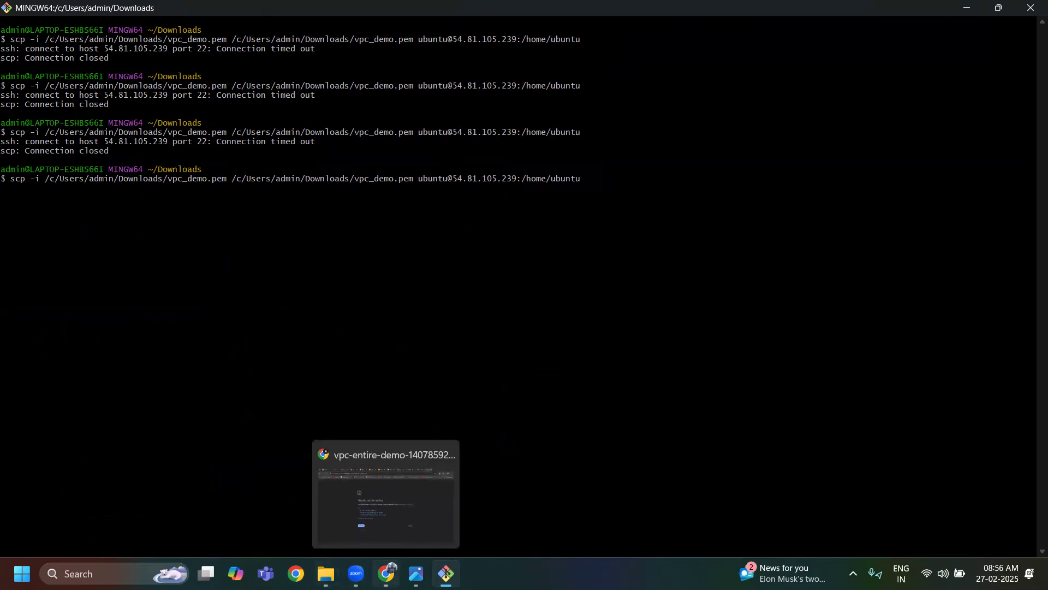
click(382, 514)
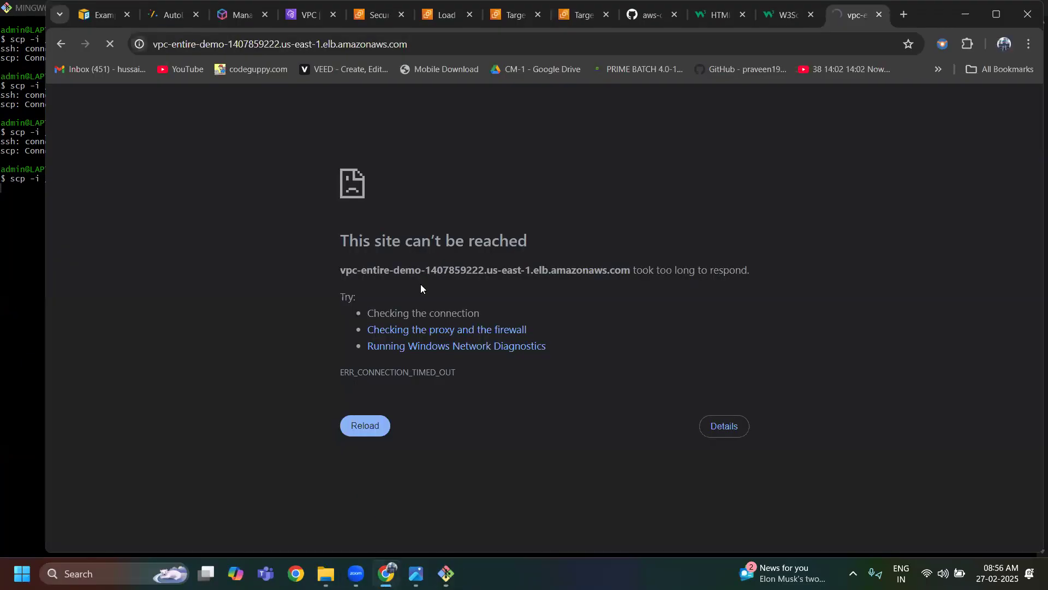
click(363, 17)
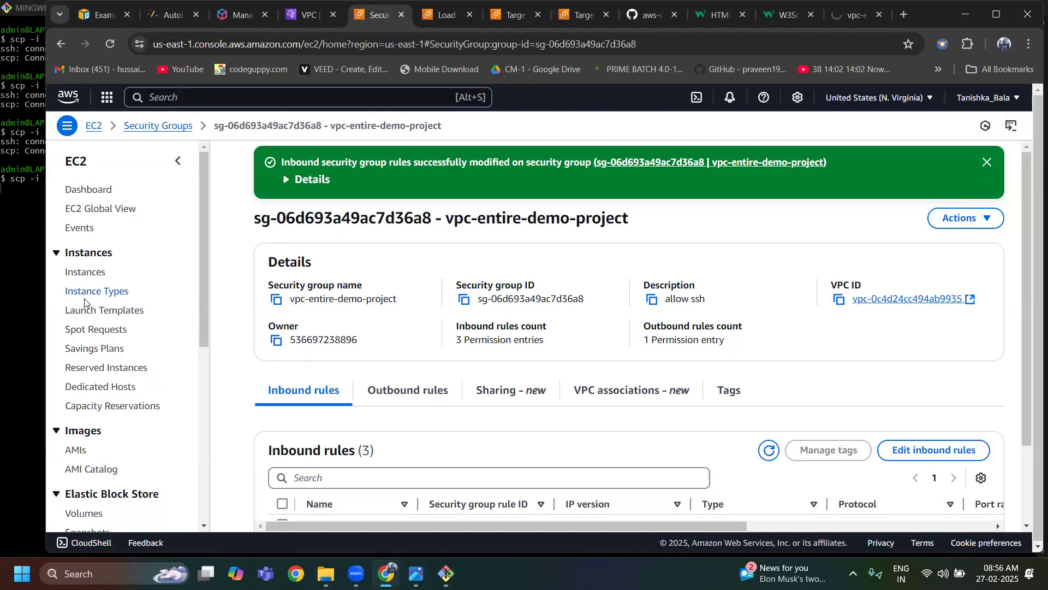
click(97, 273)
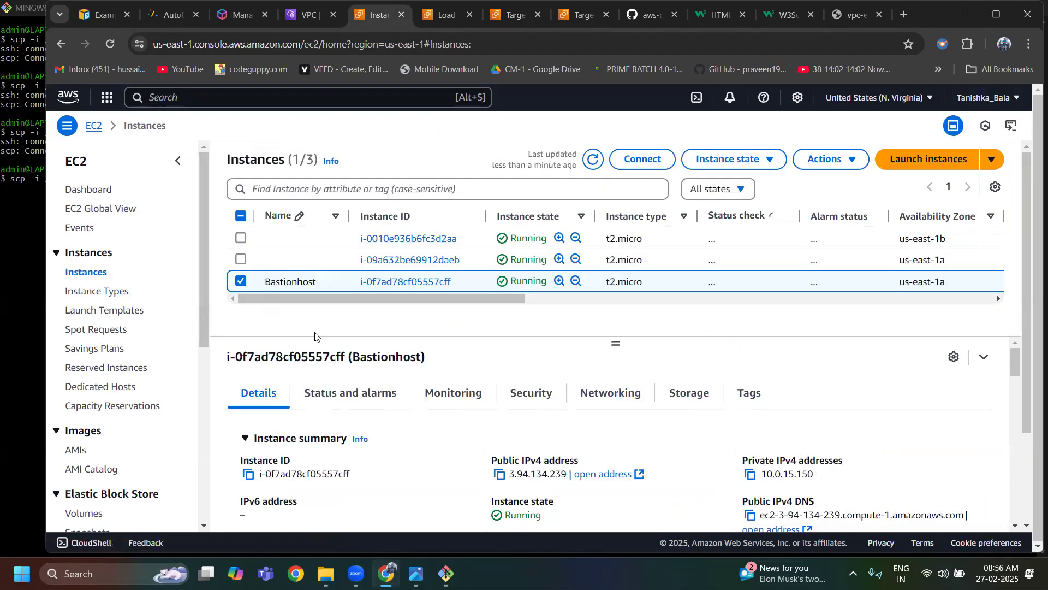
click(384, 240)
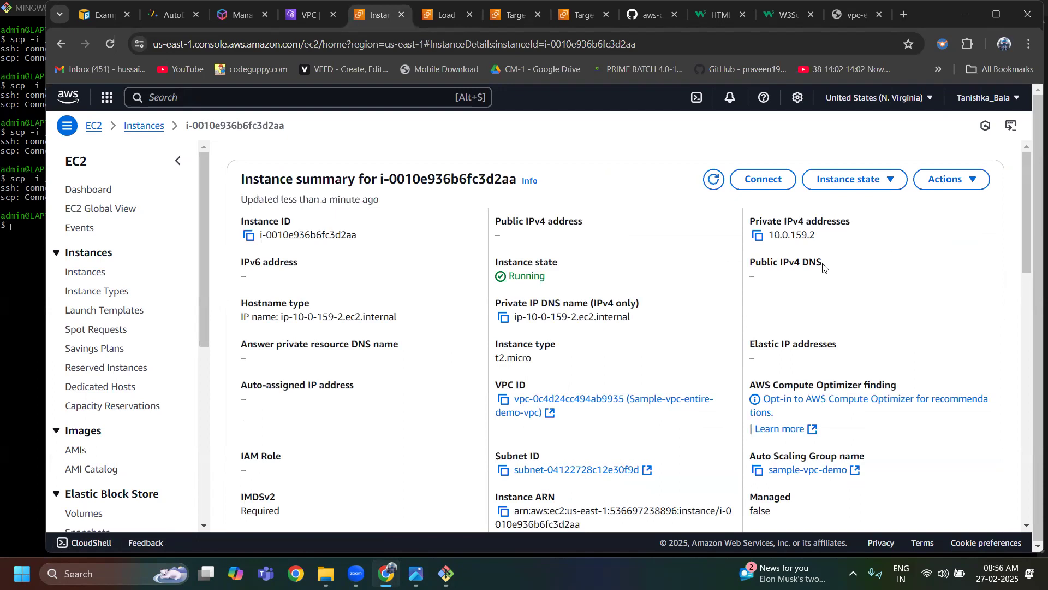
click(758, 236)
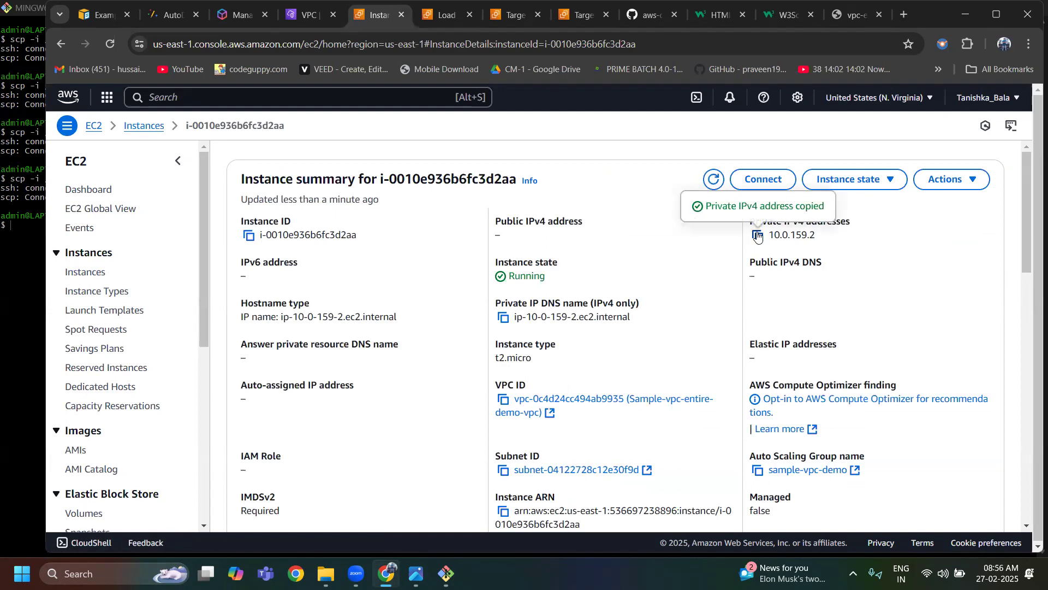
click(445, 572)
text(ssh)
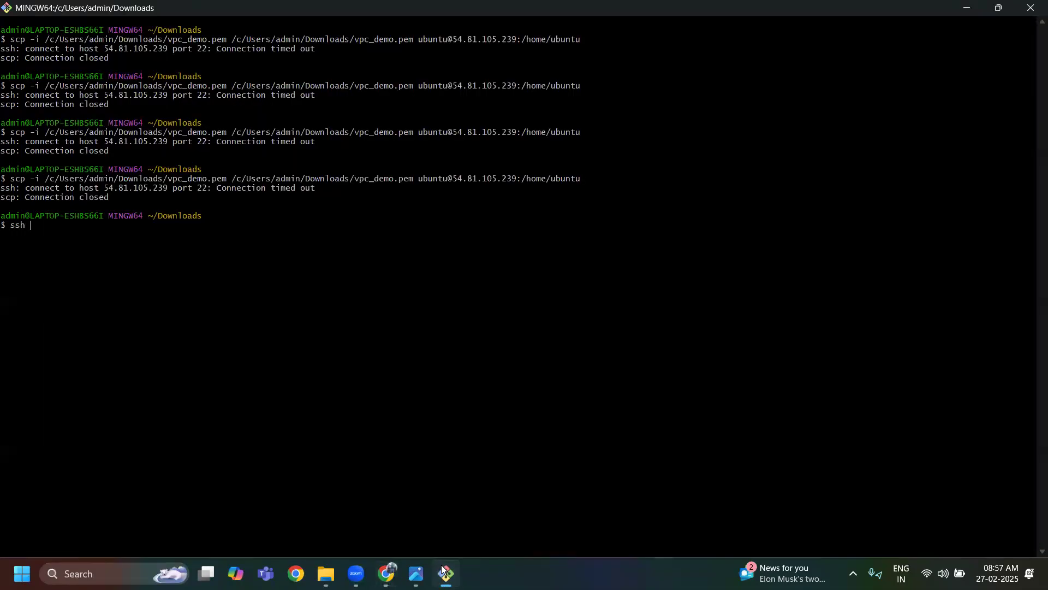
key(BackSpace)
key(BackSpace)
key(BackSpace)
key(Up)
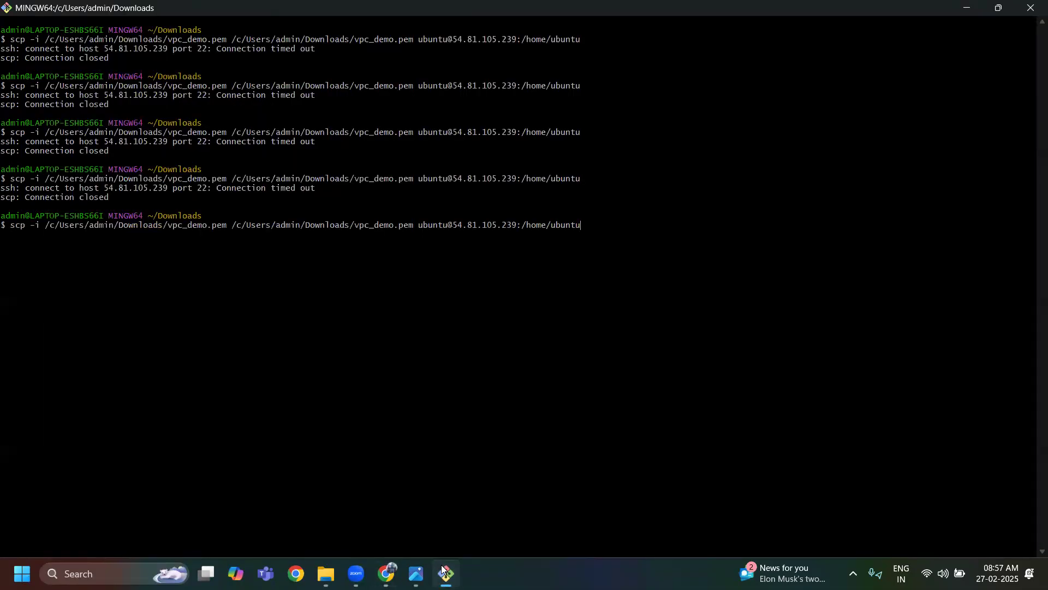
key(BackSpace)
key(BackSpace)
key(BackSpace)
key(BackSpace)
key(BackSpace)
key(BackSpace)
key(BackSpace)
key(BackSpace)
key(BackSpace)
key(BackSpace)
key(BackSpace)
key(BackSpace)
key(BackSpace)
key(BackSpace)
key(BackSpace)
key(BackSpace)
key(BackSpace)
key(BackSpace)
key(BackSpace)
key(BackSpace)
key(BackSpace)
key(BackSpace)
key(BackSpace)
key(BackSpace)
key(BackSpace)
key(BackSpace)
key(BackSpace)
key(BackSpace)
key(BackSpace)
key(BackSpace)
key(BackSpace)
key(BackSpace)
key(BackSpace)
key(BackSpace)
key(BackSpace)
key(BackSpace)
key(BackSpace)
key(BackSpace)
key(BackSpace)
key(BackSpace)
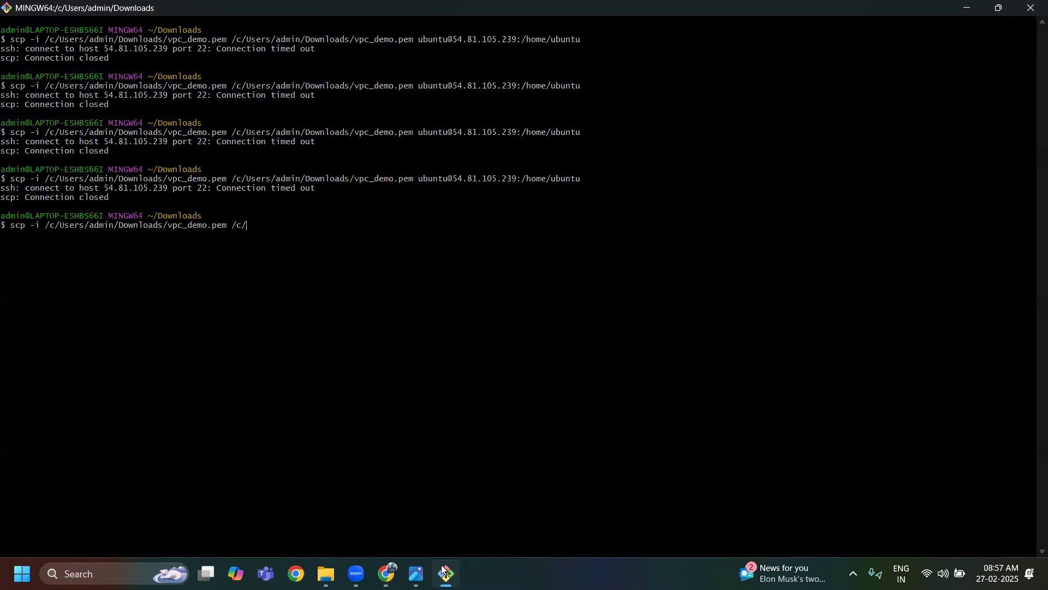
key(BackSpace)
key(BackSpace)
key(BackSpace)
key(BackSpace)
key(BackSpace)
key(BackSpace)
key(BackSpace)
key(BackSpace)
key(BackSpace)
key(BackSpace)
key(BackSpace)
key(BackSpace)
key(BackSpace)
key(BackSpace)
key(BackSpace)
key(BackSpace)
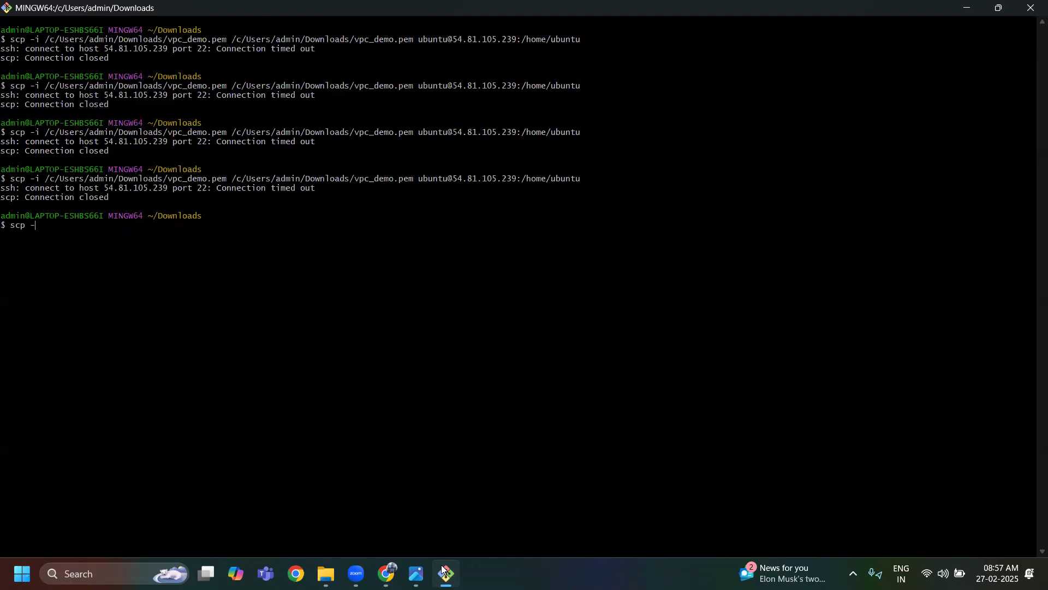
text(sh -i vpc_demo.p)
key(Tab)
text(ubuntu@54.81.10)
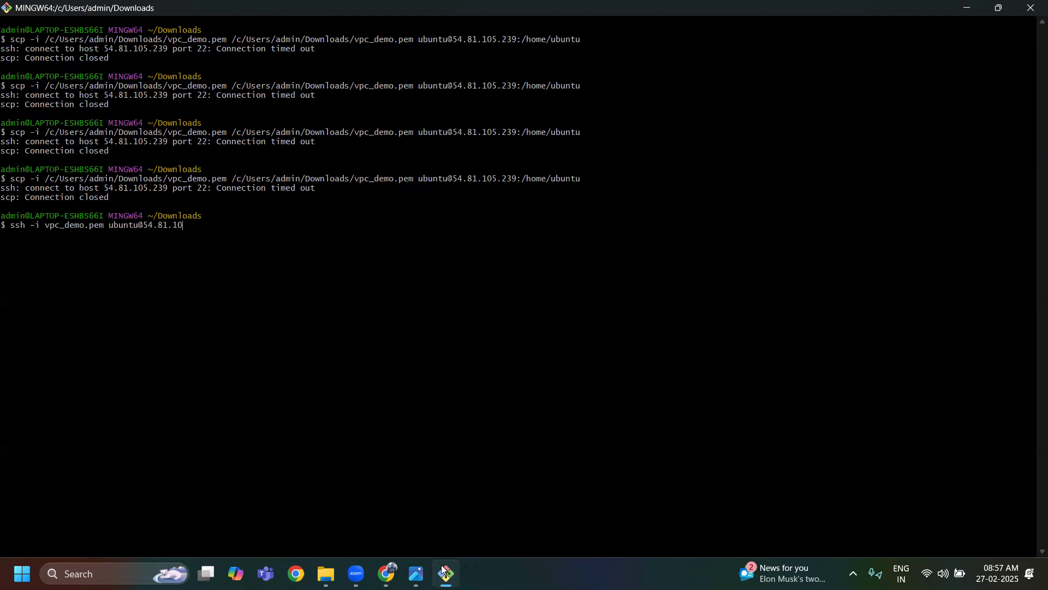
text(5.239)
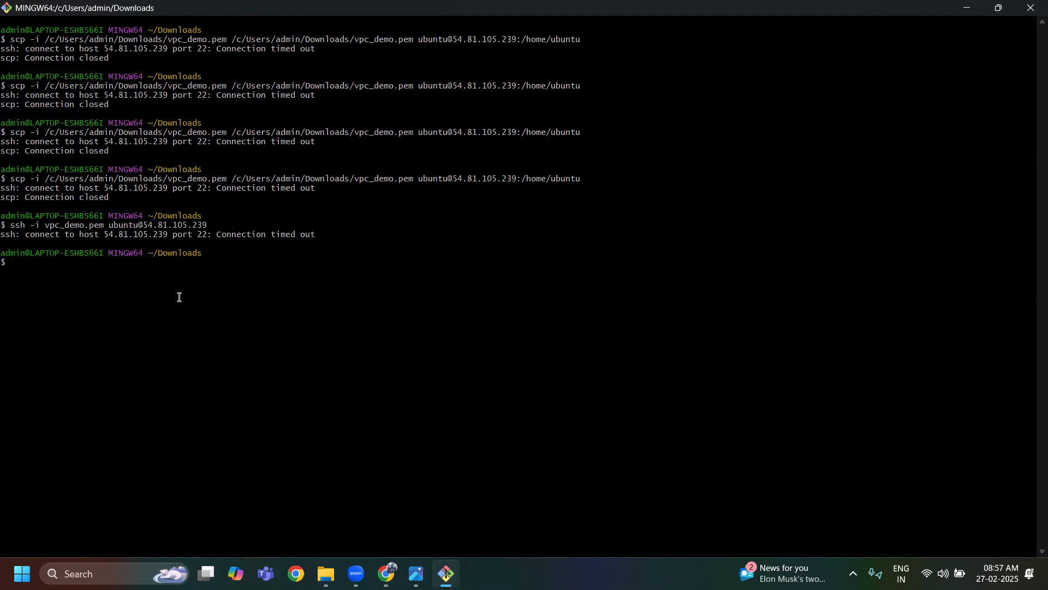
key(Up)
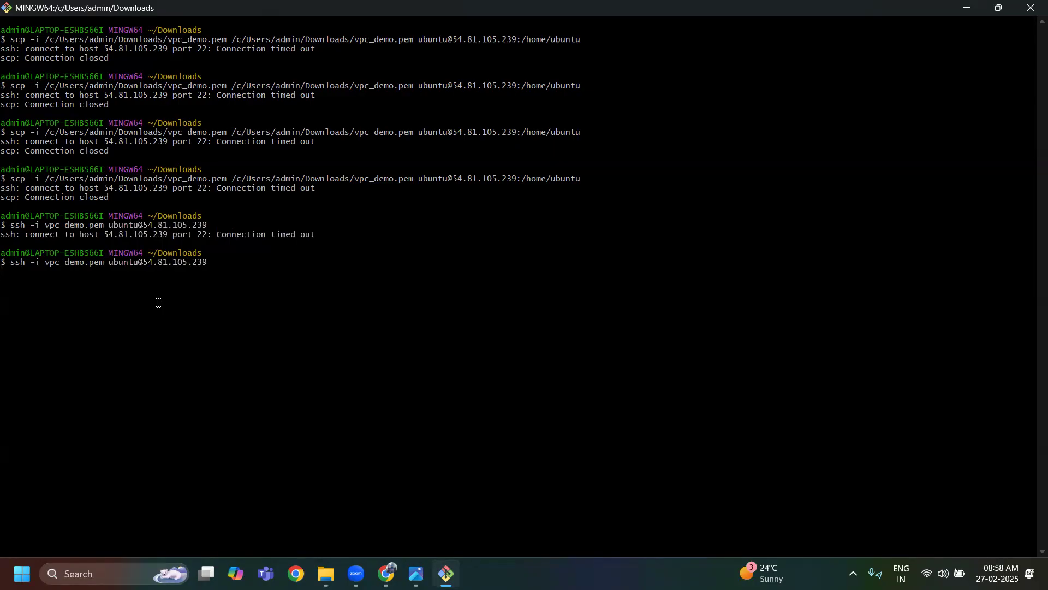
Step: Return to Chrome and open the vpc-entire-demo-project security group's inbound rules from the instance's security details
mouse_move(387, 574)
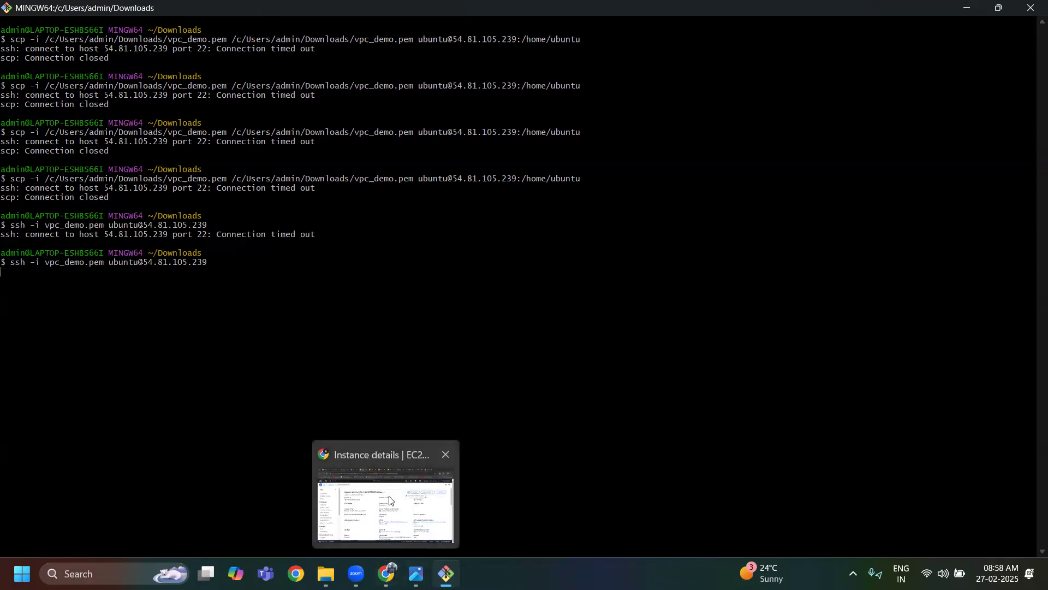
click(389, 500)
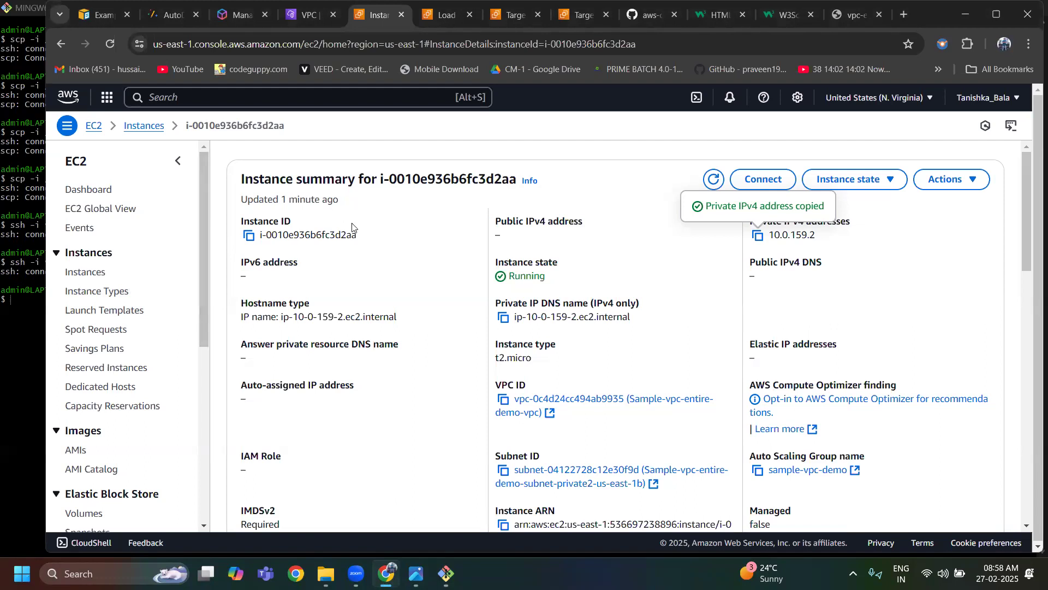
scroll(352, 227, down, 5)
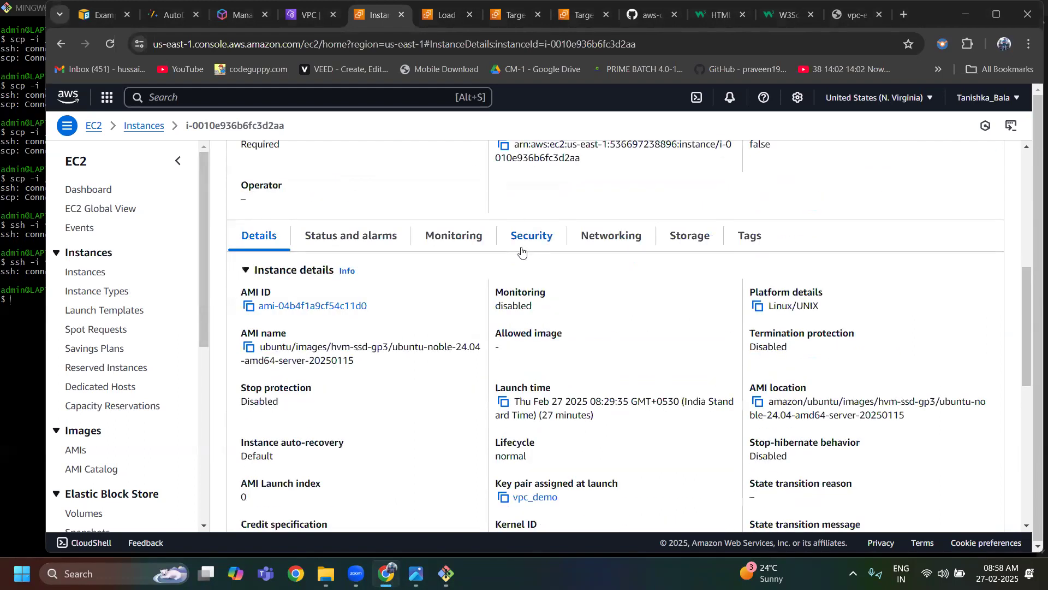
click(530, 235)
scroll(426, 257, down, 2)
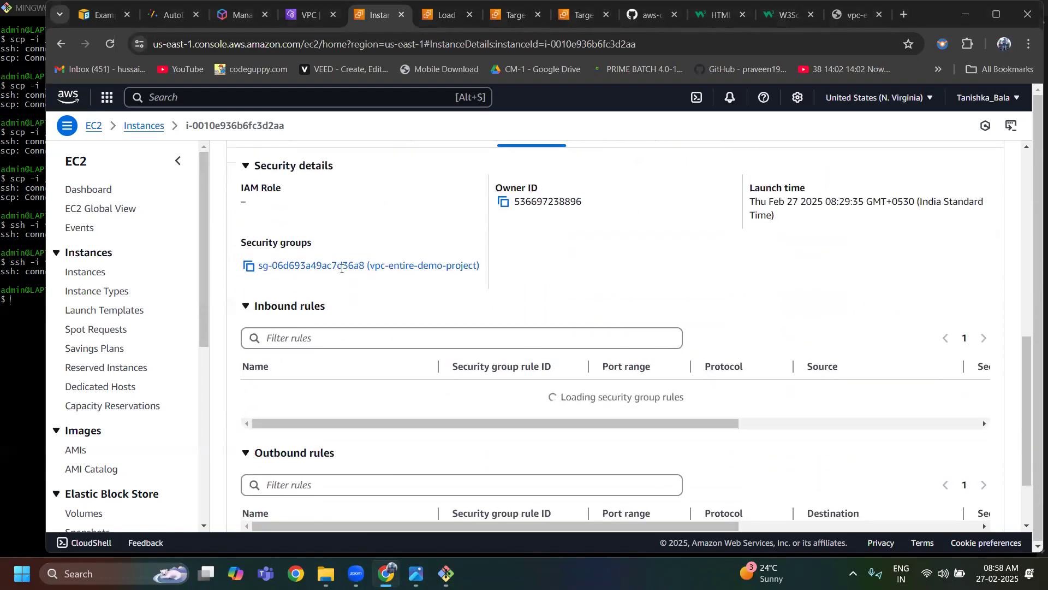
click(327, 265)
scroll(461, 324, down, 3)
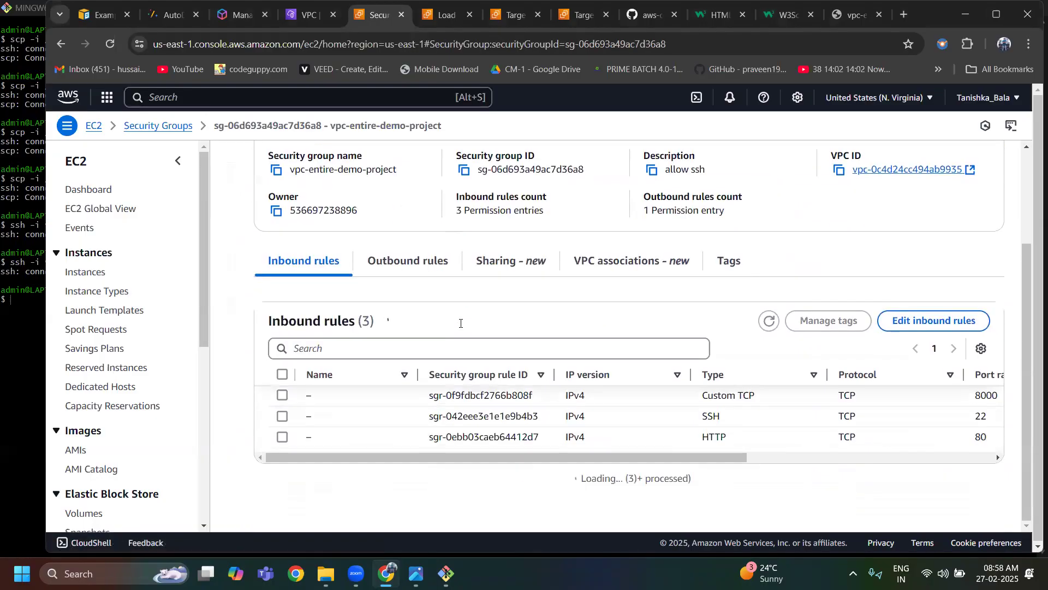
Step: Edit the vpc-entire-demo-project inbound rules, deleting the existing SSH rule and adding a new rule of type SSH
click(908, 351)
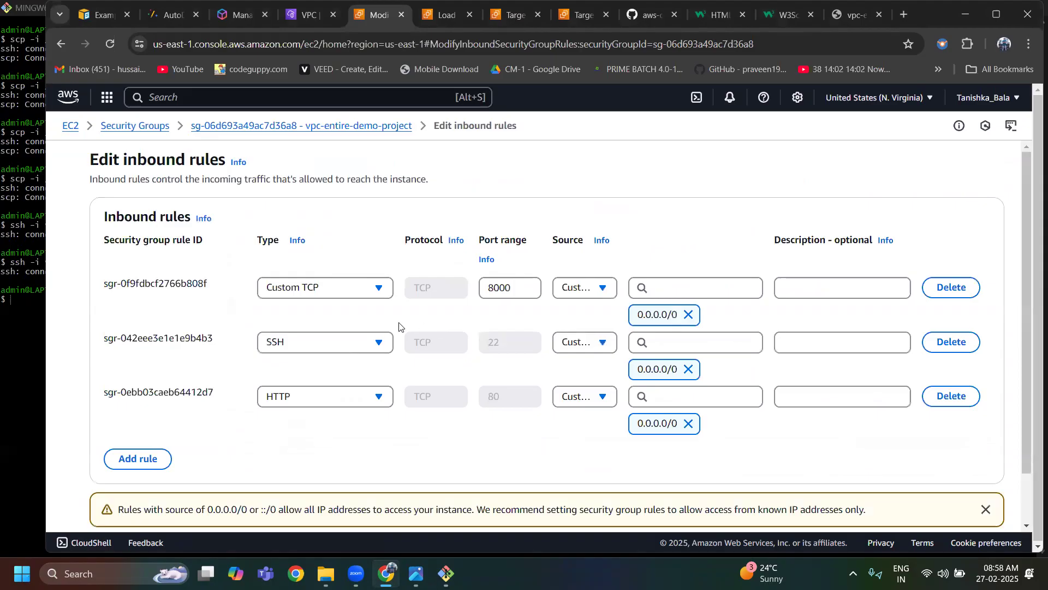
click(953, 344)
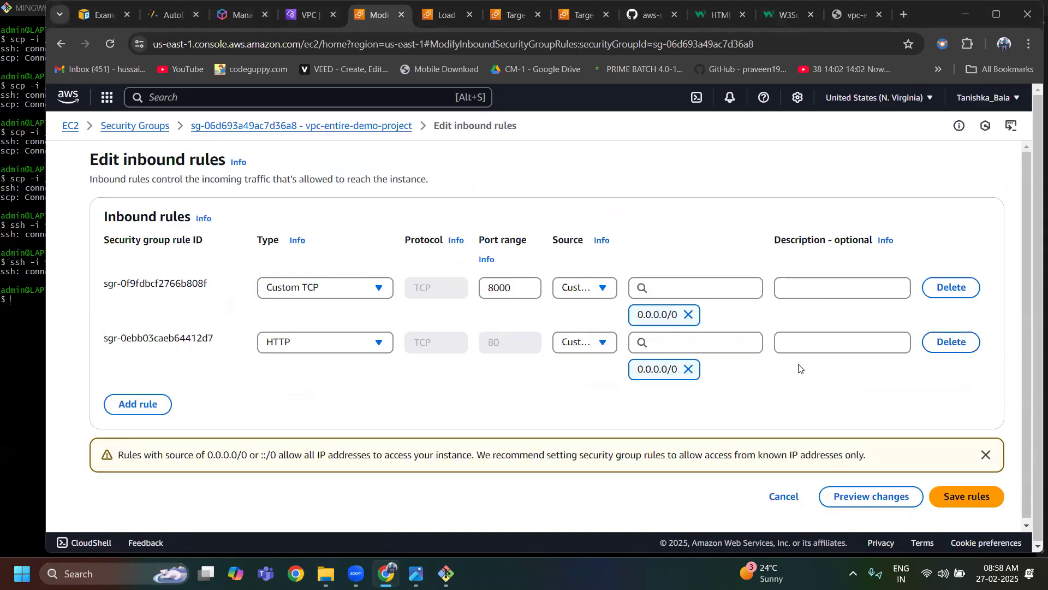
click(123, 404)
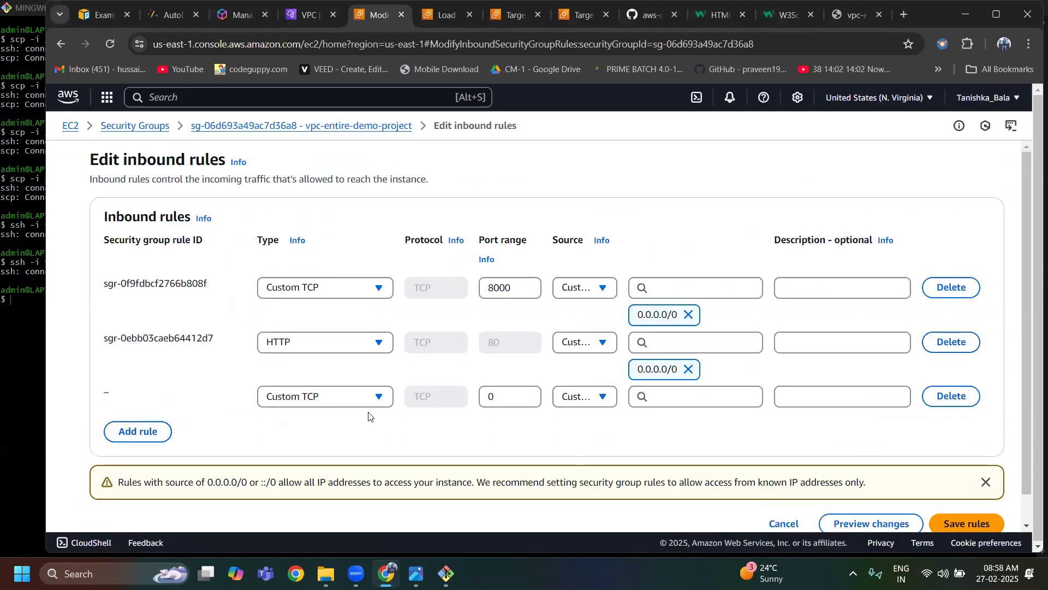
click(345, 403)
scroll(336, 361, down, 5)
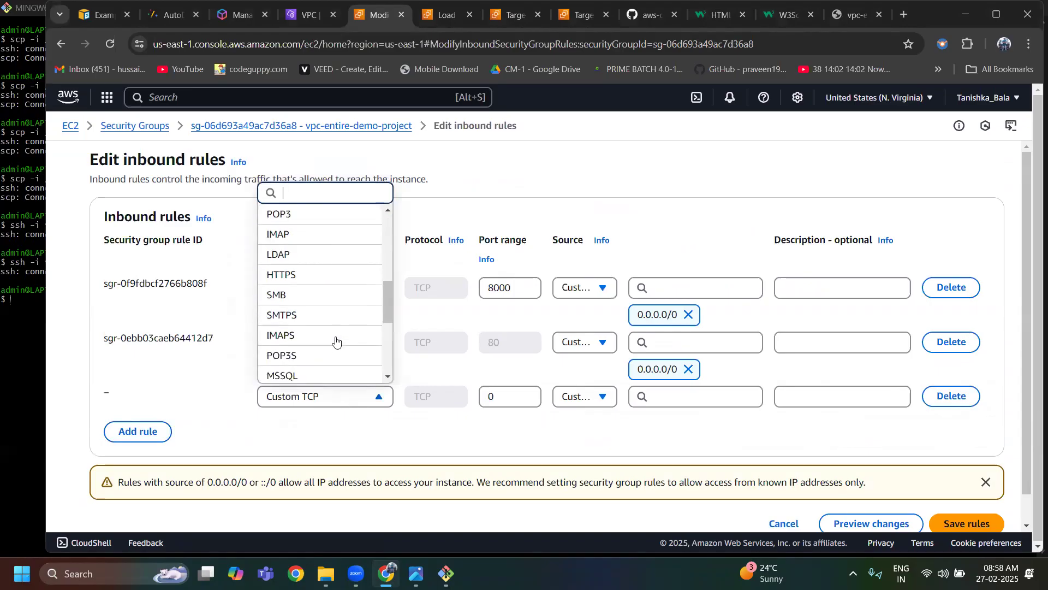
scroll(295, 297, down, 4)
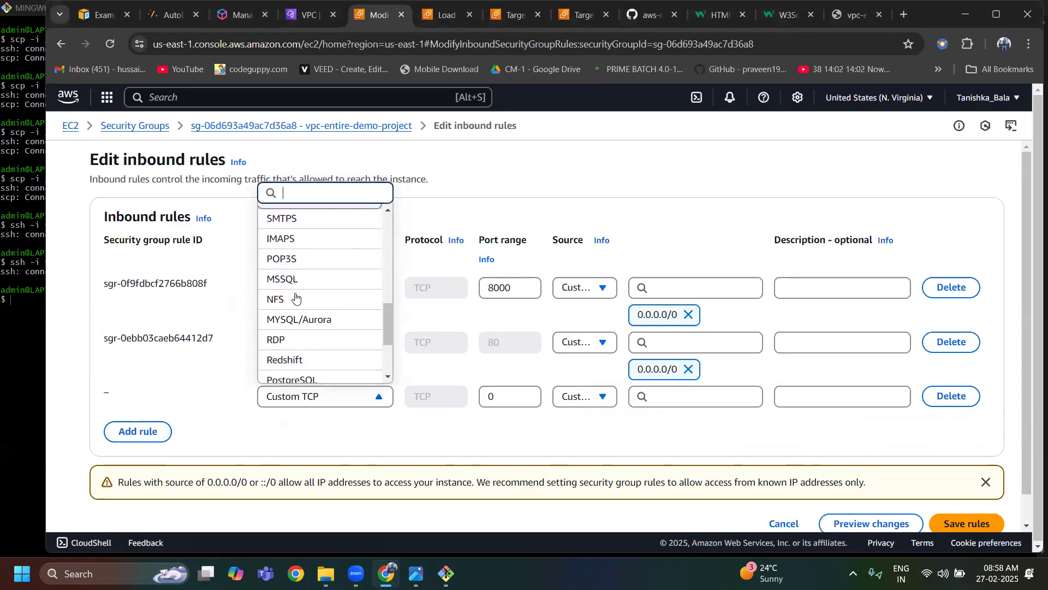
scroll(296, 298, up, 6)
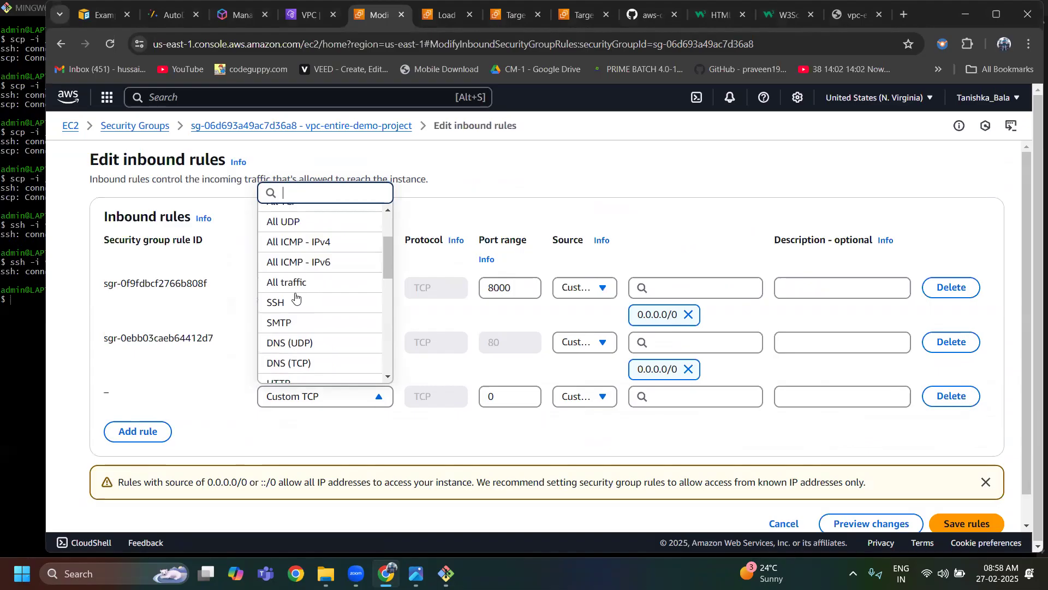
click(296, 300)
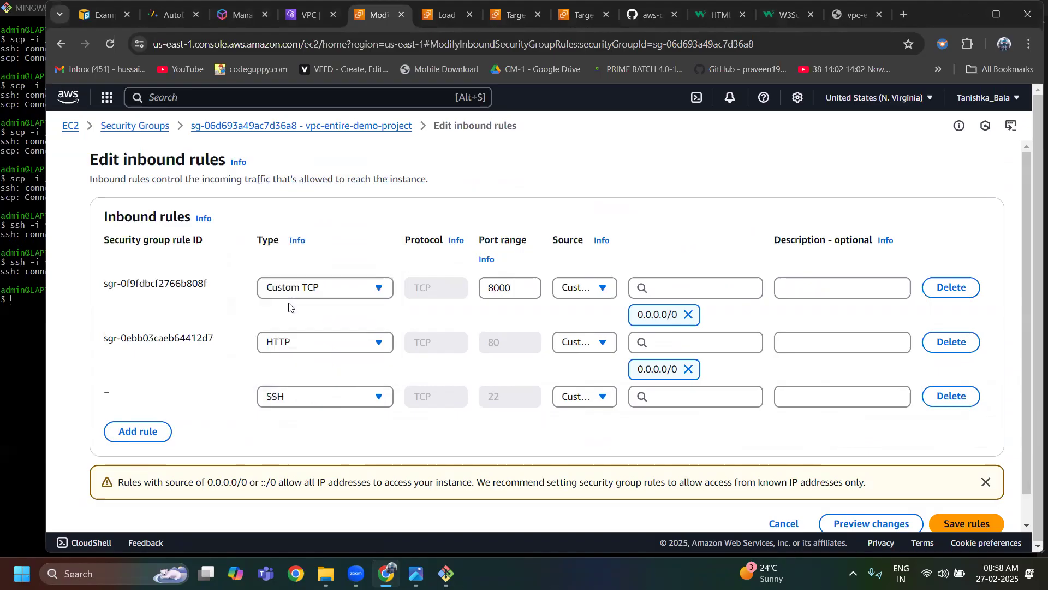
Step: Set the new SSH rule's source to anywhere (0.0.0.0/0) and save the inbound rules
click(588, 399)
click(585, 332)
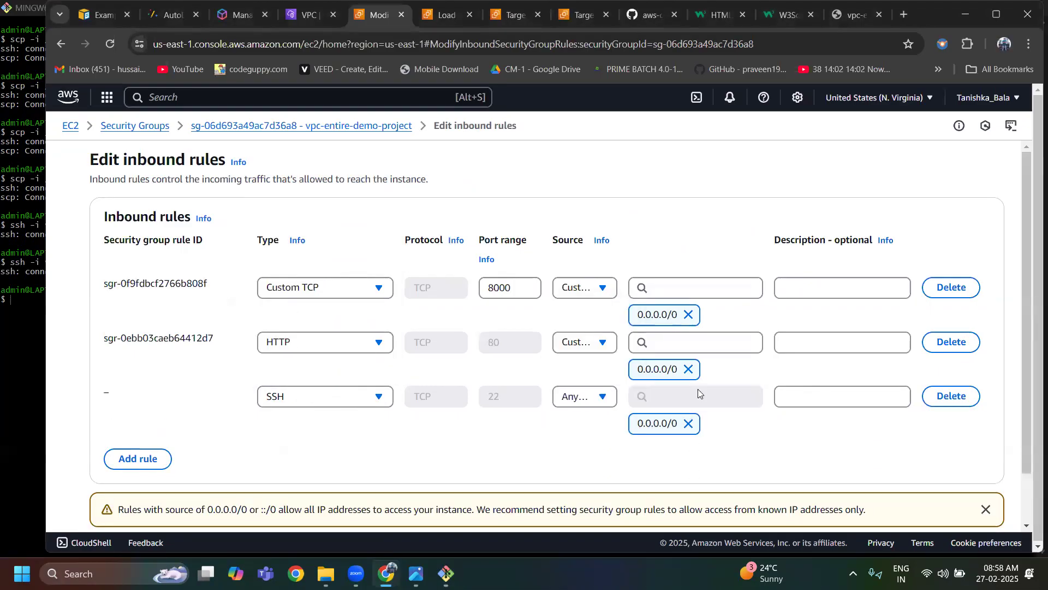
scroll(844, 482, down, 1)
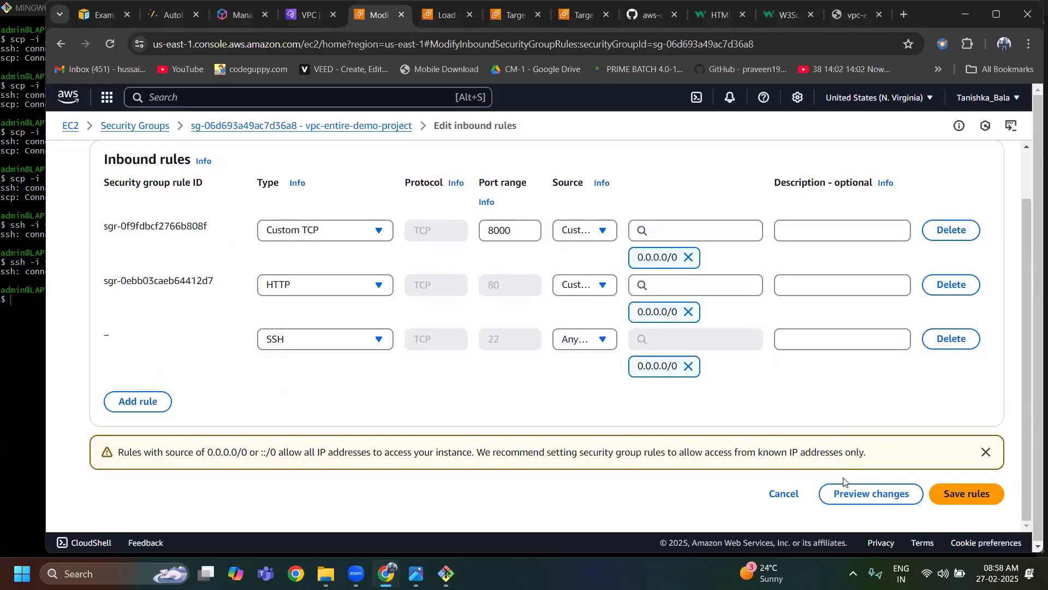
click(967, 501)
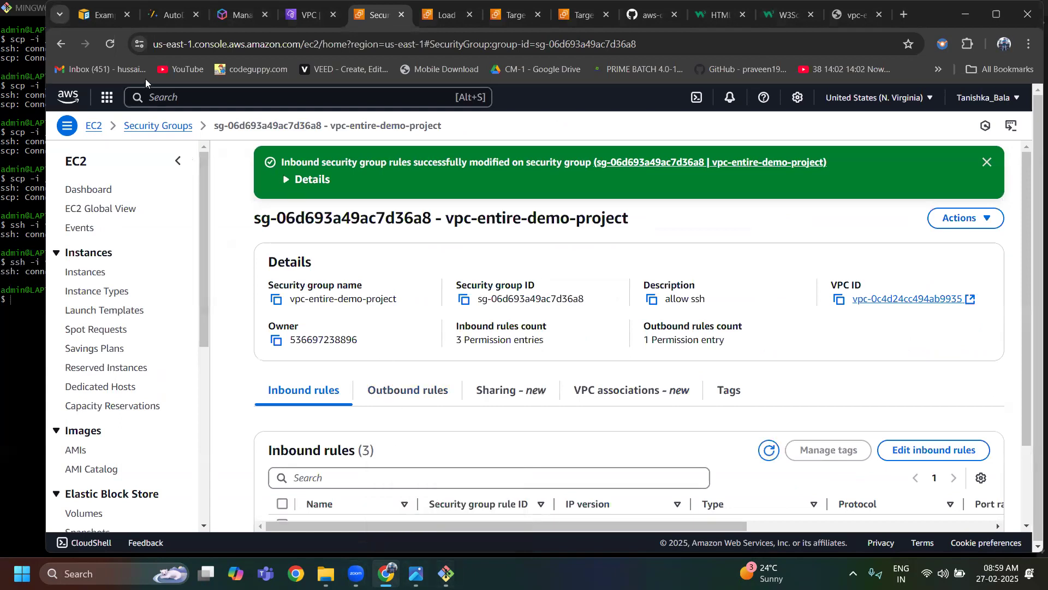
click(111, 44)
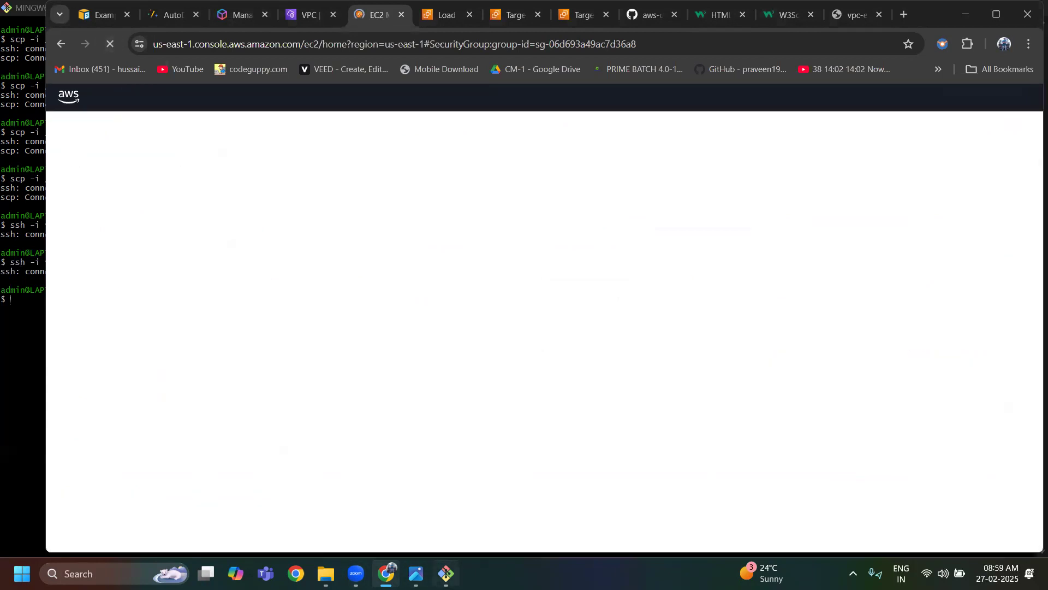
click(453, 500)
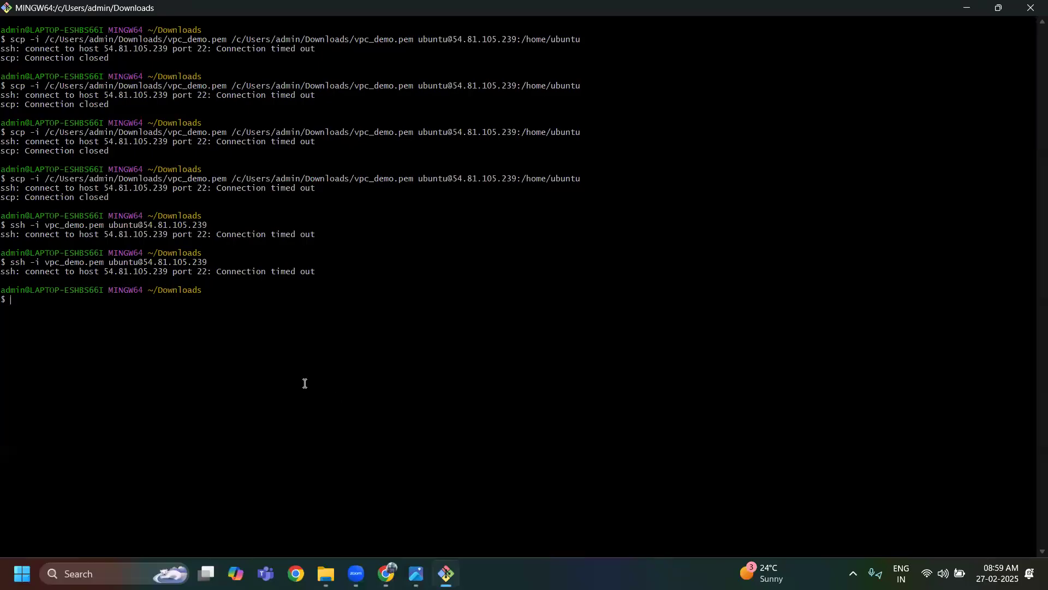
key(Up)
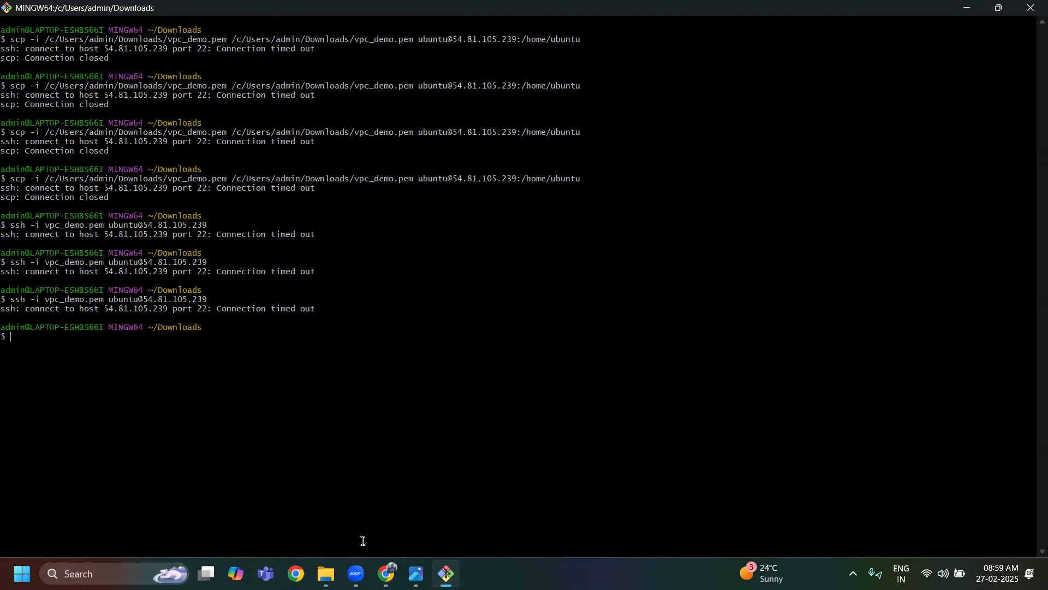
Step: Switch to Chrome, open the Bastionhost instance's details from the instances list, and copy its public IPv4 address
click(386, 573)
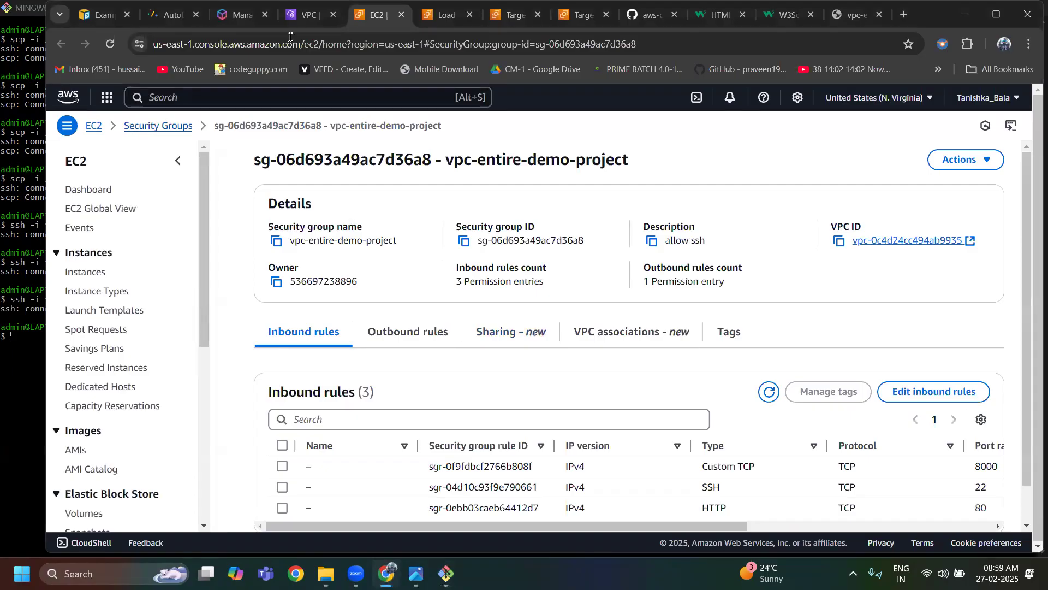
click(97, 126)
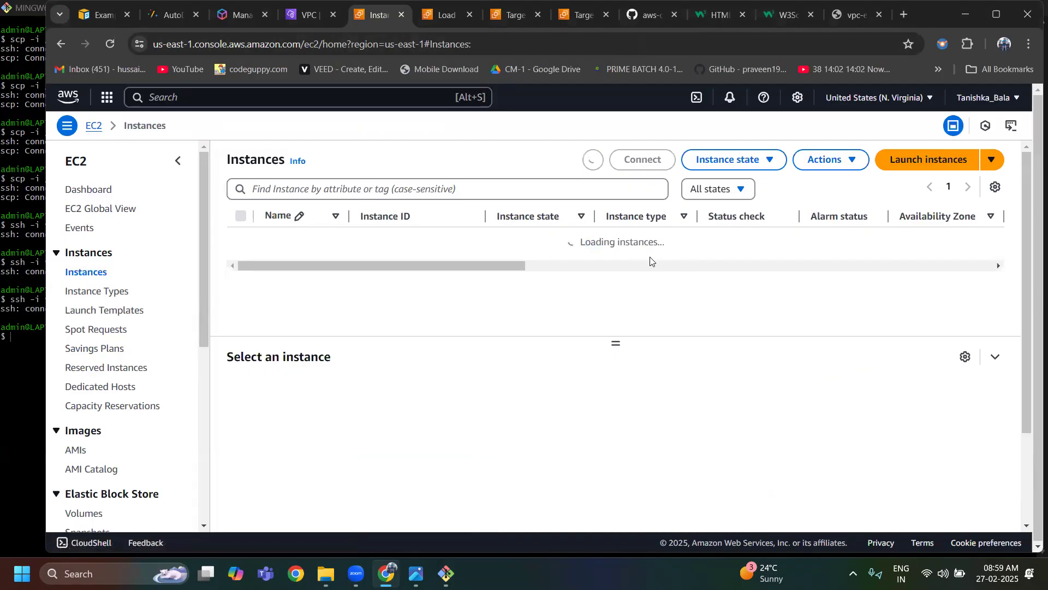
click(407, 282)
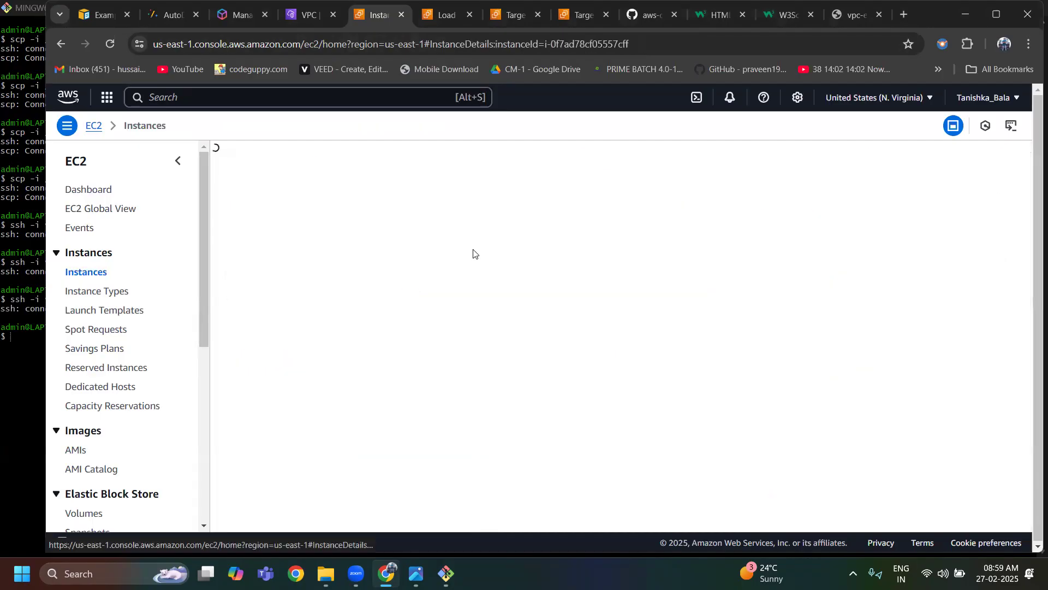
click(502, 236)
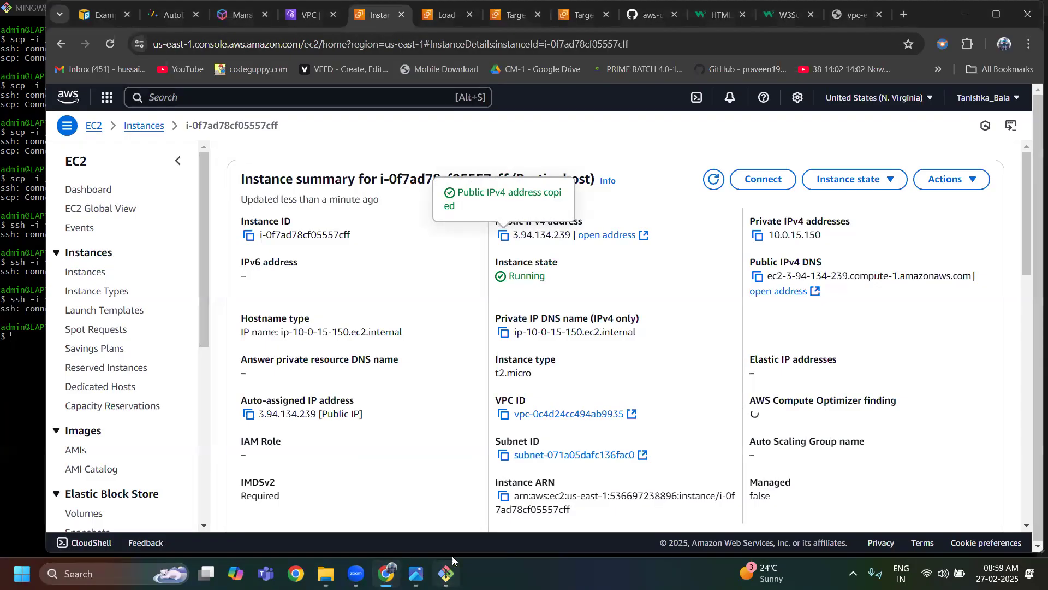
click(447, 570)
key(Up)
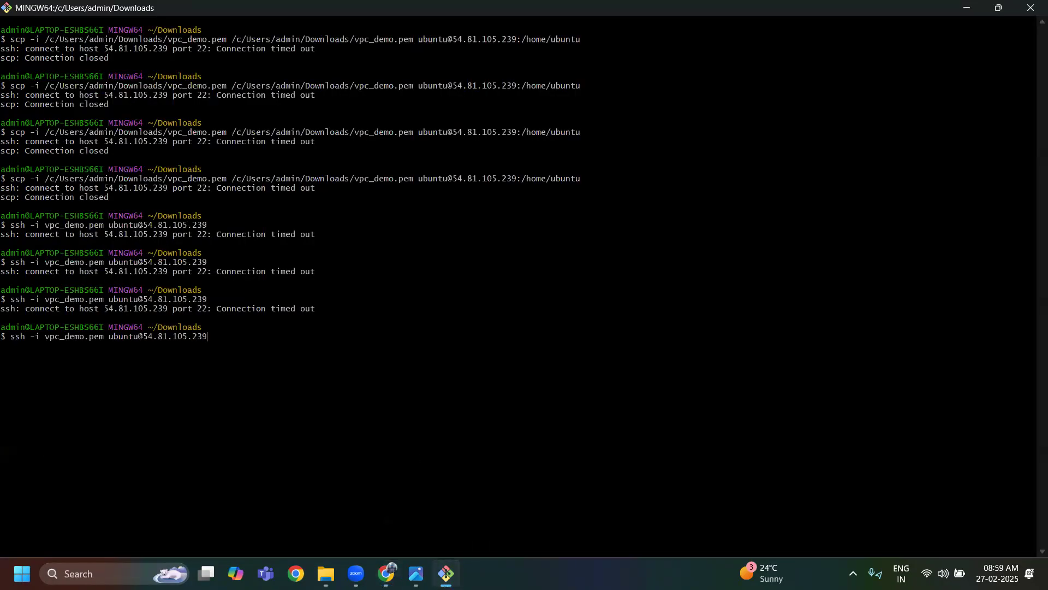
key(BackSpace)
key(BackSpace)
key(BackSpace)
key(BackSpace)
key(BackSpace)
key(BackSpace)
key(BackSpace)
key(BackSpace)
key(BackSpace)
key(BackSpace)
key(BackSpace)
key(BackSpace)
key(BackSpace)
right_click(143, 336)
click(179, 377)
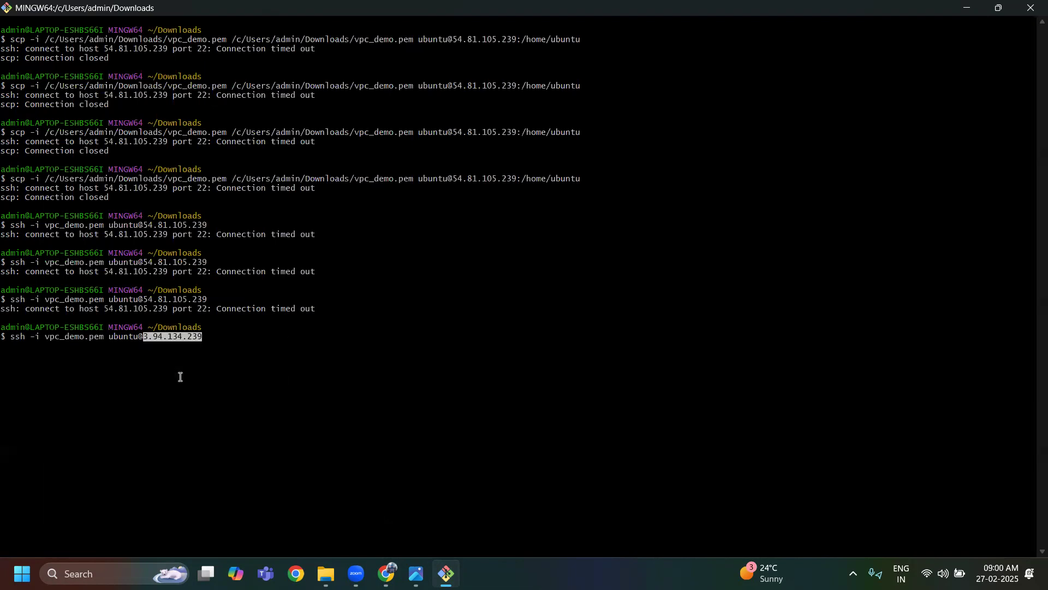
key(Return)
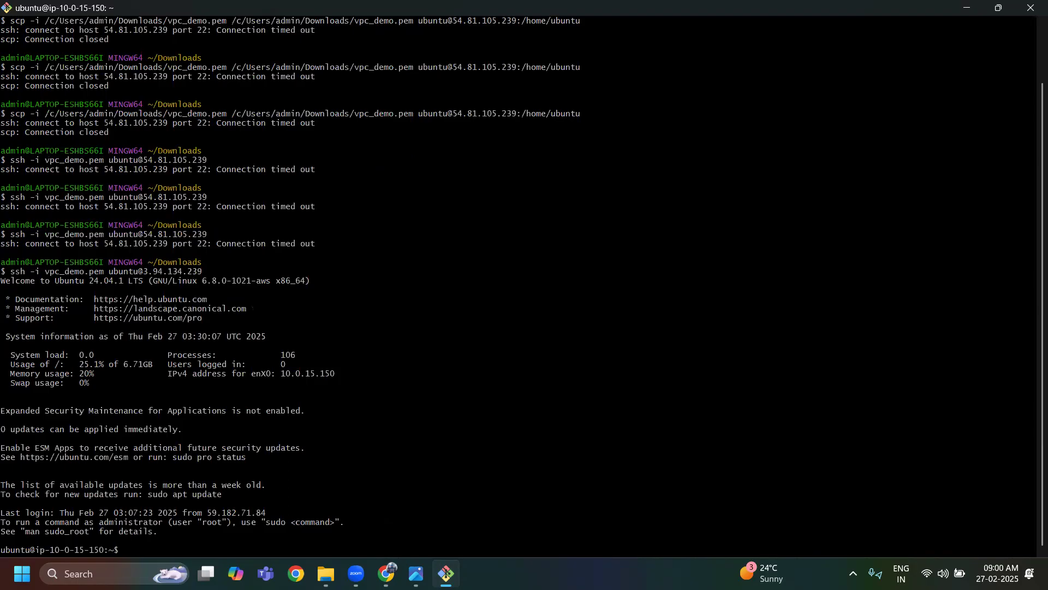
Step: At the bastion host's prompt, enter the start of the SSH command: ssh -i vpc_demo.pem ubuntu@
text(ssh -i vpc_demo.pem ubuntu@)
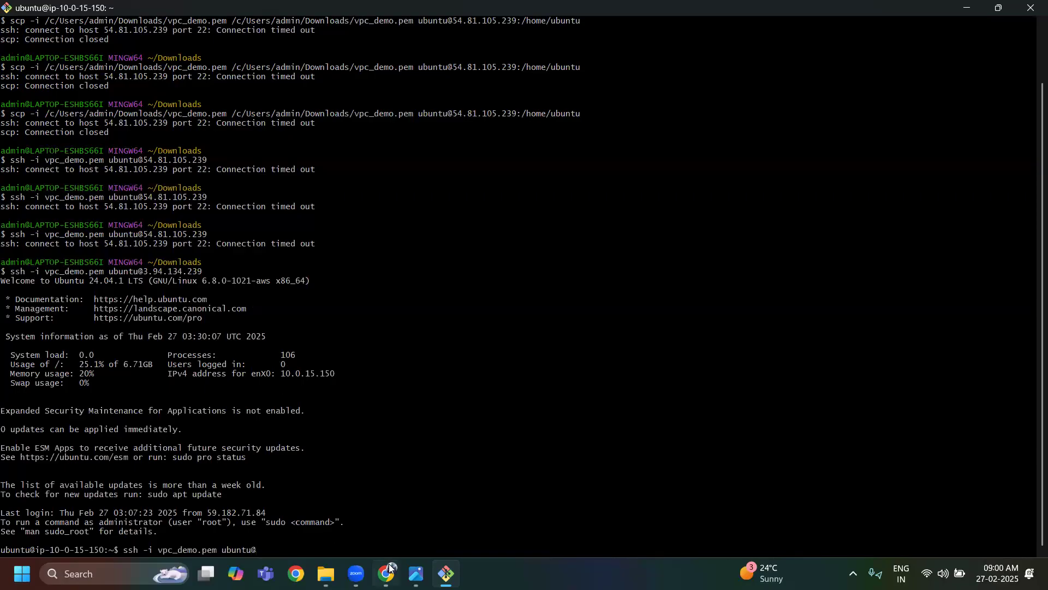
Step: Switch to Chrome, open the details of instance i-0010e936b6fc3d2aa, and copy its private IPv4 address
click(388, 572)
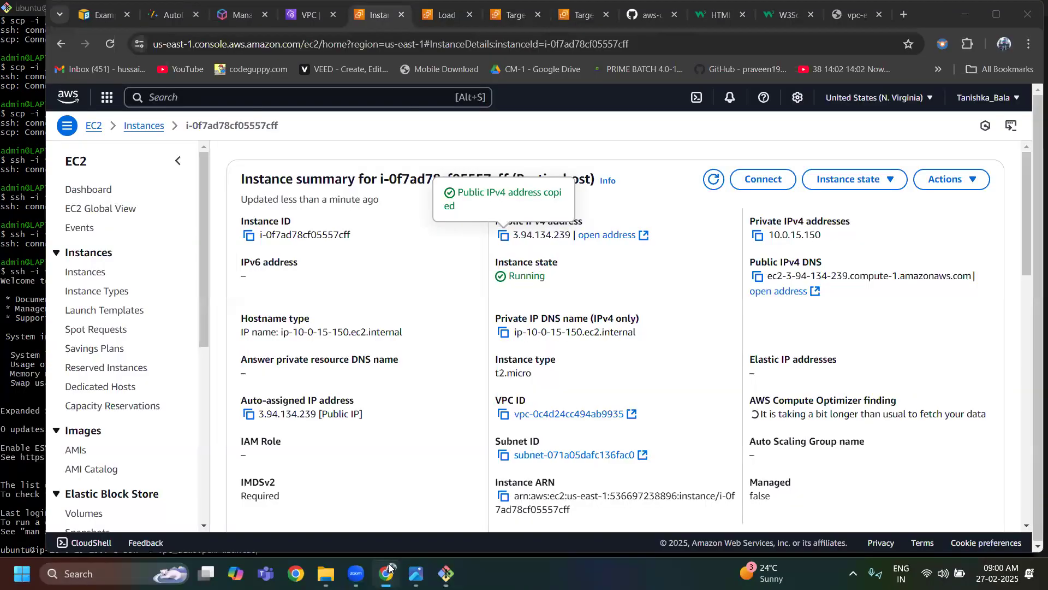
click(135, 128)
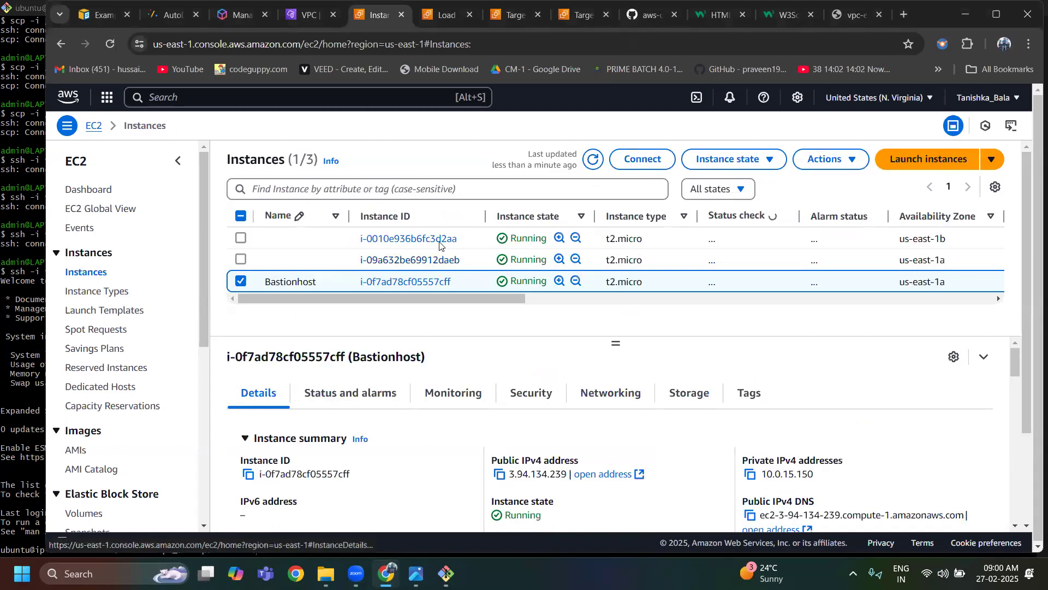
click(403, 241)
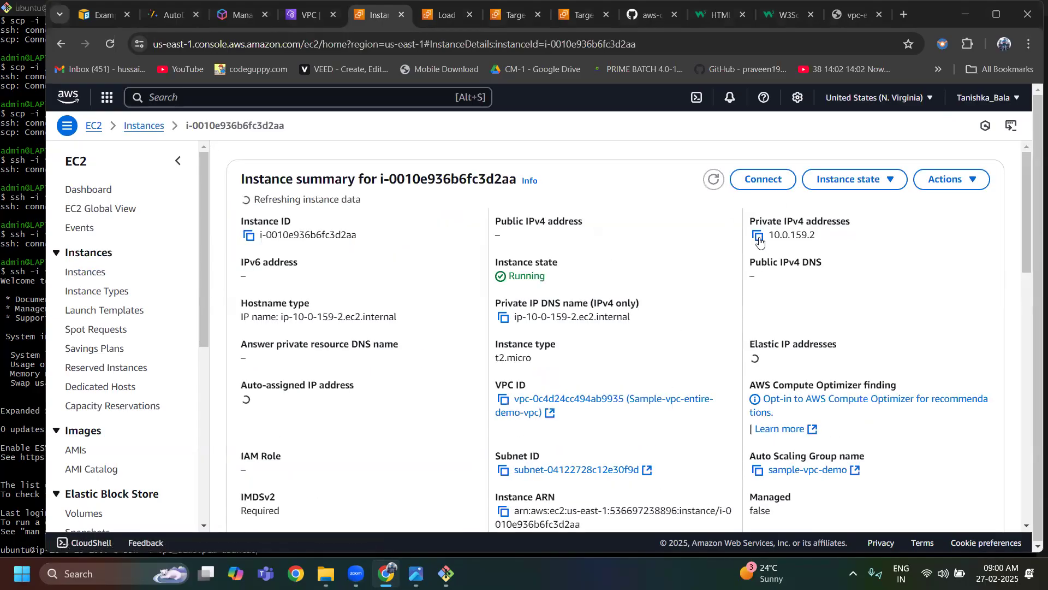
click(758, 236)
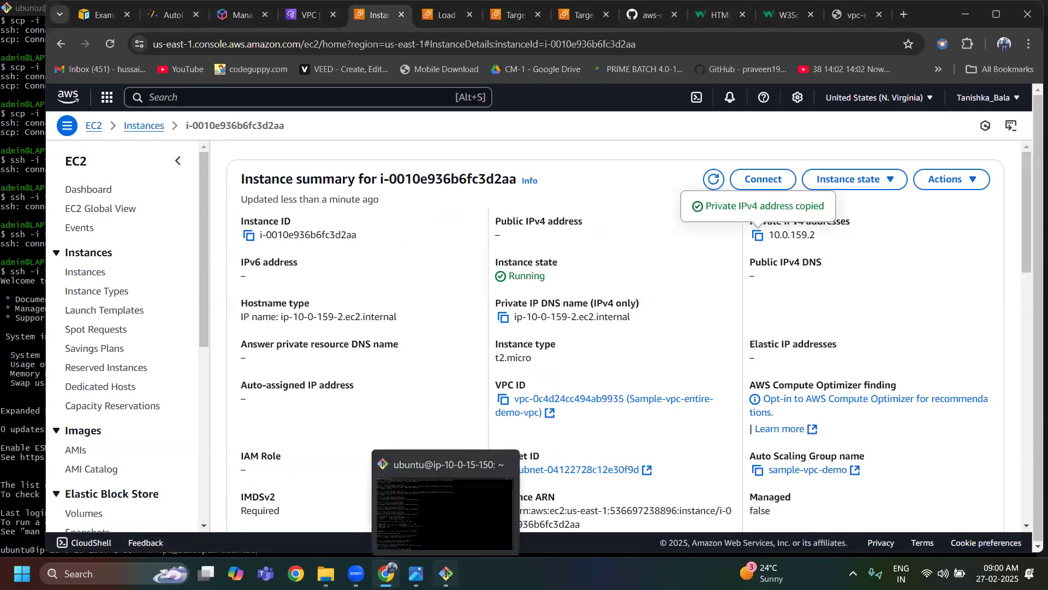
Step: Return to Git Bash, complete the SSH command with 10.0.159.2, run it, and accept the host key with yes
click(446, 575)
right_click(263, 550)
click(315, 395)
key(Return)
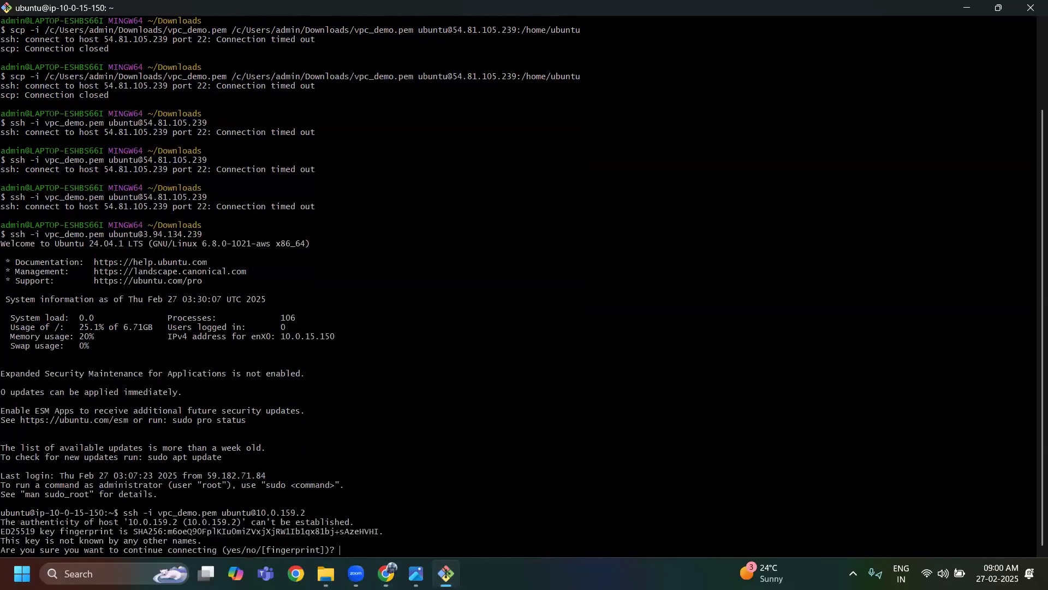
text(yes)
key(Return)
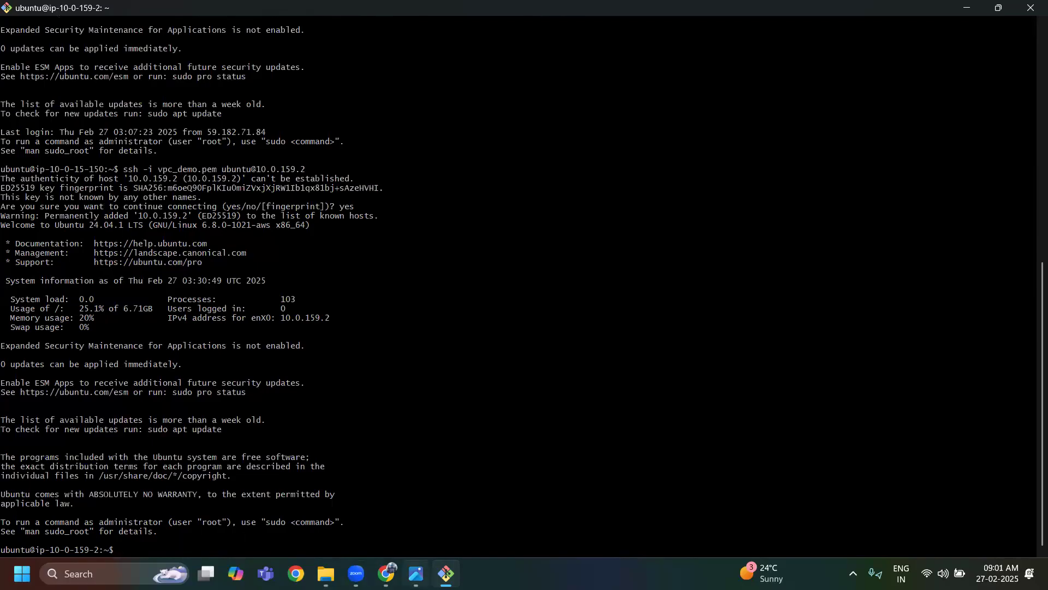
Step: Switch to Chrome to check the private instance's IPv4 address against the SSH session, and return to Git Bash
mouse_move(386, 574)
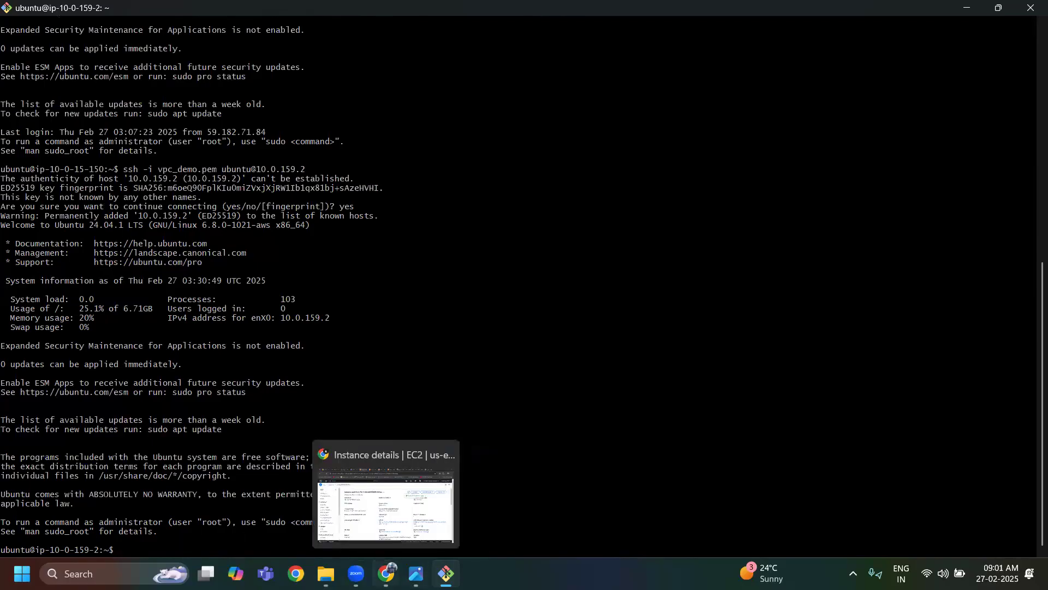
click(434, 486)
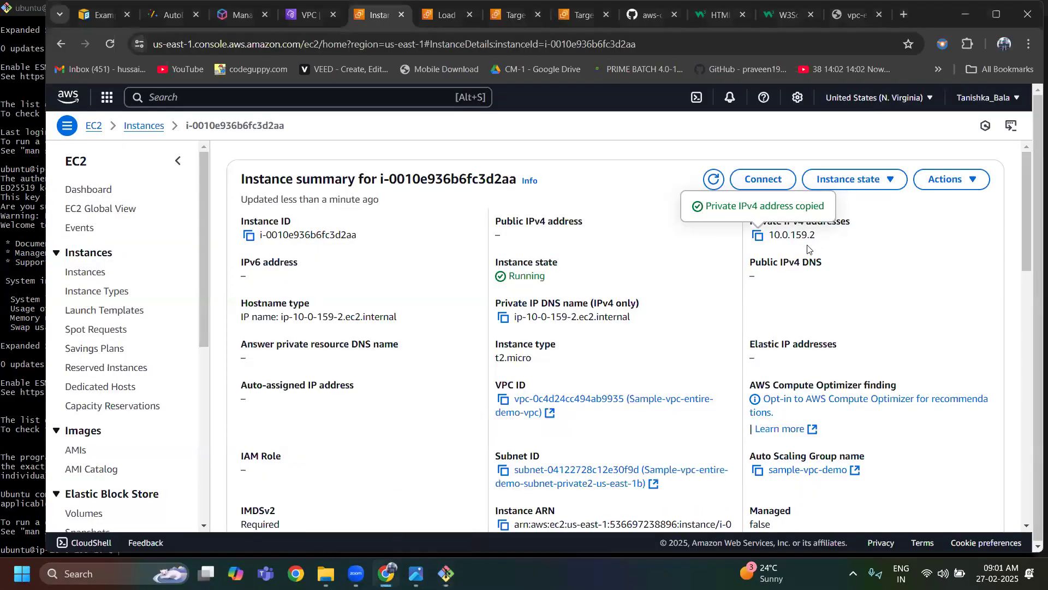
click(447, 573)
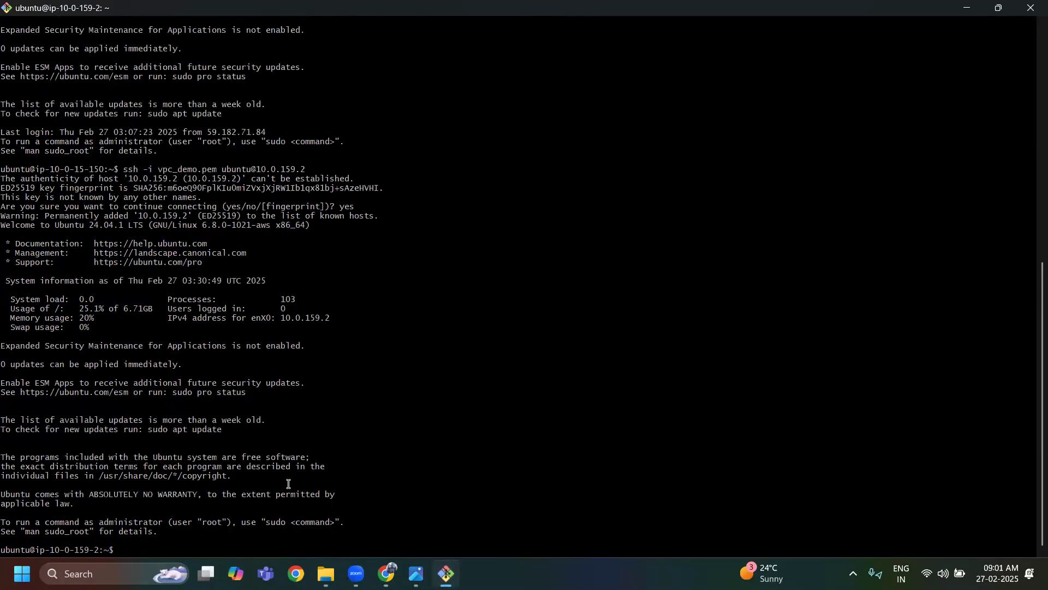
Step: Create index.html in vim on the private instance and enter insert mode
text(vim index,)
key(BackSpace)
text(.html)
key(Return)
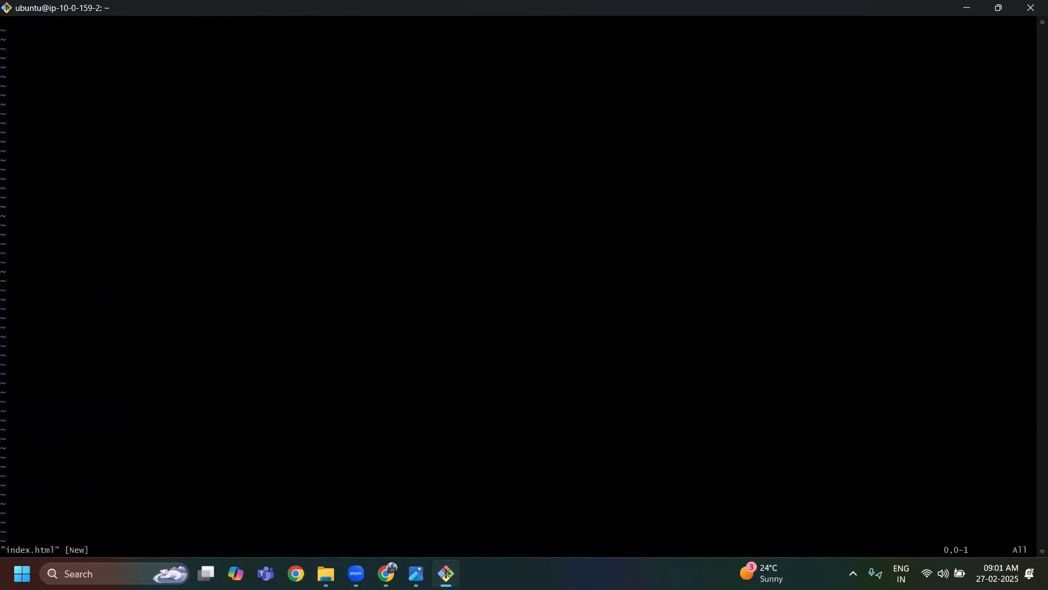
key(i)
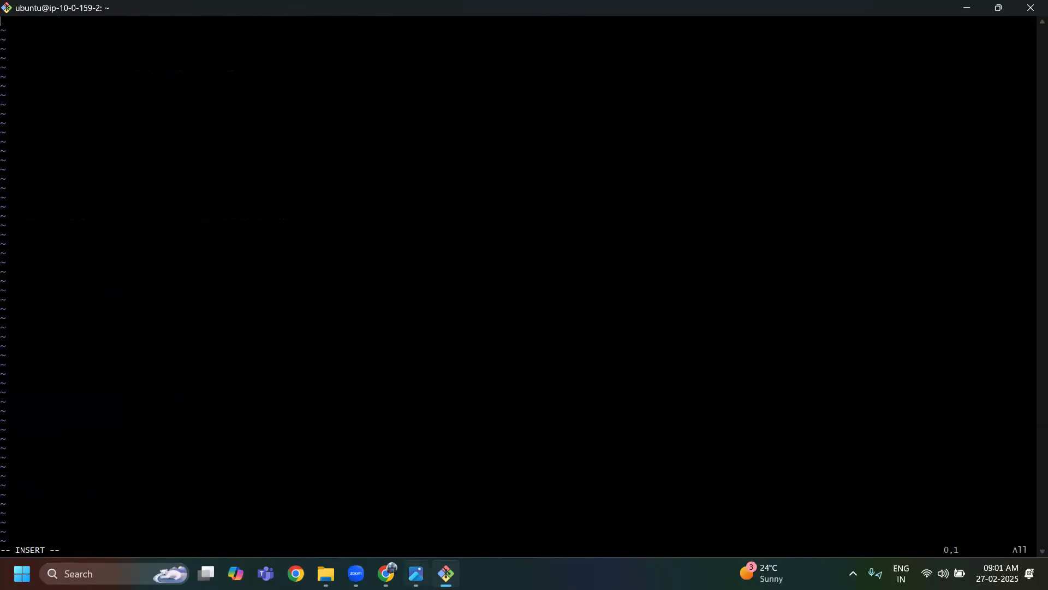
Step: Switch to the W3Schools editor in Chrome and change "one" to "second" in the first heading of the HTML code
click(429, 478)
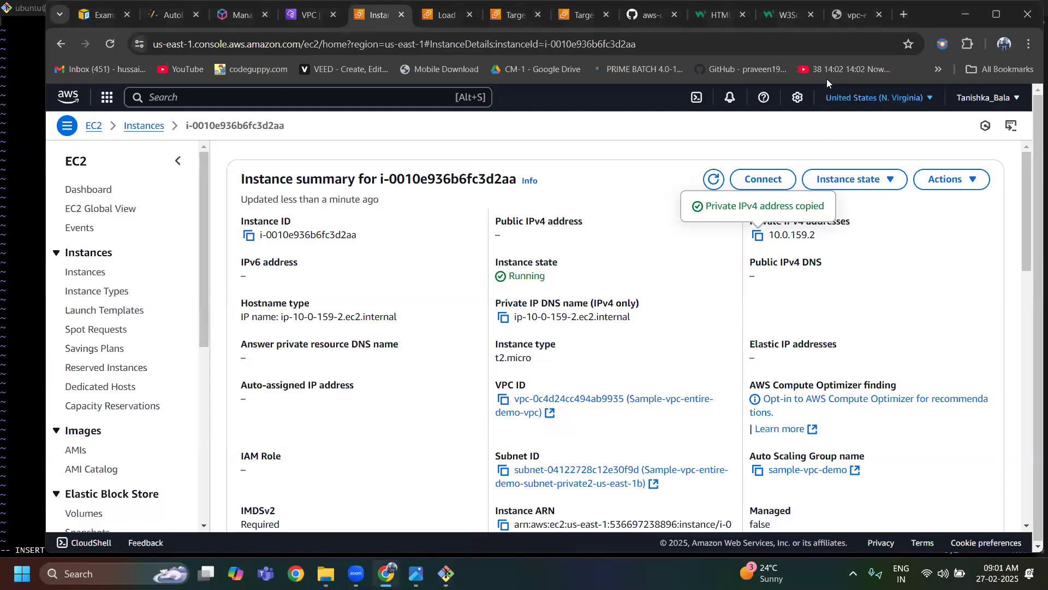
click(790, 20)
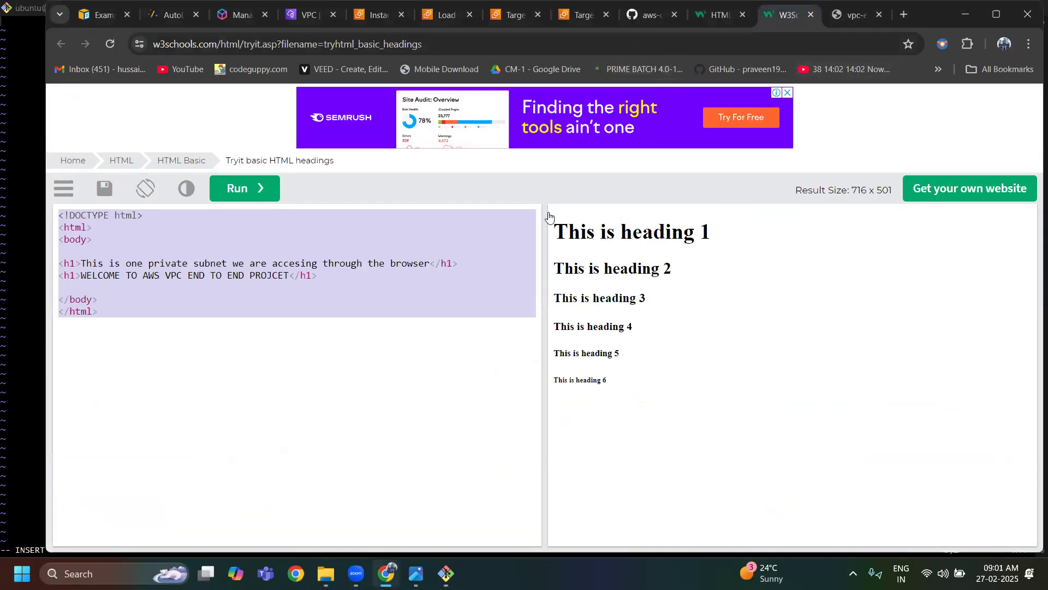
click(202, 299)
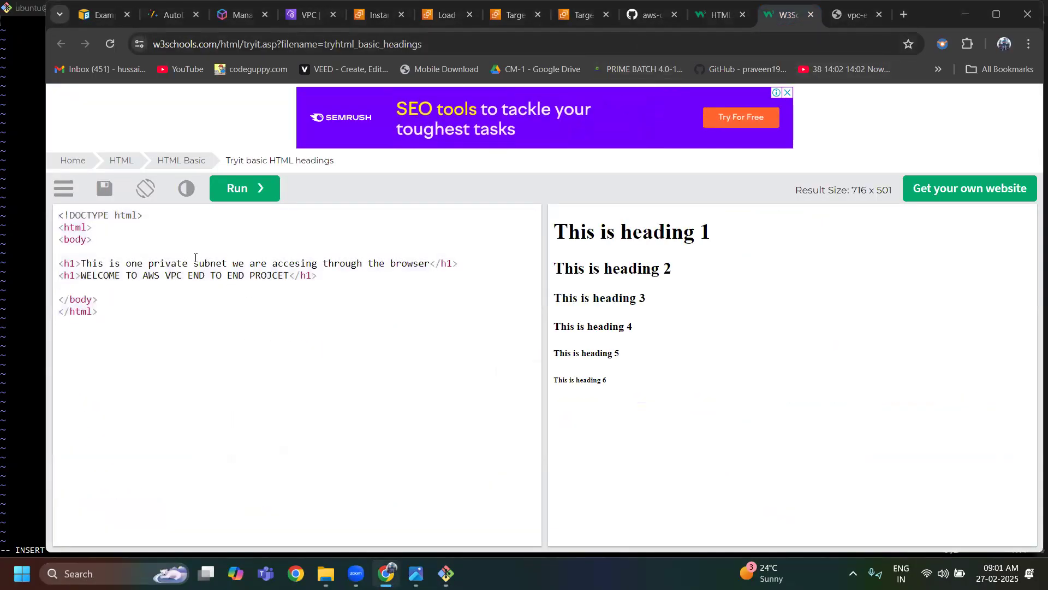
click(144, 263)
key(BackSpace)
key(BackSpace)
key(BackSpace)
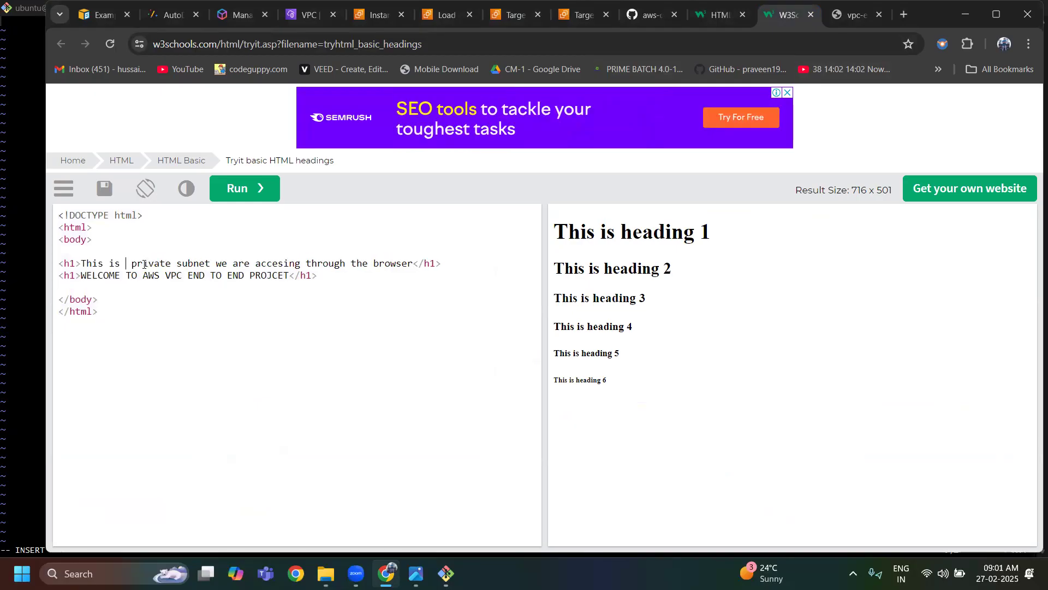
text(second)
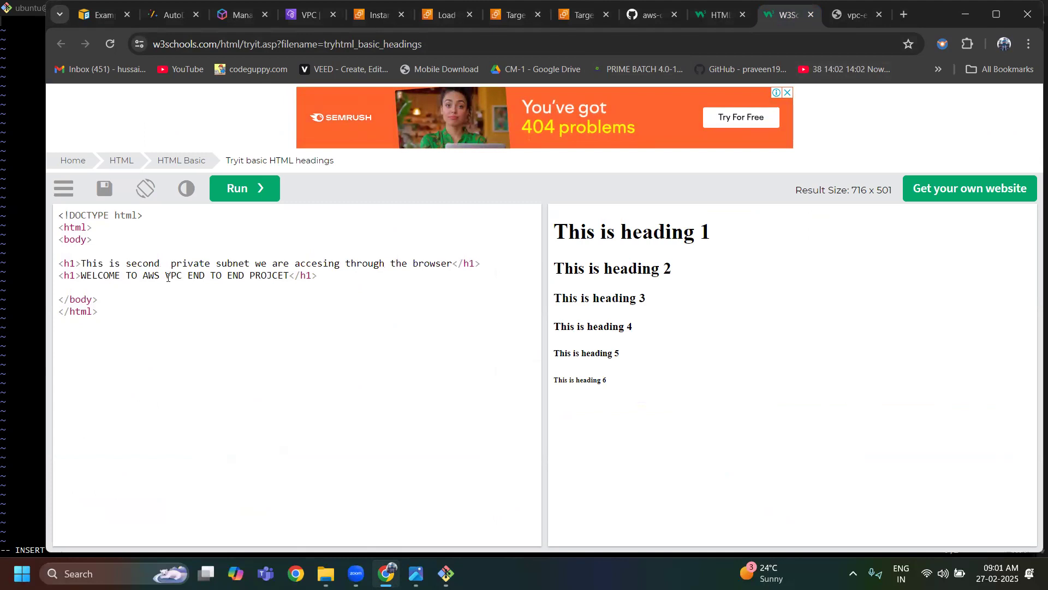
Step: Copy the whole HTML code and paste it into index.html in the Git Bash vim session
click(130, 326)
drag(130, 326, 42, 206)
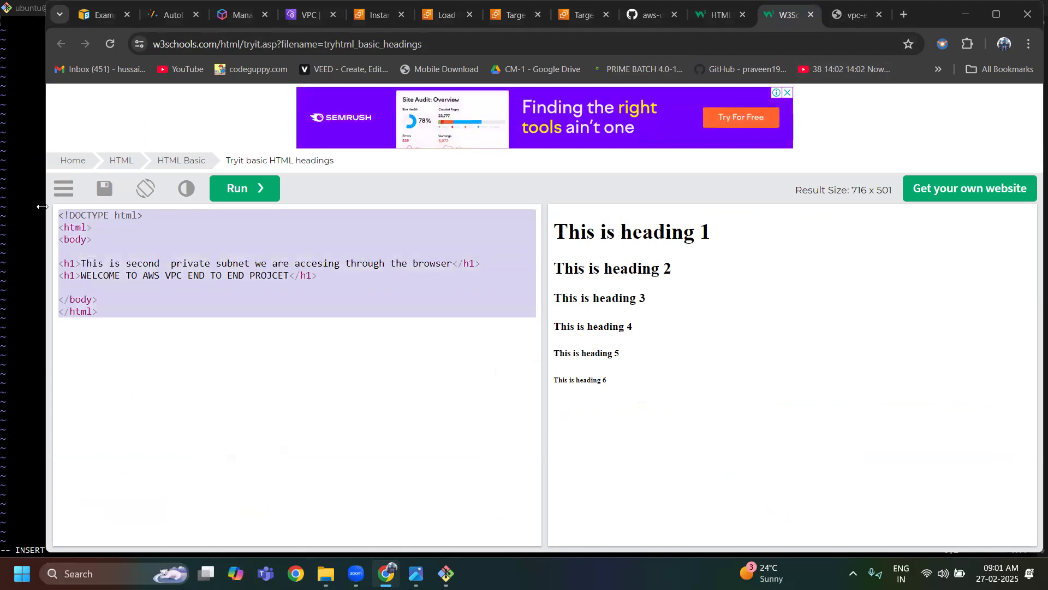
click(447, 574)
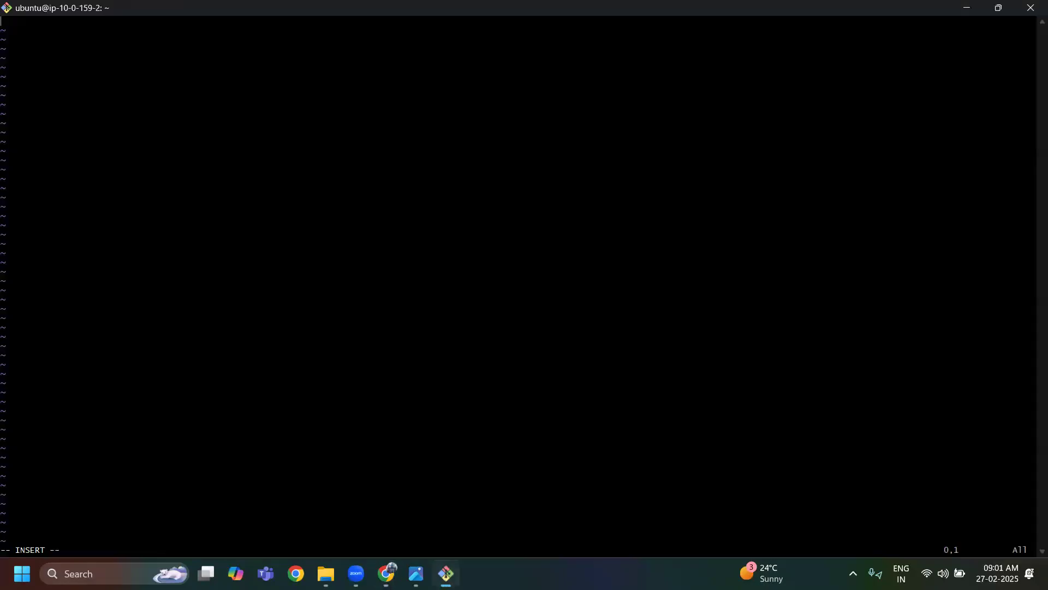
right_click(24, 39)
click(69, 81)
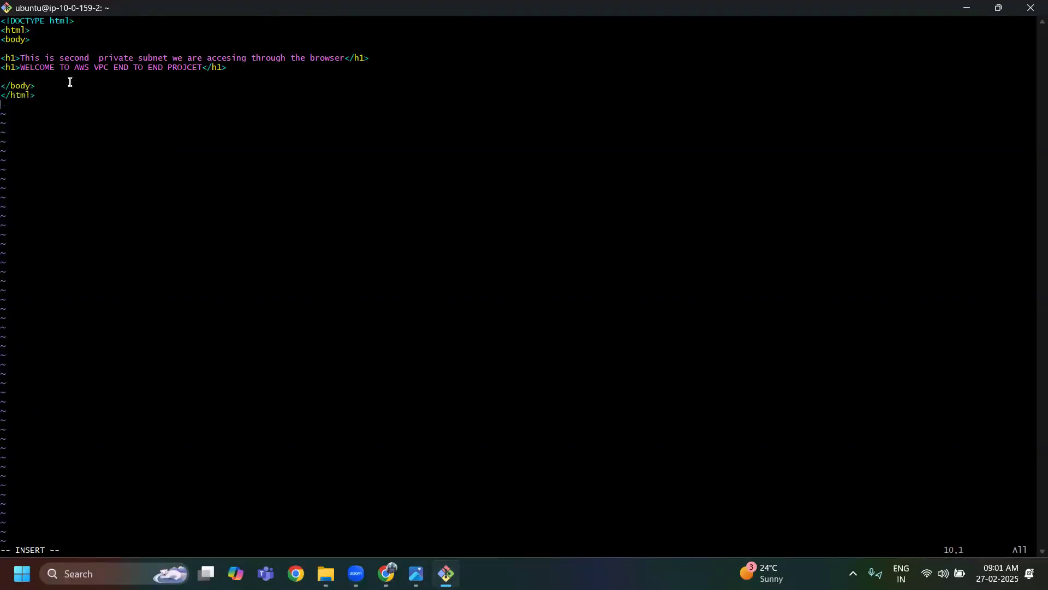
Step: Save index.html and quit vim with :wq!
key(Escape)
text(:wq!)
key(Return)
Step: Start the Python web server on the private instance with python3 -m http.server 8000
text(pyhto)
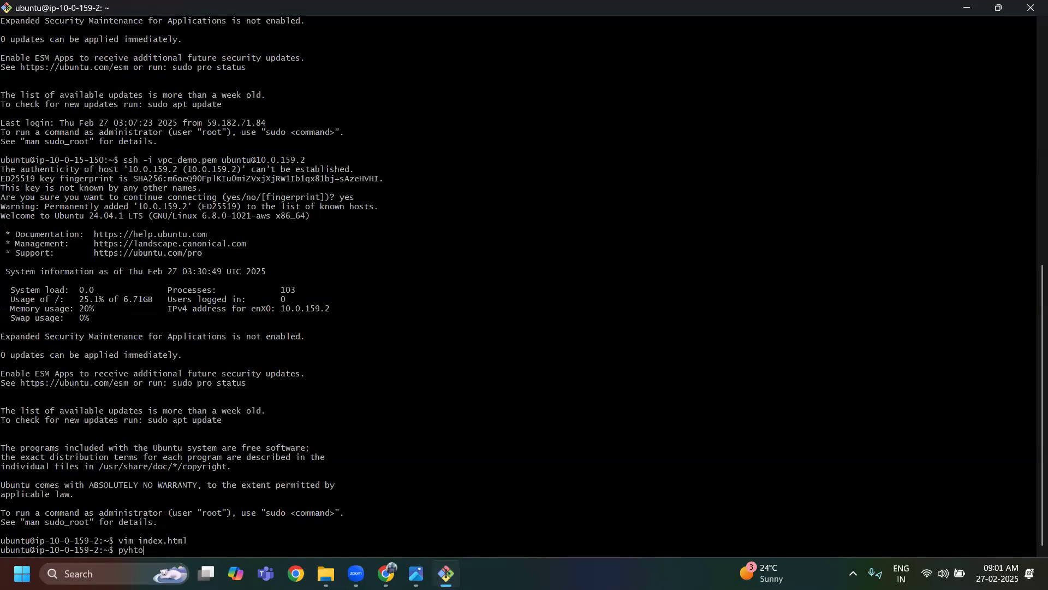
key(BackSpace)
key(BackSpace)
key(BackSpace)
text(thon3 -m http.server 8000)
key(Return)
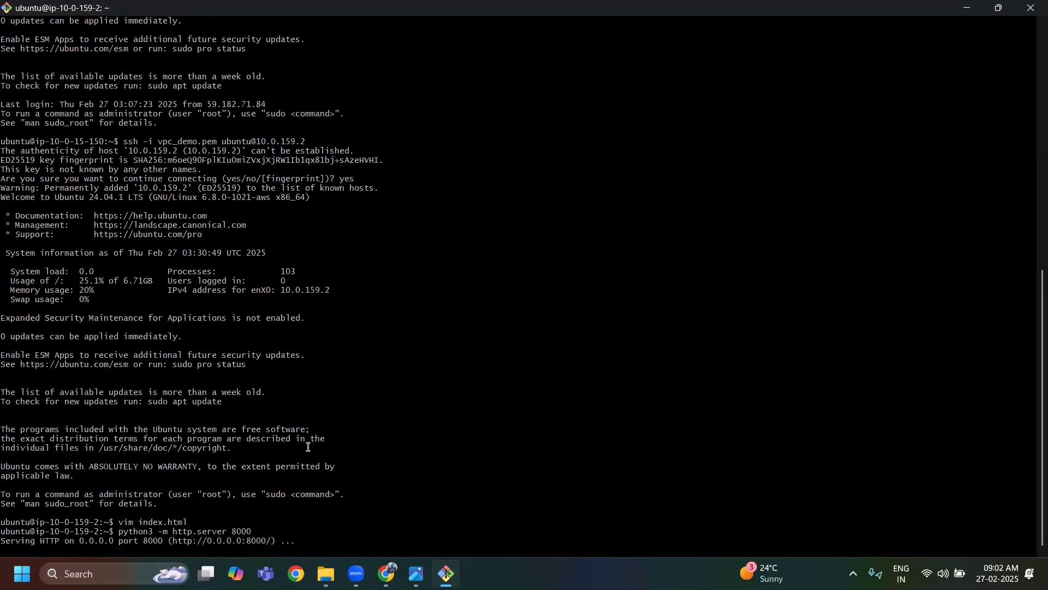
Step: Switch to Chrome, open the vpc-entire-demo load balancer page, and choose to sign in to AWS again
mouse_move(386, 573)
click(398, 533)
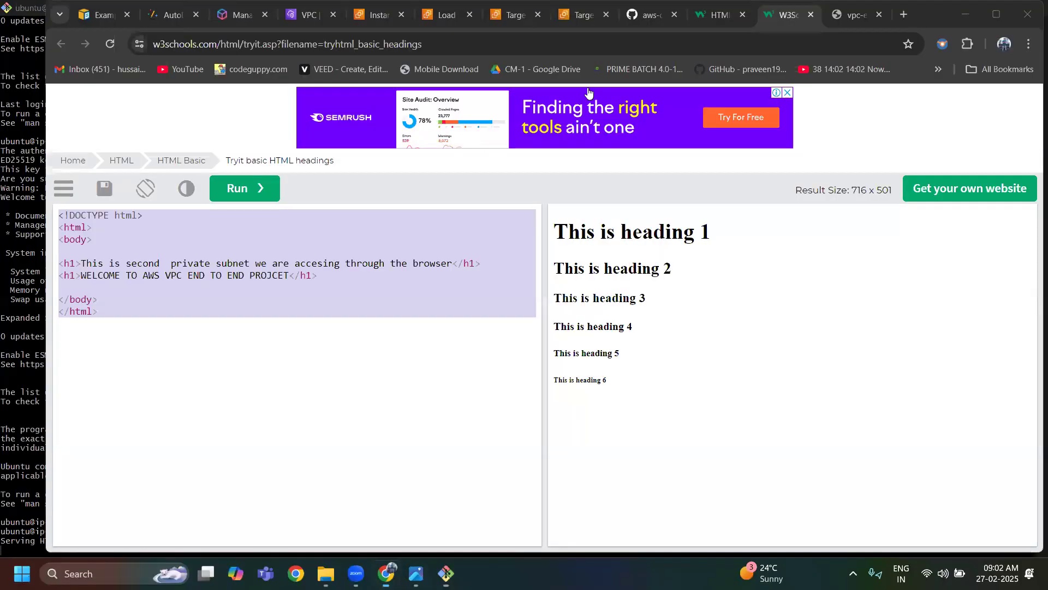
click(432, 17)
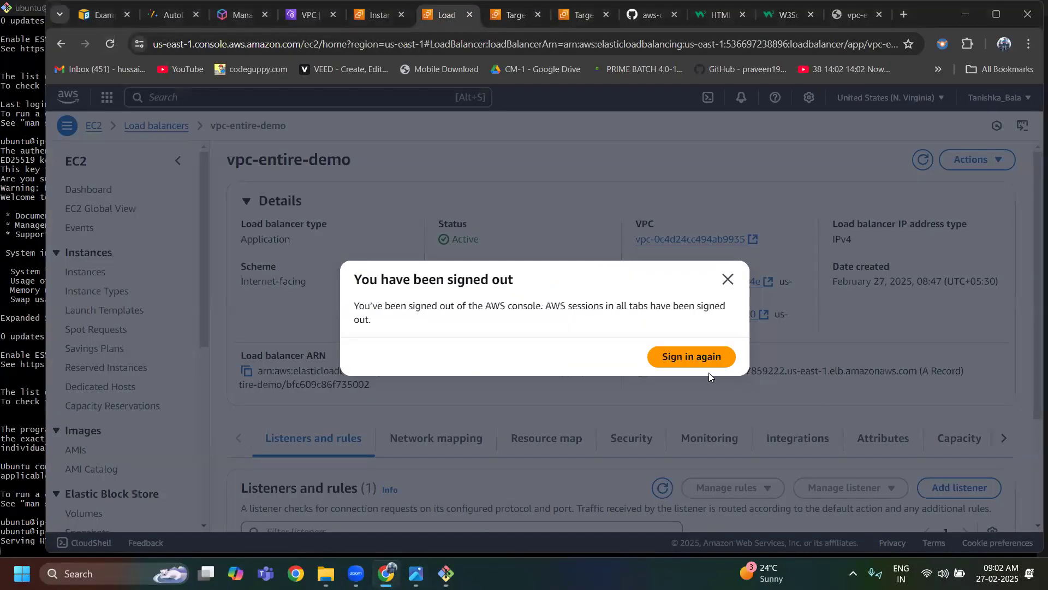
click(680, 360)
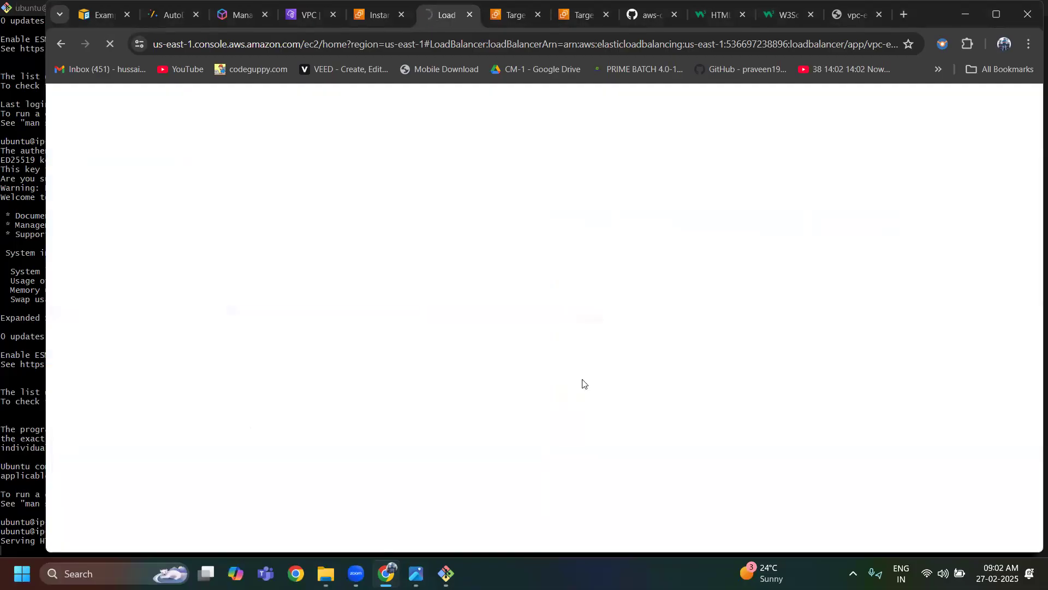
Step: Enter the security check characters shown in the image, submit them, and sign in with the filled-in root user password
click(309, 469)
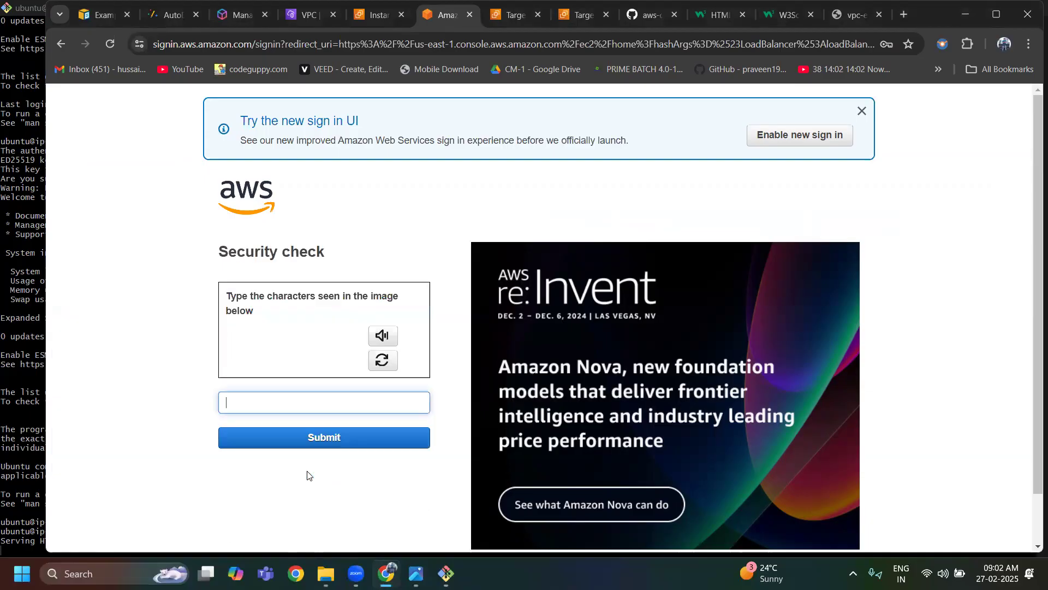
text(ffc)
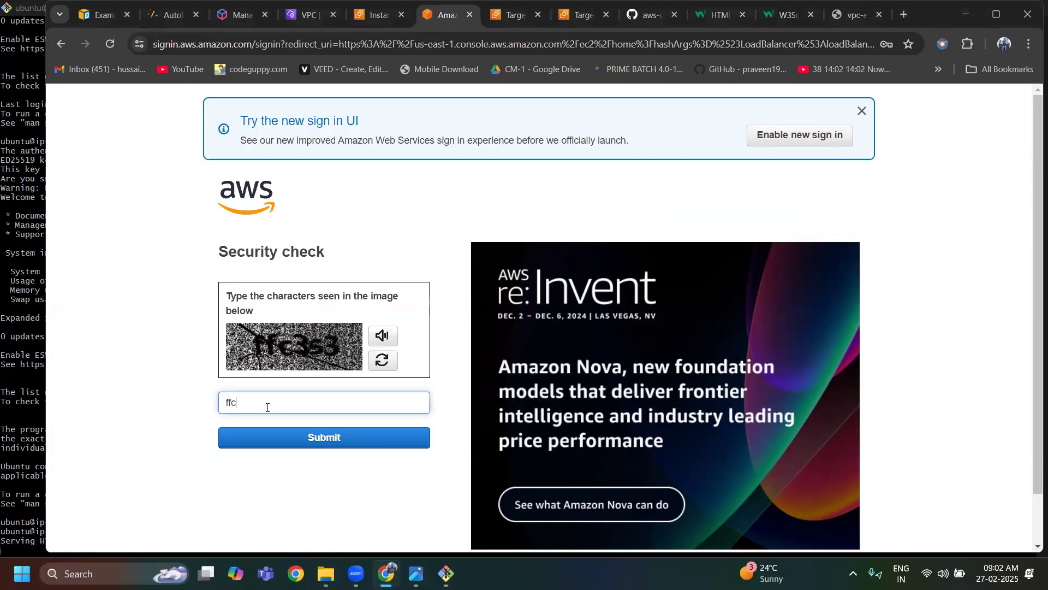
text(3s3)
click(269, 436)
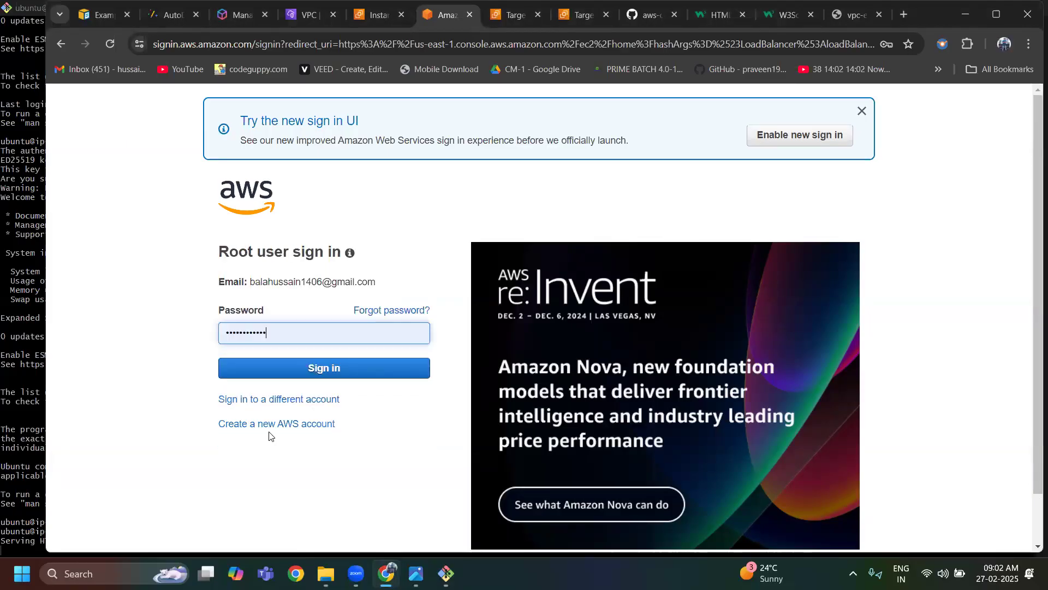
click(298, 365)
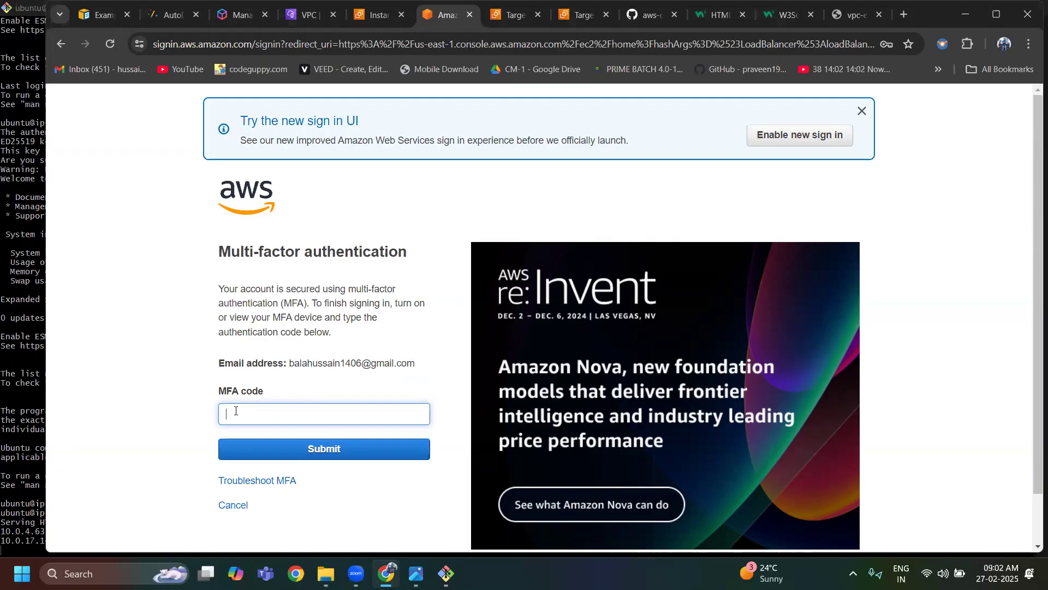
Step: Enter the MFA code and submit it to finish signing in to AWS
click(263, 446)
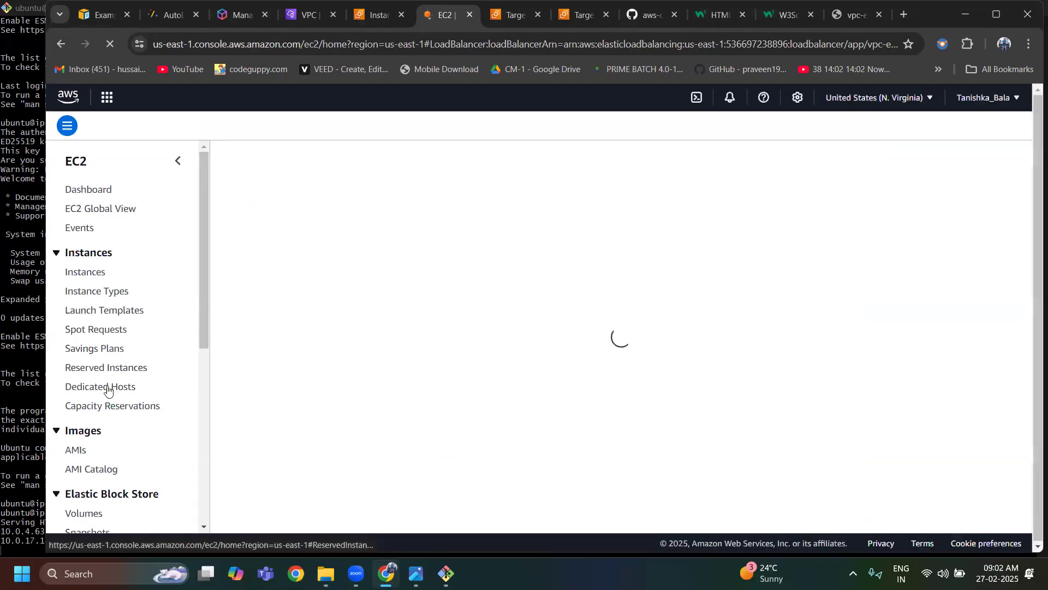
Step: Copy the DNS name of the vpc-entire-demo load balancer
scroll(108, 389, down, 6)
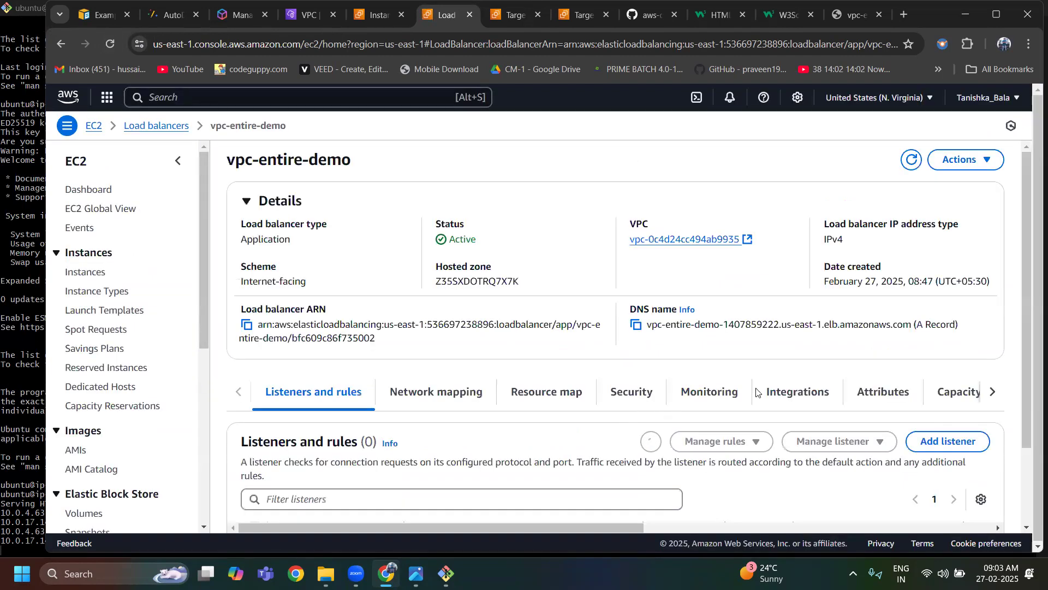
scroll(775, 404, down, 2)
scroll(777, 403, up, 2)
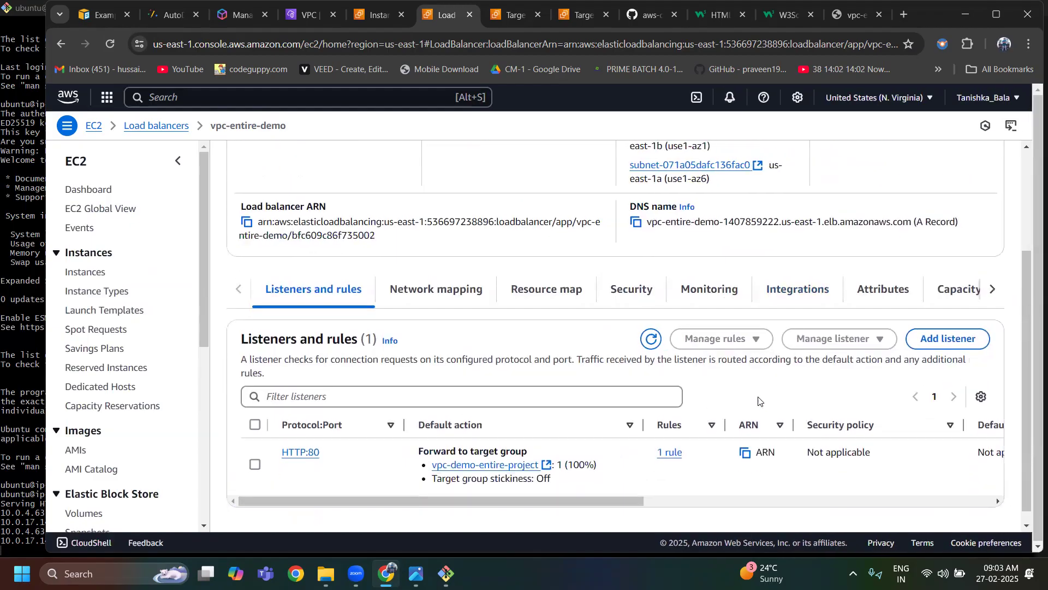
click(635, 339)
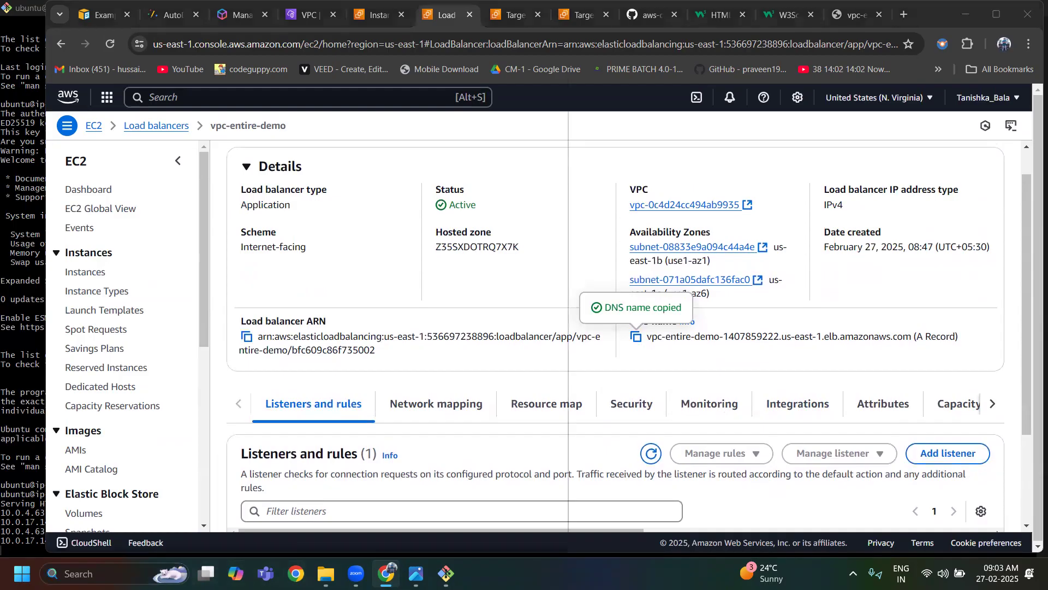
Step: Open Firefox, load the load balancer's copied DNS name, and check the heading text of the served page
click(99, 572)
text(fire)
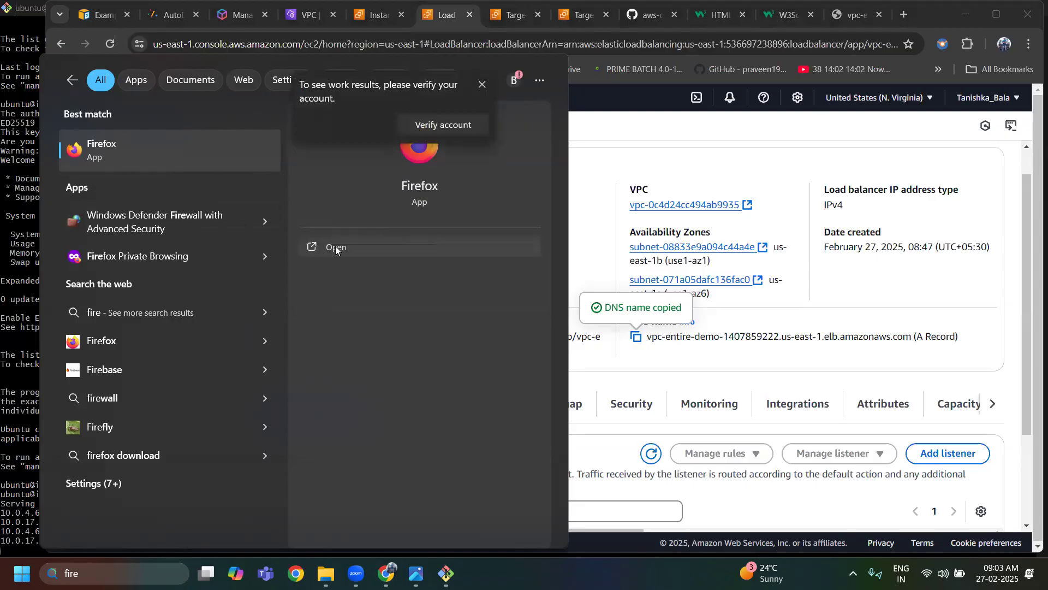
click(335, 247)
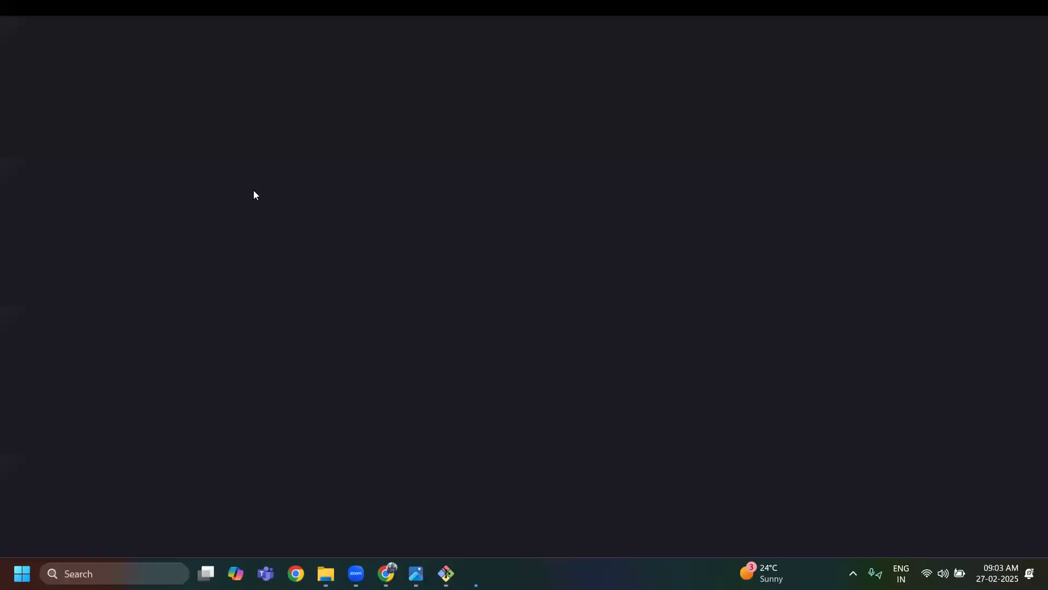
key(ctrl+v)
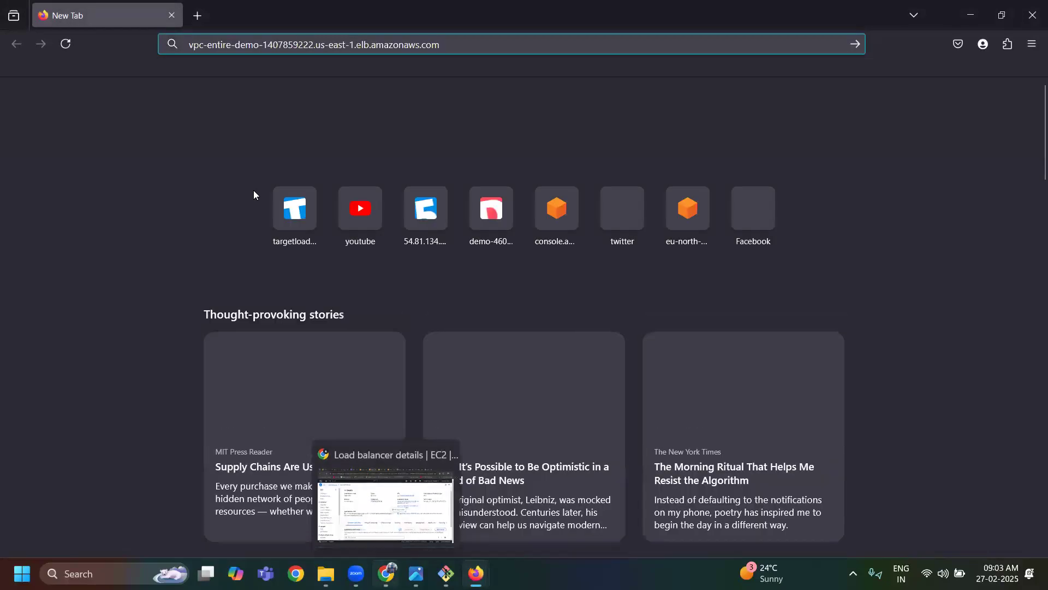
key(Return)
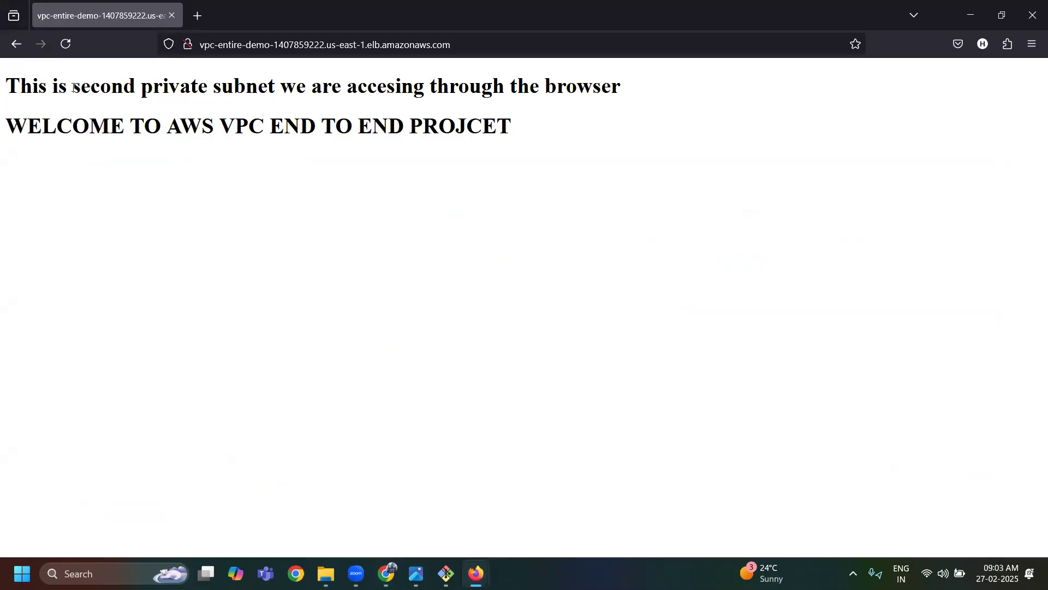
drag(74, 88, 274, 93)
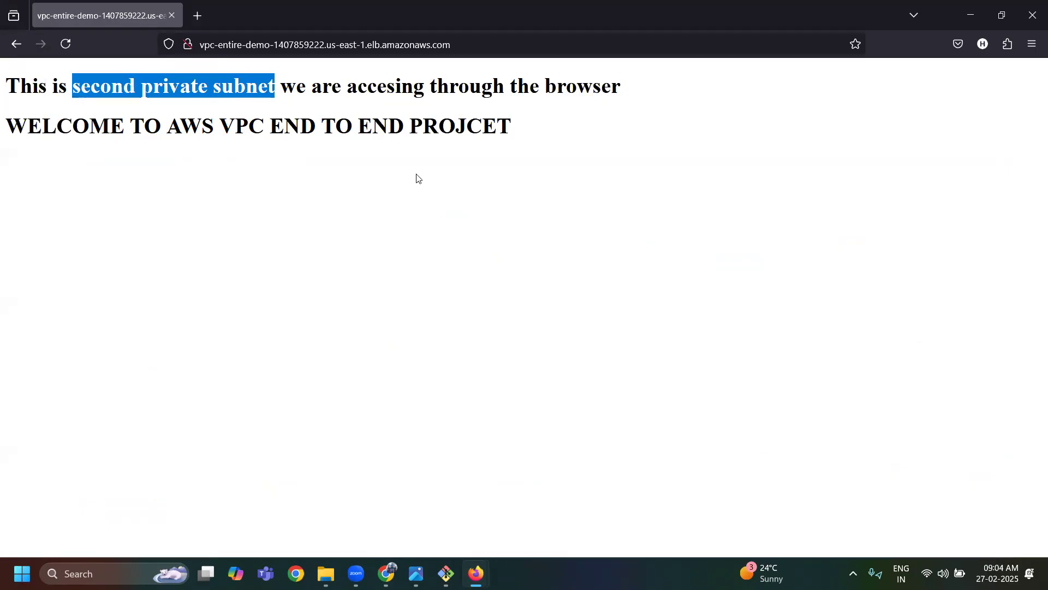
drag(514, 133, 2, 101)
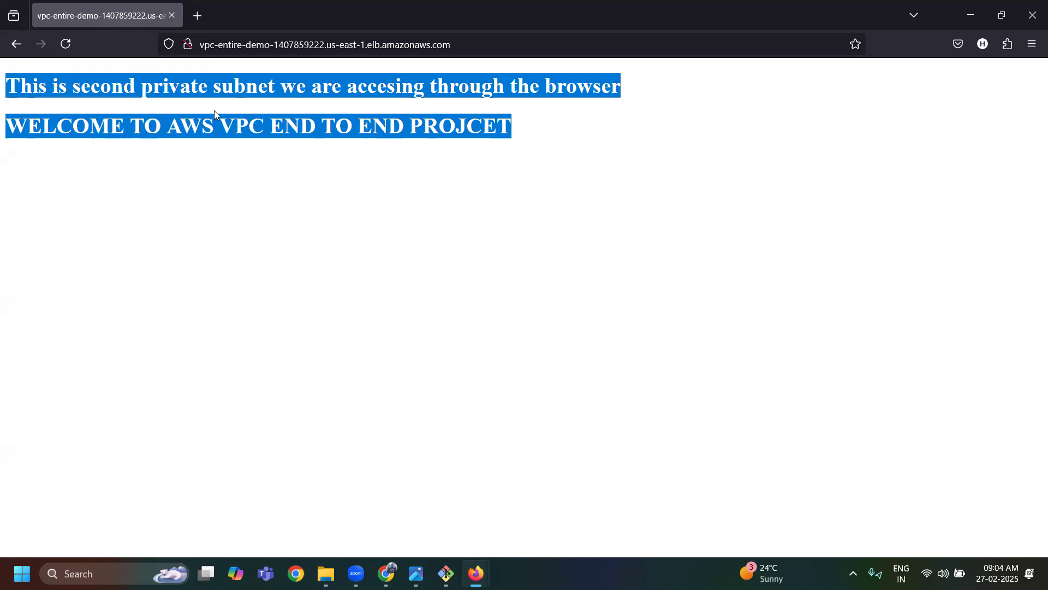
click(229, 135)
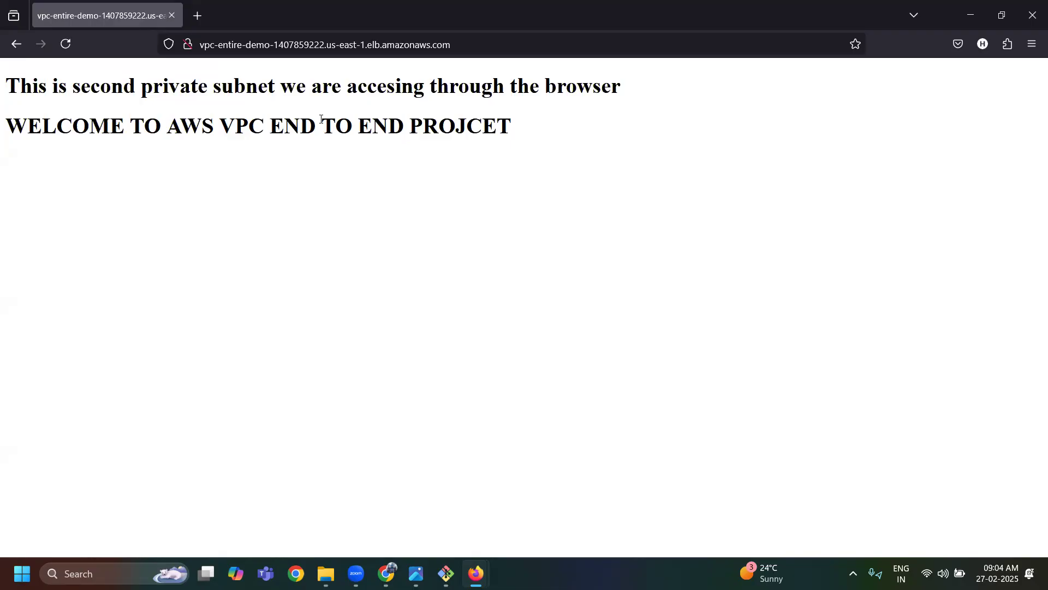
mouse_move(396, 571)
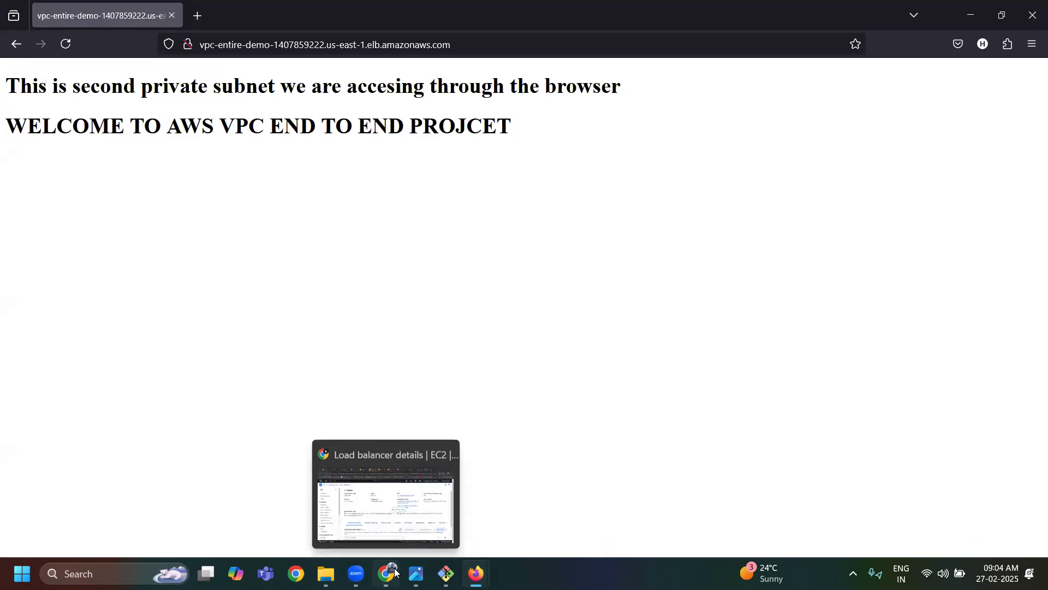